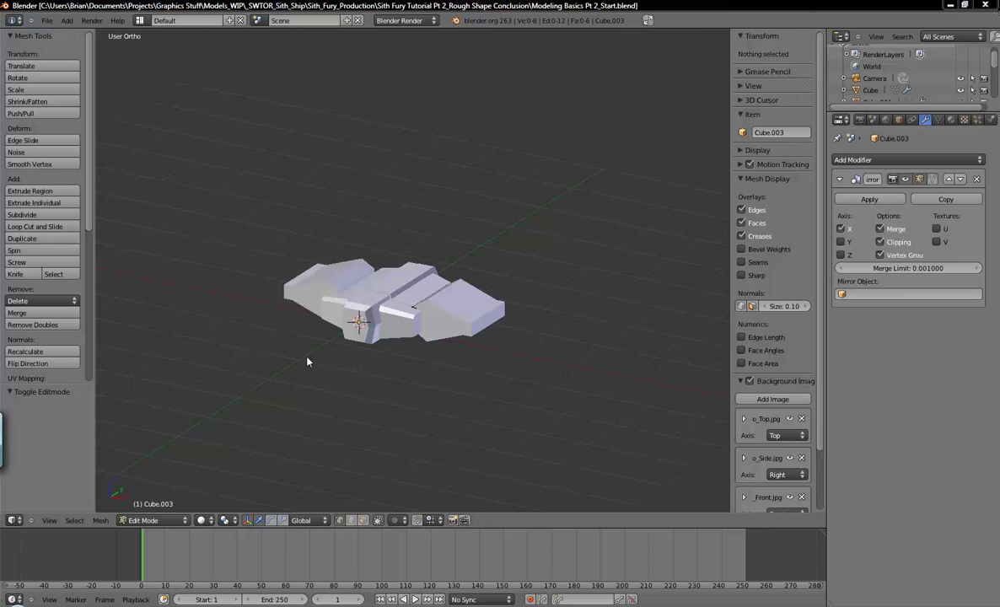
# - Leave mesh editing for Object Mode and add a UV sphere at the 3D cursor in the ship's nose
pyautogui.click(145, 522)
pyautogui.click(140, 487)
pyautogui.scroll(2, 368, 304)
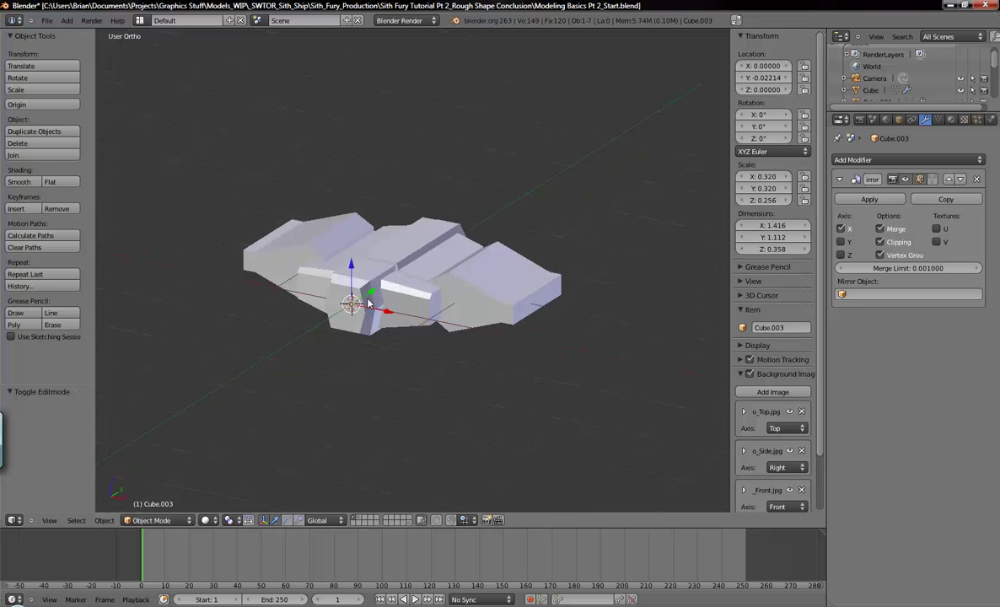
pyautogui.moveTo(368, 303); pyautogui.dragTo(342, 285, button='middle')
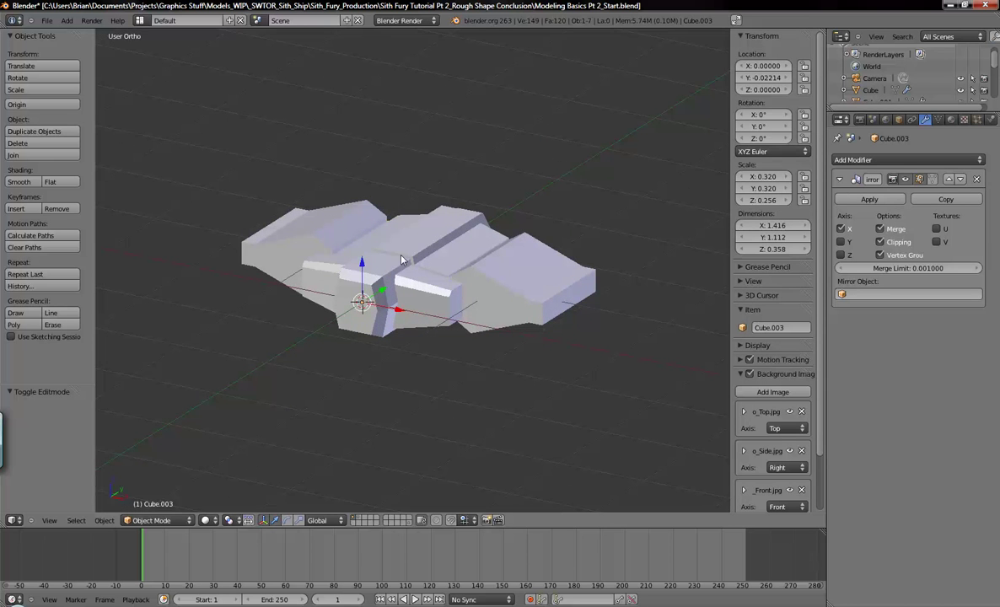
pyautogui.keyDown('shift'); pyautogui.moveTo(330, 261); pyautogui.dragTo(350, 291, button='middle'); pyautogui.keyUp('shift')
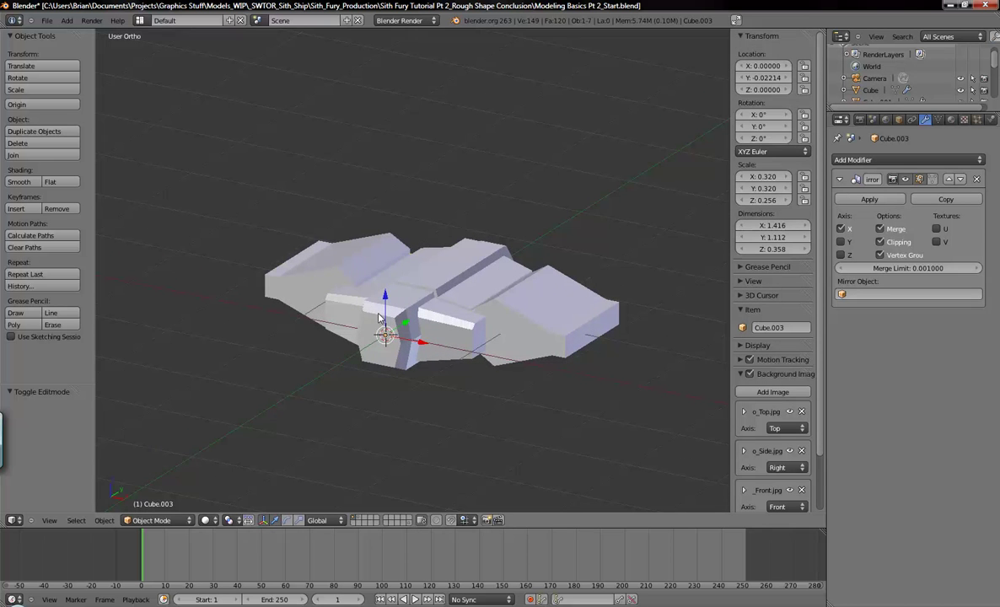
pyautogui.hotkey('shift', 'a')
pyautogui.moveTo(379, 318)
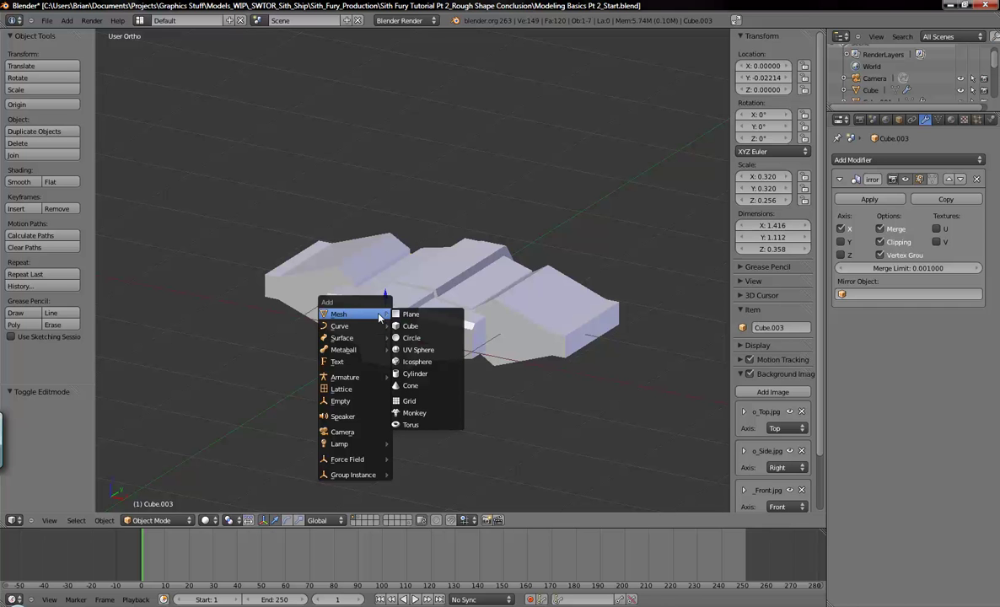
pyautogui.click(418, 349)
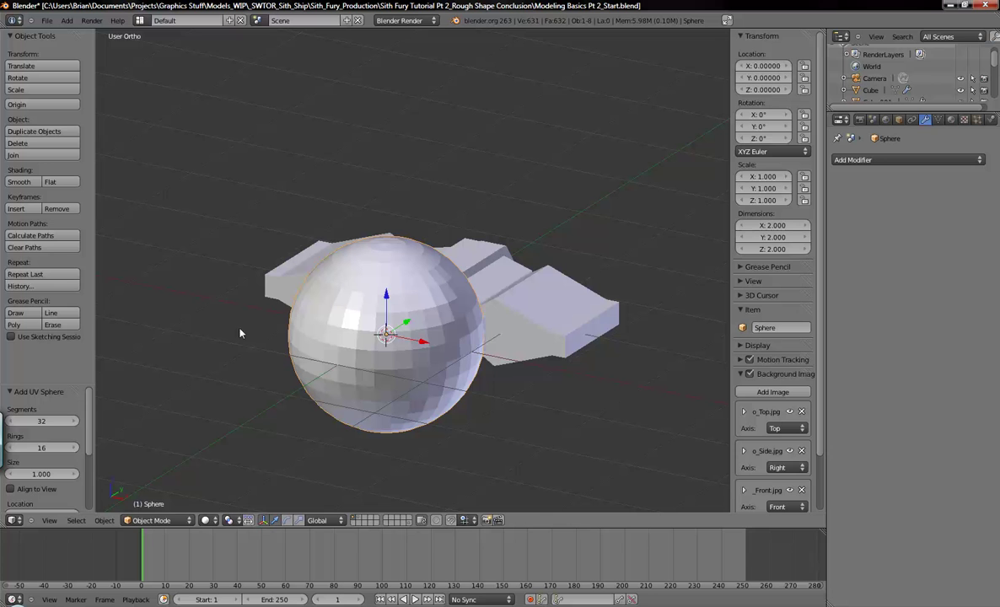
# - Try 41 segments on the new UV sphere and return the segment count to 32
pyautogui.moveTo(58, 388); pyautogui.dragTo(56, 332)
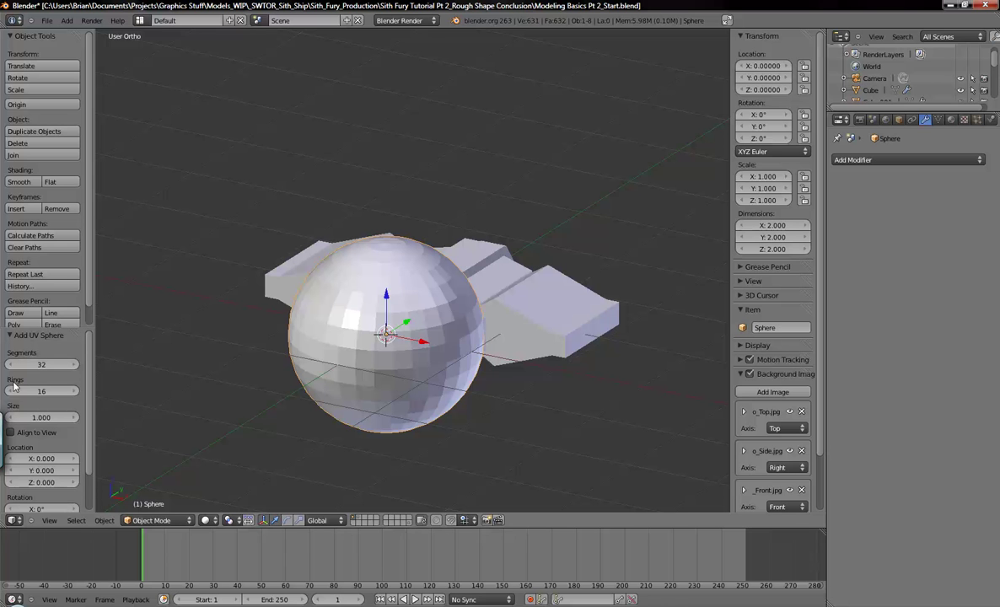
pyautogui.click(72, 365)
pyautogui.click(73, 365)
pyautogui.click(73, 365)
pyautogui.click(72, 365)
pyautogui.click(73, 366)
pyautogui.click(73, 365)
pyautogui.click(73, 365)
pyautogui.click(73, 365)
pyautogui.click(73, 366)
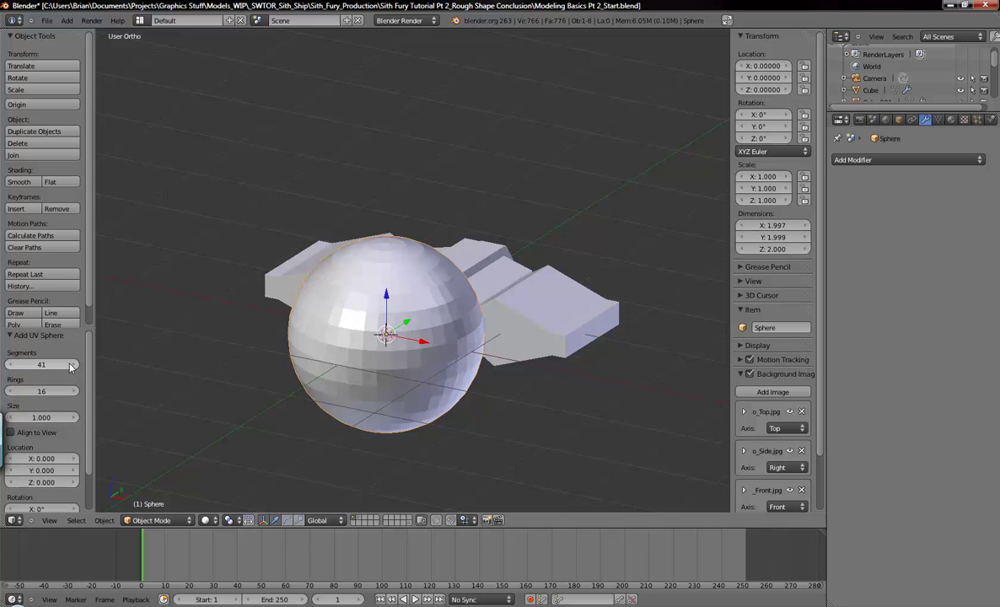
pyautogui.click(10, 365)
pyautogui.click(10, 365)
pyautogui.click(10, 365)
pyautogui.click(10, 365)
pyautogui.click(10, 365)
pyautogui.click(10, 365)
pyautogui.click(10, 365)
pyautogui.click(10, 365)
pyautogui.click(10, 365)
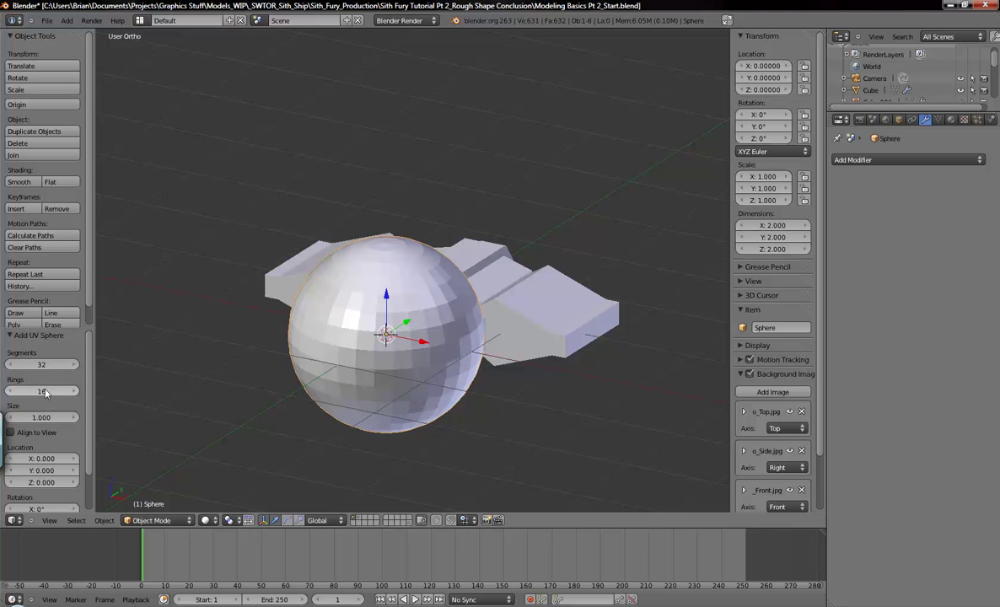
# - Try a higher ring count on the UV sphere and return it to 16
pyautogui.click(72, 391)
pyautogui.click(72, 391)
pyautogui.click(73, 391)
pyautogui.click(73, 391)
pyautogui.click(73, 392)
pyautogui.click(73, 393)
pyautogui.click(73, 393)
pyautogui.click(9, 394)
pyautogui.click(9, 394)
pyautogui.click(10, 394)
pyautogui.click(9, 394)
pyautogui.click(10, 394)
pyautogui.click(10, 394)
pyautogui.click(11, 394)
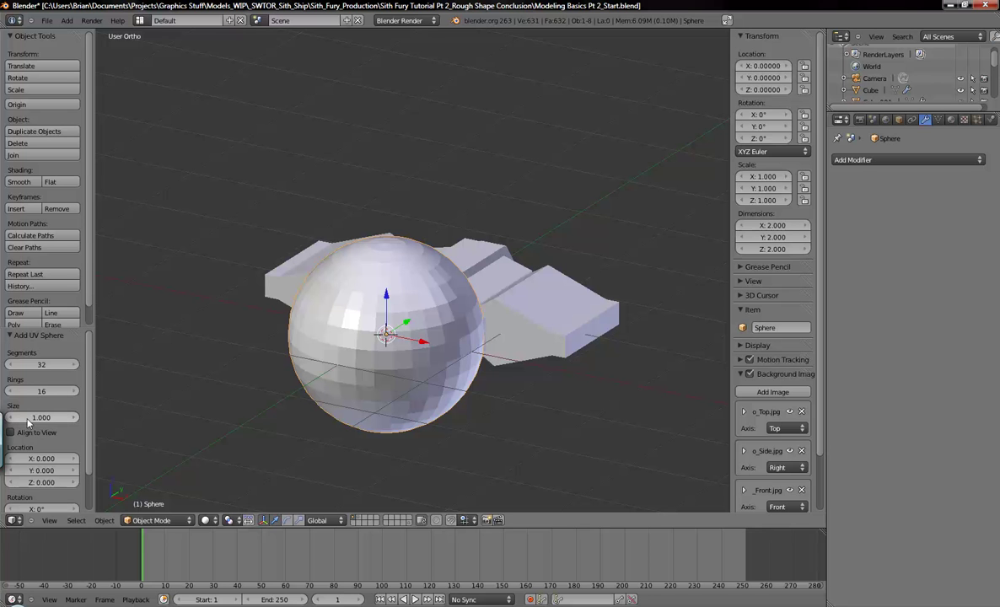
# - Set the new sphere's X rotation to 90° so its poles face front and back
pyautogui.scroll(-1, 40, 434)
pyautogui.scroll(-1, 41, 446)
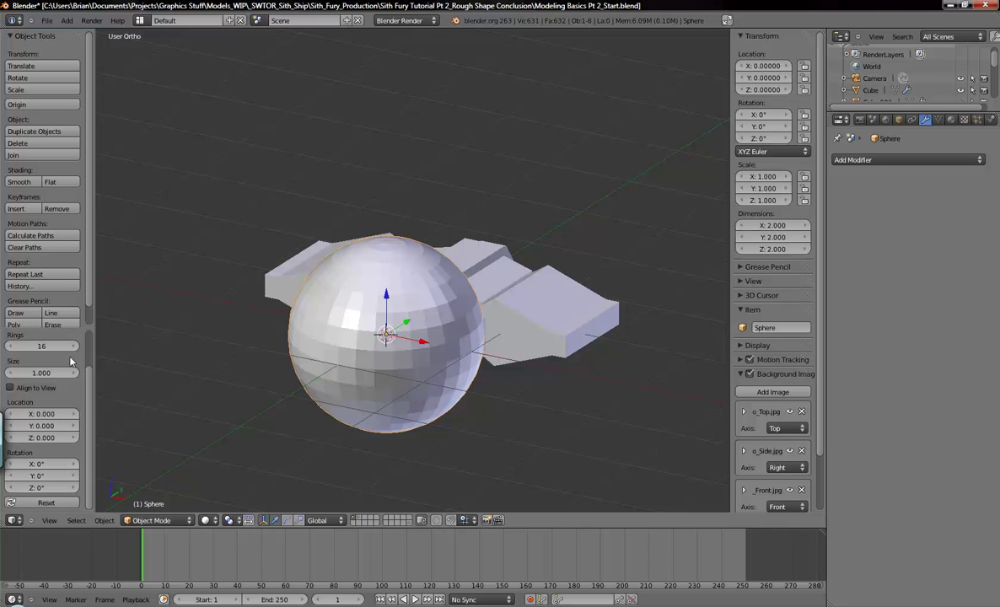
pyautogui.click(42, 463)
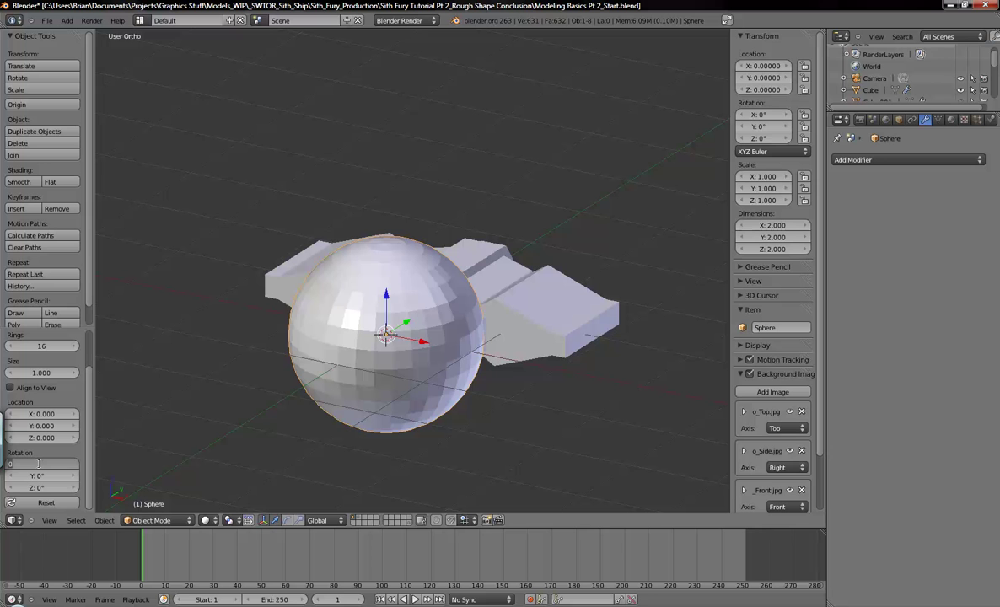
pyautogui.write('90')
pyautogui.press('Return')
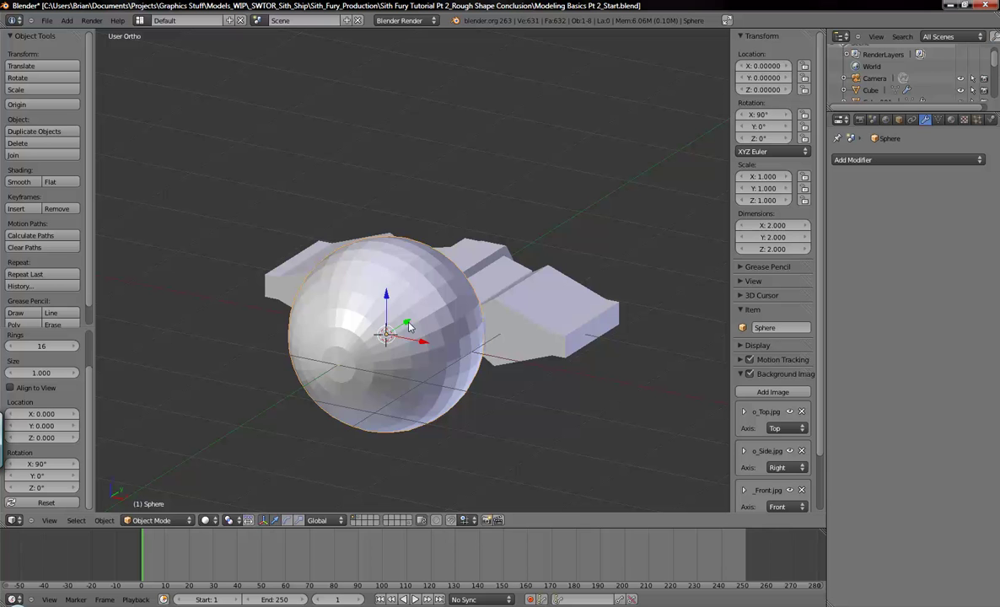
pyautogui.press('r')
pyautogui.press('x')
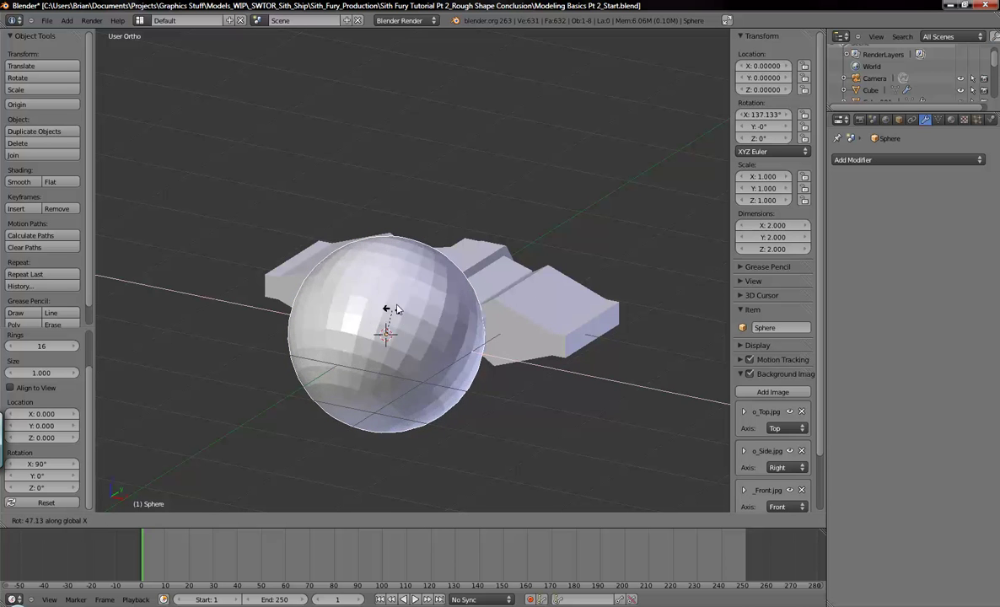
pyautogui.rightClick(496, 312)
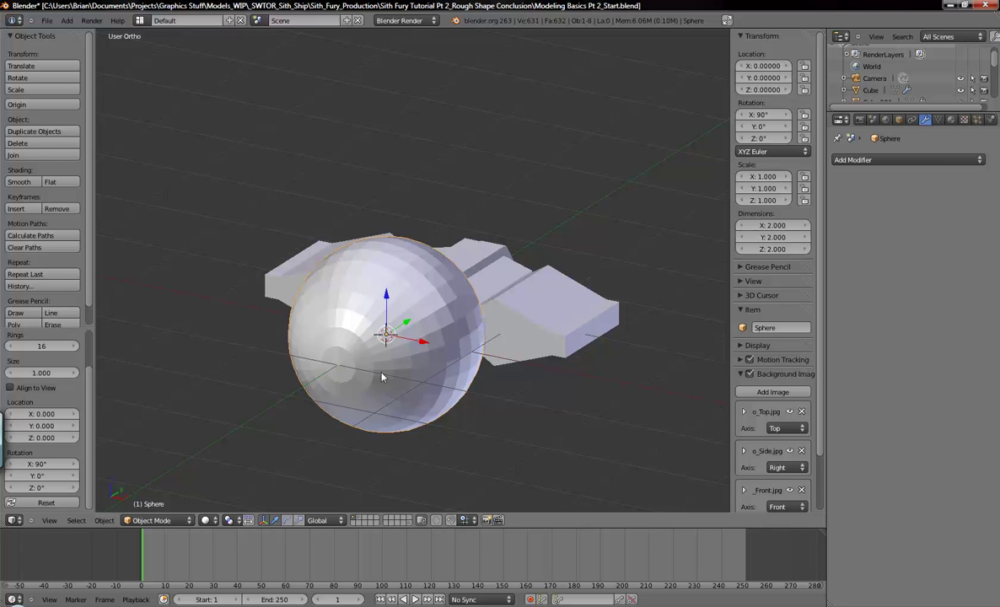
# - Scale the sphere uniformly down to about 0.247 so it fits within the nose block
pyautogui.press('s')
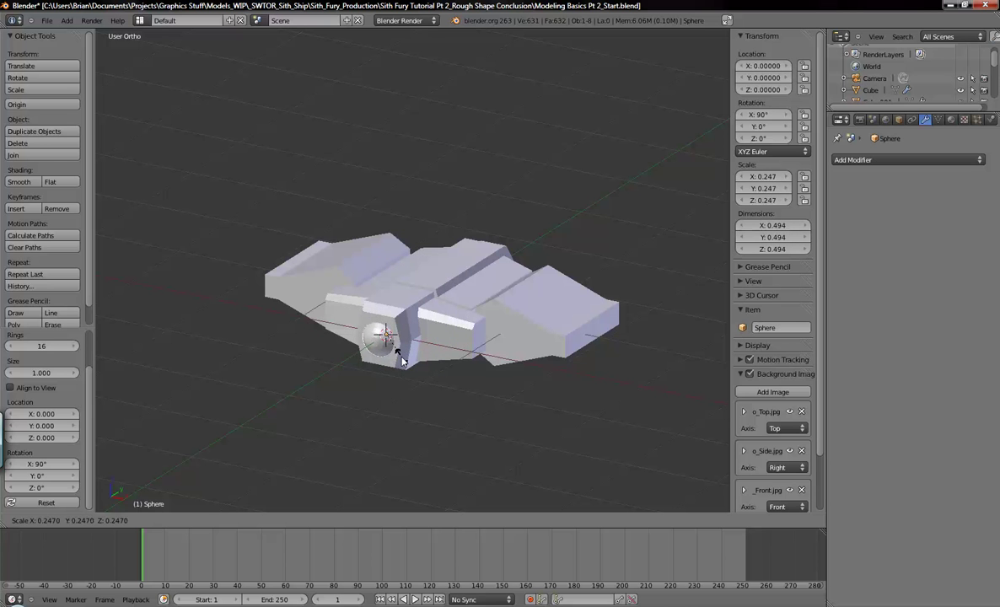
pyautogui.click(403, 361)
pyautogui.scroll(5, 402, 361)
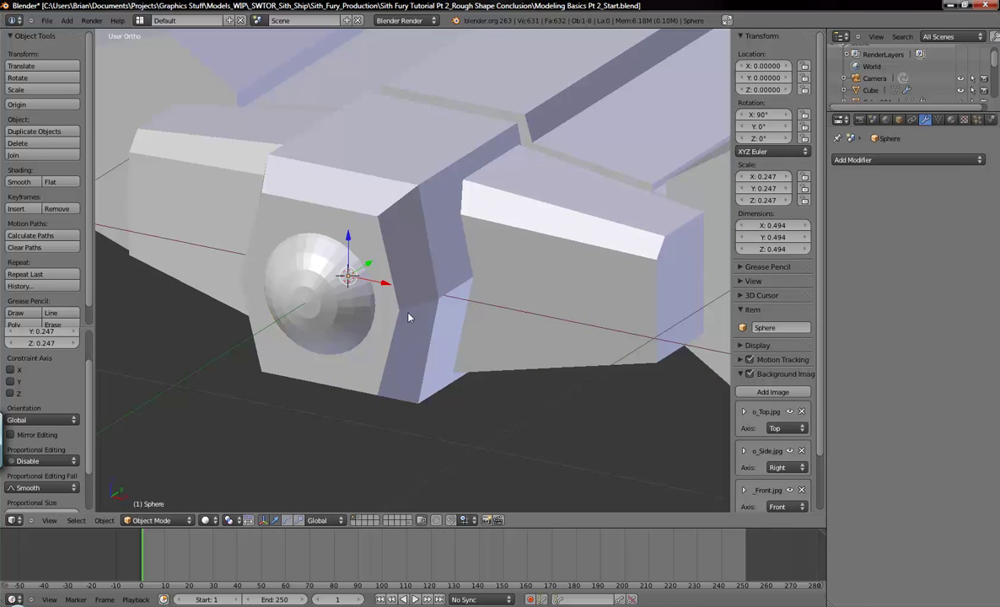
# - In top wireframe view, move the sphere about -0.108 along Y to match the cockpit dome in the reference image
pyautogui.press('KP_7')
pyautogui.press('z')
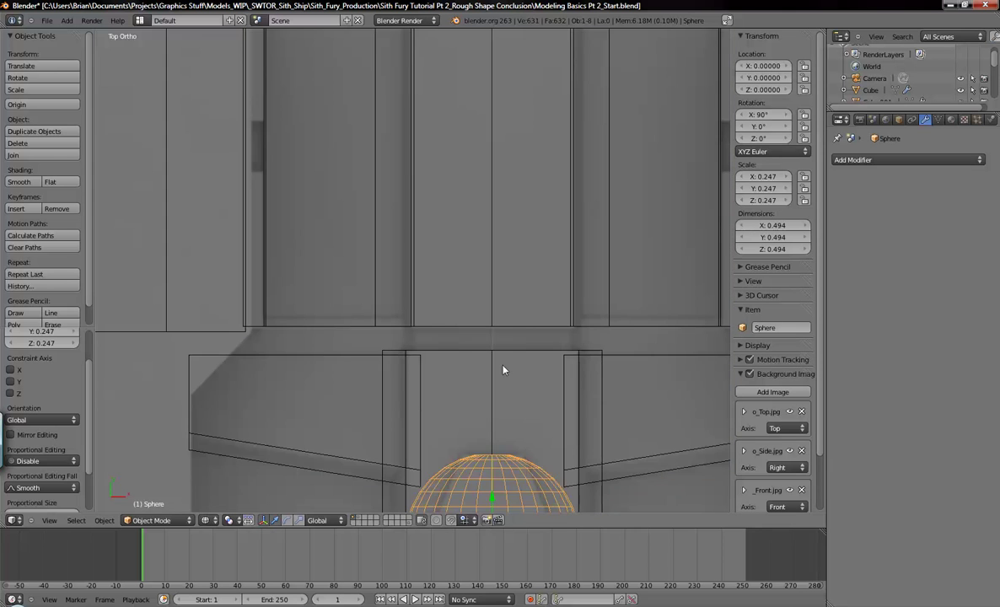
pyautogui.scroll(-4, 504, 365)
pyautogui.keyDown('shift'); pyautogui.moveTo(505, 362); pyautogui.dragTo(456, 244, button='middle'); pyautogui.keyUp('shift')
pyautogui.scroll(3, 470, 306)
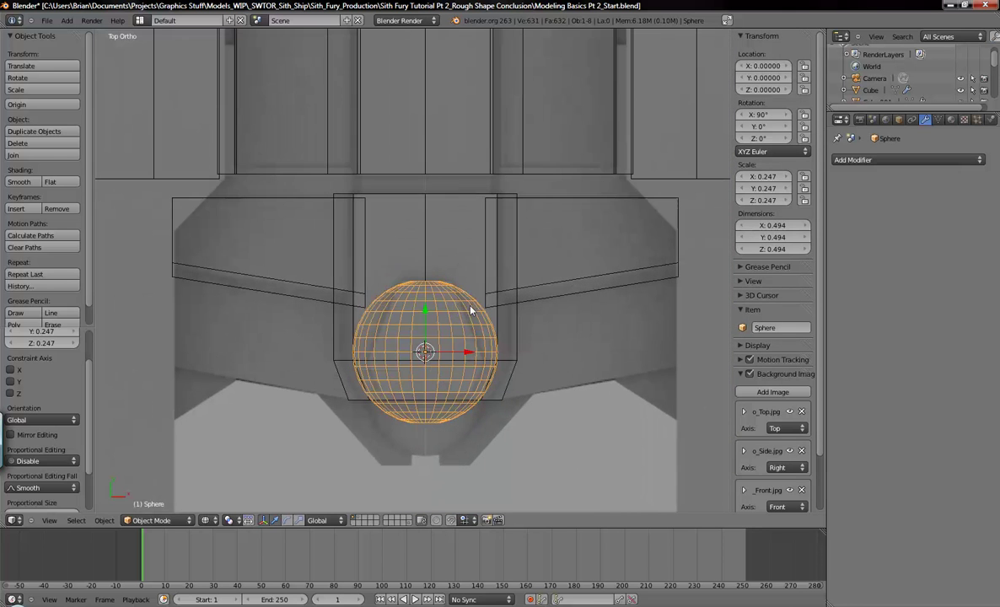
pyautogui.press('g')
pyautogui.press('y')
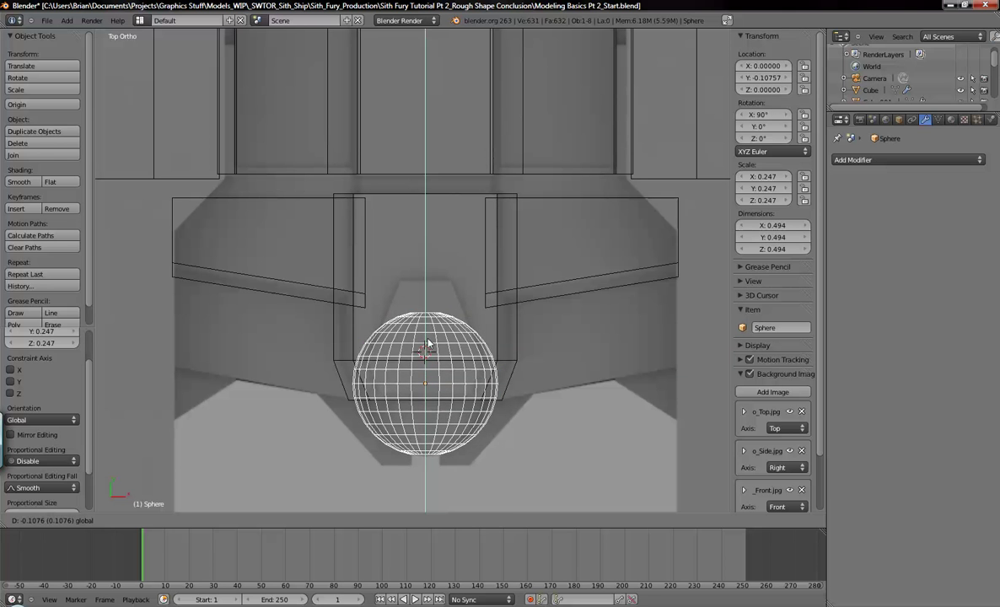
pyautogui.click(426, 348)
# - In front view, scale the sphere uniformly down to about 0.219 to match the cockpit in the reference image
pyautogui.press('KP_1')
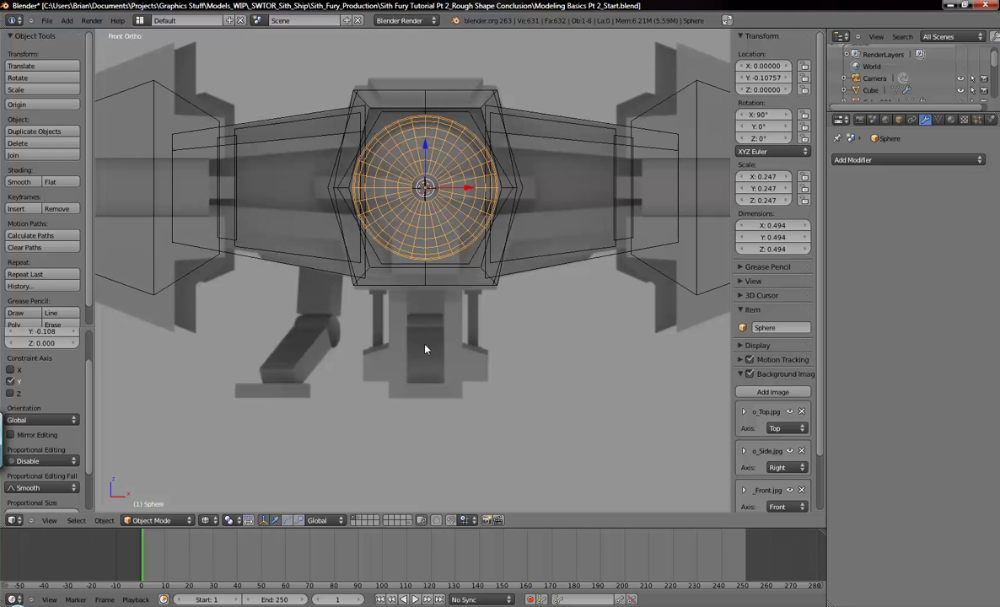
pyautogui.scroll(2, 424, 346)
pyautogui.keyDown('shift'); pyautogui.moveTo(424, 346); pyautogui.dragTo(459, 346, button='middle'); pyautogui.keyUp('shift')
pyautogui.scroll(-3, 459, 346)
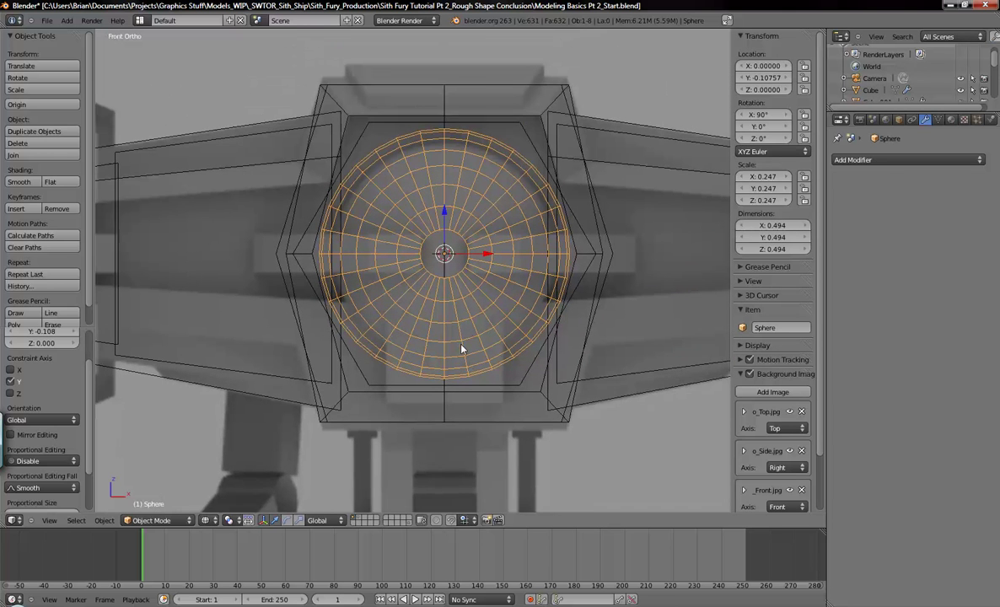
pyautogui.scroll(3, 532, 326)
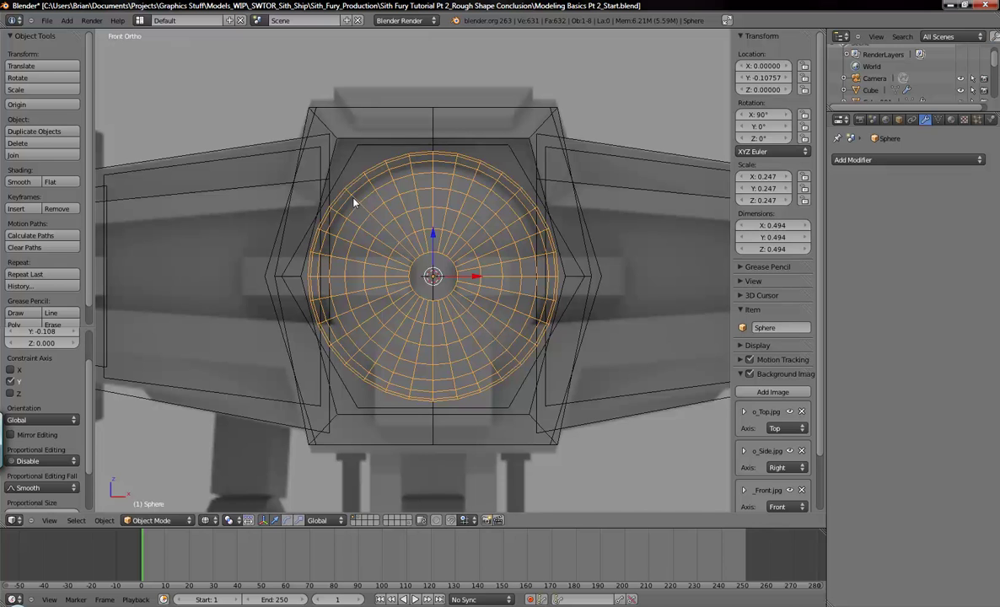
pyautogui.press('s')
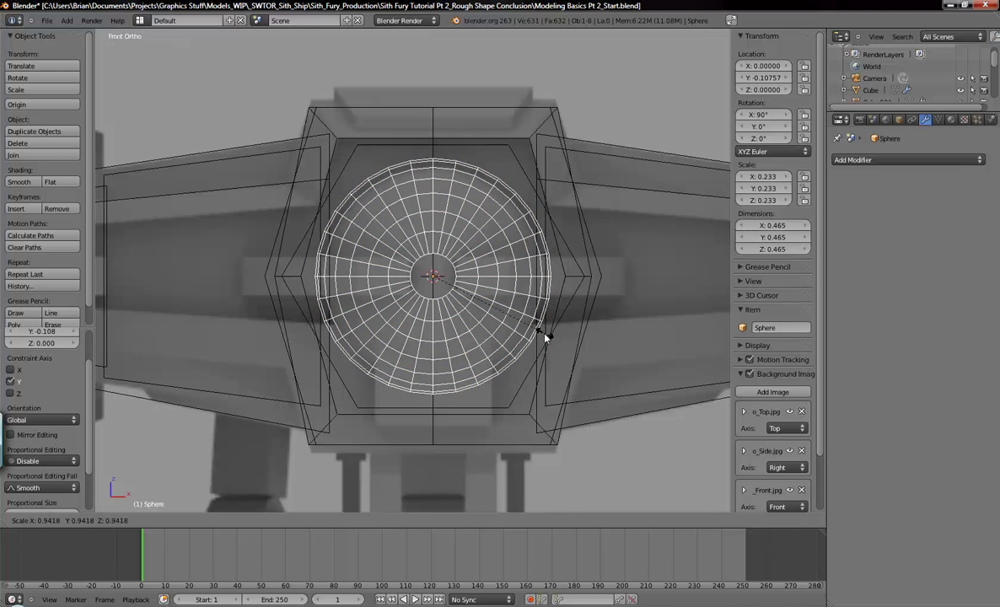
pyautogui.click(538, 335)
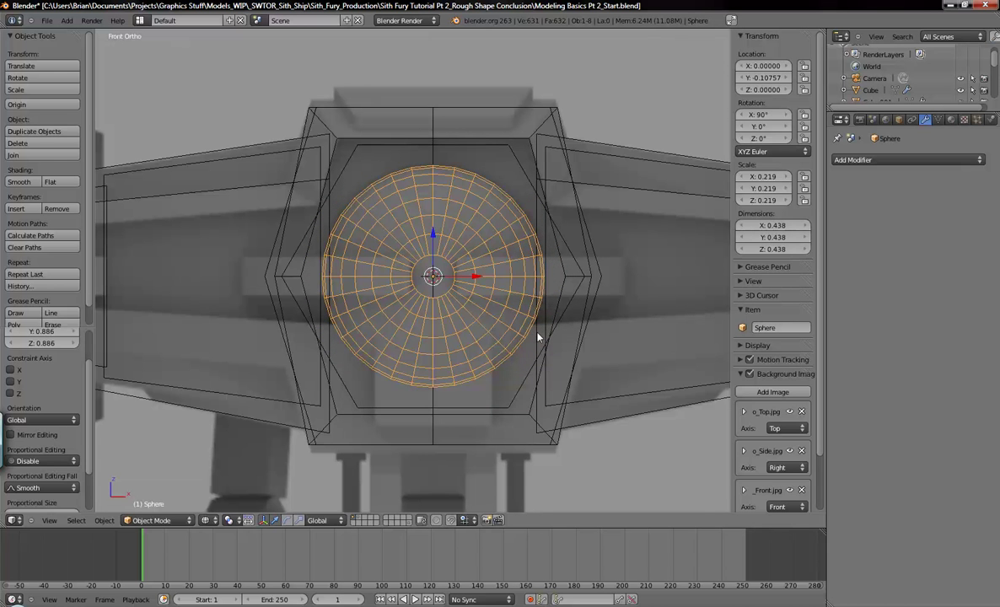
# - Compare the sphere's fit in solid and wireframe shading, and select the nose block surrounding it
pyautogui.press('z')
pyautogui.press('z')
pyautogui.moveTo(525, 164)
pyautogui.keyDown('shift'); pyautogui.mouseDown(button='middle')
pyautogui.moveTo(500, 197)
pyautogui.moveTo(483, 200)
pyautogui.mouseUp(button='middle'); pyautogui.keyUp('shift')
pyautogui.press('z')
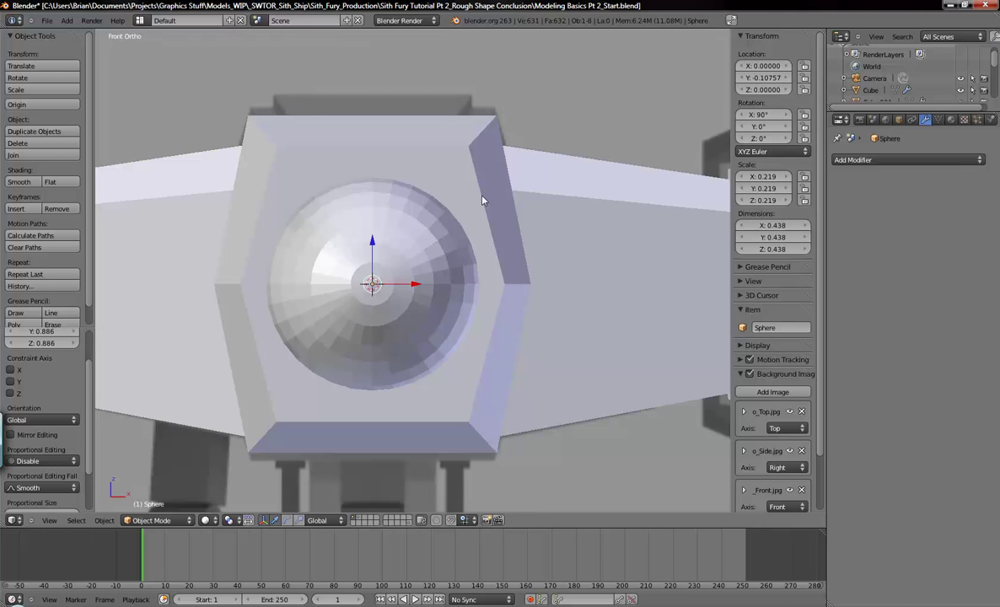
pyautogui.press('z')
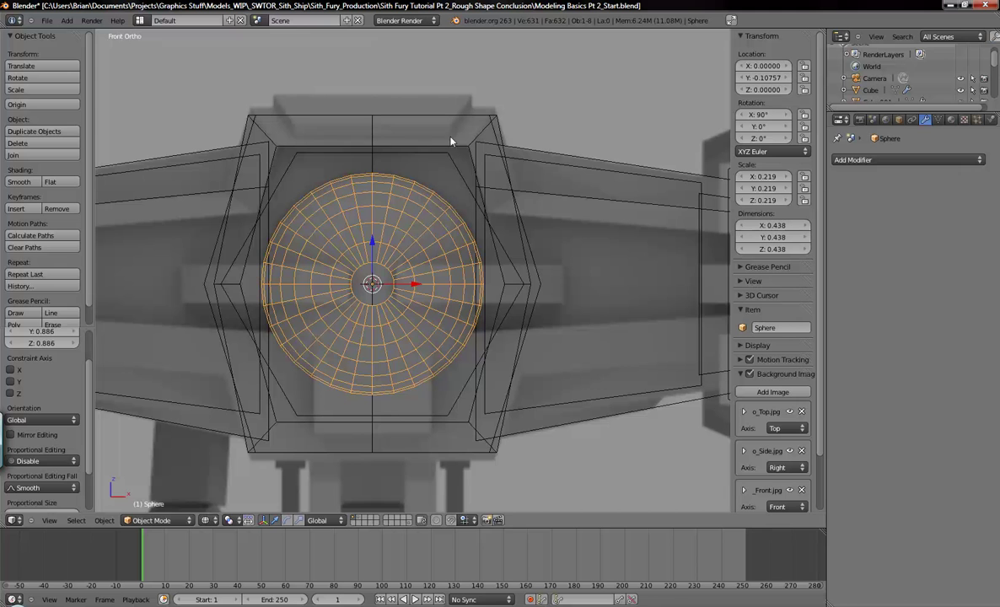
pyautogui.rightClick(472, 112)
pyautogui.moveTo(580, 152)
pyautogui.mouseDown(button='middle')
pyautogui.moveTo(379, 275)
pyautogui.moveTo(497, 179)
pyautogui.mouseUp(button='middle')
pyautogui.press('z')
pyautogui.rightClick(410, 161)
pyautogui.rightClick(411, 166)
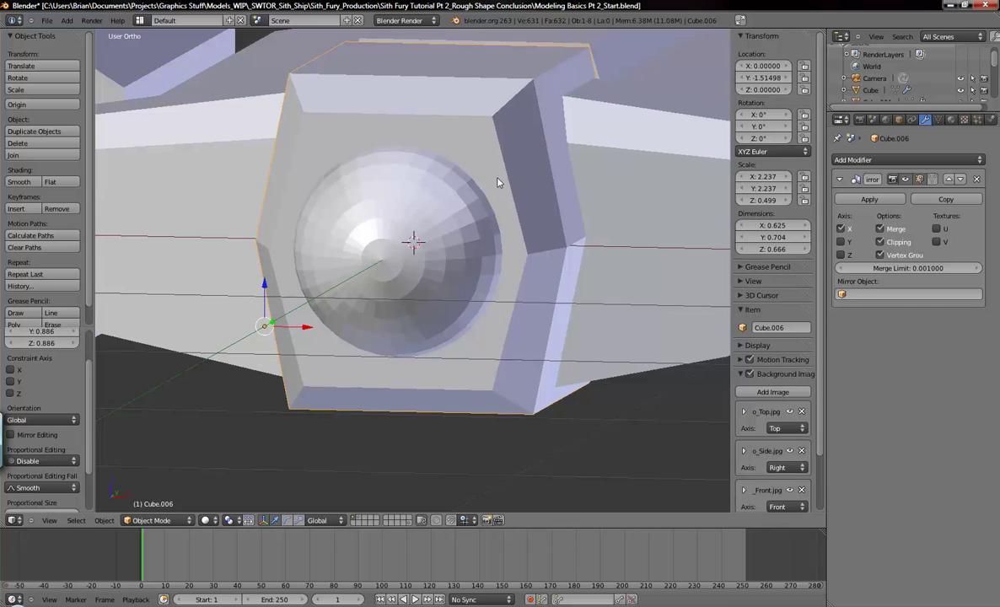
pyautogui.scroll(-2, 500, 242)
pyautogui.moveTo(500, 241); pyautogui.dragTo(476, 291, button='middle')
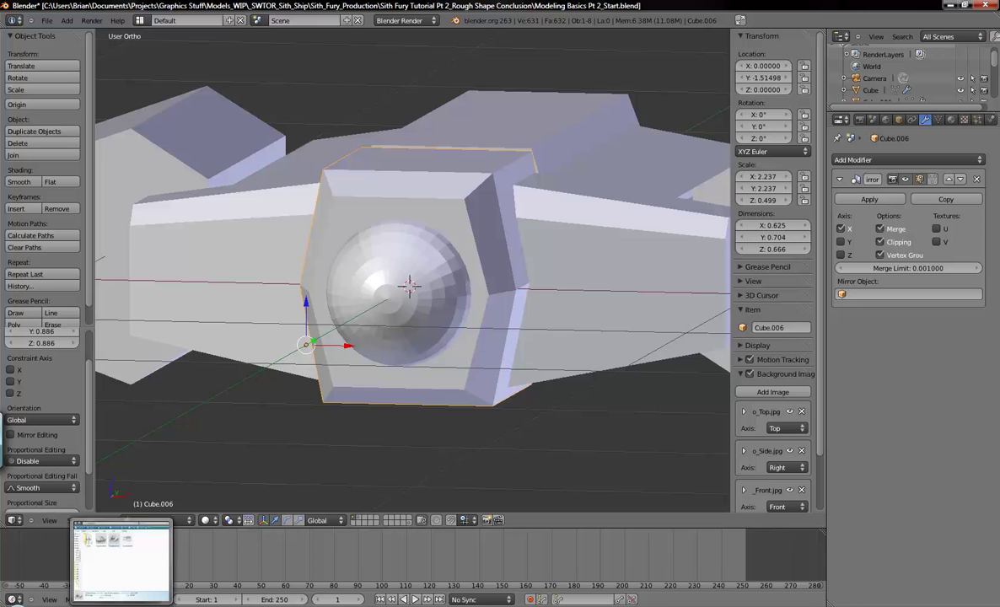
# - Open the RoughoutFront reference image to examine the nose and cockpit shape, and close it with its Reference folder
pyautogui.hotkey('alt', 'Tab')
pyautogui.hotkey('alt', 'Tab')
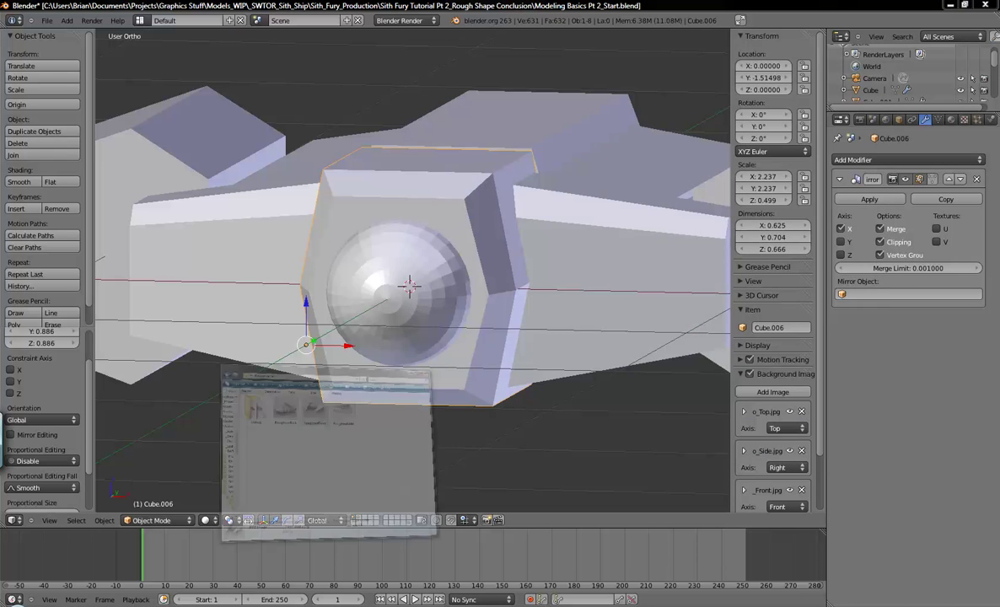
pyautogui.hotkey('alt', 'Tab')
pyautogui.press('Return')
pyautogui.scroll(3, 499, 291)
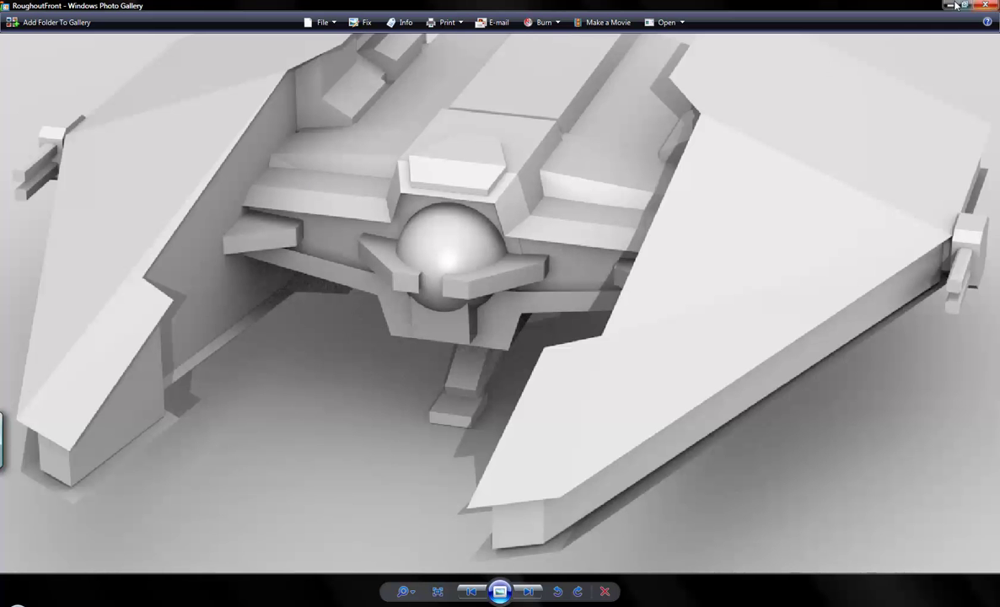
pyautogui.click(981, 5)
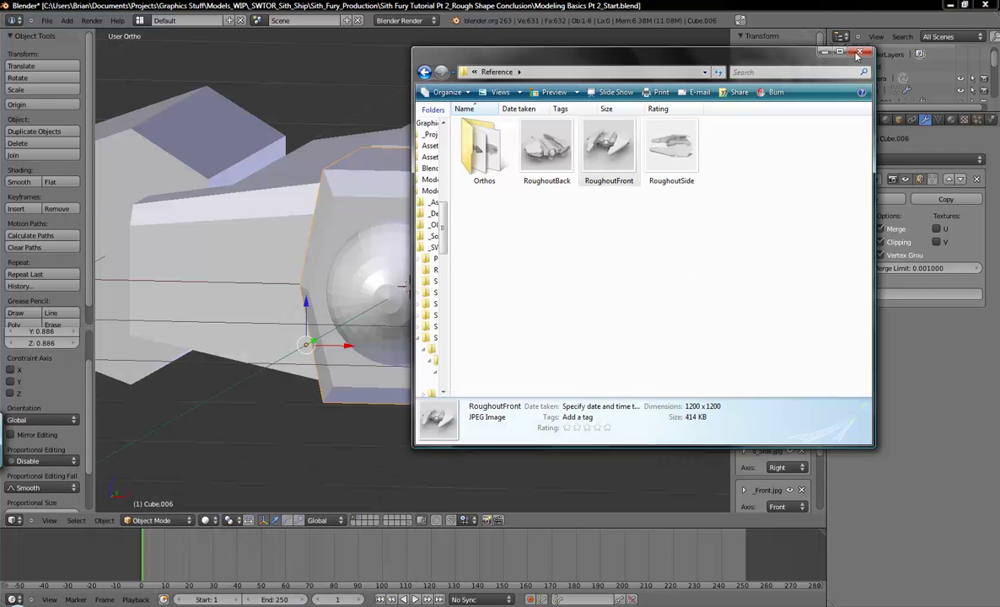
pyautogui.click(858, 53)
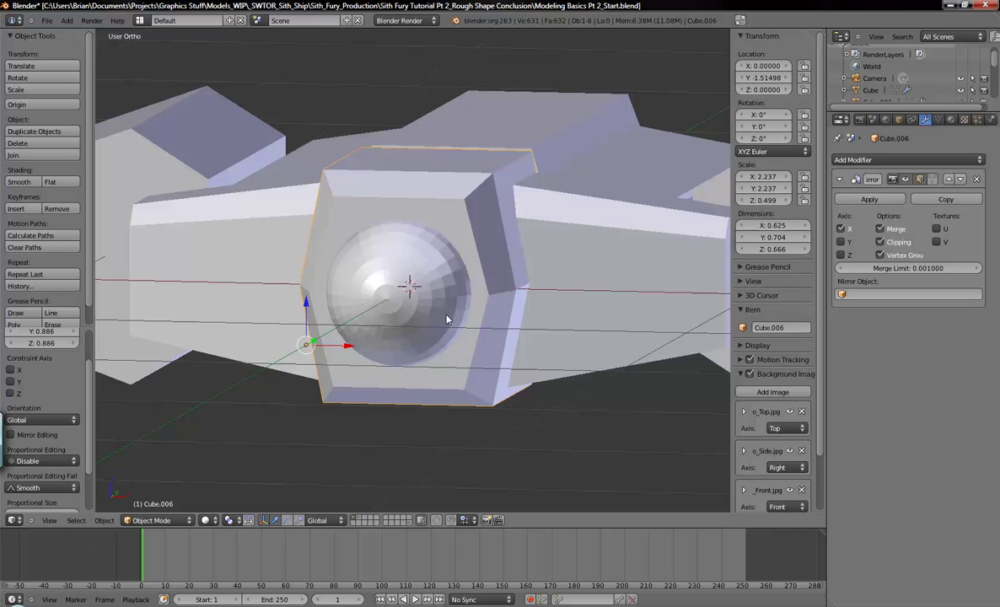
# - In front wireframe view, delete the vertices along the bottom of the nose block surrounding the cockpit
pyautogui.press('KP_1')
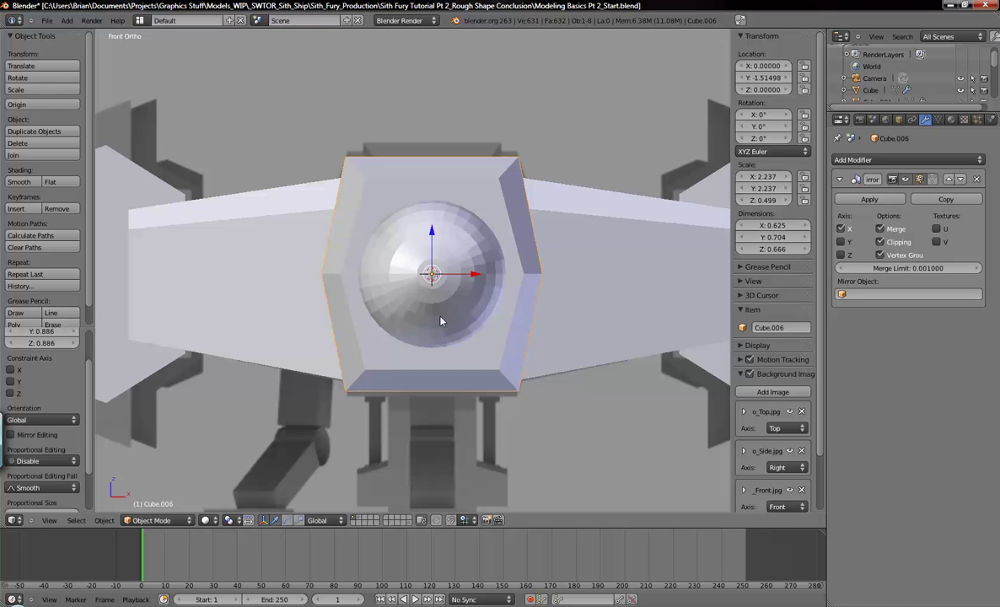
pyautogui.press('Tab')
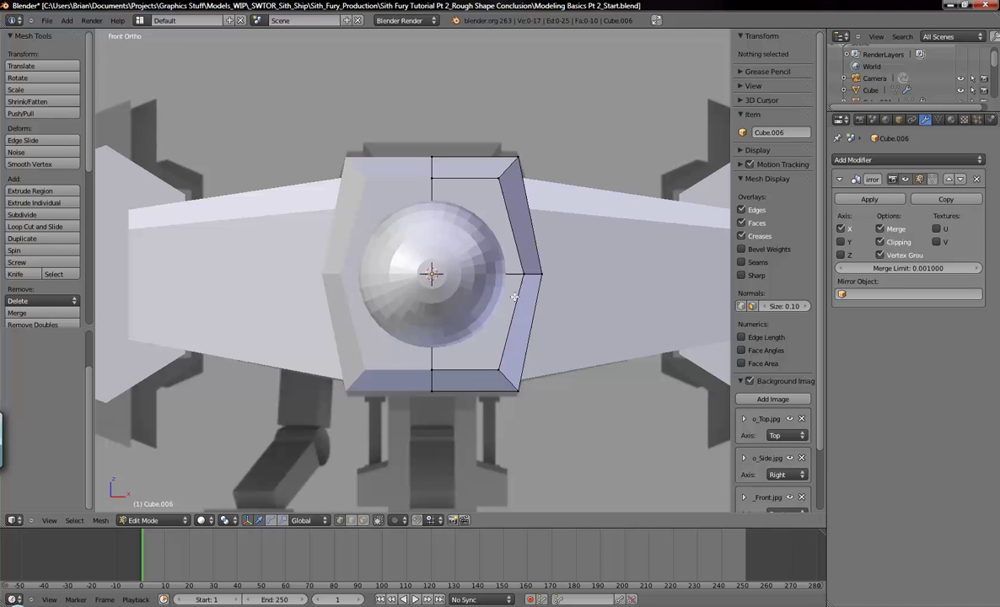
pyautogui.press('z')
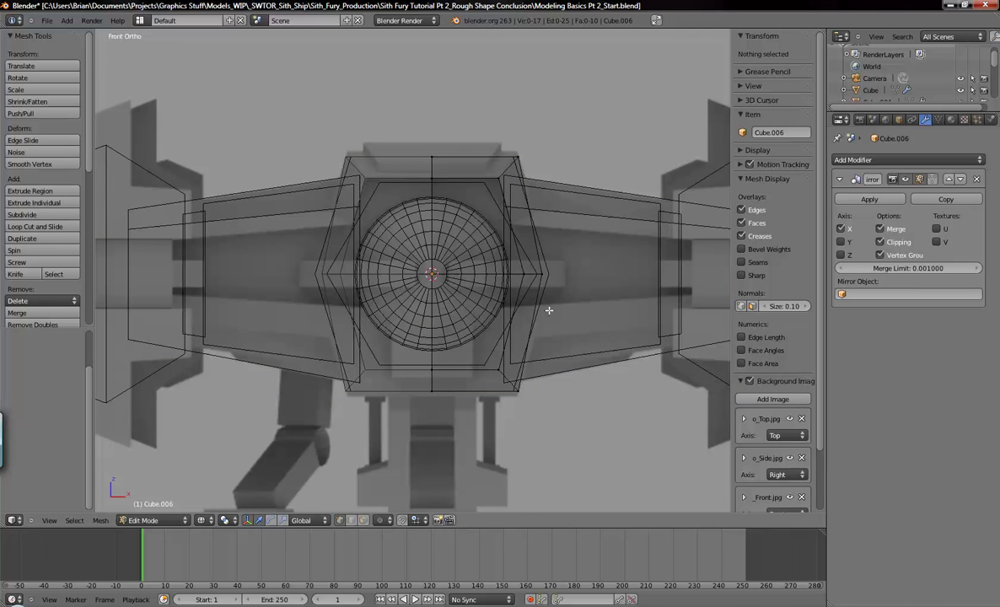
pyautogui.press('b')
pyautogui.moveTo(374, 349); pyautogui.dragTo(591, 426)
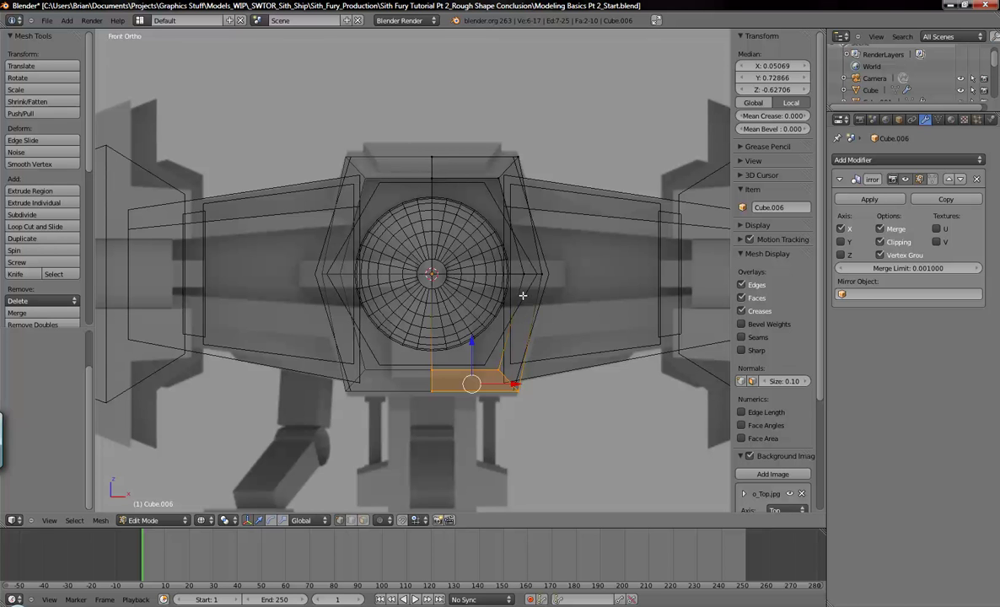
pyautogui.press('x')
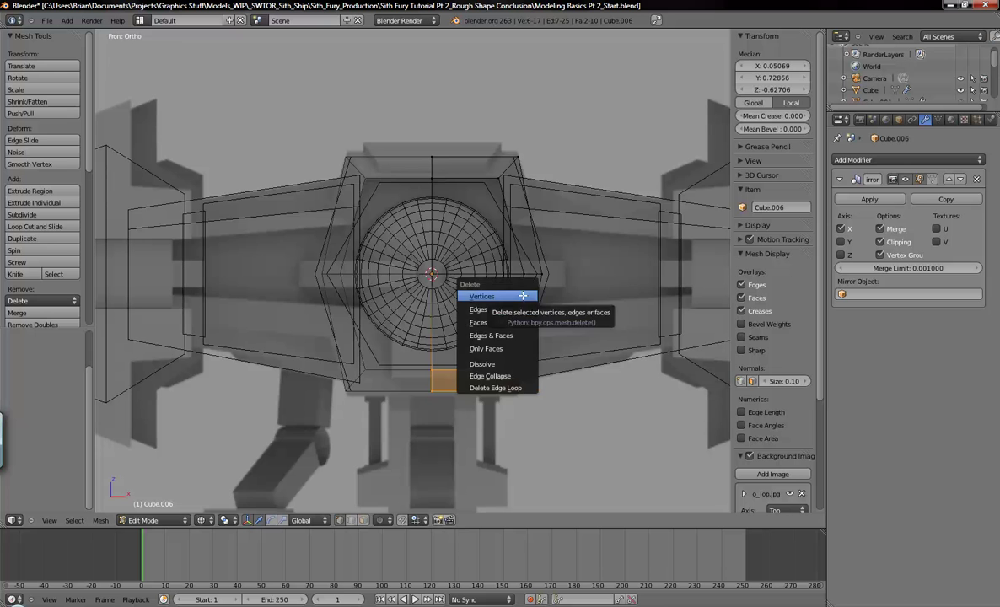
pyautogui.click(523, 295)
pyautogui.scroll(2, 509, 297)
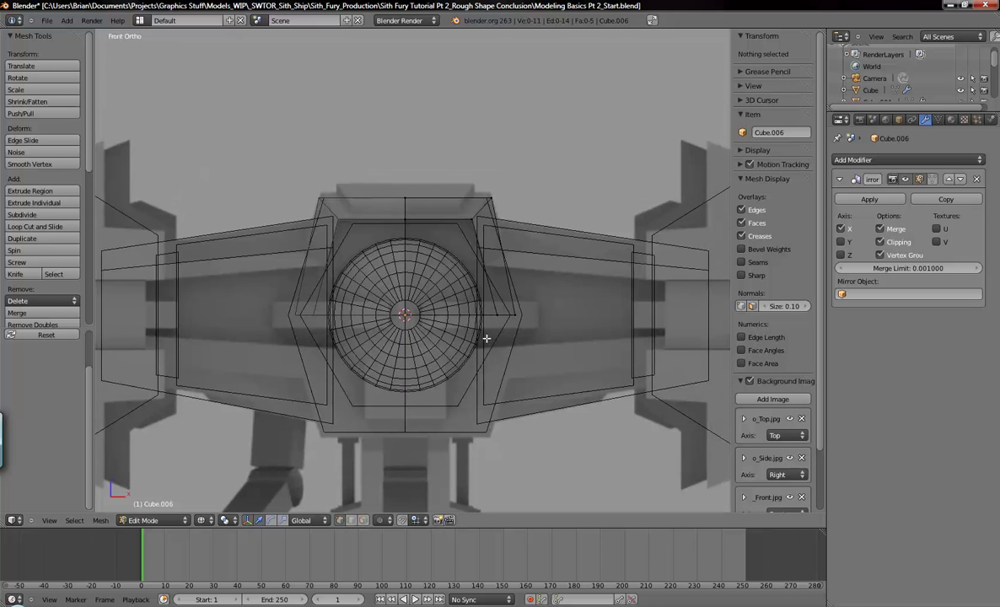
# - Add a horizontal loop cut around the remaining upper half of the nose block, slightly above its middle
pyautogui.press('z')
pyautogui.moveTo(404, 313)
pyautogui.mouseDown(button='middle')
pyautogui.moveTo(473, 346)
pyautogui.moveTo(447, 330)
pyautogui.moveTo(455, 317)
pyautogui.mouseUp(button='middle')
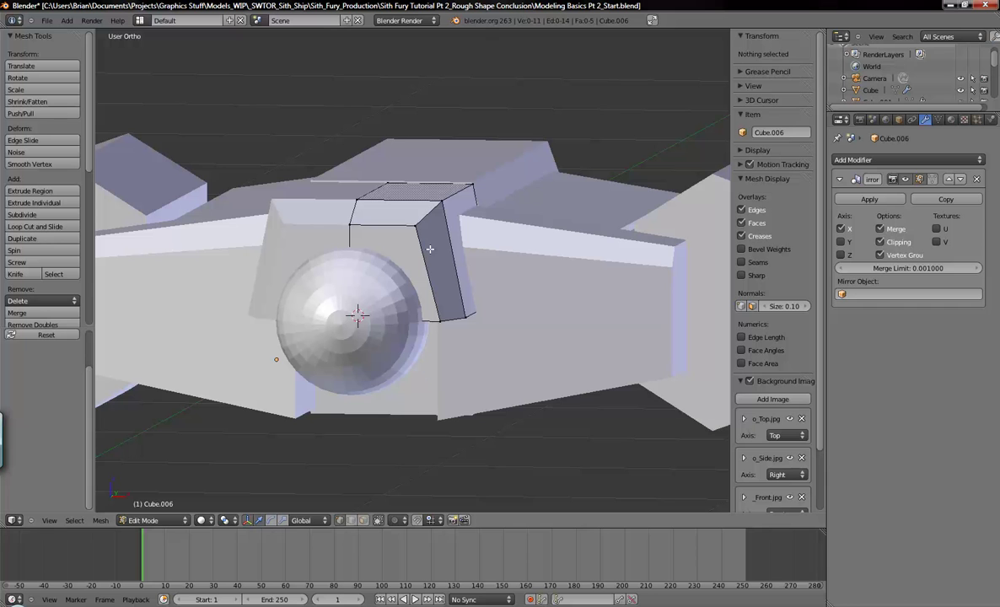
pyautogui.click(51, 227)
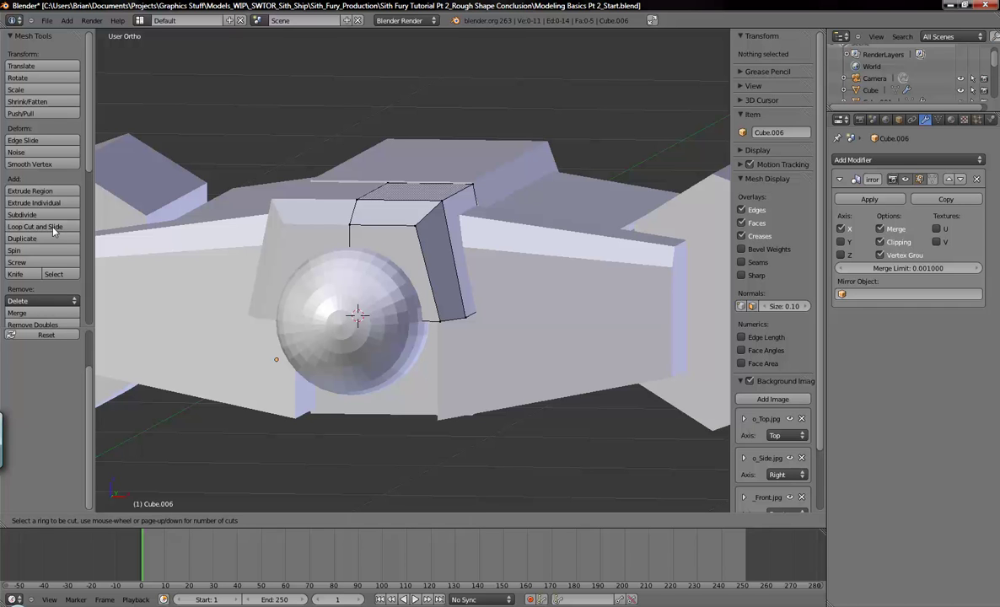
pyautogui.click(424, 271)
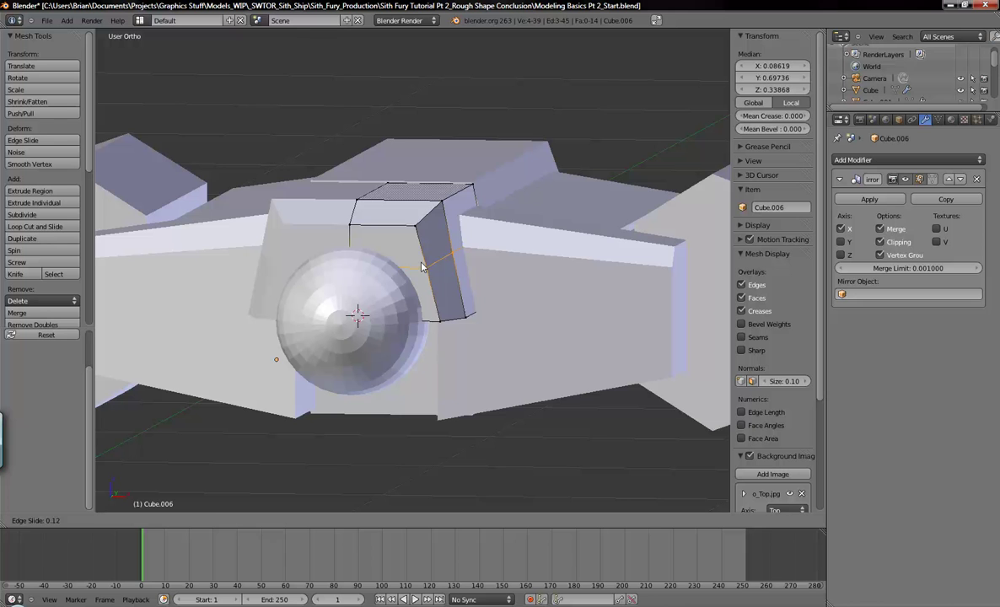
pyautogui.click(425, 268)
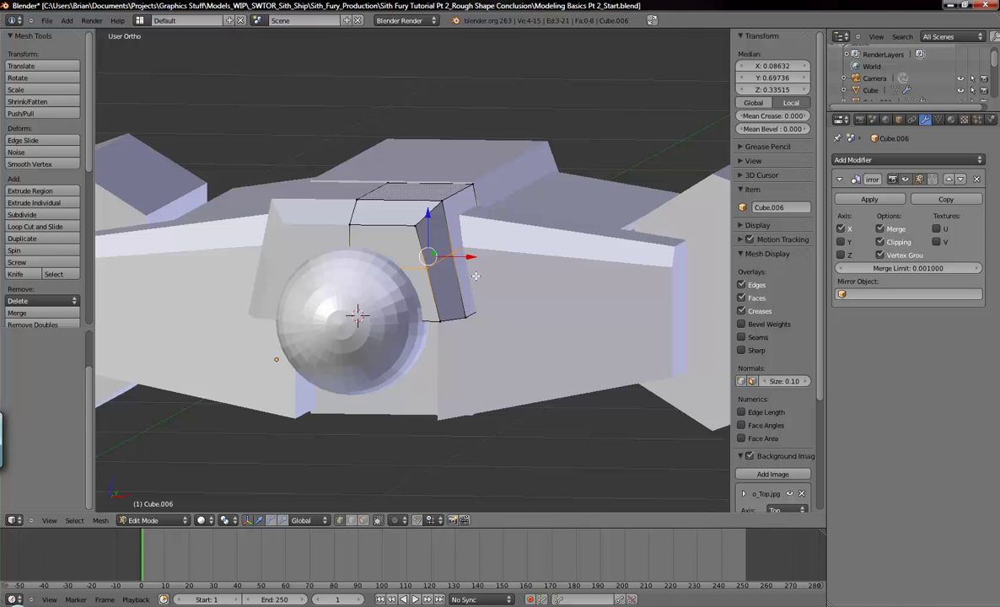
# - In front wireframe view, delete the row of nose block vertices at the cockpit's mid-height, below the new loop cut
pyautogui.press('KP_1')
pyautogui.press('z')
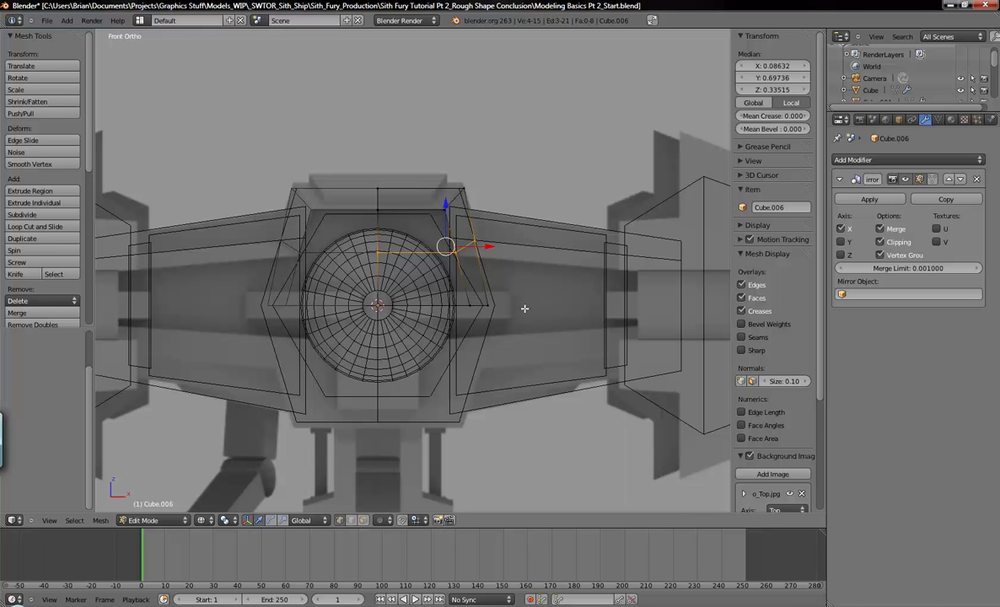
pyautogui.press('a')
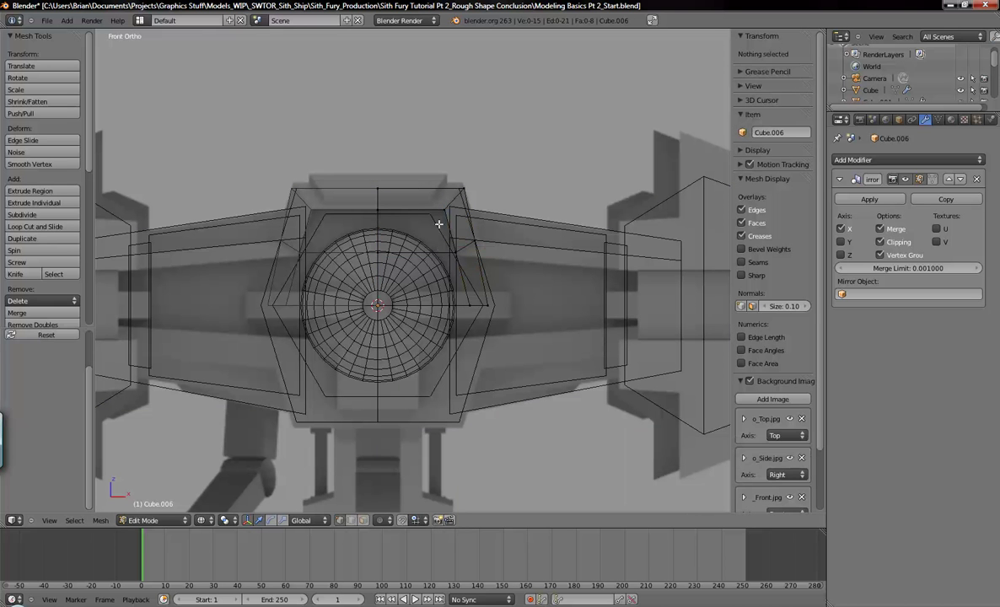
pyautogui.press('b')
pyautogui.moveTo(368, 283); pyautogui.dragTo(540, 316)
pyautogui.press('x')
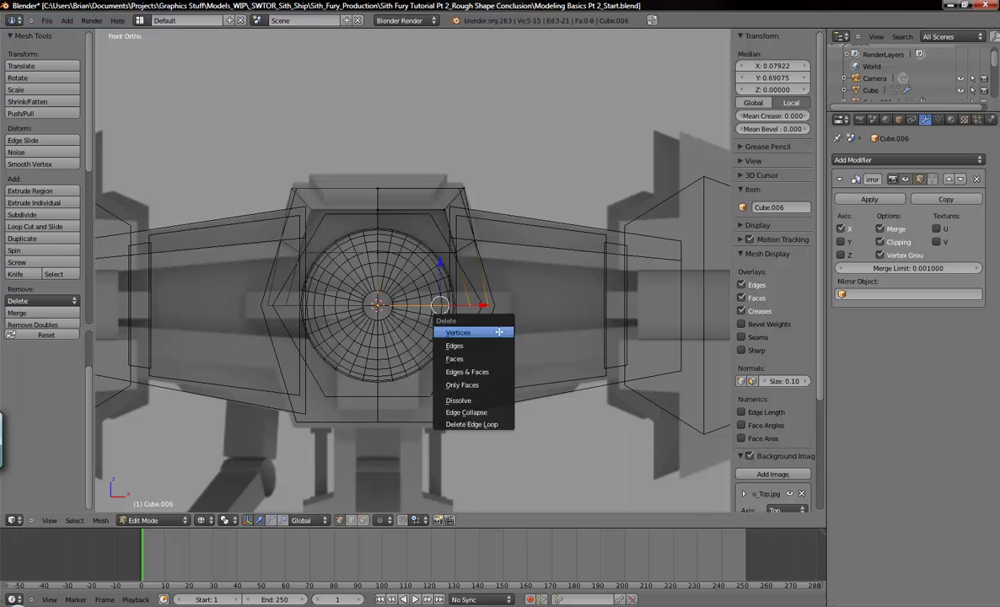
pyautogui.click(499, 332)
# - Clear the selection and make vertex selection active together with edge selection for the nose block mesh
pyautogui.moveTo(499, 332)
pyautogui.mouseDown(button='middle')
pyautogui.moveTo(513, 314)
pyautogui.moveTo(483, 290)
pyautogui.moveTo(469, 304)
pyautogui.moveTo(481, 301)
pyautogui.moveTo(500, 236)
pyautogui.mouseUp(button='middle')
pyautogui.press('z')
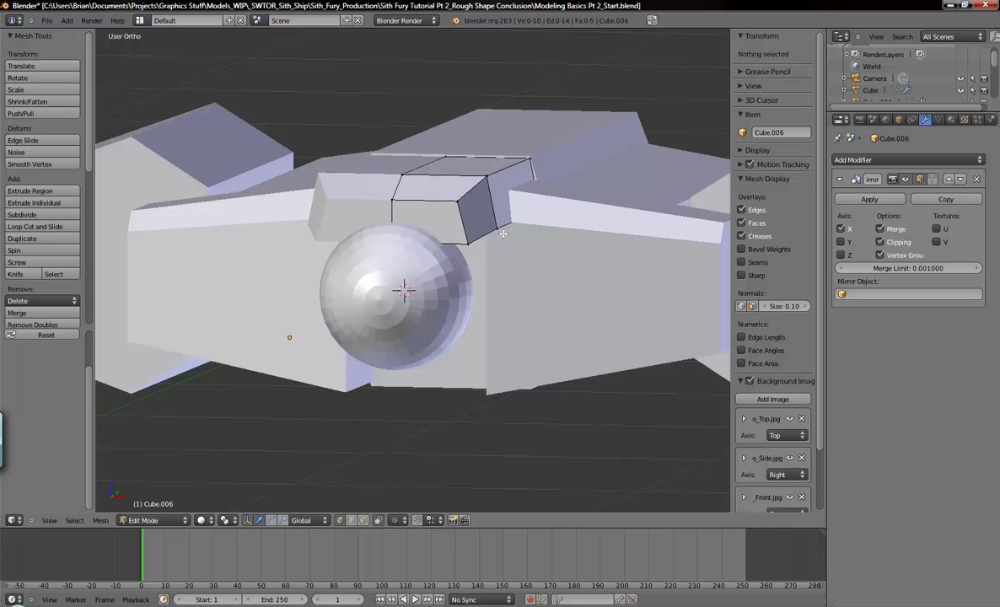
pyautogui.rightClick(497, 227)
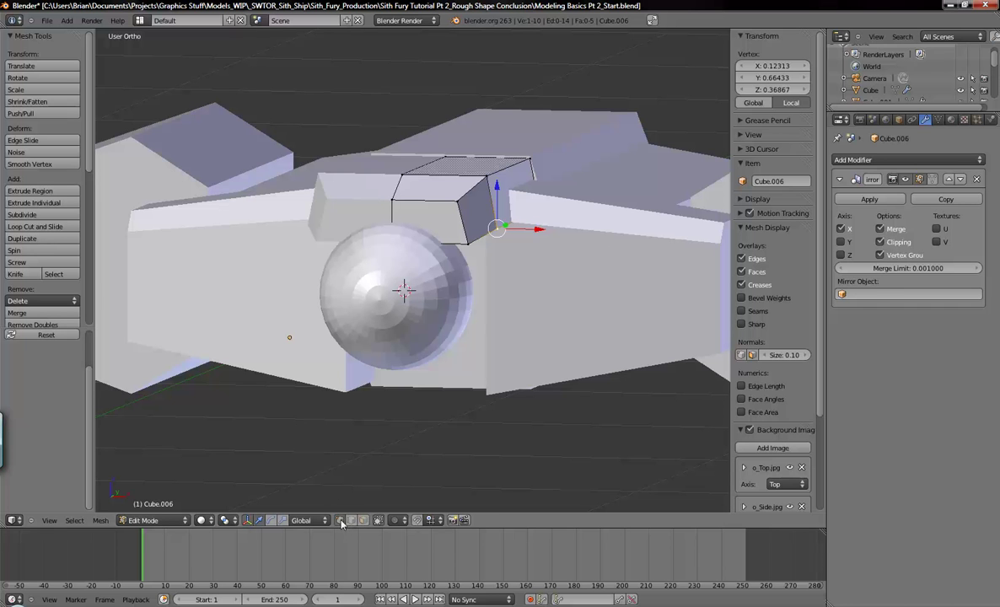
pyautogui.press('a')
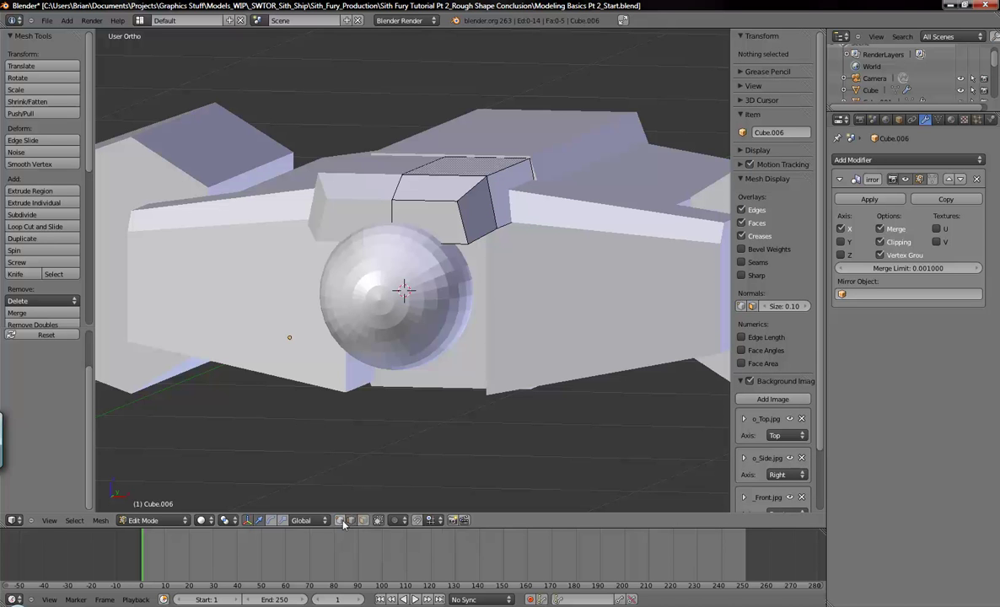
pyautogui.click(348, 522)
pyautogui.keyDown('shift'); pyautogui.click(345, 521); pyautogui.keyUp('shift')
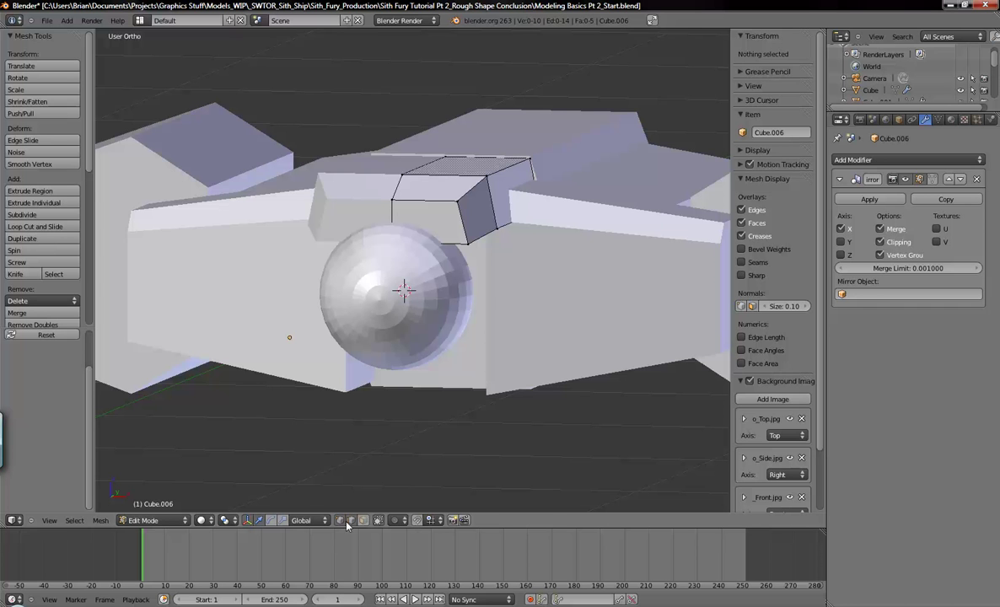
# - Select the open bottom edges on the side of the trimmed nose block, including its front, middle and rear vertices
pyautogui.rightClick(479, 235)
pyautogui.moveTo(483, 235); pyautogui.dragTo(509, 221)
pyautogui.rightClick(474, 241)
pyautogui.rightClick(494, 225)
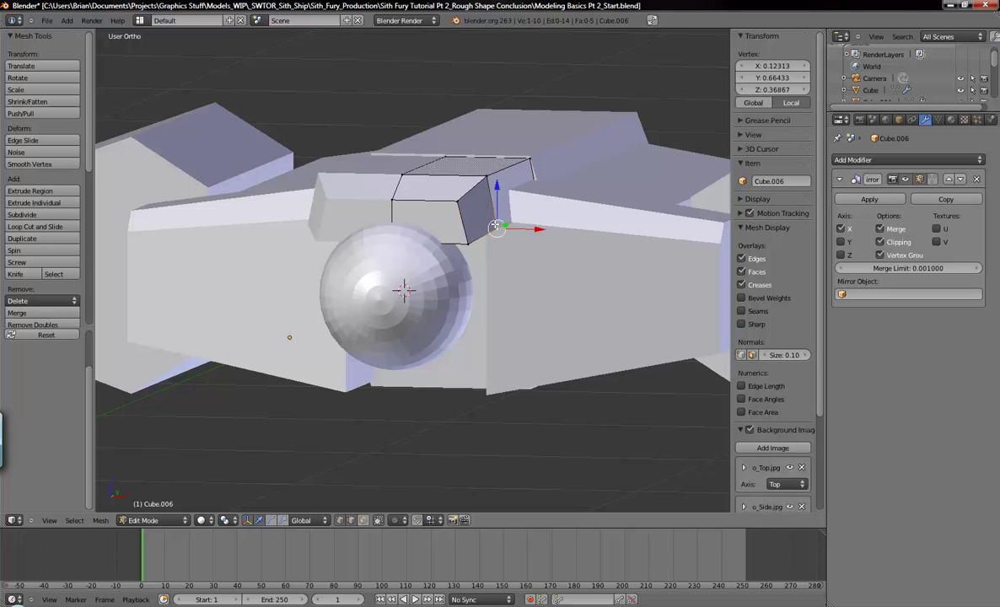
pyautogui.scroll(2, 497, 260)
pyautogui.rightClick(478, 229)
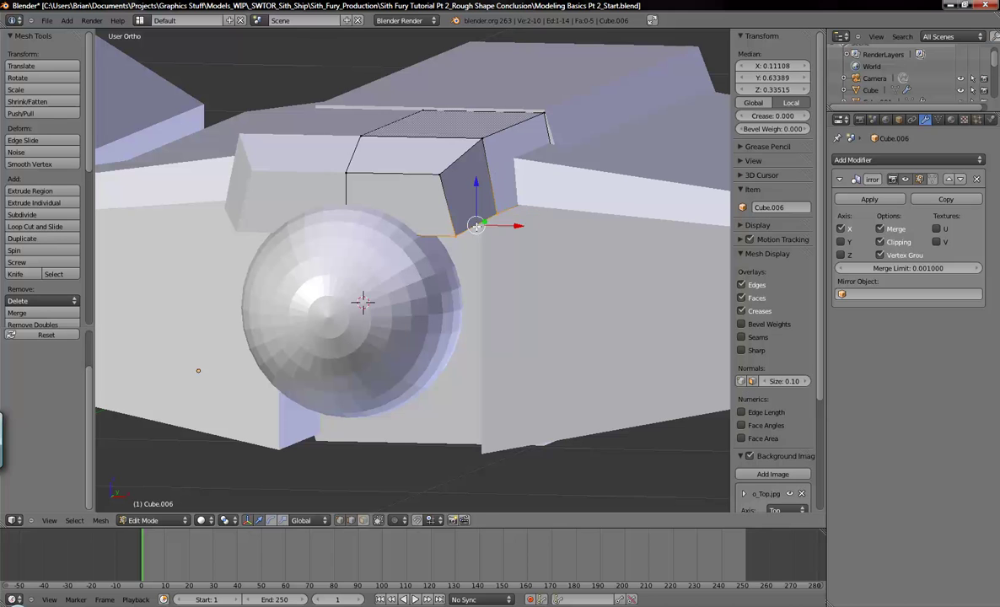
pyautogui.keyDown('shift'); pyautogui.rightClick(514, 202); pyautogui.keyUp('shift')
# - In front view, extrude the selected edges outward along the wing, about 0.634 in X and -0.062 in Z
pyautogui.keyDown('shift'); pyautogui.moveTo(516, 204); pyautogui.dragTo(471, 242, button='middle'); pyautogui.keyUp('shift')
pyautogui.press('KP_1')
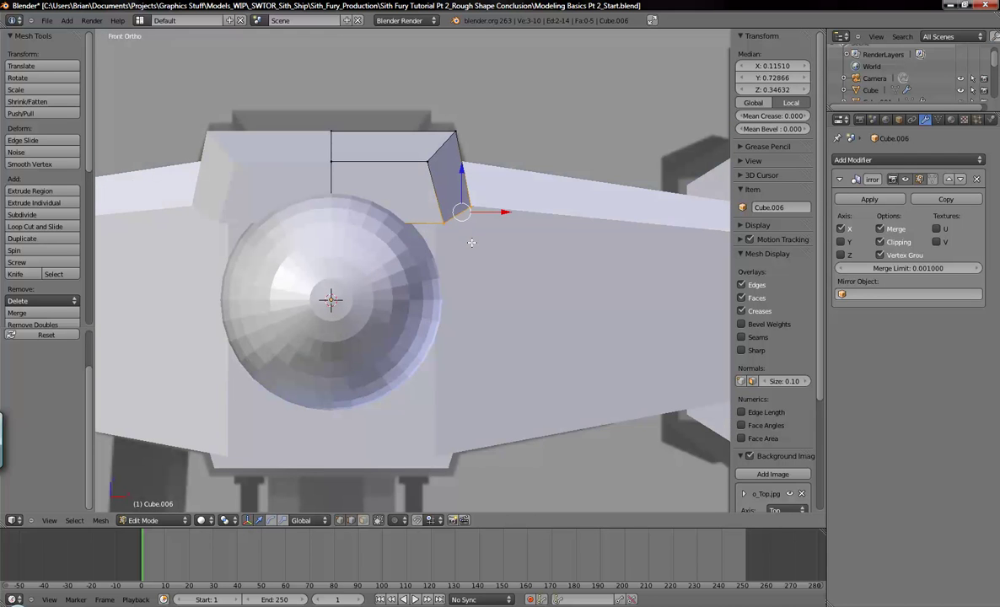
pyautogui.keyDown('shift'); pyautogui.moveTo(516, 265); pyautogui.dragTo(378, 300, button='middle'); pyautogui.keyUp('shift')
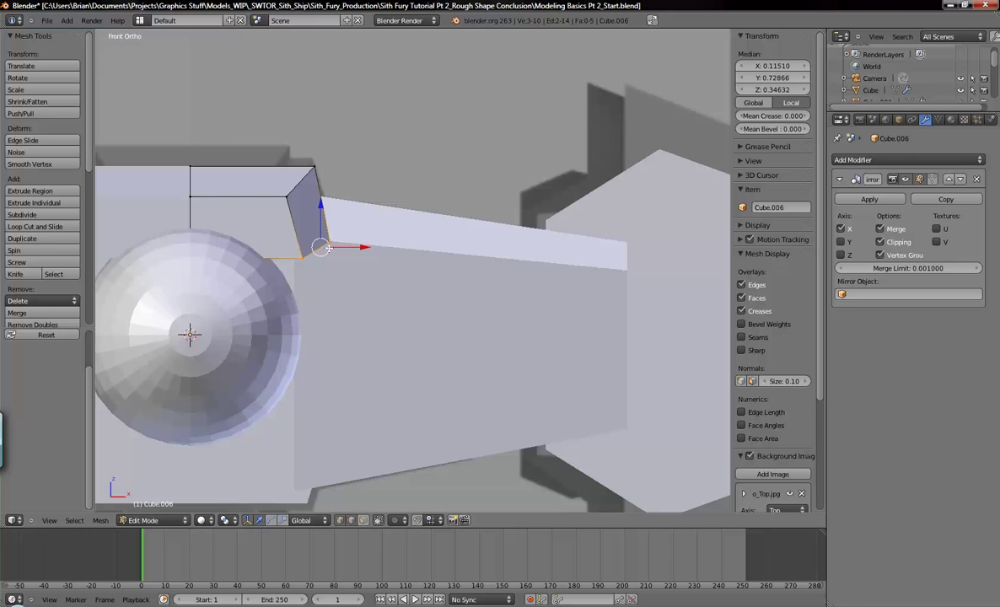
pyautogui.press('e')
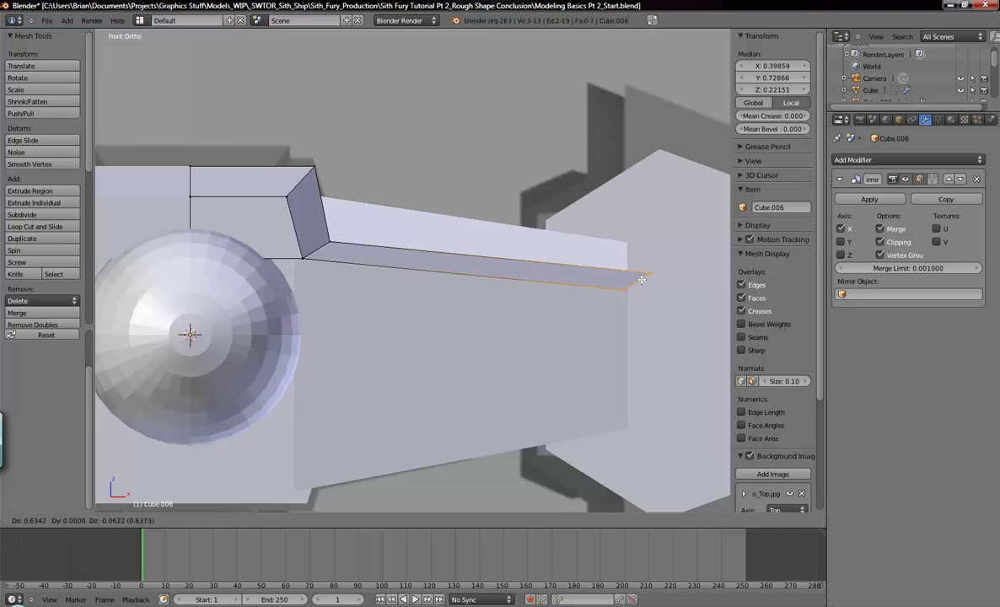
pyautogui.click(642, 280)
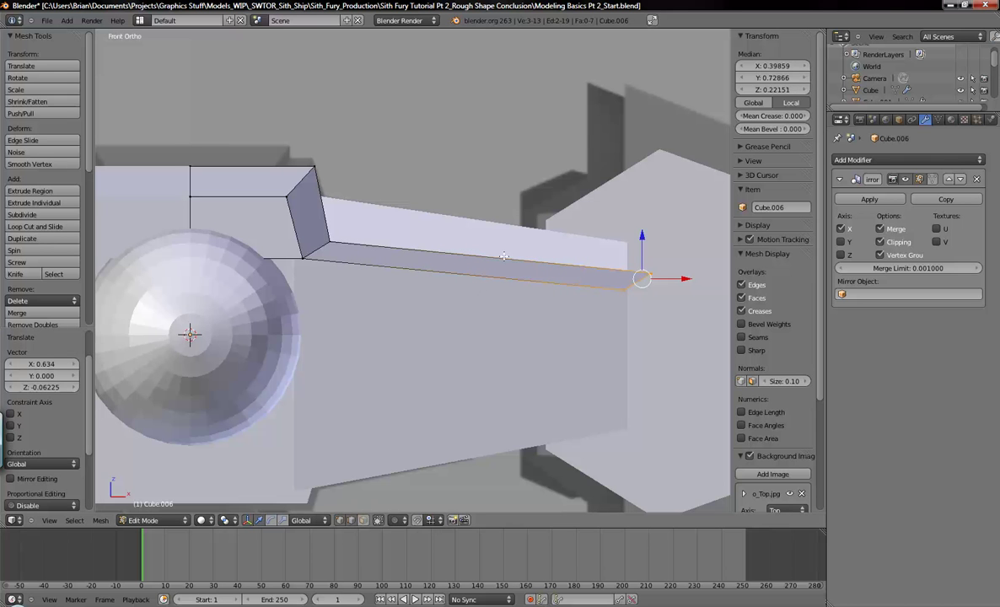
# - In top view, move the extrusion's outer front vertex about 0.052 along X to line up with the corner behind it
pyautogui.moveTo(473, 265); pyautogui.dragTo(482, 288, button='middle')
pyautogui.scroll(-5, 388, 282)
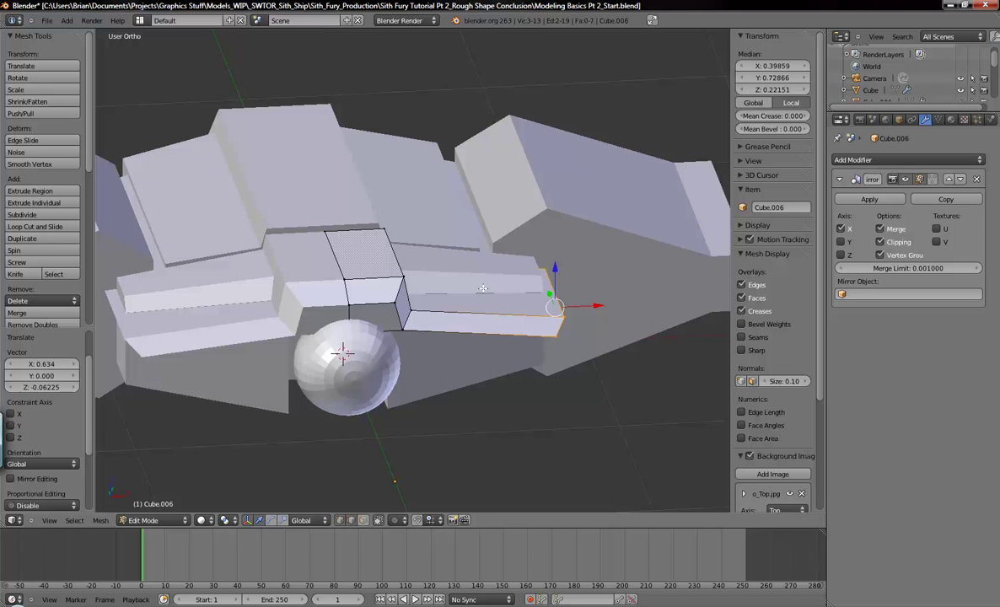
pyautogui.press('KP_7')
pyautogui.keyDown('shift'); pyautogui.moveTo(480, 286); pyautogui.dragTo(499, 329, button='middle'); pyautogui.keyUp('shift')
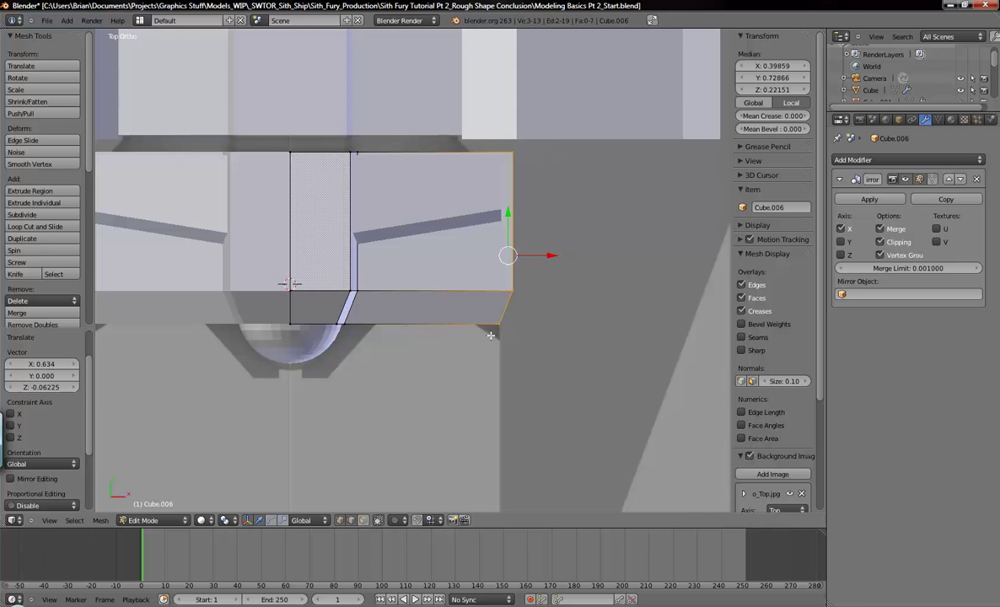
pyautogui.scroll(3, 491, 334)
pyautogui.rightClick(512, 318)
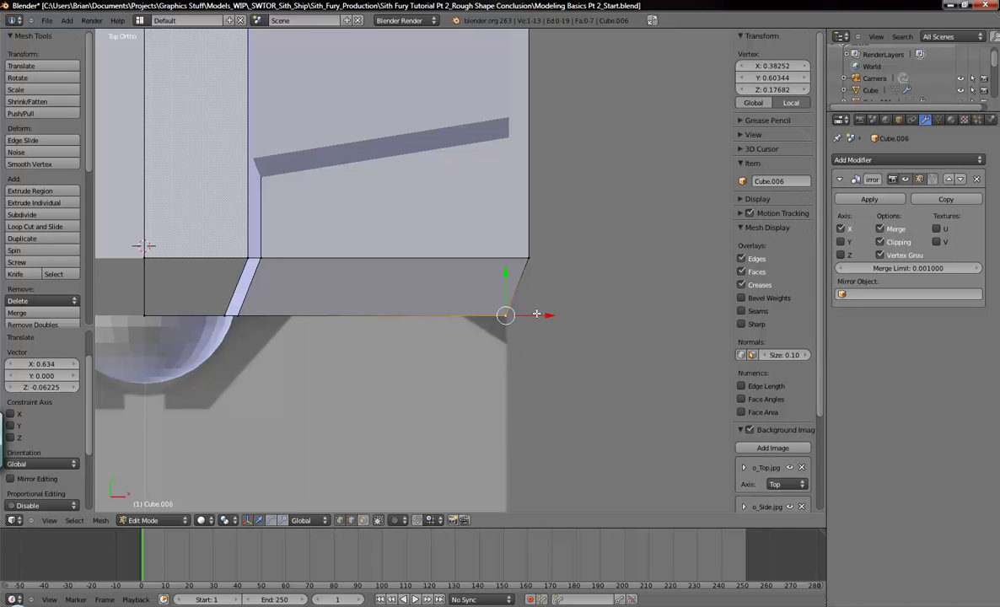
pyautogui.press('g')
pyautogui.press('x')
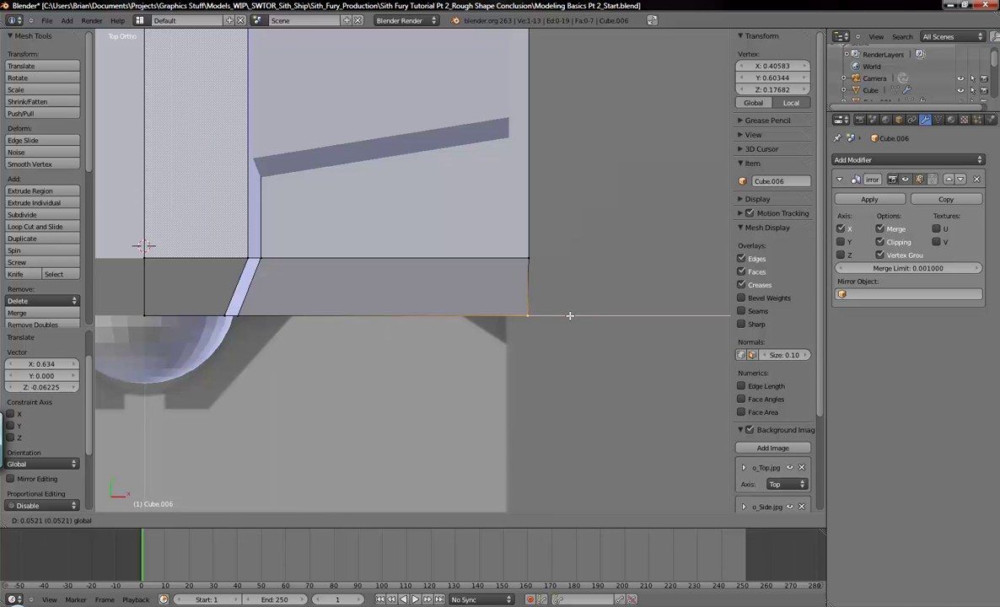
pyautogui.click(572, 315)
# - Lower the front edge of the extruded strip about 0.014 along Z
pyautogui.moveTo(553, 323); pyautogui.dragTo(461, 296, button='middle')
pyautogui.moveTo(525, 305); pyautogui.dragTo(471, 283, button='middle')
pyautogui.keyDown('shift'); pyautogui.rightClick(436, 265); pyautogui.keyUp('shift')
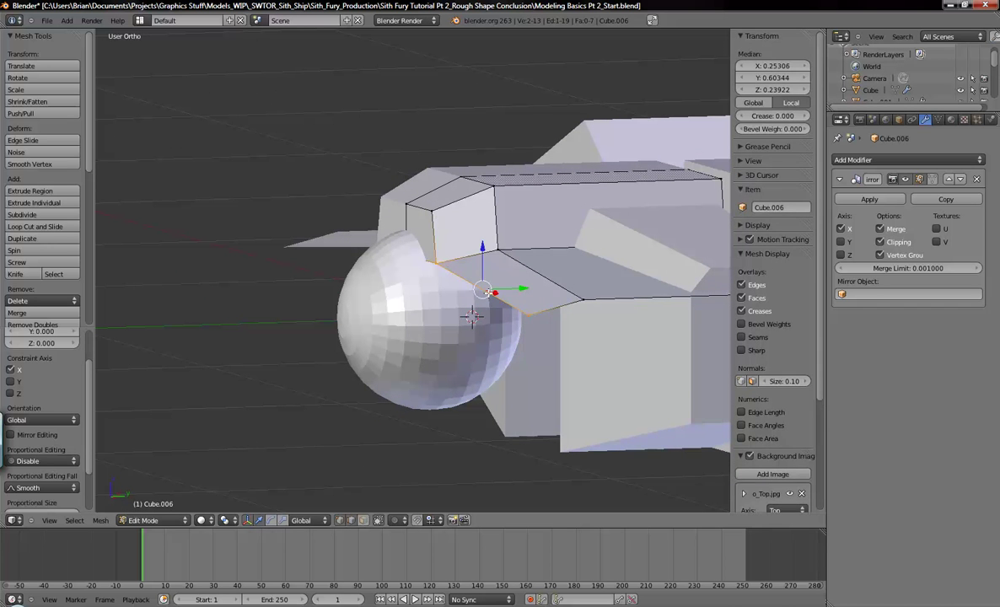
pyautogui.press('g')
pyautogui.press('z')
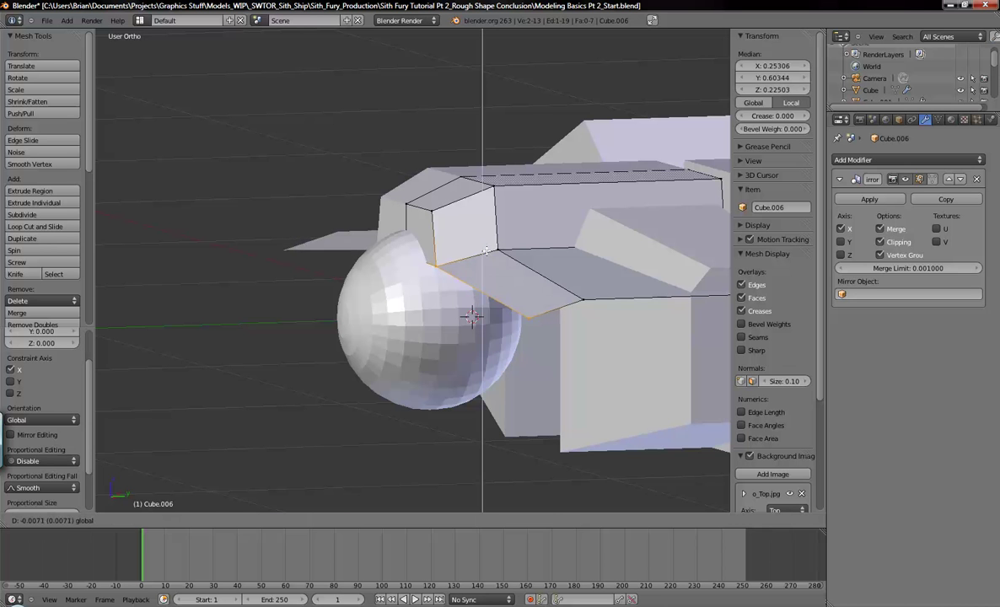
pyautogui.click(483, 251)
# - In front view, move the two vertices where the nose side meets the wing strip outward to about X 0.132, Z 0.365
pyautogui.moveTo(483, 251); pyautogui.dragTo(591, 288, button='middle')
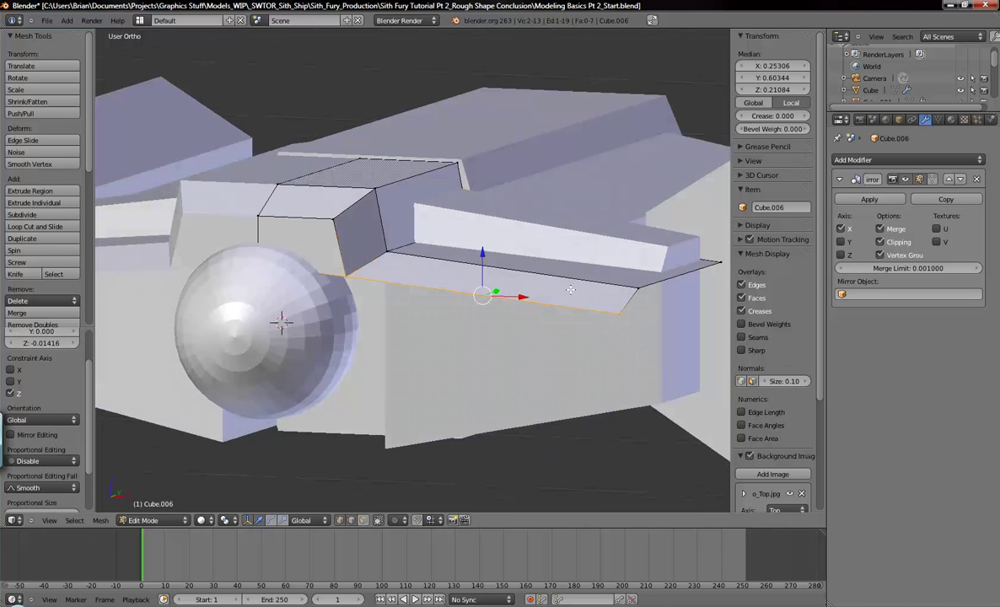
pyautogui.press('KP_1')
pyautogui.press('z')
pyautogui.keyDown('shift'); pyautogui.moveTo(448, 316); pyautogui.dragTo(588, 314, button='middle'); pyautogui.keyUp('shift')
pyautogui.scroll(3, 511, 338)
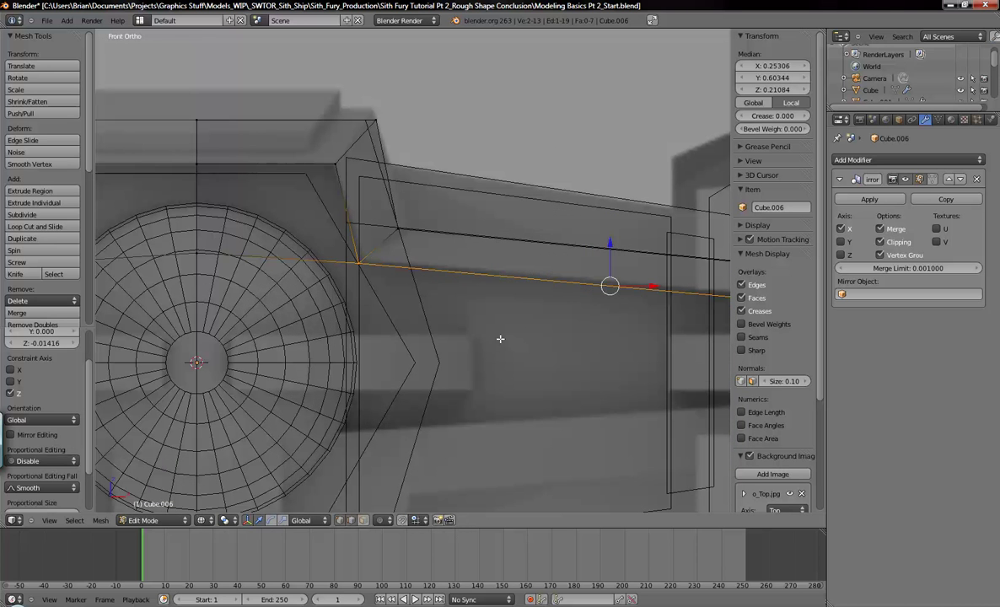
pyautogui.rightClick(400, 235)
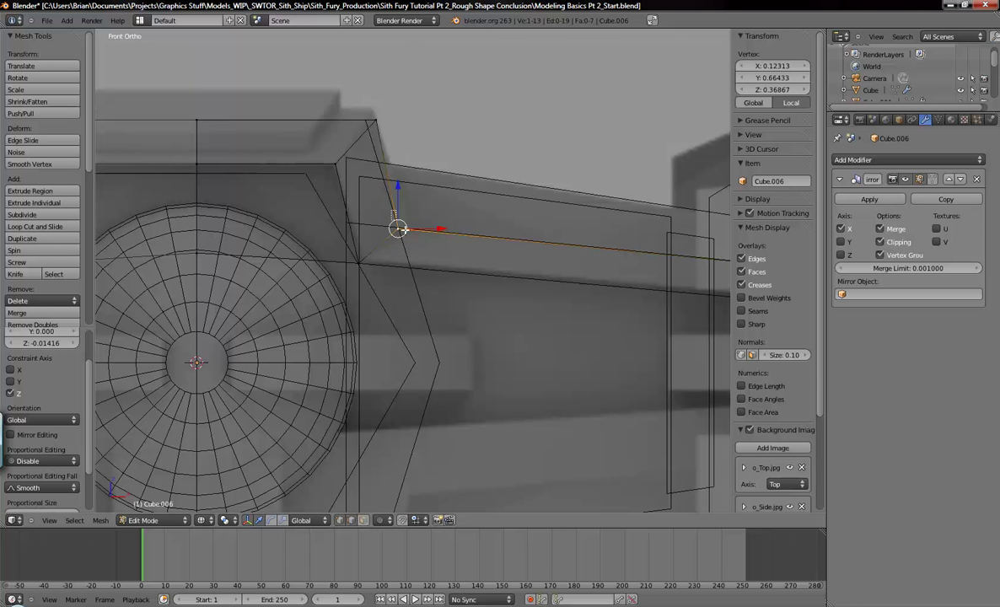
pyautogui.keyDown('shift'); pyautogui.rightClick(401, 231); pyautogui.keyUp('shift')
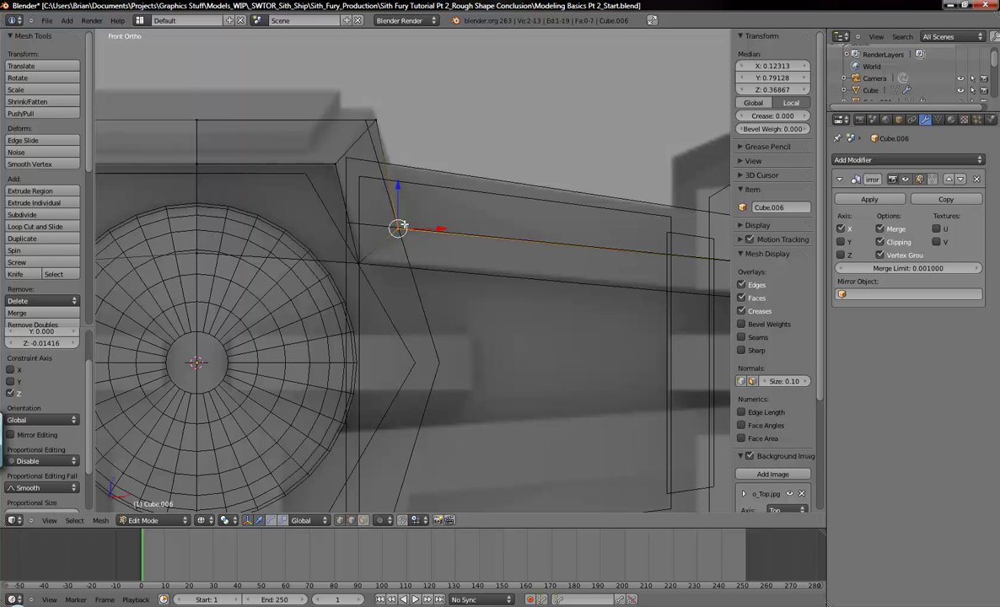
pyautogui.press('z')
pyautogui.press('KP_8')
pyautogui.press('KP_4')
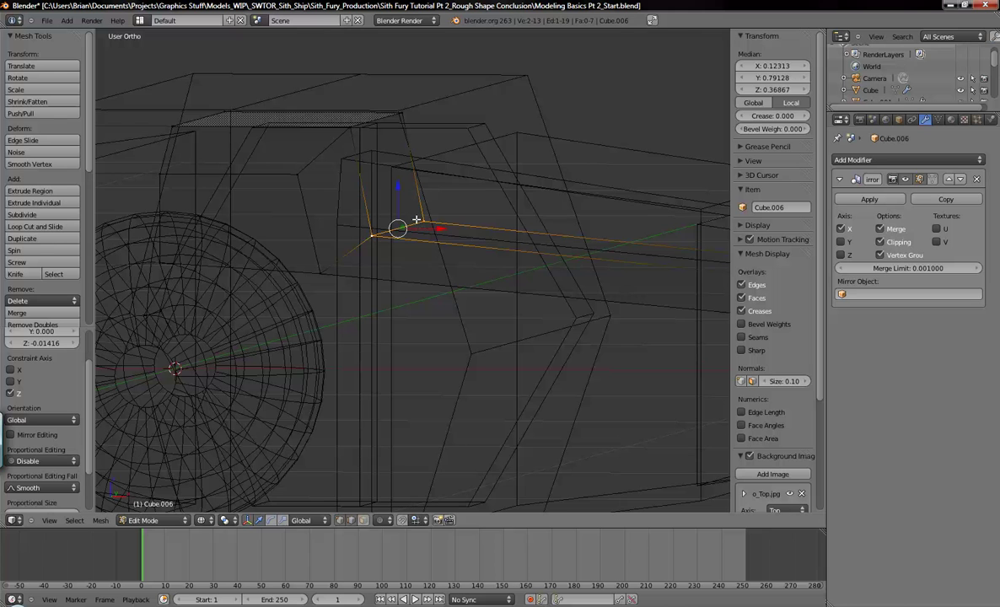
pyautogui.press('z')
pyautogui.press('KP_1')
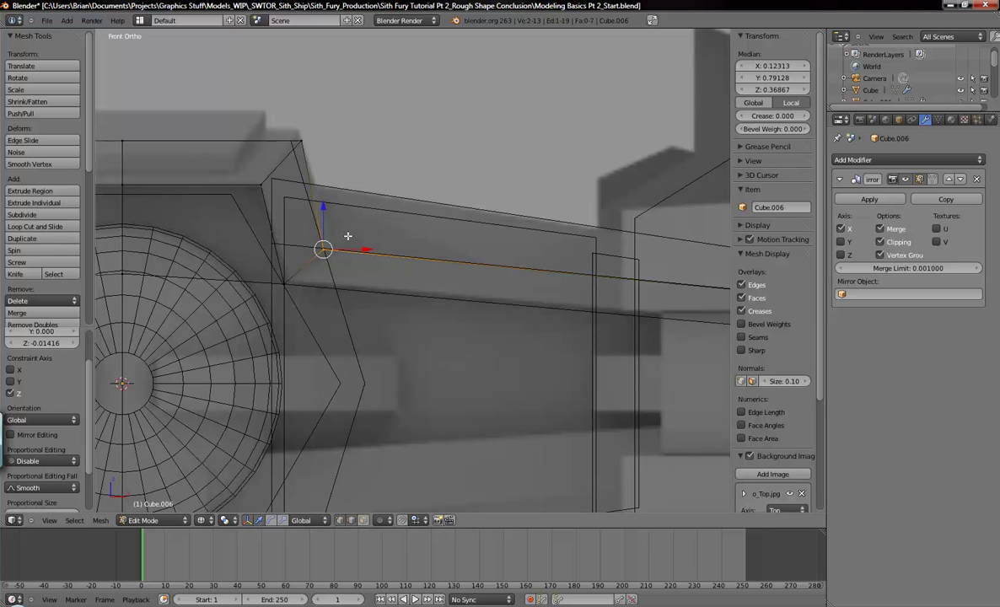
pyautogui.press('g')
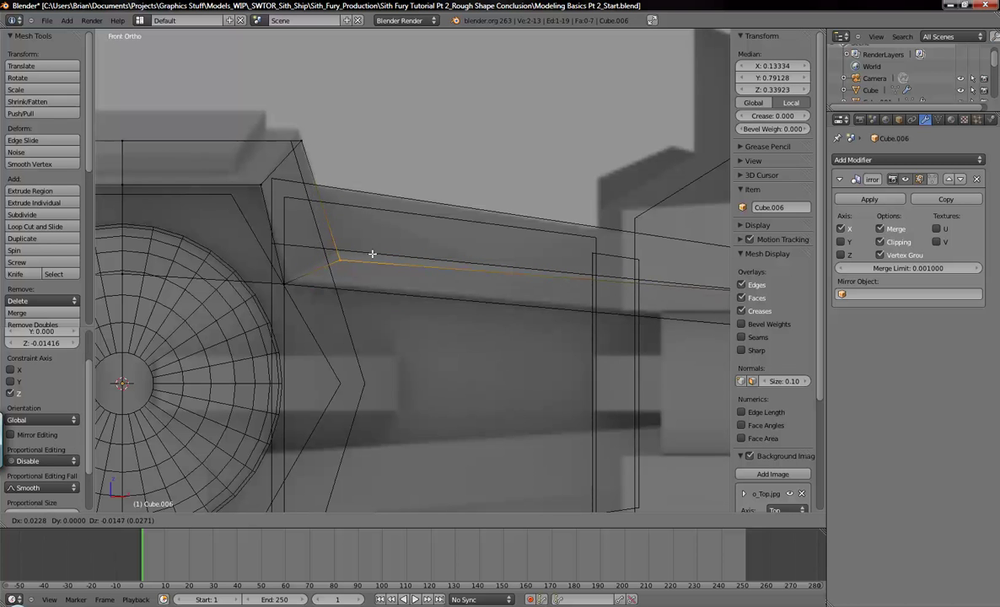
pyautogui.click(379, 248)
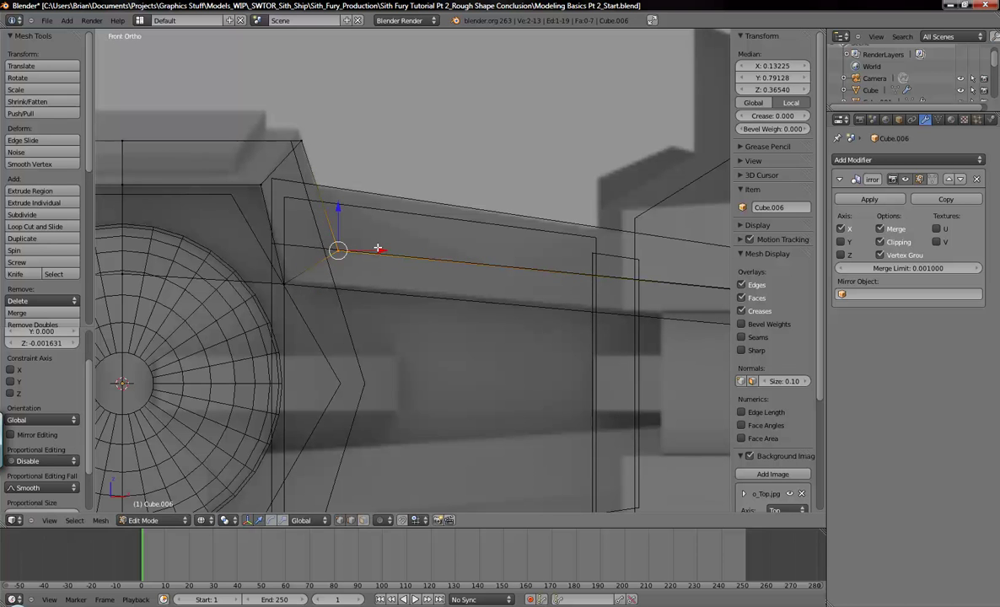
pyautogui.keyDown('shift'); pyautogui.moveTo(427, 264); pyautogui.dragTo(482, 277, button='middle'); pyautogui.keyUp('shift')
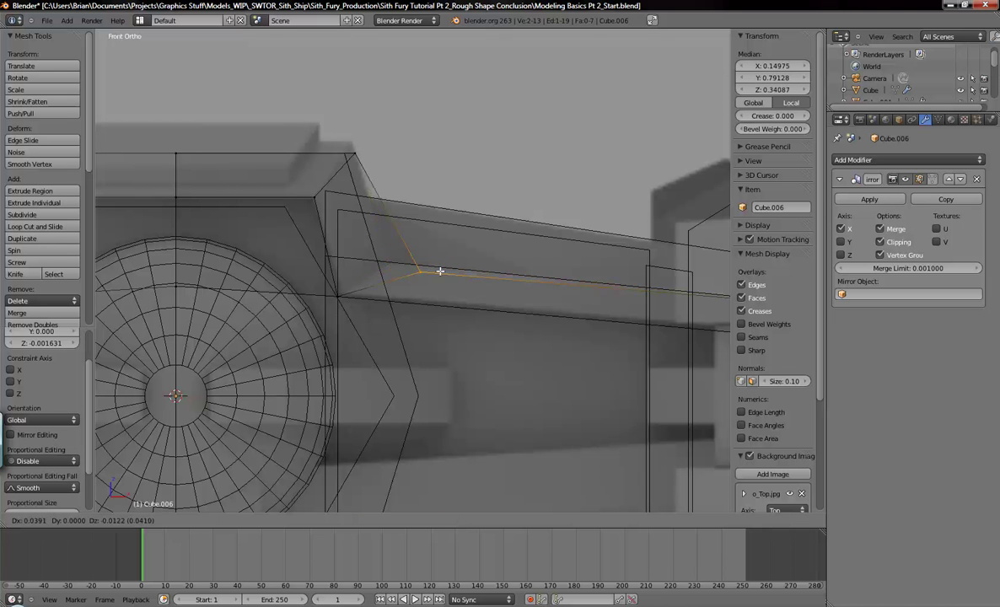
pyautogui.press('a')
# - Compare the nose and wing shapes with the RoughoutFront reference render in Windows Photo Gallery, and return to Blender
pyautogui.scroll(-3, 436, 285)
pyautogui.moveTo(395, 317)
pyautogui.keyDown('shift'); pyautogui.mouseDown(button='middle')
pyautogui.moveTo(473, 271)
pyautogui.moveTo(475, 283)
pyautogui.moveTo(453, 295)
pyautogui.moveTo(443, 333)
pyautogui.moveTo(430, 336)
pyautogui.mouseUp(button='middle'); pyautogui.keyUp('shift')
pyautogui.press('z')
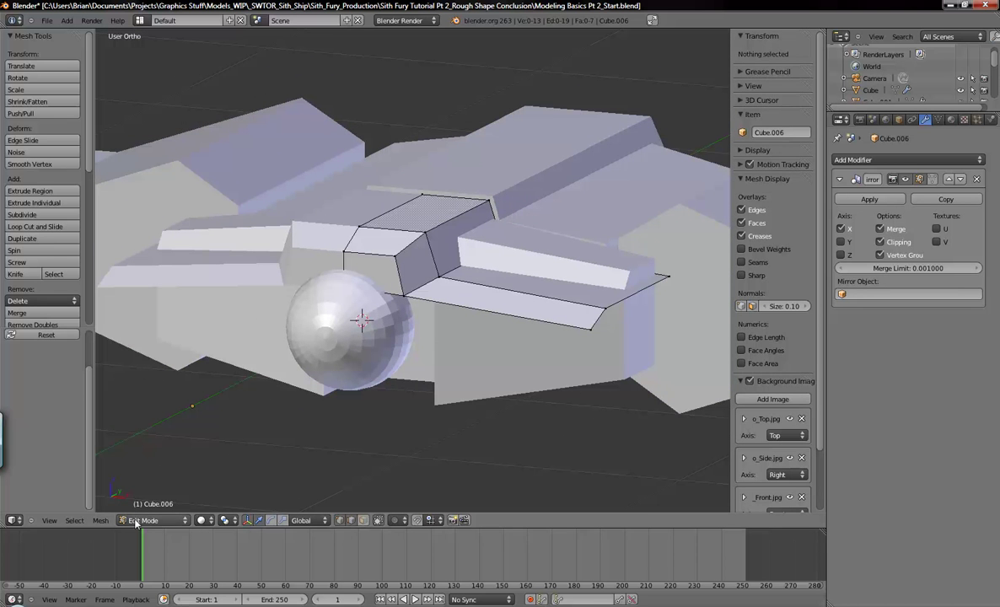
pyautogui.hotkey('alt', 'Tab')
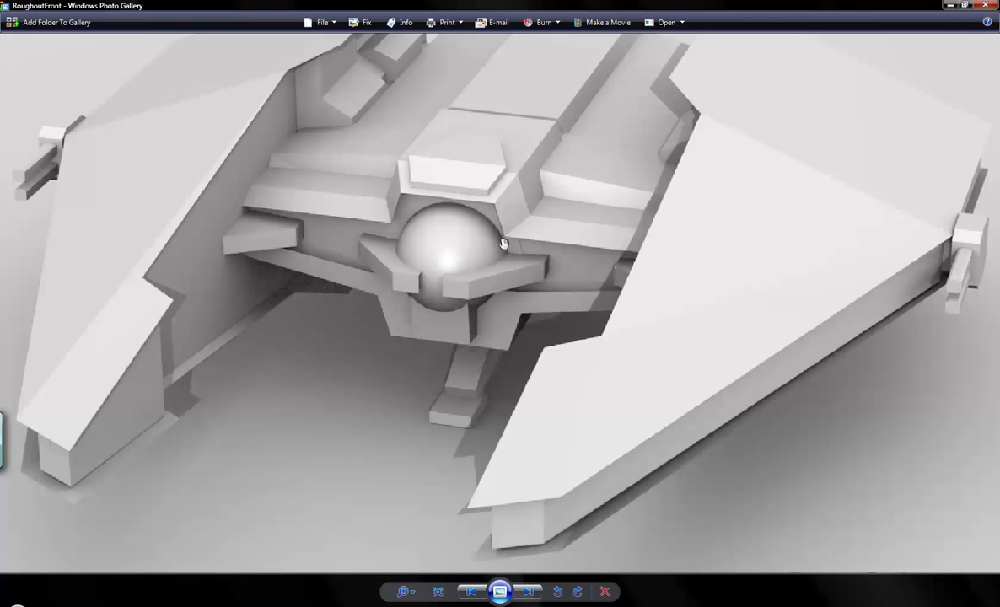
pyautogui.hotkey('alt', 'Tab')
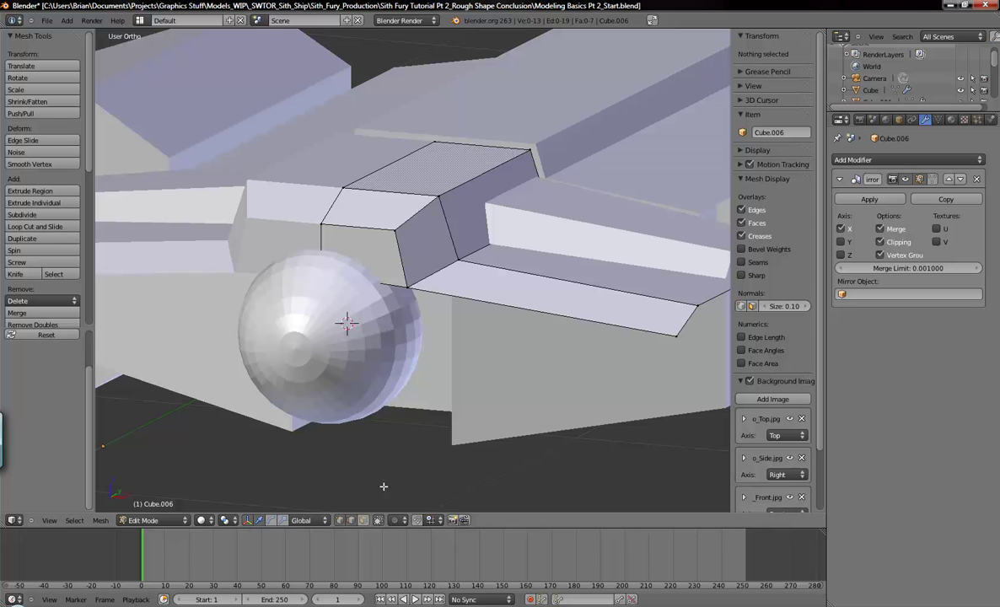
# - In face select mode, delete the nose block's front face just above the spherical cockpit
pyautogui.click(364, 523)
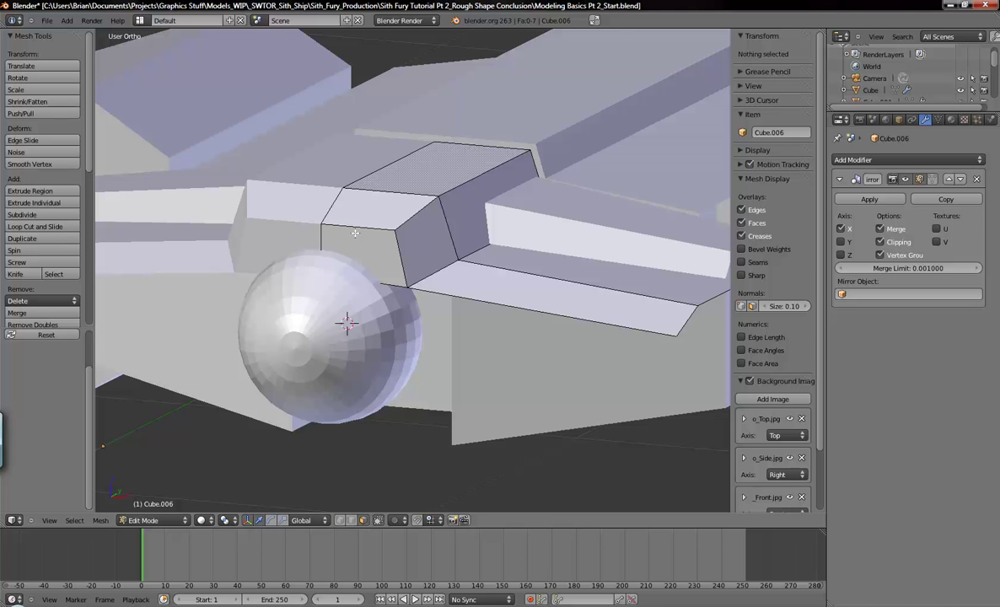
pyautogui.rightClick(361, 260)
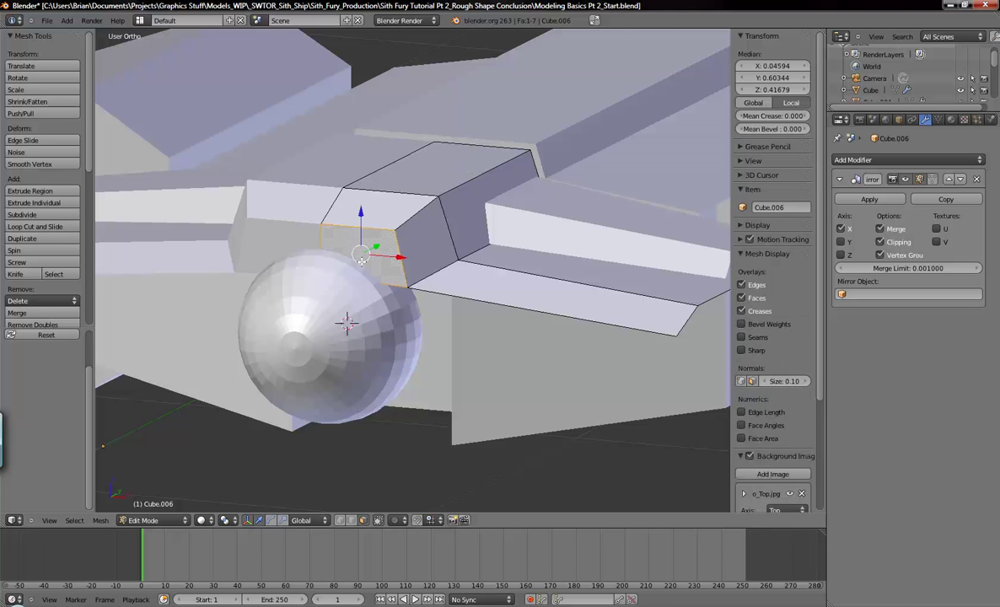
pyautogui.press('x')
pyautogui.press('Down')
pyautogui.press('Down')
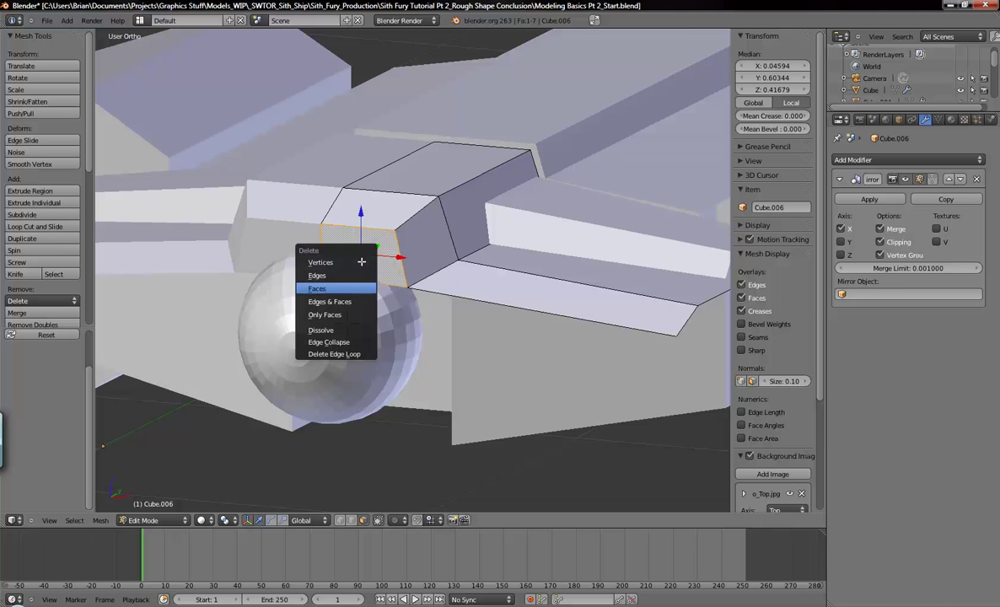
pyautogui.press('Return')
pyautogui.moveTo(401, 259); pyautogui.dragTo(350, 277, button='middle')
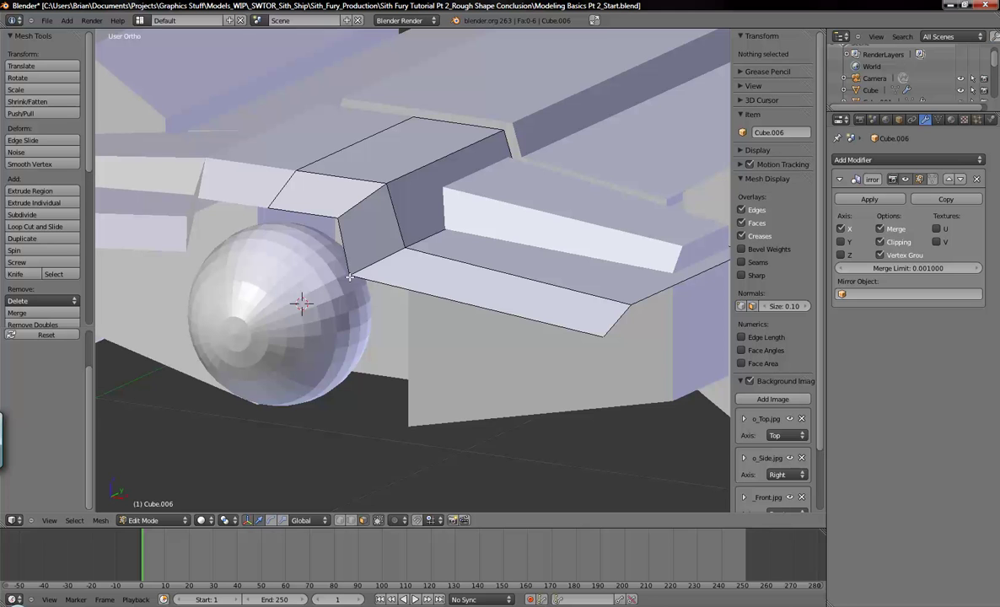
pyautogui.press('KP_1')
pyautogui.press('z')
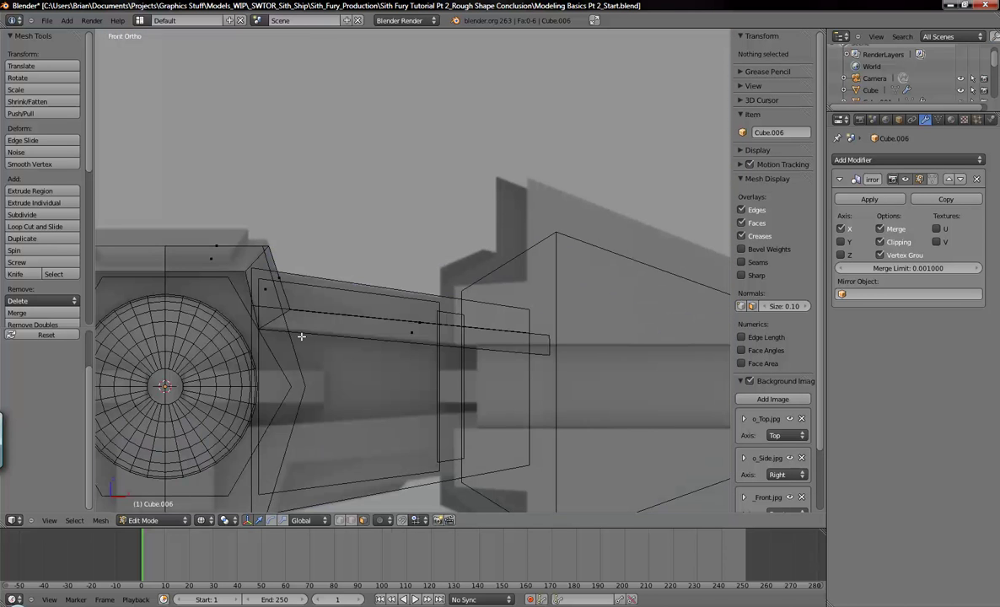
pyautogui.keyDown('shift'); pyautogui.moveTo(301, 338); pyautogui.dragTo(488, 270, button='middle'); pyautogui.keyUp('shift')
pyautogui.scroll(-2, 427, 391)
pyautogui.press('z')
pyautogui.moveTo(458, 331)
pyautogui.mouseDown(button='middle')
pyautogui.moveTo(421, 355)
pyautogui.moveTo(398, 321)
pyautogui.moveTo(496, 337)
pyautogui.mouseUp(button='middle')
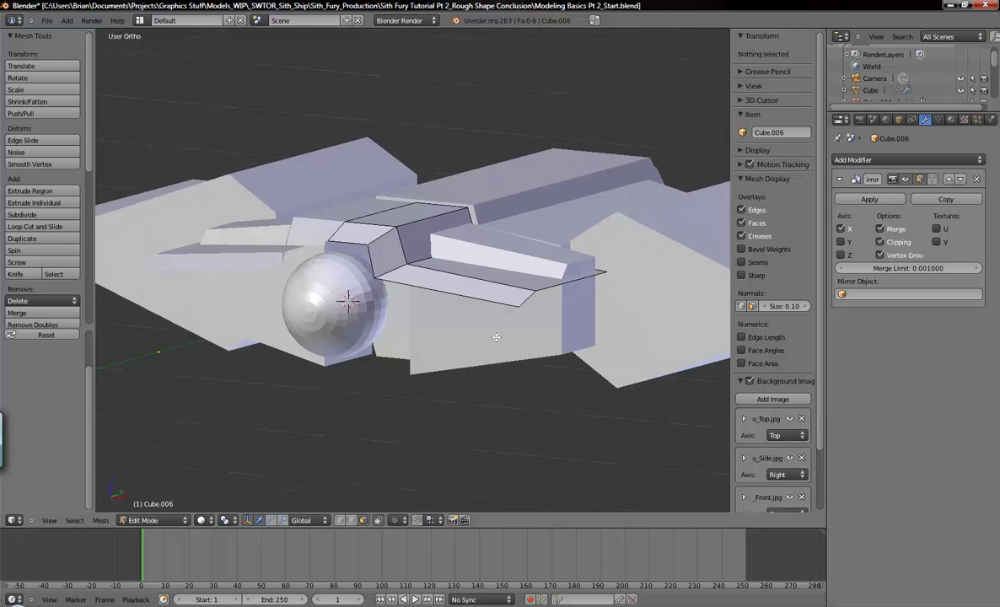
# - Leave the nose piece and open the wing block beside the cockpit for vertex editing in front wireframe view
pyautogui.press('Tab')
pyautogui.rightClick(572, 303)
pyautogui.press('g')
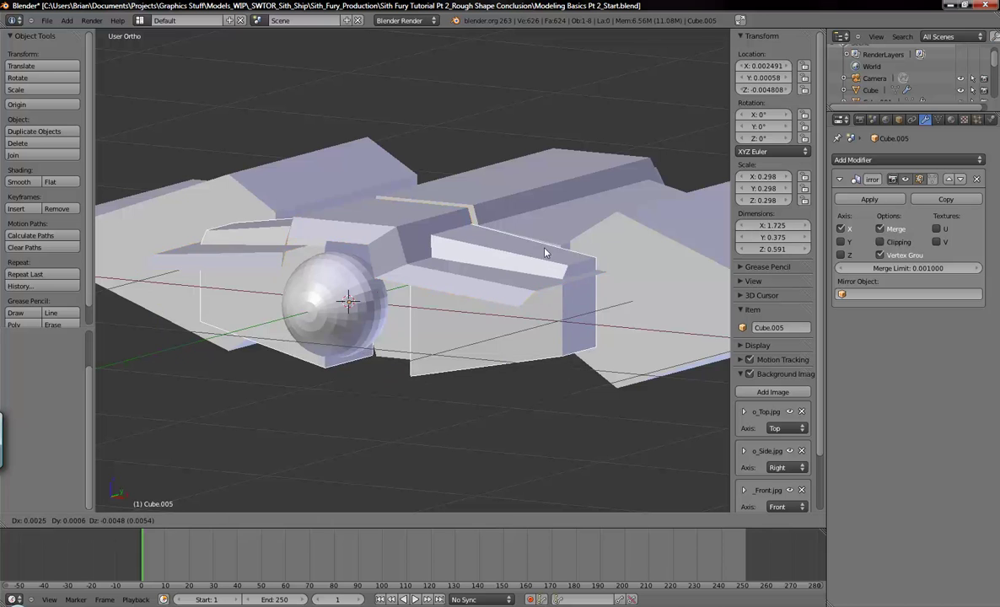
pyautogui.press('Escape')
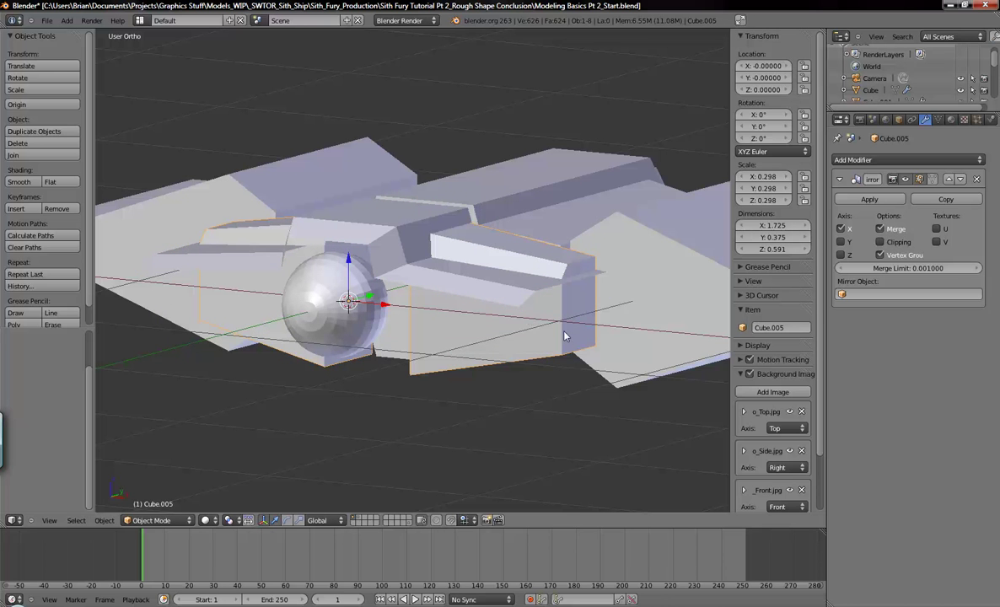
pyautogui.moveTo(507, 352); pyautogui.dragTo(470, 382, button='middle')
pyautogui.press('KP_1')
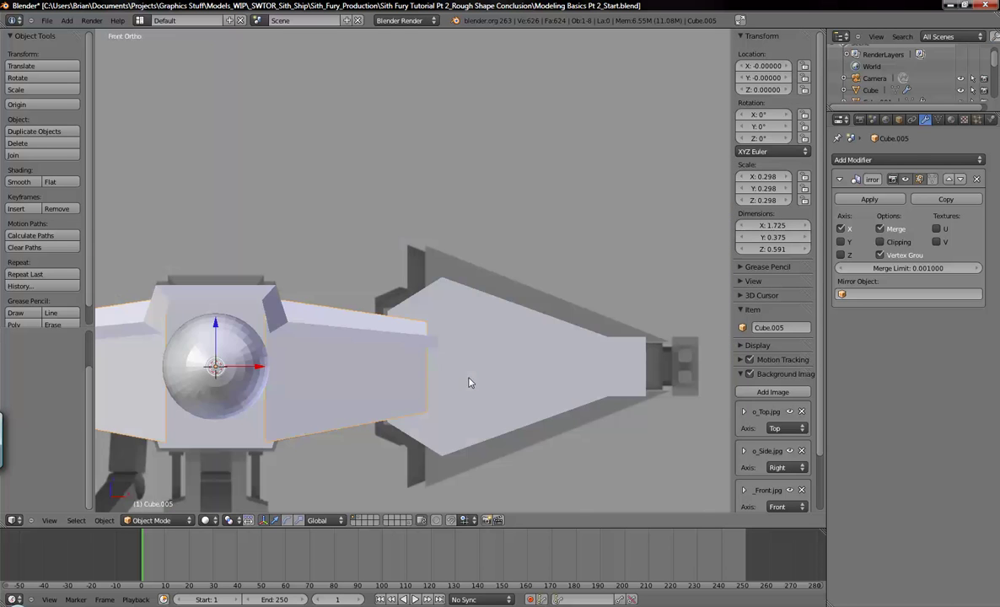
pyautogui.press('KP_Decimal')
pyautogui.scroll(3, 528, 337)
pyautogui.press('z')
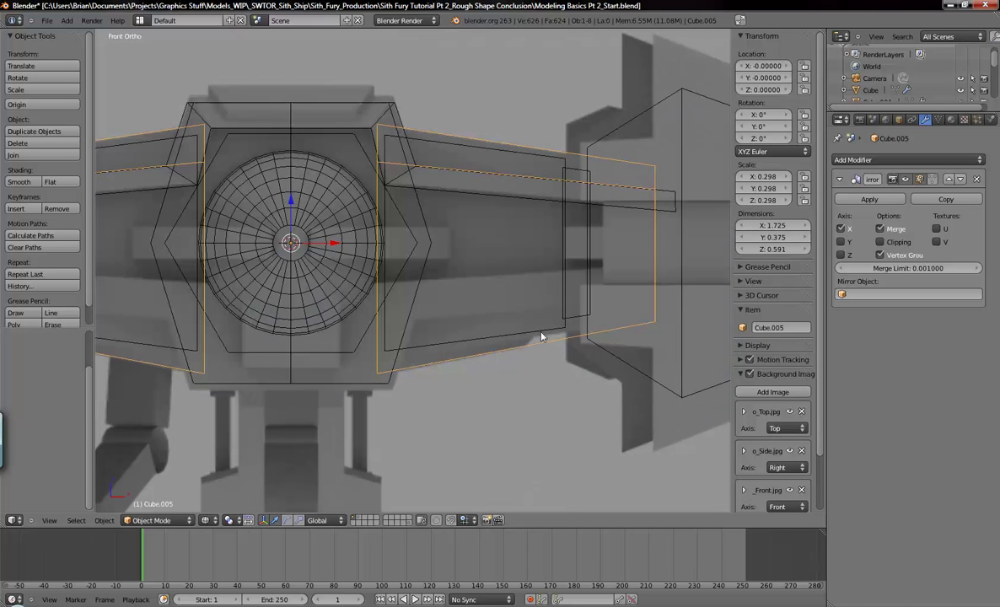
pyautogui.scroll(2, 557, 309)
pyautogui.press('Tab')
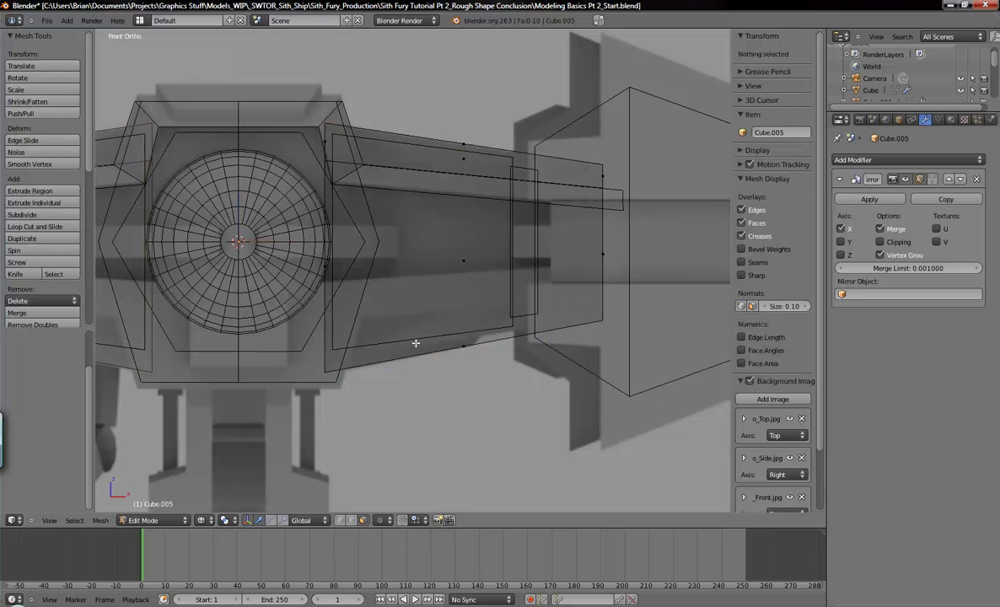
pyautogui.click(340, 521)
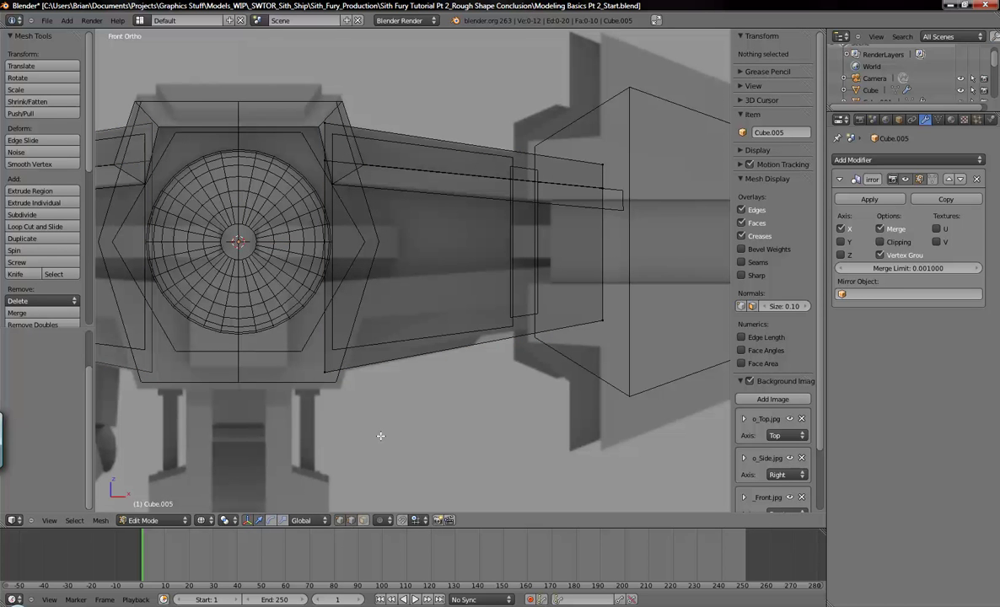
# - Select the wing block's inner and outer bottom corners and raise them about 0.027 along Z
pyautogui.press('b')
pyautogui.moveTo(287, 333); pyautogui.dragTo(494, 398)
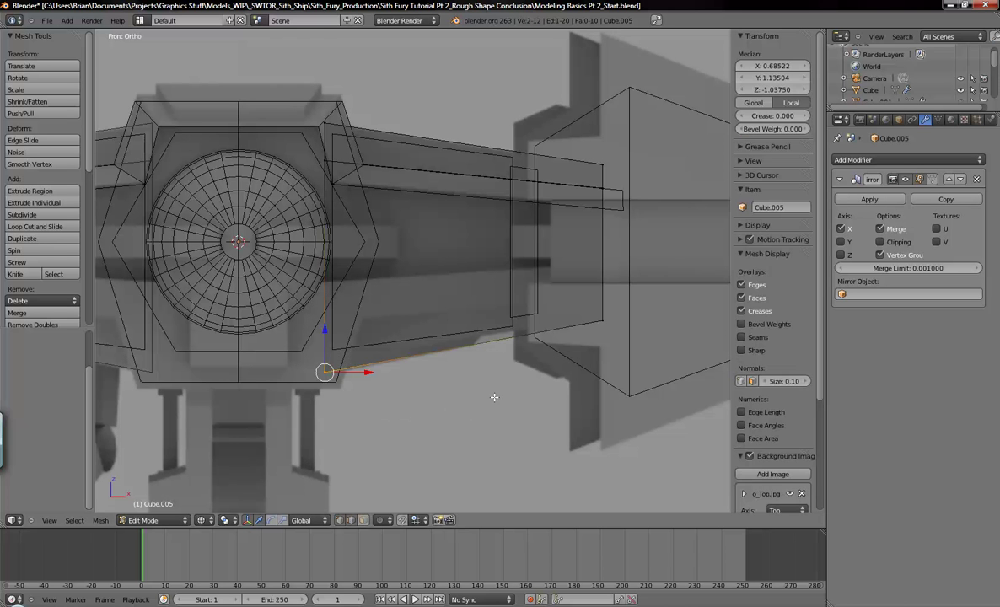
pyautogui.press('b')
pyautogui.moveTo(543, 287); pyautogui.dragTo(616, 336)
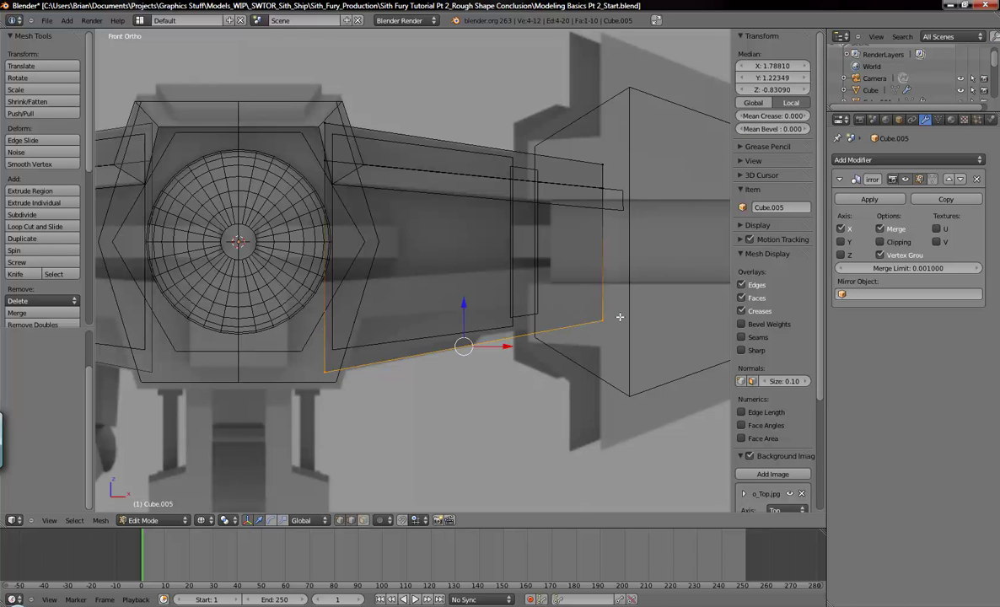
pyautogui.press('g')
pyautogui.press('z')
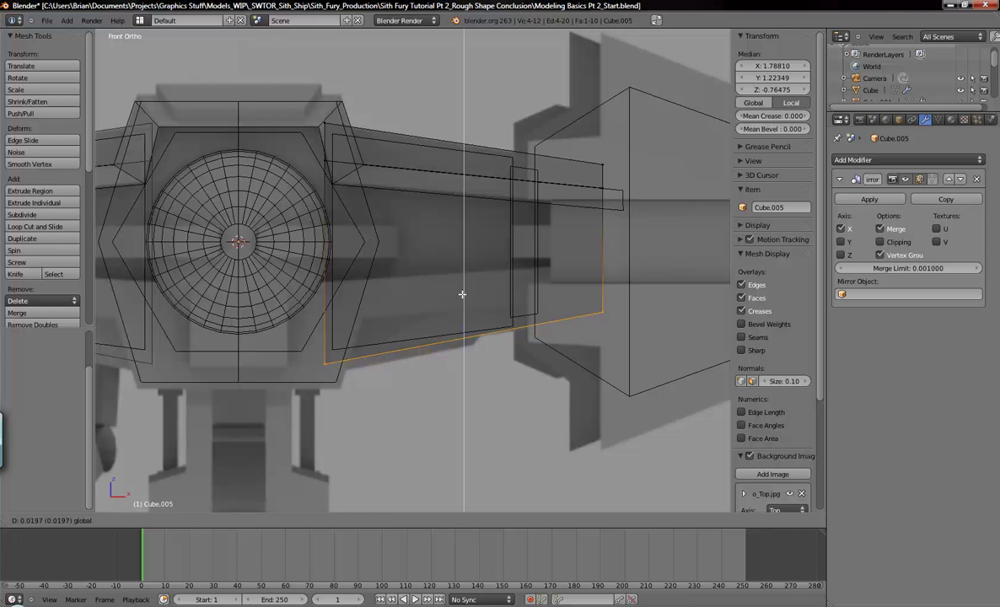
pyautogui.click(442, 327)
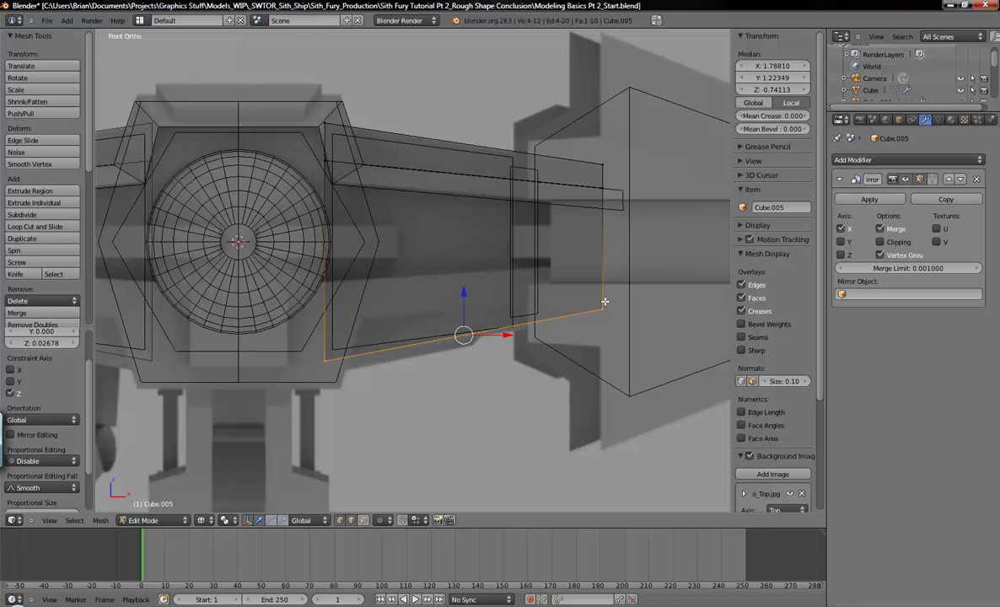
# - Lower only the wing block's outer bottom corner vertices about 0.0155 along Z to follow the reference slope
pyautogui.press('a')
pyautogui.press('b')
pyautogui.moveTo(523, 254); pyautogui.dragTo(665, 358)
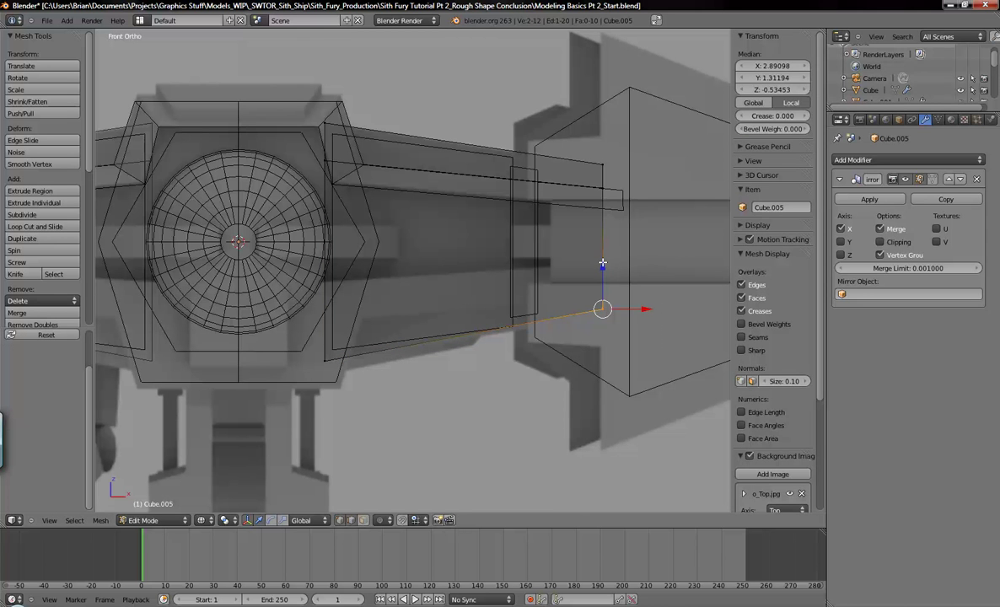
pyautogui.press('g')
pyautogui.press('z')
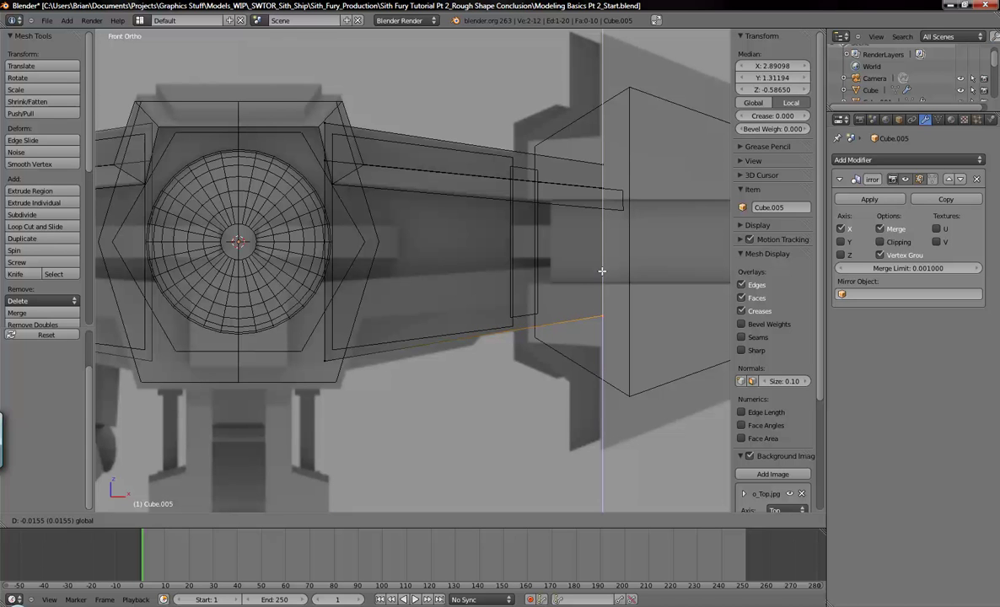
pyautogui.click(602, 270)
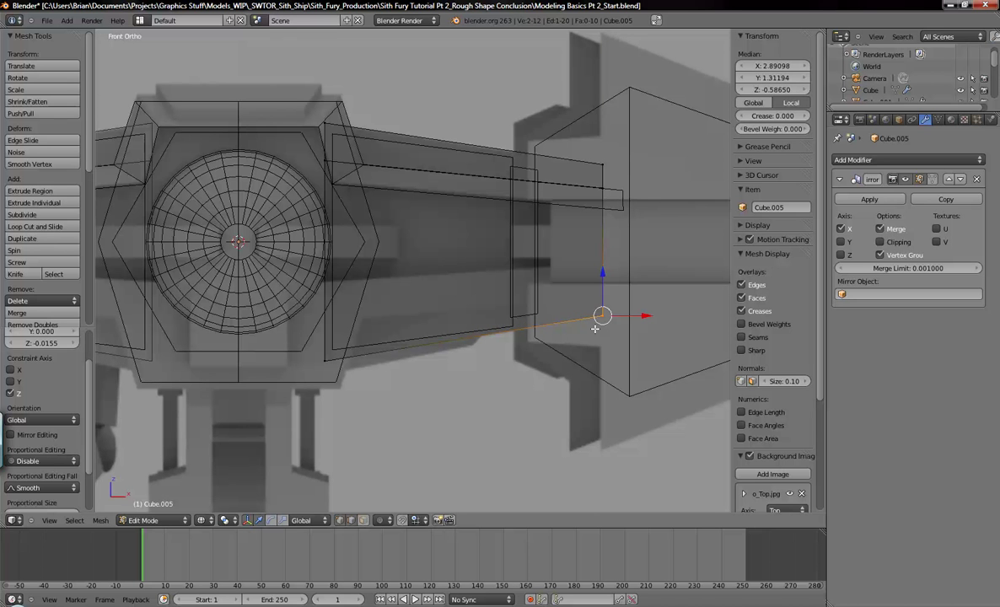
pyautogui.press('a')
# - Add a horizontal loop cut around the wing block and slide it about -0.68 toward the bottom edge
pyautogui.press('z')
pyautogui.moveTo(458, 264); pyautogui.dragTo(506, 267, button='middle')
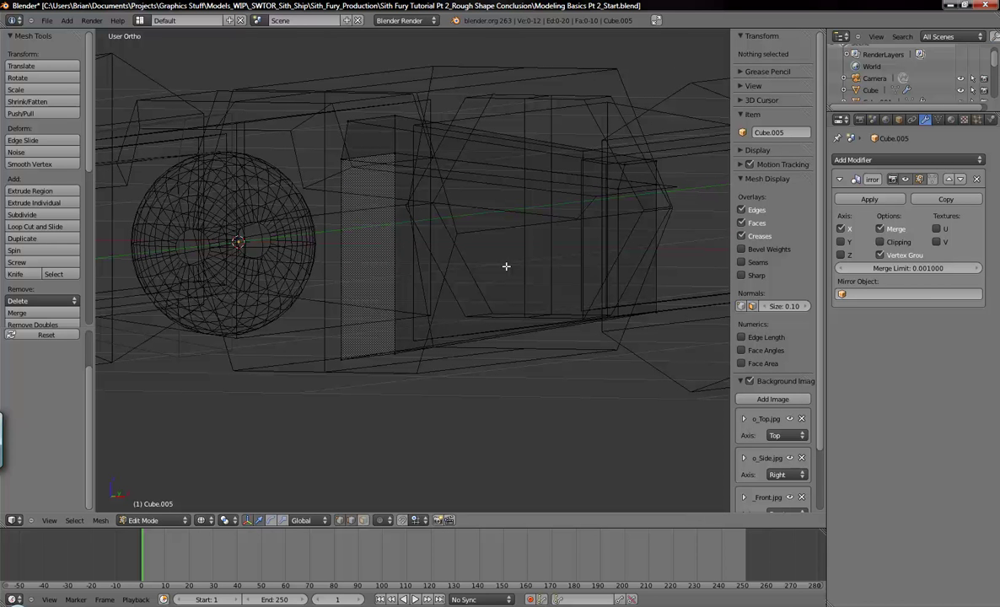
pyautogui.keyDown('shift'); pyautogui.moveTo(511, 275); pyautogui.dragTo(464, 315, button='middle'); pyautogui.keyUp('shift')
pyautogui.press('z')
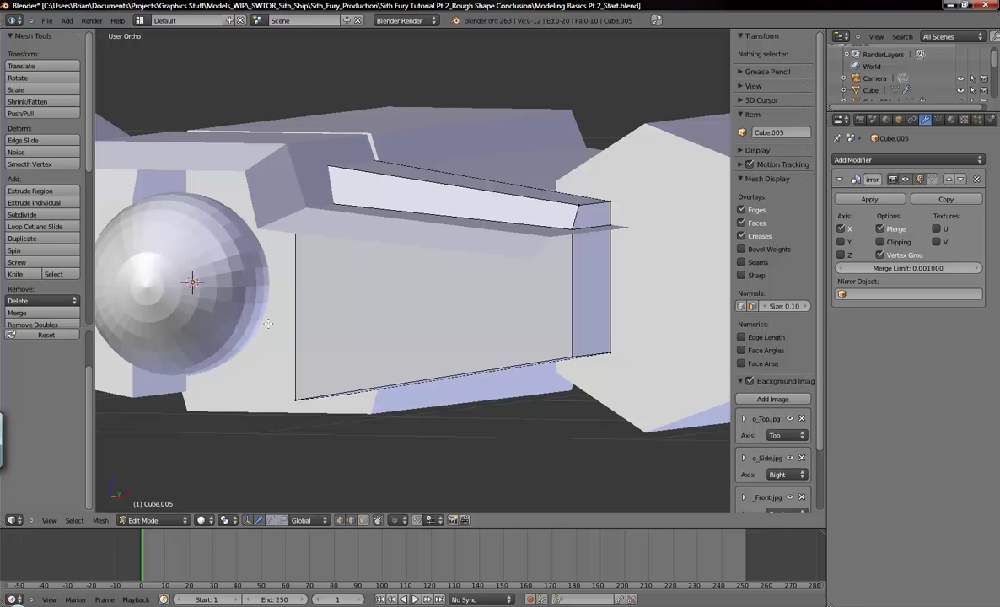
pyautogui.click(42, 226)
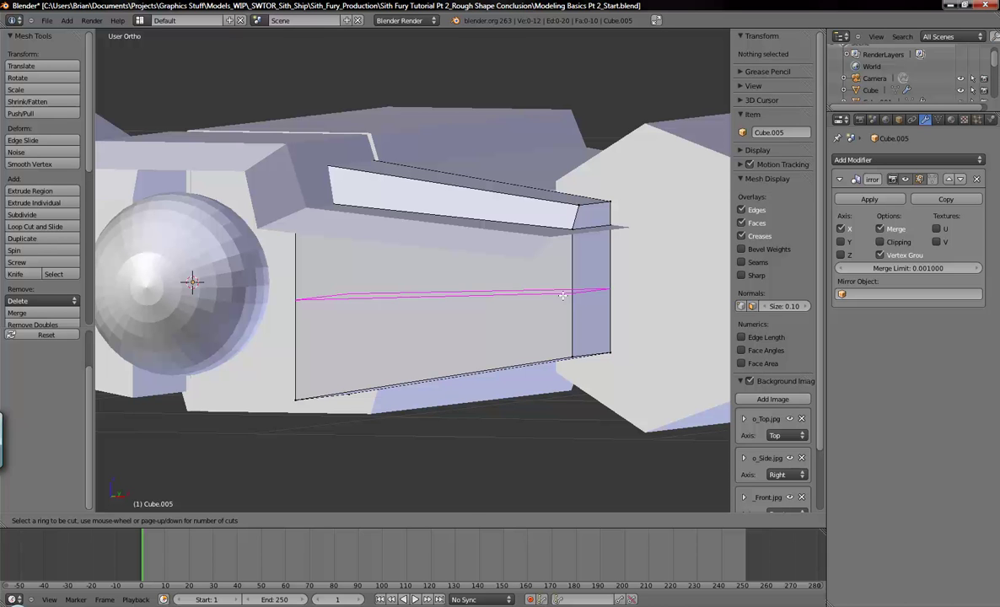
pyautogui.click(562, 295)
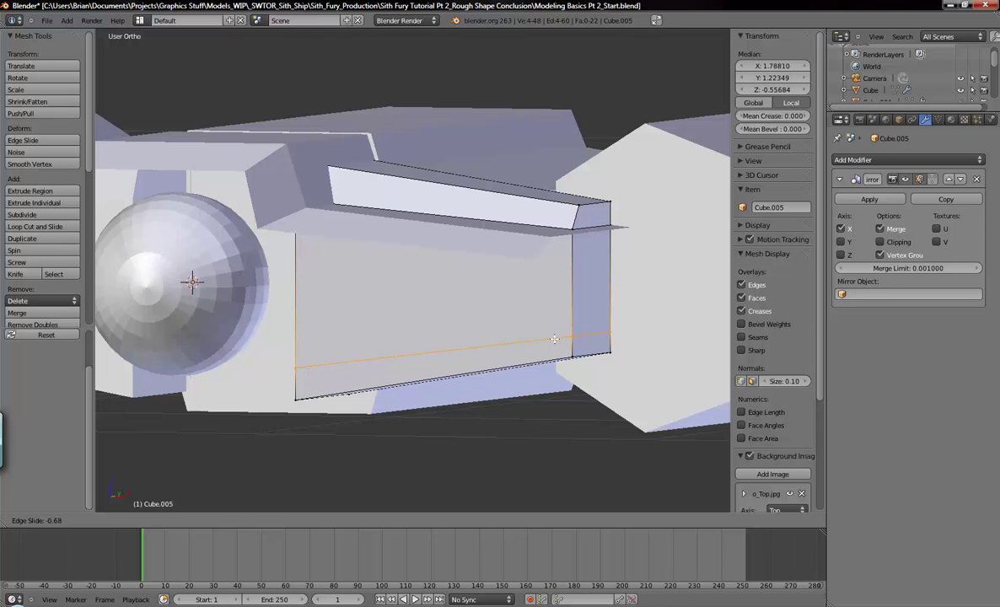
pyautogui.click(555, 340)
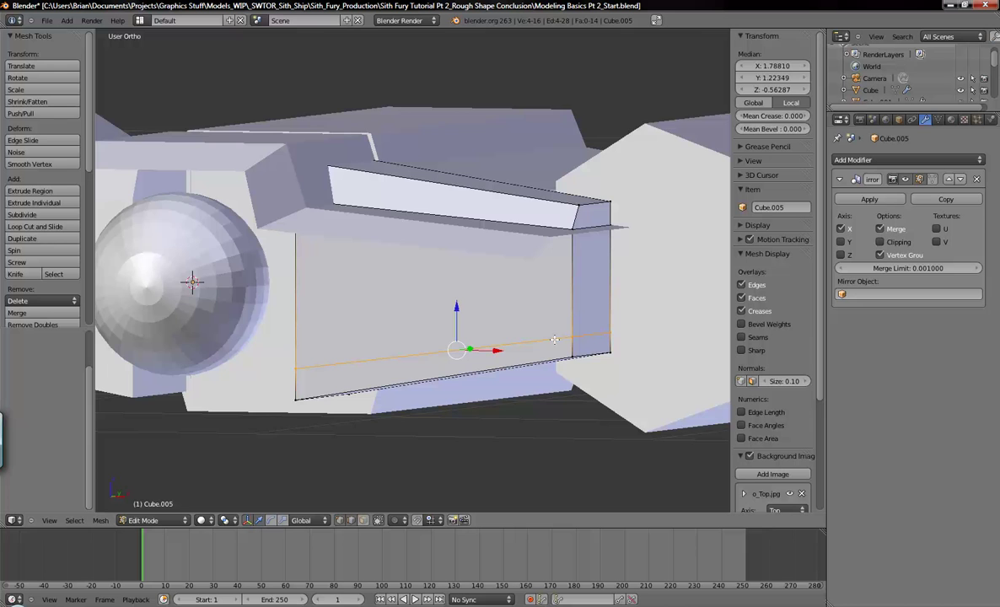
# - Select the wing block's two front bottom corner vertices, move them back about 0.042 along Y to bevel the lower front edge, and leave mesh editing
pyautogui.press('KP_3')
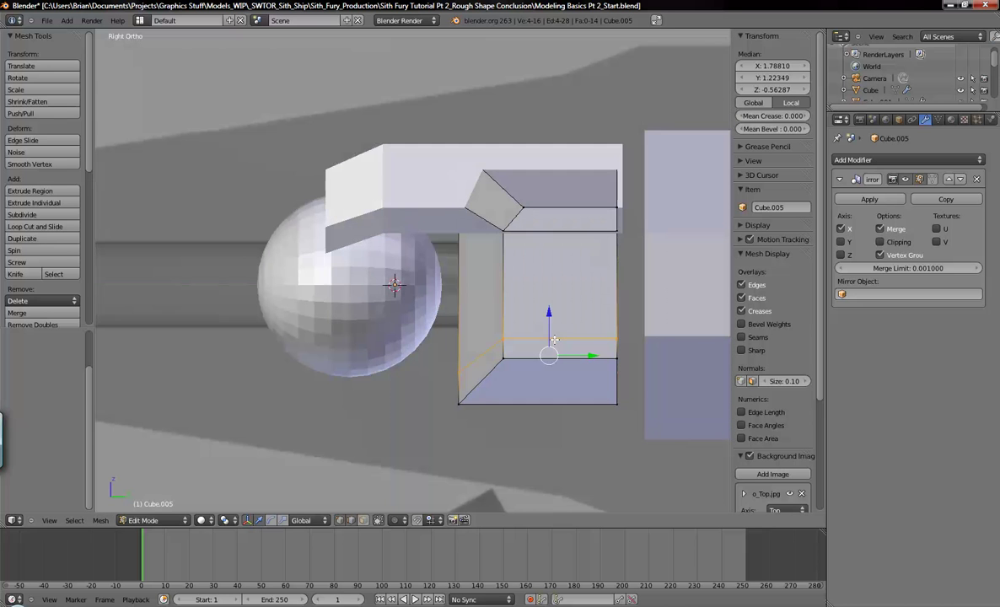
pyautogui.rightClick(455, 399)
pyautogui.keyDown('shift'); pyautogui.rightClick(507, 363); pyautogui.keyUp('shift')
pyautogui.press('g')
pyautogui.press('y')
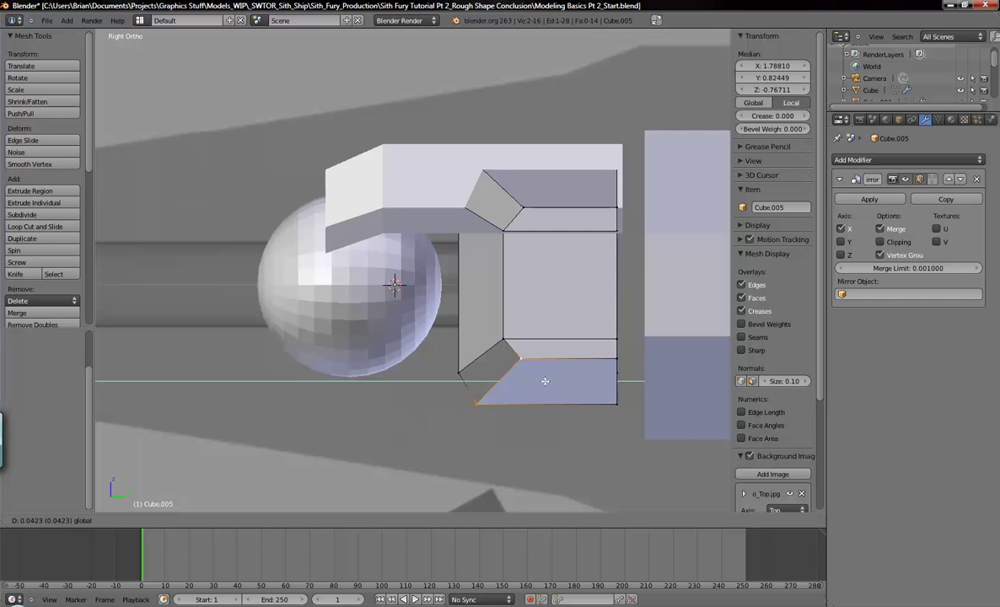
pyautogui.click(527, 368)
pyautogui.press('a')
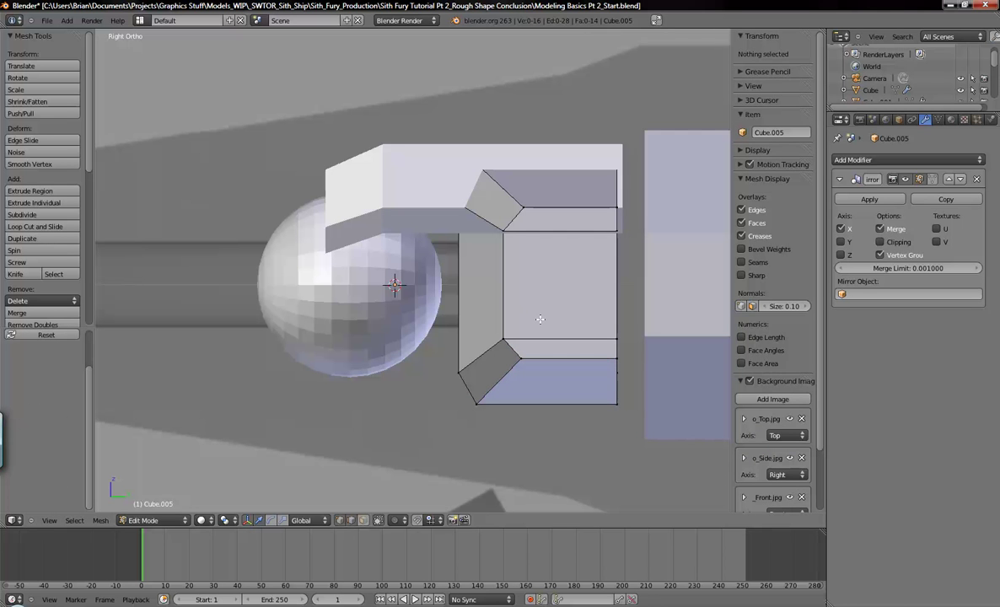
pyautogui.moveTo(540, 320); pyautogui.dragTo(499, 171, button='middle')
pyautogui.scroll(-2, 489, 295)
pyautogui.press('Tab')
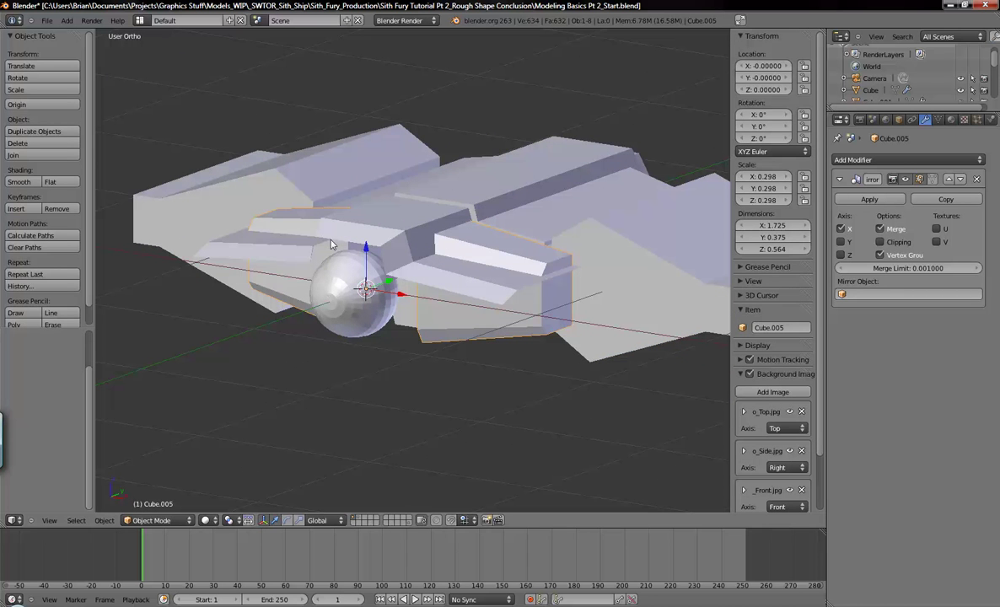
# - Duplicate the central hull block in place and move the copy forward along Y, clear of the ship's nose
pyautogui.rightClick(478, 196)
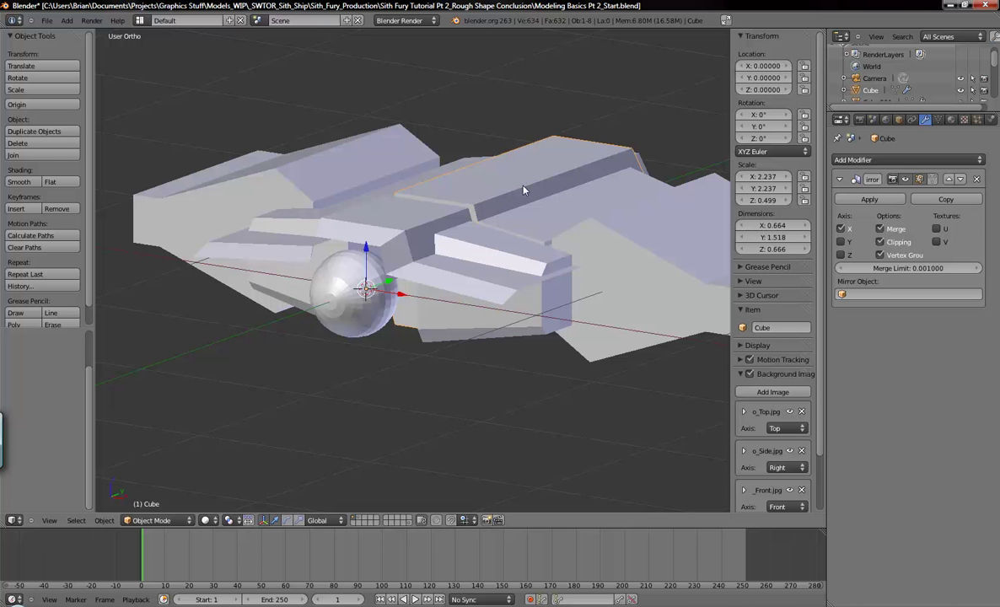
pyautogui.press('g')
pyautogui.rightClick(539, 97)
pyautogui.moveTo(477, 200); pyautogui.dragTo(453, 312, button='middle')
pyautogui.hotkey('shift', 'd')
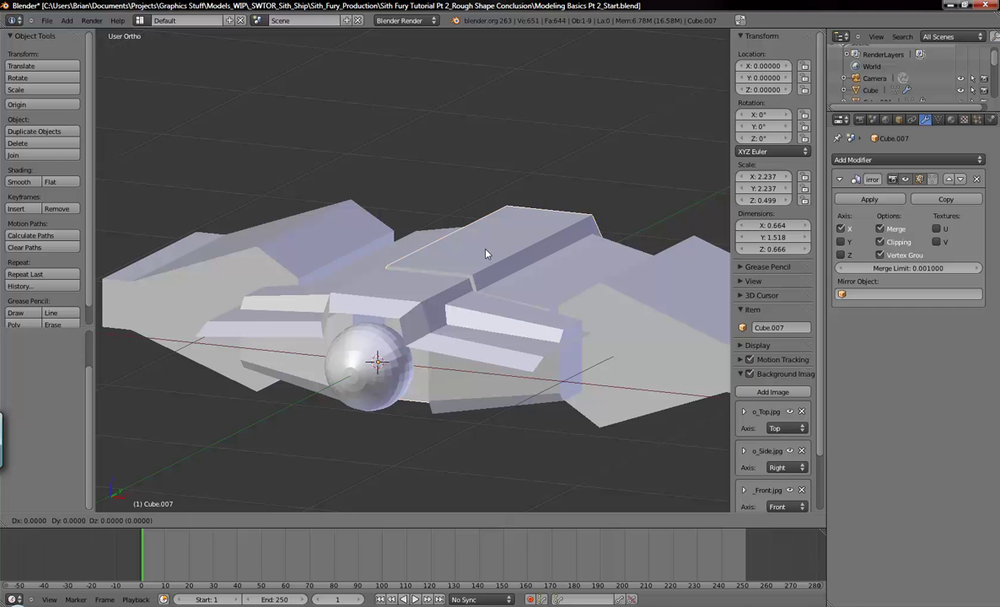
pyautogui.press('Escape')
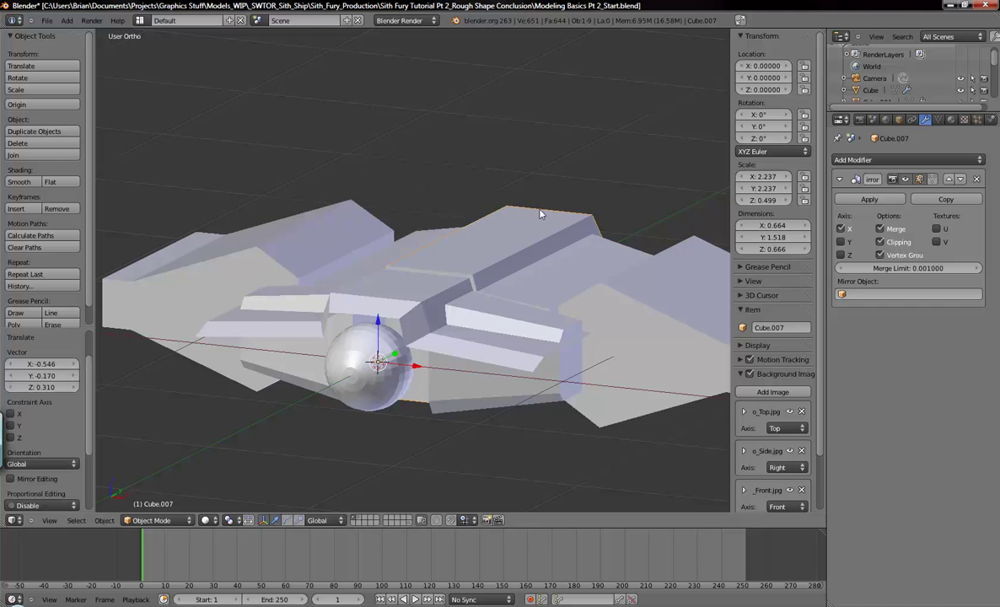
pyautogui.press('g')
pyautogui.press('y')
pyautogui.click(281, 437)
pyautogui.moveTo(282, 438); pyautogui.dragTo(528, 267, button='middle')
# - Edit the duplicated hull's mesh and delete its rear vertices so only the flat front faces remain
pyautogui.press('Tab')
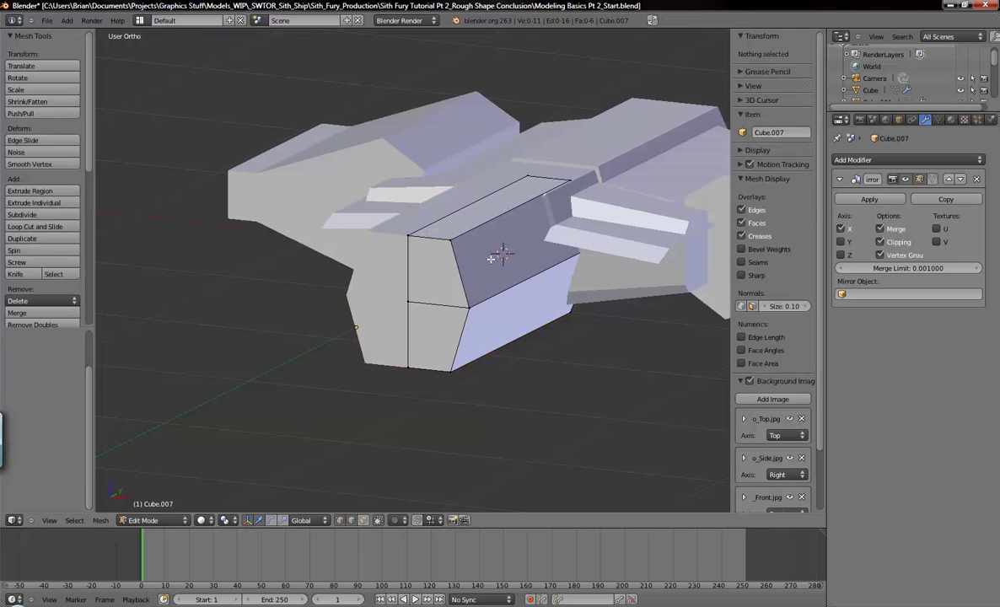
pyautogui.press('a')
pyautogui.press('a')
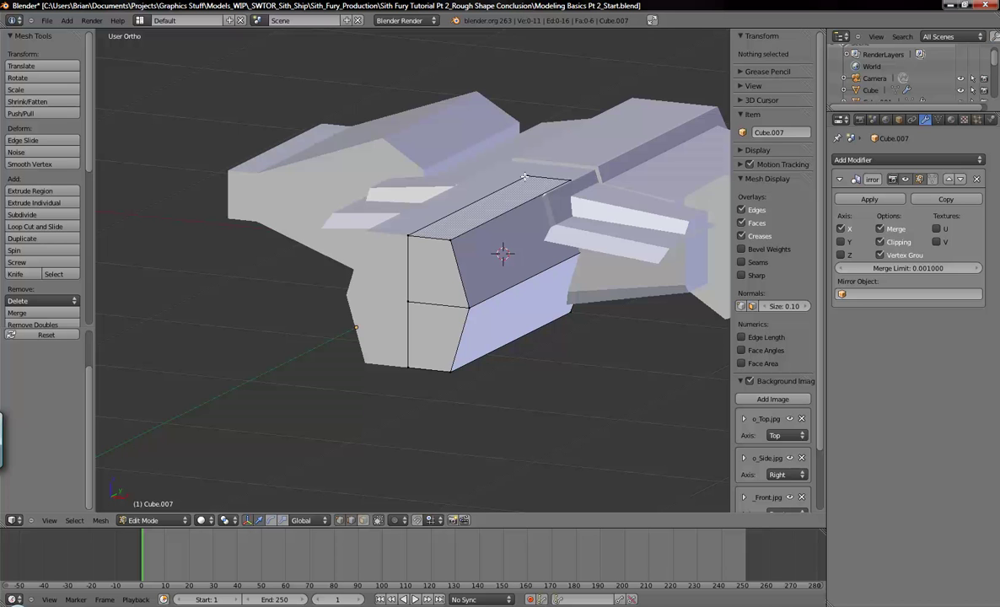
pyautogui.press('KP_7')
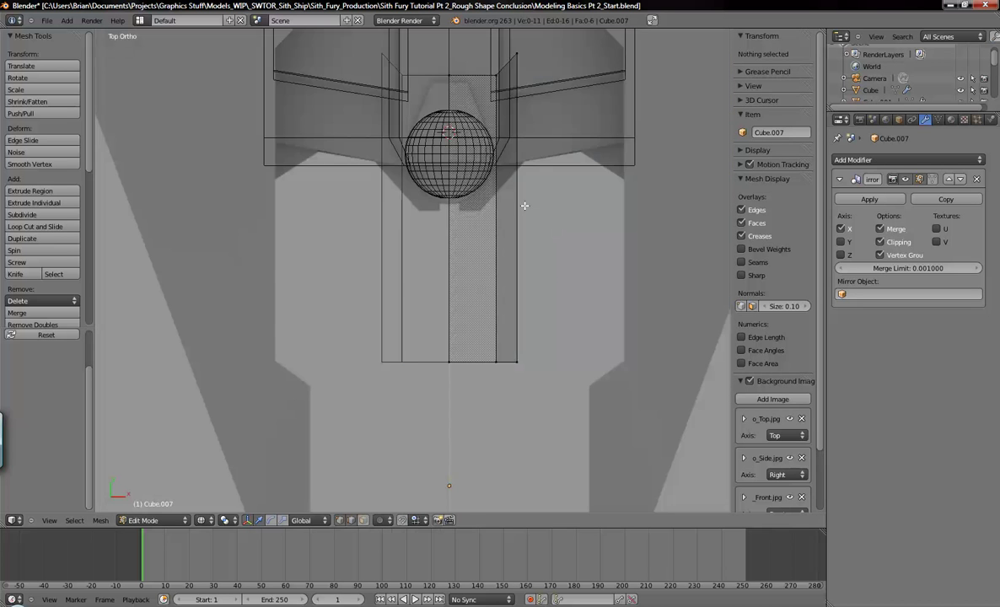
pyautogui.press('z')
pyautogui.press('b')
pyautogui.moveTo(407, 115); pyautogui.dragTo(558, 213)
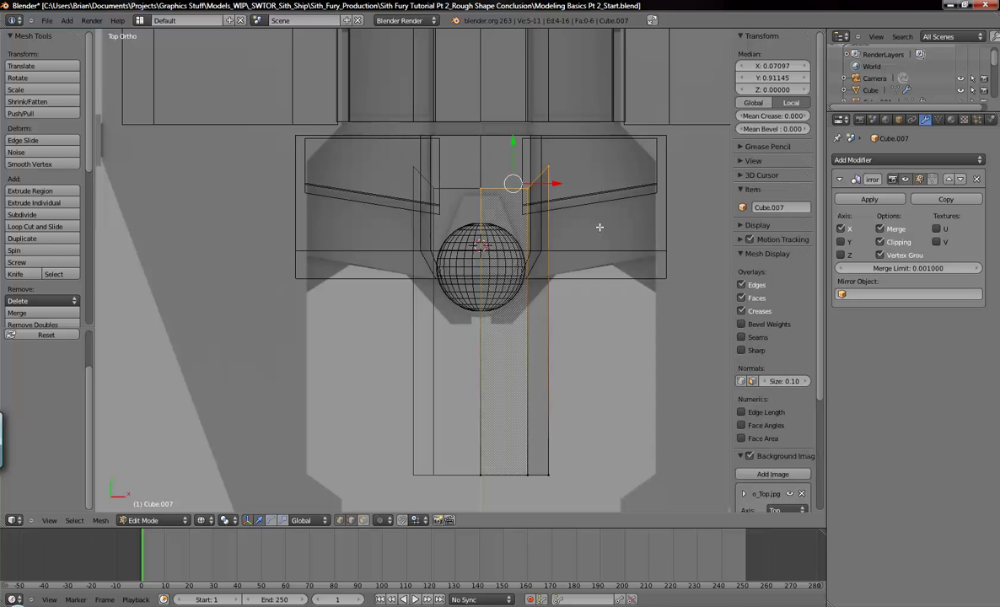
pyautogui.press('x')
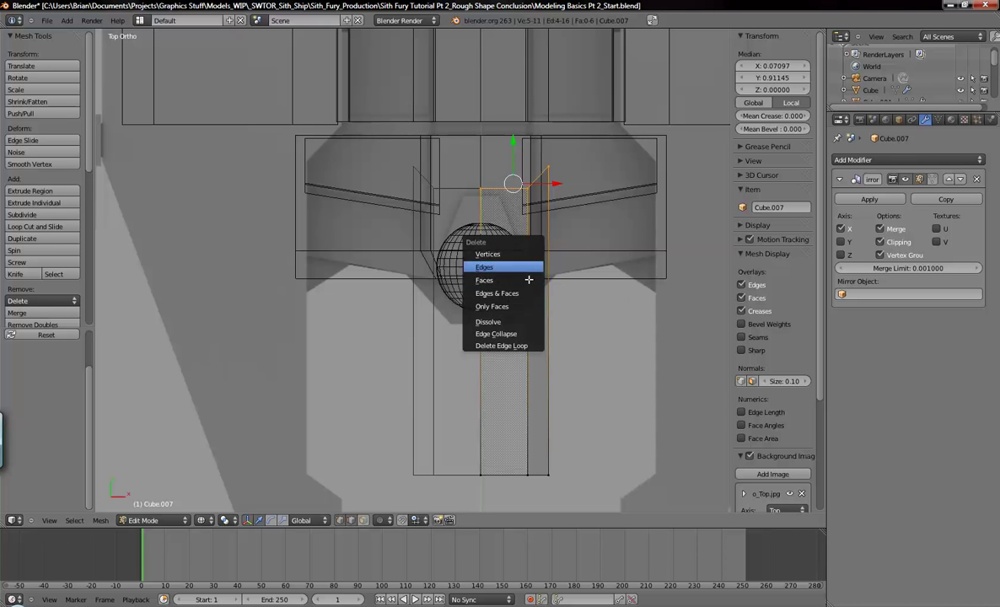
pyautogui.click(529, 266)
# - Leave mesh editing and move the flat hull plate back about 1.115 along Y to sit behind the cockpit sphere
pyautogui.moveTo(537, 298)
pyautogui.mouseDown(button='middle')
pyautogui.moveTo(472, 317)
pyautogui.moveTo(538, 397)
pyautogui.moveTo(435, 349)
pyautogui.moveTo(417, 297)
pyautogui.moveTo(467, 304)
pyautogui.moveTo(409, 328)
pyautogui.mouseUp(button='middle')
pyautogui.press('Tab')
pyautogui.press('z')
pyautogui.press('g')
pyautogui.press('y')
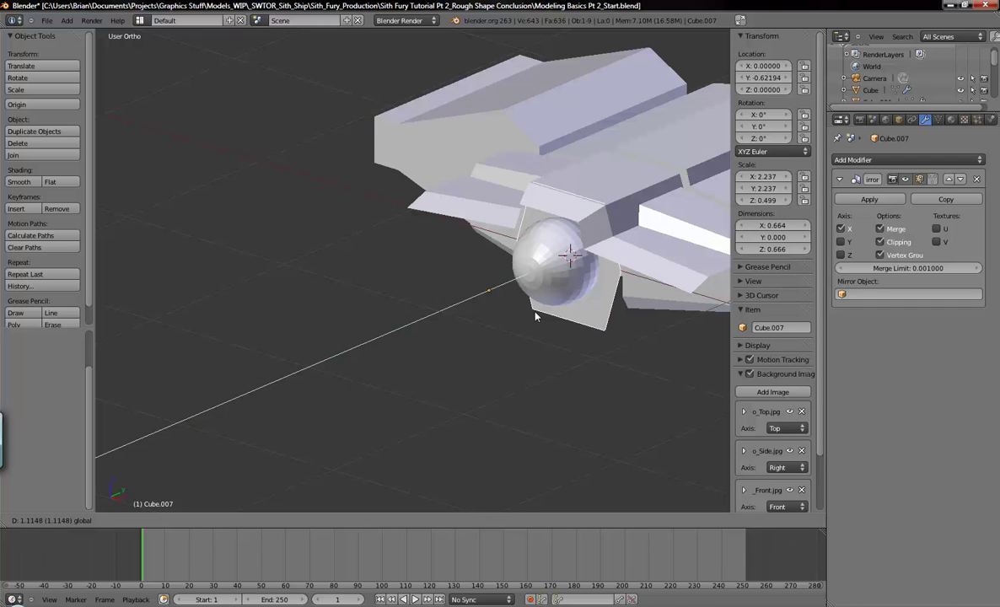
pyautogui.click(535, 317)
pyautogui.moveTo(576, 315); pyautogui.dragTo(484, 279, button='middle')
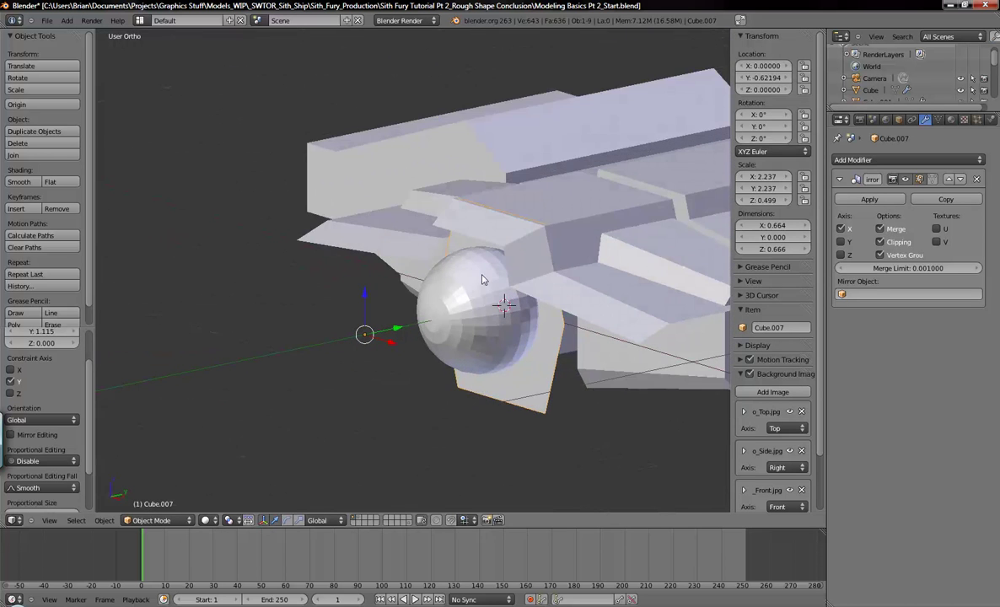
# - Check the RoughoutFront reference image, return to Blender and scale the plate behind the cockpit uniformly to about 0.962 in front view
pyautogui.hotkey('alt', 'Tab')
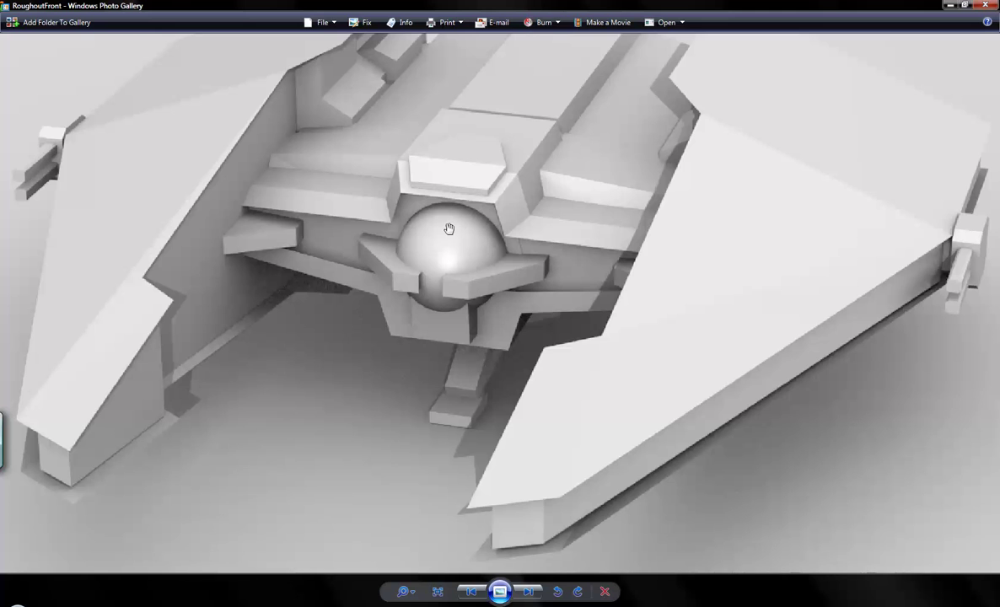
pyautogui.hotkey('alt', 'Tab')
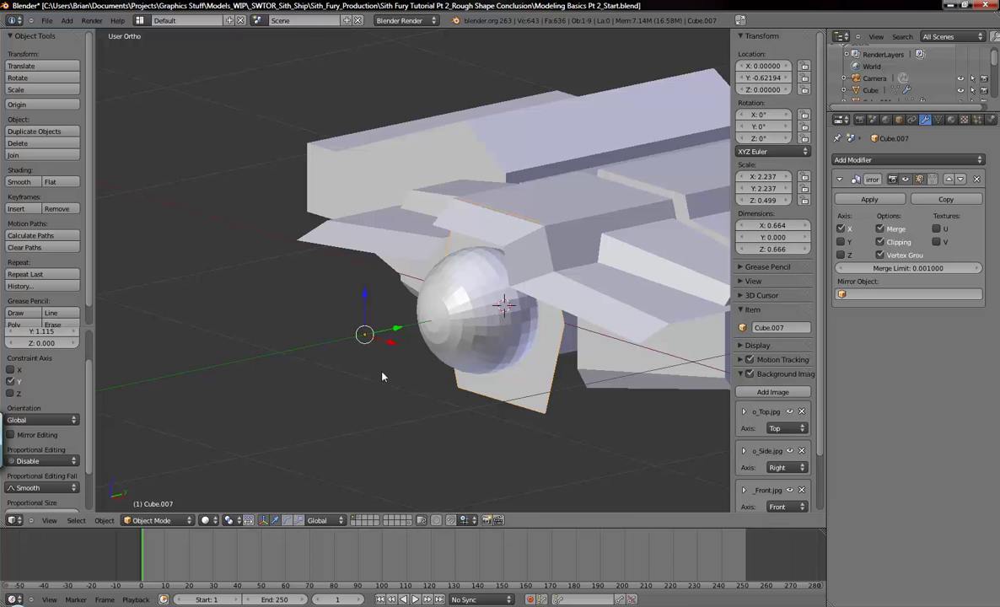
pyautogui.press('KP_3')
pyautogui.press('KP_1')
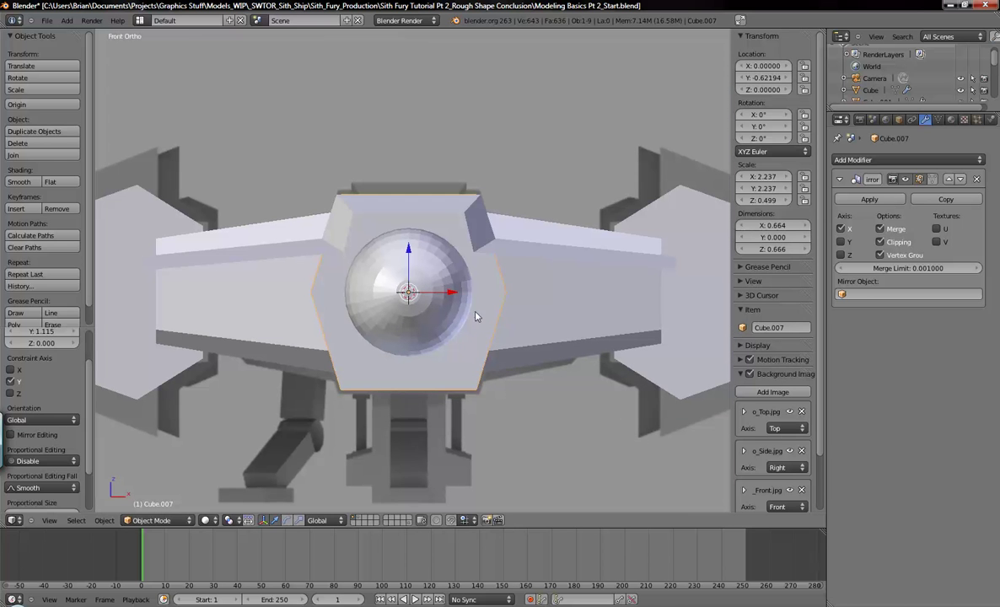
pyautogui.press('s')
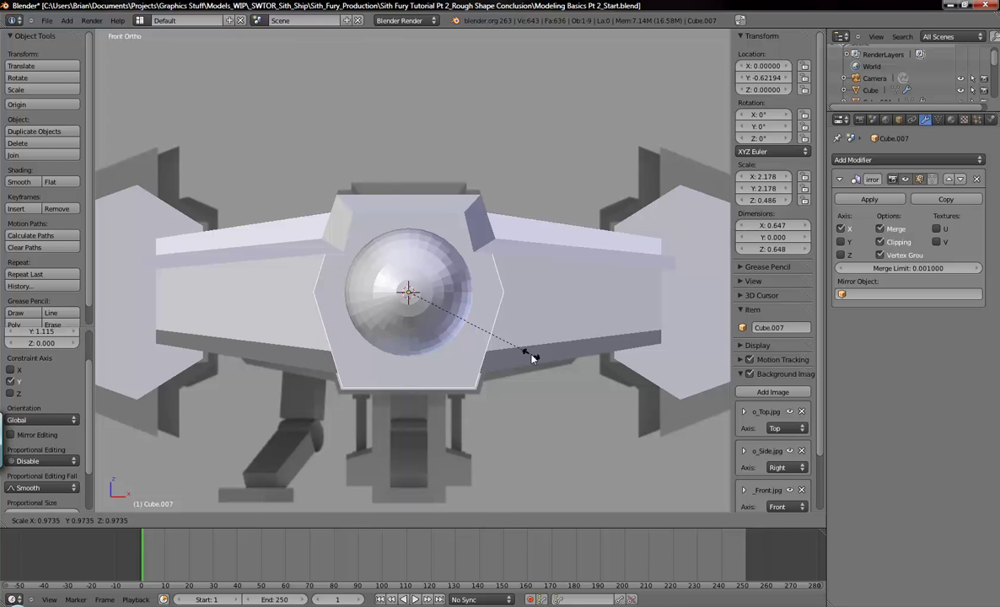
pyautogui.click(530, 361)
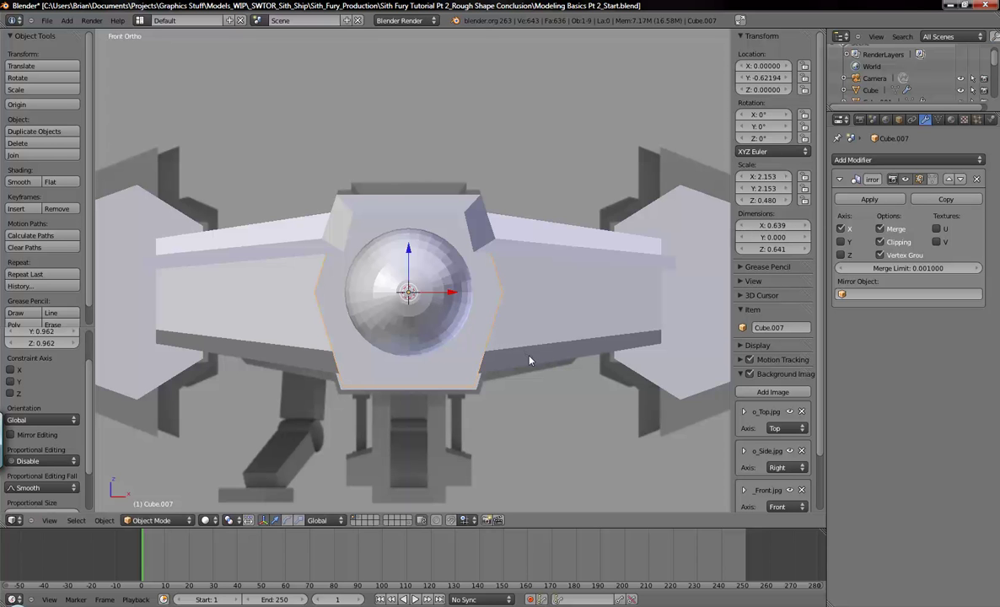
pyautogui.moveTo(531, 339); pyautogui.dragTo(504, 295, button='middle')
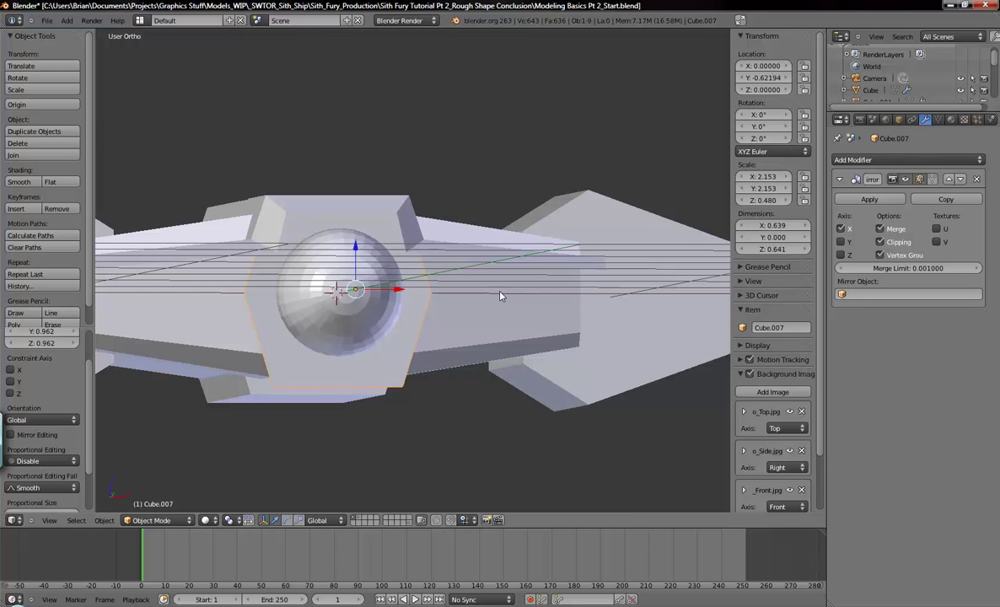
# - Add two horizontal loop cuts to the plate, one above its widest point slid -0.17 and one below it slid -0.23
pyautogui.press('KP_1')
pyautogui.scroll(3, 438, 335)
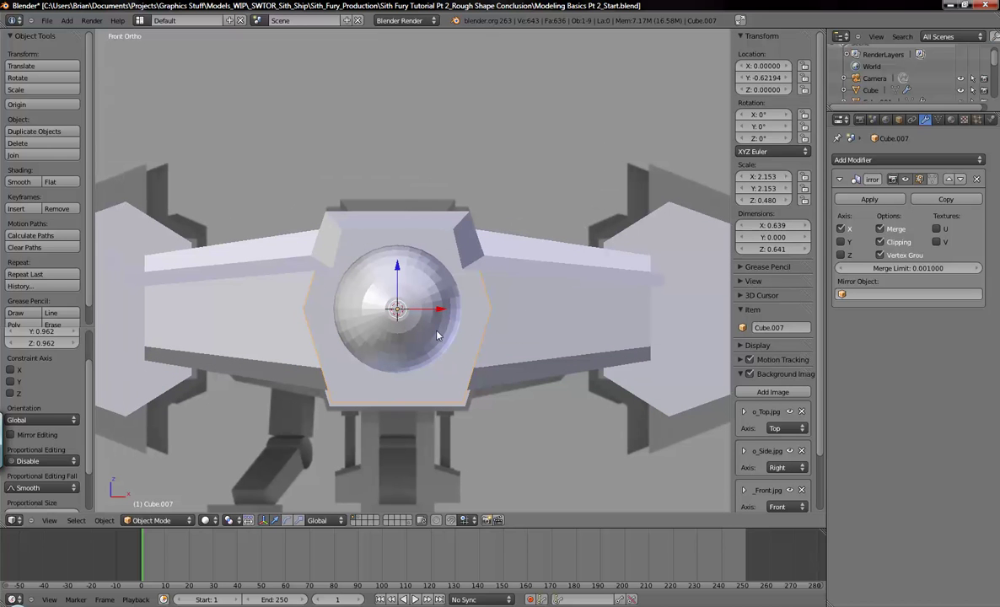
pyautogui.press('Tab')
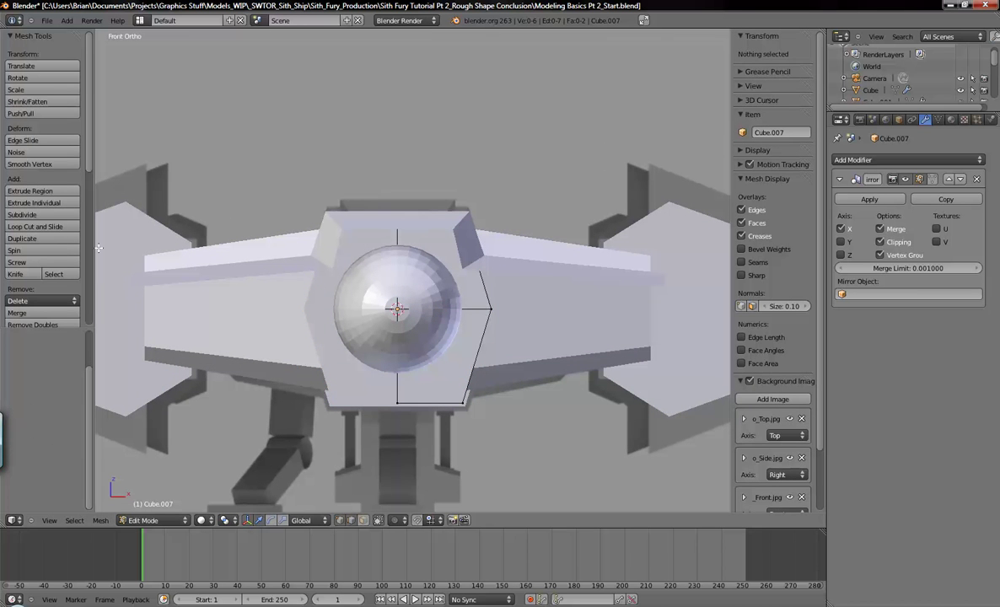
pyautogui.click(25, 230)
pyautogui.click(465, 279)
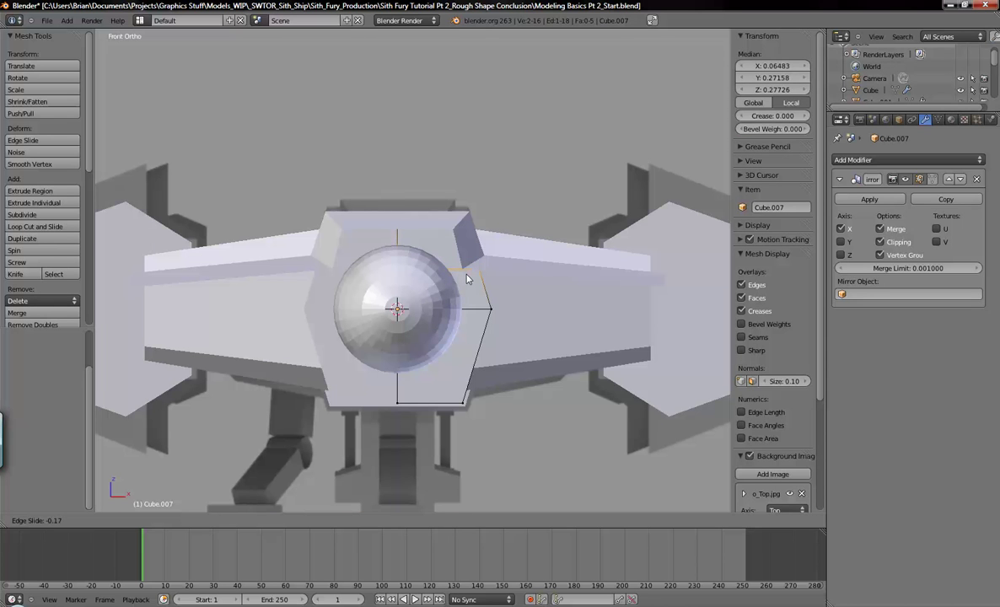
pyautogui.click(468, 279)
pyautogui.click(60, 228)
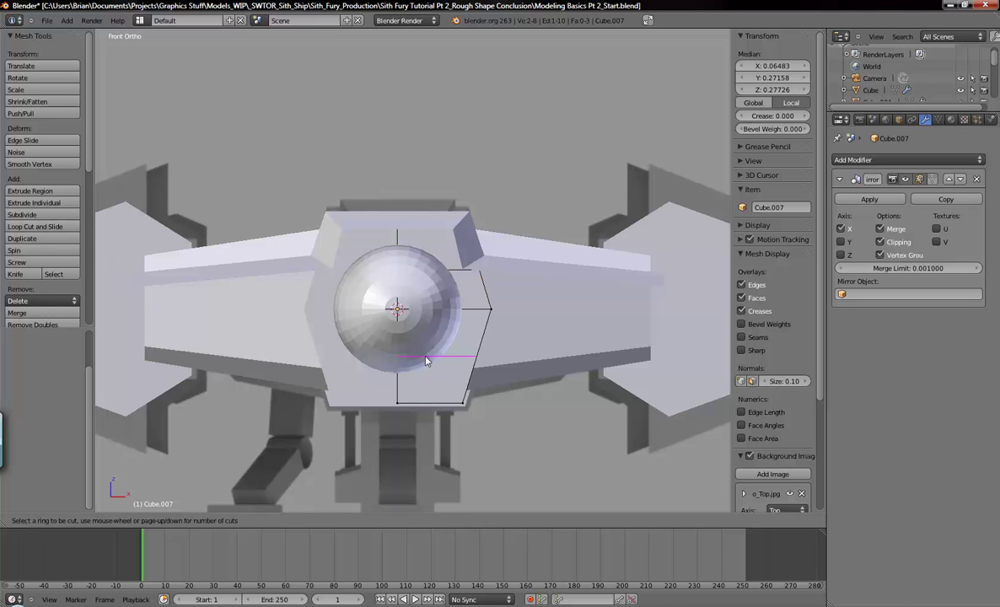
pyautogui.click(461, 362)
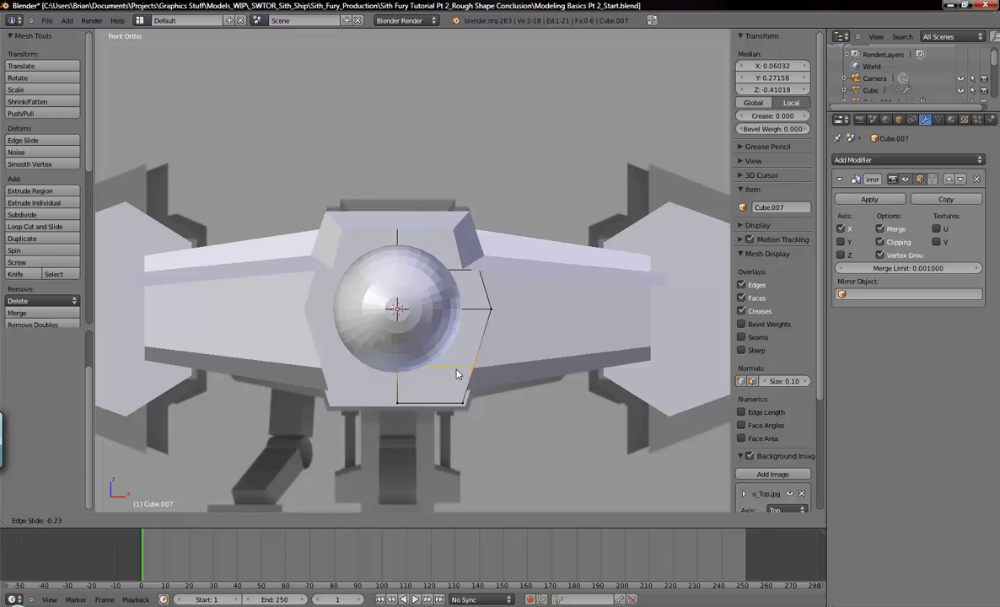
pyautogui.click(458, 374)
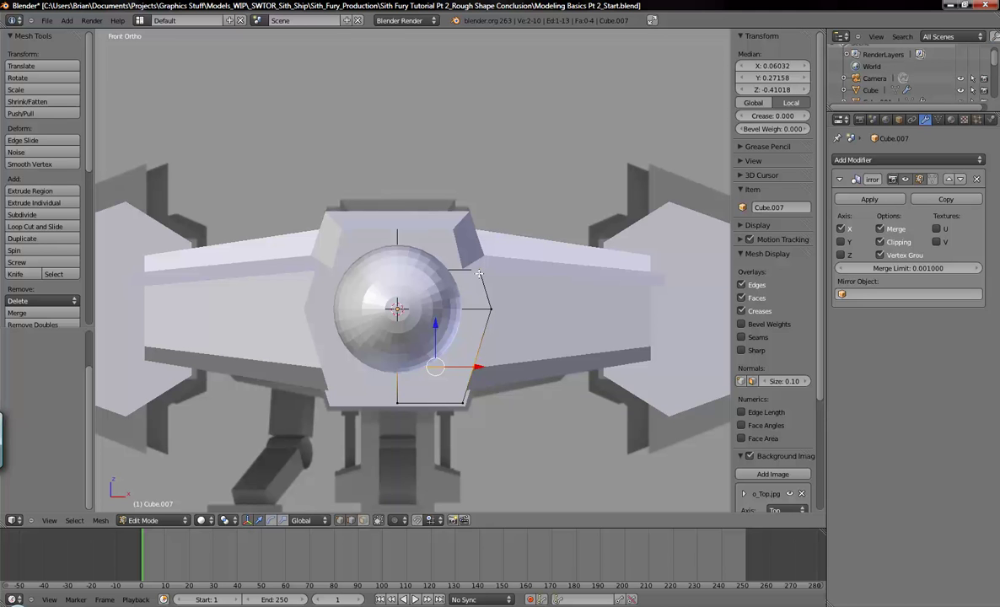
# - Select the plate's three outer side vertices between the new cuts and extrude them outward along X beneath the wing toward its outer end
pyautogui.rightClick(479, 273)
pyautogui.moveTo(508, 316); pyautogui.dragTo(527, 325, button='middle')
pyautogui.keyDown('shift'); pyautogui.rightClick(491, 311); pyautogui.keyUp('shift')
pyautogui.keyDown('shift'); pyautogui.rightClick(478, 361); pyautogui.keyUp('shift')
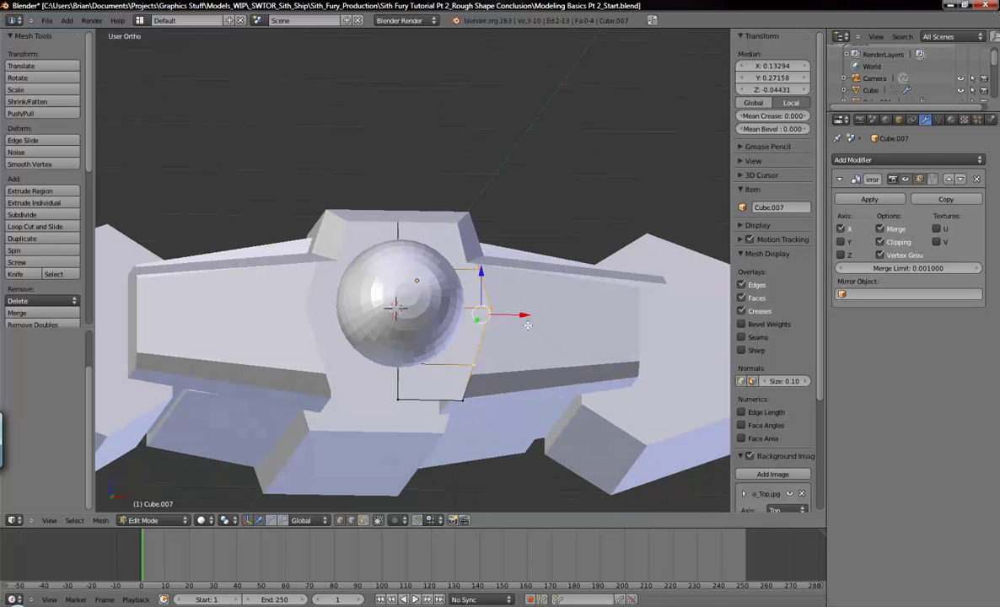
pyautogui.press('KP_1')
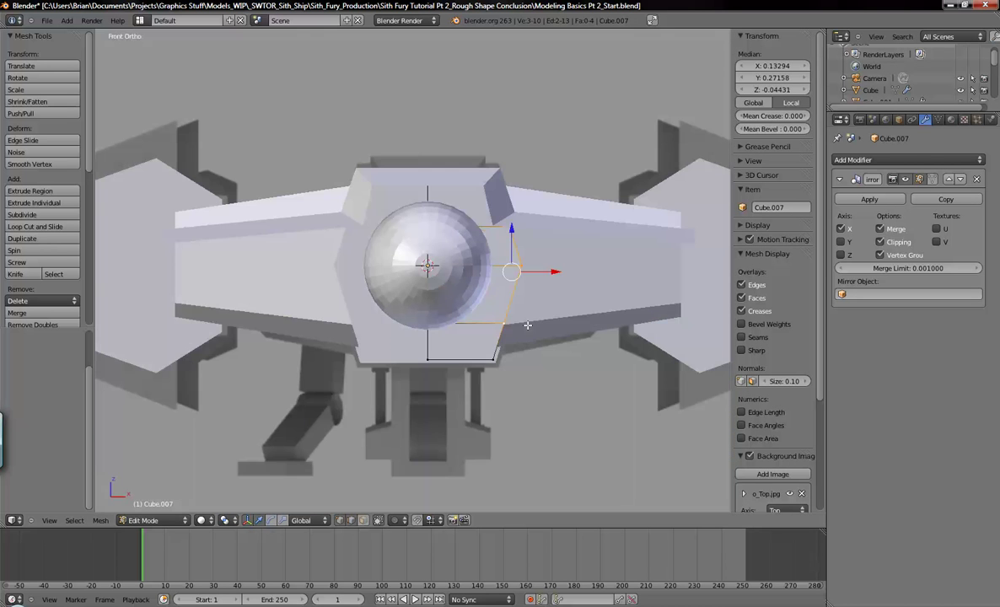
pyautogui.press('e')
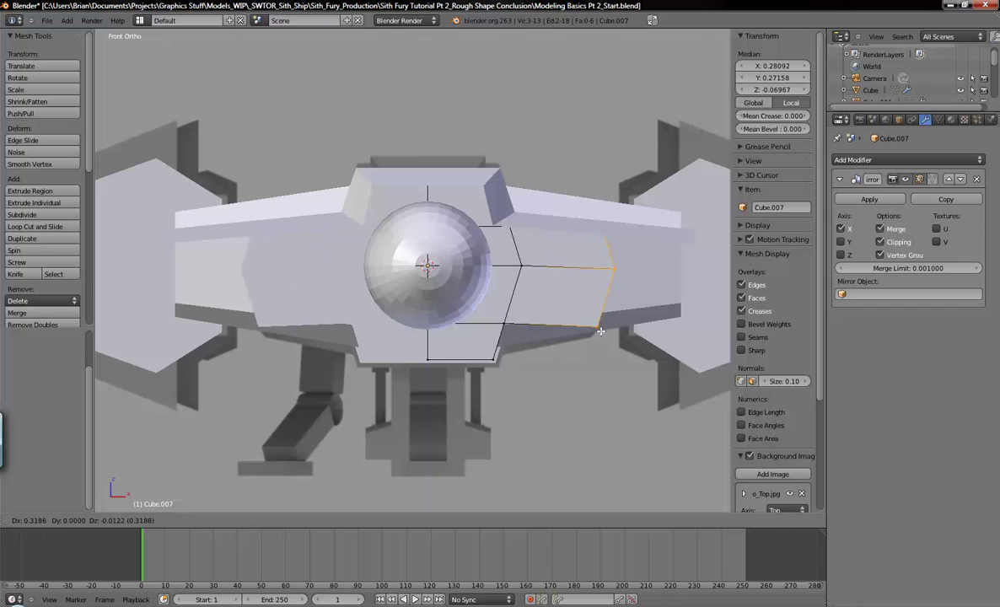
pyautogui.click(629, 331)
pyautogui.moveTo(555, 273); pyautogui.dragTo(617, 287)
pyautogui.keyDown('shift'); pyautogui.moveTo(617, 287); pyautogui.dragTo(474, 288, button='middle'); pyautogui.keyUp('shift')
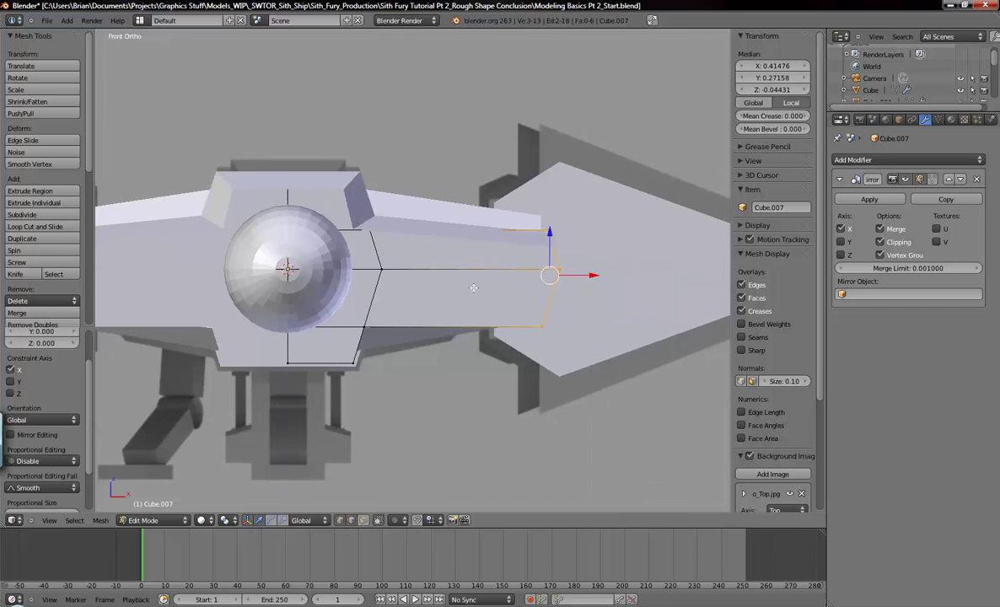
# - Adjust the cross plate's outer end beneath the wing along X, moving its upper and lower corner vertices outward by about 0.053
pyautogui.moveTo(593, 275); pyautogui.dragTo(586, 276)
pyautogui.rightClick(541, 229)
pyautogui.keyDown('shift'); pyautogui.rightClick(537, 328); pyautogui.keyUp('shift')
pyautogui.press('a')
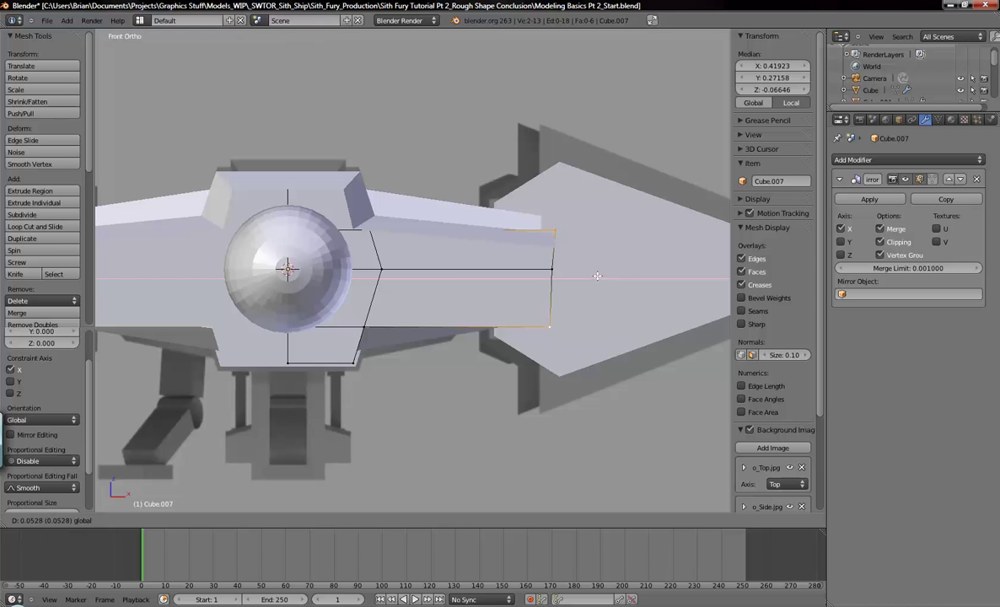
pyautogui.keyDown('shift'); pyautogui.moveTo(409, 325); pyautogui.dragTo(517, 358, button='middle'); pyautogui.keyUp('shift')
pyautogui.moveTo(580, 330); pyautogui.dragTo(486, 348, button='middle')
pyautogui.moveTo(560, 334); pyautogui.dragTo(619, 332, button='middle')
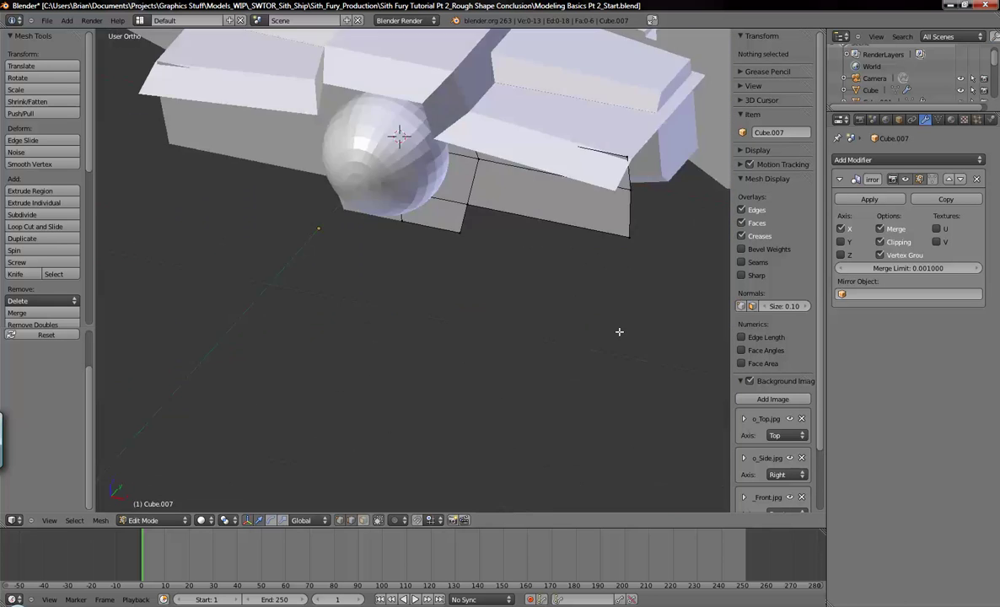
# - Show the model as wireframe in top view, leave editing of the plate and select the wing block behind the cockpit
pyautogui.press('KP_7')
pyautogui.scroll(-3, 514, 341)
pyautogui.keyDown('shift'); pyautogui.moveTo(446, 266); pyautogui.dragTo(538, 410, button='middle'); pyautogui.keyUp('shift')
pyautogui.press('z')
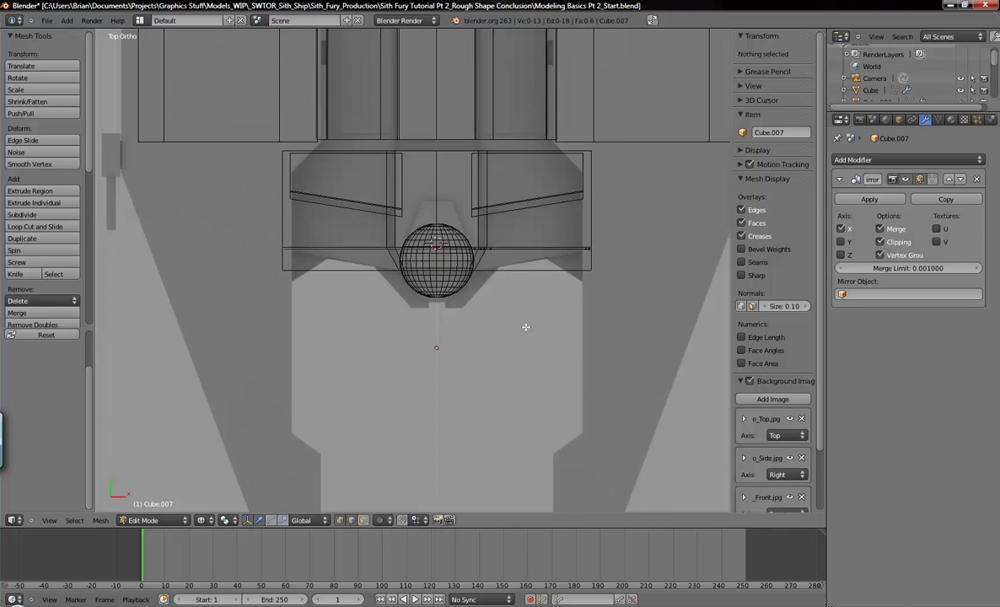
pyautogui.scroll(4, 531, 310)
pyautogui.keyDown('shift'); pyautogui.moveTo(542, 255); pyautogui.dragTo(527, 318, button='middle'); pyautogui.keyUp('shift')
pyautogui.scroll(-3, 523, 318)
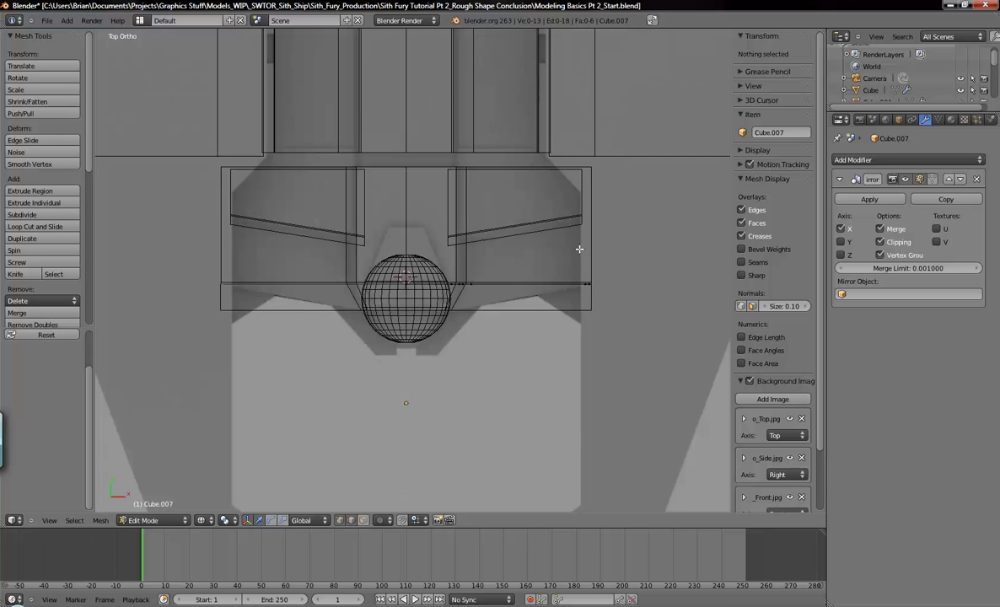
pyautogui.press('Tab')
pyautogui.rightClick(591, 207)
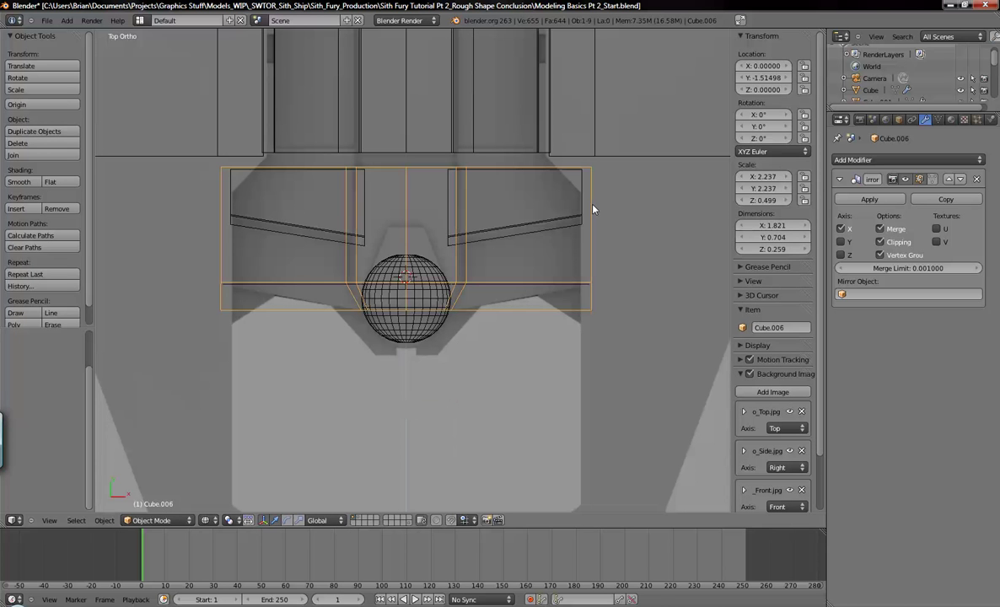
pyautogui.press('s')
pyautogui.press('Escape')
pyautogui.moveTo(497, 365); pyautogui.dragTo(563, 291, button='middle')
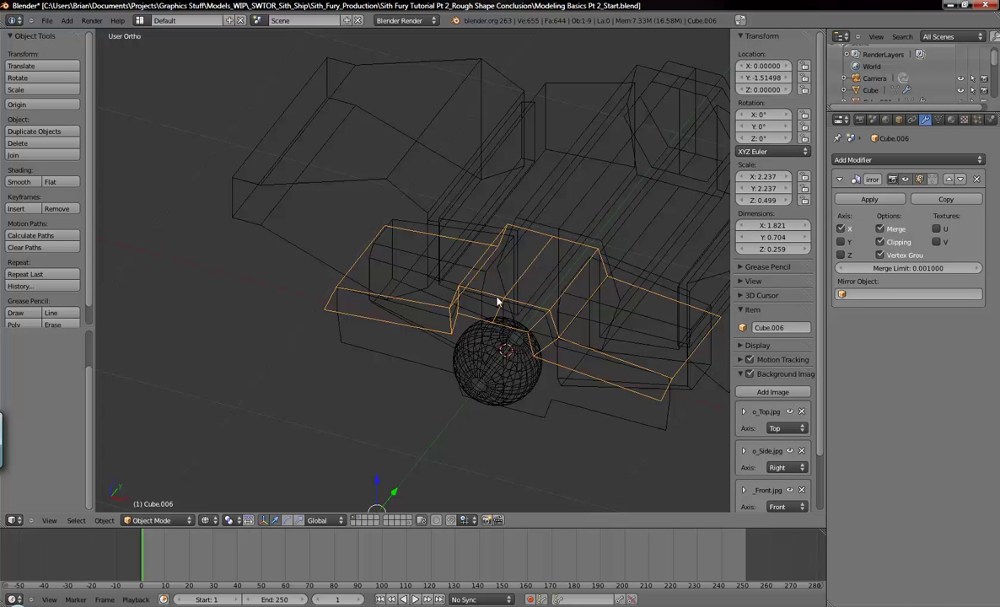
pyautogui.press('KP_7')
pyautogui.scroll(-4, 513, 331)
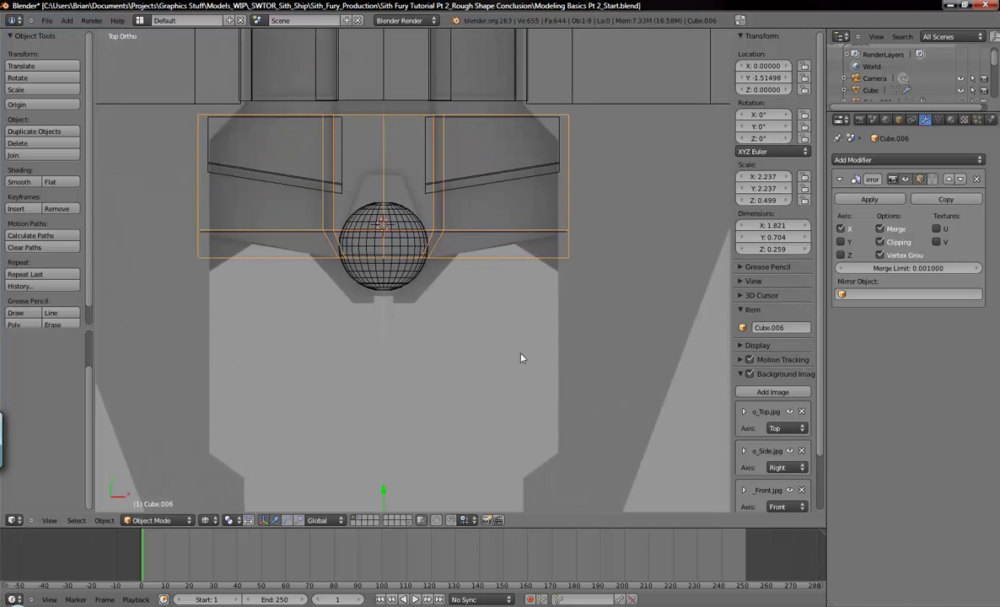
# - Select the wing block's front outer corner vertices in top view and move them back about 0.132 along Y
pyautogui.press('Tab')
pyautogui.keyDown('shift'); pyautogui.moveTo(536, 293); pyautogui.dragTo(559, 339, button='middle'); pyautogui.keyUp('shift')
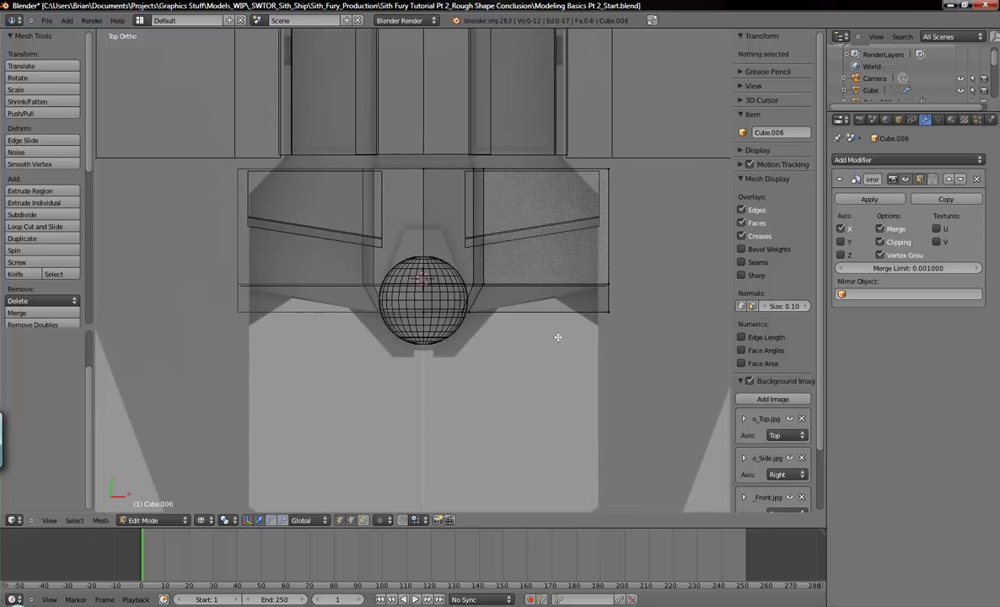
pyautogui.press('b')
pyautogui.moveTo(576, 263); pyautogui.dragTo(656, 346)
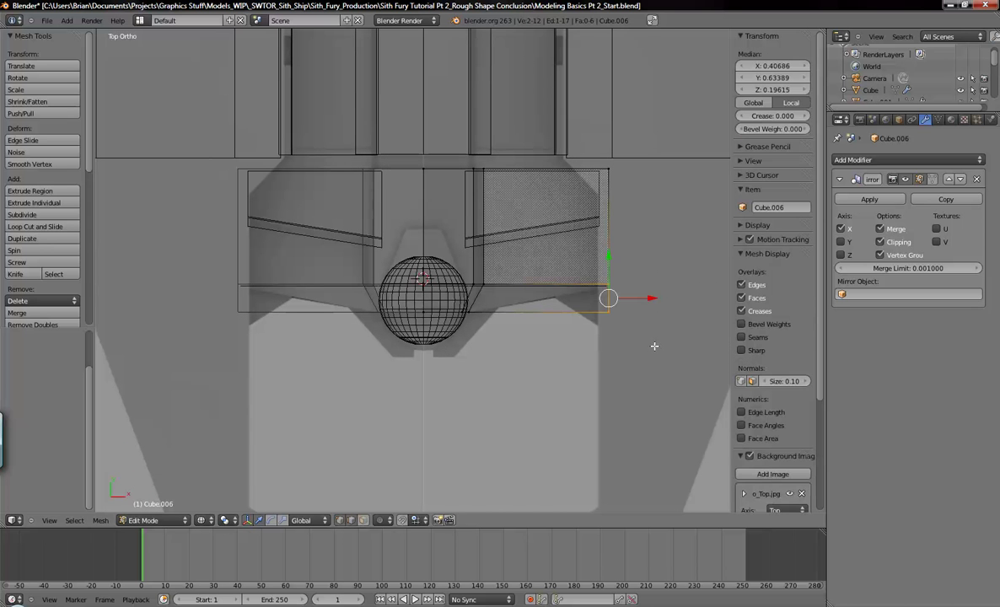
pyautogui.press('g')
pyautogui.press('y')
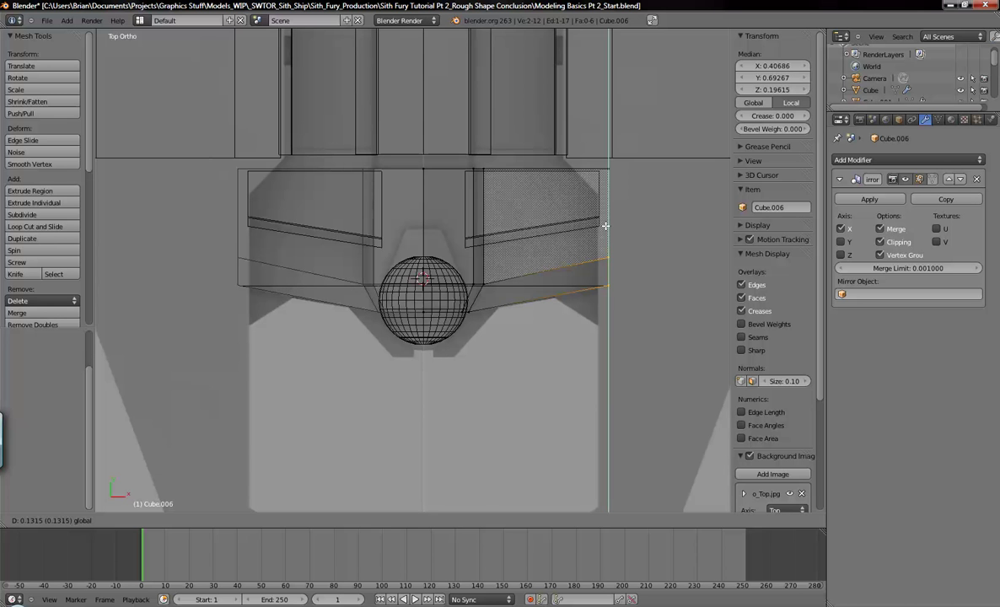
pyautogui.click(606, 226)
pyautogui.scroll(3, 562, 285)
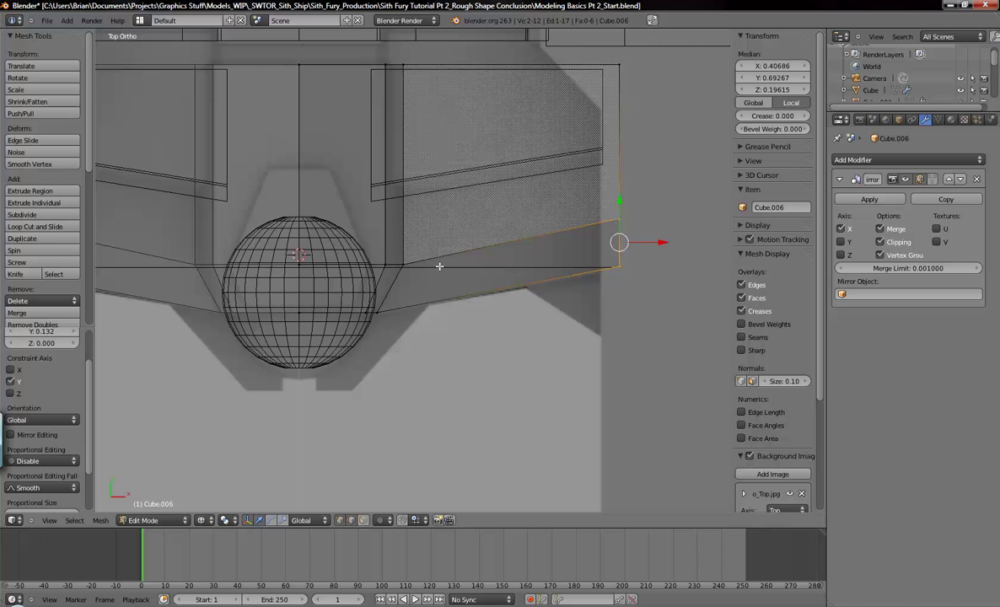
# - Edit the cross plate and move its outer end vertices back about 0.113 along Y to follow the wing's slant
pyautogui.moveTo(468, 309); pyautogui.dragTo(557, 310, button='middle')
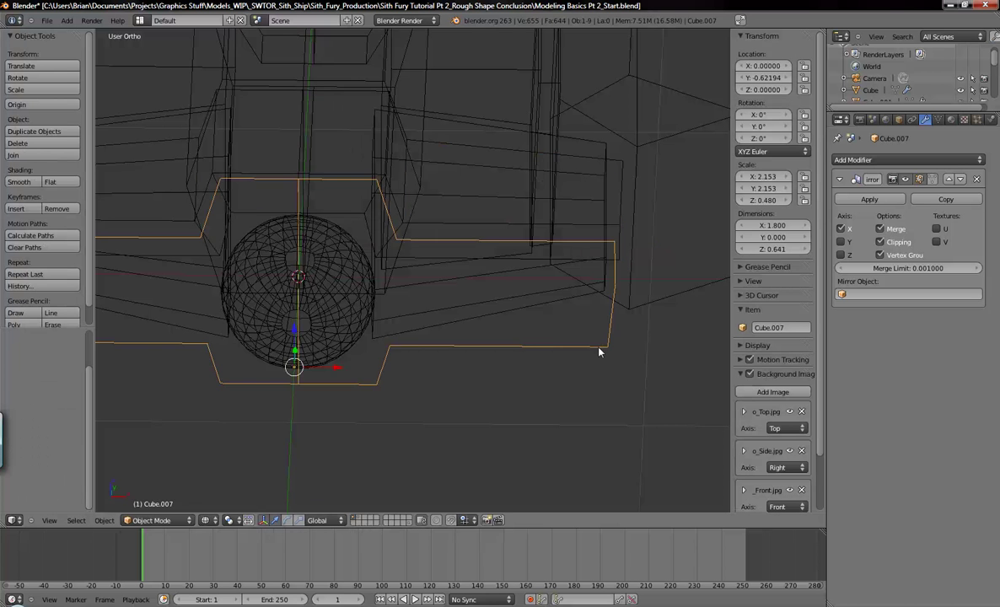
pyautogui.moveTo(598, 350); pyautogui.dragTo(559, 293, button='middle')
pyautogui.press('KP_7')
pyautogui.keyDown('shift'); pyautogui.moveTo(549, 229); pyautogui.dragTo(562, 328, button='middle'); pyautogui.keyUp('shift')
pyautogui.keyDown('shift'); pyautogui.moveTo(468, 129); pyautogui.dragTo(561, 316, button='middle'); pyautogui.keyUp('shift')
pyautogui.press('Tab')
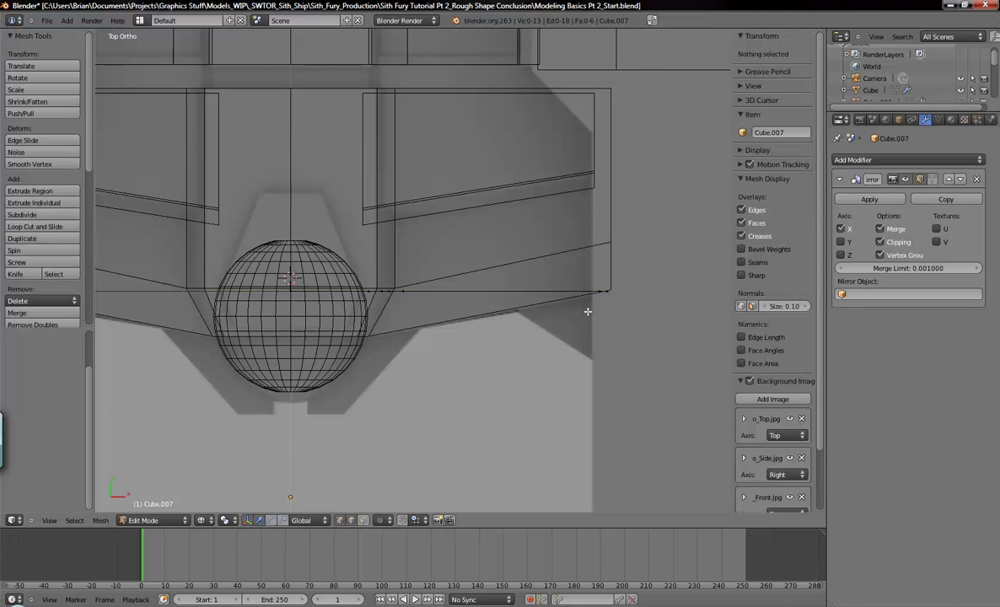
pyautogui.rightClick(595, 291)
pyautogui.moveTo(601, 245); pyautogui.dragTo(601, 209)
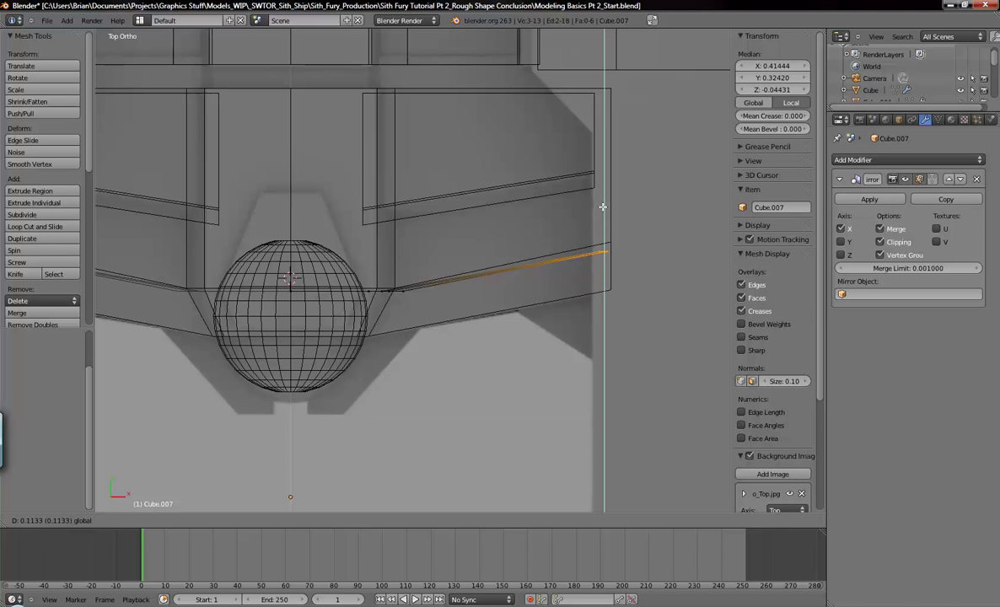
pyautogui.click(599, 213)
pyautogui.press('a')
pyautogui.moveTo(592, 220)
pyautogui.mouseDown(button='middle')
pyautogui.moveTo(442, 308)
pyautogui.moveTo(503, 377)
pyautogui.moveTo(435, 301)
pyautogui.moveTo(323, 244)
pyautogui.moveTo(371, 278)
pyautogui.mouseUp(button='middle')
pyautogui.press('z')
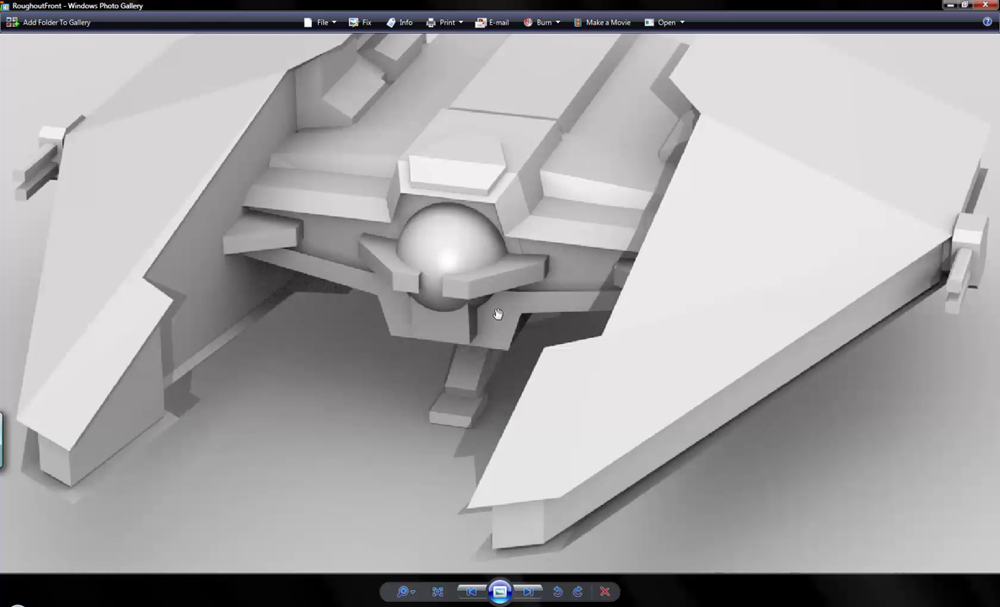
# - Check the area around the cockpit in the RoughoutFront reference, return to Blender, leave mesh editing and deselect the plate
pyautogui.moveTo(558, 312); pyautogui.dragTo(498, 316)
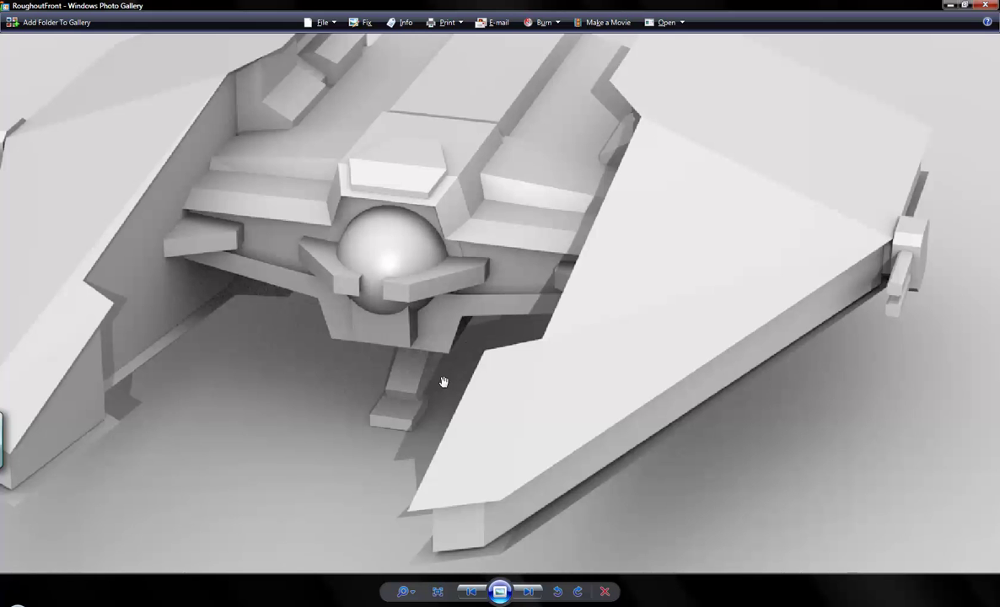
pyautogui.moveTo(454, 362); pyautogui.dragTo(458, 347)
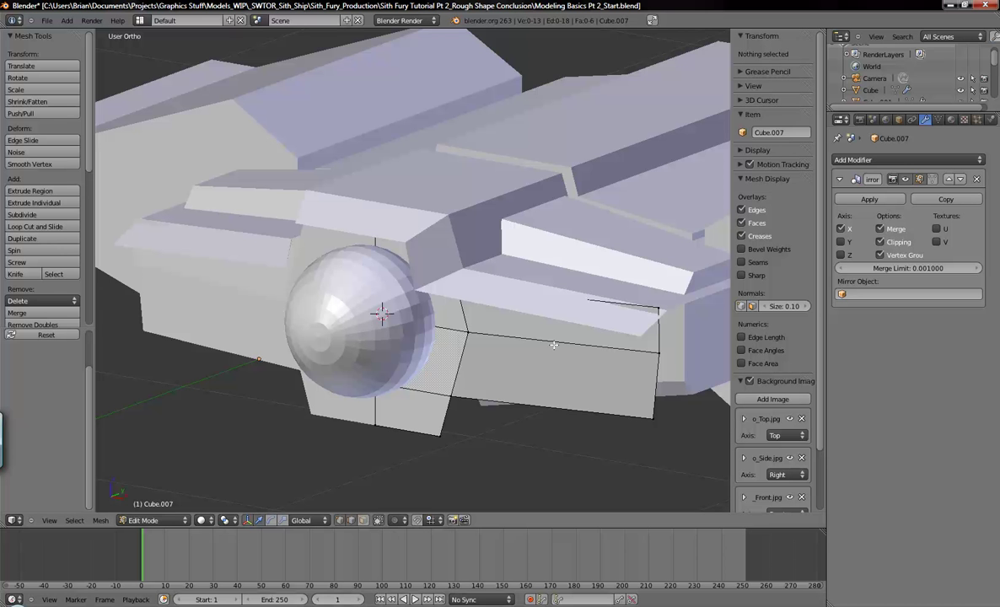
pyautogui.keyDown('shift'); pyautogui.moveTo(511, 336); pyautogui.dragTo(494, 330, button='middle'); pyautogui.keyUp('shift')
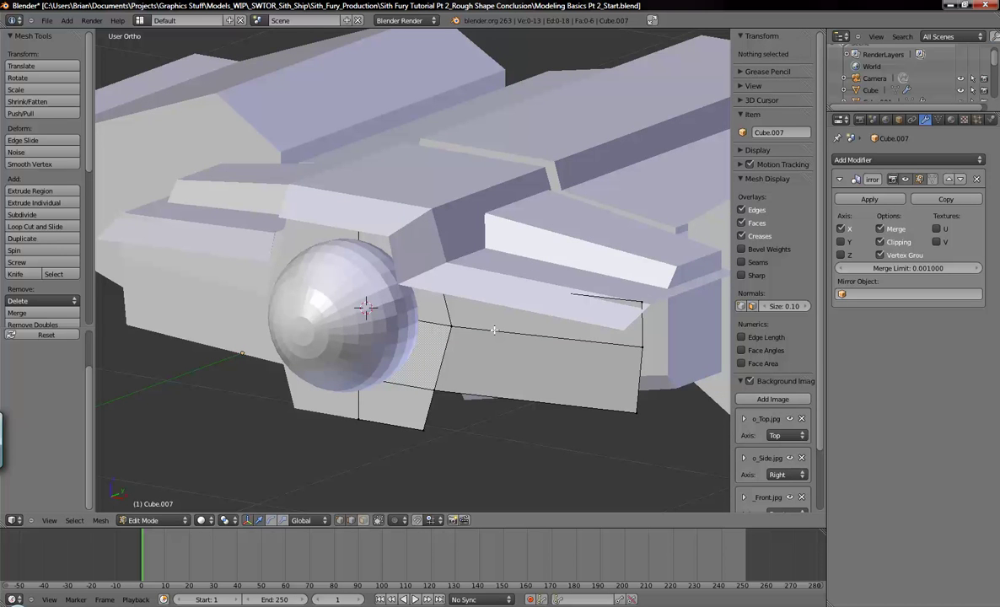
pyautogui.press('Tab')
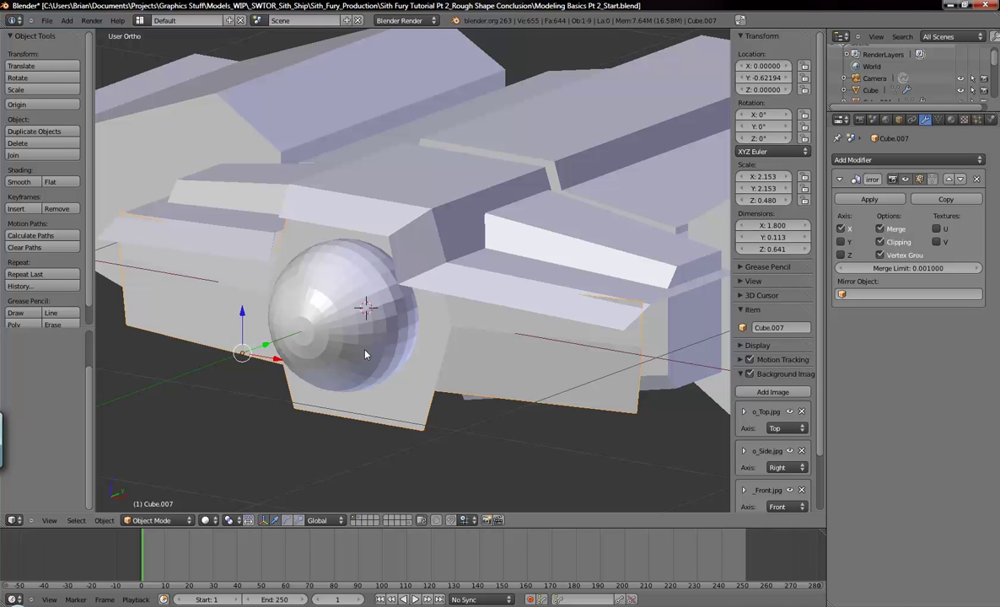
pyautogui.press('a')
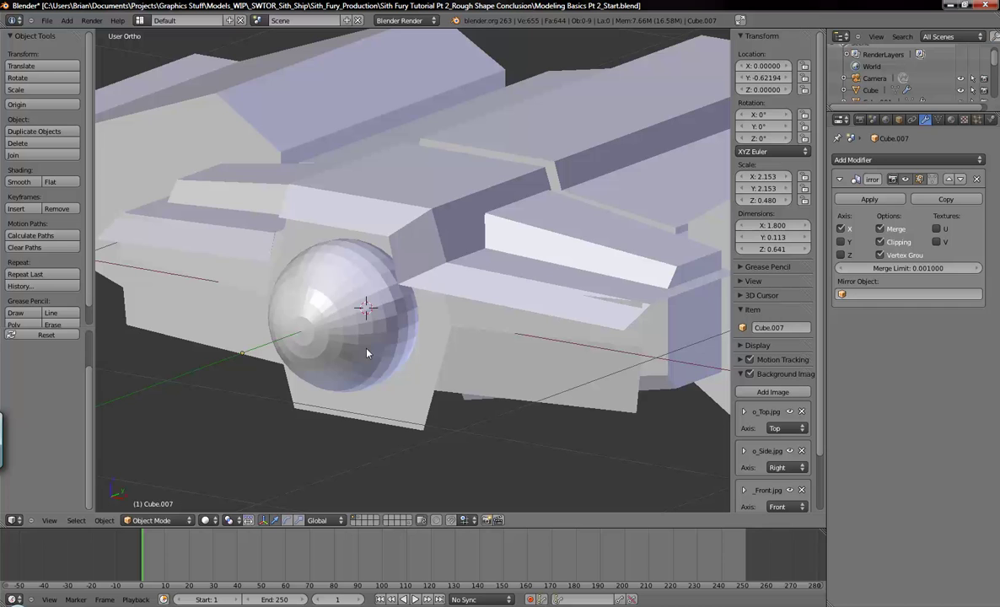
pyautogui.scroll(-5, 368, 351)
pyautogui.scroll(5, 367, 293)
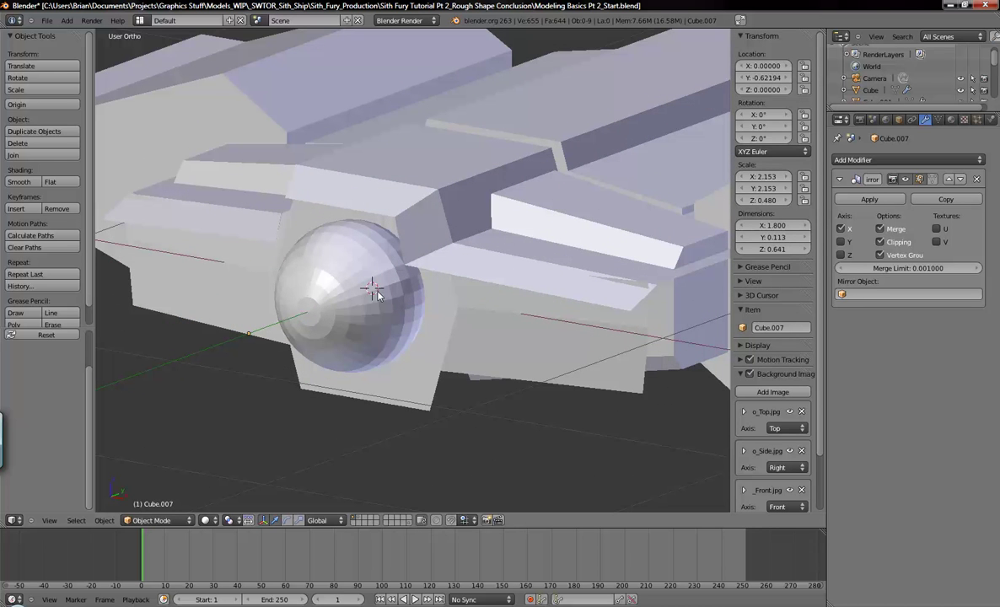
# - Add a cube mesh at the cockpit sphere and scale it uniformly to about 0.169
pyautogui.hotkey('shift', 'a')
pyautogui.moveTo(375, 292)
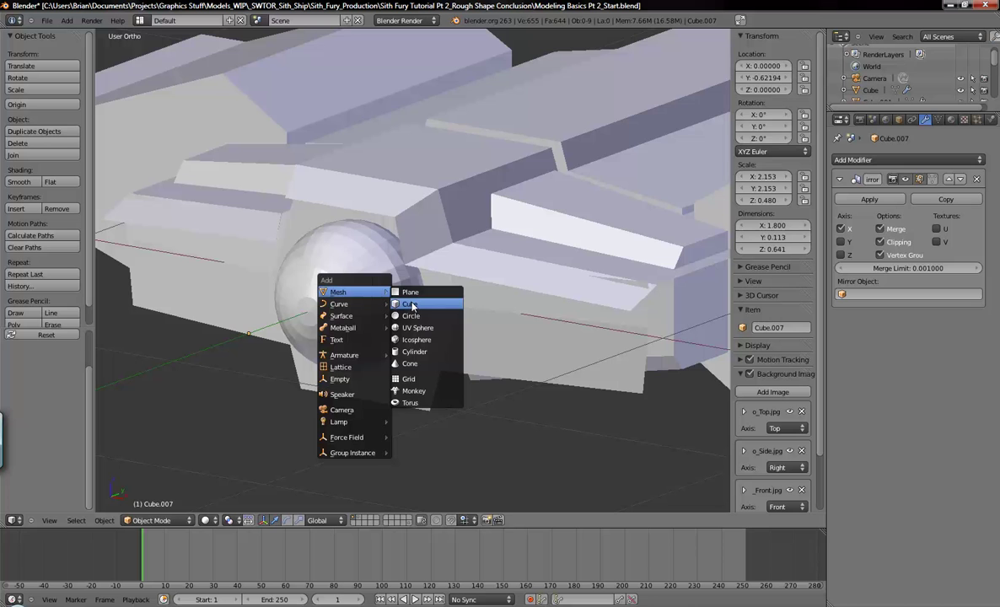
pyautogui.click(410, 304)
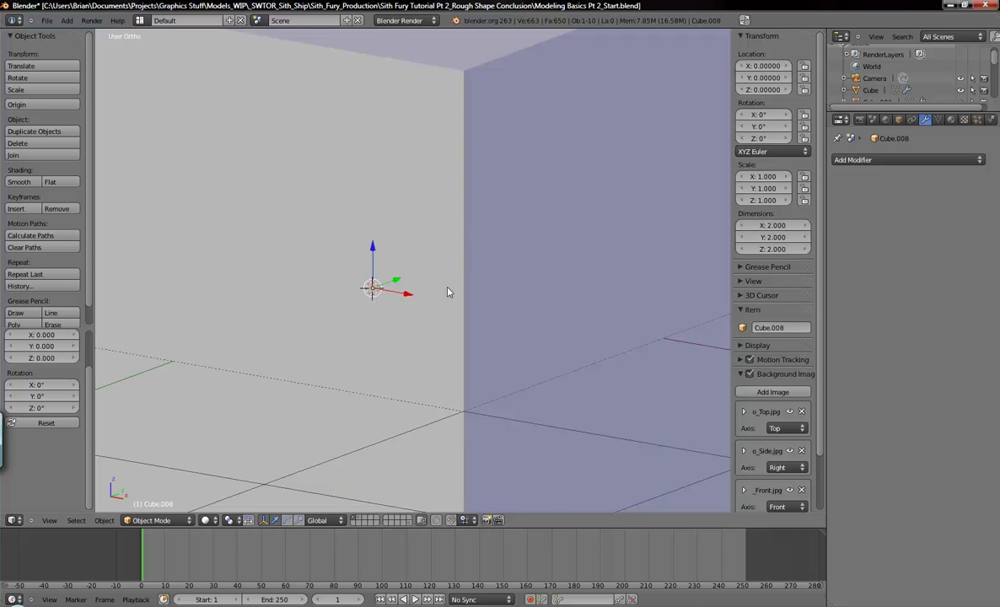
pyautogui.scroll(-4, 455, 295)
pyautogui.press('s')
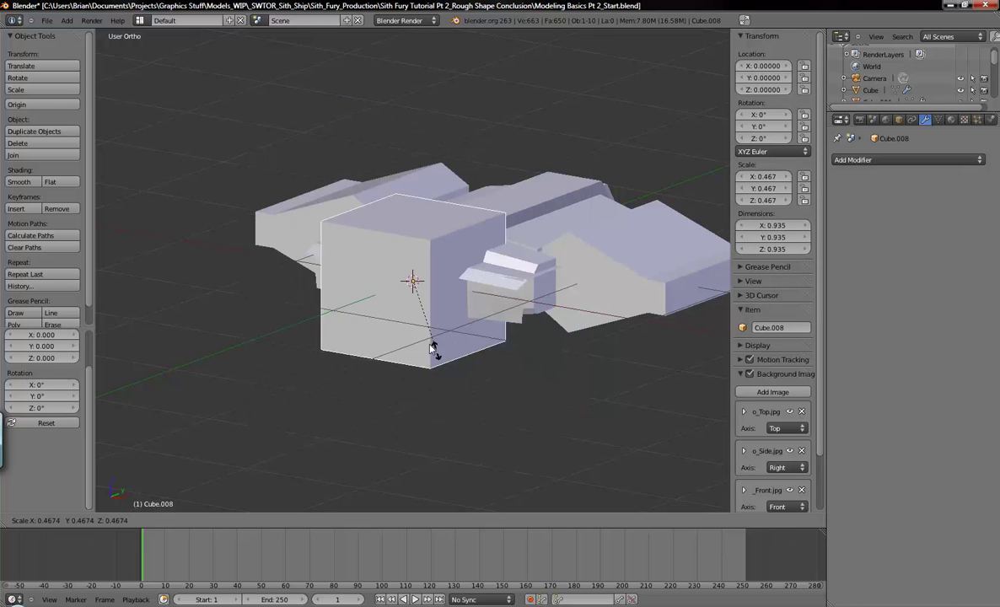
pyautogui.click(404, 312)
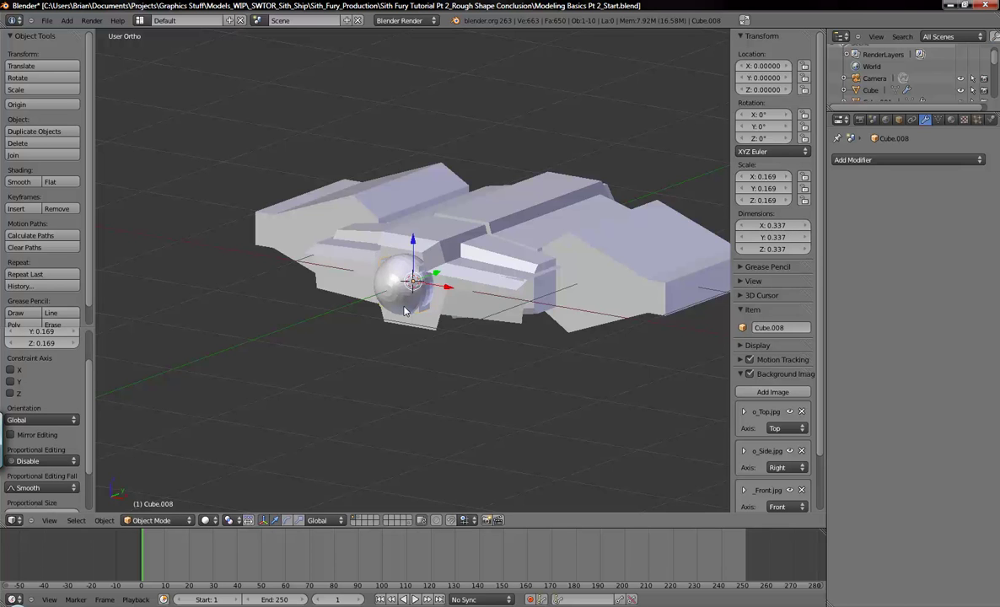
# - Lower the cube to about -0.170 on Z beneath the cockpit sphere and scale it uniformly by about 0.955
pyautogui.press('KP_1')
pyautogui.scroll(5, 373, 282)
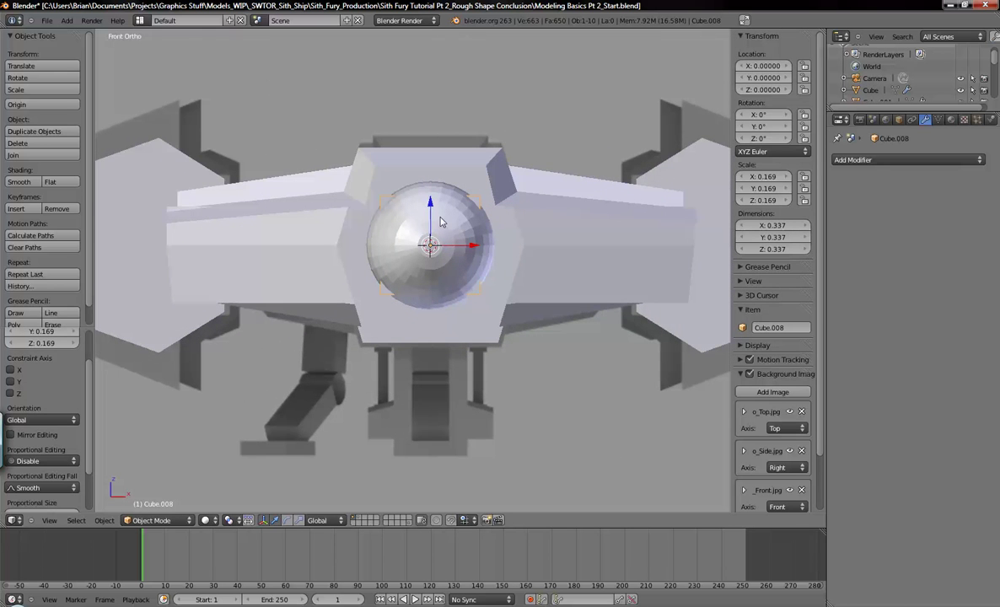
pyautogui.moveTo(429, 208); pyautogui.dragTo(419, 253)
pyautogui.scroll(2, 424, 304)
pyautogui.press('s')
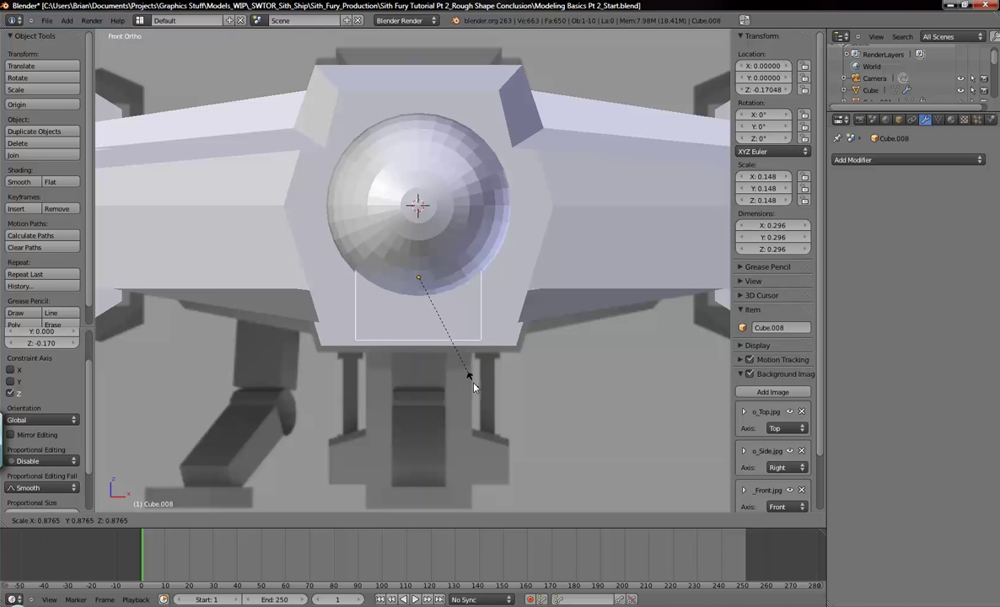
pyautogui.click(468, 338)
pyautogui.moveTo(468, 337); pyautogui.dragTo(440, 353, button='middle')
pyautogui.press('g')
pyautogui.press('x')
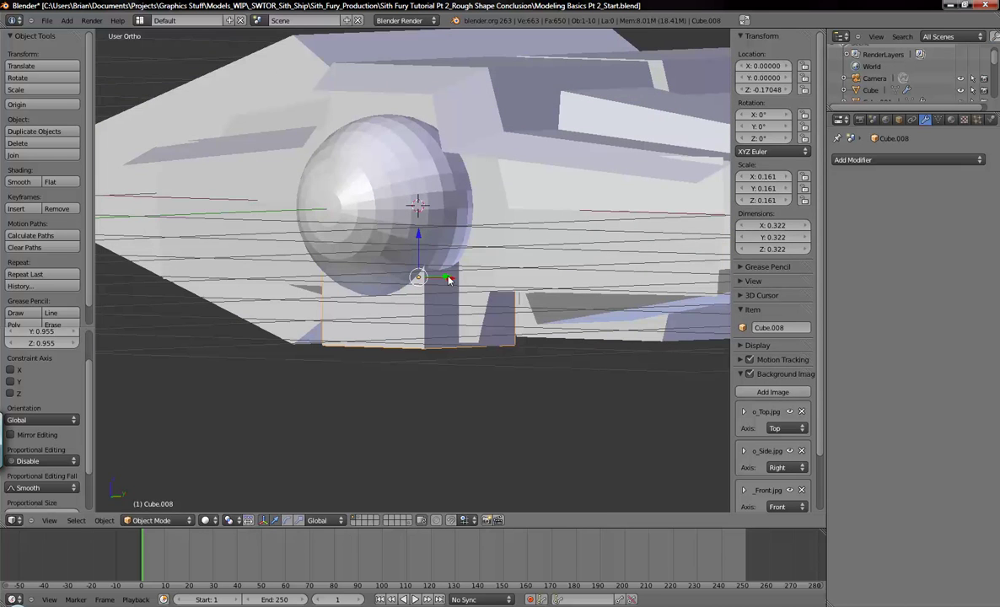
pyautogui.press('Escape')
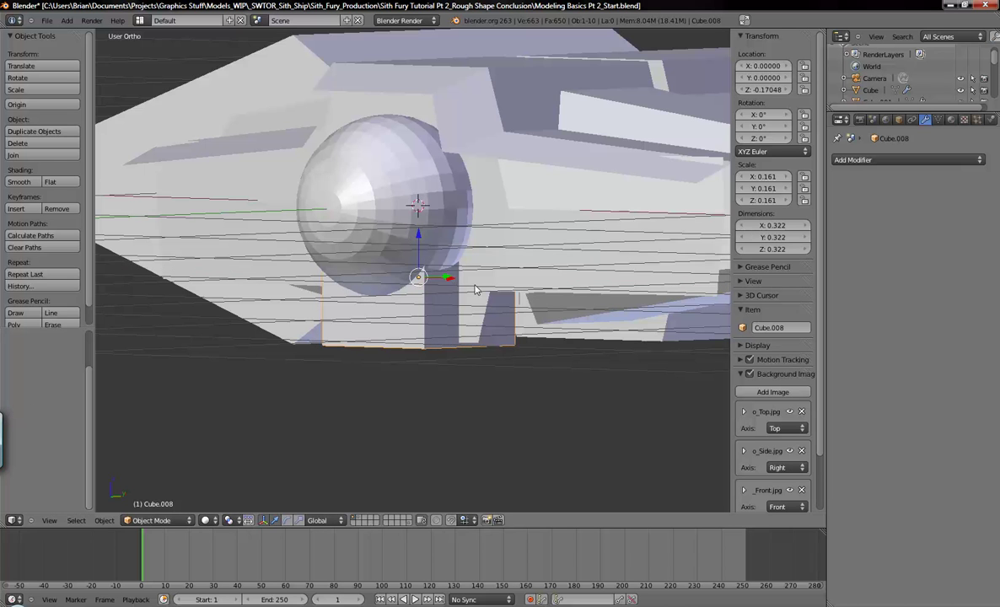
# - Move the cube forward along Y by about 0.094 and compare it with the RoughoutFront reference image before returning to Blender
pyautogui.press('g')
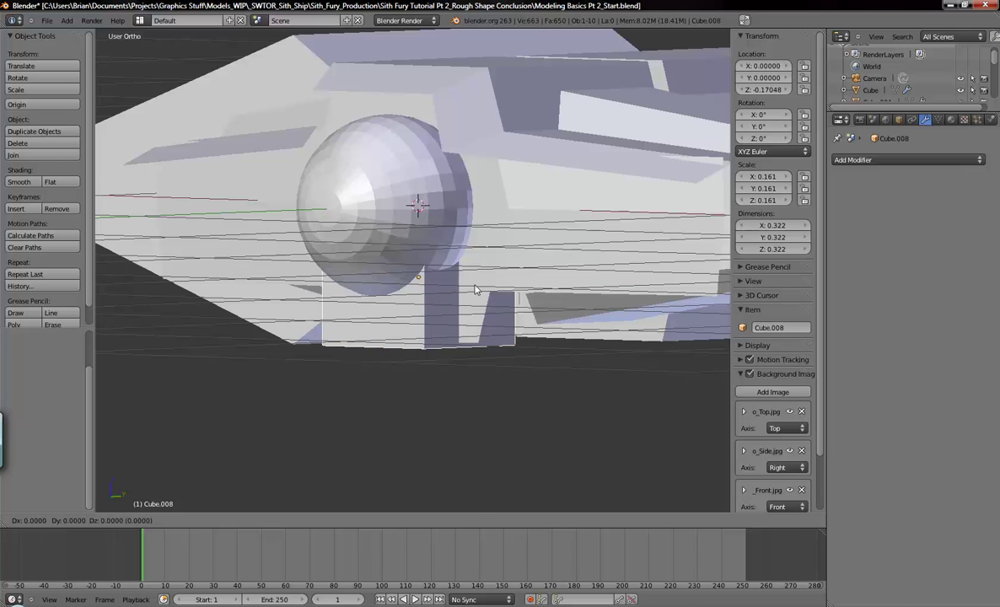
pyautogui.press('y')
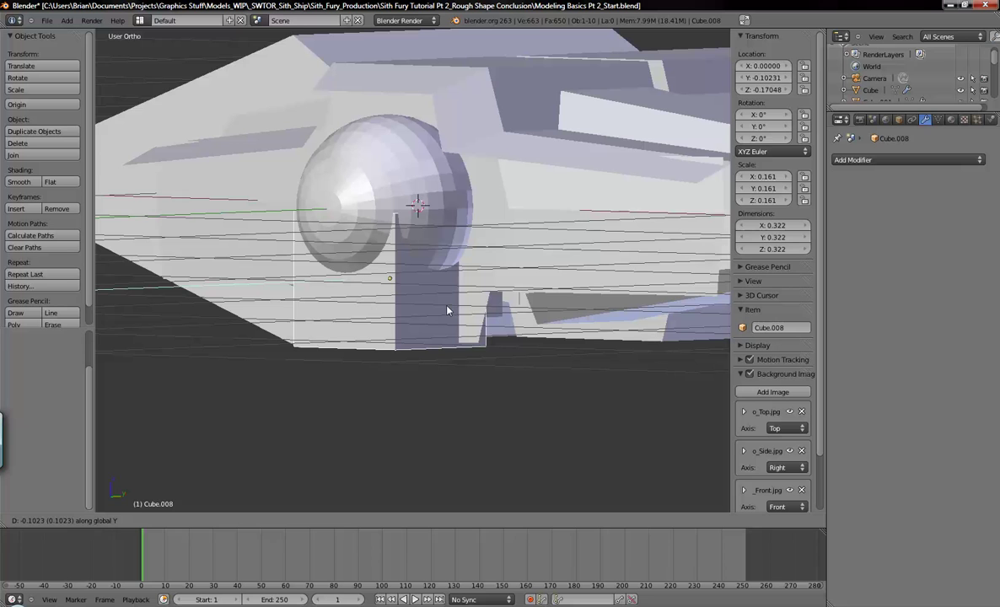
pyautogui.click(450, 311)
pyautogui.hotkey('alt', 'Tab')
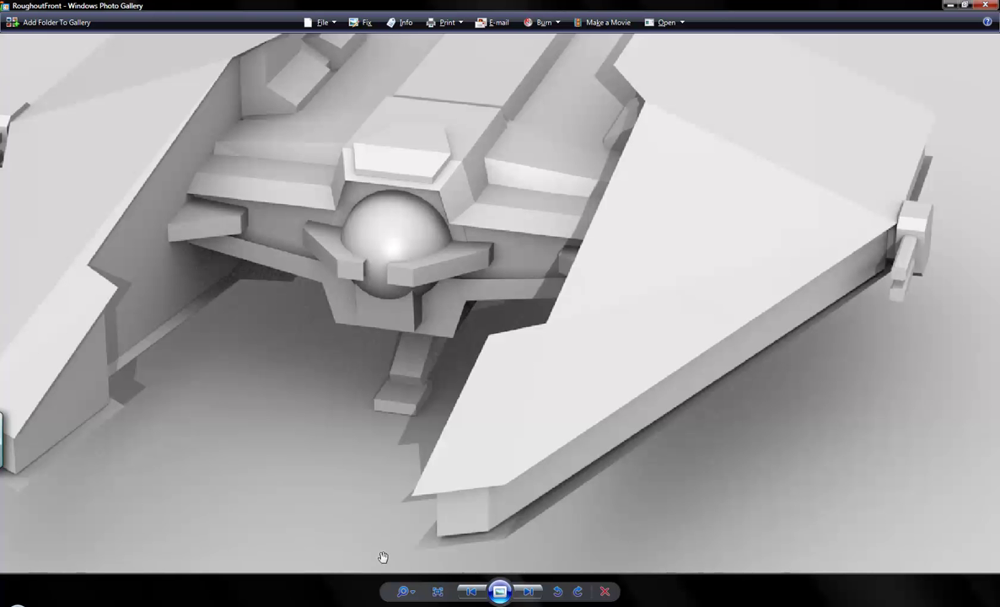
pyautogui.hotkey('alt', 'Tab')
# - Scale the cube beneath the cockpit sphere uniformly to about 0.117 and lower it to about -0.177 on Z
pyautogui.press('KP_1')
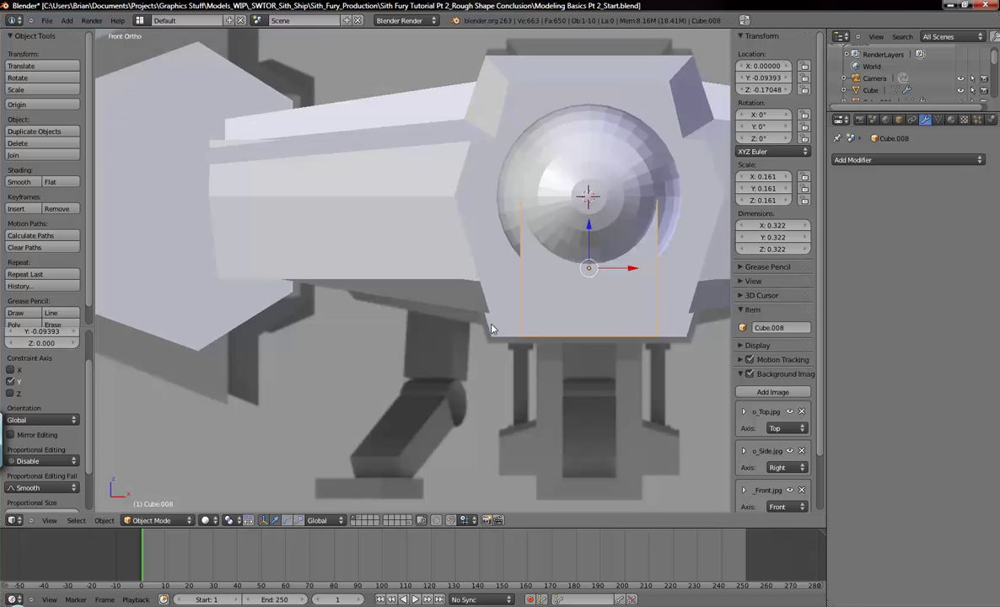
pyautogui.press('z')
pyautogui.press('KP_Decimal')
pyautogui.scroll(4, 542, 309)
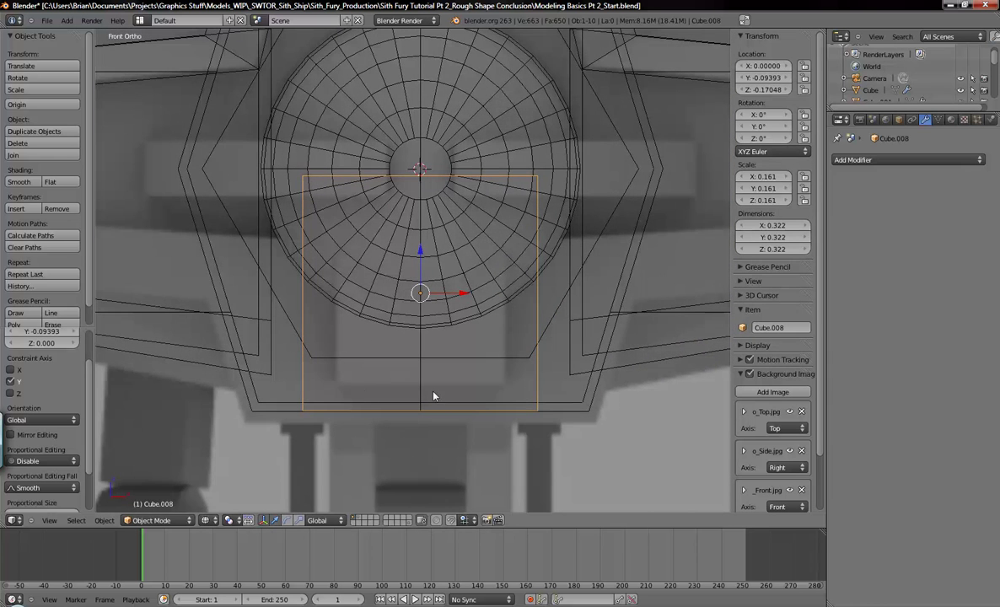
pyautogui.press('s')
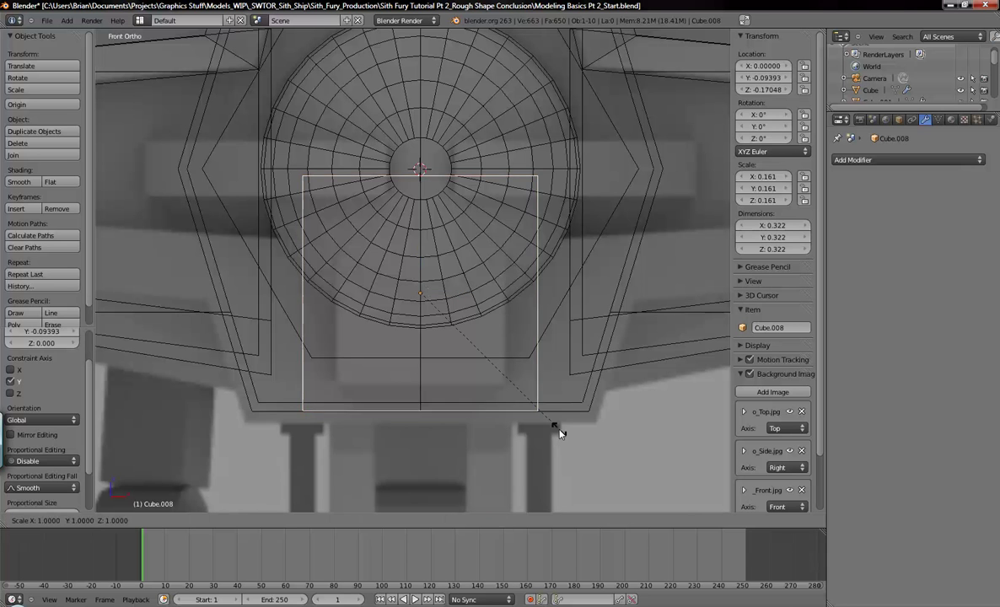
pyautogui.click(510, 398)
pyautogui.moveTo(421, 250); pyautogui.dragTo(424, 258)
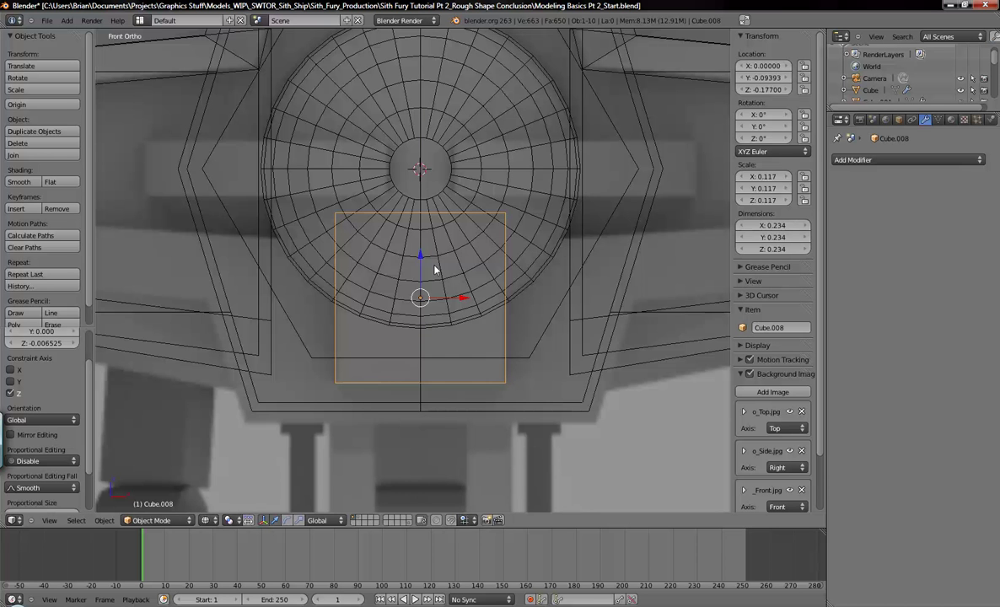
# - Move the cube forward to about -0.121 on Y, compare it with the RoughoutFront reference image, and return to Blender
pyautogui.press('KP_3')
pyautogui.keyDown('shift'); pyautogui.moveTo(101, 299); pyautogui.dragTo(413, 292, button='middle'); pyautogui.keyUp('shift')
pyautogui.moveTo(335, 299)
pyautogui.mouseDown(button='middle')
pyautogui.moveTo(389, 313)
pyautogui.moveTo(386, 328)
pyautogui.moveTo(359, 287)
pyautogui.mouseUp(button='middle')
pyautogui.press('z')
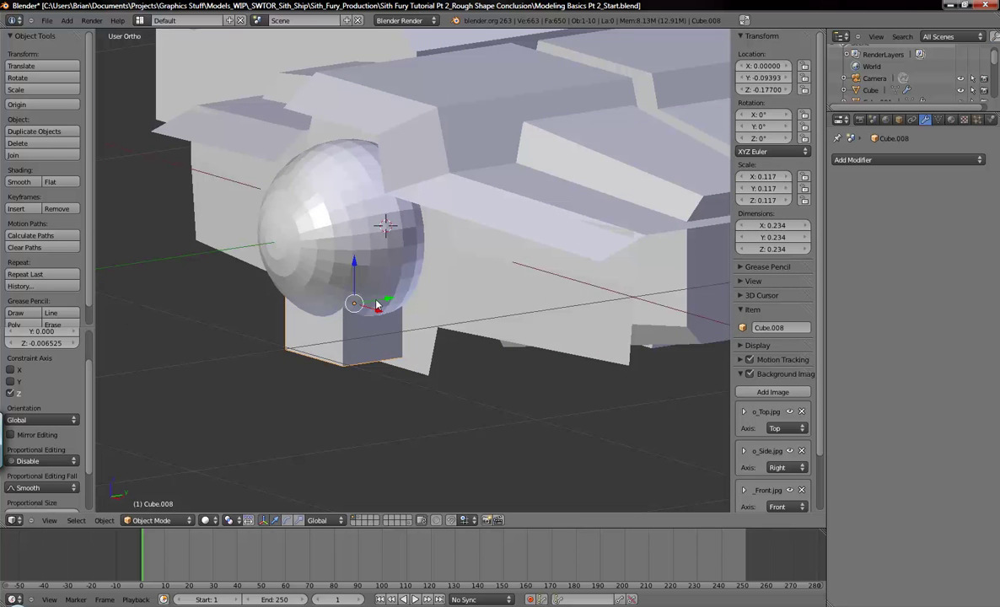
pyautogui.moveTo(354, 282); pyautogui.dragTo(374, 304)
pyautogui.moveTo(374, 305); pyautogui.dragTo(381, 291, button='middle')
pyautogui.hotkey('alt', 'Tab')
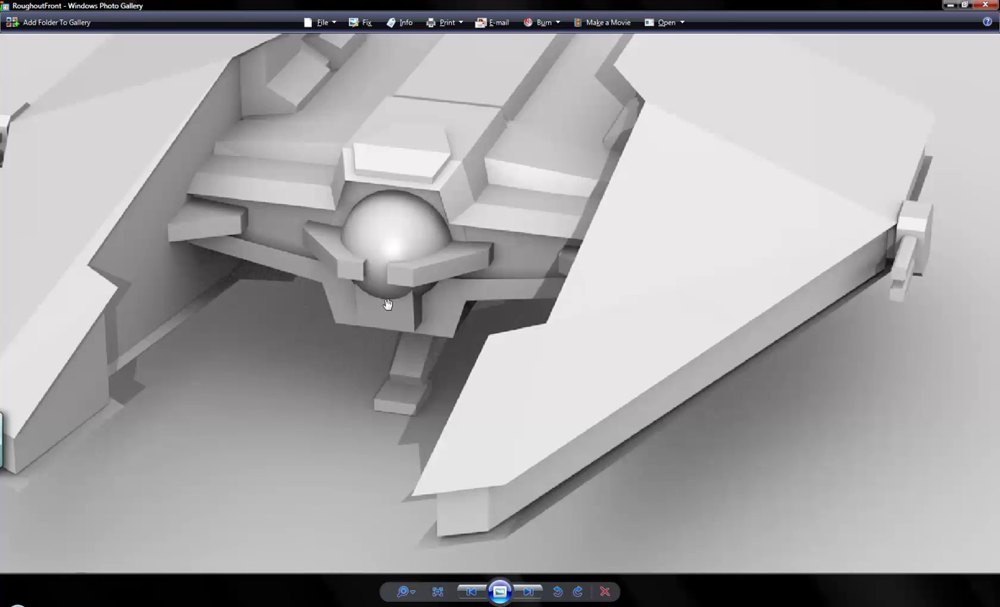
pyautogui.hotkey('alt', 'Tab')
# - Duplicate the hexagonal central hull block and move the copy forward along Y to about -1.151
pyautogui.moveTo(387, 287); pyautogui.dragTo(439, 205, button='middle')
pyautogui.scroll(-4, 408, 271)
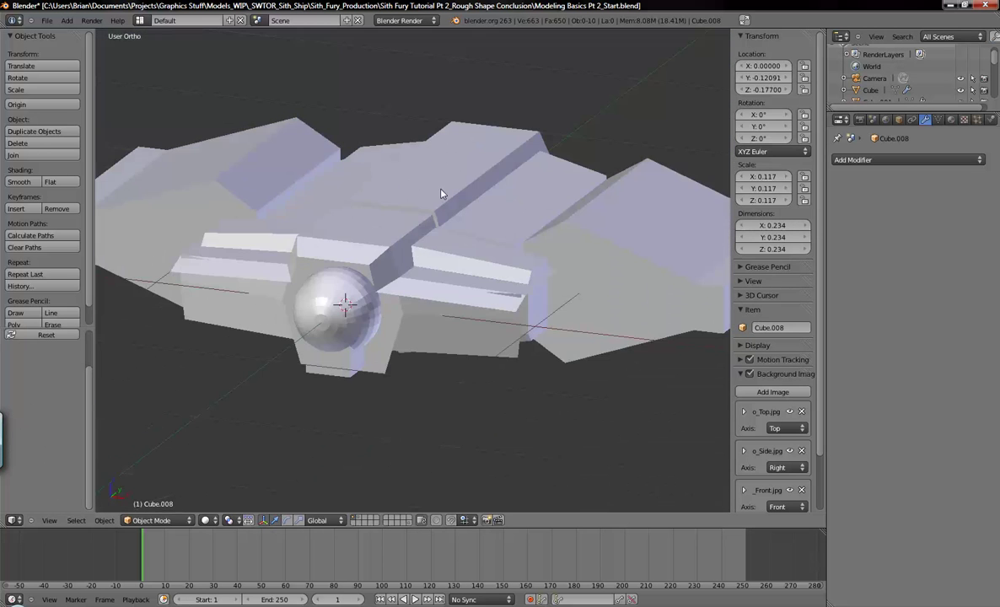
pyautogui.rightClick(426, 238)
pyautogui.hotkey('shift', 'd')
pyautogui.click(500, 219)
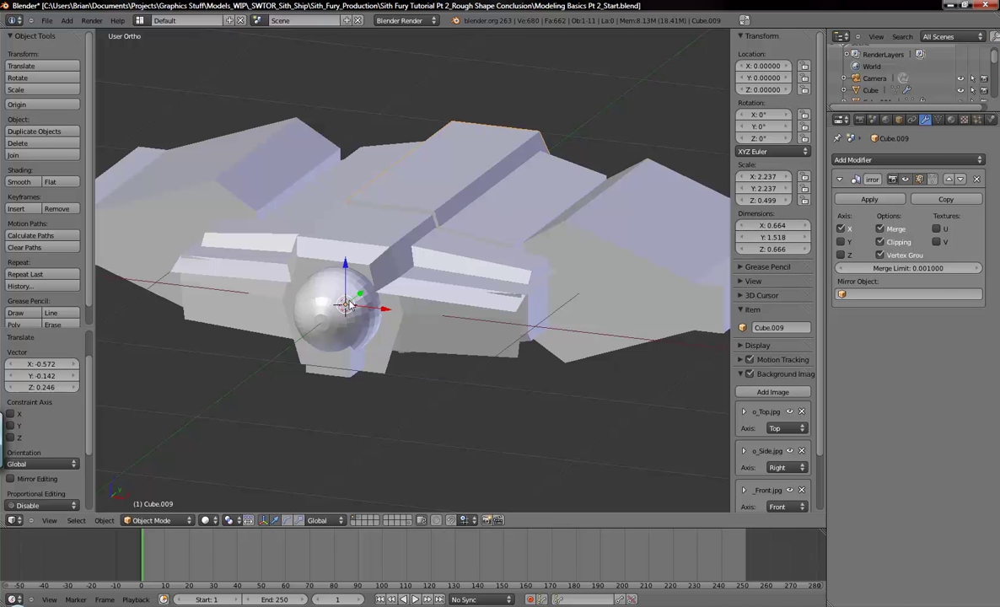
pyautogui.press('g')
pyautogui.press('y')
pyautogui.click(281, 358)
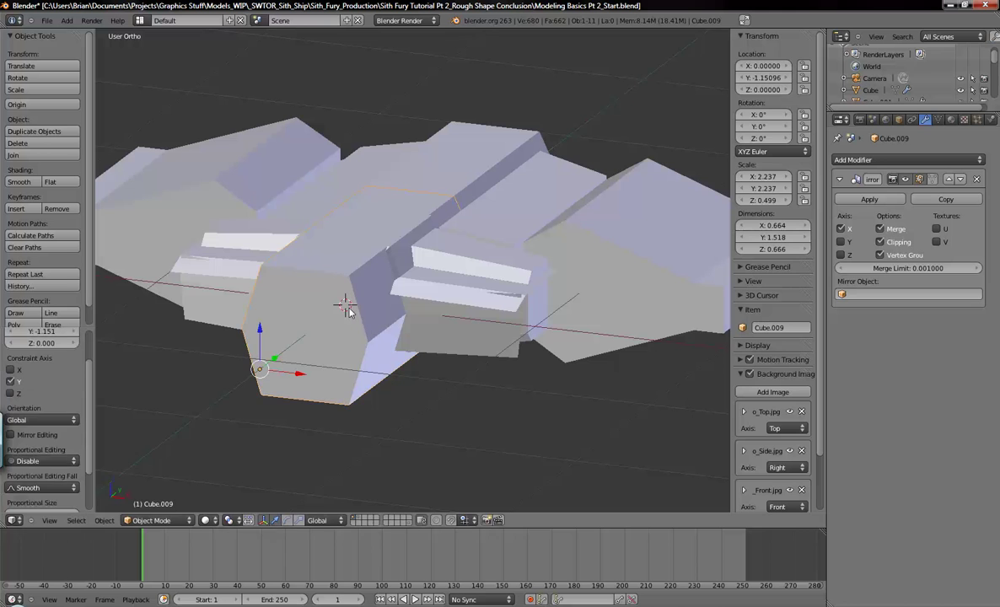
# - Delete the rear vertices of the copied hull block so only its flat front face is kept
pyautogui.press('Tab')
pyautogui.press('KP_7')
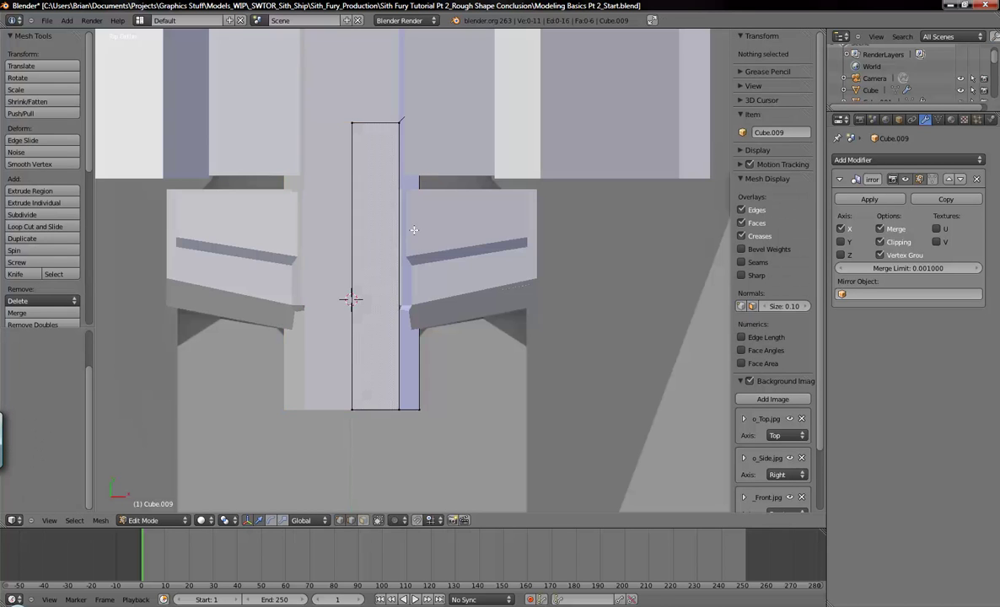
pyautogui.press('z')
pyautogui.press('b')
pyautogui.moveTo(295, 87); pyautogui.dragTo(490, 144)
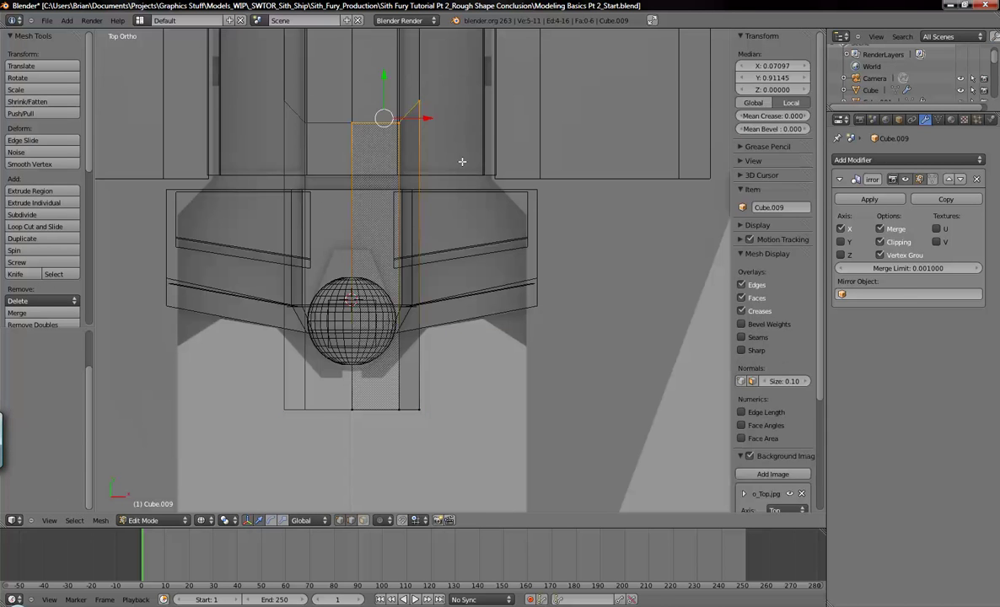
pyautogui.press('x')
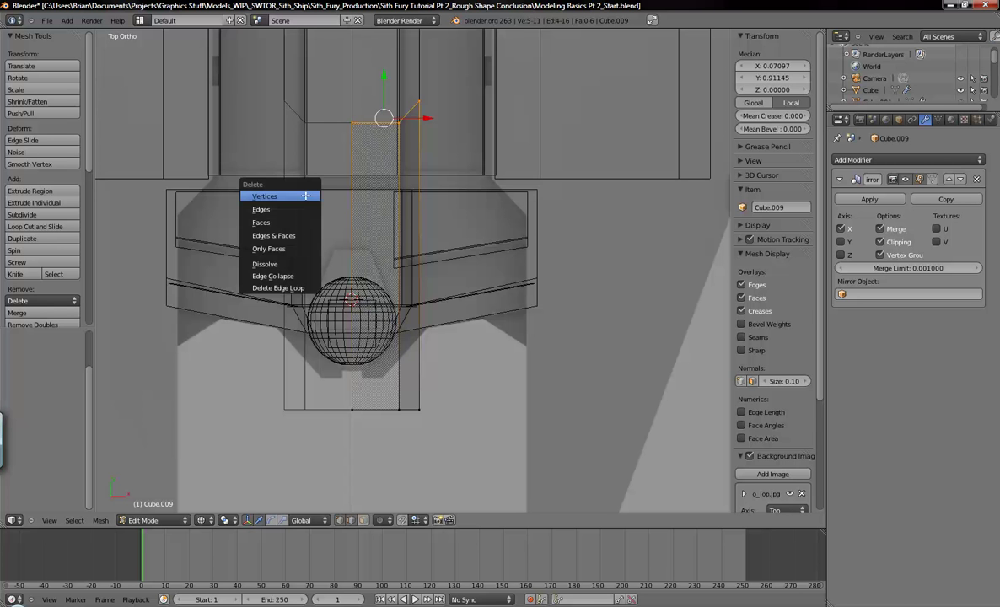
pyautogui.click(305, 196)
# - Leave mesh editing and move the flat plate back along Y to about -0.770, around the cockpit sphere
pyautogui.moveTo(363, 191); pyautogui.dragTo(310, 258, button='middle')
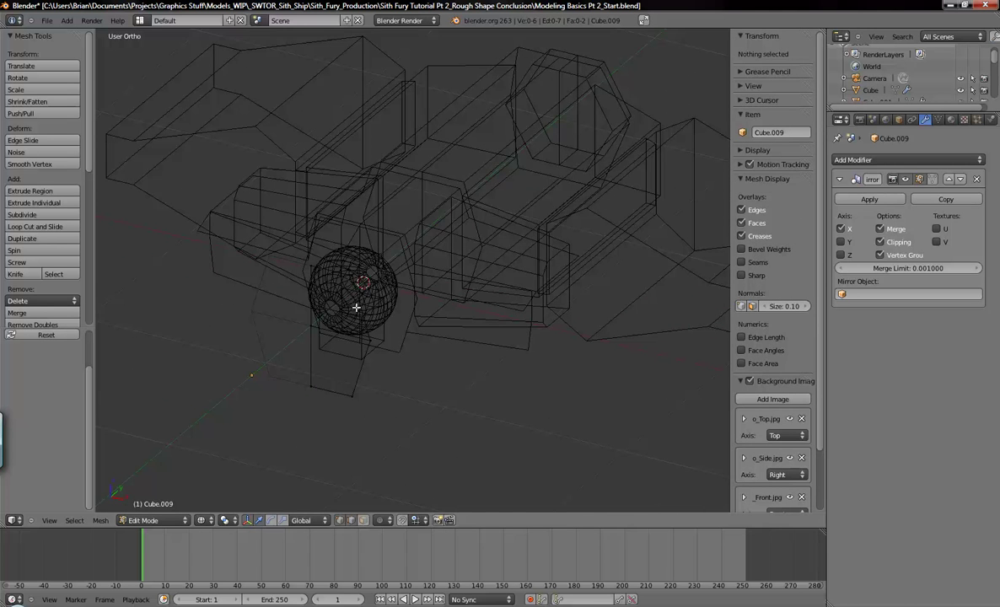
pyautogui.press('Tab')
pyautogui.moveTo(312, 380); pyautogui.dragTo(291, 338, button='middle')
pyautogui.press('g')
pyautogui.press('y')
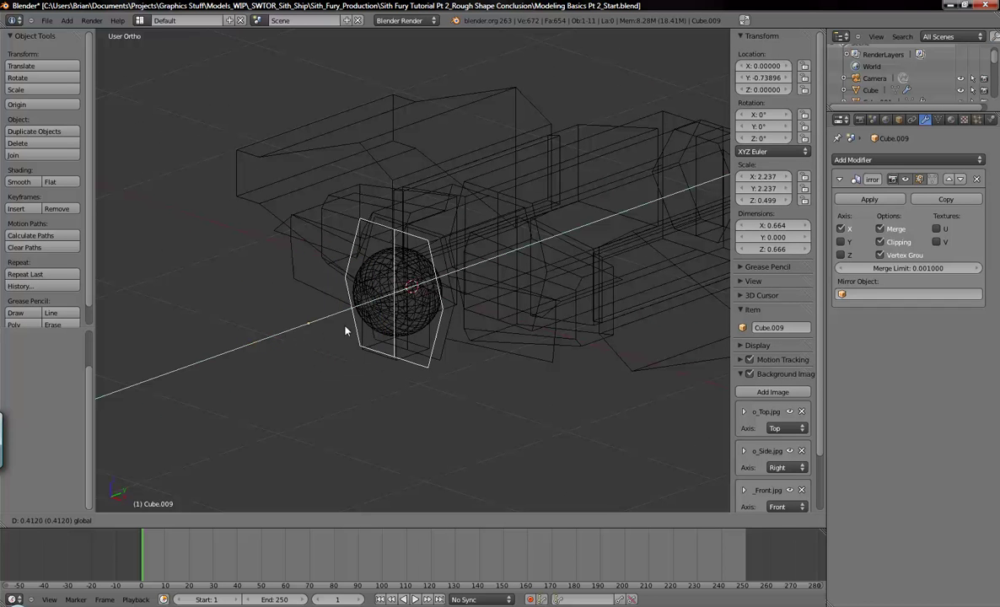
pyautogui.click(367, 331)
pyautogui.press('z')
pyautogui.keyDown('shift'); pyautogui.moveTo(460, 289); pyautogui.dragTo(421, 339, button='middle'); pyautogui.keyUp('shift')
pyautogui.moveTo(421, 339); pyautogui.dragTo(362, 330, button='middle')
pyautogui.scroll(4, 356, 327)
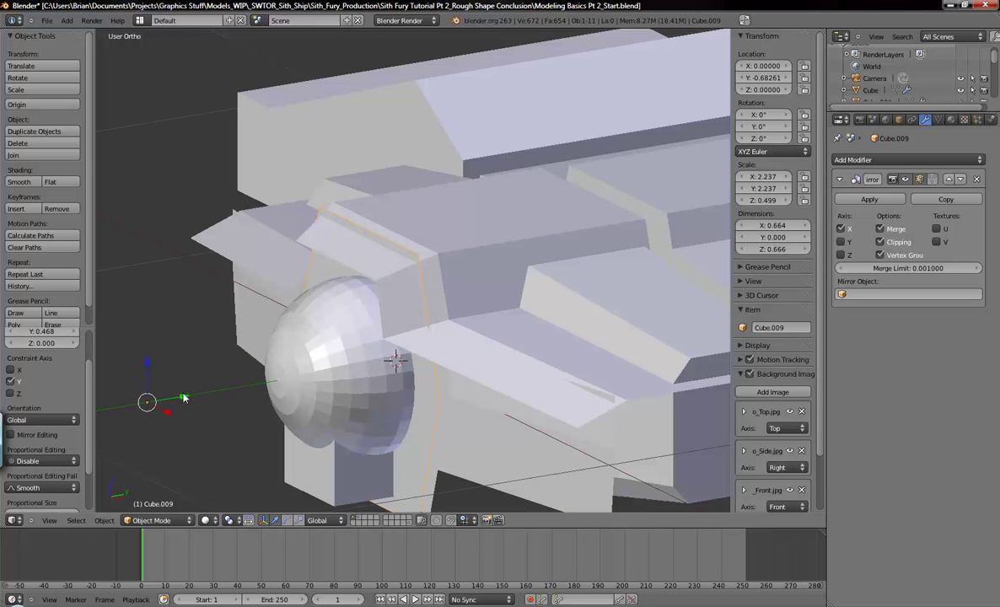
pyautogui.press('g')
pyautogui.press('y')
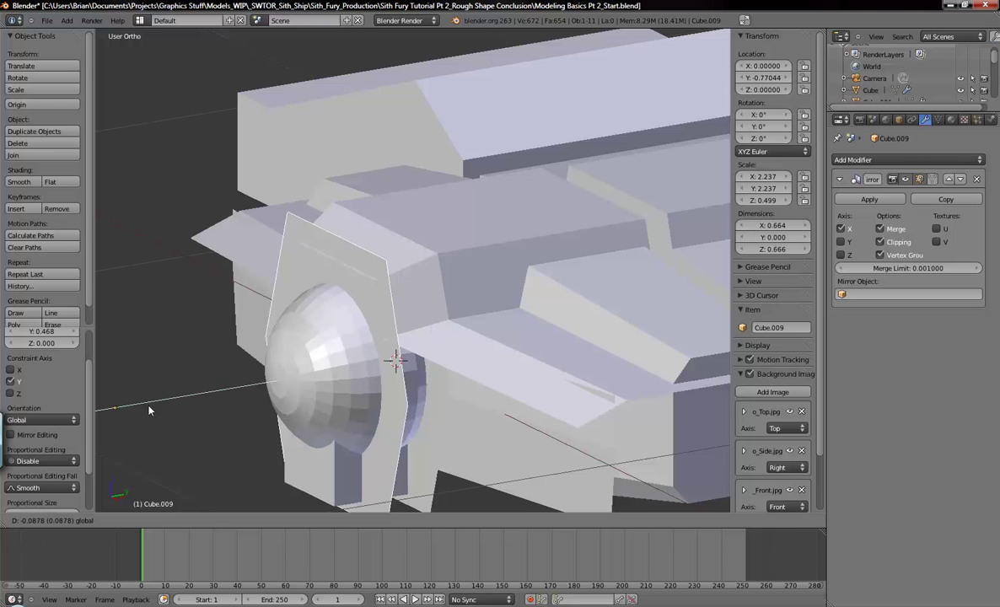
pyautogui.click(149, 411)
# - Scale the plate uniformly by about 1.045 against the front reference
pyautogui.keyDown('shift'); pyautogui.moveTo(267, 368); pyautogui.dragTo(251, 244, button='middle'); pyautogui.keyUp('shift')
pyautogui.moveTo(251, 244); pyautogui.dragTo(313, 259, button='middle')
pyautogui.press('KP_1')
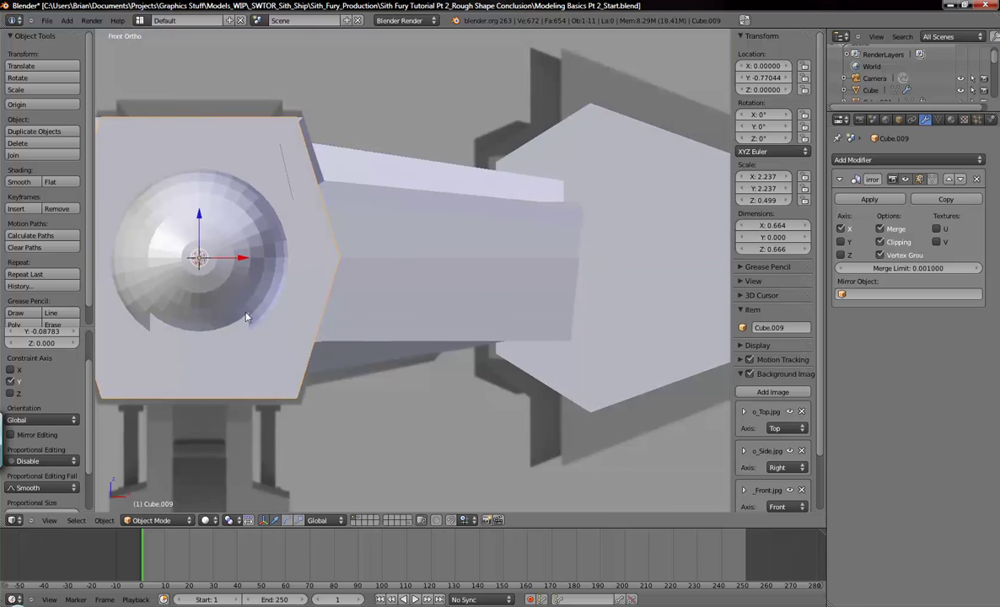
pyautogui.press('KP_Decimal')
pyautogui.press('z')
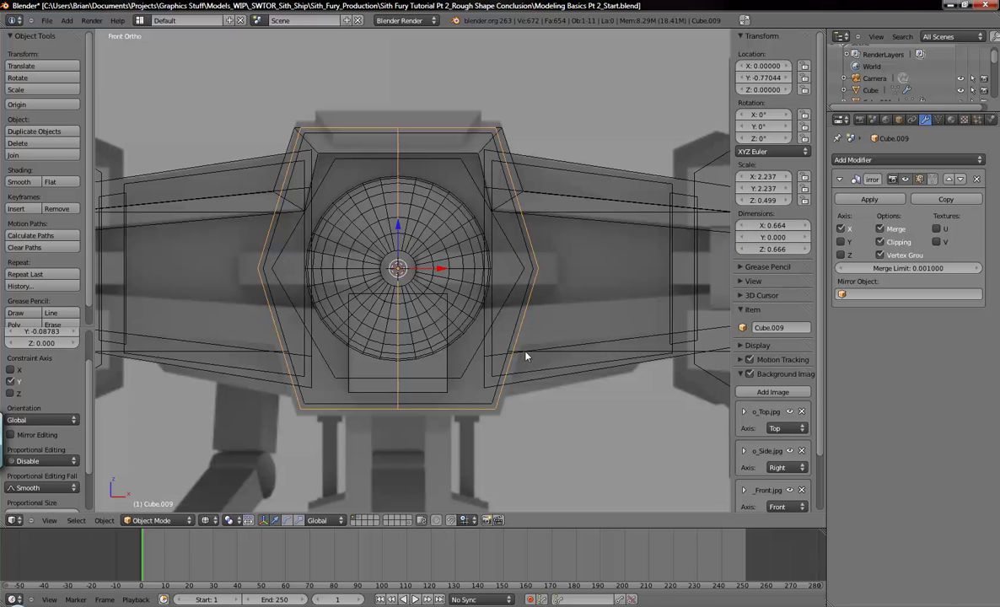
pyautogui.press('s')
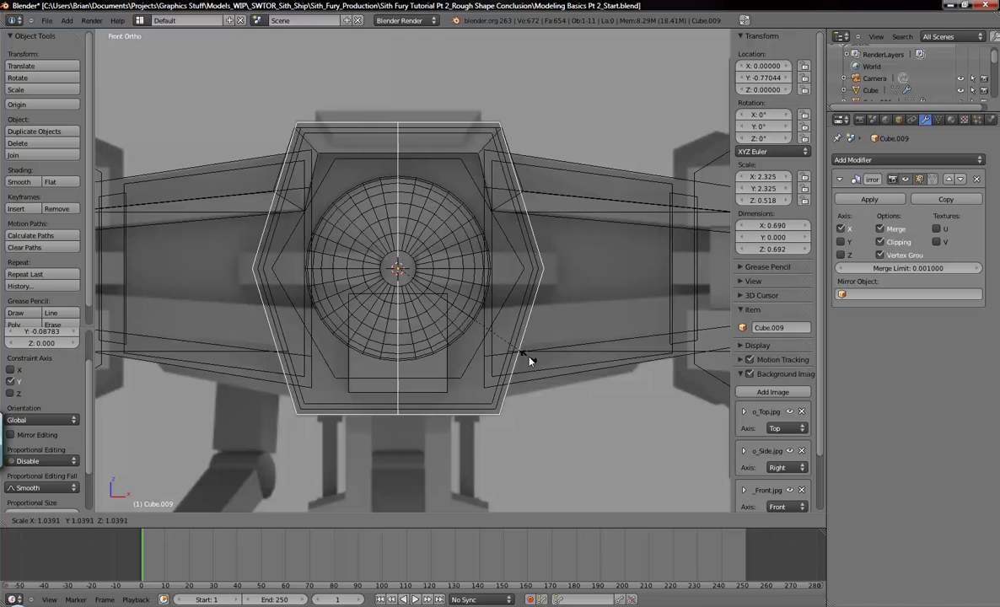
pyautogui.click(532, 360)
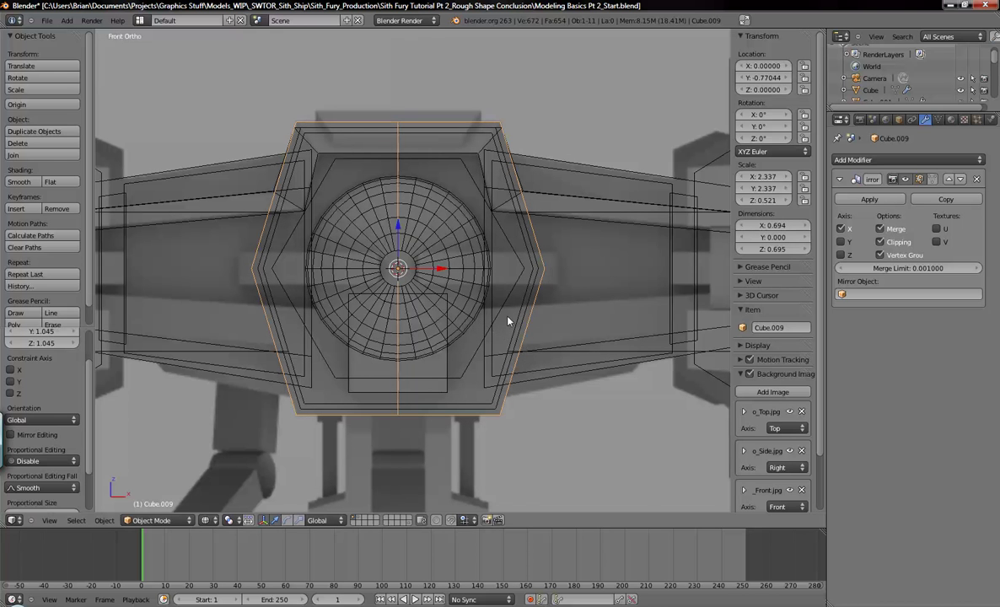
# - Delete the plate's upper vertices and lower its remaining top edge to match the front reference
pyautogui.press('Tab')
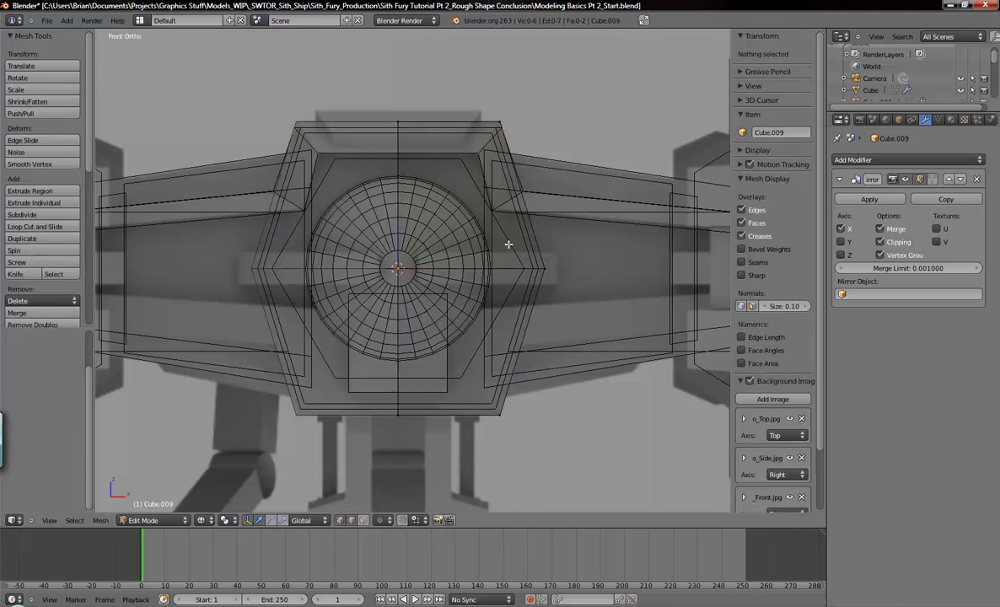
pyautogui.press('b')
pyautogui.moveTo(282, 81); pyautogui.dragTo(556, 173)
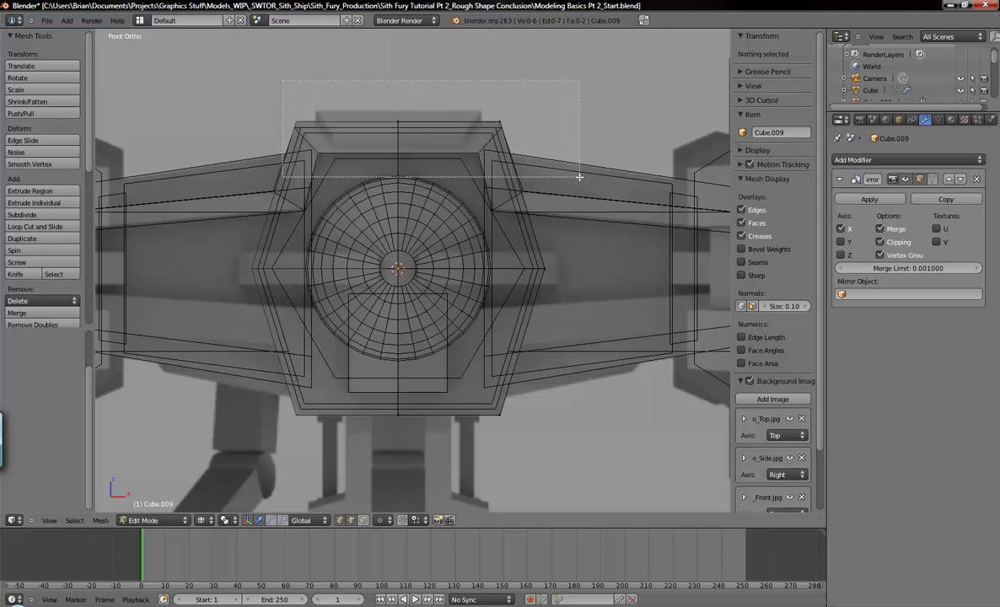
pyautogui.press('x')
pyautogui.click(580, 177)
pyautogui.keyDown('shift'); pyautogui.moveTo(585, 259); pyautogui.dragTo(560, 204, button='middle'); pyautogui.keyUp('shift')
pyautogui.moveTo(317, 153); pyautogui.dragTo(535, 223)
pyautogui.moveTo(446, 175); pyautogui.dragTo(564, 288)
# - Select the plate's outer upper vertex and move it inward along X to about 0.138
pyautogui.press('a')
pyautogui.press('b')
pyautogui.press('a')
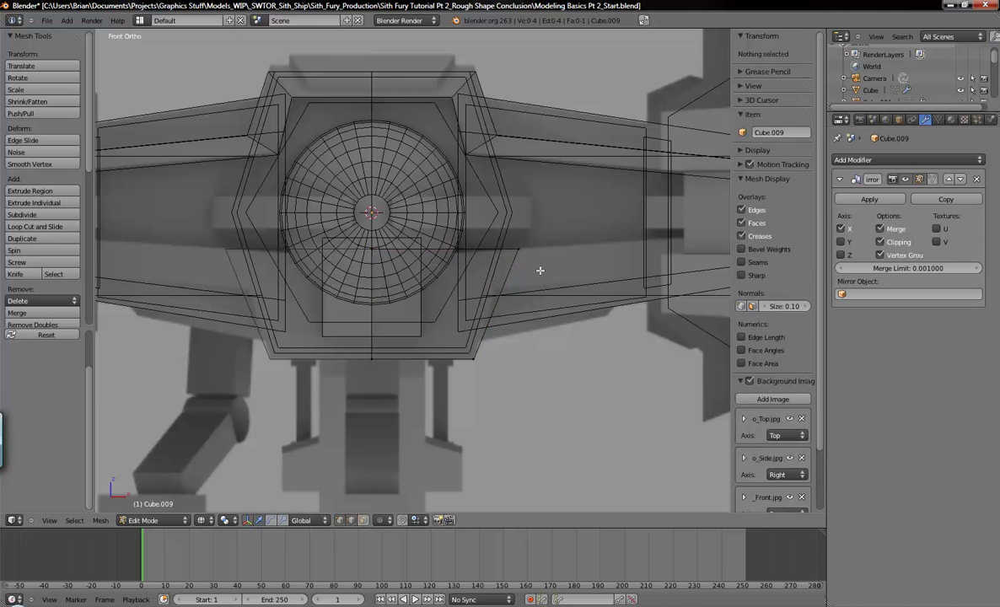
pyautogui.press('b')
pyautogui.moveTo(501, 246); pyautogui.dragTo(536, 221)
pyautogui.press('a')
pyautogui.click(352, 521)
pyautogui.press('b')
pyautogui.moveTo(496, 213); pyautogui.dragTo(596, 307)
pyautogui.moveTo(561, 247); pyautogui.dragTo(551, 248)
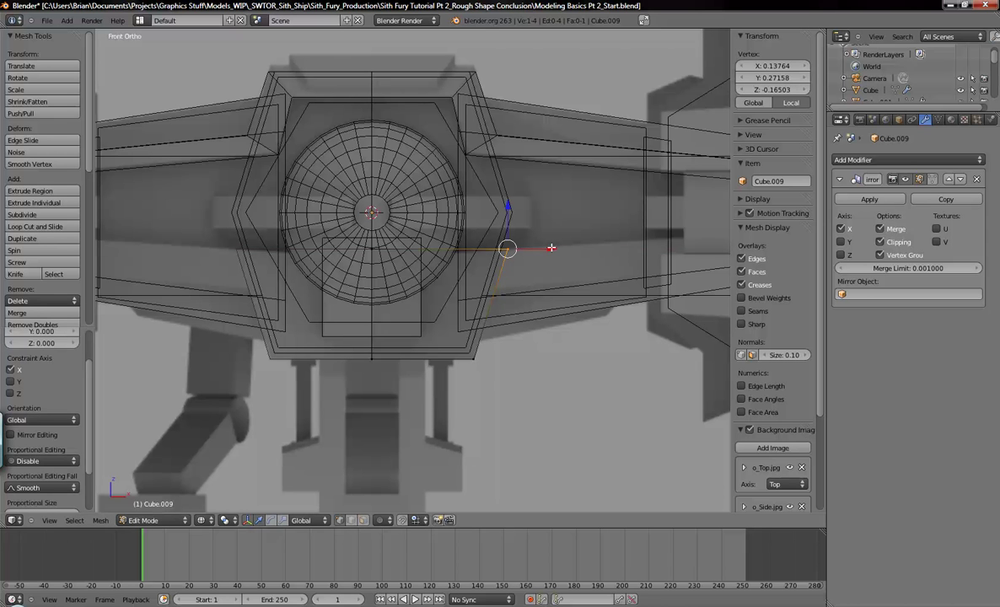
# - Lower the plate's upper centre vertex slightly along Z so the top edge slopes toward the middle
pyautogui.press('a')
pyautogui.press('b')
pyautogui.moveTo(325, 214); pyautogui.dragTo(399, 262)
pyautogui.moveTo(372, 208); pyautogui.dragTo(372, 217)
pyautogui.press('a')
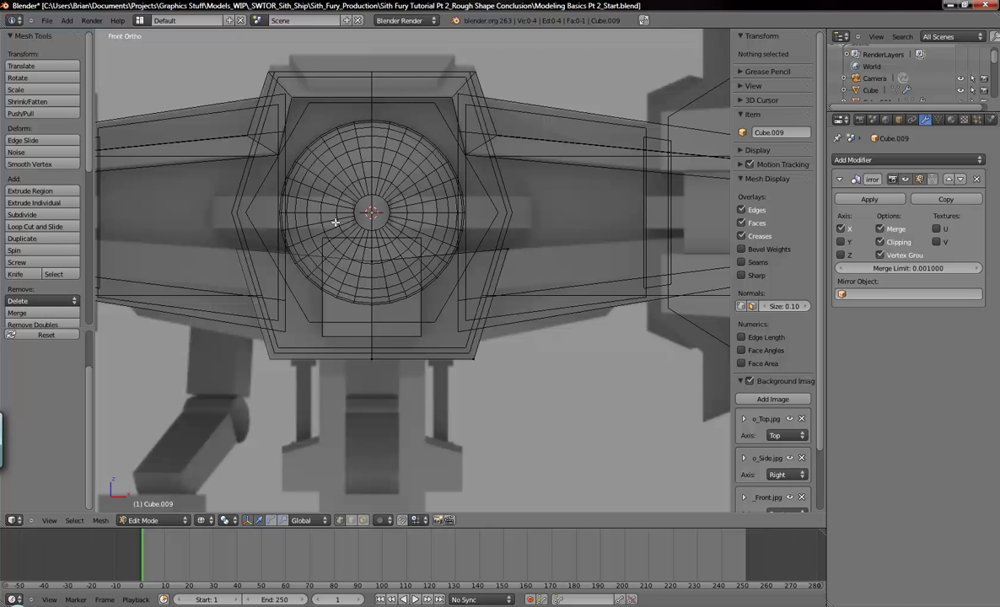
# - Add a horizontal edge loop across the plate between its top and bottom edges
pyautogui.hotkey('ctrl', 'r')
pyautogui.click(489, 301)
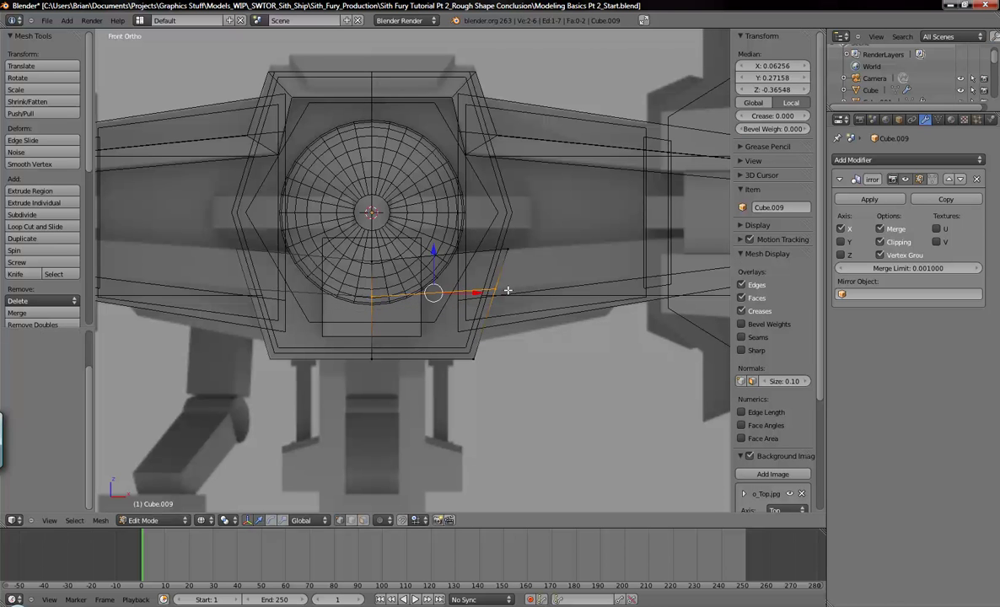
pyautogui.click(506, 290)
# - Extrude the plate's upper outer edge segment along the wing block by about 0.440 on X and 0.028 on Z
pyautogui.press('a')
pyautogui.press('b')
pyautogui.moveTo(469, 217); pyautogui.dragTo(558, 328)
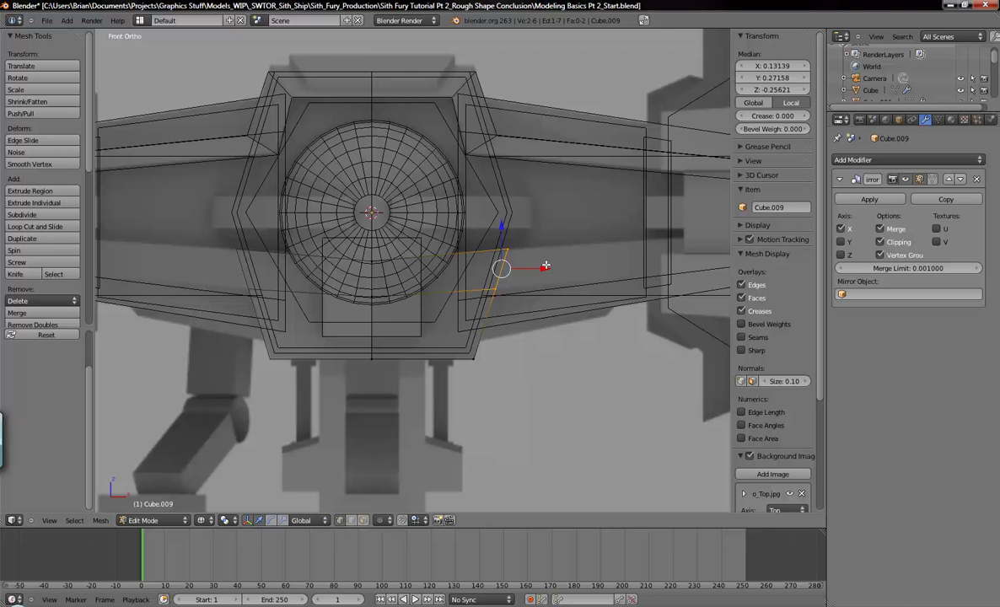
pyautogui.press('g')
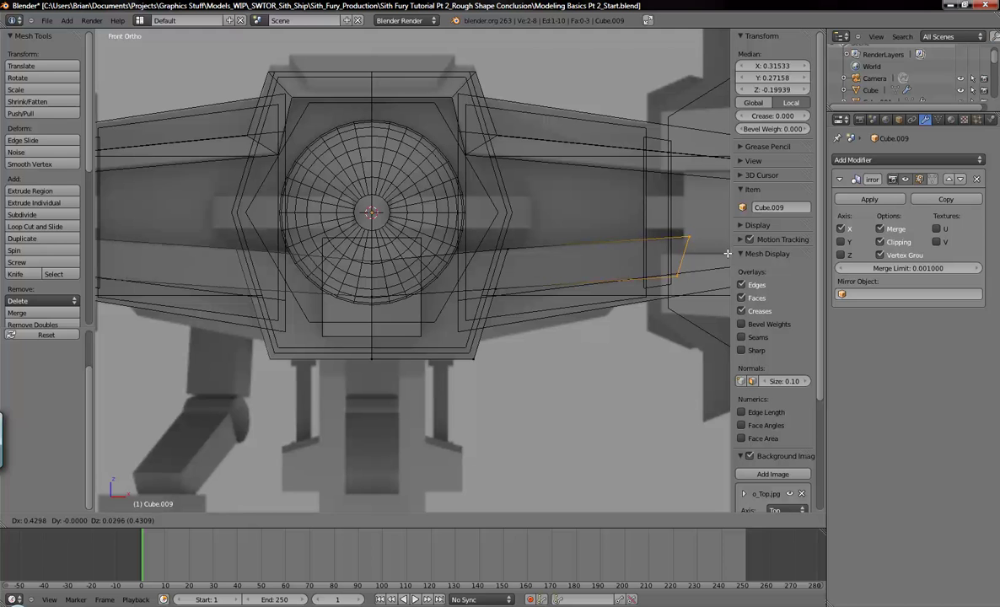
pyautogui.click(730, 253)
# - Move the lower corner vertex at the arm's outer end outward and up to taper the arm, and restore solid shading
pyautogui.keyDown('shift'); pyautogui.moveTo(698, 289); pyautogui.dragTo(560, 291, button='middle'); pyautogui.keyUp('shift')
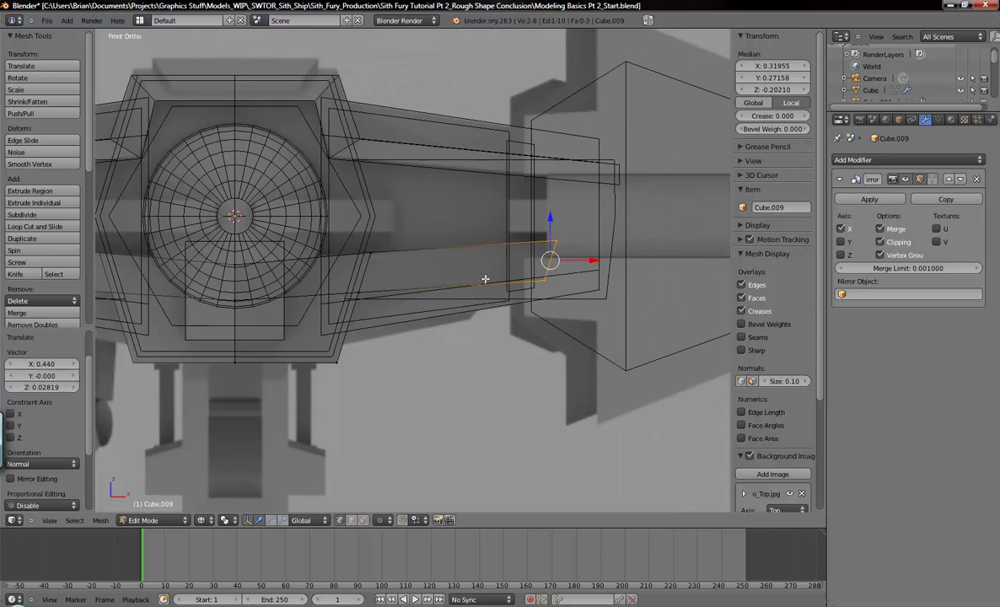
pyautogui.press('a')
pyautogui.rightClick(544, 279)
pyautogui.press('g')
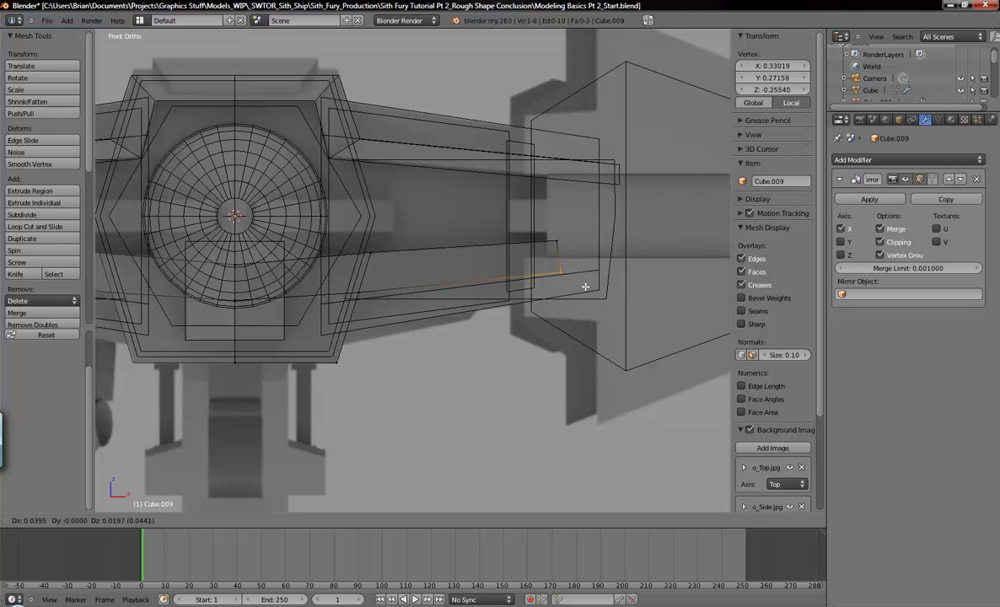
pyautogui.click(586, 287)
pyautogui.press('a')
pyautogui.press('z')
pyautogui.moveTo(437, 276)
pyautogui.mouseDown(button='middle')
pyautogui.moveTo(518, 286)
pyautogui.moveTo(386, 329)
pyautogui.moveTo(350, 326)
pyautogui.moveTo(435, 304)
pyautogui.moveTo(417, 336)
pyautogui.moveTo(438, 266)
pyautogui.mouseUp(button='middle')
pyautogui.press('a')
pyautogui.press('Tab')
pyautogui.press('Tab')
pyautogui.scroll(3, 421, 329)
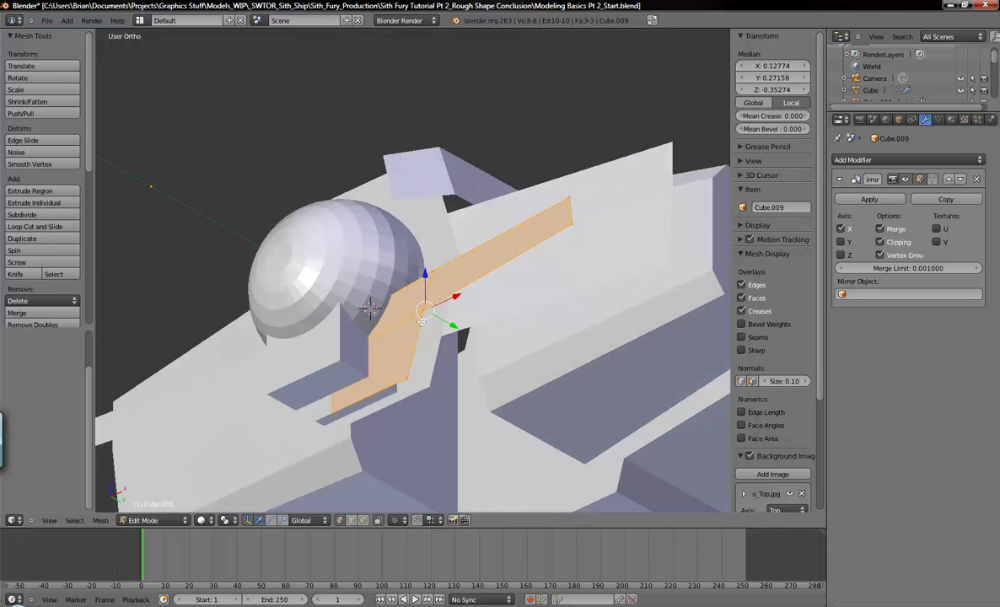
pyautogui.moveTo(486, 322); pyautogui.dragTo(337, 359, button='middle')
pyautogui.rightClick(343, 417)
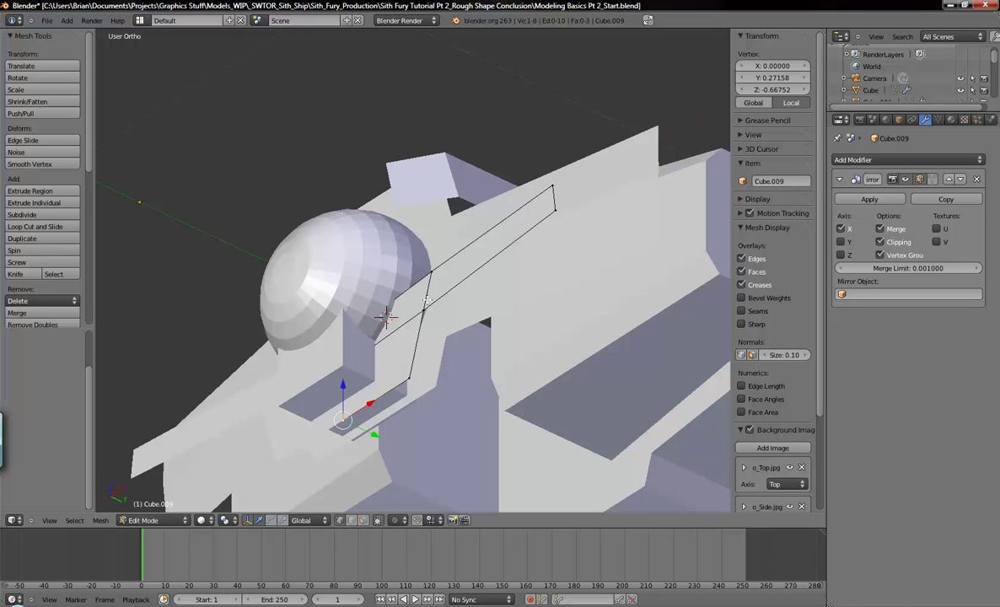
pyautogui.keyDown('shift'); pyautogui.rightClick(409, 381); pyautogui.keyUp('shift')
pyautogui.keyDown('shift'); pyautogui.rightClick(422, 312); pyautogui.keyUp('shift')
pyautogui.keyDown('shift'); pyautogui.rightClick(554, 210); pyautogui.keyUp('shift')
pyautogui.moveTo(553, 210); pyautogui.dragTo(540, 312, button='middle')
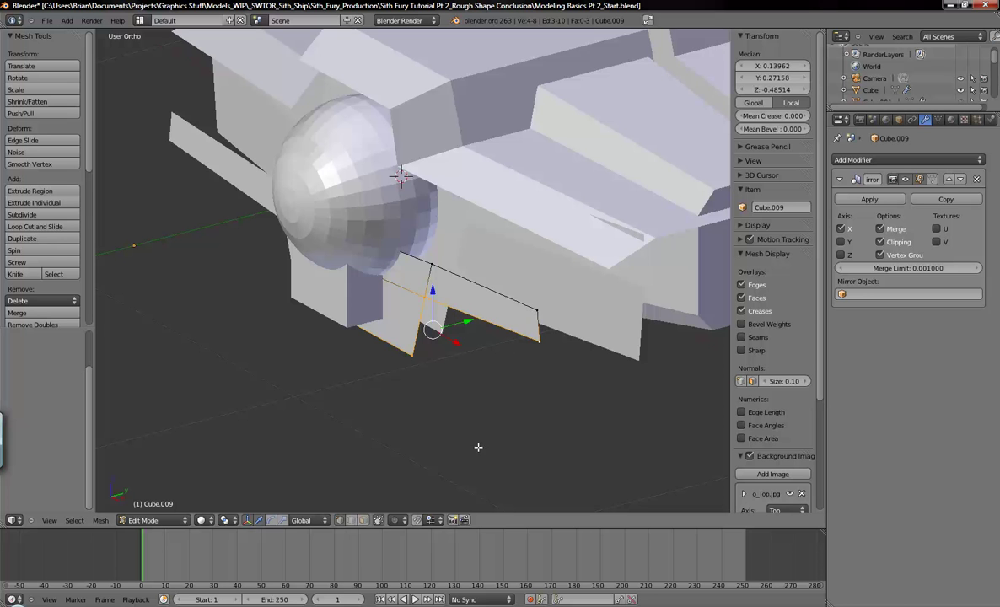
pyautogui.press('a')
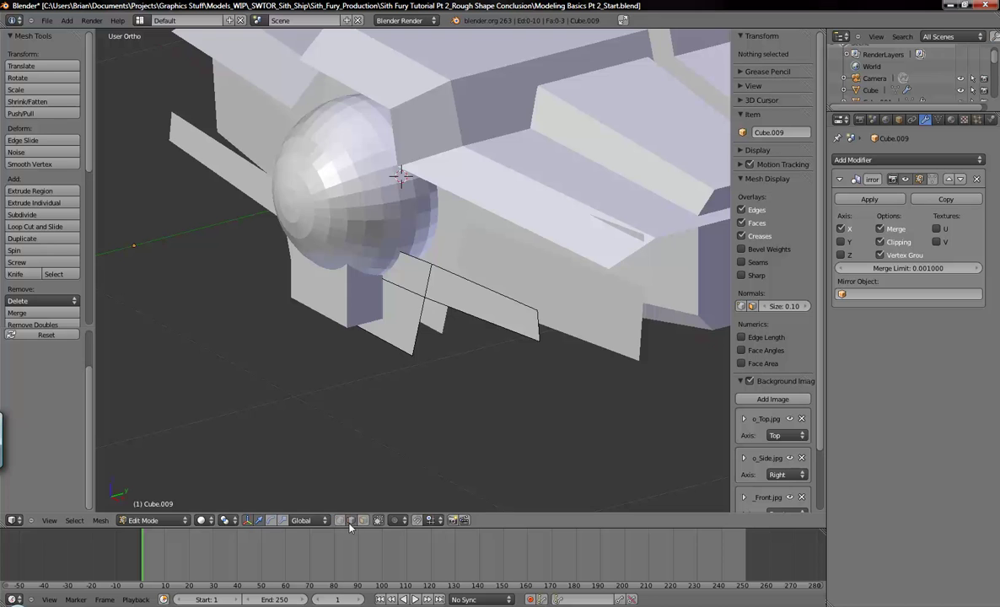
# - Select the bracket plate's outer boundary edges, including the side arm's edges, and extrude them backward along Y to give the bracket depth
pyautogui.moveTo(384, 350); pyautogui.dragTo(444, 299, button='middle')
pyautogui.rightClick(368, 386)
pyautogui.keyDown('shift'); pyautogui.rightClick(395, 306); pyautogui.keyUp('shift')
pyautogui.keyDown('shift'); pyautogui.rightClick(461, 222); pyautogui.keyUp('shift')
pyautogui.keyDown('shift'); pyautogui.rightClick(498, 235); pyautogui.keyUp('shift')
pyautogui.moveTo(518, 261); pyautogui.dragTo(511, 309, button='middle')
pyautogui.keyDown('shift'); pyautogui.rightClick(394, 250); pyautogui.keyUp('shift')
pyautogui.moveTo(430, 291); pyautogui.dragTo(460, 327, button='middle')
pyautogui.press('e')
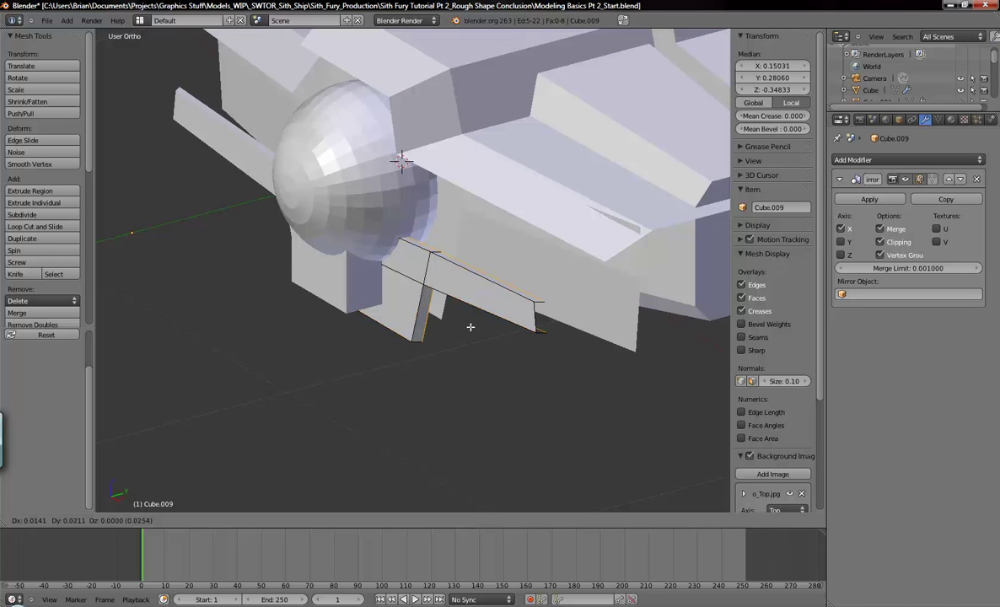
pyautogui.click(390, 284)
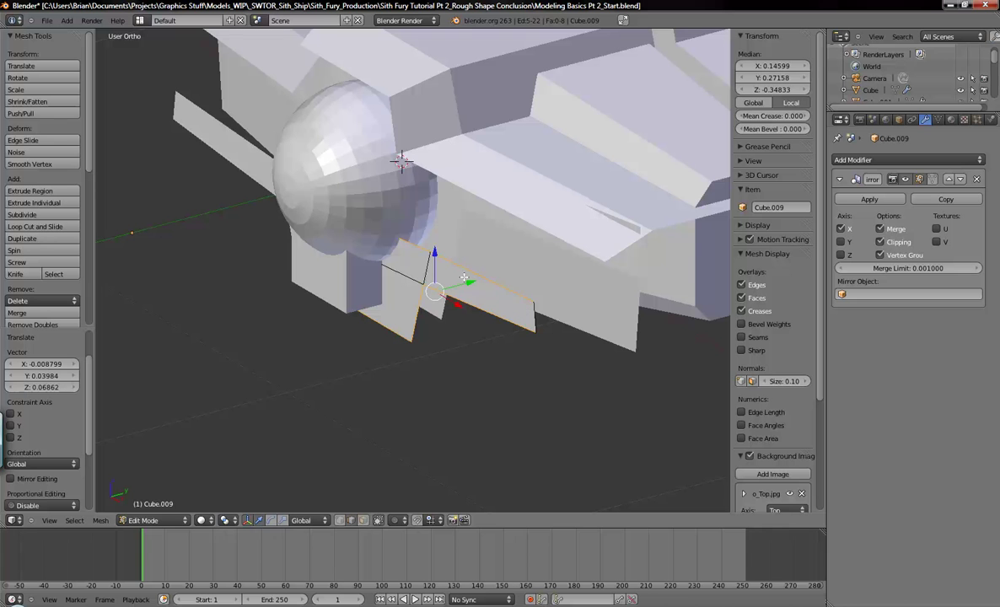
pyautogui.press('g')
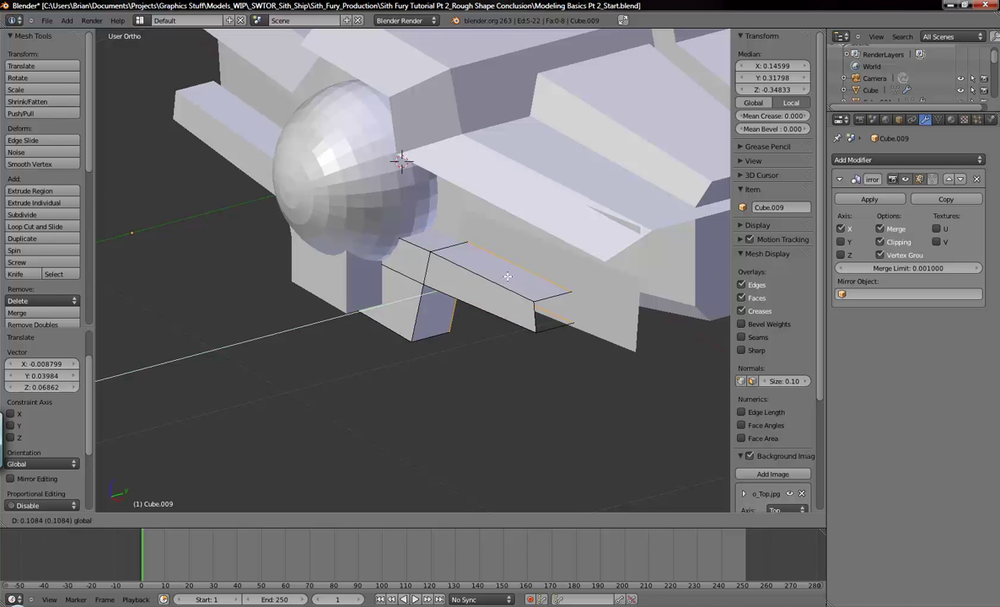
pyautogui.press('y')
pyautogui.click(514, 332)
# - Check the extruded bracket from underneath with its whole mesh selected and return to object mode
pyautogui.moveTo(514, 332); pyautogui.dragTo(545, 331, button='middle')
pyautogui.scroll(-3, 464, 338)
pyautogui.moveTo(537, 335); pyautogui.dragTo(608, 378)
pyautogui.moveTo(608, 378); pyautogui.dragTo(553, 321, button='middle')
pyautogui.press('a')
pyautogui.hotkey('ctrl', 'z')
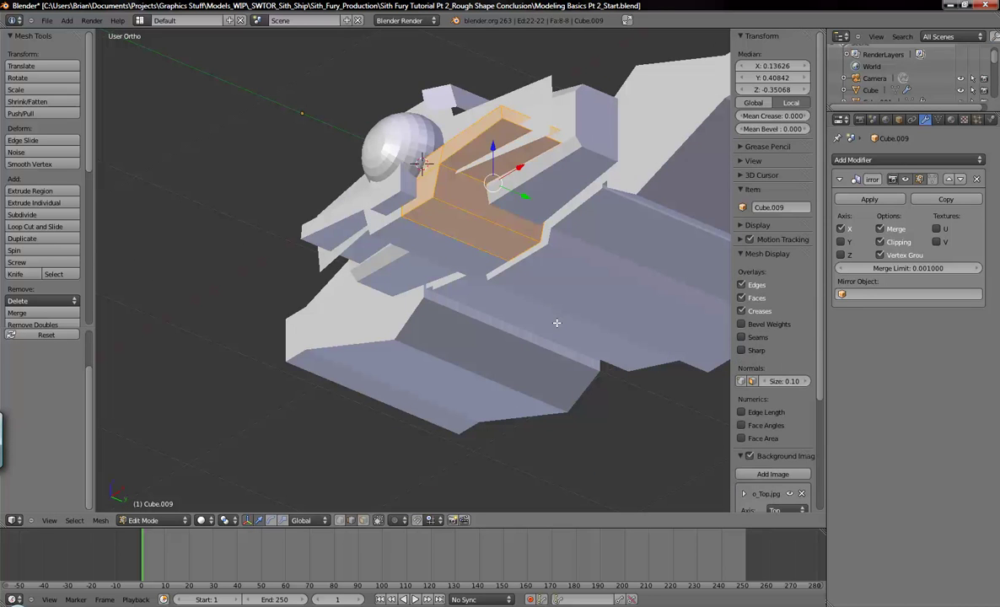
pyautogui.press('Tab')
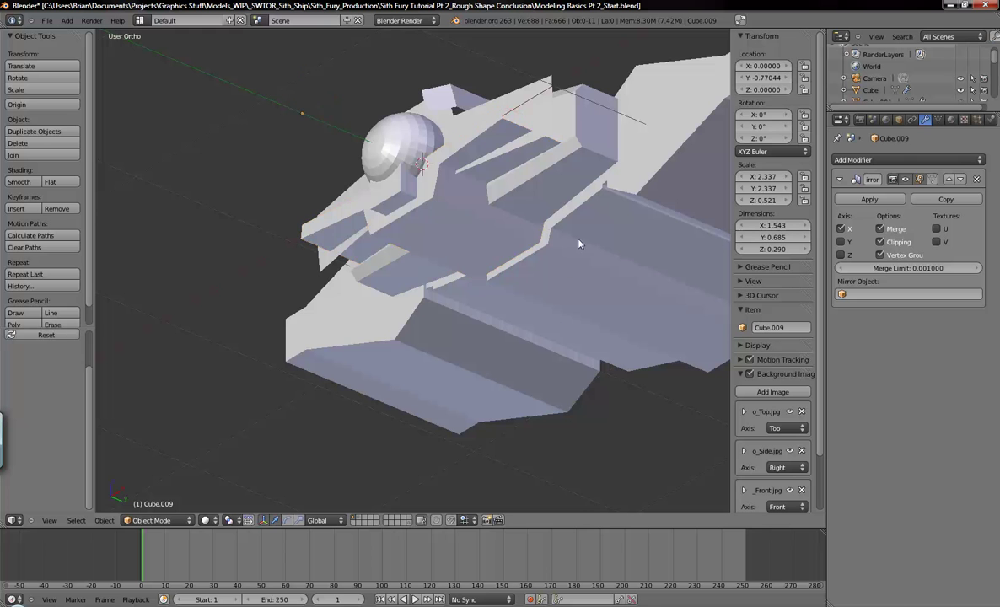
# - Show the whole ship in the bottom orthographic view with wireframe shading
pyautogui.press('ctrl+KP_7')
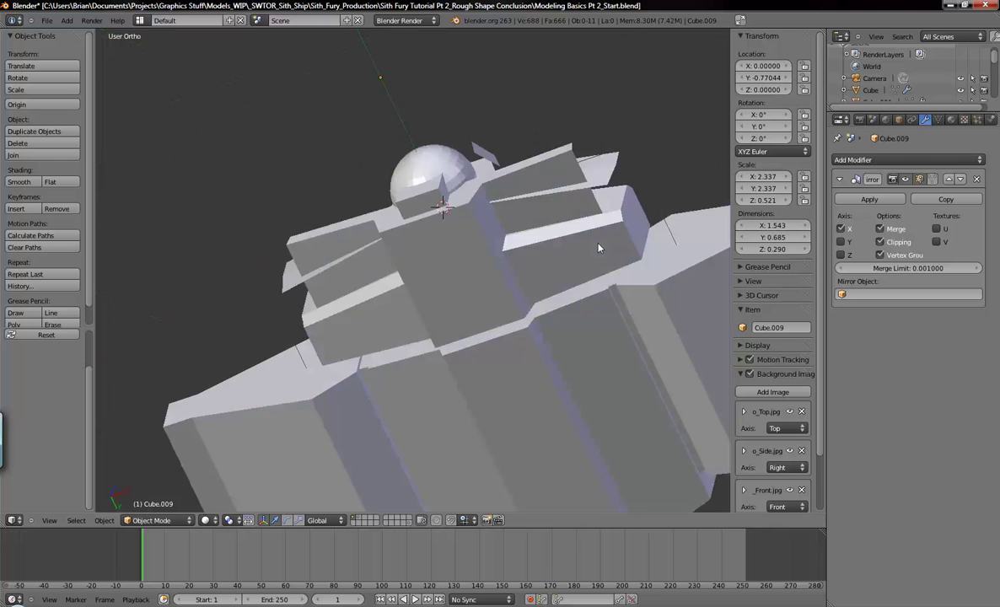
pyautogui.scroll(-4, 511, 281)
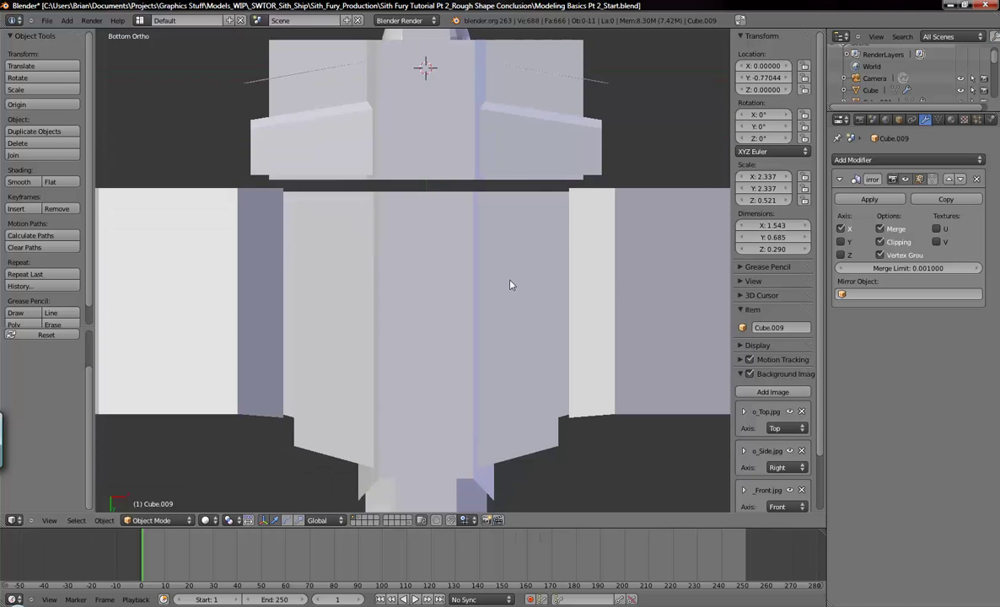
pyautogui.press('z')
pyautogui.keyDown('shift'); pyautogui.moveTo(591, 241); pyautogui.dragTo(538, 252, button='middle'); pyautogui.keyUp('shift')
pyautogui.scroll(-1, 770, 374)
pyautogui.scroll(-1, 776, 397)
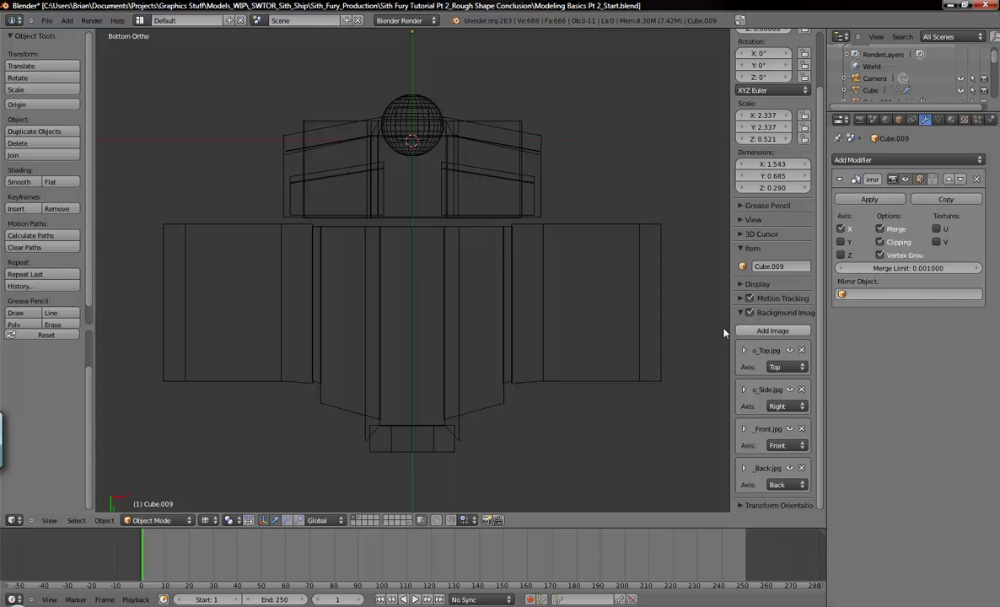
# - Add a new background image and load Ortho_Bottom.jpg into it from the Reference/Orthos folder
pyautogui.click(764, 332)
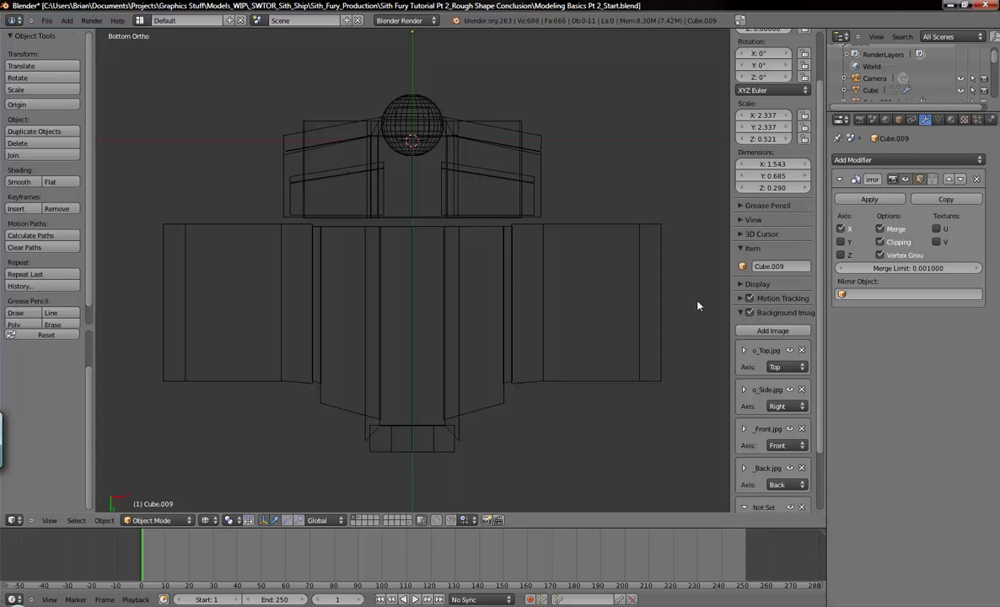
pyautogui.scroll(-3, 742, 380)
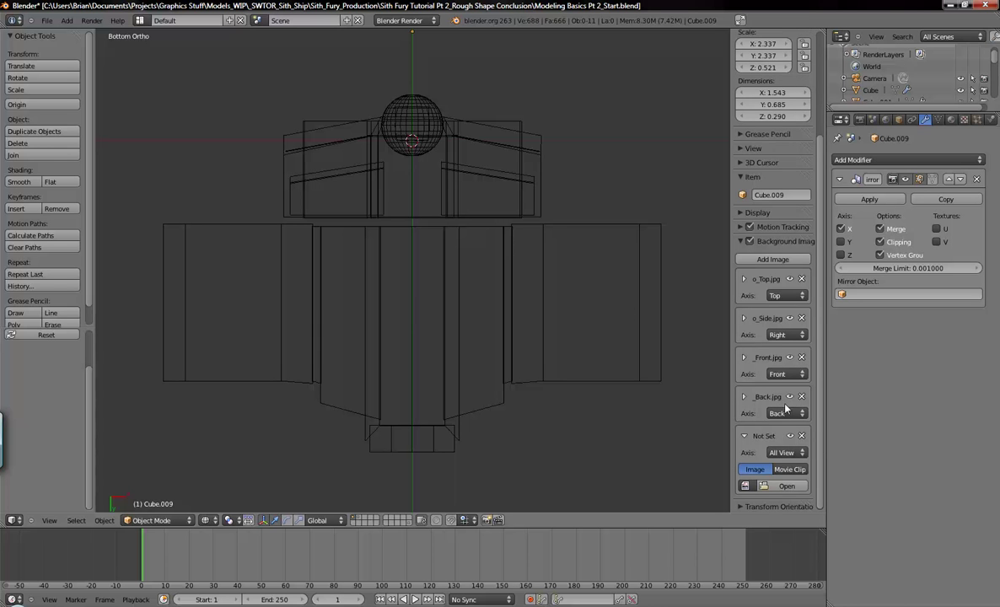
pyautogui.click(782, 486)
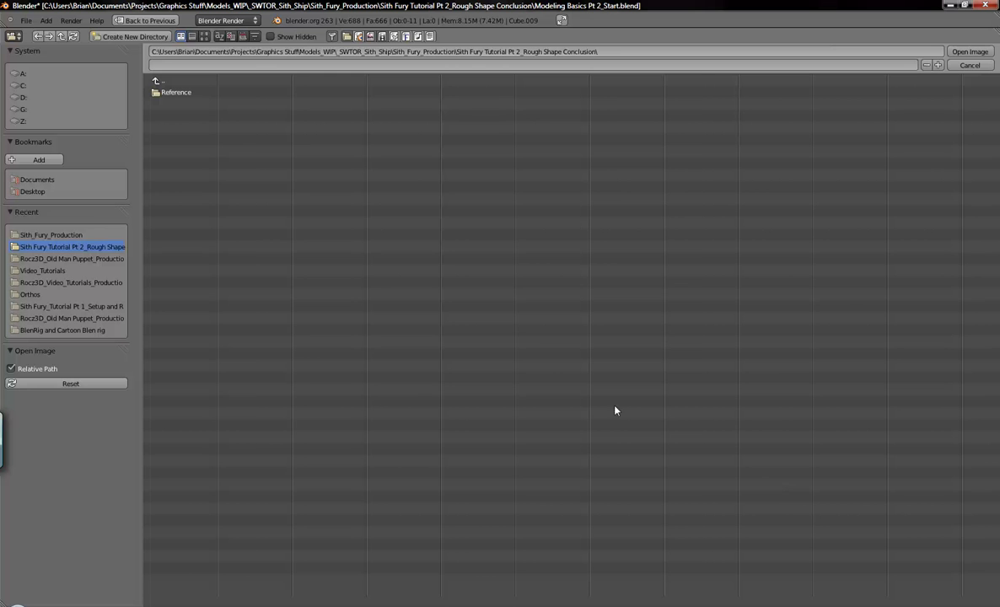
pyautogui.click(175, 93)
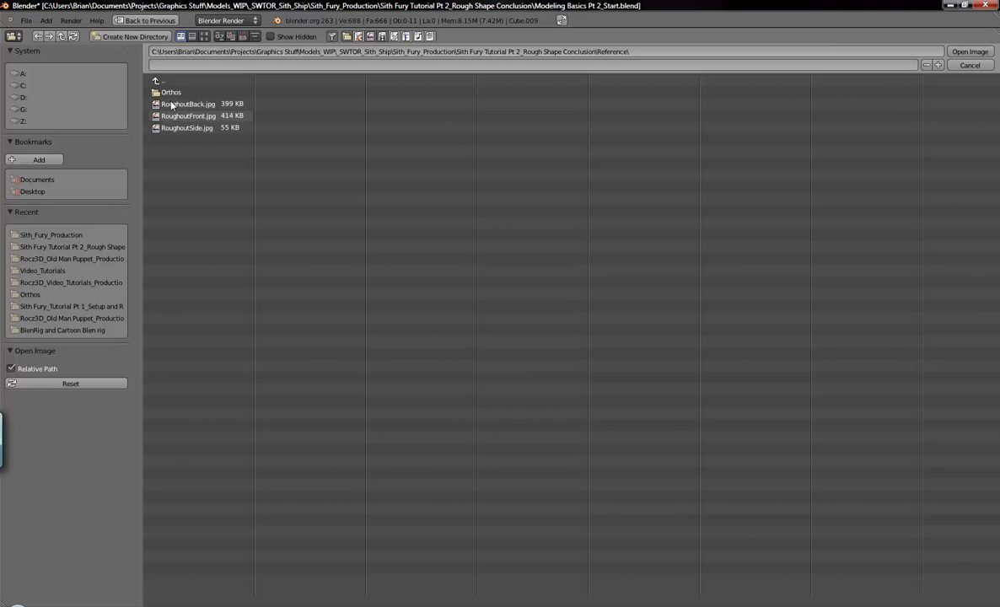
pyautogui.click(169, 92)
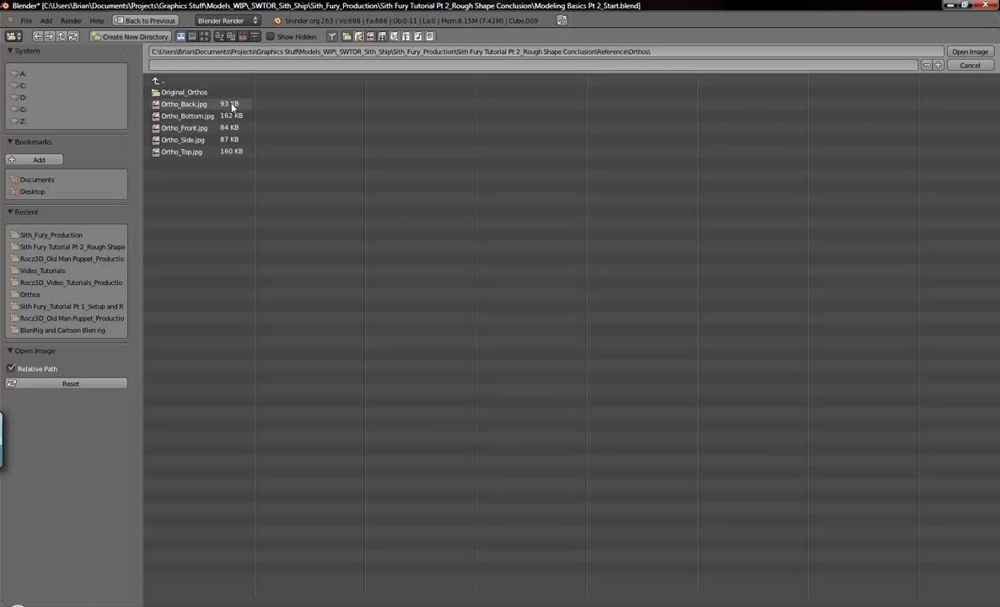
pyautogui.click(188, 116)
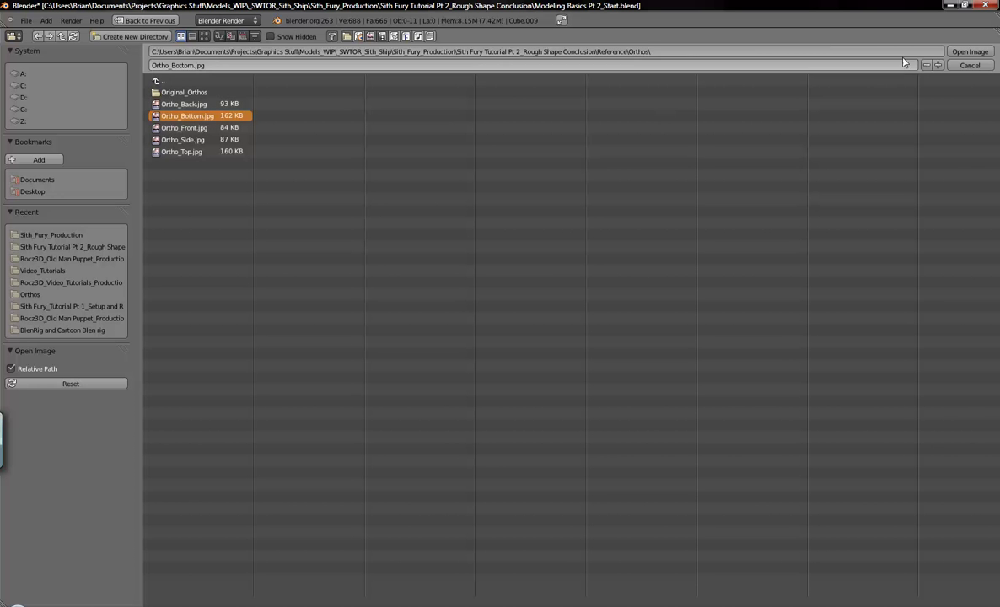
pyautogui.click(970, 52)
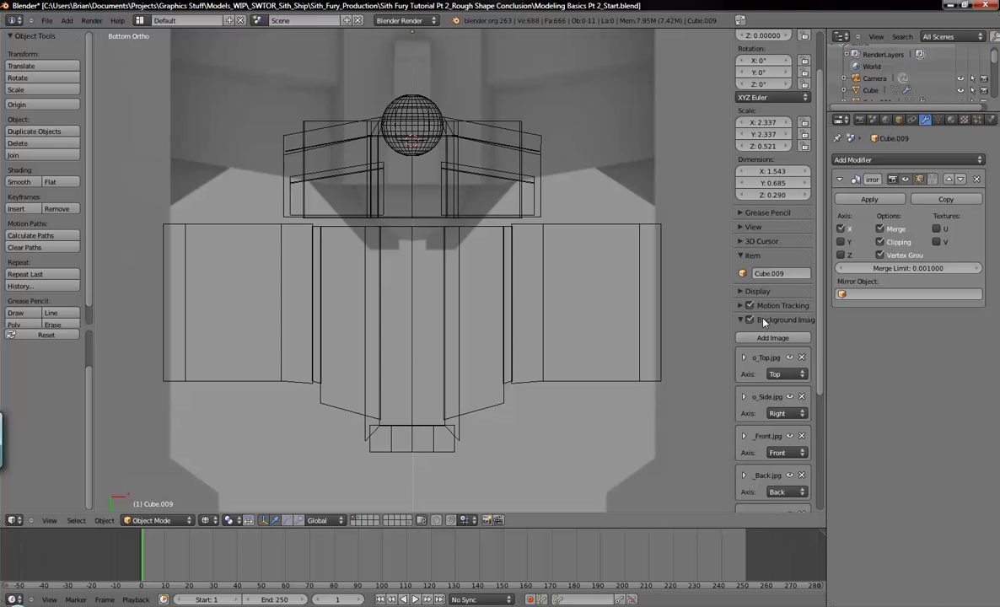
# - Assign the Ortho_Bottom background image to the Bottom axis and set its size to 2.5
pyautogui.scroll(-4, 770, 472)
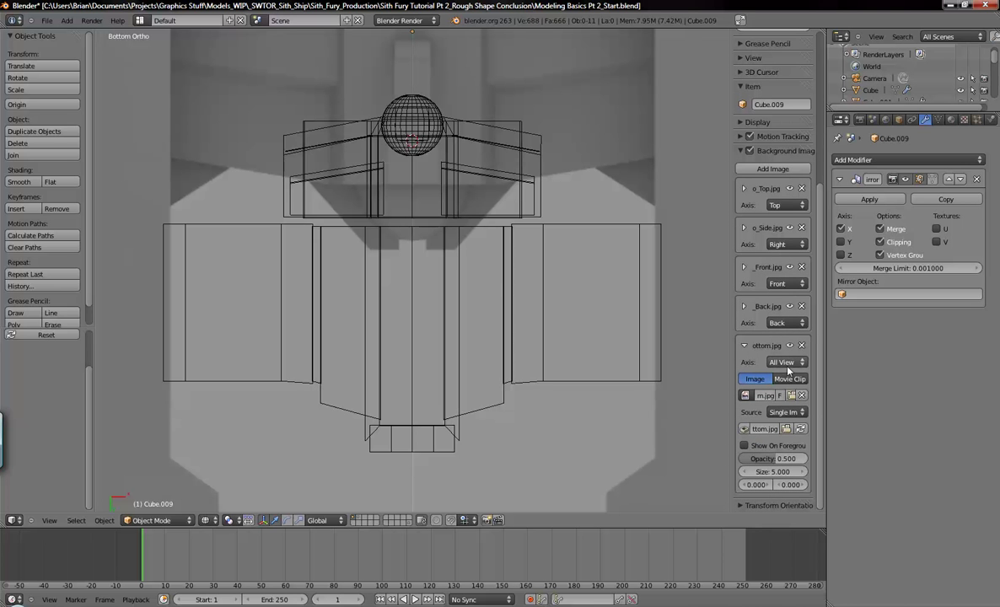
pyautogui.click(780, 365)
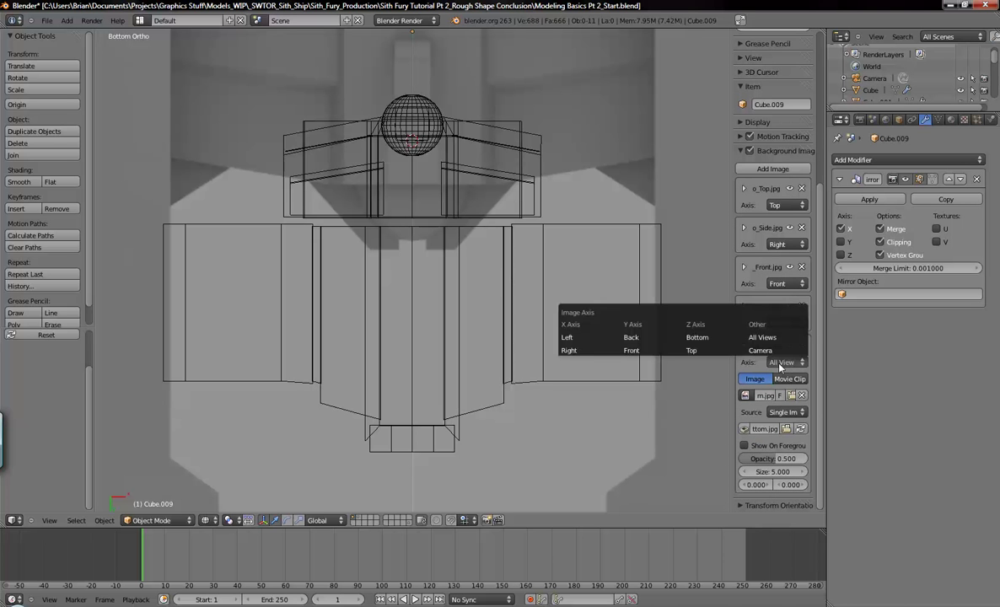
pyautogui.click(697, 338)
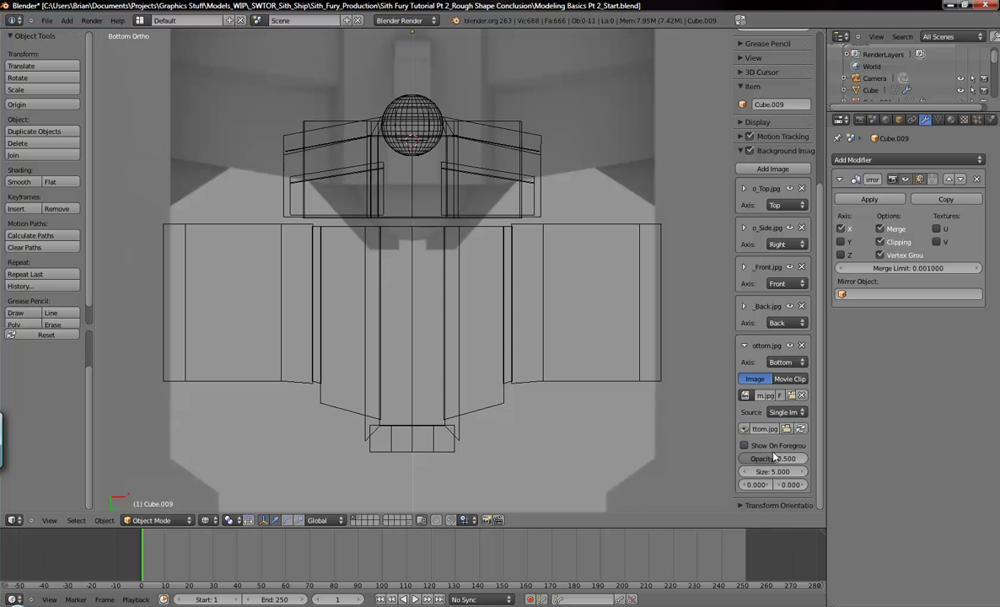
pyautogui.scroll(-7, 498, 346)
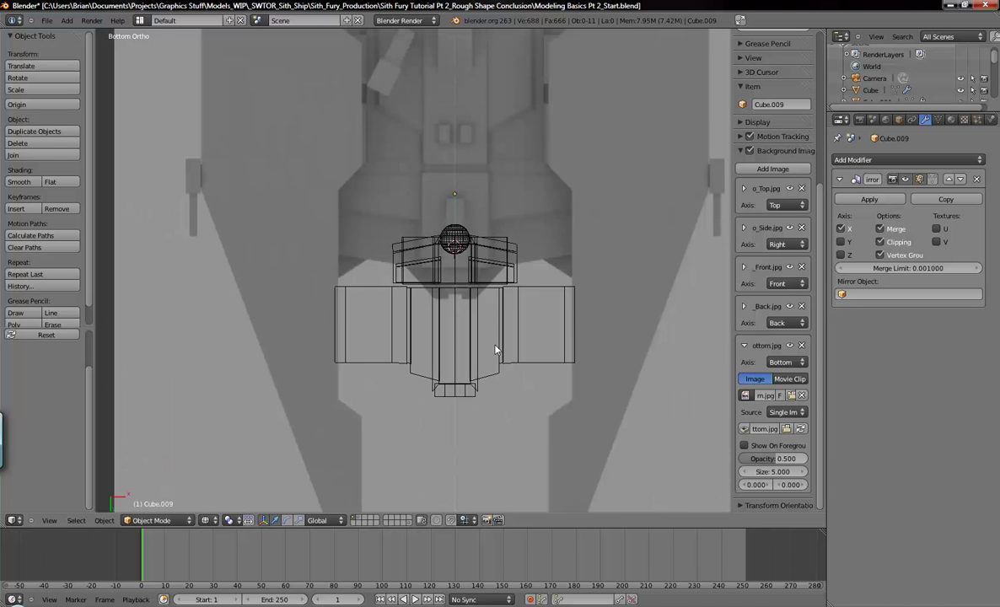
pyautogui.scroll(3, 506, 350)
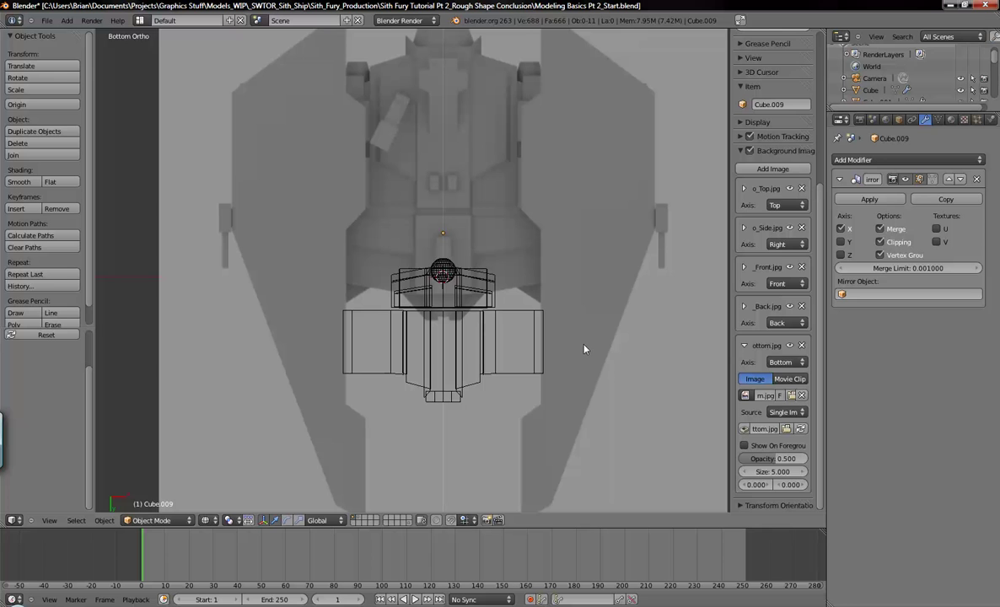
pyautogui.scroll(-2, 585, 348)
pyautogui.scroll(2, 562, 358)
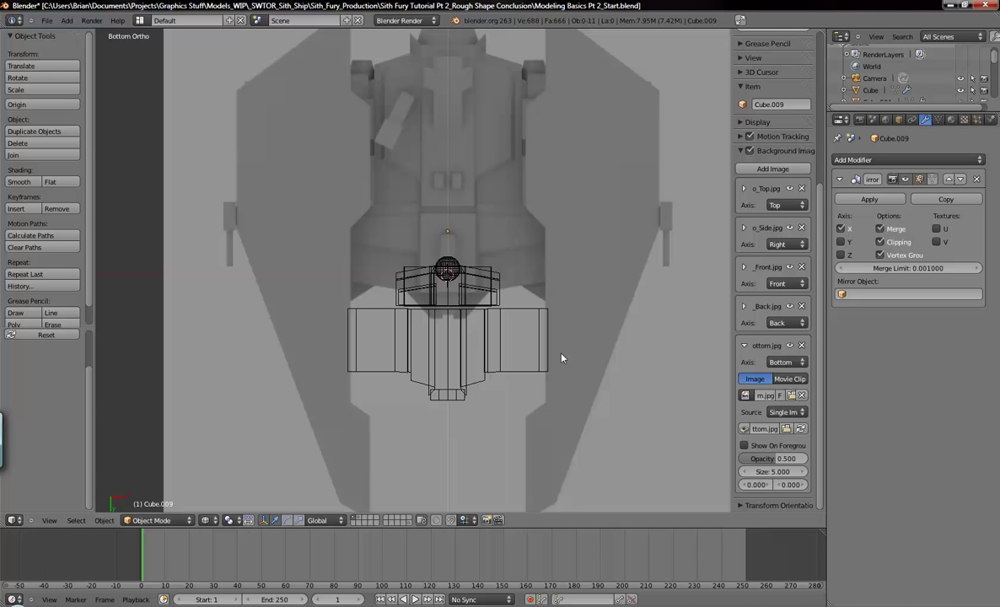
pyautogui.click(770, 474)
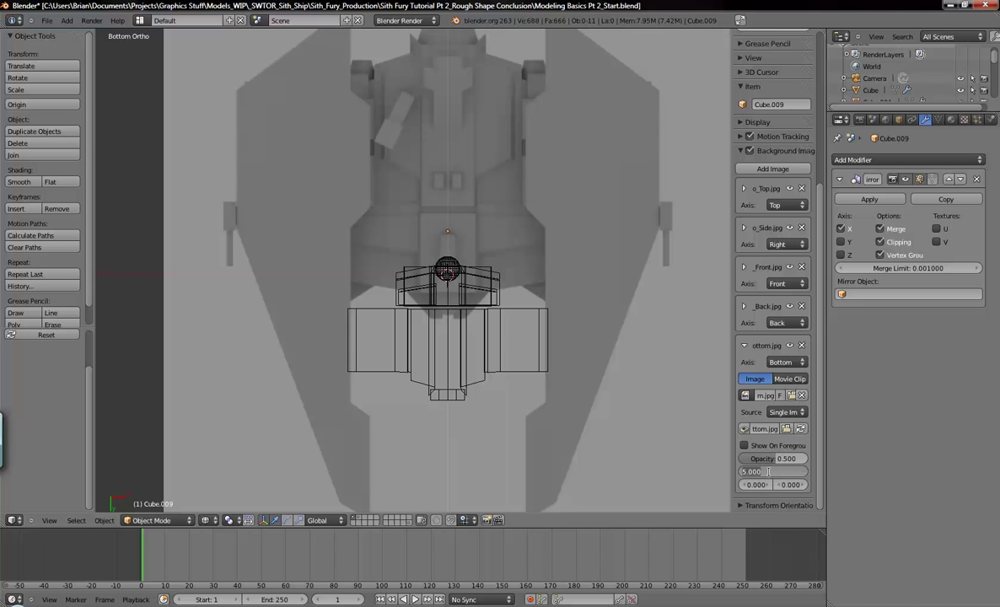
pyautogui.write('2.5')
pyautogui.press('Return')
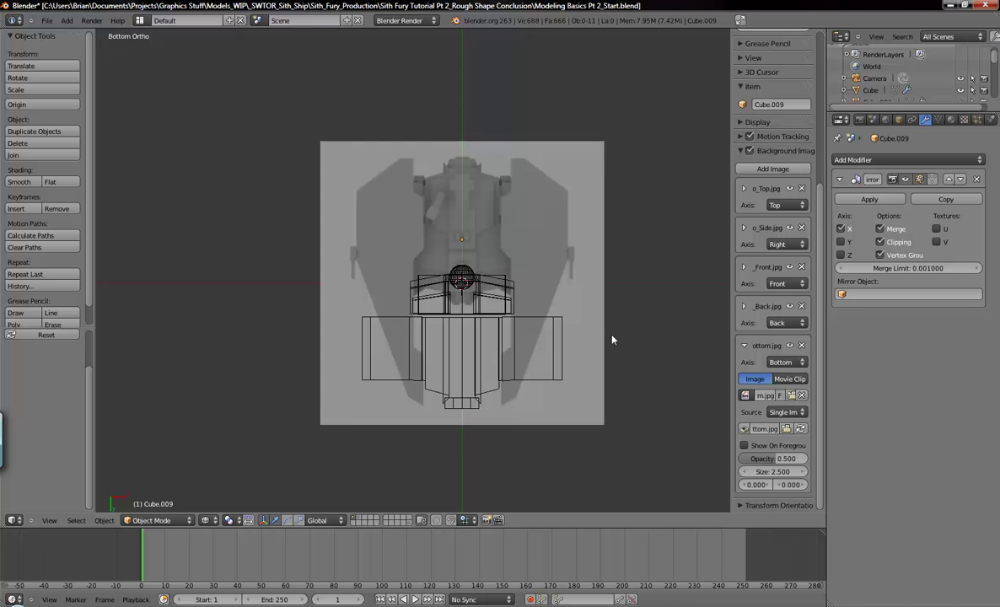
# - Compare the model's alignment with the reference images in the top and bottom orthographic views
pyautogui.press('KP_7')
pyautogui.scroll(1, 565, 314)
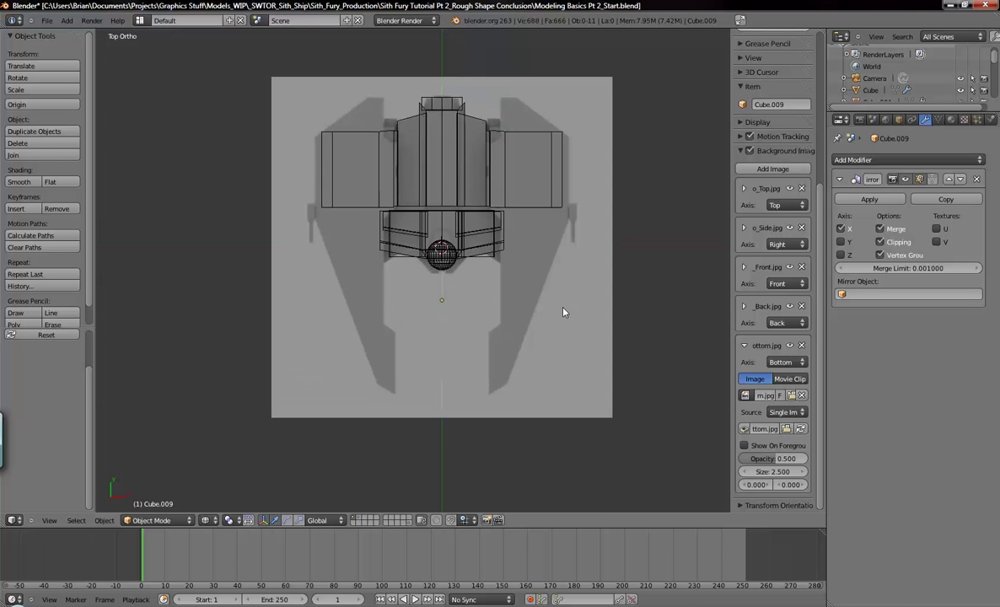
pyautogui.keyDown('shift'); pyautogui.moveTo(508, 274); pyautogui.dragTo(535, 305, button='middle'); pyautogui.keyUp('shift')
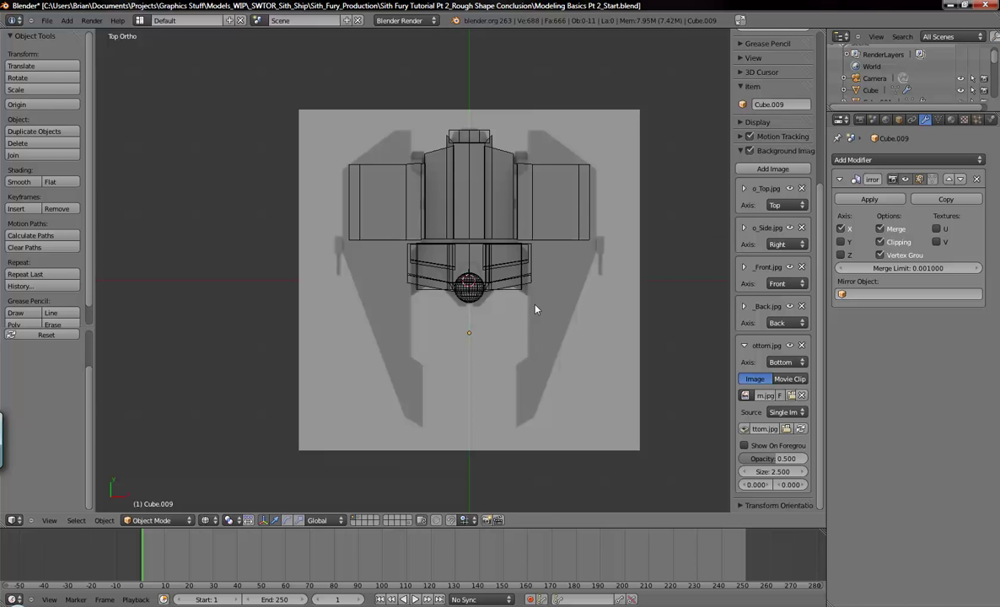
pyautogui.press('ctrl+KP_7')
pyautogui.press('ctrl+KP_6')
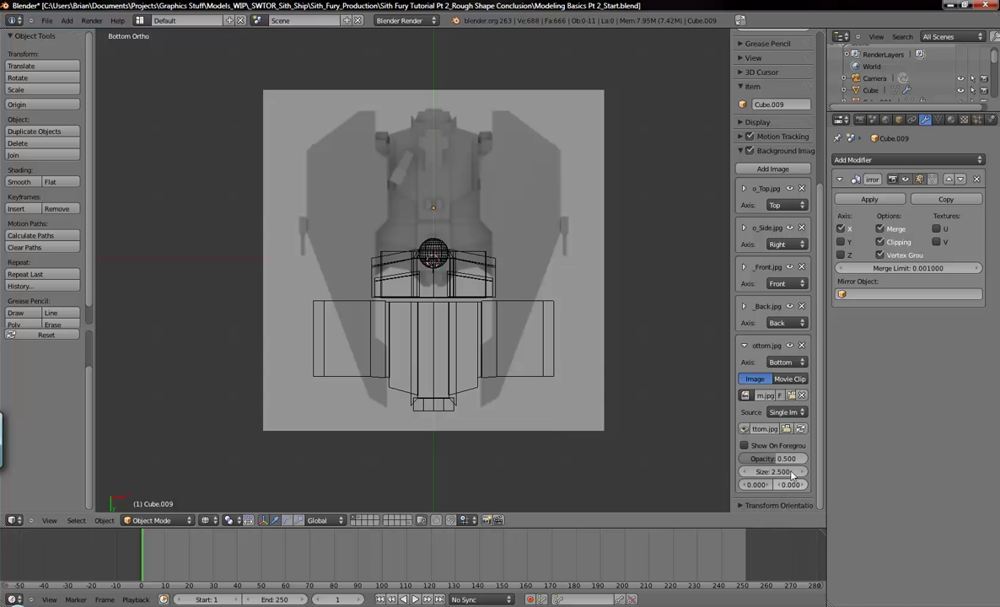
# - Lower the bottom reference image's opacity to 0.429 and set its axis to Bottom again
pyautogui.moveTo(772, 460); pyautogui.dragTo(763, 466)
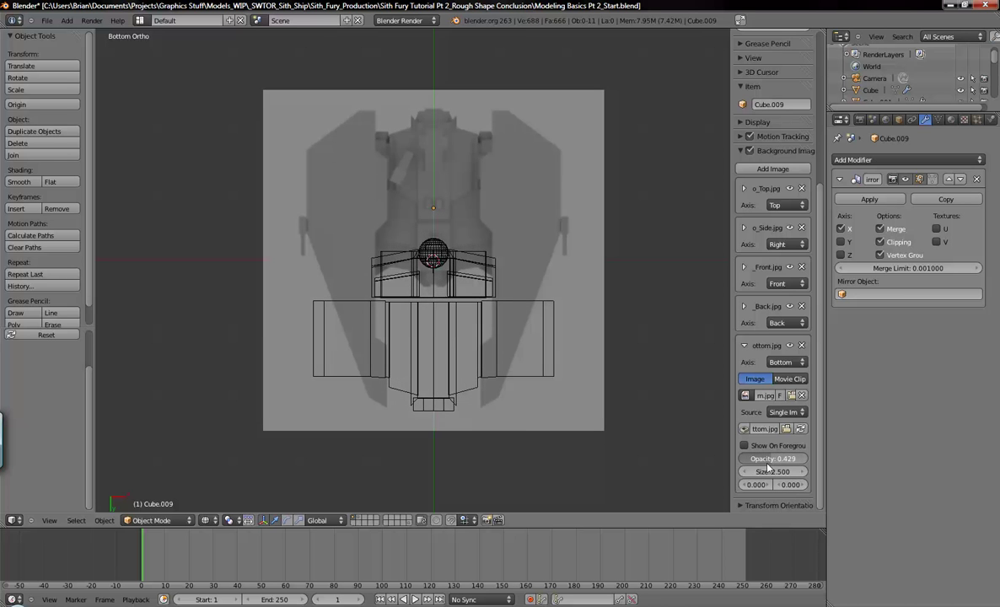
pyautogui.click(781, 362)
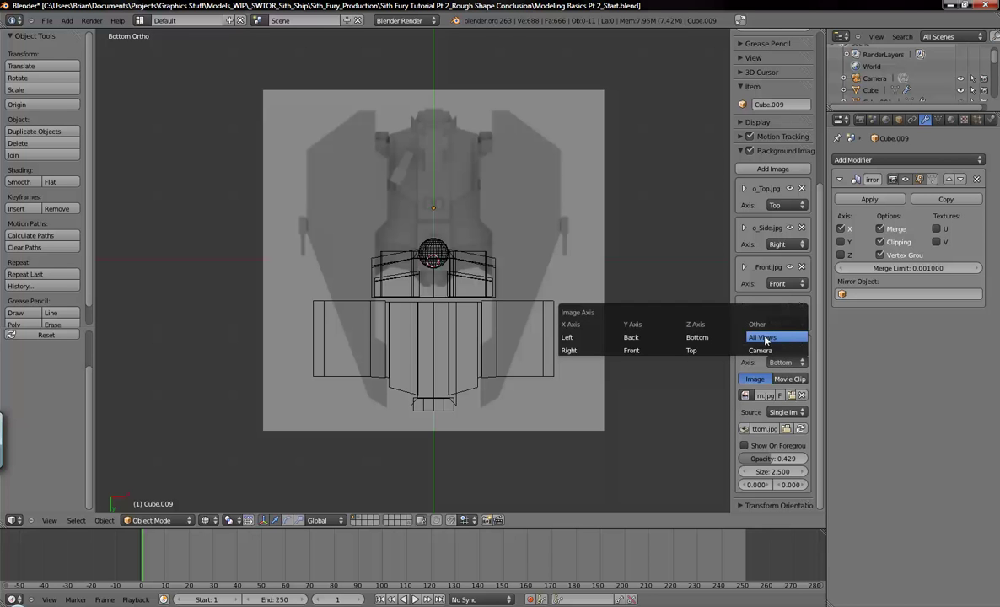
pyautogui.click(698, 337)
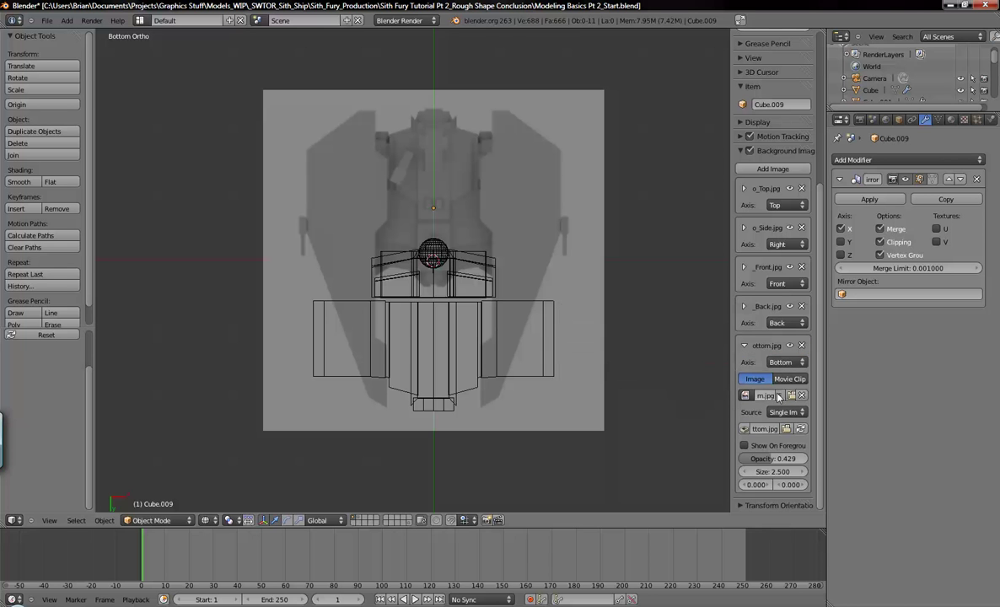
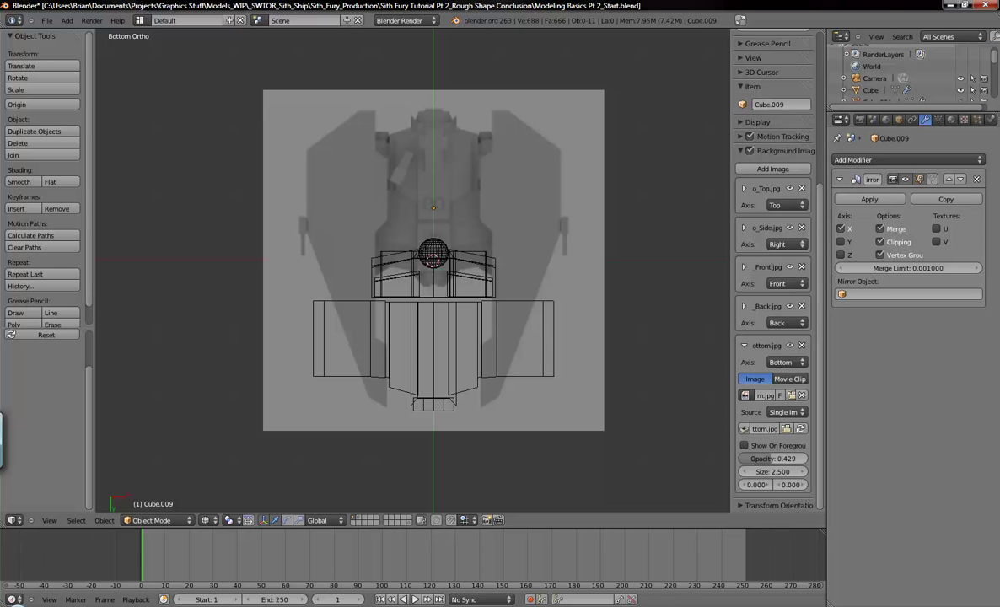
# - Remove the Ortho_Bottom reference from the background images
pyautogui.scroll(-1, 774, 338)
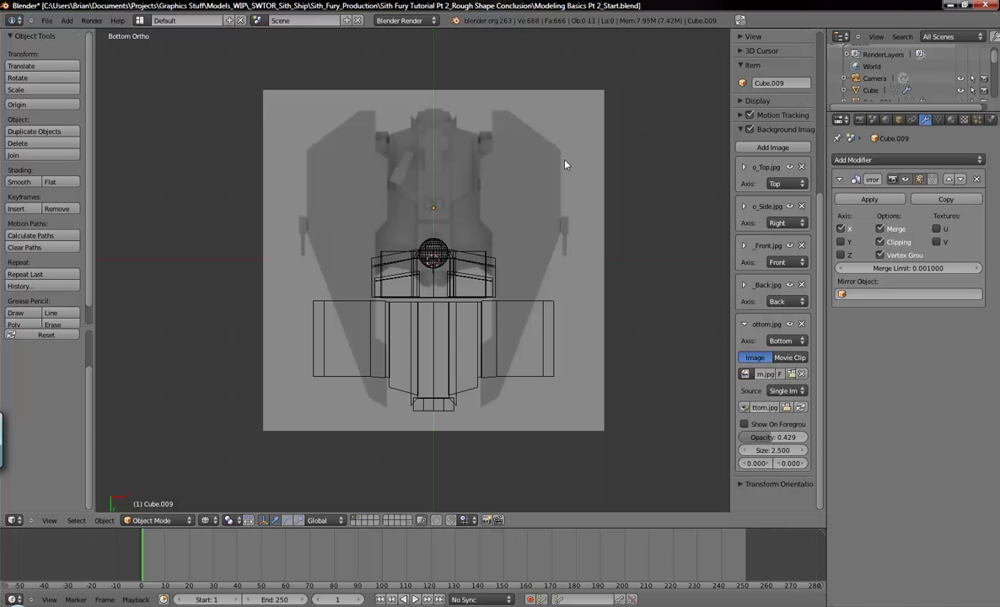
pyautogui.click(802, 324)
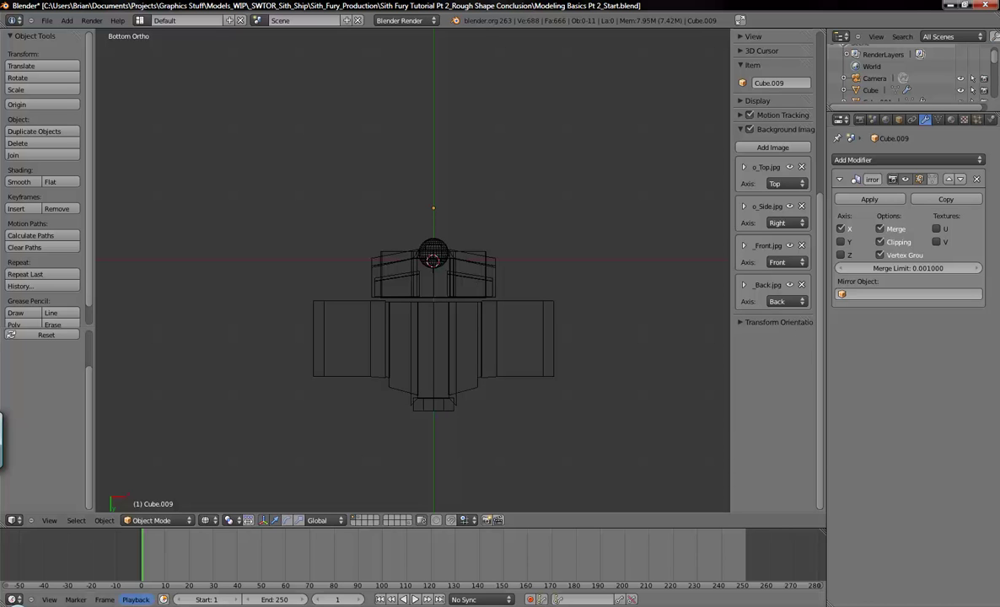
# - Switch to the Reference folder in the file explorer, open Ortho_Bottom from Orthos in Windows Photo Gallery, and rotate it 180 degrees
pyautogui.click(136, 605)
pyautogui.doubleClick(477, 148)
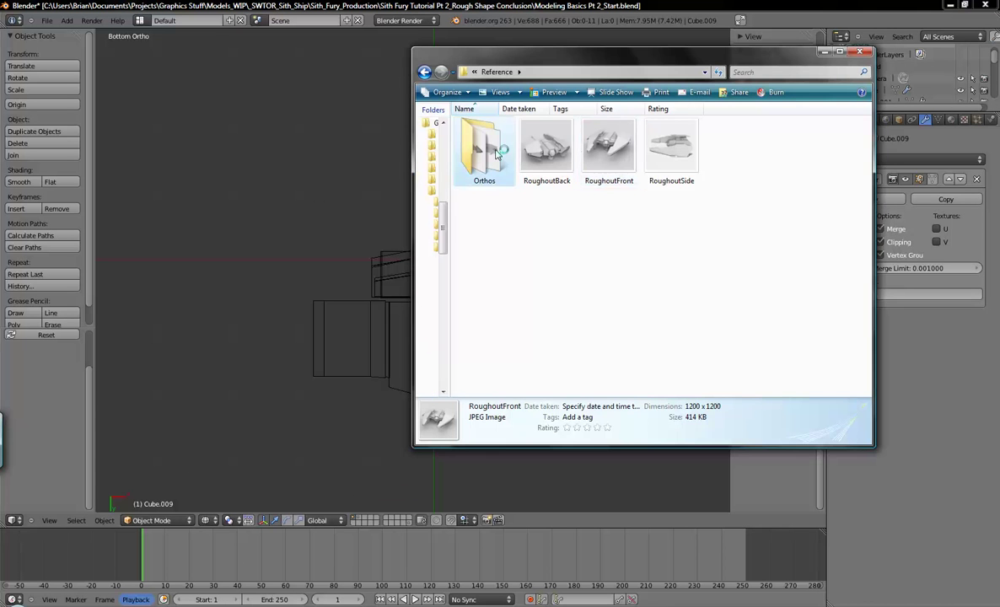
pyautogui.click(796, 147)
pyautogui.doubleClick(606, 145)
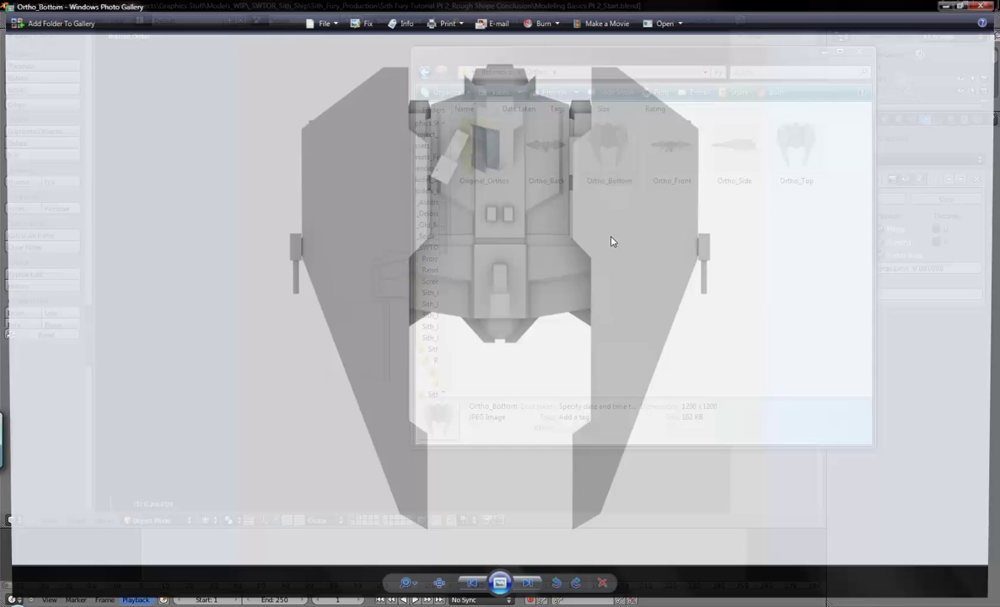
pyautogui.click(557, 591)
pyautogui.click(557, 591)
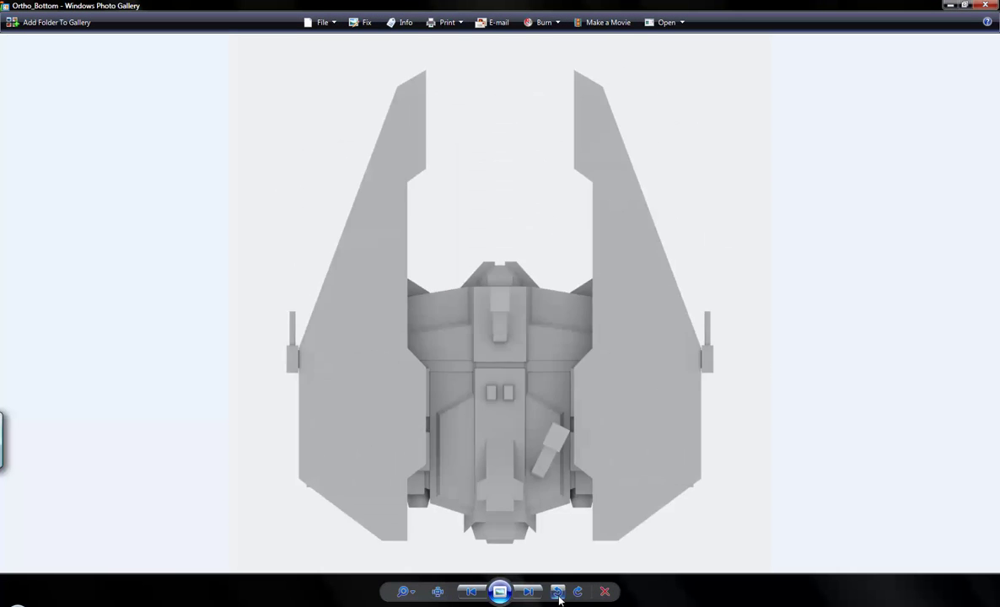
# - Close the photo viewer, return to Blender and load the rotated Ortho_Bottom image as a new background image
pyautogui.click(985, 5)
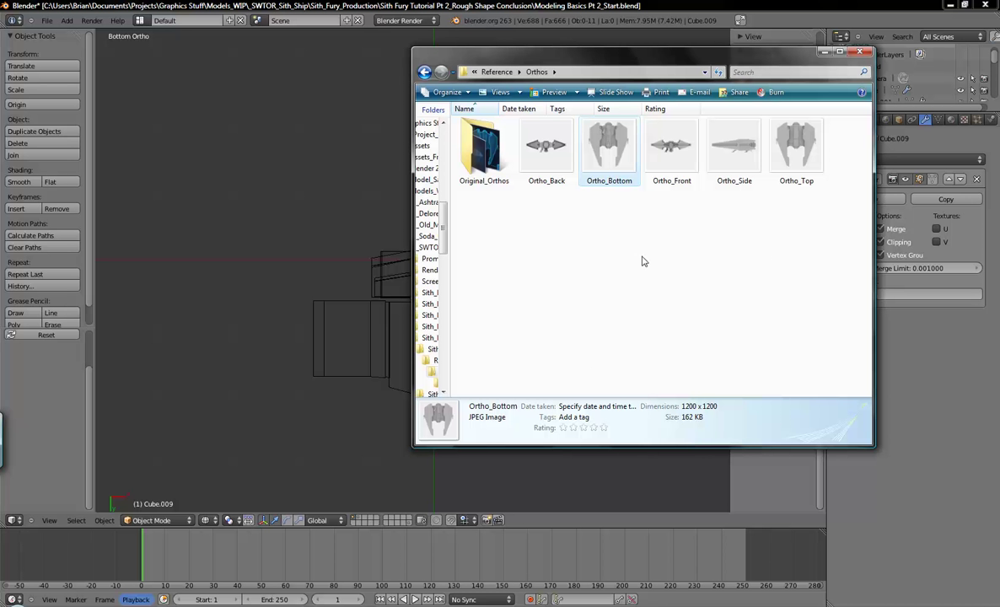
pyautogui.click(693, 5)
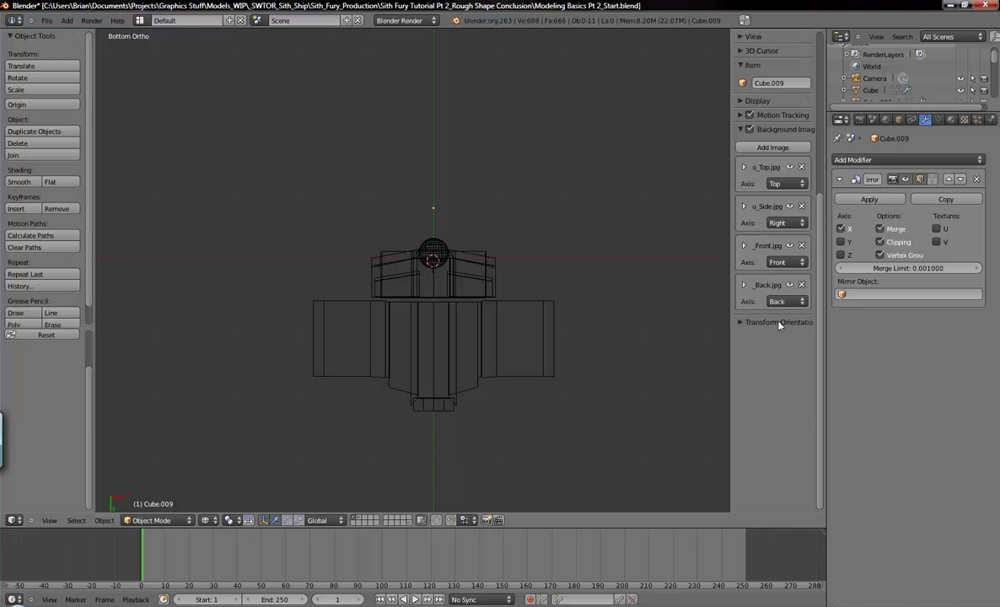
pyautogui.click(772, 147)
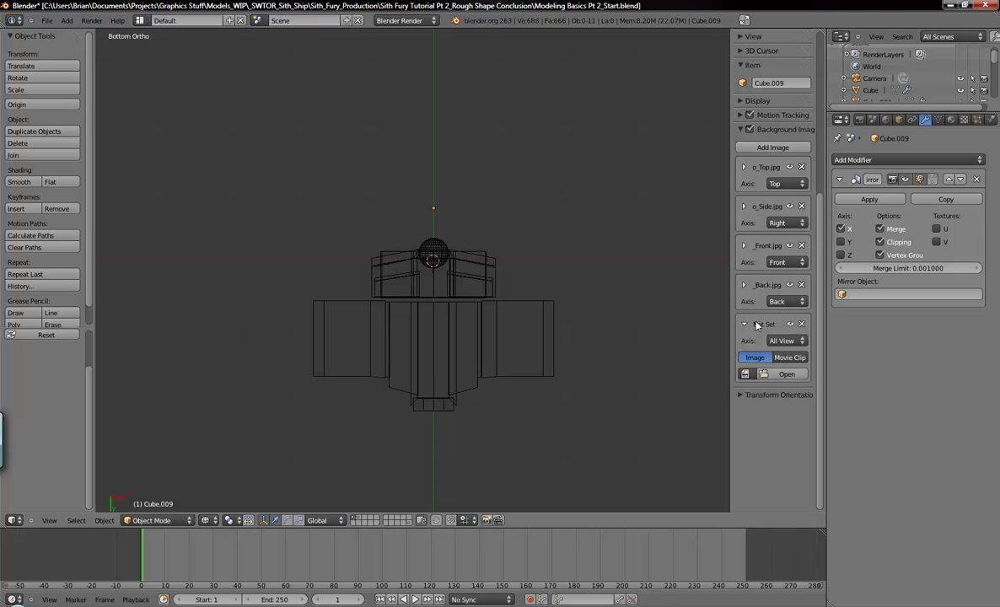
pyautogui.click(784, 373)
pyautogui.doubleClick(190, 92)
pyautogui.click(186, 103)
pyautogui.doubleClick(181, 91)
pyautogui.doubleClick(187, 115)
# - Set the new bottom reference image's size to 2.5
pyautogui.keyDown('shift'); pyautogui.moveTo(592, 354); pyautogui.dragTo(584, 310, button='middle'); pyautogui.keyUp('shift')
pyautogui.scroll(-3, 780, 446)
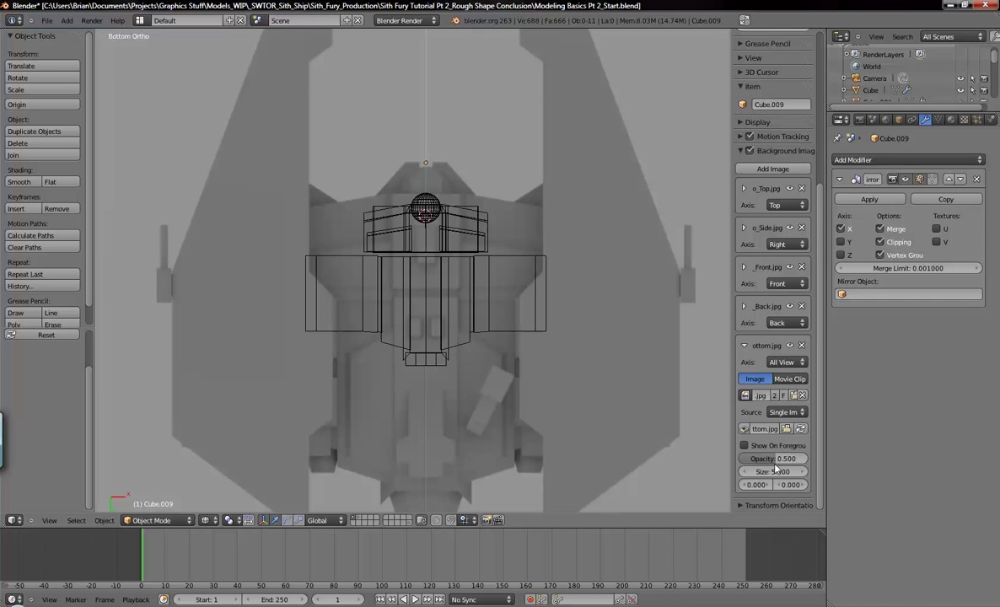
pyautogui.click(774, 473)
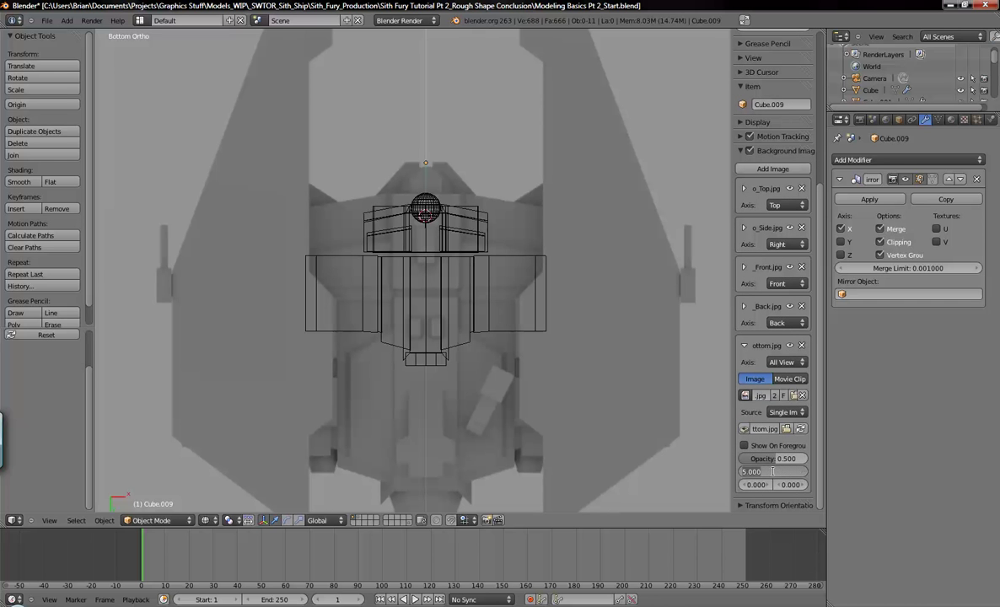
pyautogui.write('2.5')
pyautogui.press('Return')
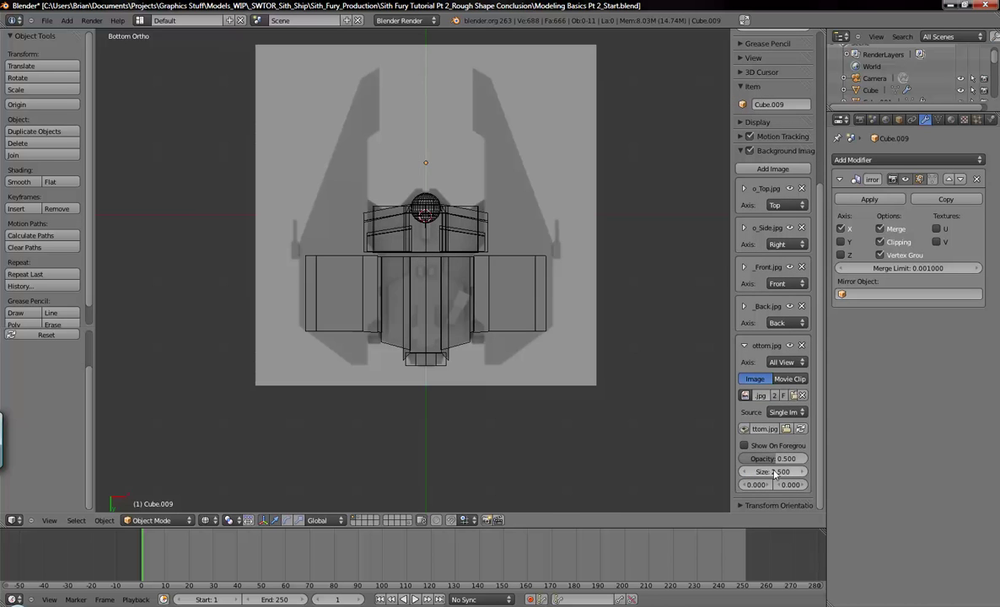
# - Examine how the wireframe hull, nose and rear section line up with the bottom reference image
pyautogui.keyDown('shift'); pyautogui.moveTo(535, 346); pyautogui.dragTo(538, 416, button='middle'); pyautogui.keyUp('shift')
pyautogui.scroll(1, 538, 417)
pyautogui.scroll(5, 538, 416)
pyautogui.keyDown('shift'); pyautogui.moveTo(280, 93); pyautogui.dragTo(537, 323, button='middle'); pyautogui.keyUp('shift')
pyautogui.scroll(1, 481, 266)
pyautogui.scroll(2, 522, 306)
pyautogui.keyDown('shift'); pyautogui.moveTo(484, 283); pyautogui.dragTo(493, 151, button='middle'); pyautogui.keyUp('shift')
pyautogui.keyDown('shift'); pyautogui.scroll(-10, 498, 103); pyautogui.keyUp('shift')
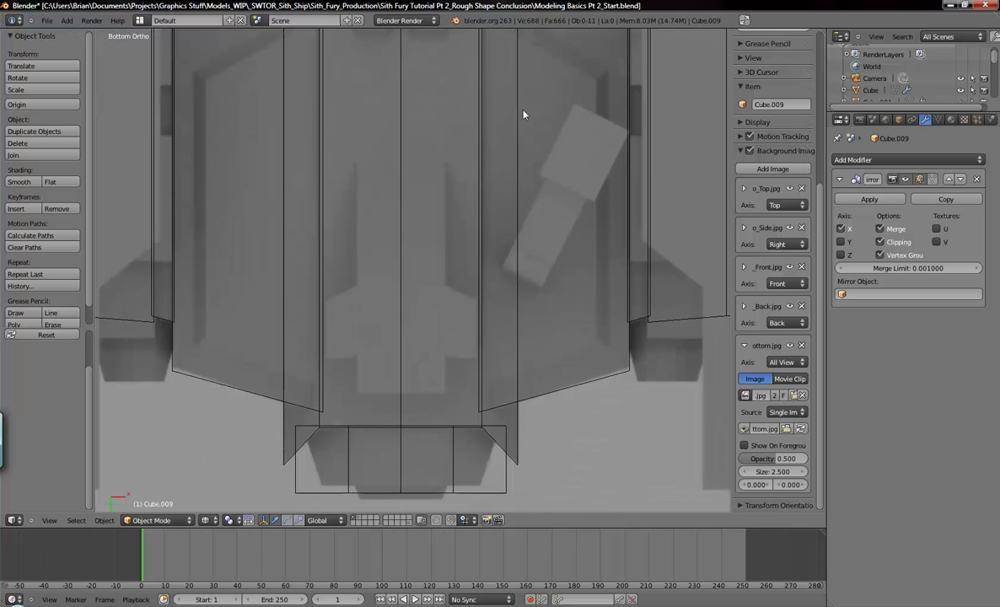
pyautogui.keyDown('shift'); pyautogui.scroll(4, 534, 80); pyautogui.keyUp('shift')
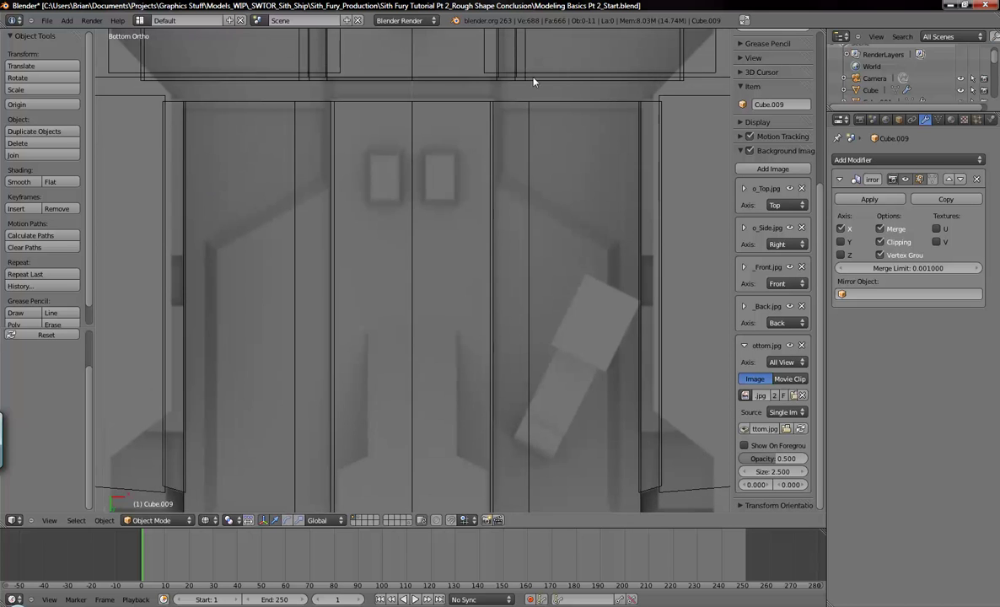
pyautogui.keyDown('shift'); pyautogui.scroll(-4, 547, 45); pyautogui.keyUp('shift')
pyautogui.scroll(-1, 544, 312)
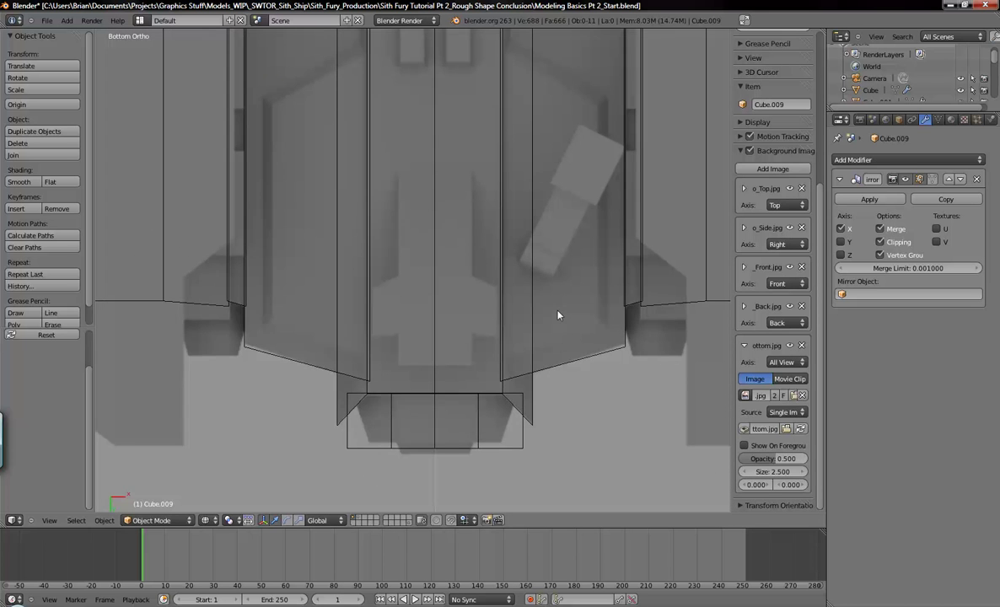
pyautogui.keyDown('shift'); pyautogui.scroll(8, 573, 228); pyautogui.keyUp('shift')
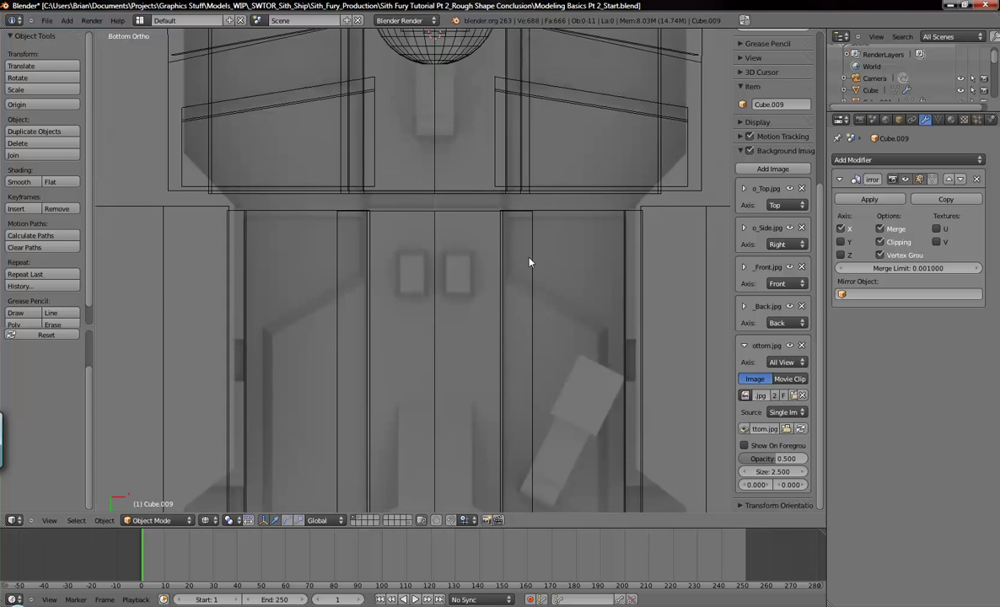
pyautogui.click(747, 488)
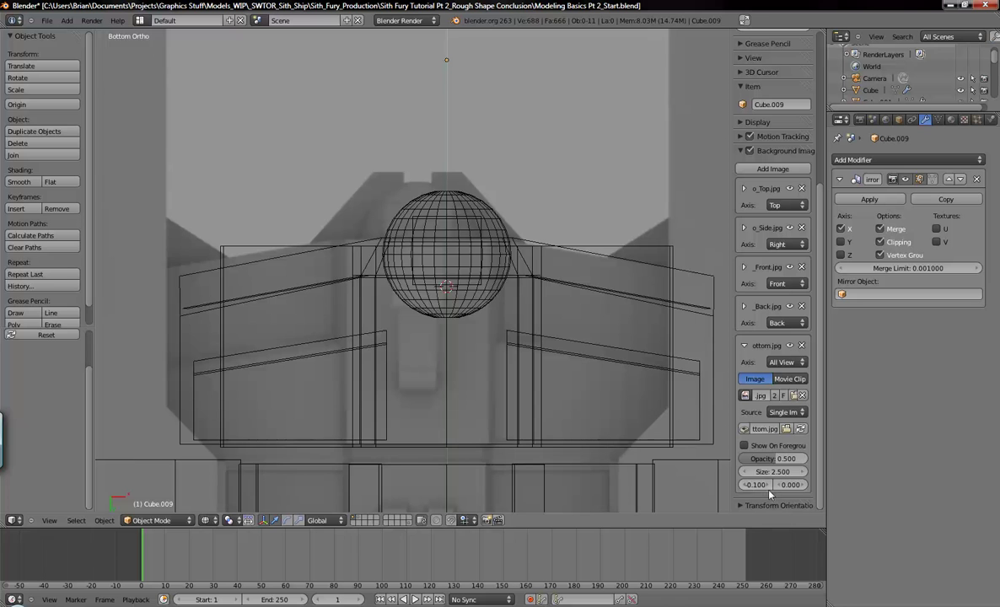
pyautogui.click(760, 486)
pyautogui.write('0')
pyautogui.press('Return')
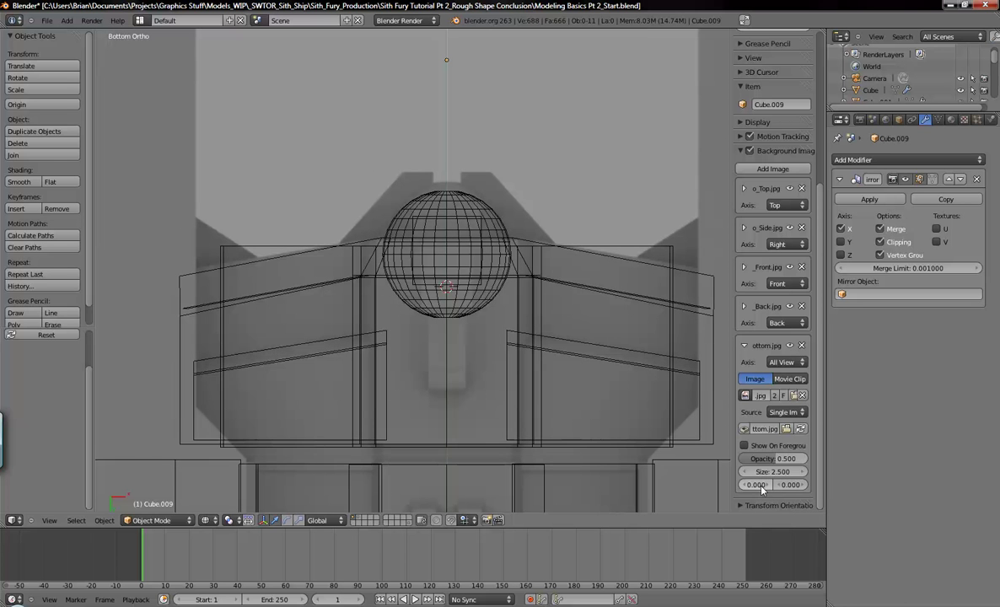
# - Try Y offsets of 0.1, 0.02 and 0.05 for the bottom reference image
pyautogui.click(804, 487)
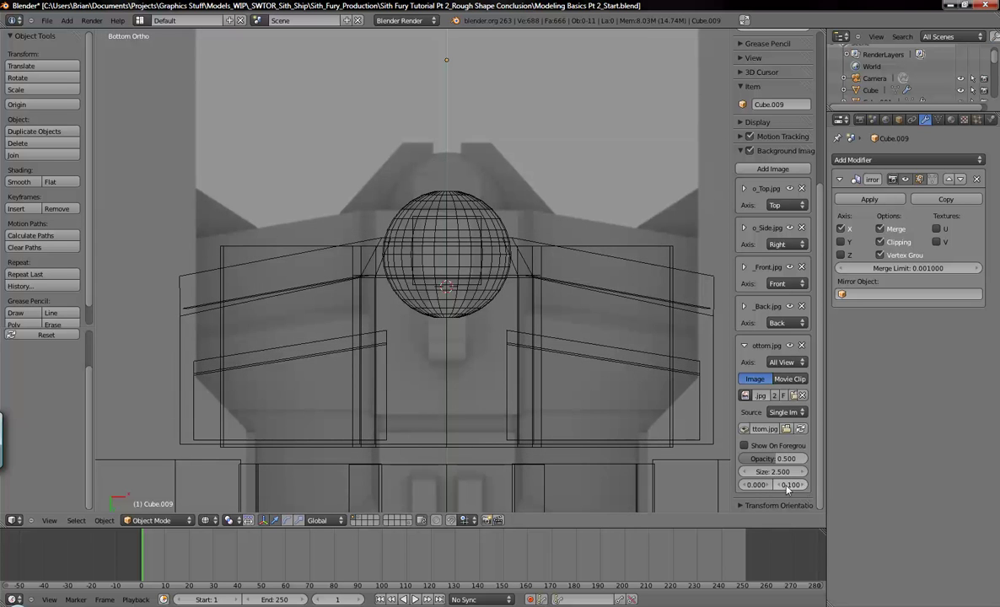
pyautogui.click(789, 484)
pyautogui.write('02')
pyautogui.press('Return')
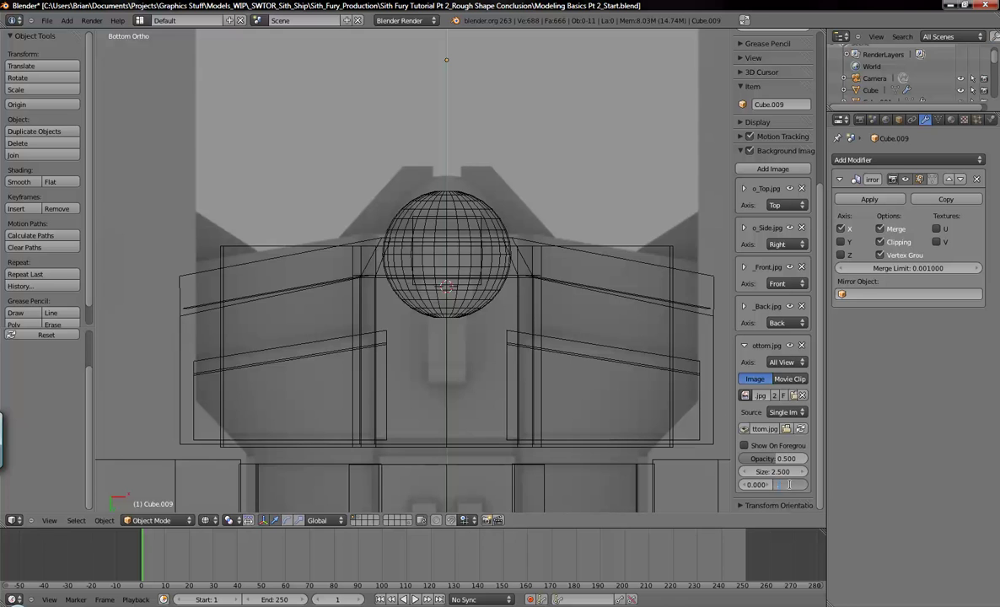
pyautogui.press('Return')
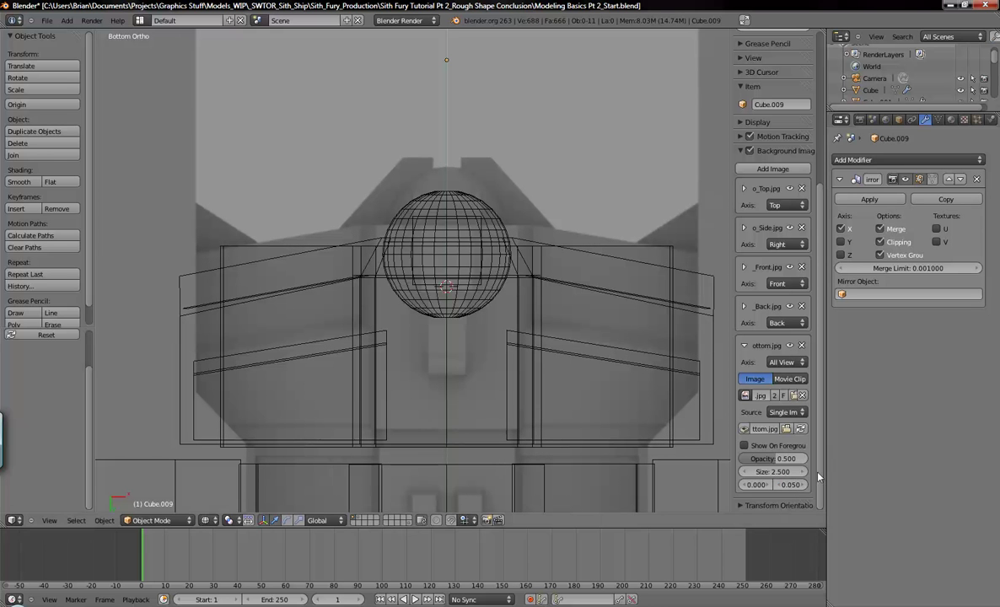
# - Try Y offsets of -0.02 and -0.025 for the bottom reference image
pyautogui.click(787, 486)
pyautogui.press('Return')
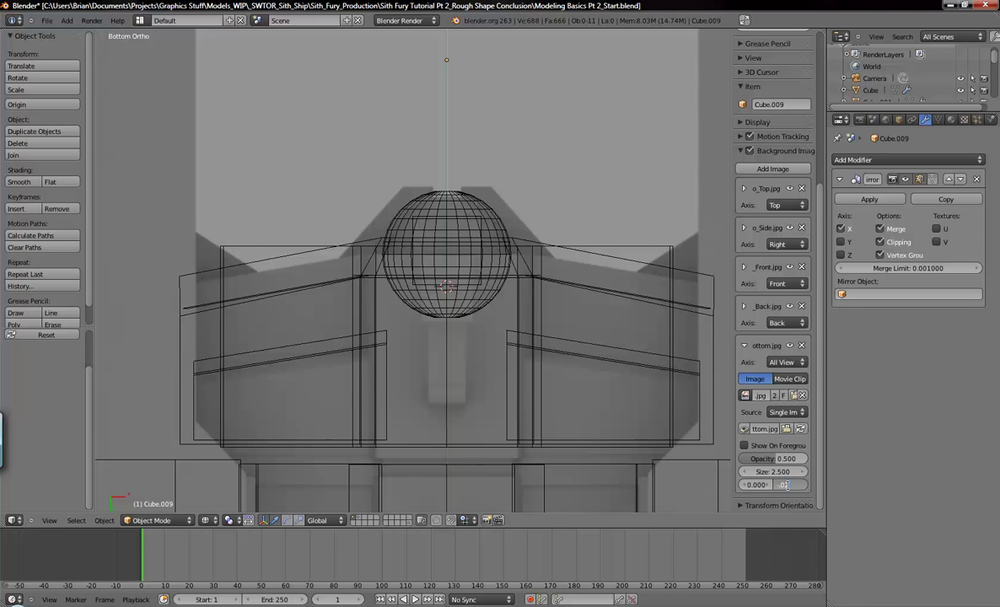
pyautogui.press('Return')
pyautogui.keyDown('shift'); pyautogui.moveTo(548, 280); pyautogui.dragTo(527, 274, button='middle'); pyautogui.keyUp('shift')
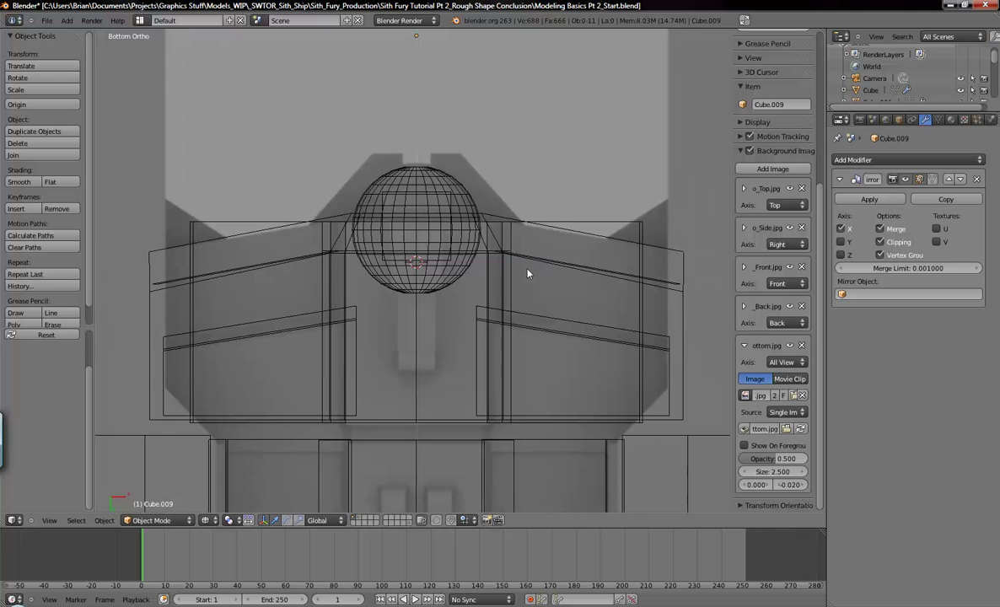
pyautogui.click(790, 486)
pyautogui.press('BackSpace')
pyautogui.write('-0.025')
pyautogui.press('Return')
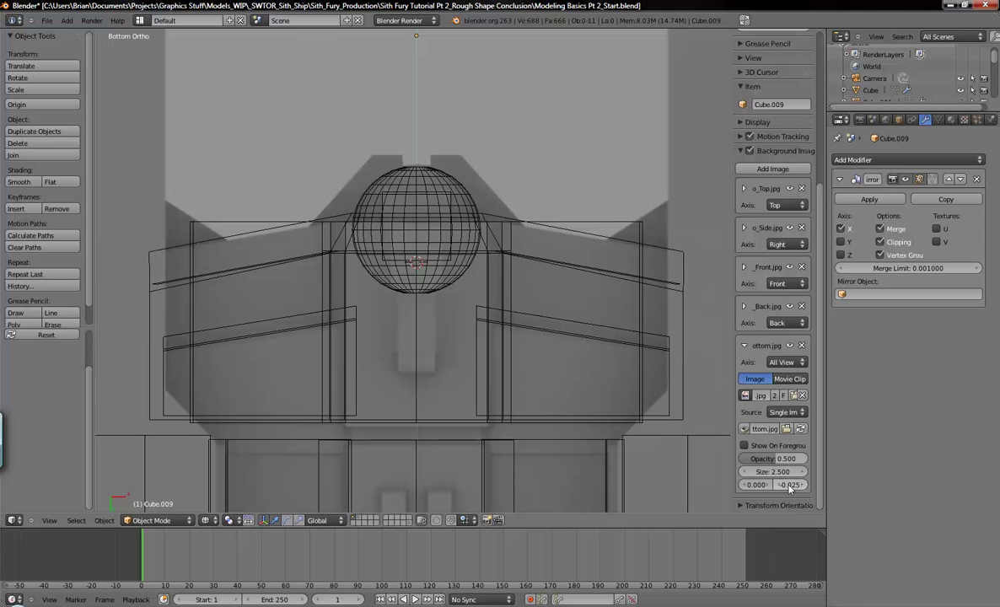
# - Set the bottom reference image's Y offset to -0.015
pyautogui.click(791, 485)
pyautogui.press('BackSpace')
pyautogui.write('-0.015')
pyautogui.press('Return')
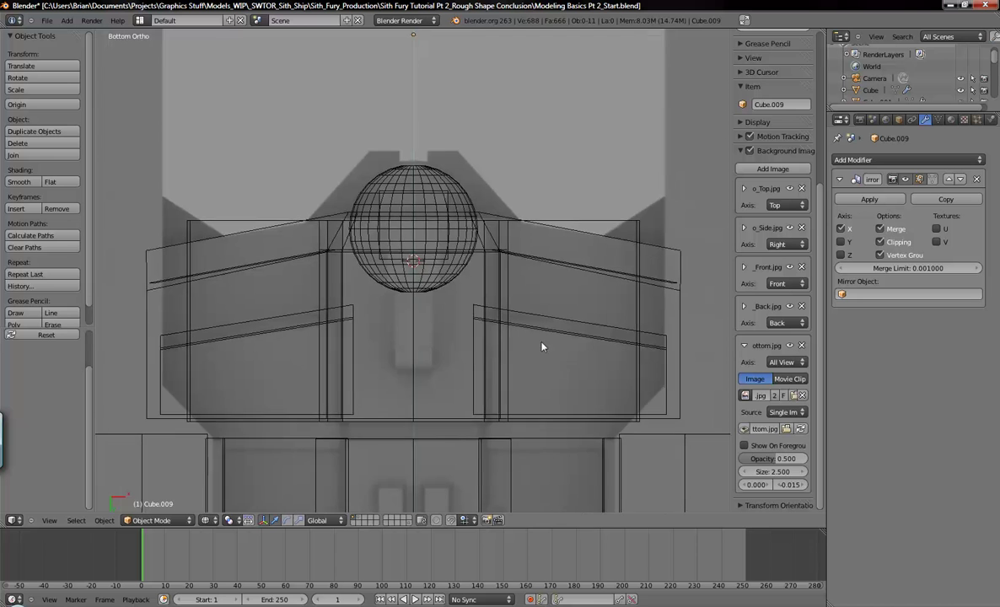
# - Check the model's front and rear sections against the repositioned bottom reference image
pyautogui.scroll(2, 558, 362)
pyautogui.scroll(-2, 625, 354)
pyautogui.keyDown('shift'); pyautogui.moveTo(628, 323); pyautogui.dragTo(491, 241, button='middle'); pyautogui.keyUp('shift')
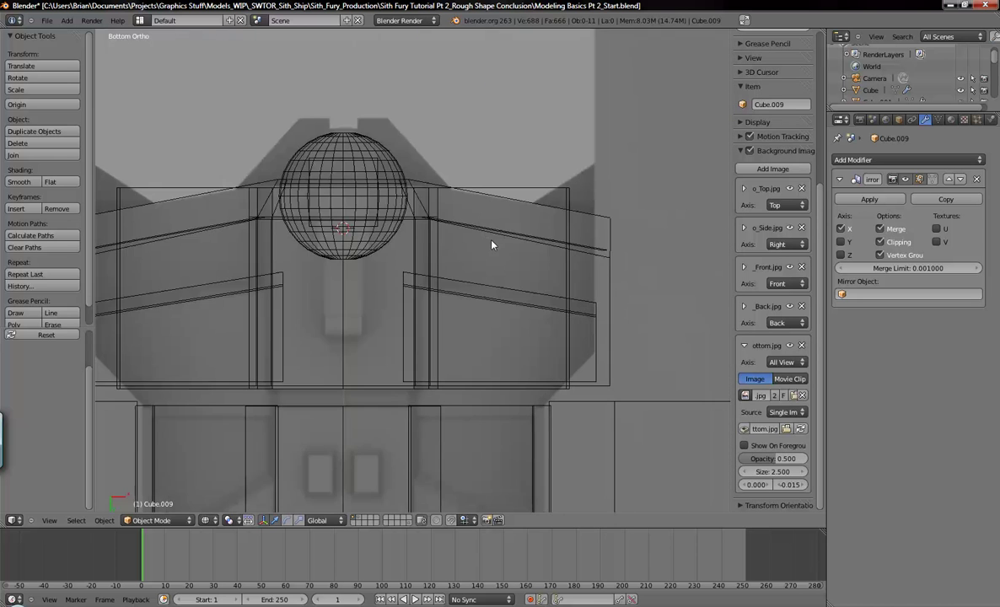
pyautogui.scroll(-3, 493, 245)
pyautogui.keyDown('shift'); pyautogui.moveTo(458, 297); pyautogui.dragTo(522, 192, button='middle'); pyautogui.keyUp('shift')
pyautogui.scroll(3, 484, 284)
pyautogui.scroll(1, 509, 194)
pyautogui.scroll(-3, 512, 256)
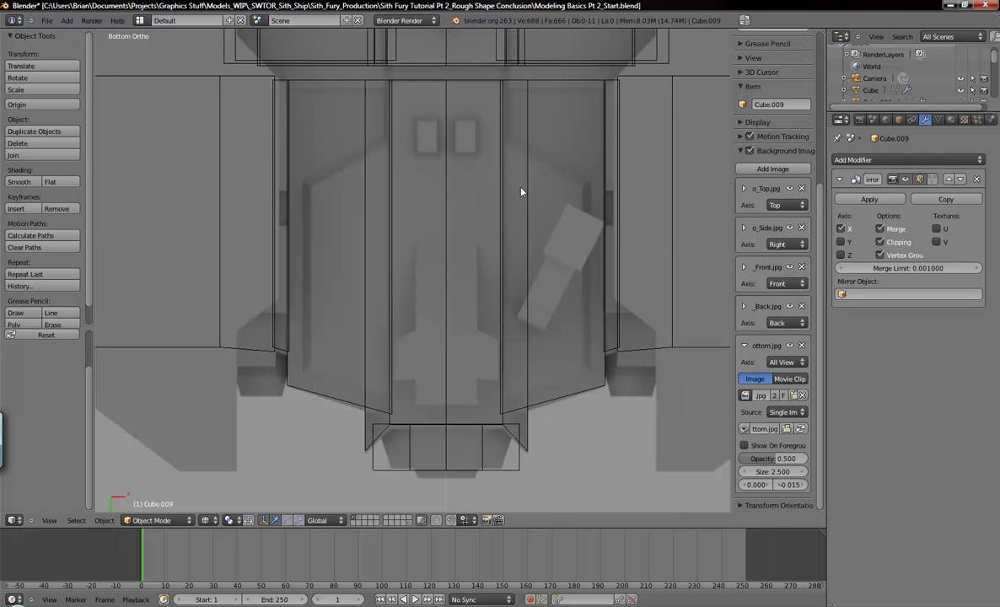
pyautogui.keyDown('shift'); pyautogui.moveTo(511, 156); pyautogui.dragTo(535, 258, button='middle'); pyautogui.keyUp('shift')
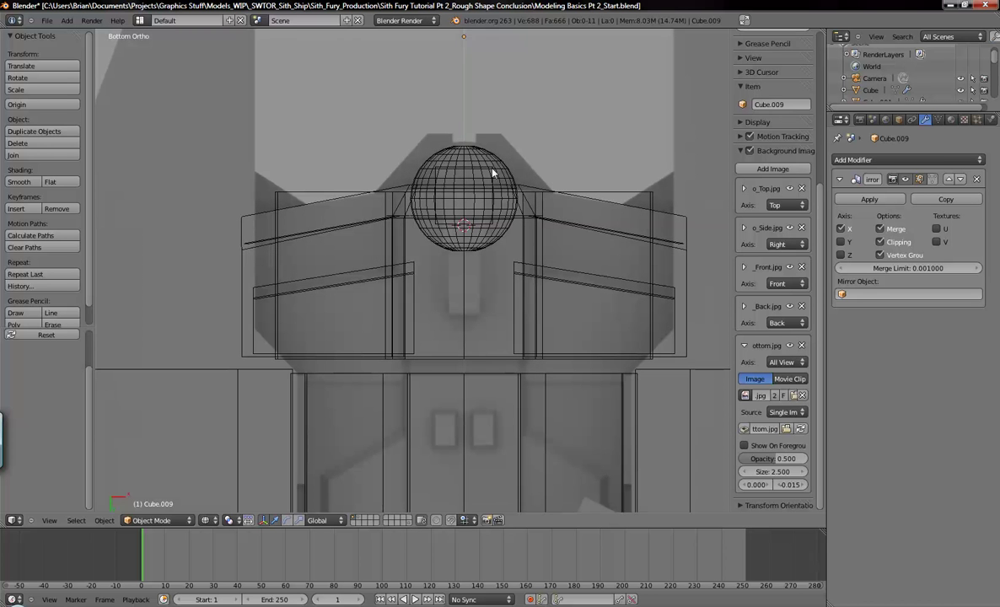
# - Select the front hull block on the underside and enter Edit Mode on it in wireframe bottom view
pyautogui.moveTo(518, 187)
pyautogui.mouseDown(button='middle')
pyautogui.moveTo(472, 221)
pyautogui.moveTo(462, 310)
pyautogui.mouseUp(button='middle')
pyautogui.press('z')
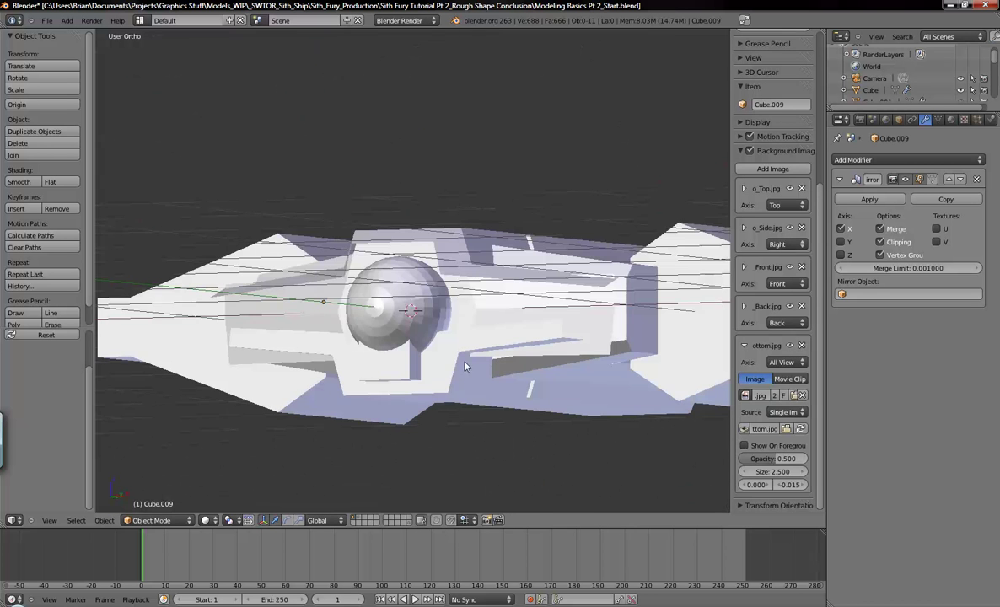
pyautogui.moveTo(453, 365); pyautogui.dragTo(488, 279, button='middle')
pyautogui.press('ctrl+KP_7')
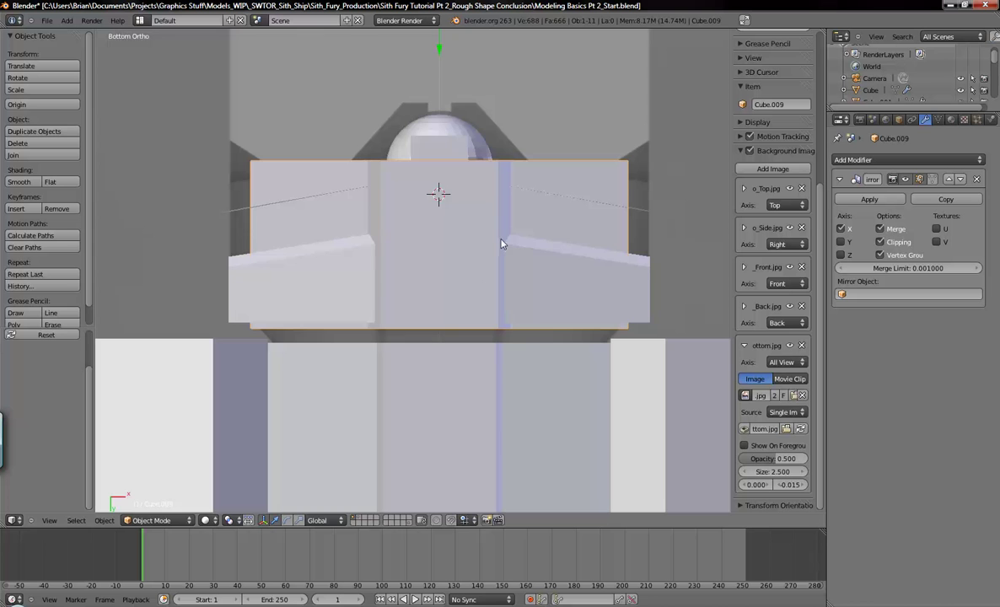
pyautogui.press('z')
pyautogui.keyDown('shift'); pyautogui.moveTo(526, 195); pyautogui.dragTo(550, 225, button='middle'); pyautogui.keyUp('shift')
pyautogui.scroll(1, 652, 252)
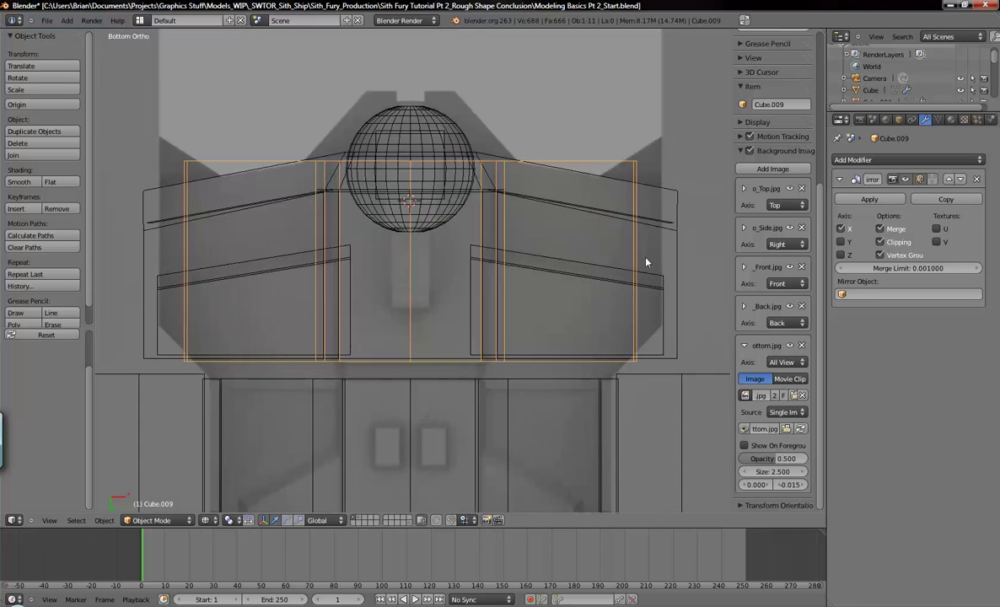
pyautogui.keyDown('shift'); pyautogui.scroll(2, 600, 238); pyautogui.keyUp('shift')
pyautogui.press('Tab')
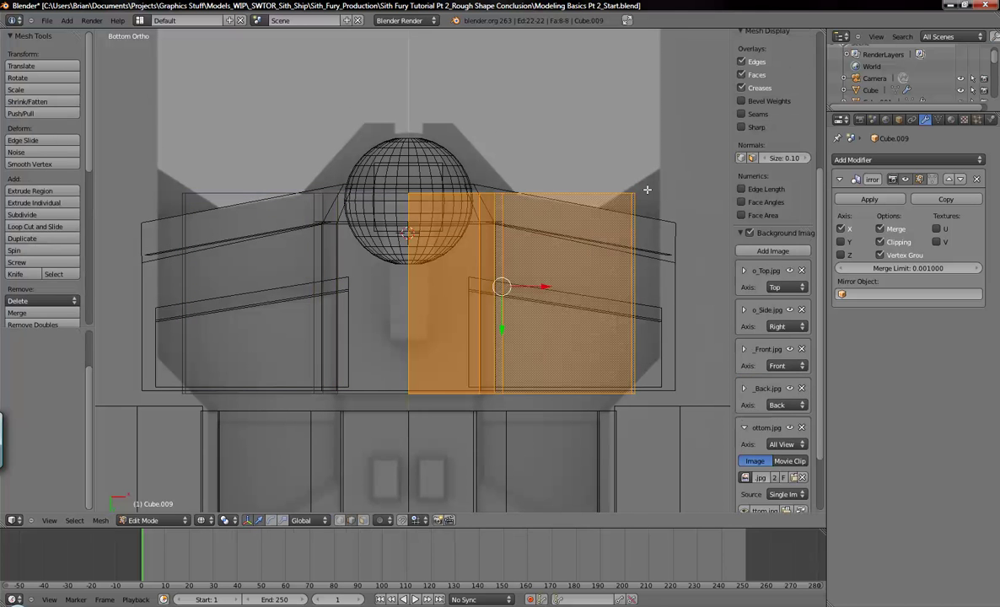
# - In vertex mode, move the hull block's front outer corner vertices back about 0.077 along Y to match the slanted front edge
pyautogui.press('a')
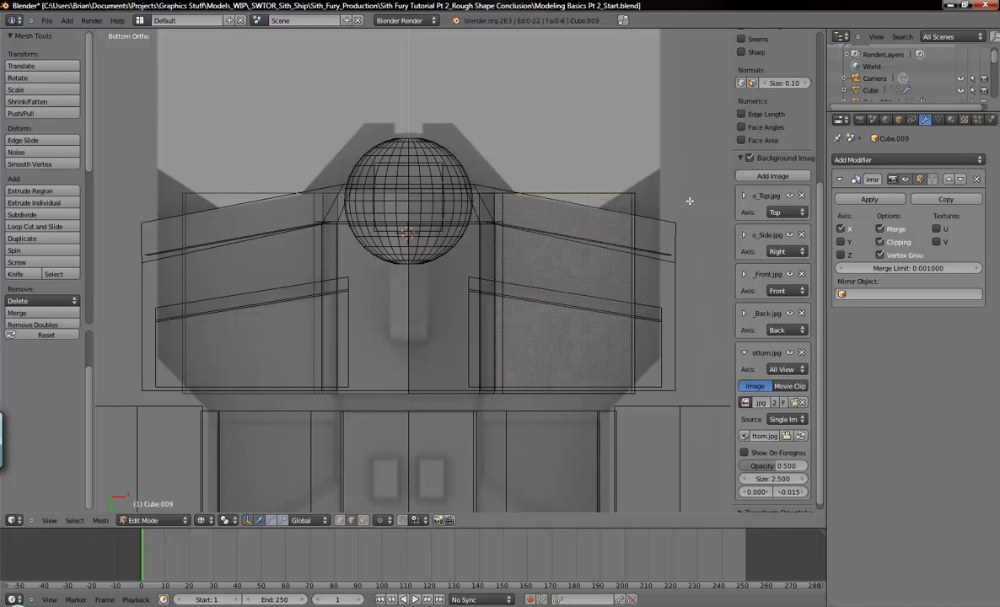
pyautogui.press('b')
pyautogui.moveTo(582, 139); pyautogui.dragTo(664, 220)
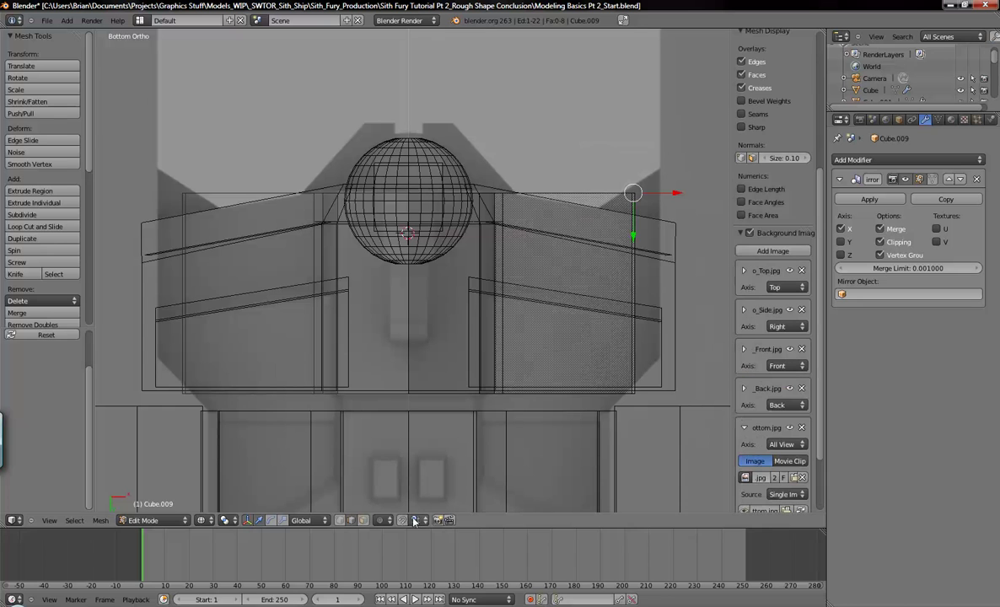
pyautogui.click(340, 521)
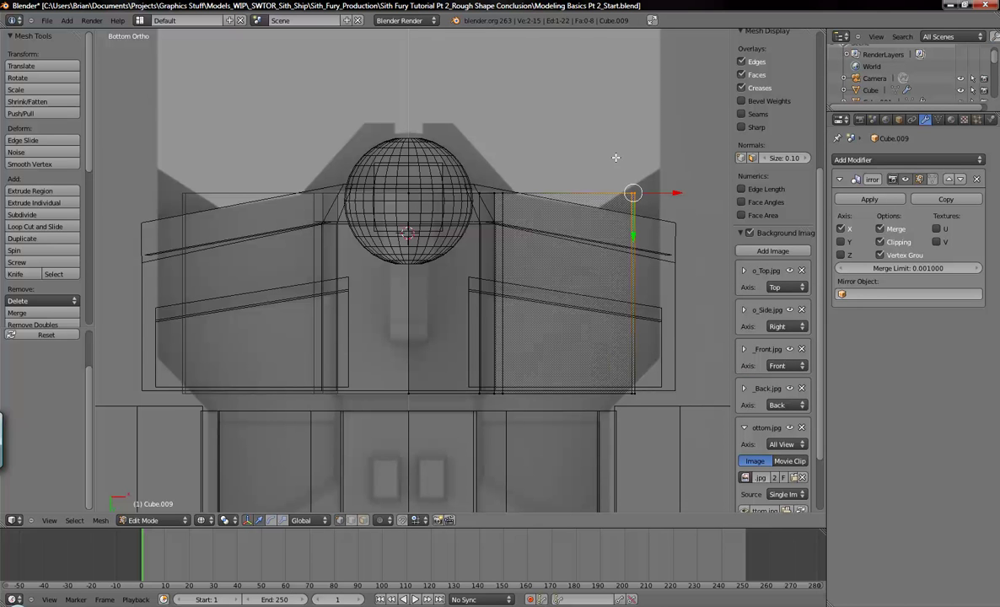
pyautogui.press('b')
pyautogui.moveTo(592, 147); pyautogui.dragTo(664, 197)
pyautogui.moveTo(633, 236); pyautogui.dragTo(637, 261)
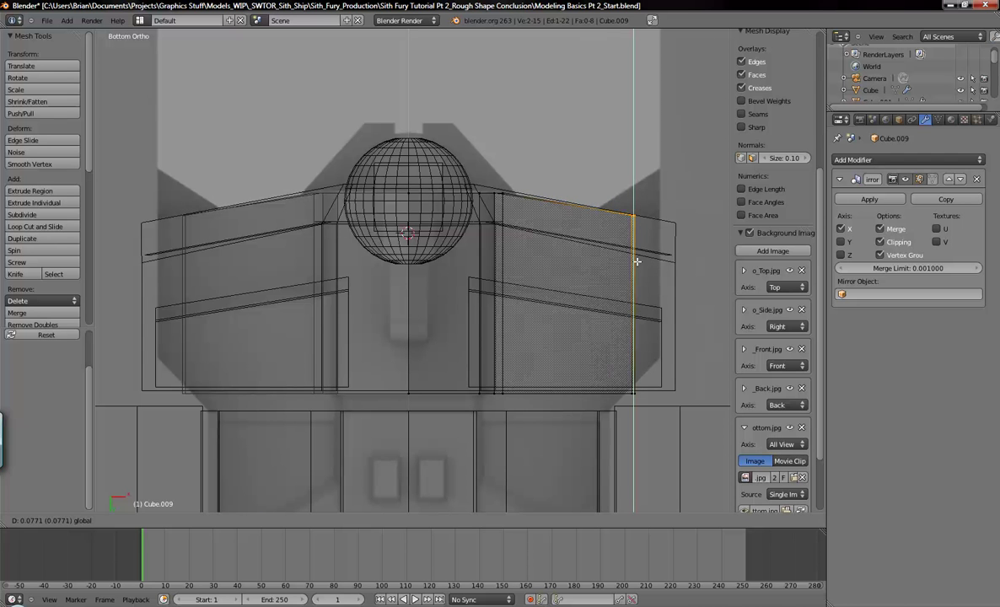
pyautogui.click(637, 262)
# - Add the rear outer corner vertices to the selection and move the block's outer side outward about 0.14 along X
pyautogui.keyDown('shift'); pyautogui.moveTo(683, 308); pyautogui.dragTo(636, 268, button='middle'); pyautogui.keyUp('shift')
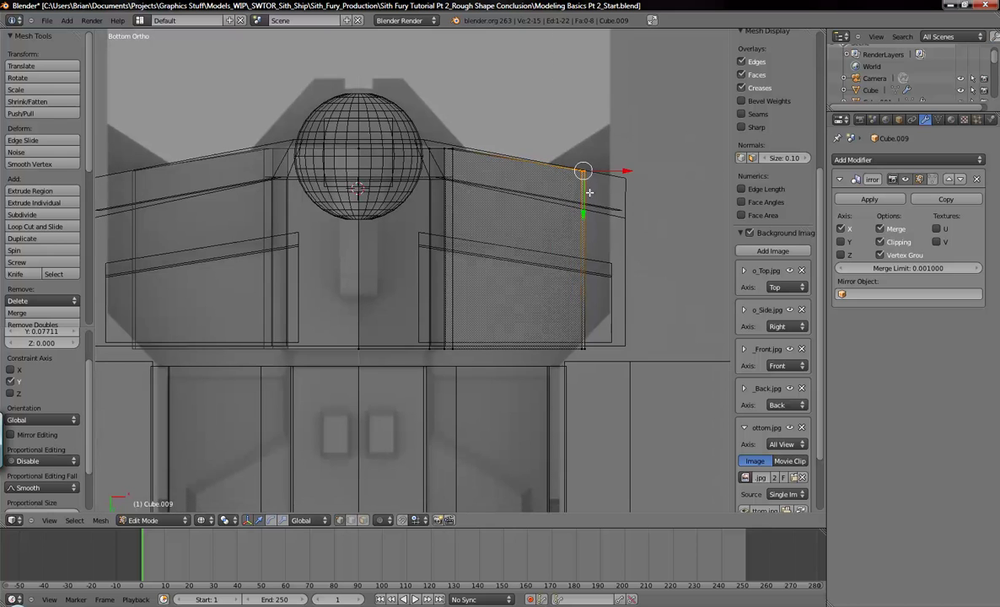
pyautogui.keyDown('shift'); pyautogui.rightClick(646, 327); pyautogui.keyUp('shift')
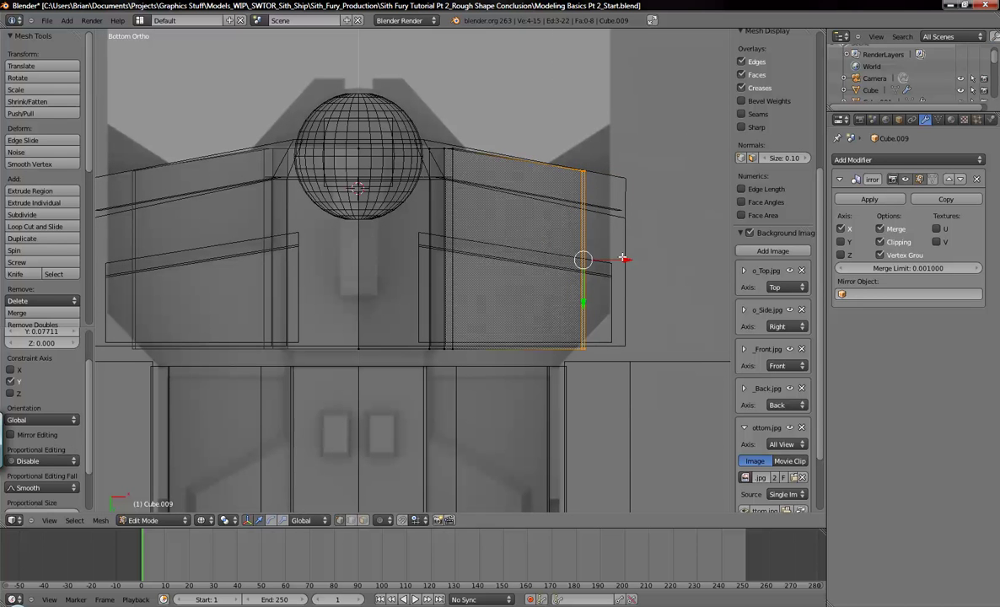
pyautogui.press('g')
pyautogui.press('x')
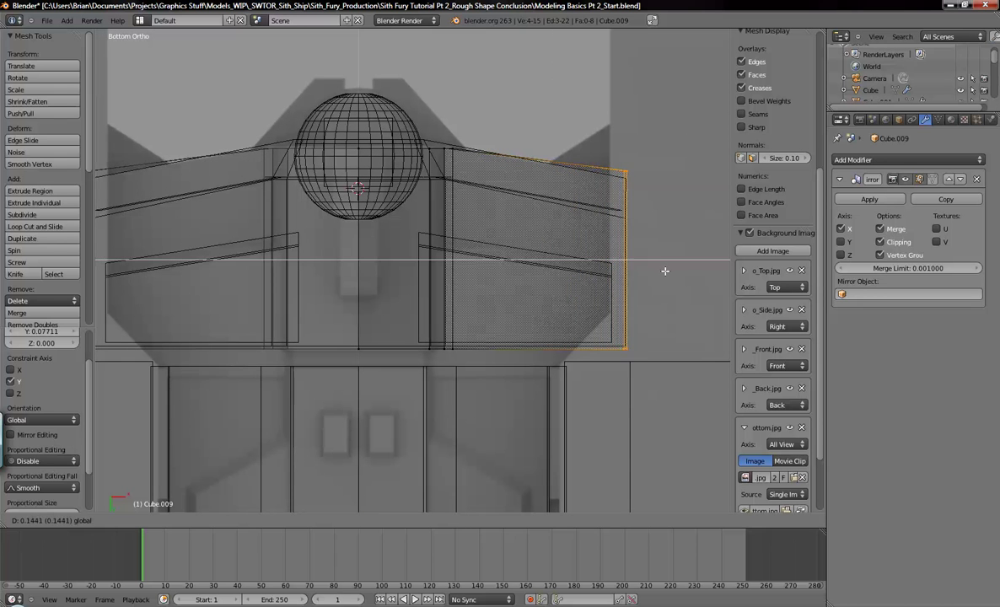
pyautogui.click(666, 272)
# - Select only the hull block's front outer corner vertices and move them back about 0.035 along Y to follow the slanted front edge
pyautogui.press('a')
pyautogui.press('b')
pyautogui.moveTo(587, 105); pyautogui.dragTo(663, 224)
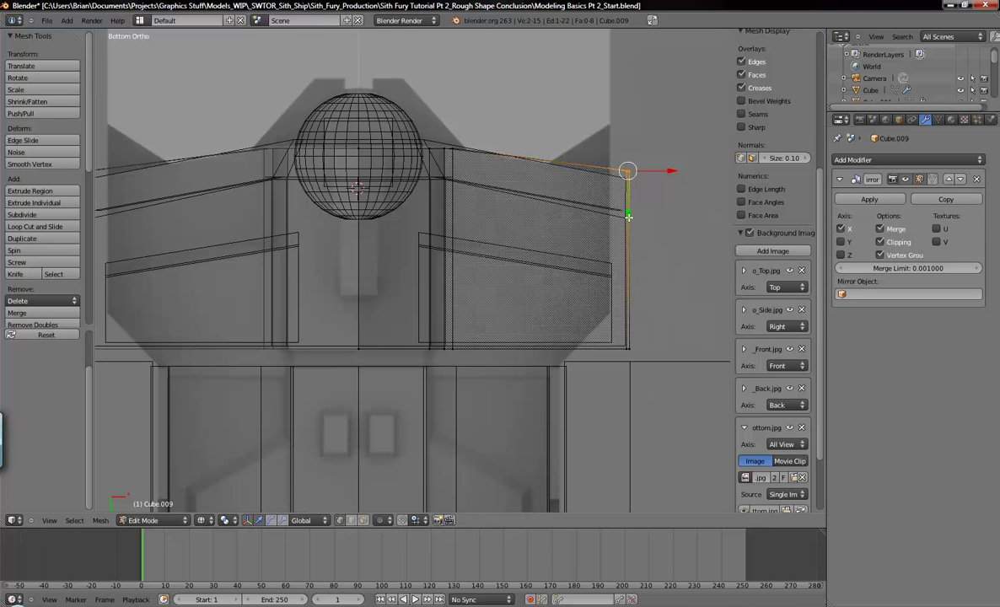
pyautogui.press('g')
pyautogui.press('y')
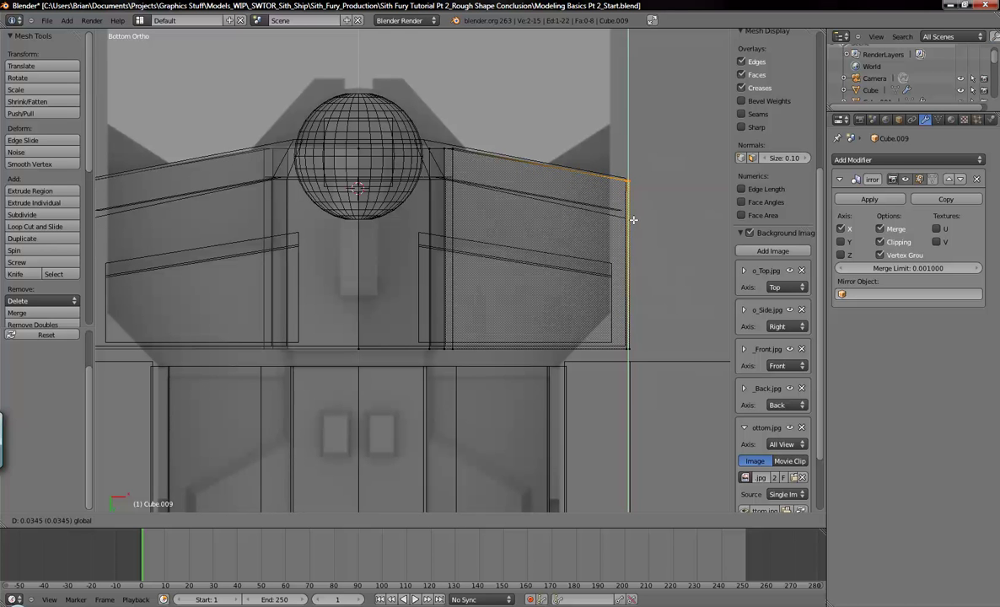
pyautogui.click(633, 219)
# - Switch to solid shading, inspect the reshaped hull block from the front, and leave Edit Mode with its vertices deselected
pyautogui.scroll(-3, 772, 253)
pyautogui.moveTo(634, 217)
pyautogui.mouseDown(button='middle')
pyautogui.moveTo(479, 196)
pyautogui.moveTo(453, 248)
pyautogui.moveTo(517, 204)
pyautogui.mouseUp(button='middle')
pyautogui.press('z')
pyautogui.scroll(3, 455, 152)
pyautogui.scroll(-2, 455, 153)
pyautogui.moveTo(454, 153); pyautogui.dragTo(308, 471, button='middle')
pyautogui.press('a')
pyautogui.press('Tab')
# - Switch to the RoughoutFront render in Windows Photo Gallery, examine the parts around the cockpit sphere, and return to Blender
pyautogui.hotkey('alt', 'Tab')
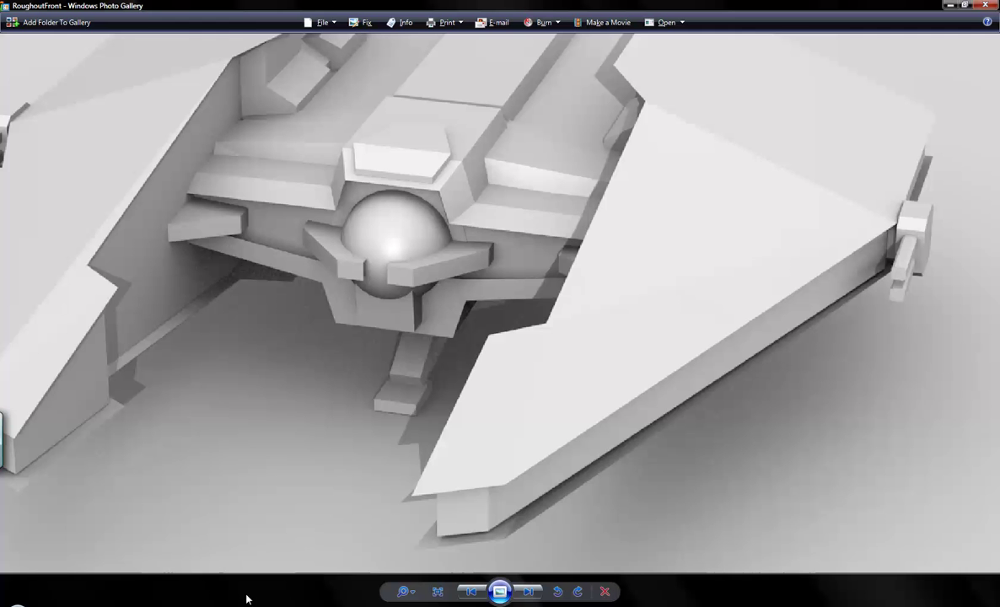
pyautogui.moveTo(362, 250); pyautogui.dragTo(322, 324)
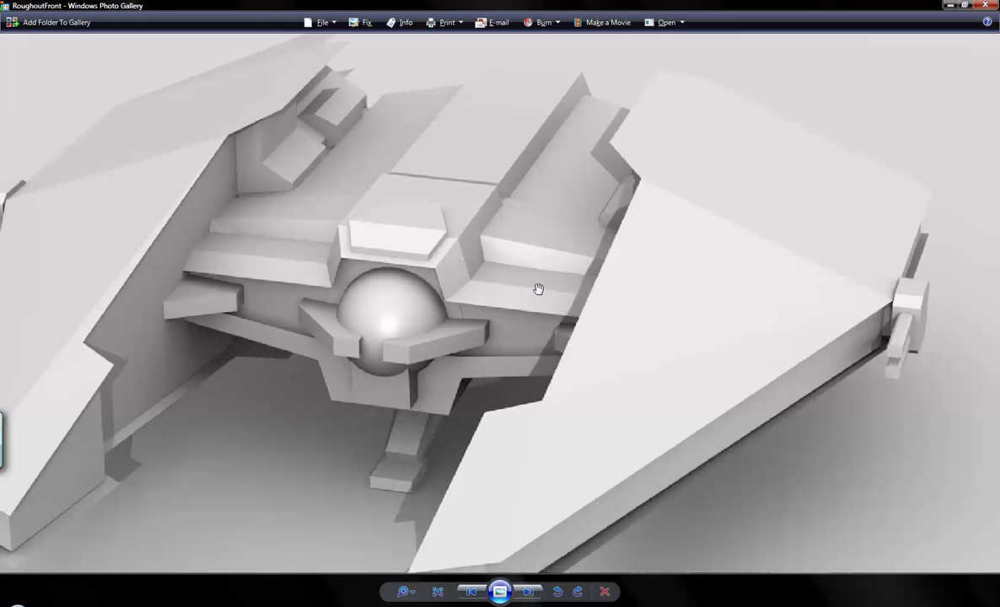
pyautogui.scroll(-3, 603, 350)
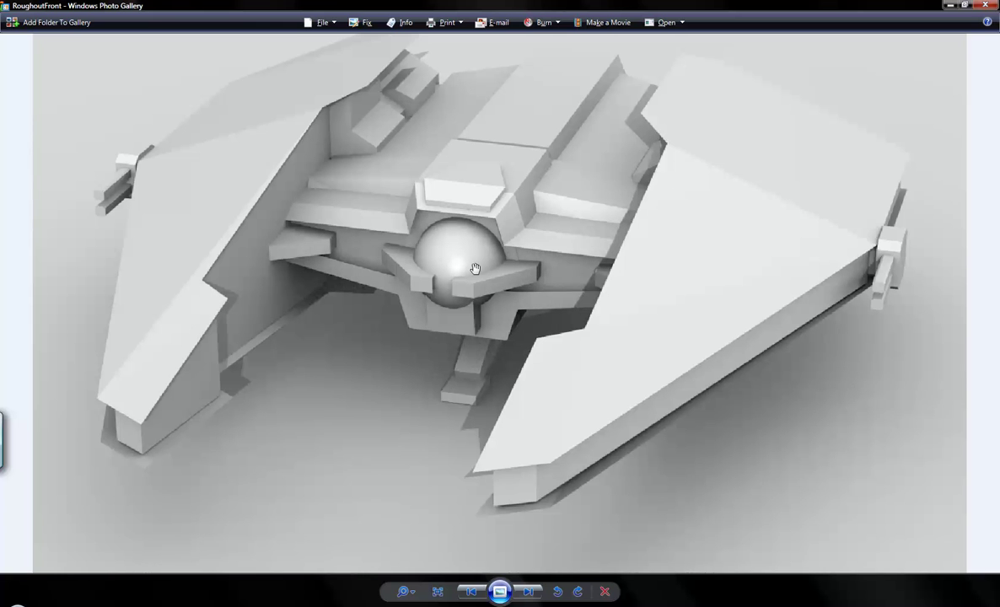
pyautogui.click(312, 605)
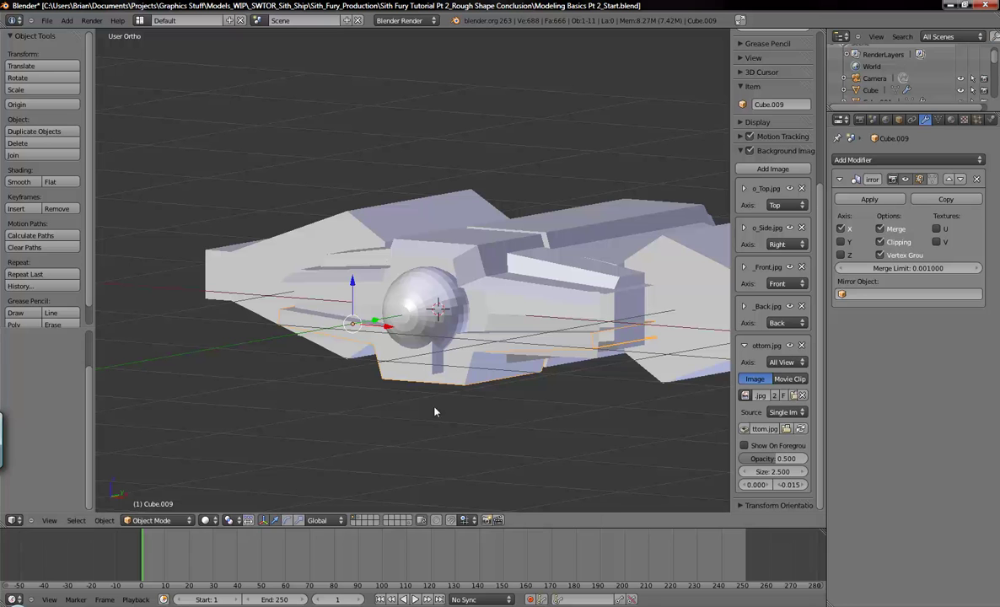
# - With all objects deselected, add a cube mesh at the 3D cursor in the cockpit sphere and scale it down uniformly to about 0.215
pyautogui.press('a')
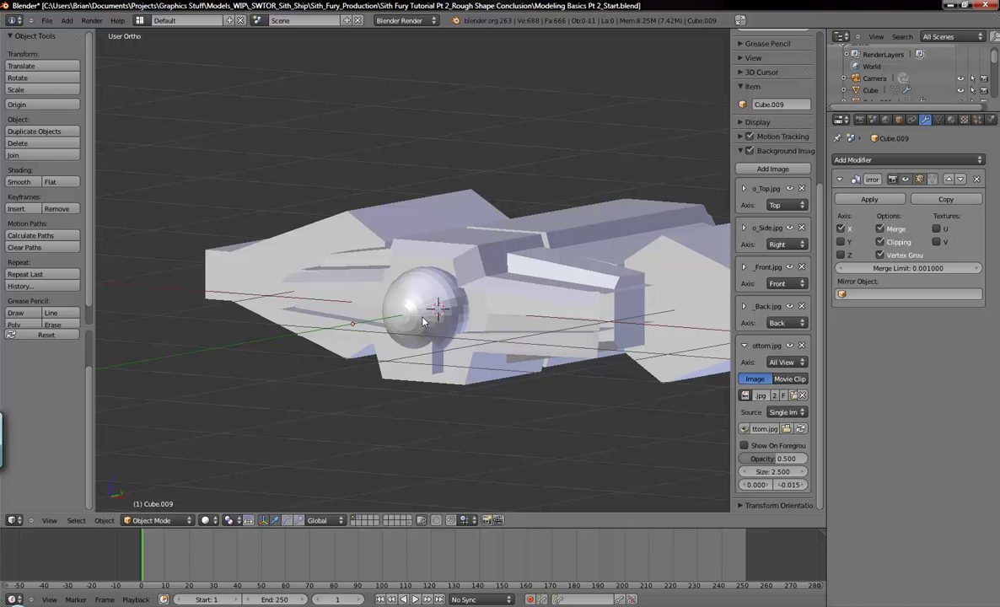
pyautogui.scroll(-4, 424, 319)
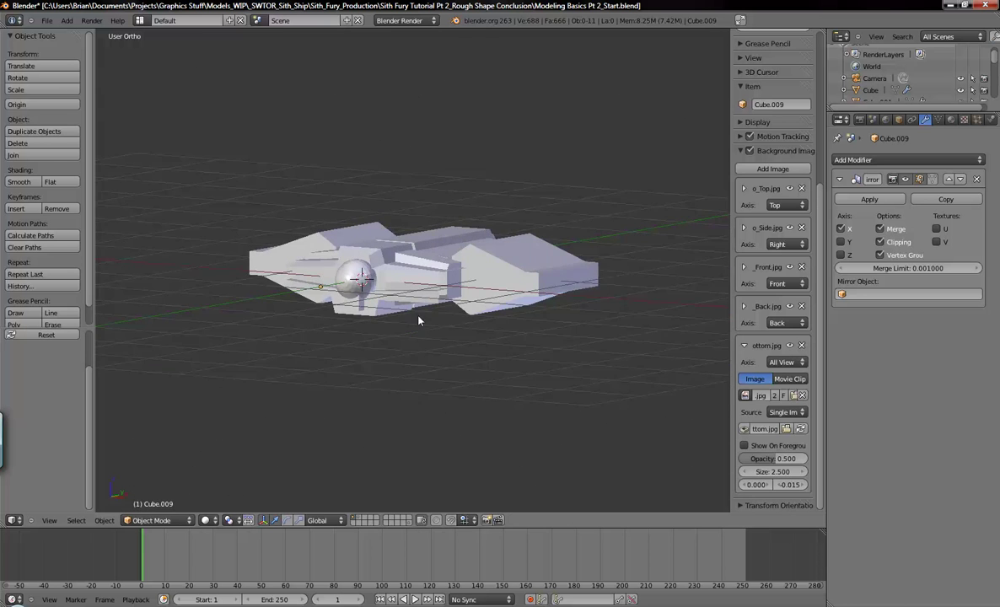
pyautogui.scroll(4, 363, 328)
pyautogui.moveTo(402, 327); pyautogui.dragTo(413, 348, button='middle')
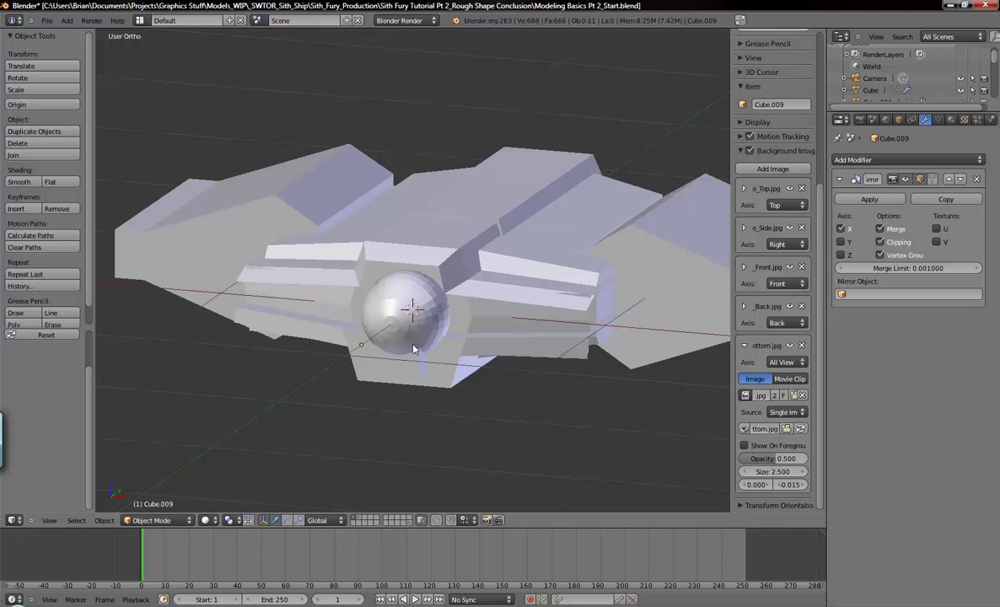
pyautogui.hotkey('shift', 'a')
pyautogui.moveTo(413, 348)
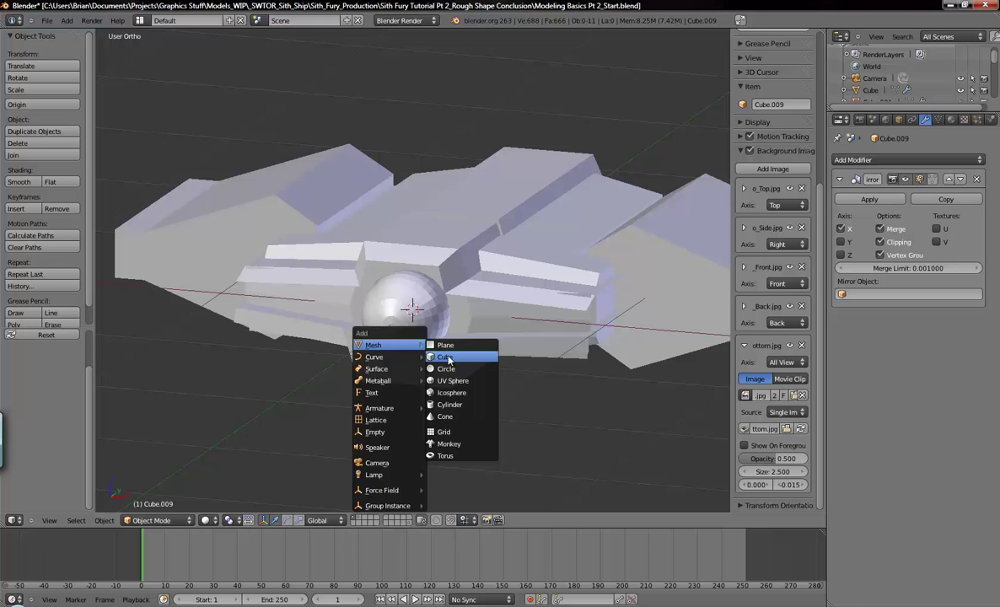
pyautogui.click(449, 361)
pyautogui.press('s')
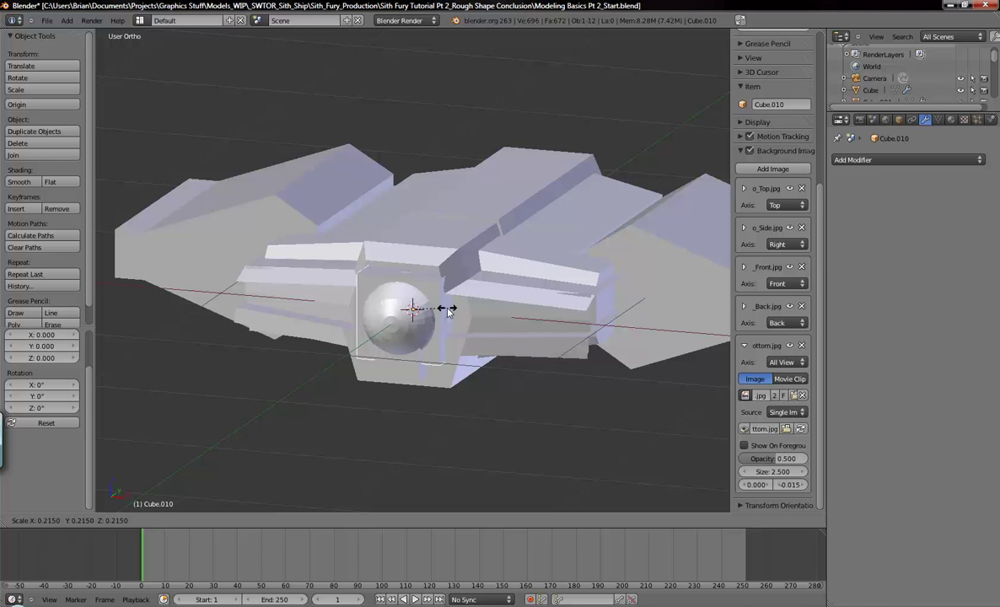
# - Scale the new cube beside the cockpit sphere down to about 0.204
pyautogui.click(448, 313)
# - In front view, assign the bottom reference background image to the Bottom axis
pyautogui.press('KP_1')
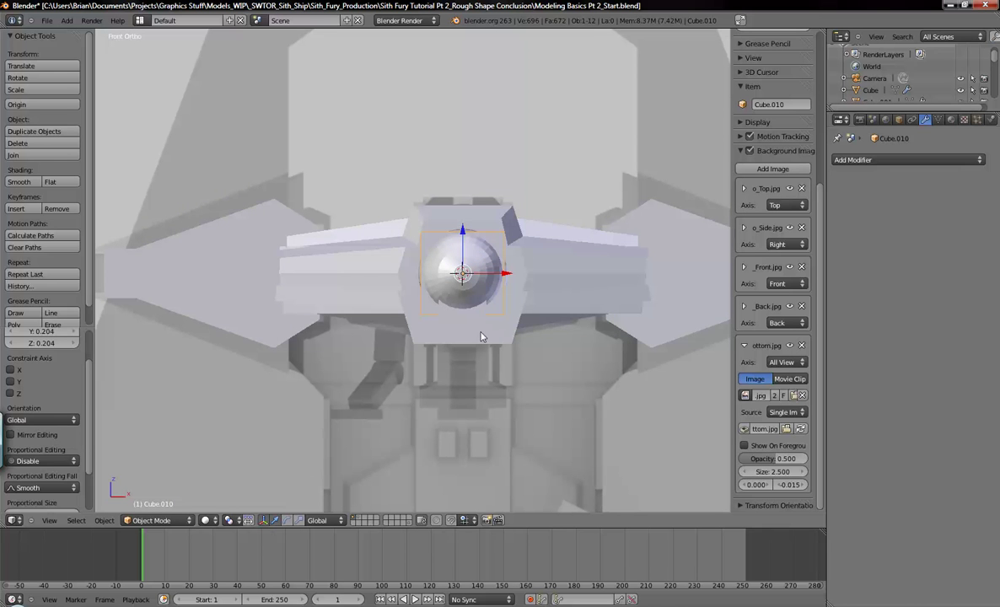
pyautogui.scroll(-2, 481, 336)
pyautogui.scroll(-3, 571, 375)
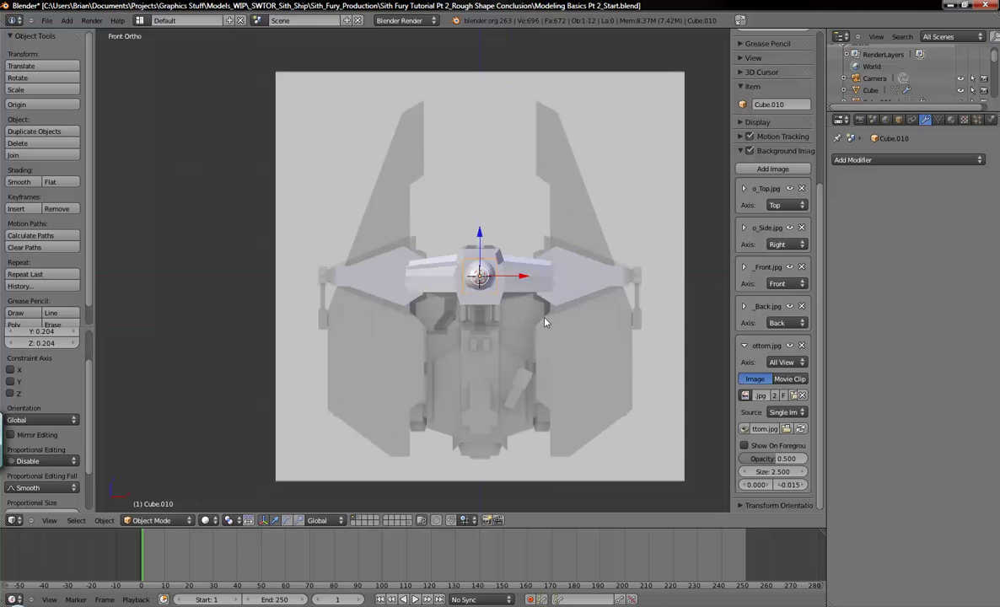
pyautogui.click(780, 363)
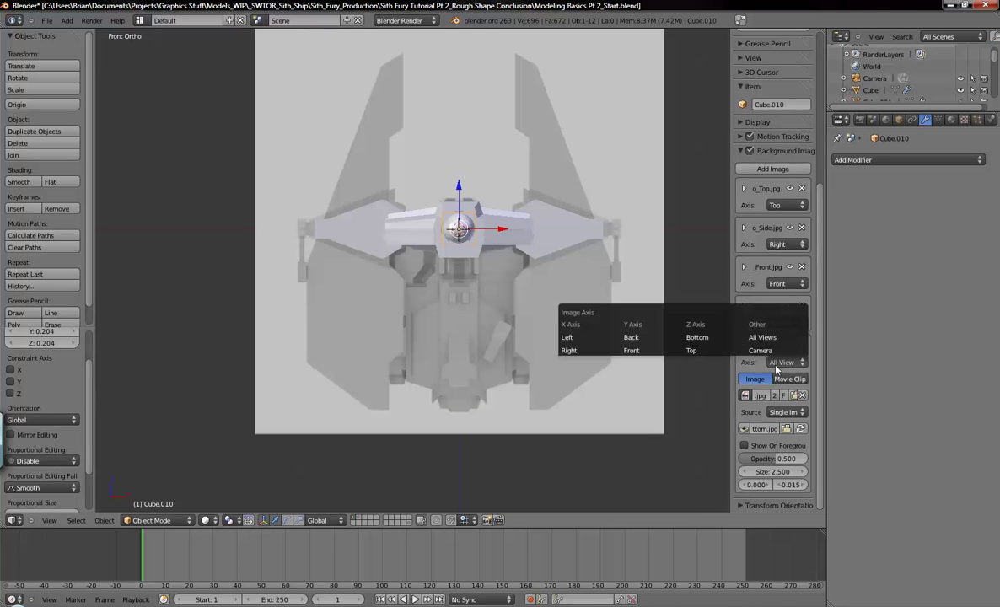
pyautogui.click(695, 339)
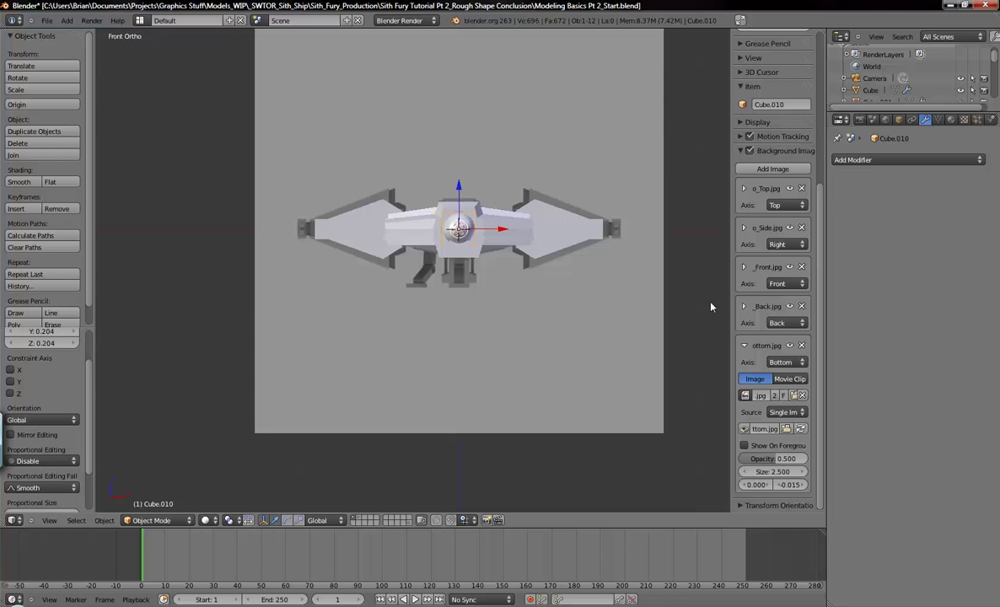
# - Flatten the cube along the global Z axis to about 0.192 in front wireframe view
pyautogui.scroll(3, 515, 291)
pyautogui.press('z')
pyautogui.scroll(4, 476, 287)
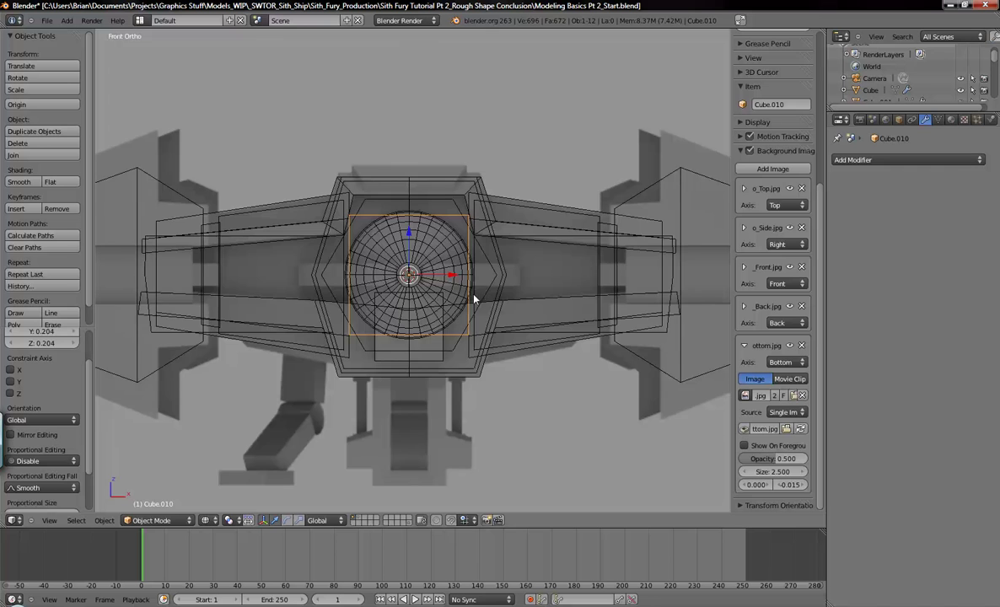
pyautogui.scroll(2, 475, 286)
pyautogui.keyDown('shift'); pyautogui.moveTo(350, 266); pyautogui.dragTo(392, 269, button='middle'); pyautogui.keyUp('shift')
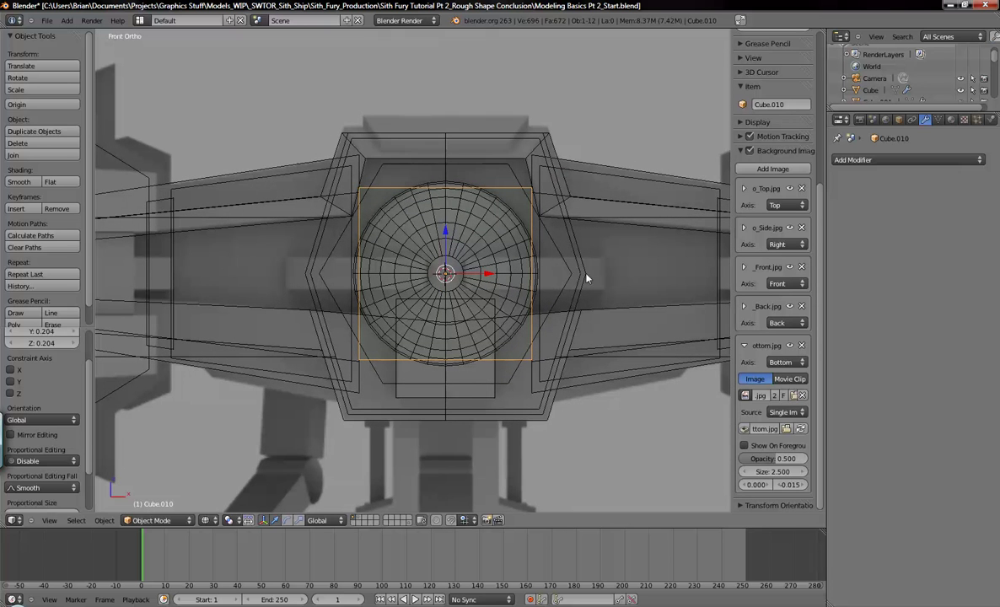
pyautogui.keyDown('shift'); pyautogui.moveTo(252, 281); pyautogui.dragTo(328, 280, button='middle'); pyautogui.keyUp('shift')
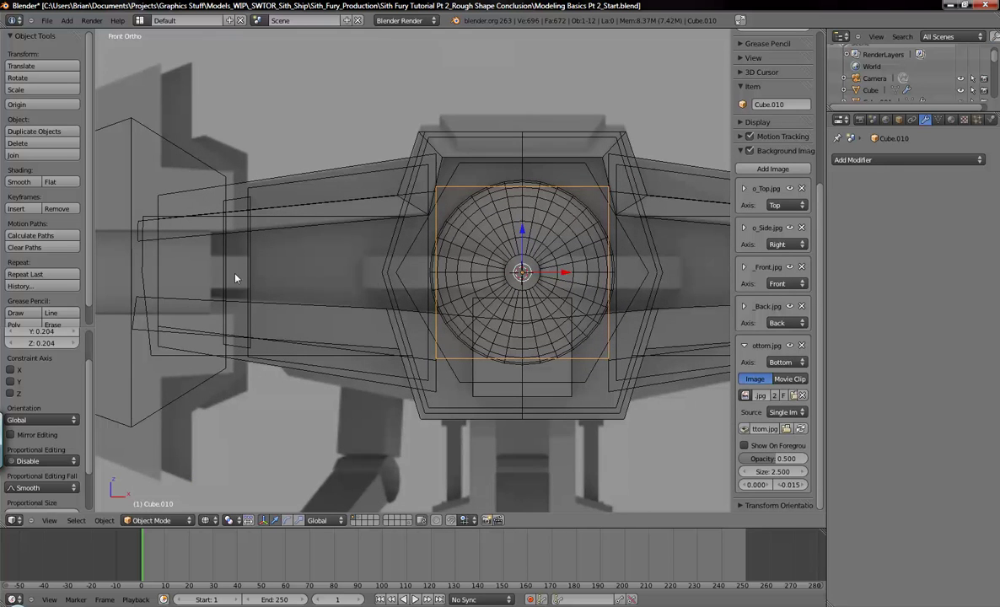
pyautogui.keyDown('shift'); pyautogui.moveTo(403, 278); pyautogui.dragTo(353, 275, button='middle'); pyautogui.keyUp('shift')
pyautogui.press('s')
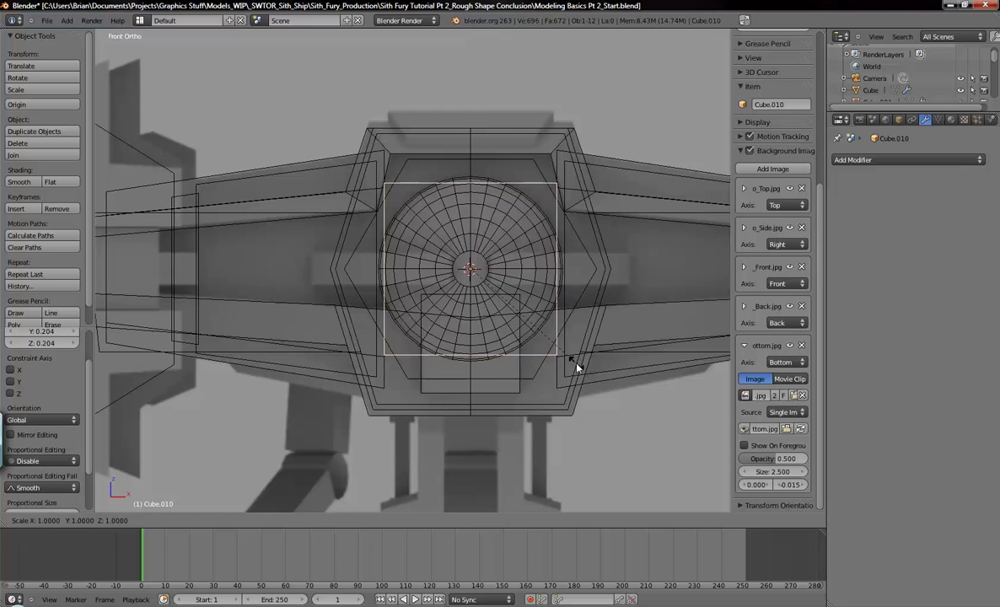
pyautogui.press('z')
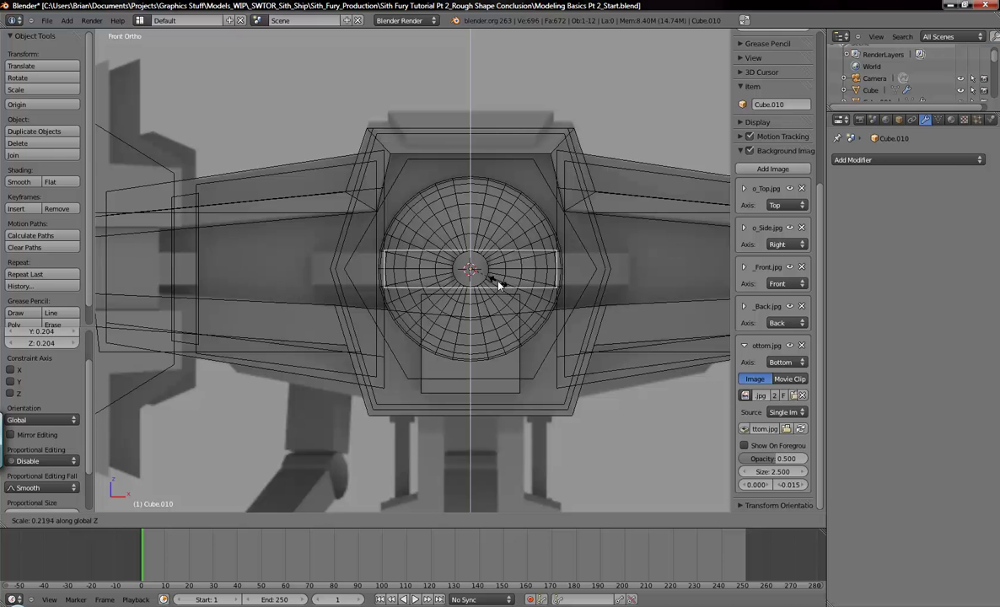
pyautogui.click(501, 281)
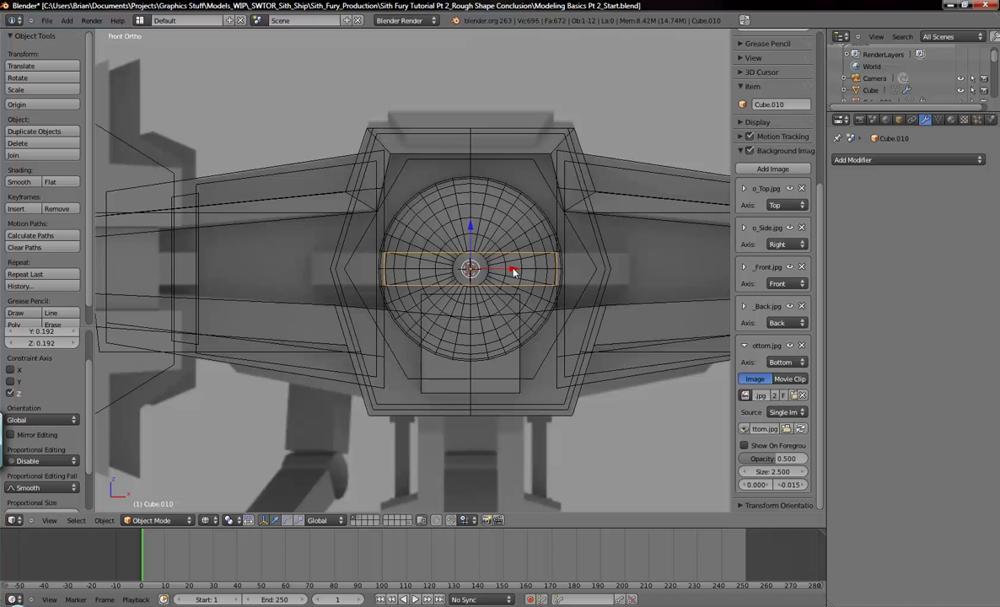
# - In top view, move the flattened block forward and along +X over the nose prong in the reference, checking the RoughoutFront render in Windows Photo Gallery
pyautogui.press('KP_7')
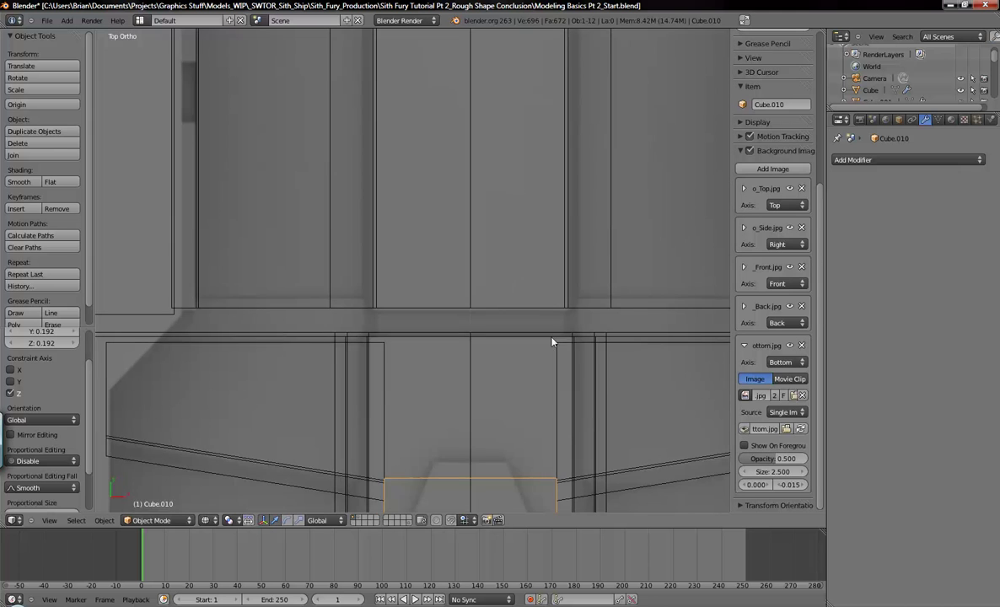
pyautogui.keyDown('shift'); pyautogui.scroll(-4, 536, 211); pyautogui.keyUp('shift')
pyautogui.keyDown('shift'); pyautogui.scroll(-4, 540, 93); pyautogui.keyUp('shift')
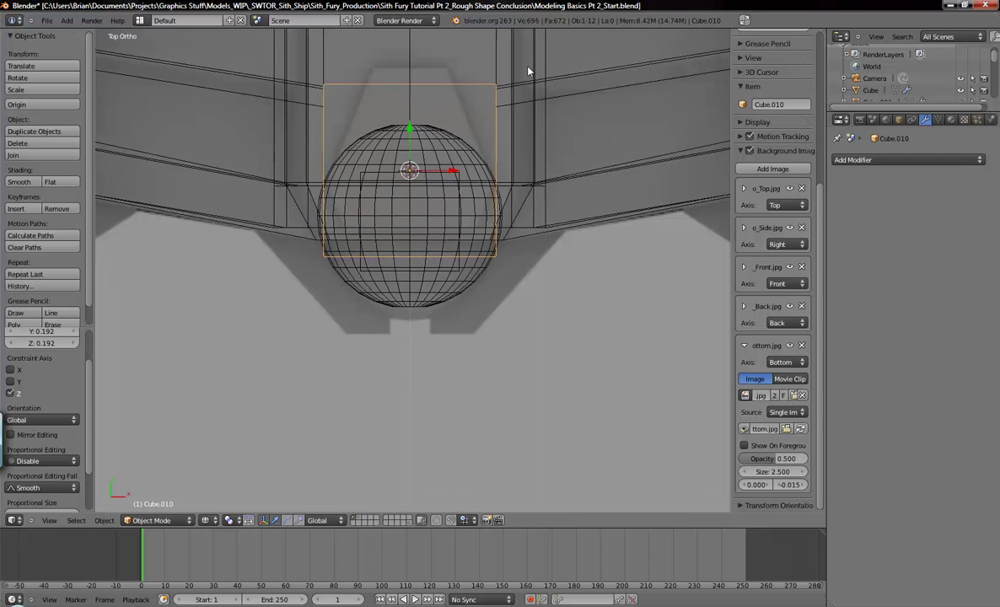
pyautogui.keyDown('shift'); pyautogui.scroll(1, 513, 123); pyautogui.keyUp('shift')
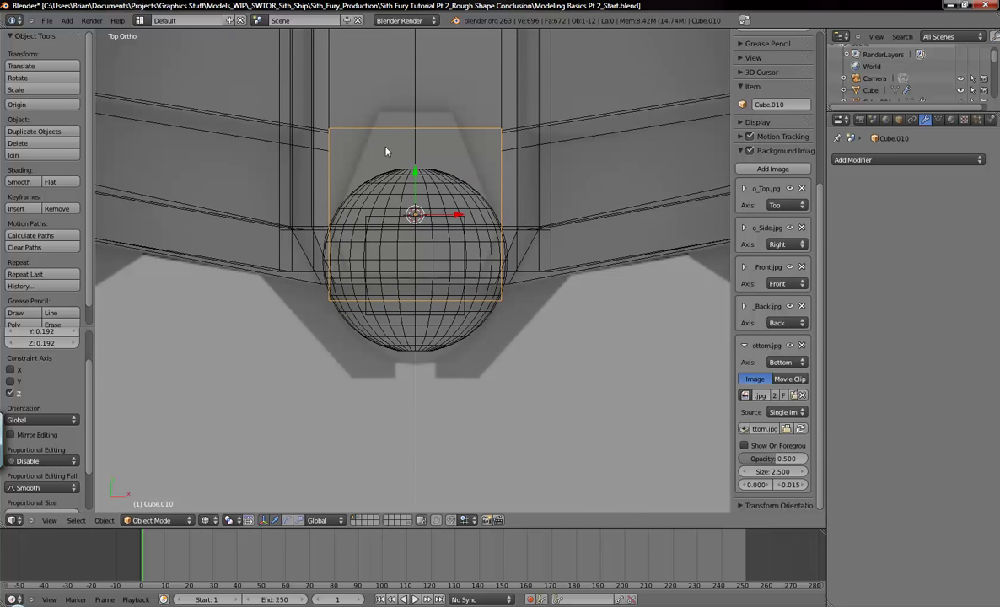
pyautogui.moveTo(414, 172); pyautogui.dragTo(415, 255)
pyautogui.moveTo(460, 294); pyautogui.dragTo(561, 302)
pyautogui.click(261, 606)
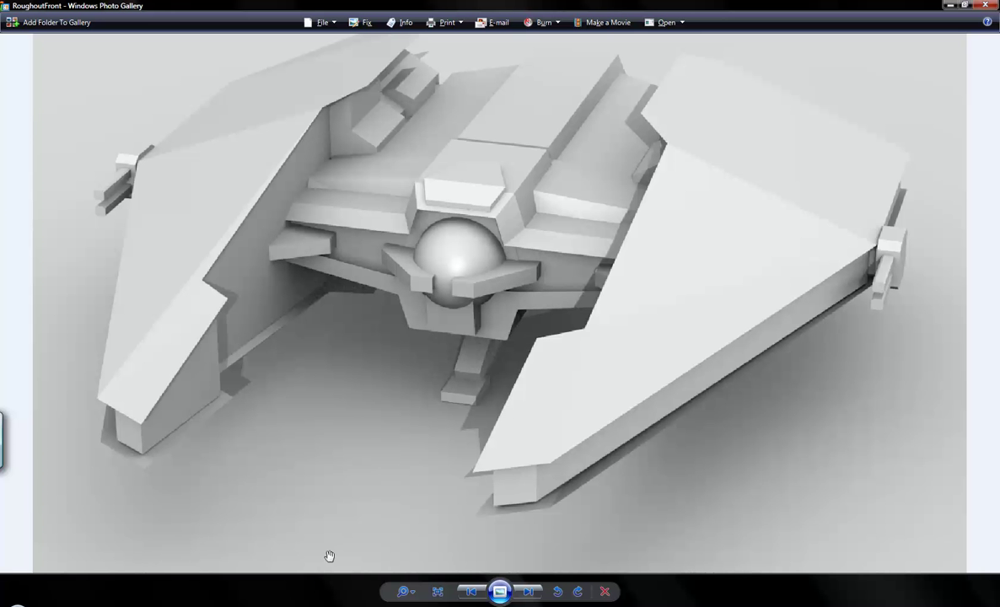
pyautogui.click(291, 606)
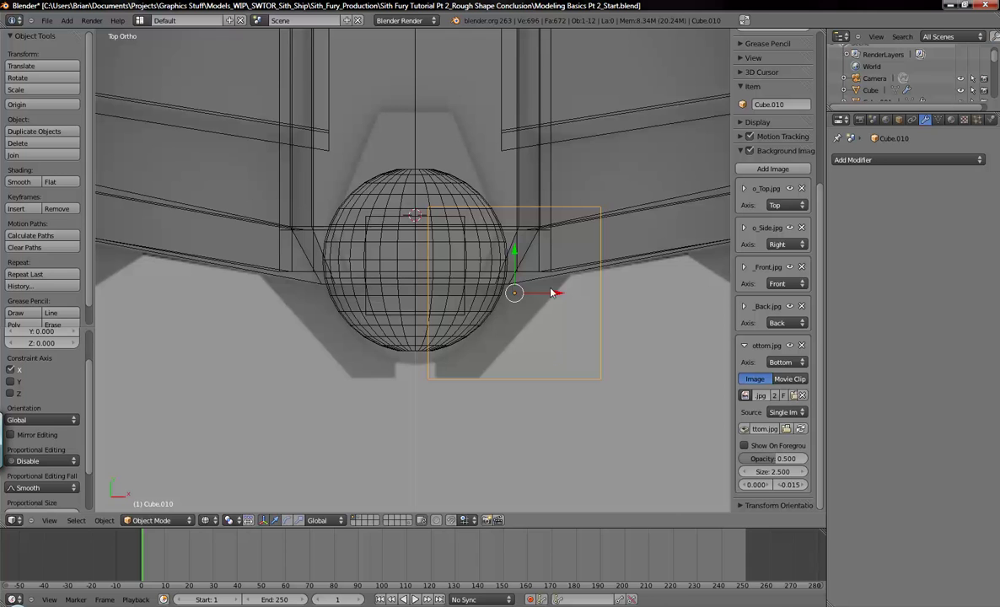
pyautogui.moveTo(560, 295); pyautogui.dragTo(566, 299)
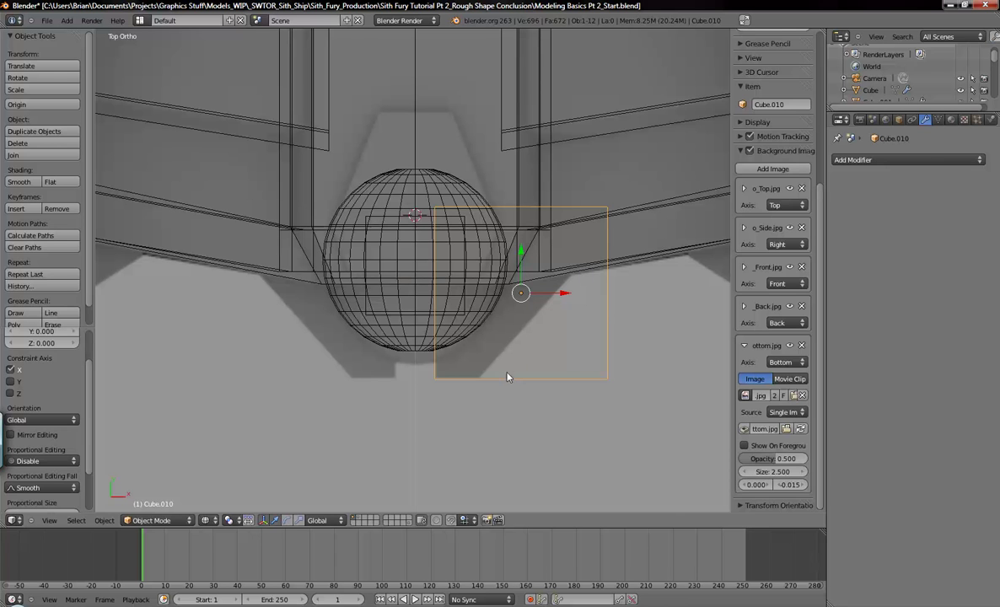
# - Add a front-to-back loop cut to the block, slid about -0.46 to where the prong's blunt tip meets its angled edge
pyautogui.press('Tab')
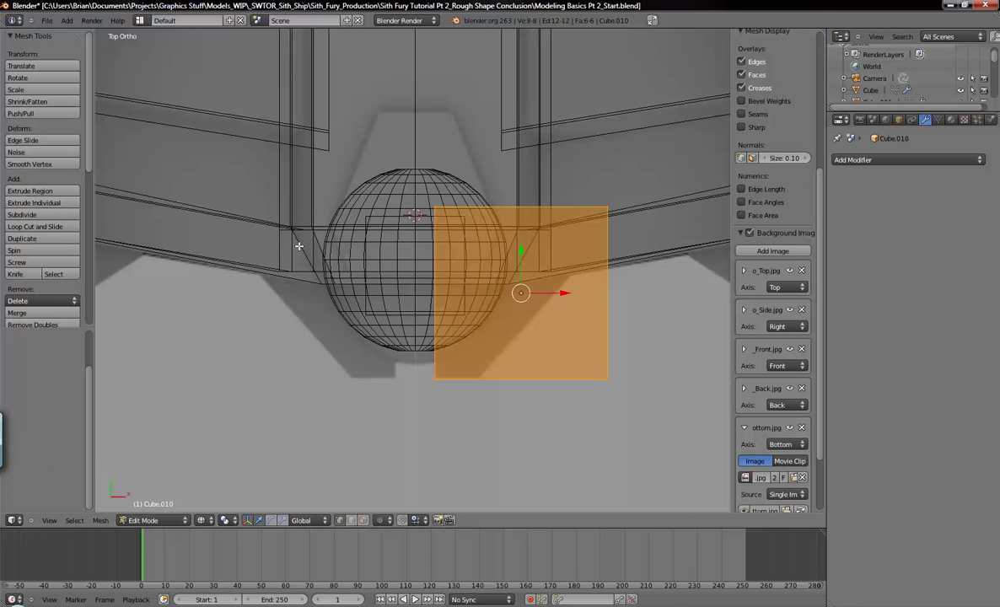
pyautogui.click(26, 226)
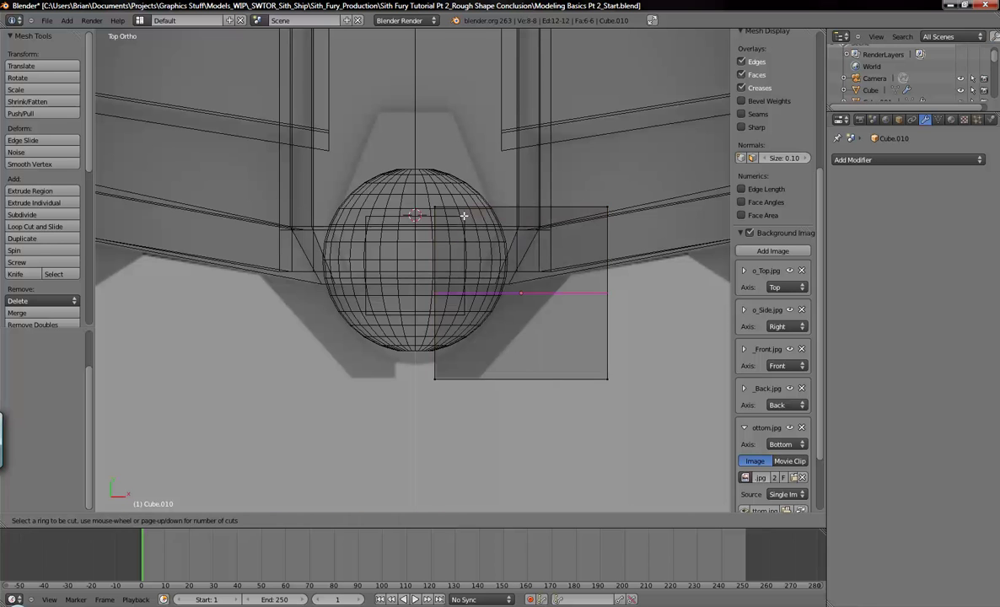
pyautogui.click(528, 209)
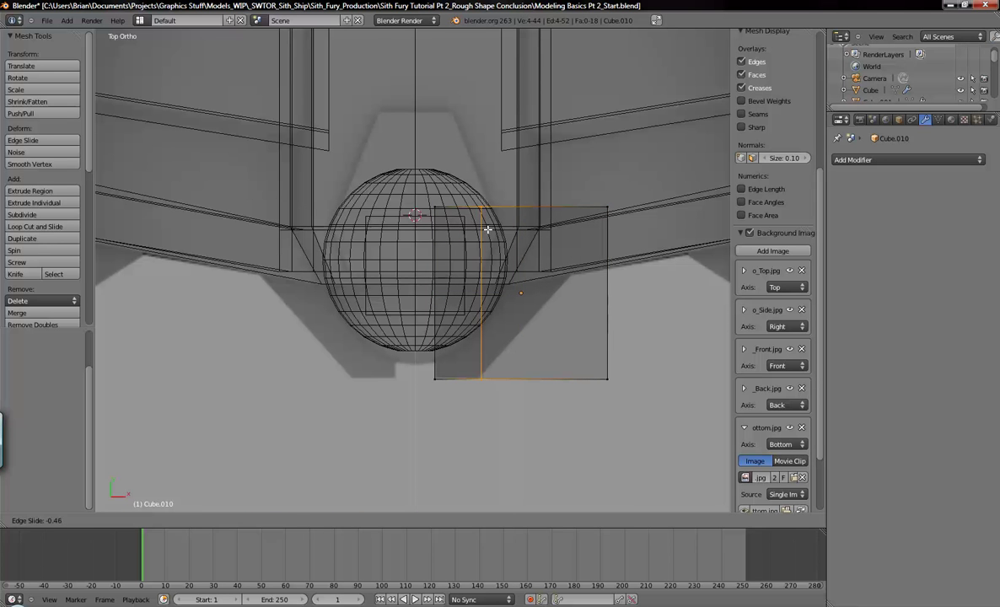
pyautogui.click(489, 230)
# - Move the block's outer side vertices inward along X by about 0.08 to match the prong's width in the reference
pyautogui.press('a')
pyautogui.press('b')
pyautogui.moveTo(515, 150); pyautogui.dragTo(612, 392)
pyautogui.press('g')
pyautogui.press('x')
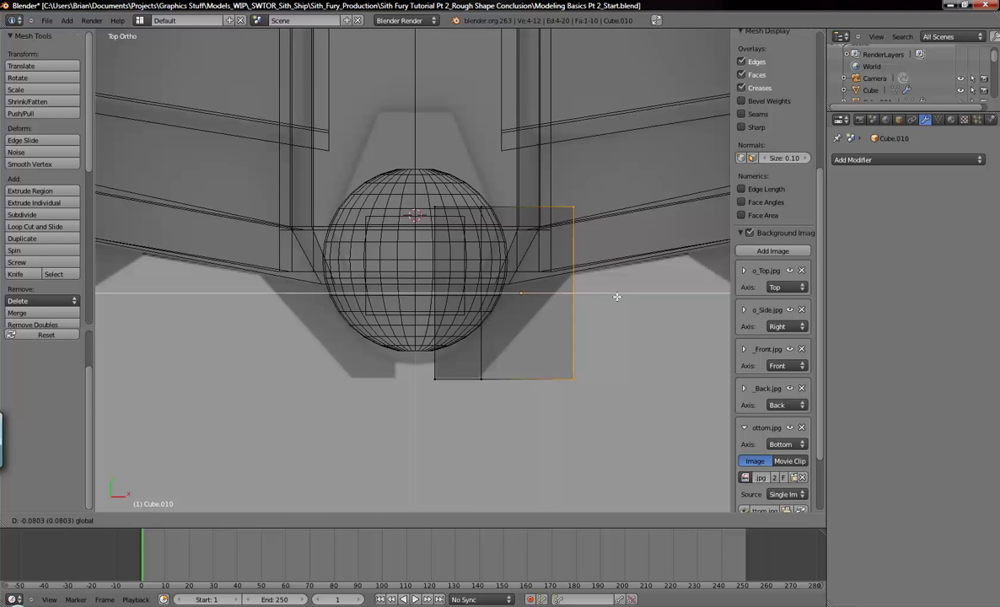
pyautogui.click(618, 297)
# - Move the block's outer front corner vertices back about 0.252 along Y to angle the prong, and compare it with the reference render
pyautogui.press('a')
pyautogui.press('b')
pyautogui.moveTo(505, 328); pyautogui.dragTo(601, 436)
pyautogui.moveTo(579, 336); pyautogui.dragTo(582, 230)
pyautogui.moveTo(534, 370); pyautogui.dragTo(501, 259, button='middle')
pyautogui.press('z')
pyautogui.moveTo(581, 306)
pyautogui.mouseDown(button='middle')
pyautogui.moveTo(540, 335)
pyautogui.moveTo(550, 338)
pyautogui.mouseUp(button='middle')
pyautogui.click(313, 604)
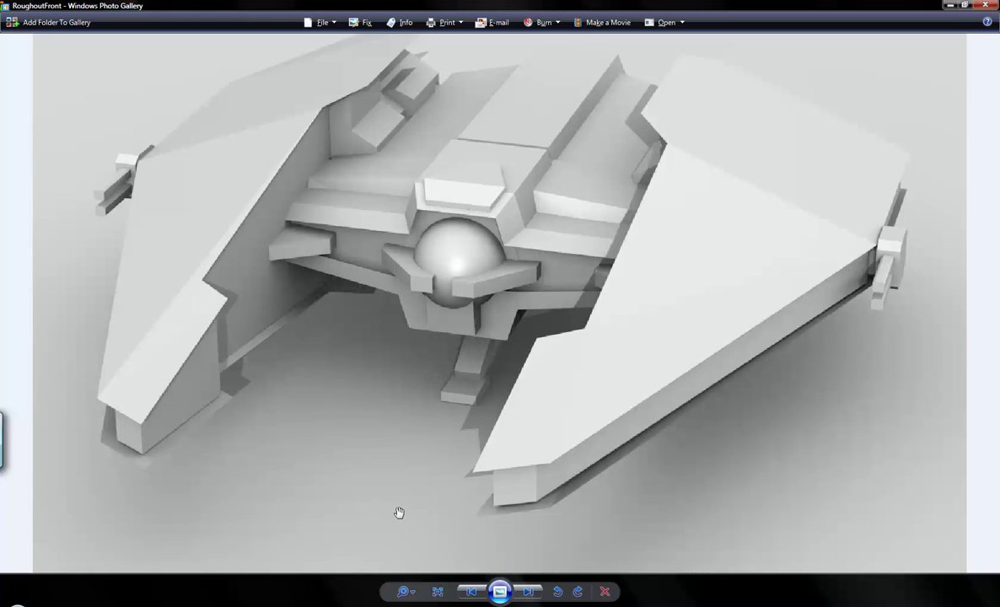
pyautogui.click(313, 605)
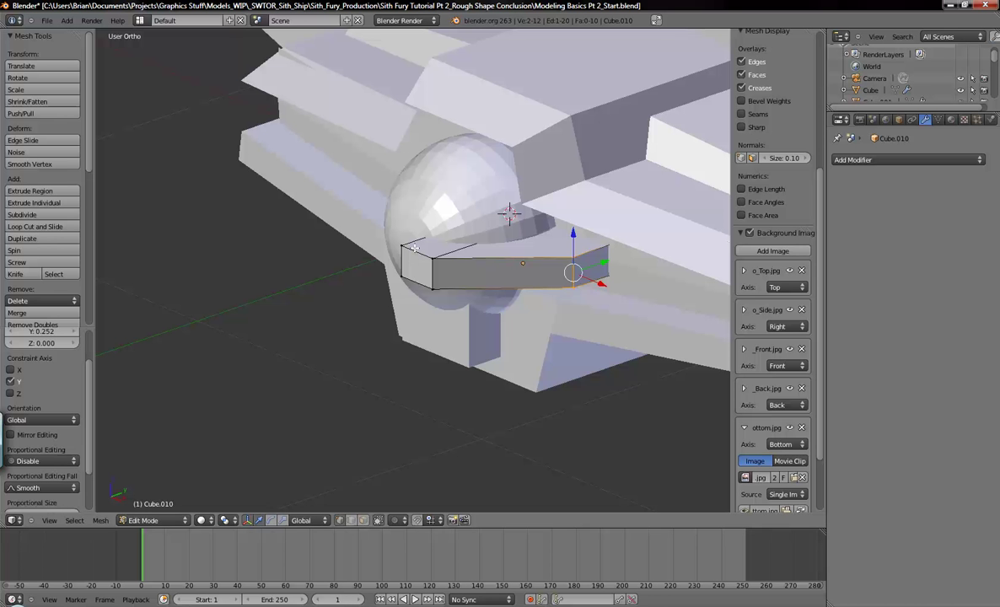
# - Move the prong's front and angled faces back about 0.055 along Y, compare with the reference render, and leave mesh editing
pyautogui.press('a')
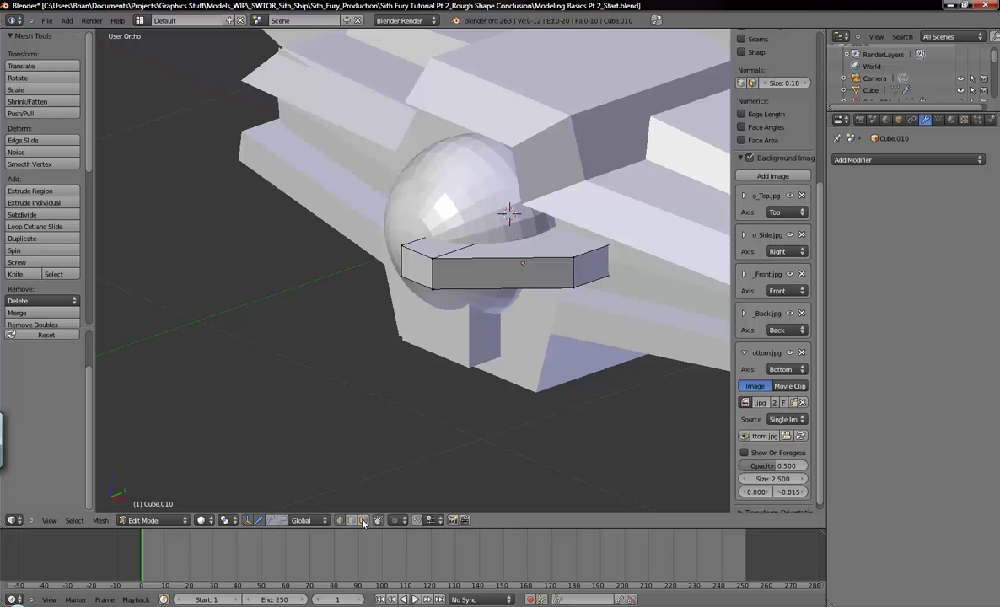
pyautogui.rightClick(426, 274)
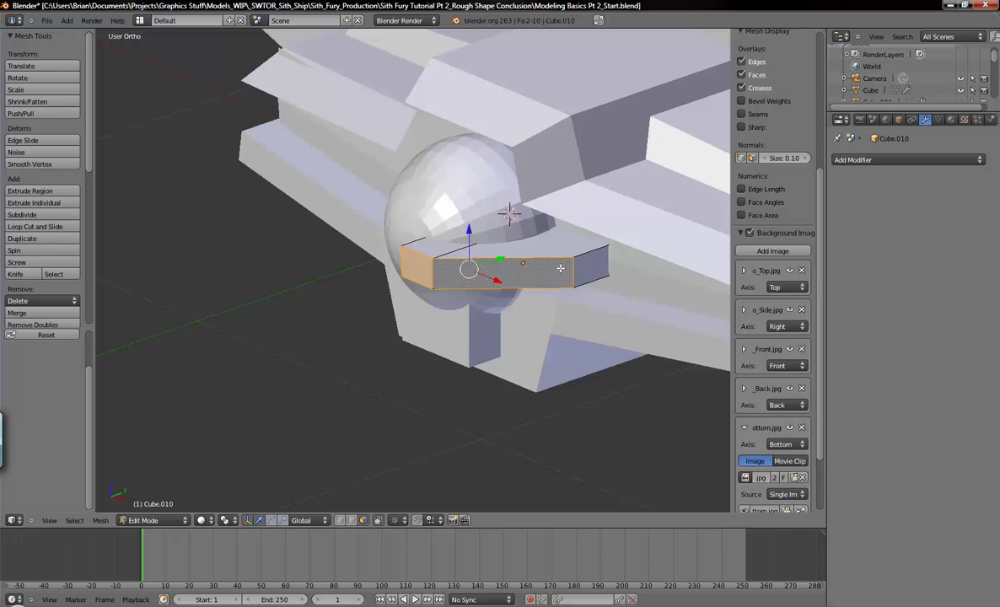
pyautogui.press('g')
pyautogui.press('y')
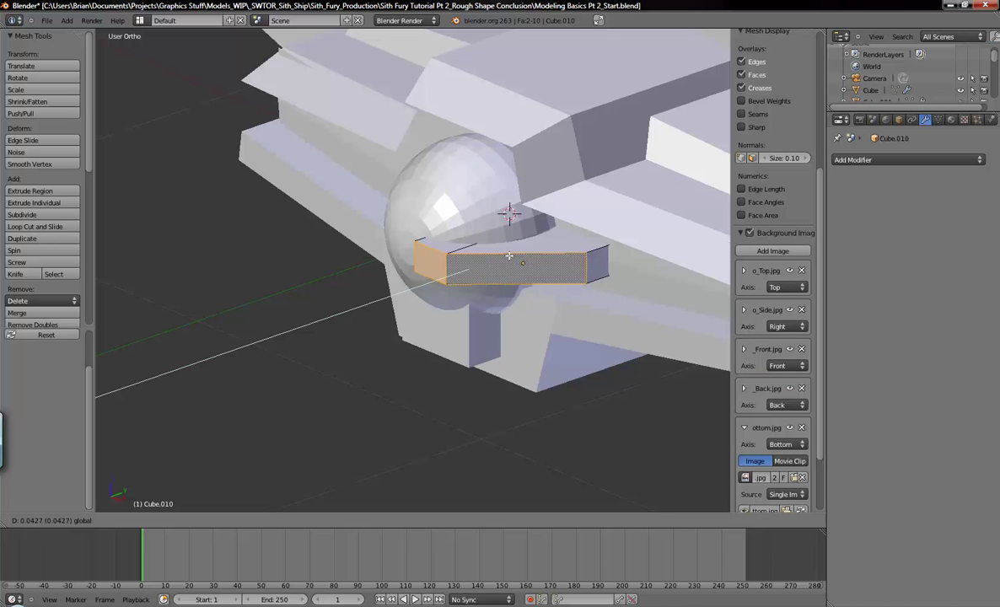
pyautogui.click(513, 256)
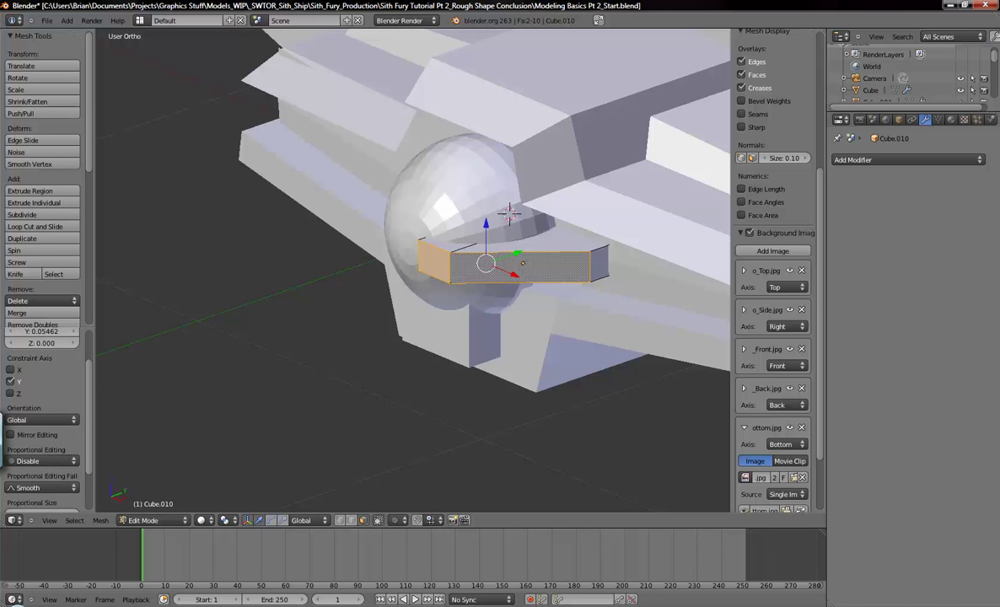
pyautogui.click(216, 605)
pyautogui.moveTo(312, 605)
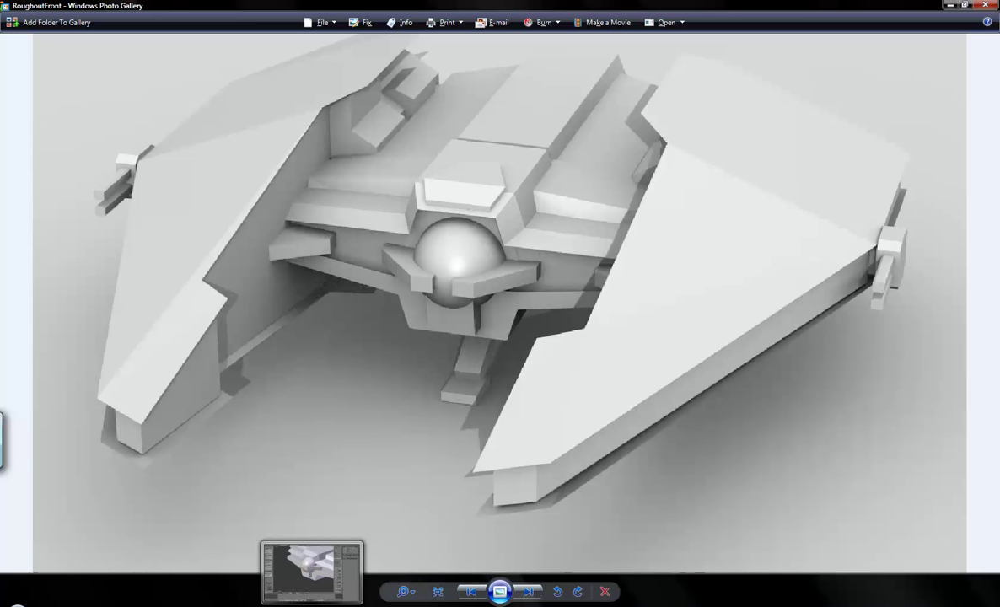
pyautogui.click(313, 571)
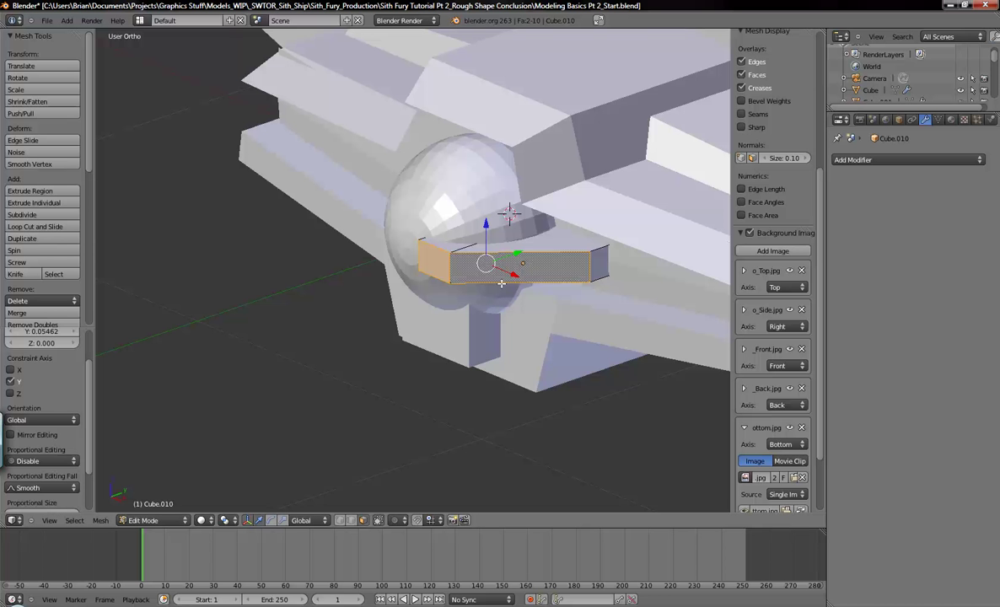
pyautogui.press('Tab')
# - Set the prong's origin to the 3D cursor at the centre of the ship
pyautogui.moveTo(466, 302)
pyautogui.mouseDown(button='middle')
pyautogui.moveTo(421, 291)
pyautogui.moveTo(469, 284)
pyautogui.mouseUp(button='middle')
pyautogui.press('Home')
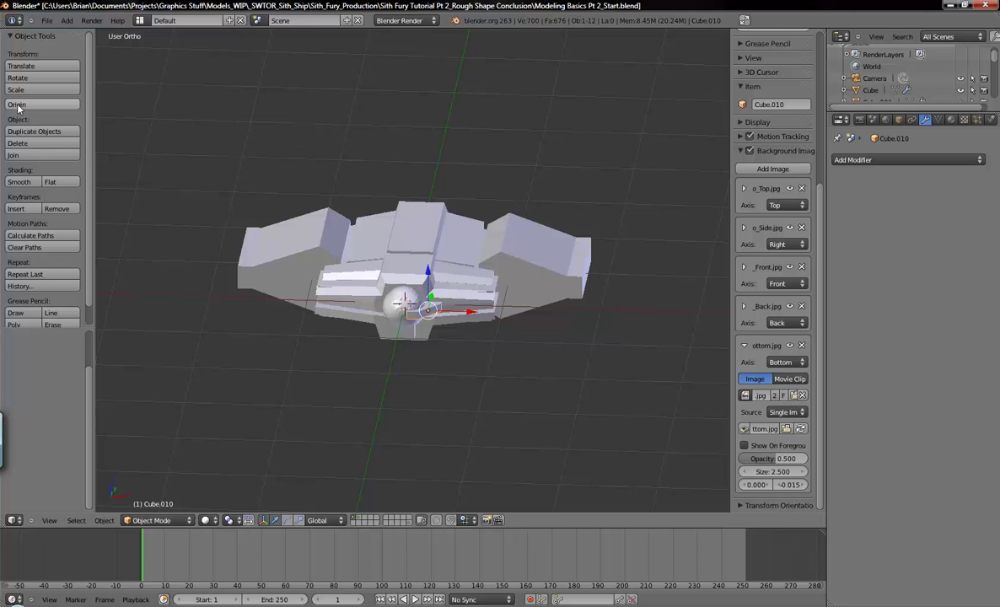
pyautogui.scroll(4, 414, 312)
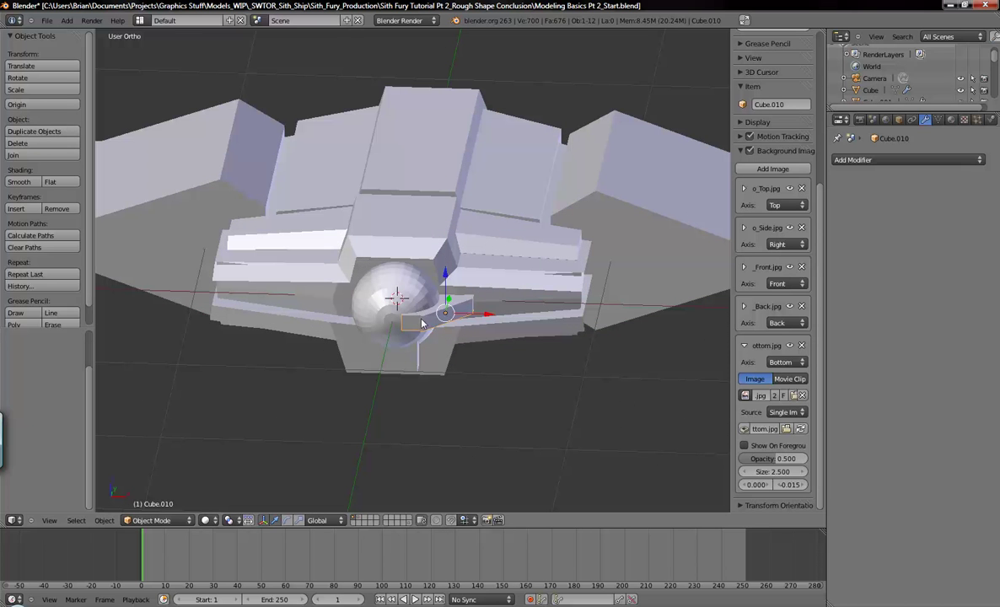
pyautogui.click(39, 105)
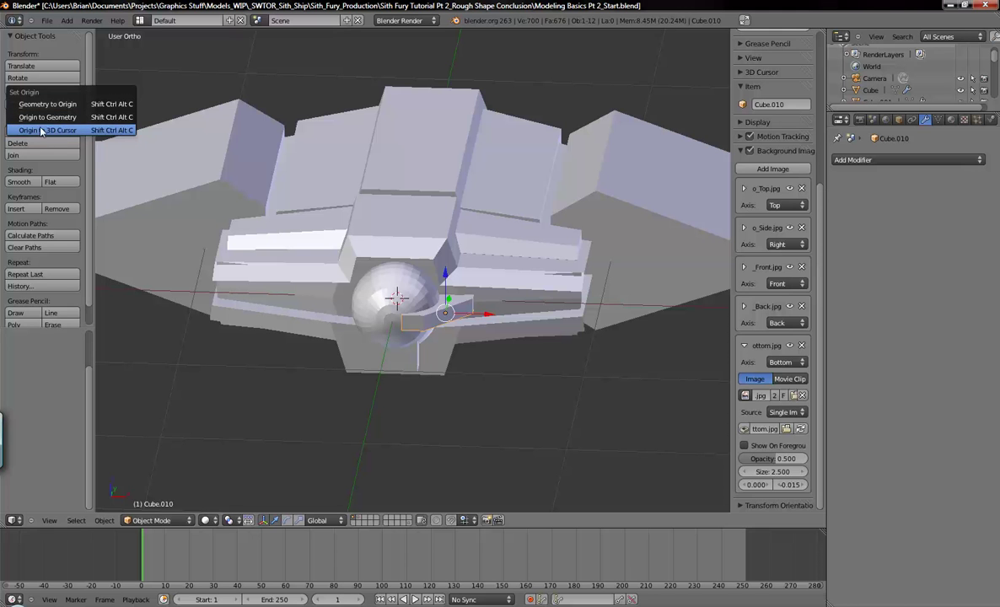
pyautogui.click(42, 131)
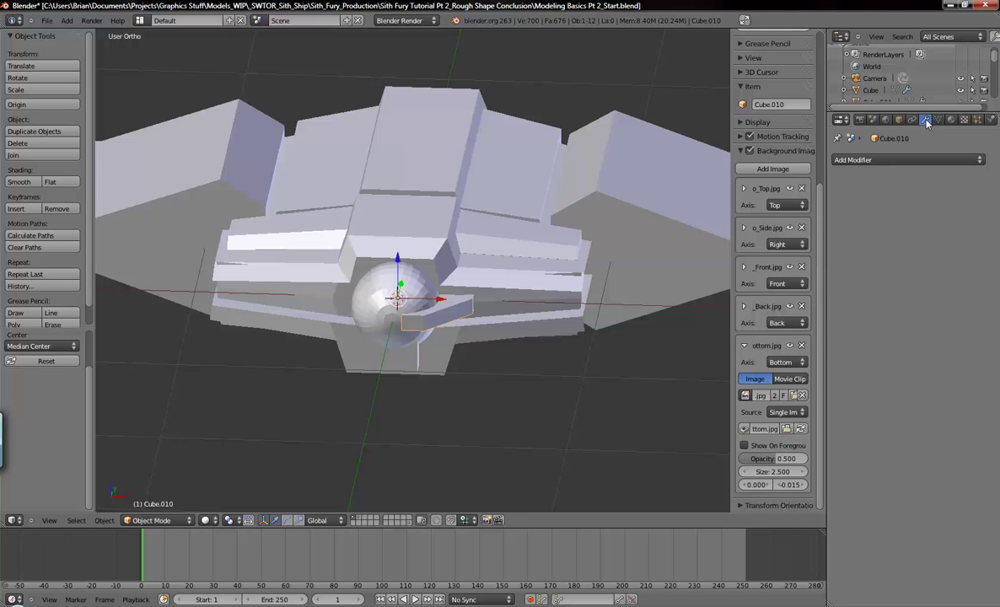
# - Add a Mirror modifier across the X axis to the prong and check the mirrored pair around the cockpit sphere
pyautogui.click(857, 159)
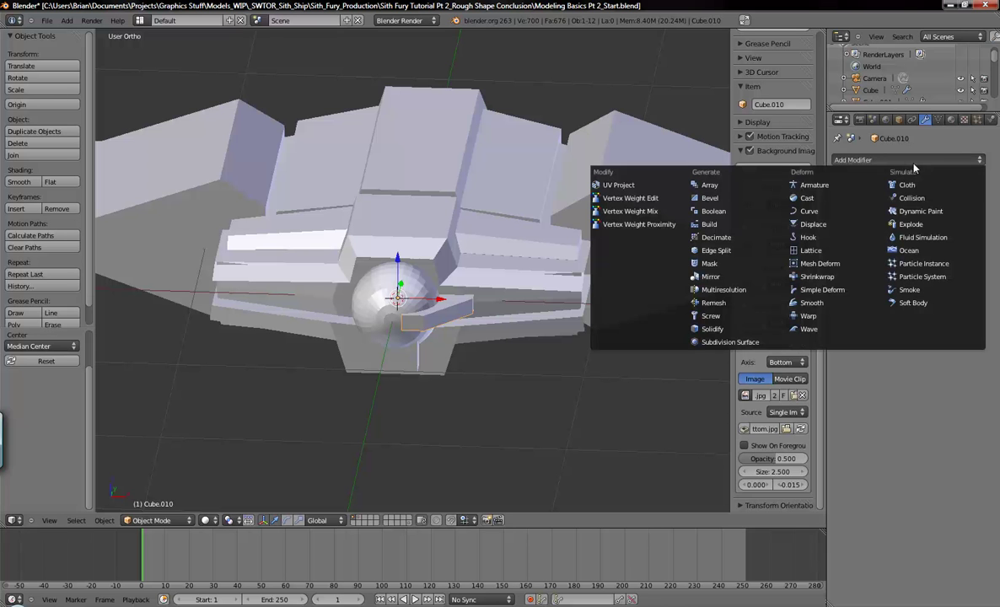
pyautogui.click(711, 277)
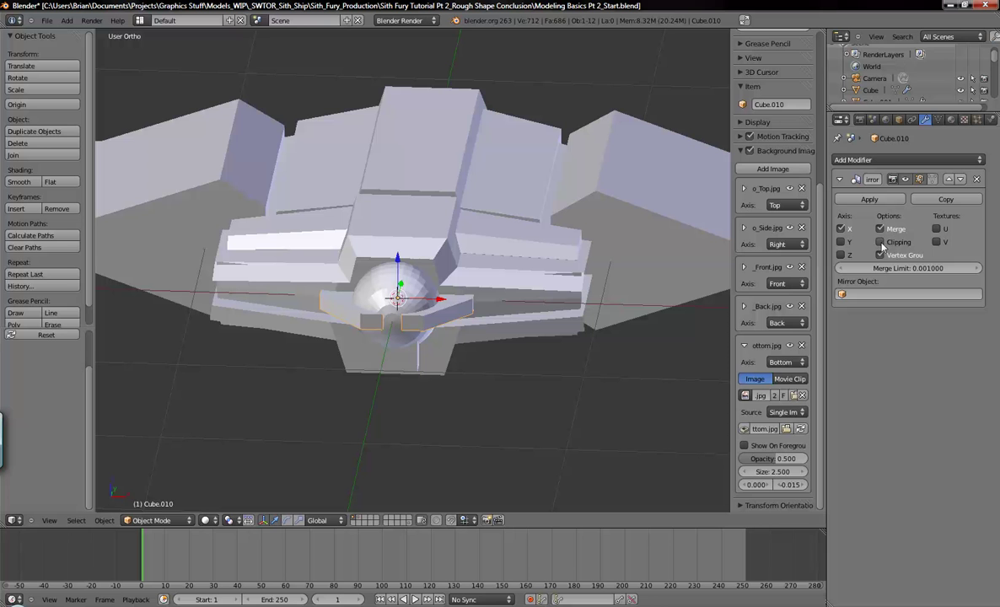
pyautogui.moveTo(435, 351); pyautogui.dragTo(405, 344, button='middle')
pyautogui.scroll(3, 405, 344)
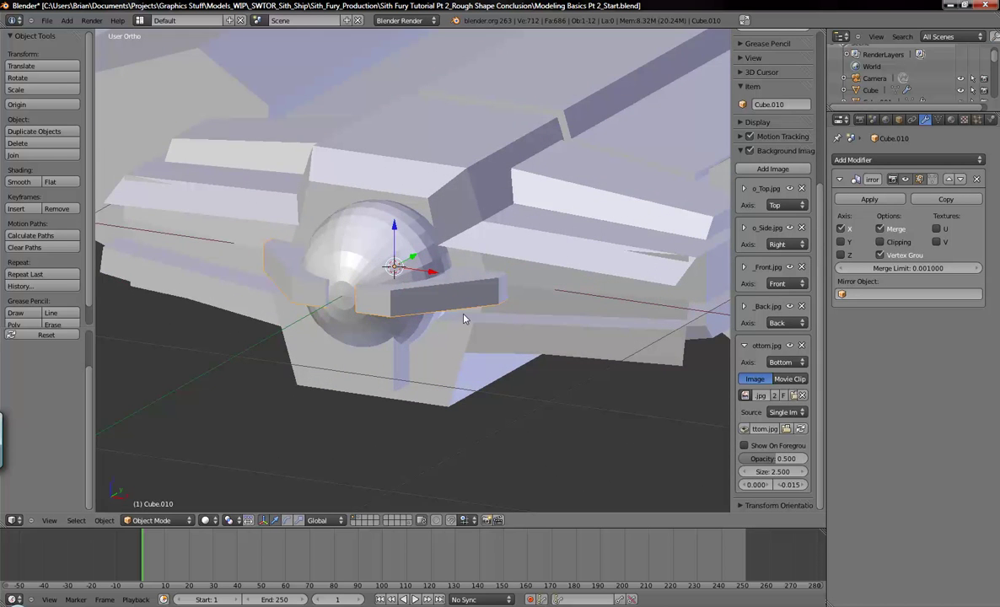
# - Add a cube at the ship's centre and scale it down to roughly the width of the cockpit sphere
pyautogui.scroll(-3, 463, 319)
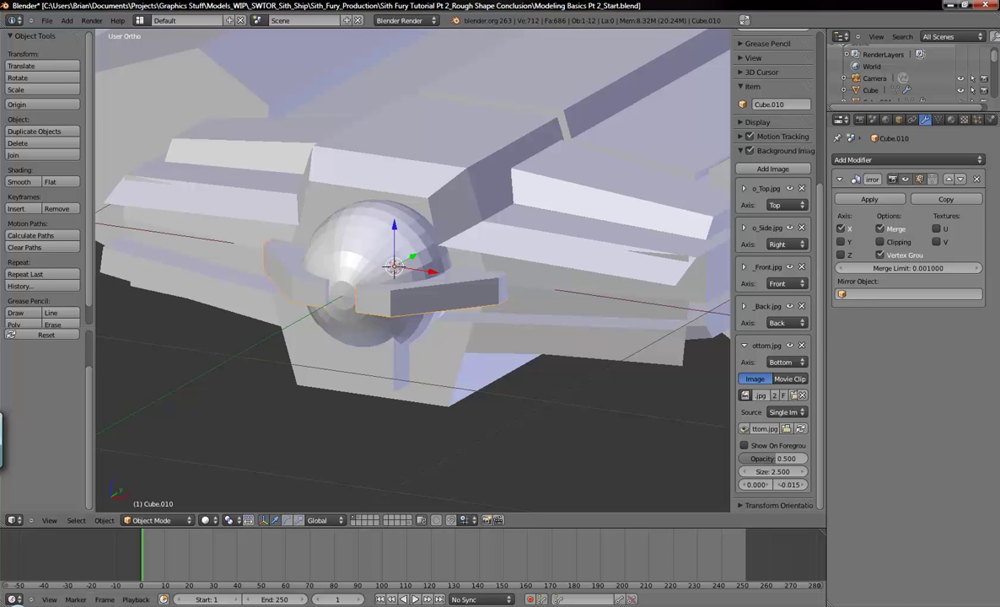
pyautogui.hotkey('alt', 'Tab')
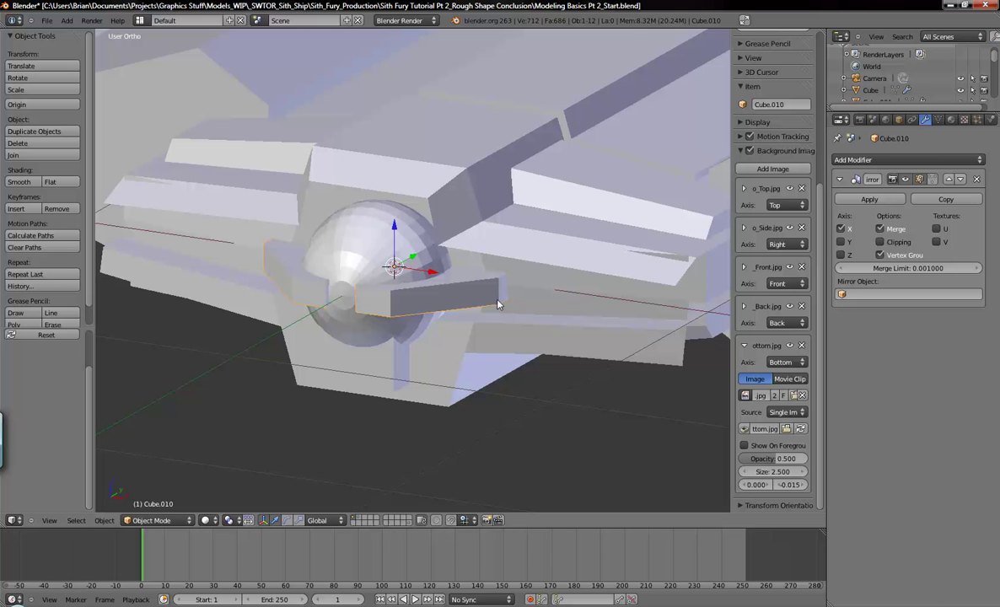
pyautogui.press('KP_1')
pyautogui.press('KP_7')
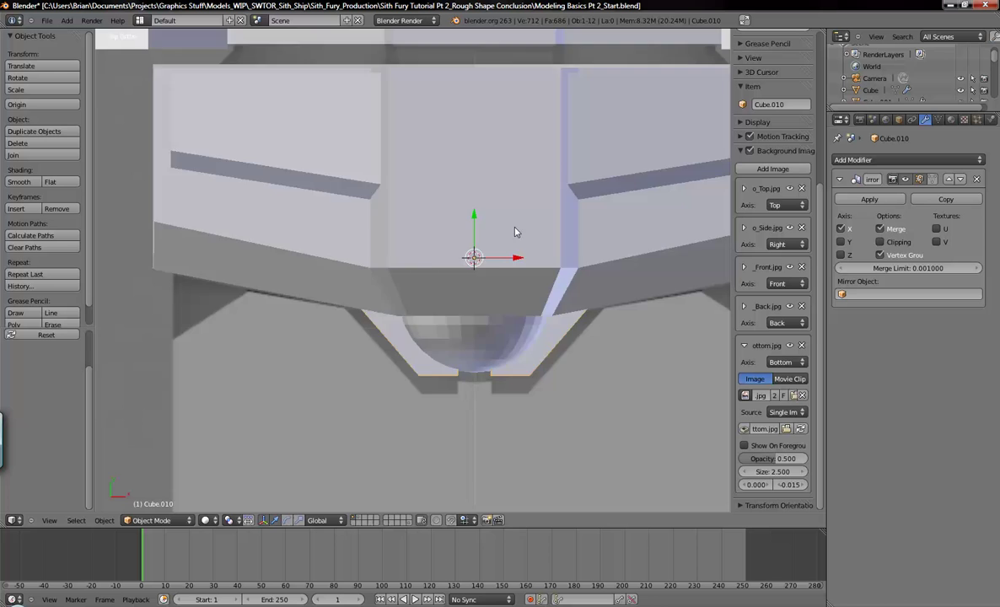
pyautogui.press('z')
pyautogui.keyDown('shift'); pyautogui.moveTo(550, 322); pyautogui.dragTo(518, 277, button='middle'); pyautogui.keyUp('shift')
pyautogui.press('a')
pyautogui.hotkey('shift', 'a')
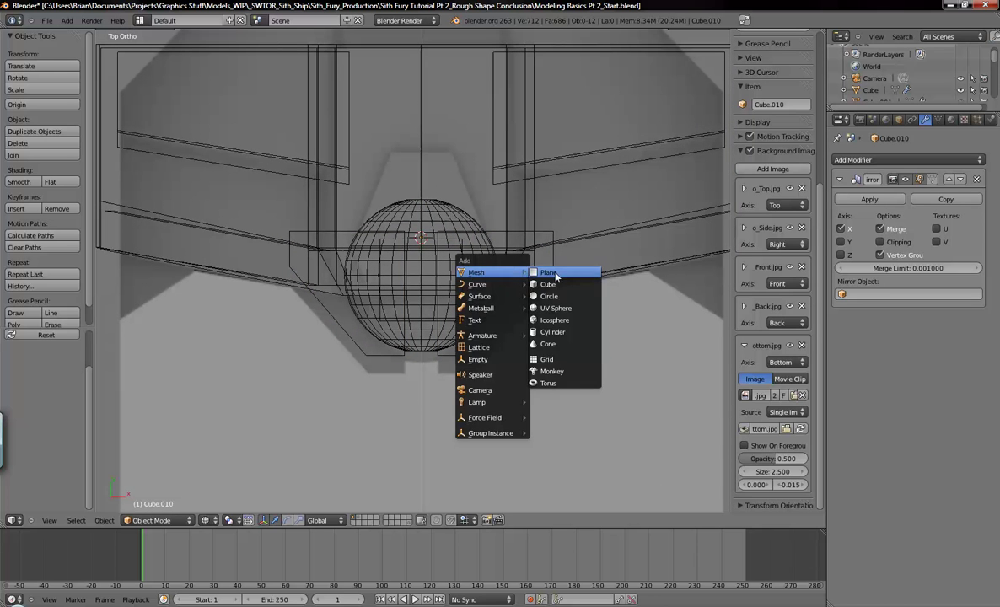
pyautogui.click(548, 284)
pyautogui.scroll(-2, 580, 323)
pyautogui.scroll(-1, 581, 323)
pyautogui.press('s')
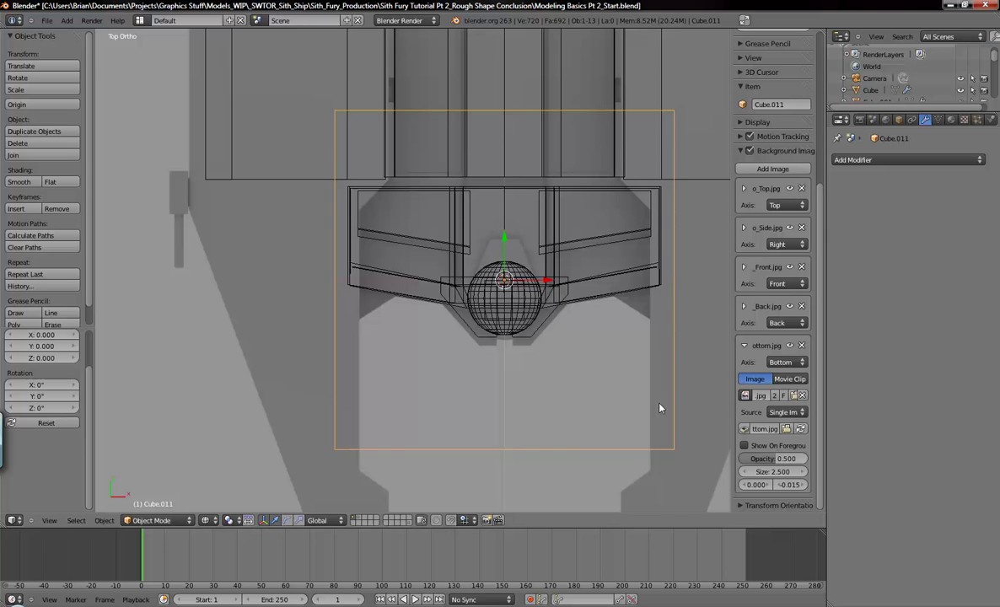
pyautogui.click(547, 289)
# - Move the small cube along negative X to the outer end of the front wing section and about 0.025 forward along Y
pyautogui.press('g')
pyautogui.press('x')
pyautogui.click(421, 288)
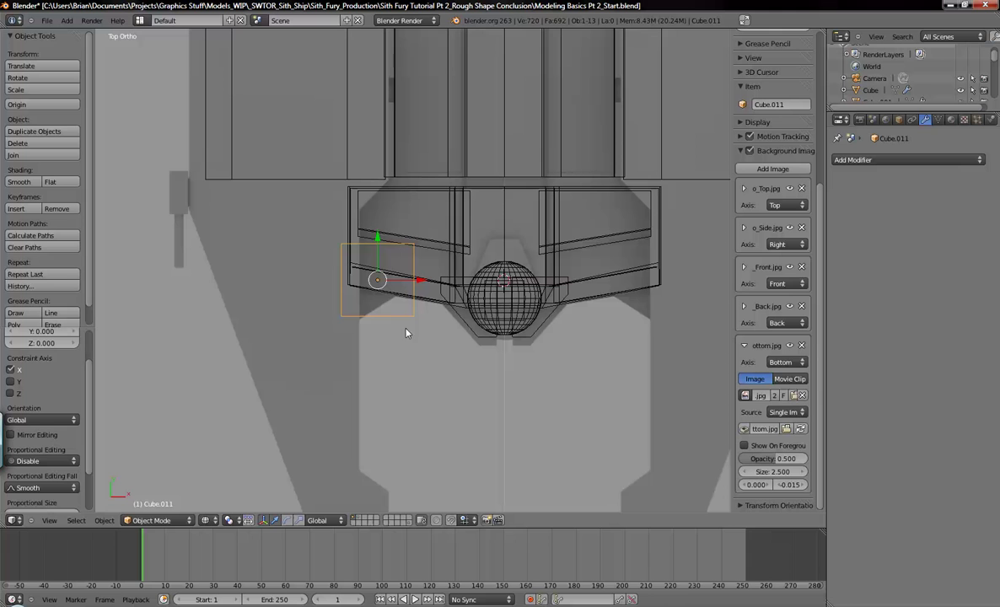
pyautogui.press('g')
pyautogui.press('y')
pyautogui.click(373, 243)
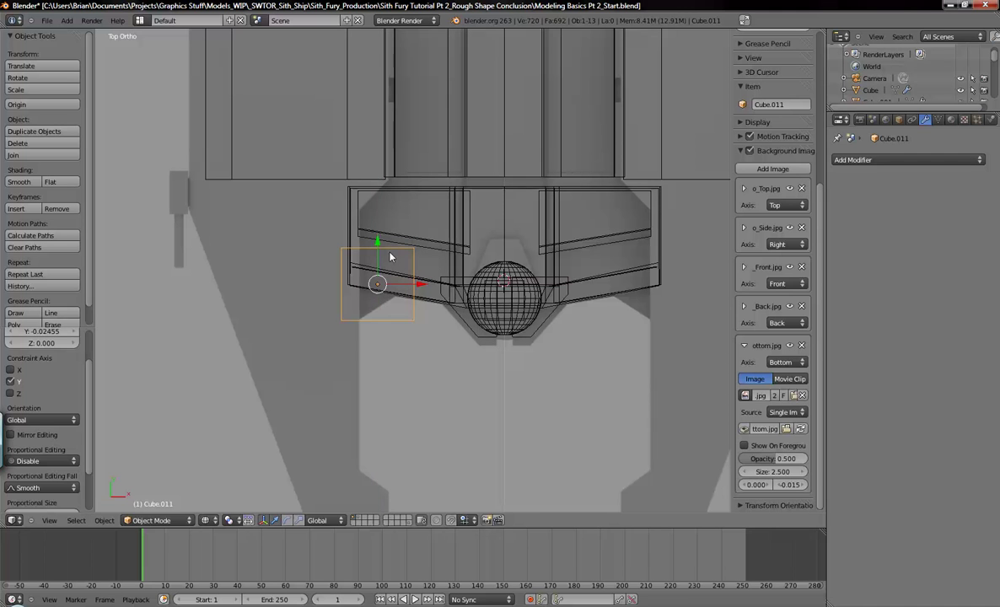
pyautogui.click(423, 288)
pyautogui.click(424, 288)
# - Move the block's inner front corner vertices back along Y to angle its front, and shift the block forward about 0.056
pyautogui.press('Tab')
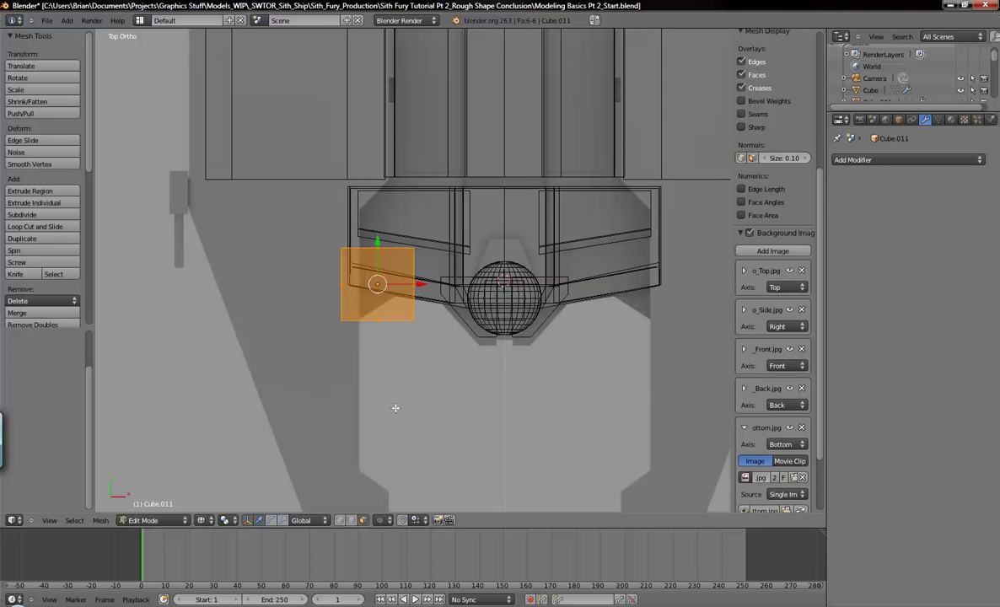
pyautogui.click(360, 520)
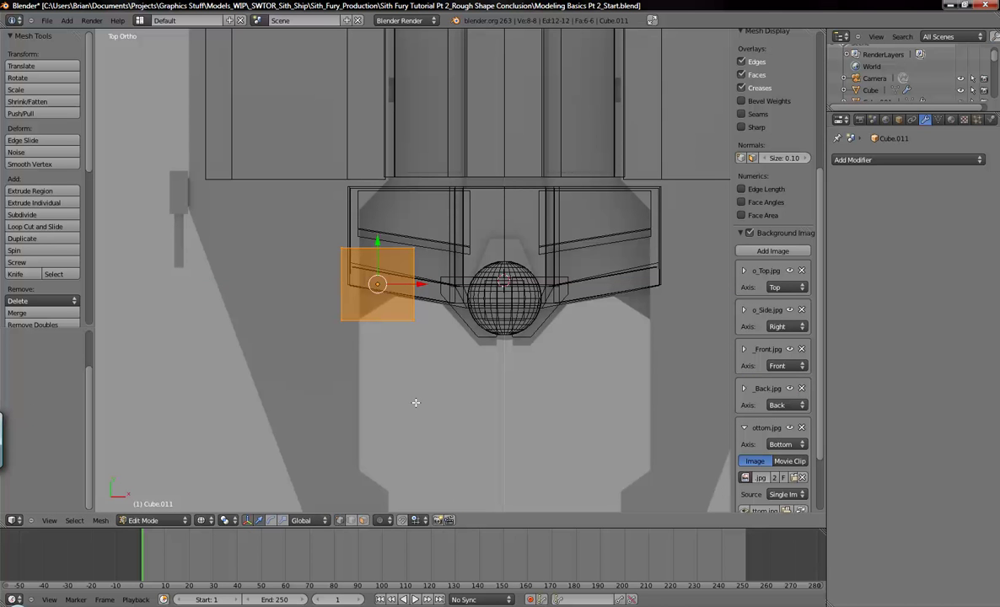
pyautogui.rightClick(441, 334)
pyautogui.moveTo(414, 280); pyautogui.dragTo(377, 251)
pyautogui.press('Tab')
# - Flatten the outer block by scaling it to 0.191 along Z against the front reference
pyautogui.moveTo(414, 349)
pyautogui.mouseDown(button='middle')
pyautogui.moveTo(389, 339)
pyautogui.moveTo(395, 351)
pyautogui.moveTo(432, 303)
pyautogui.mouseUp(button='middle')
pyautogui.press('z')
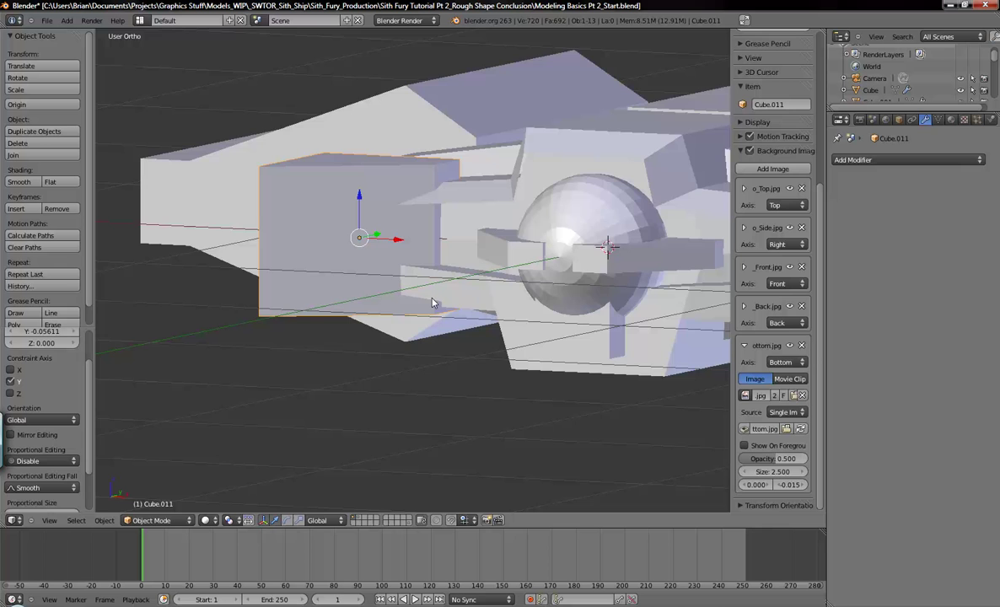
pyautogui.press('KP_1')
pyautogui.press('z')
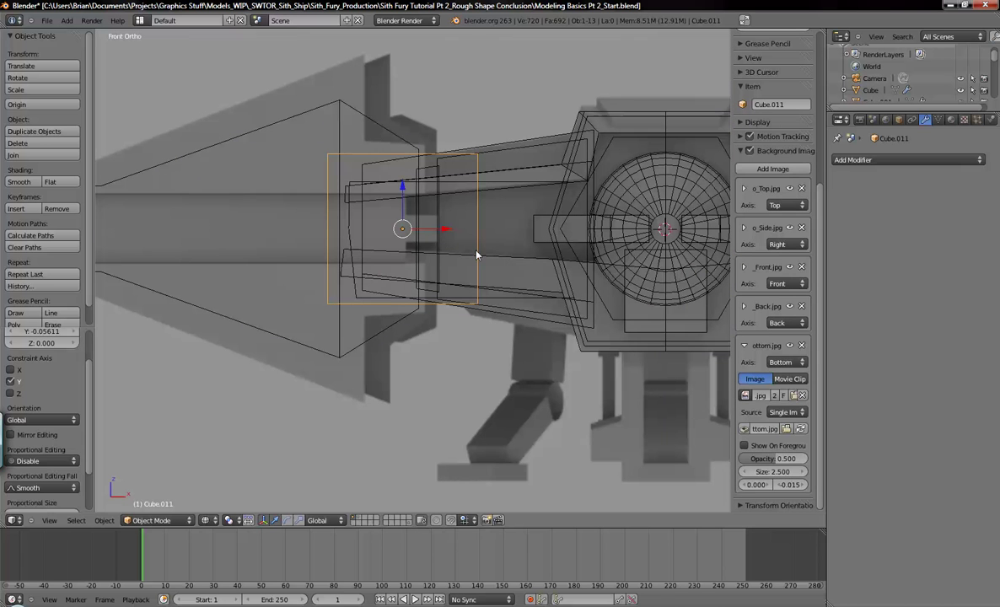
pyautogui.press('Tab')
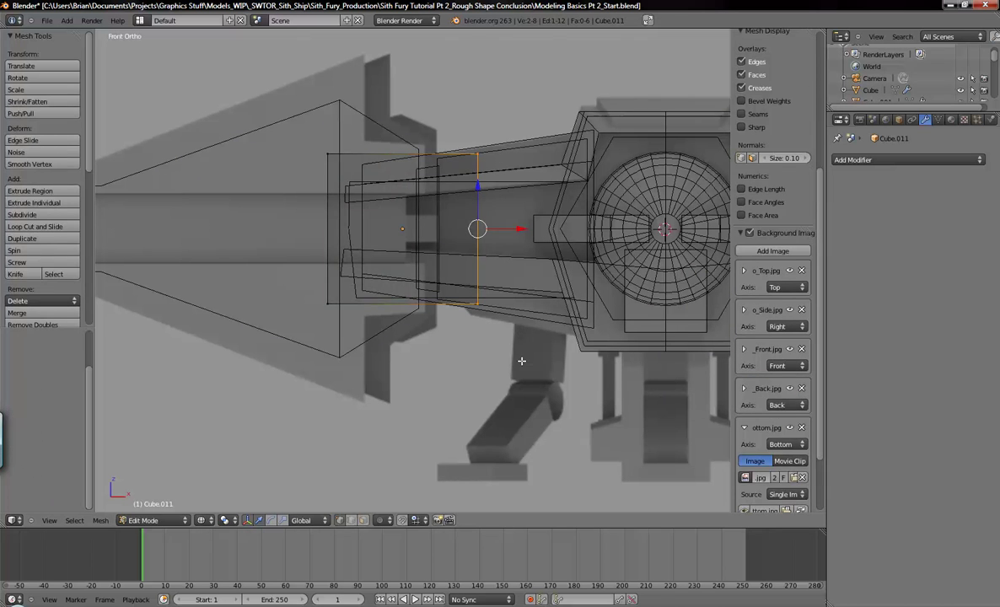
pyautogui.press('Tab')
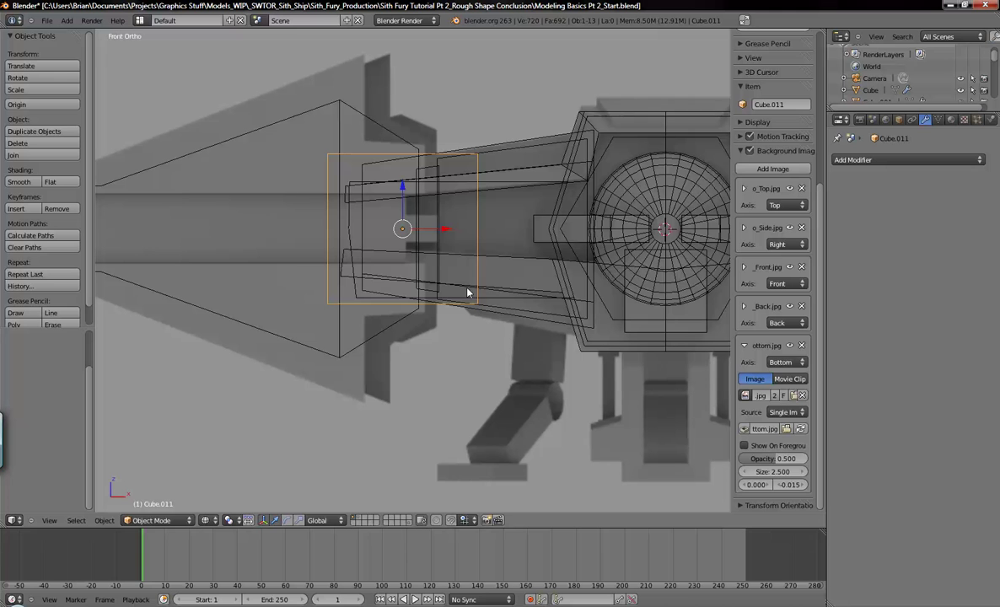
pyautogui.press('s')
pyautogui.press('z')
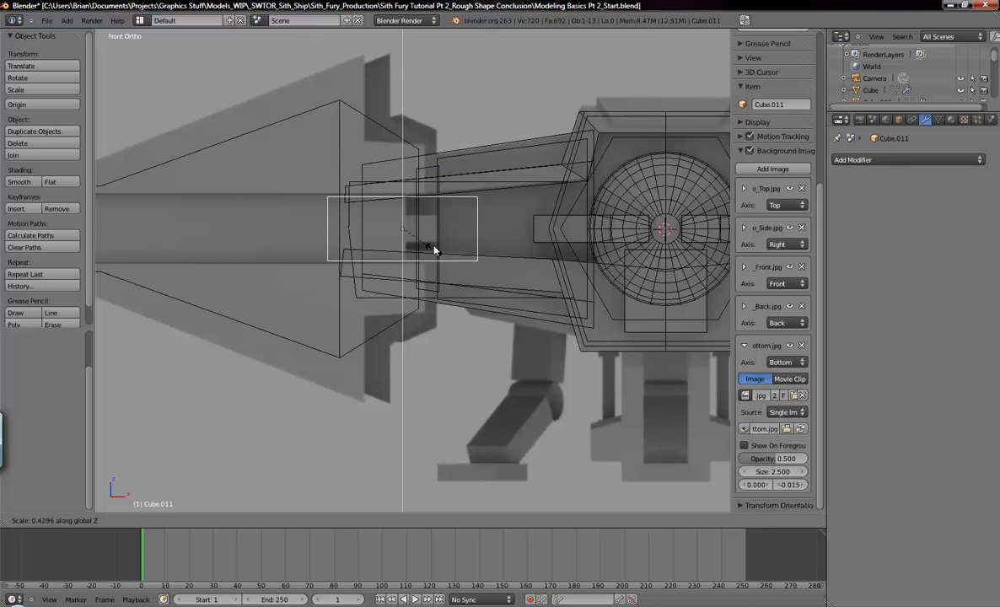
pyautogui.click(415, 231)
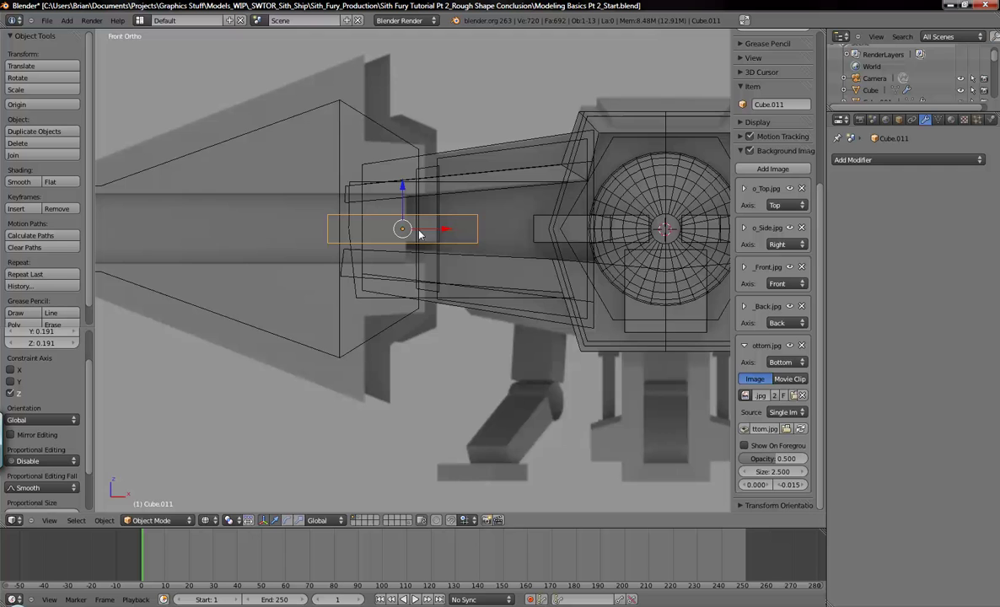
pyautogui.press('z')
pyautogui.moveTo(447, 233)
pyautogui.mouseDown(button='middle')
pyautogui.moveTo(424, 263)
pyautogui.moveTo(406, 256)
pyautogui.mouseUp(button='middle')
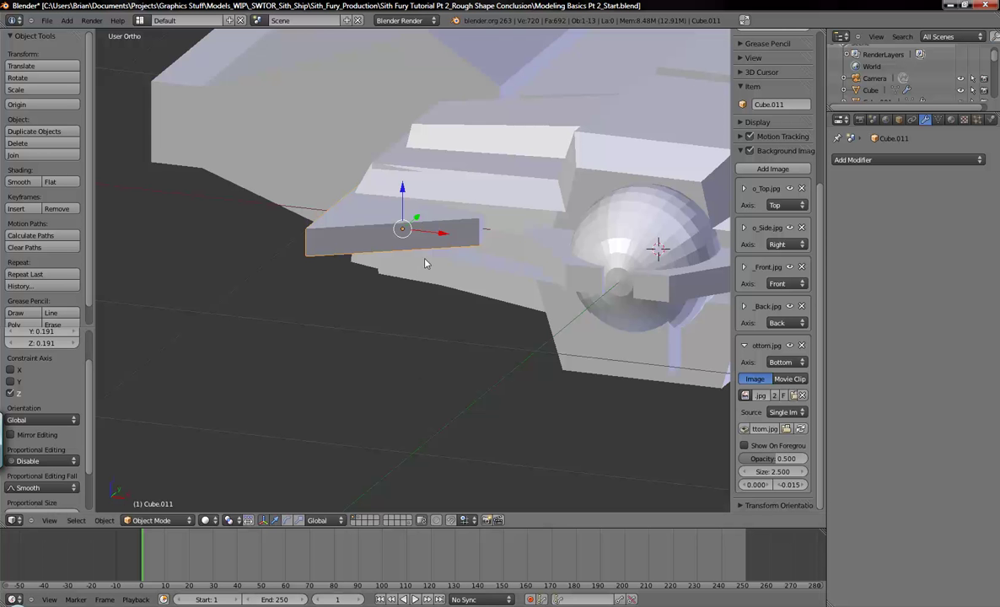
# - Move the flattened block about 0.113 outward along negative X and inspect its position against the hull
pyautogui.press('z')
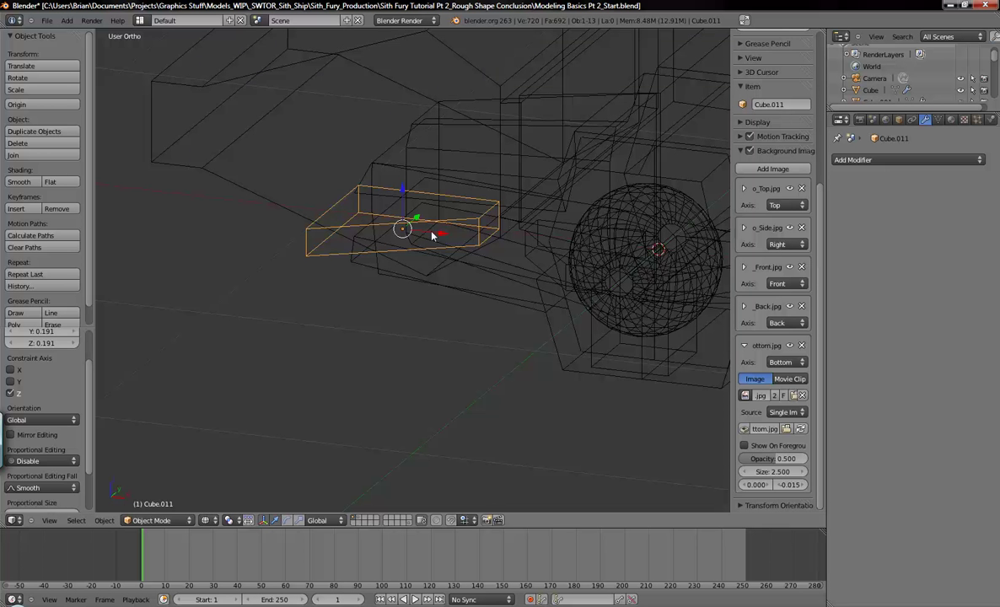
pyautogui.press('KP_1')
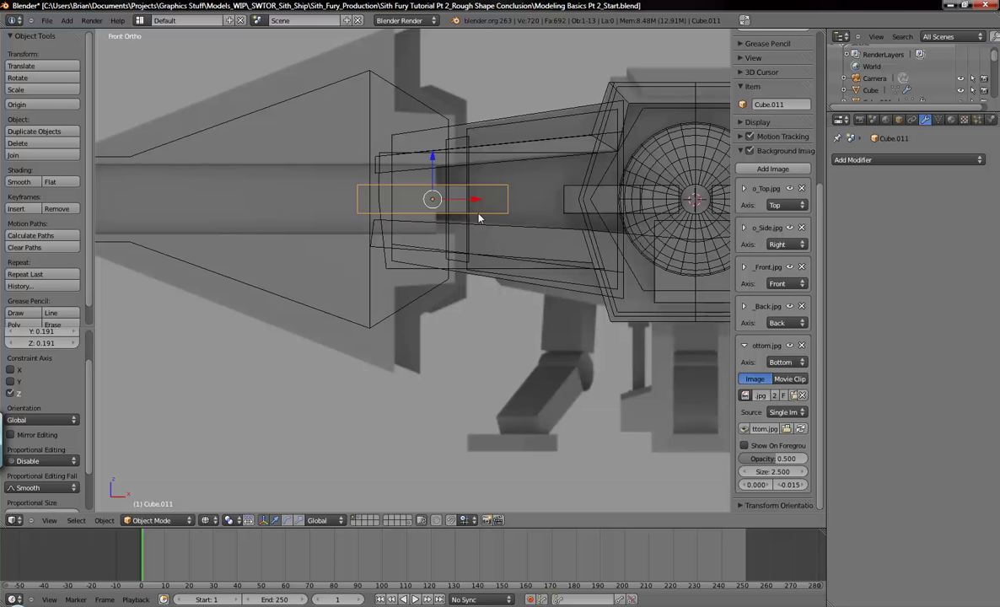
pyautogui.press('g')
pyautogui.press('x')
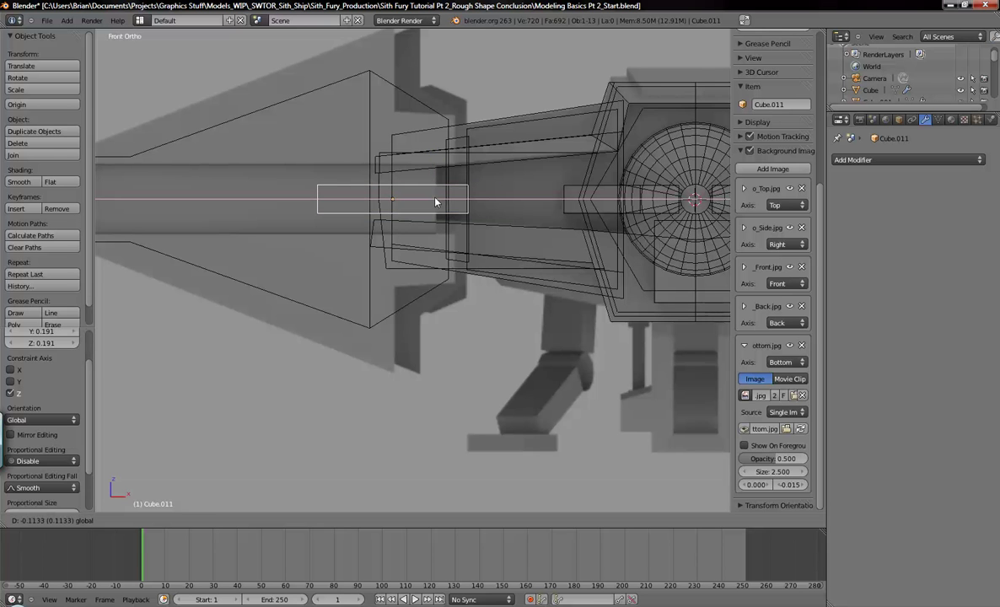
pyautogui.click(436, 198)
pyautogui.press('z')
pyautogui.moveTo(496, 189); pyautogui.dragTo(455, 215, button='middle')
pyautogui.press('z')
pyautogui.scroll(-4, 468, 253)
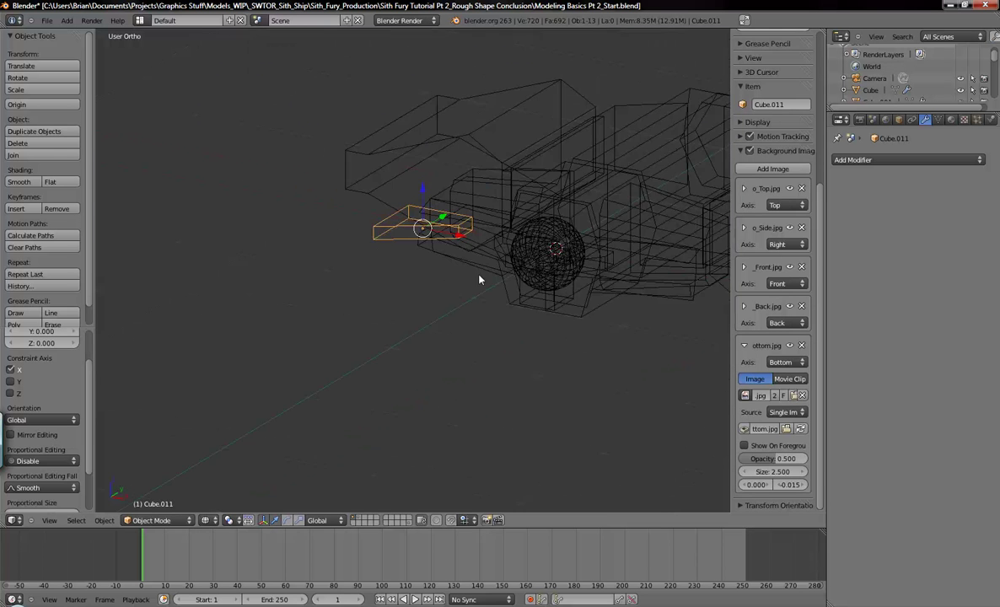
pyautogui.moveTo(480, 279); pyautogui.dragTo(491, 293, button='middle')
pyautogui.moveTo(281, 250); pyautogui.dragTo(455, 272, button='middle')
pyautogui.press('z')
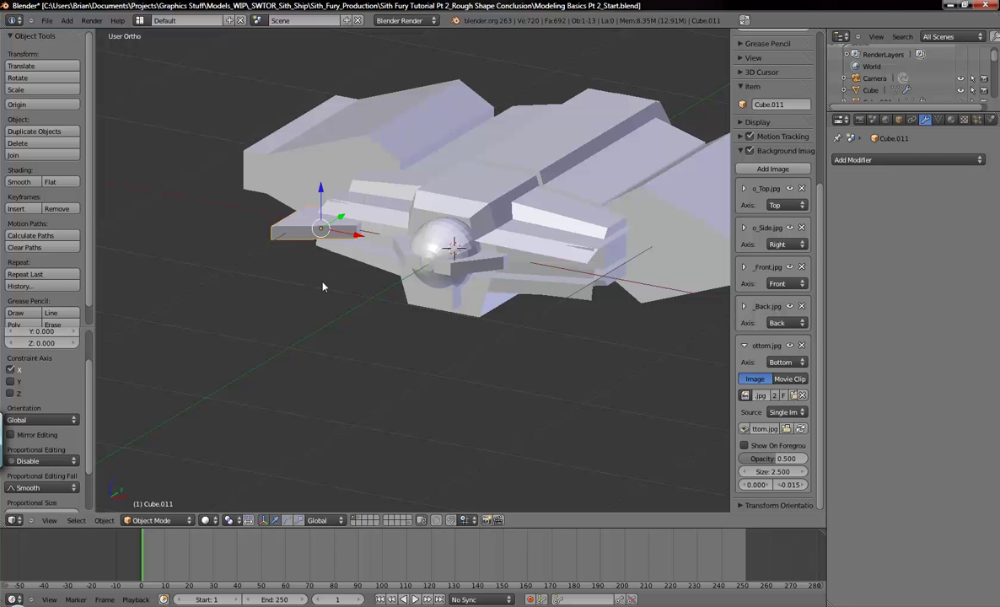
# - Set the flattened block's origin to the 3D cursor and add a Mirror modifier across the X axis
pyautogui.click(38, 104)
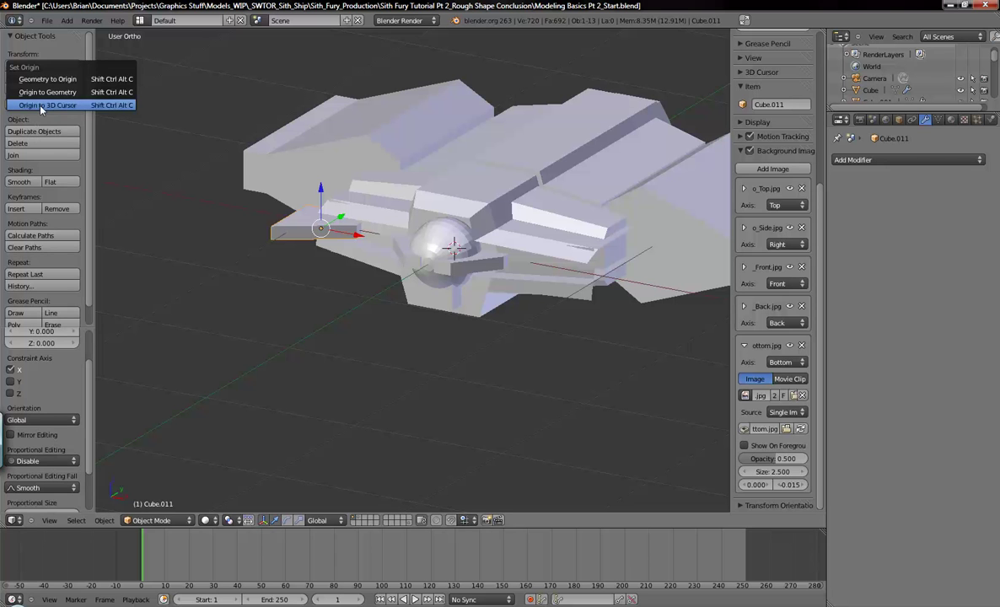
pyautogui.click(39, 105)
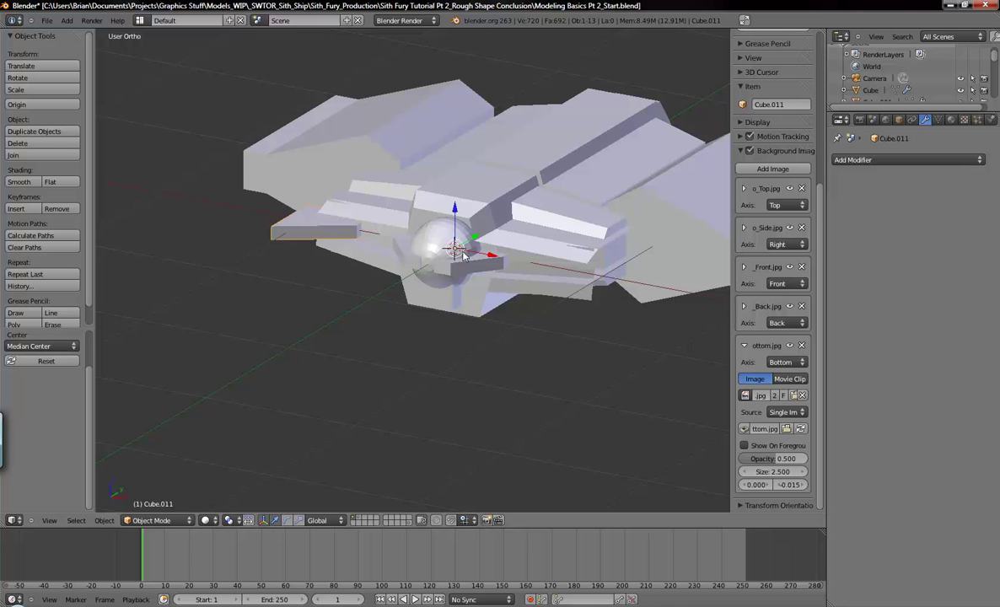
pyautogui.click(852, 159)
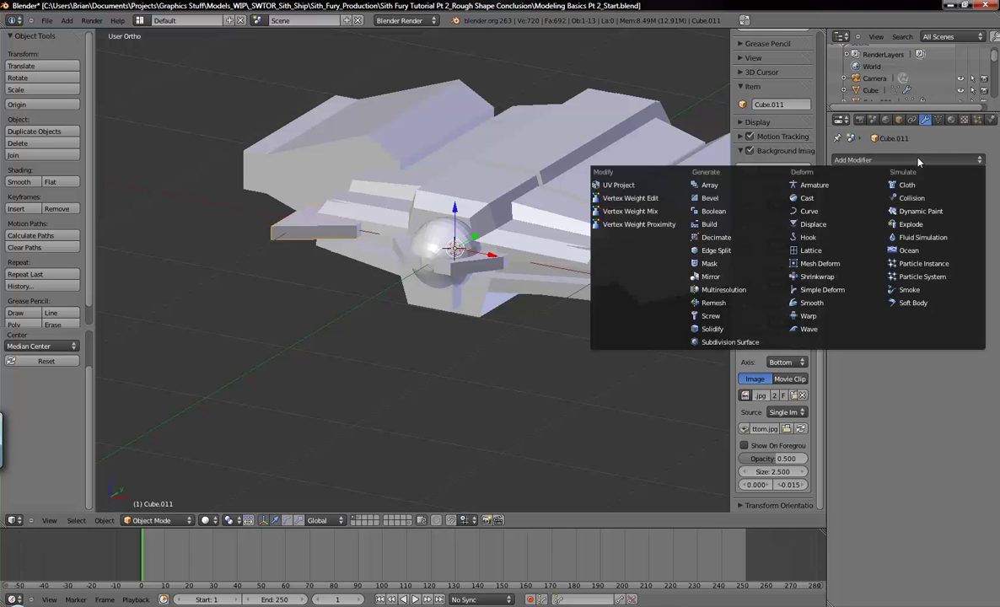
pyautogui.click(716, 276)
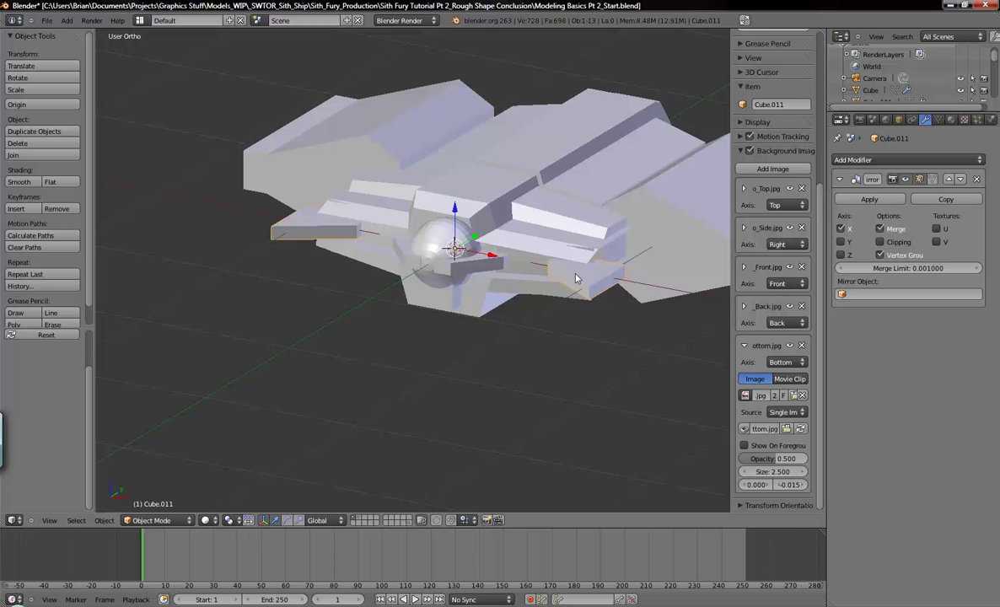
pyautogui.moveTo(435, 346); pyautogui.dragTo(451, 206, button='middle')
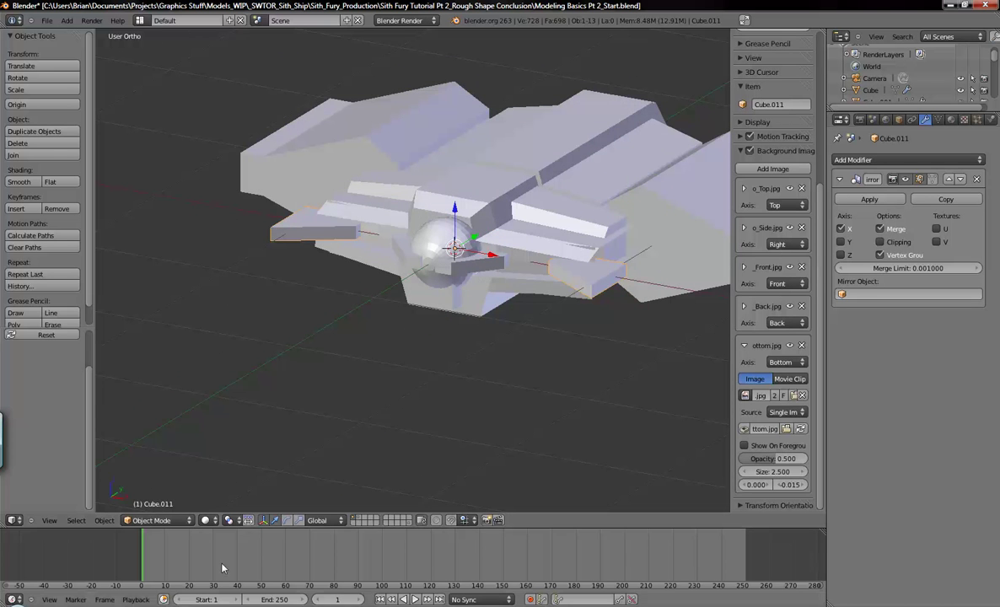
# - Check the RoughoutFront reference render, and add a cube at the ship's centre scaled to about 0.18
pyautogui.click(206, 606)
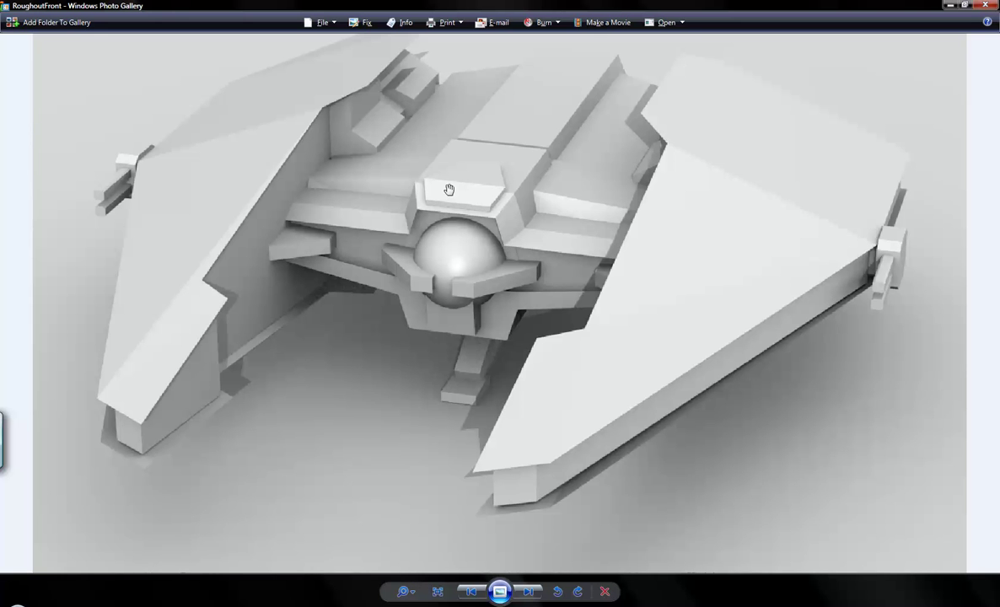
pyautogui.moveTo(535, 229); pyautogui.dragTo(442, 306)
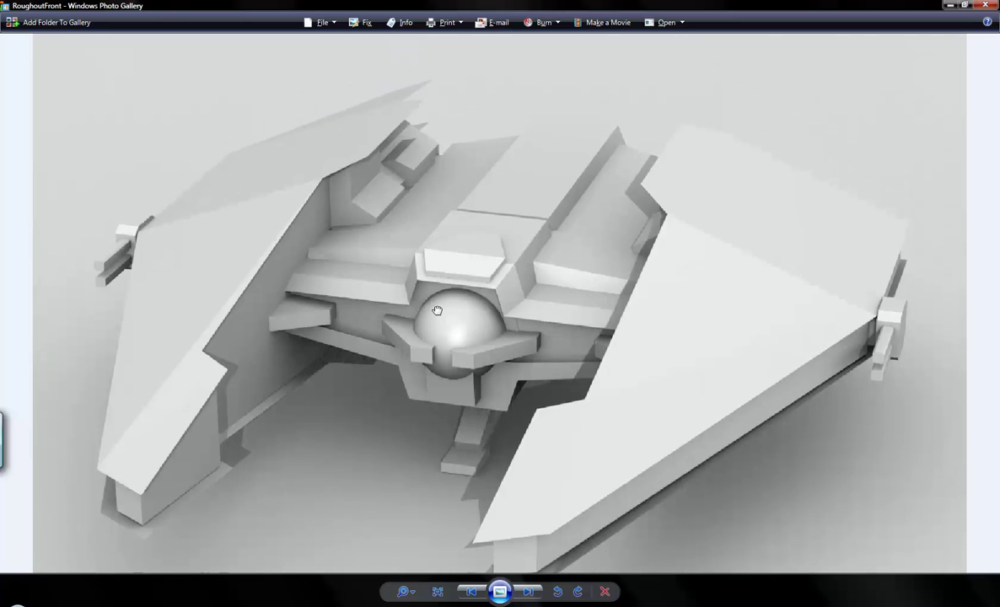
pyautogui.hotkey('alt', 'Tab')
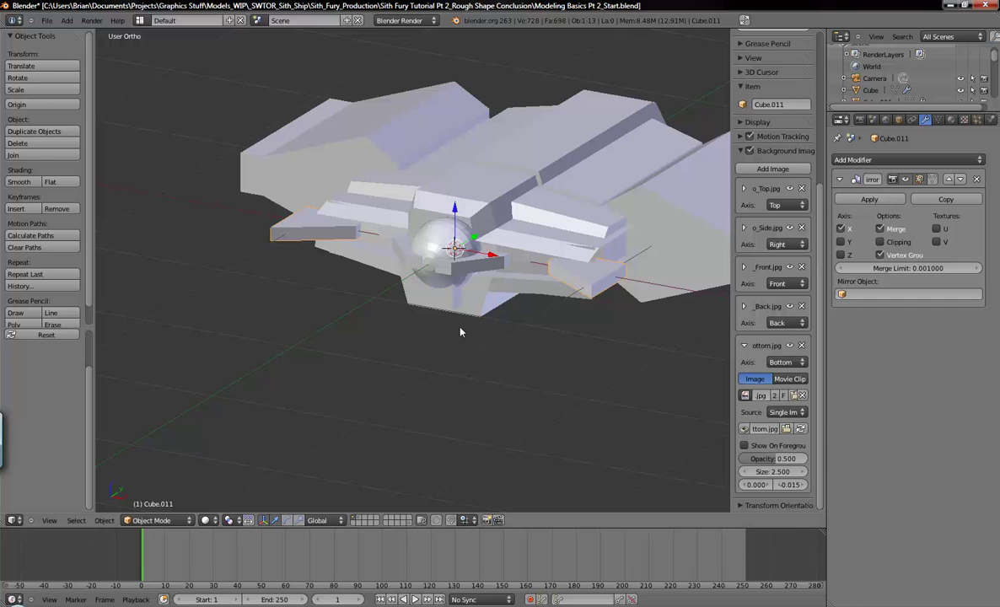
pyautogui.press('a')
pyautogui.hotkey('shift', 'a')
pyautogui.click(524, 292)
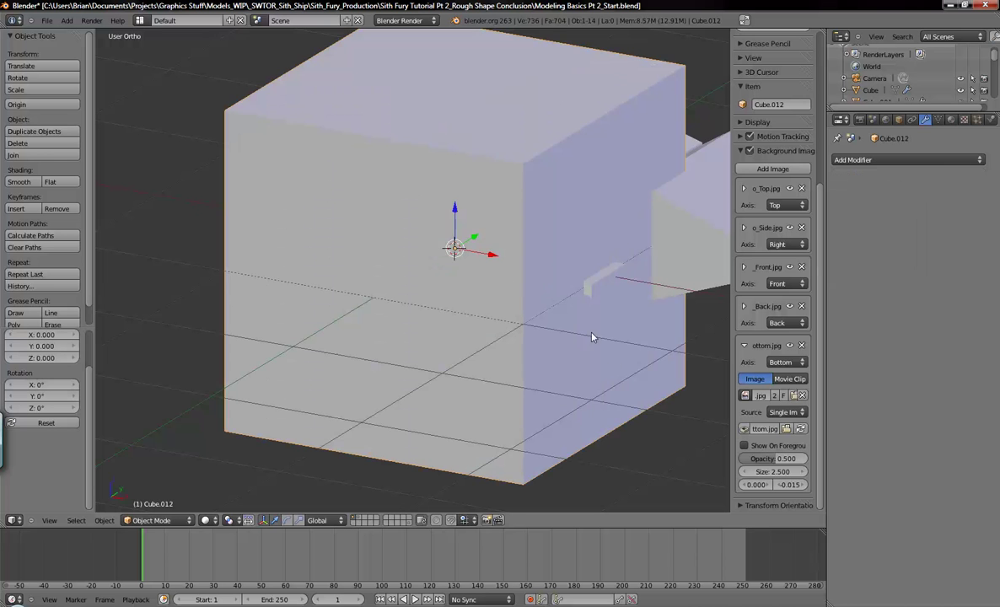
pyautogui.press('s')
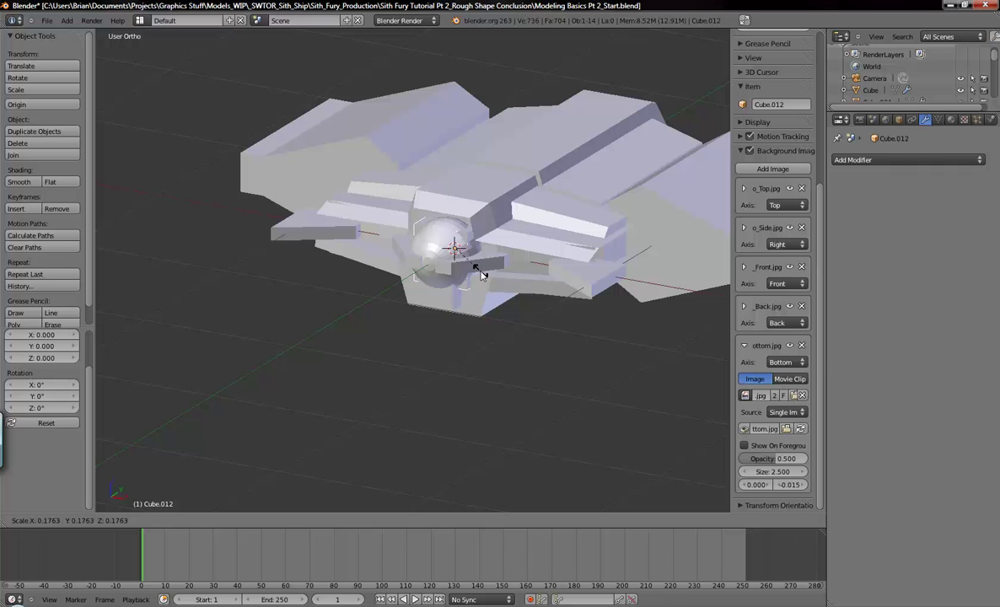
pyautogui.click(482, 276)
# - Raise the cube about 0.286 along Z and shift it about 0.068 along Y against the top reference
pyautogui.moveTo(455, 207); pyautogui.dragTo(459, 166)
pyautogui.scroll(8, 462, 226)
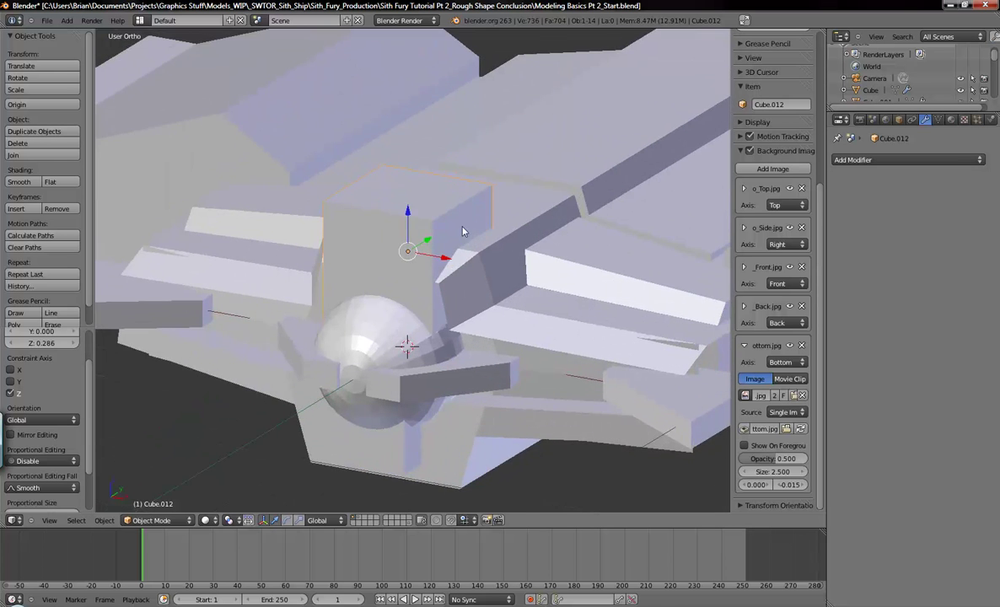
pyautogui.press('KP_7')
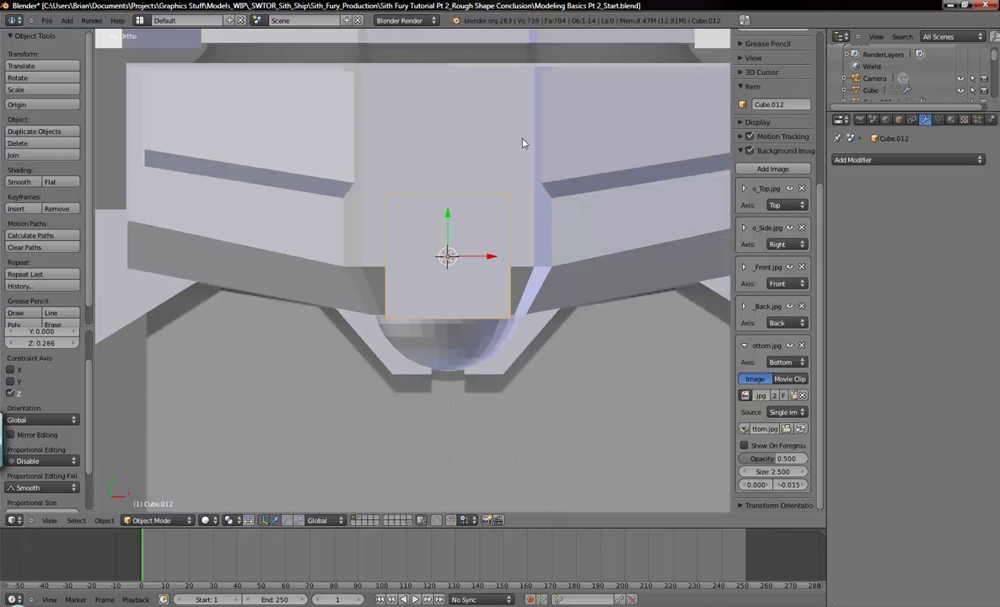
pyautogui.press('z')
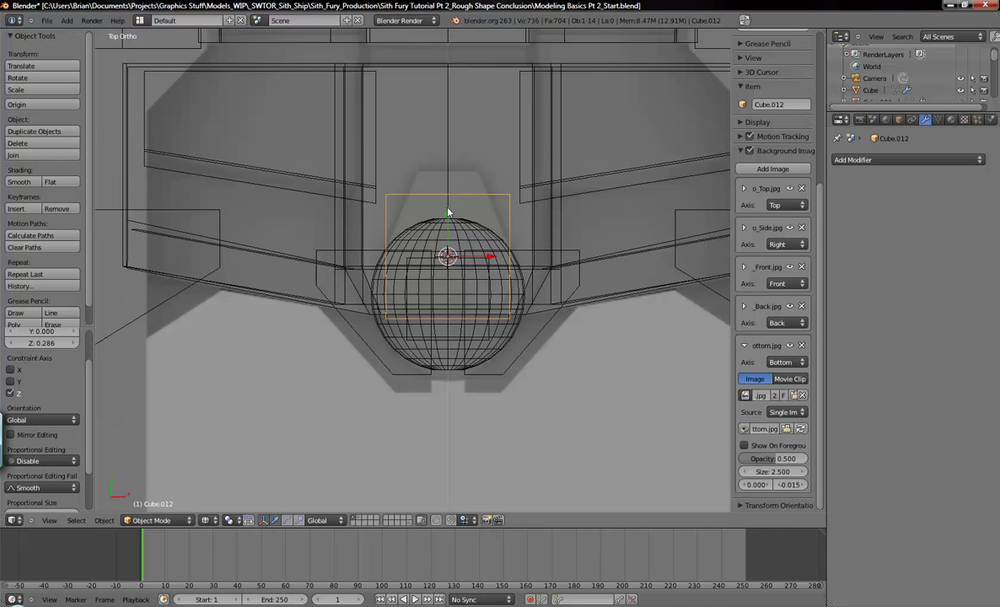
pyautogui.press('g')
pyautogui.press('y')
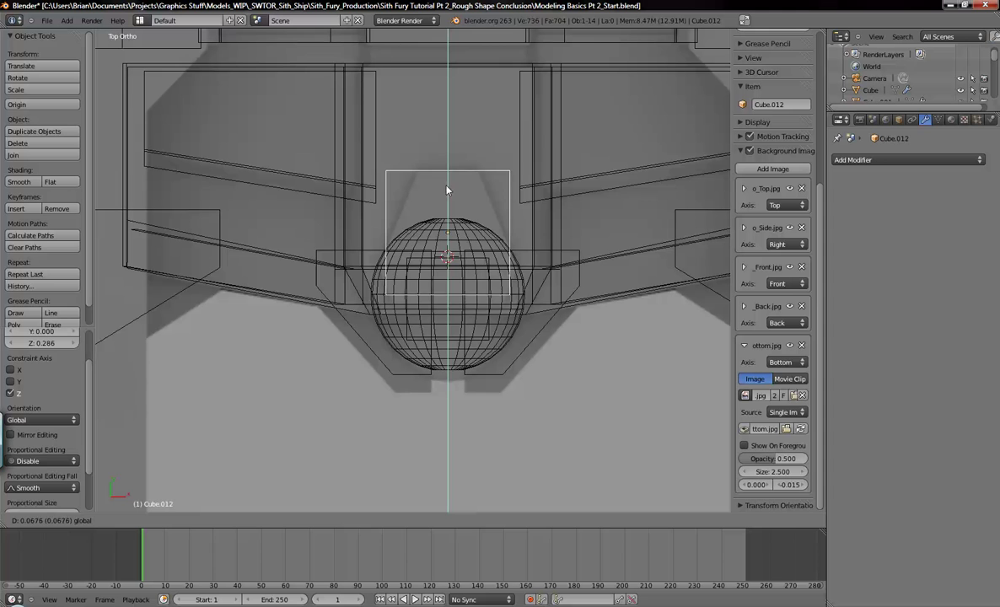
pyautogui.click(447, 190)
# - Scale the cube uniformly to cover the panel outline in the top reference and move it about 0.017 along negative Y
pyautogui.press('s')
pyautogui.click(521, 295)
pyautogui.press('s')
pyautogui.click(514, 291)
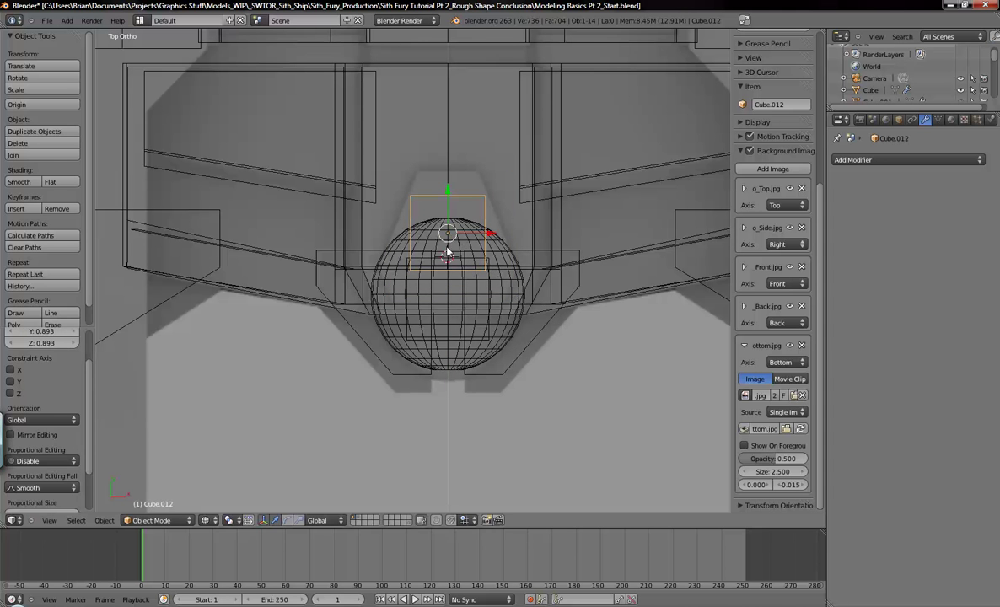
pyautogui.press('s')
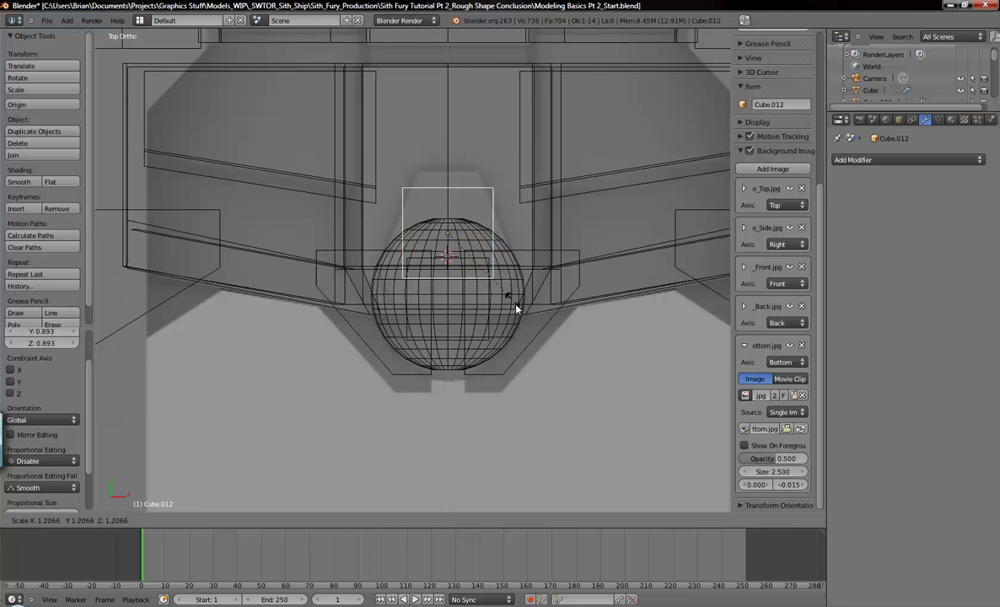
pyautogui.click(538, 347)
pyautogui.moveTo(447, 196); pyautogui.dragTo(447, 193)
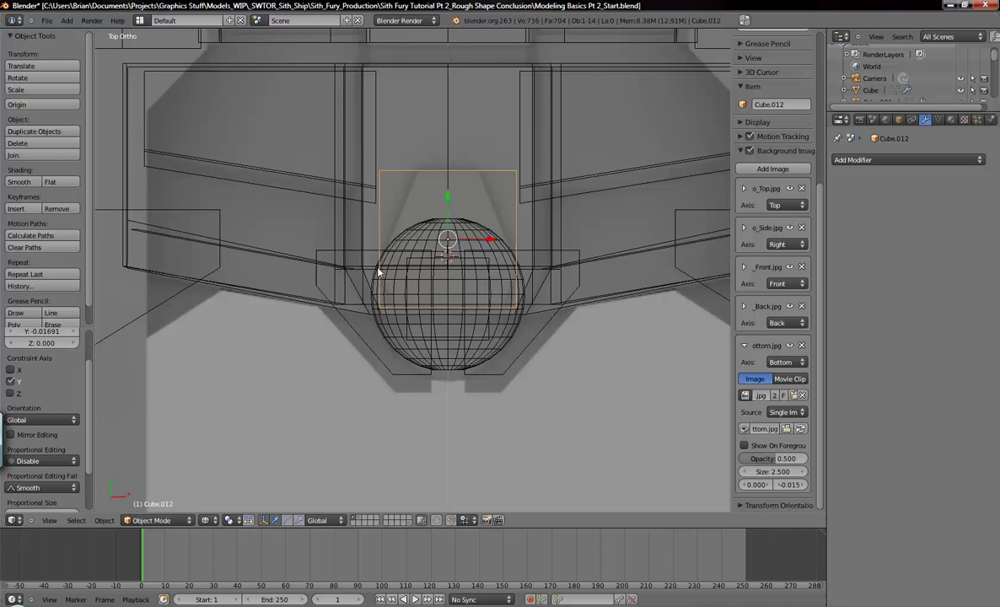
# - Add a single loop cut across the cube's width and slide it toward the ship's front
pyautogui.keyDown('shift'); pyautogui.moveTo(503, 287); pyautogui.dragTo(496, 211, button='middle'); pyautogui.keyUp('shift')
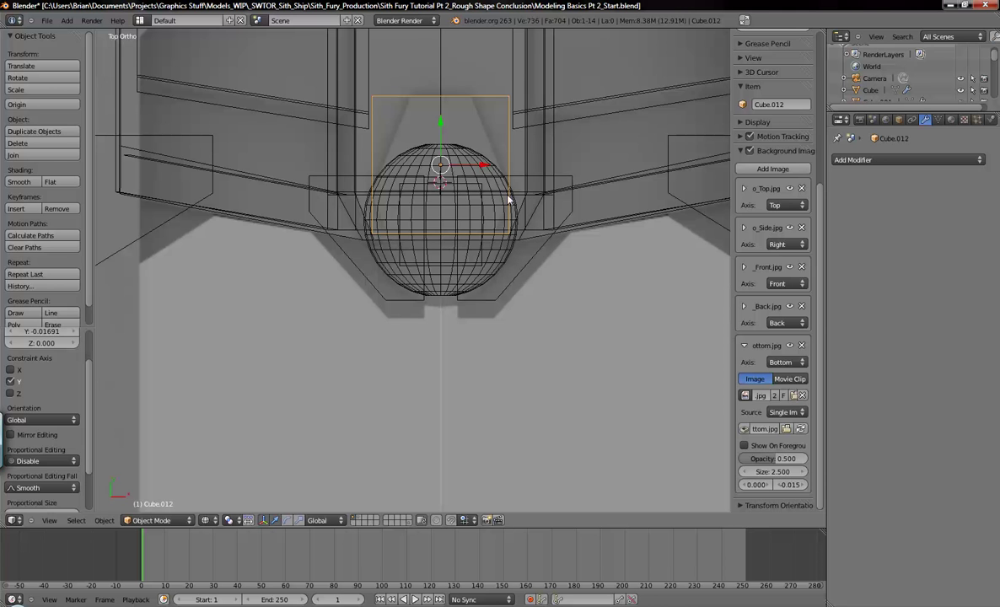
pyautogui.keyDown('shift'); pyautogui.moveTo(509, 206); pyautogui.dragTo(492, 242, button='middle'); pyautogui.keyUp('shift')
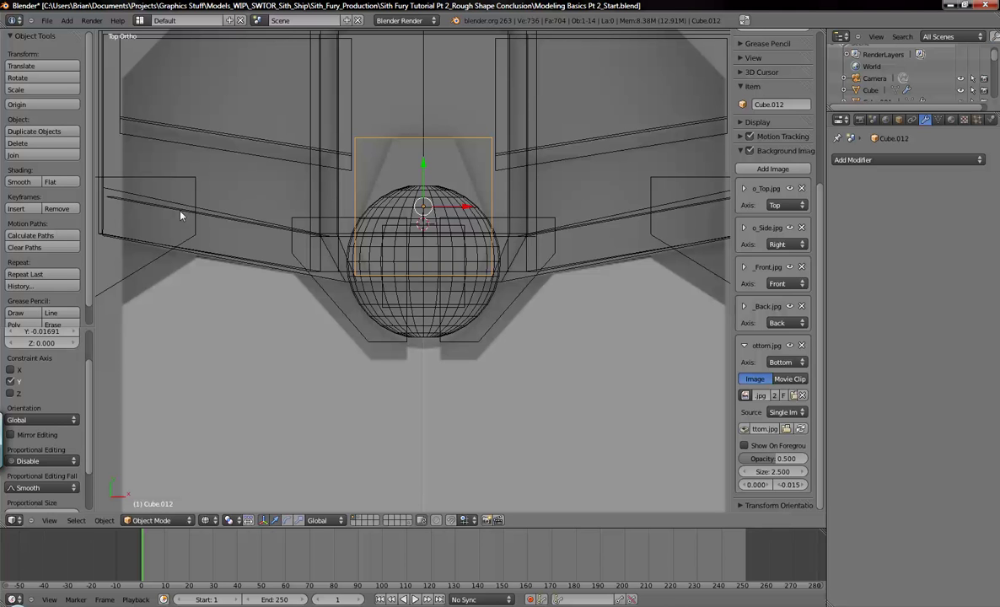
pyautogui.press('Tab')
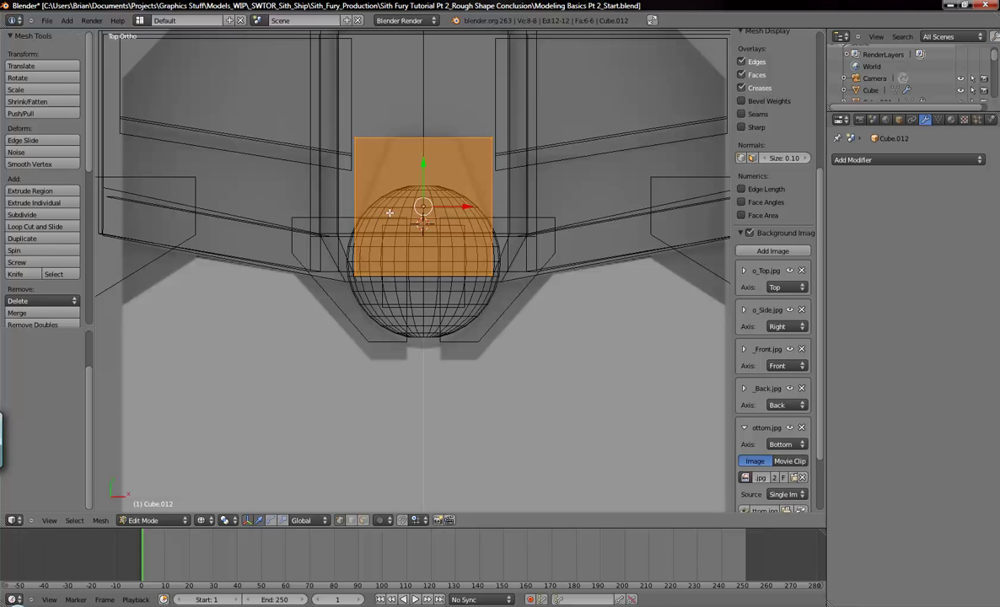
pyautogui.press('a')
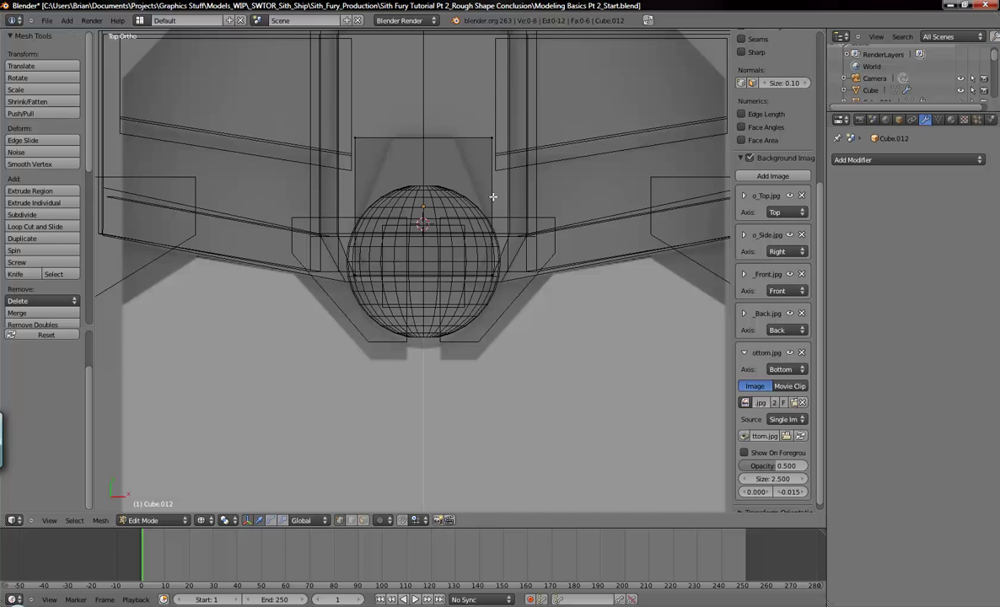
pyautogui.hotkey('ctrl', 'r')
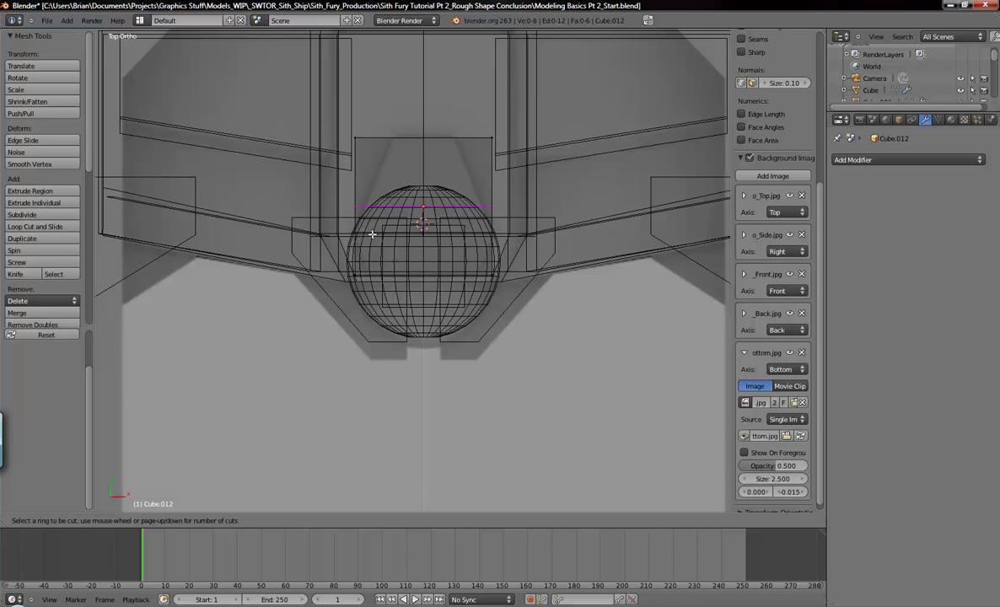
pyautogui.click(380, 208)
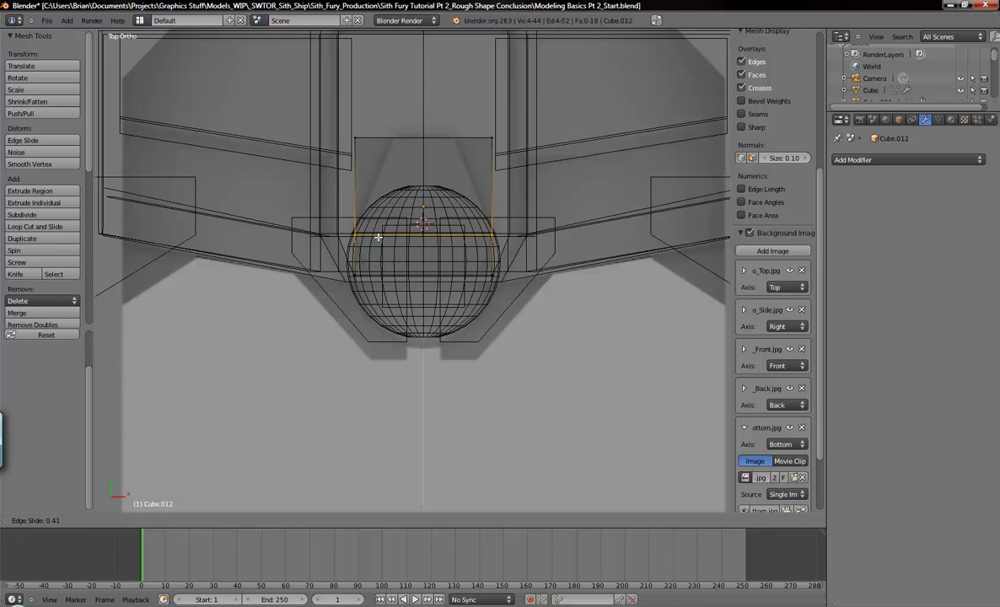
pyautogui.click(380, 240)
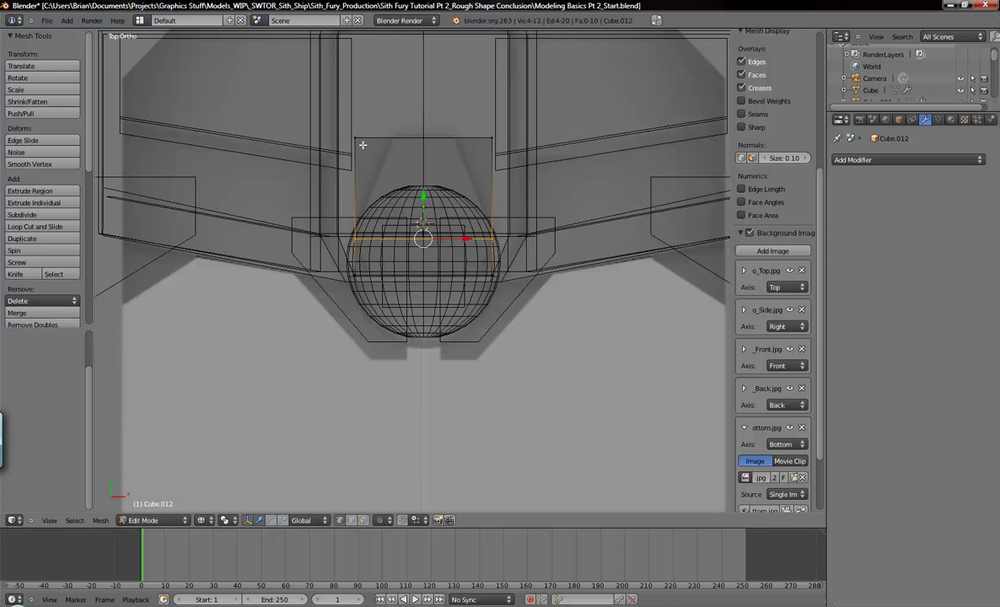
# - Taper the block's rear end by scaling its rear vertices to about 0.45 to match the top reference
pyautogui.press('a')
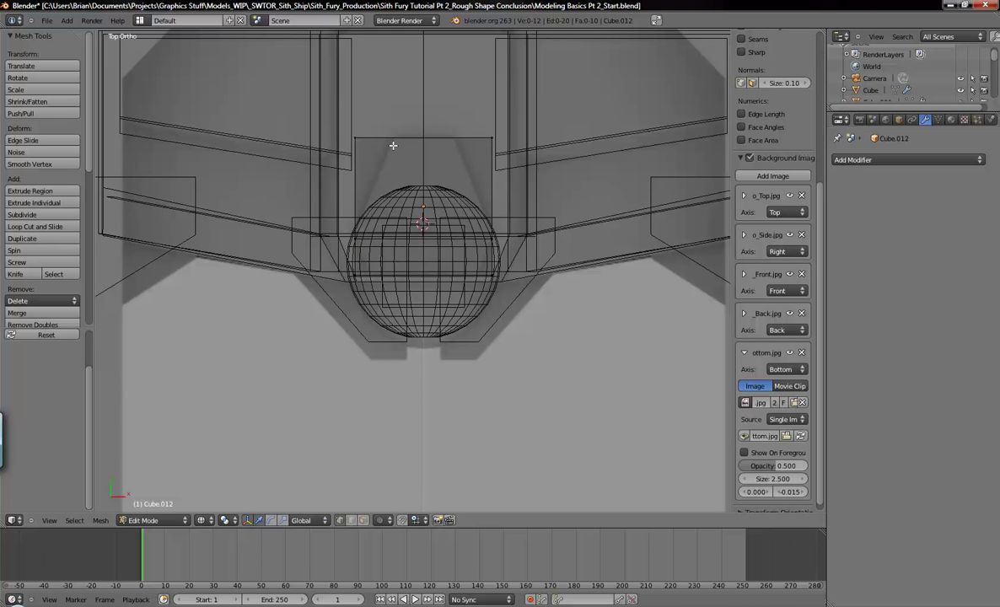
pyautogui.press('b')
pyautogui.moveTo(278, 80); pyautogui.dragTo(561, 167)
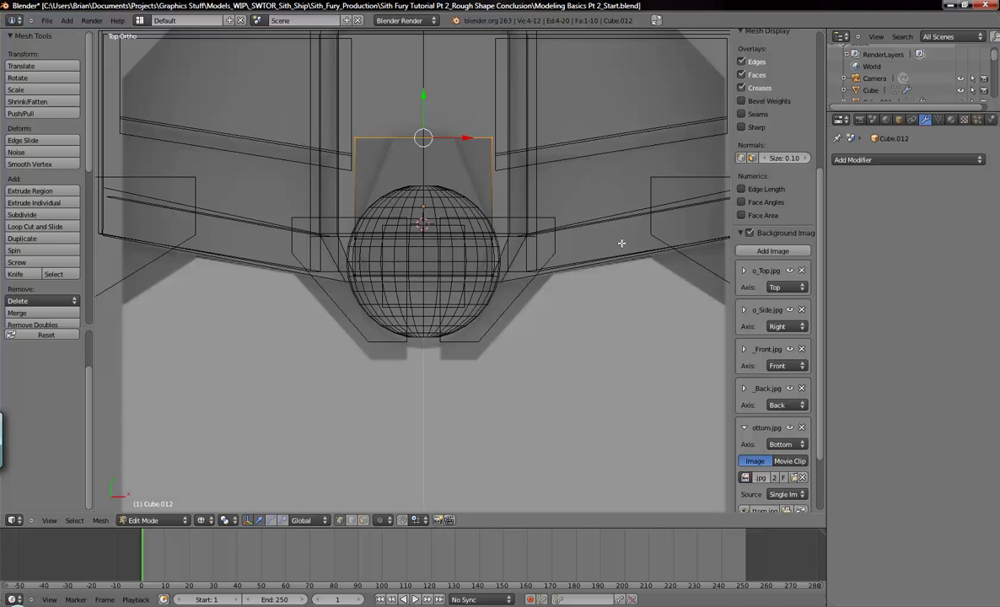
pyautogui.press('s')
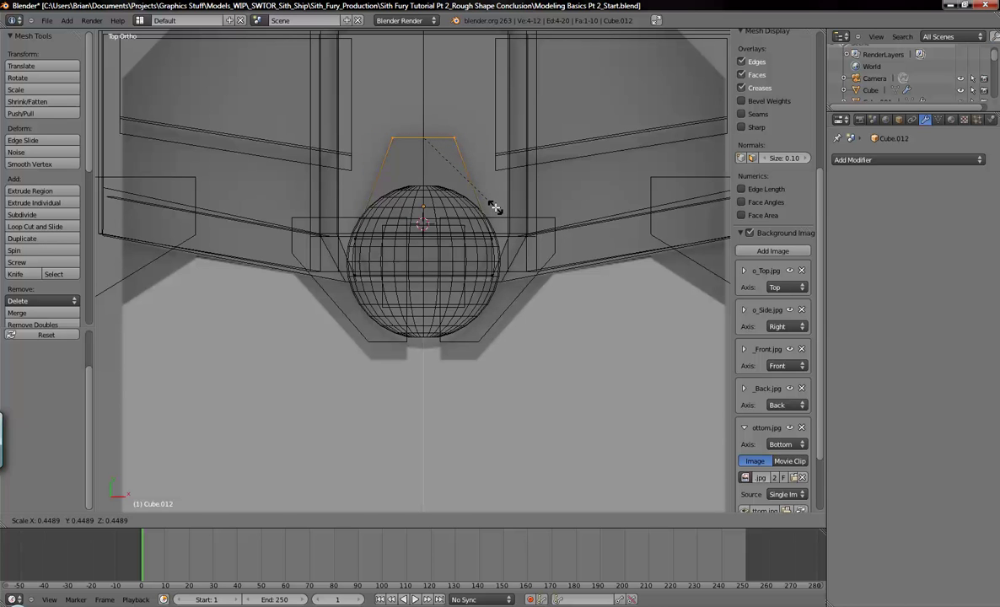
pyautogui.click(495, 207)
# - Narrow the block's front end by scaling its front vertices inward over the cockpit sphere
pyautogui.press('a')
pyautogui.press('b')
pyautogui.moveTo(291, 270); pyautogui.dragTo(571, 326)
pyautogui.keyDown('shift'); pyautogui.moveTo(521, 341); pyautogui.dragTo(529, 324, button='middle'); pyautogui.keyUp('shift')
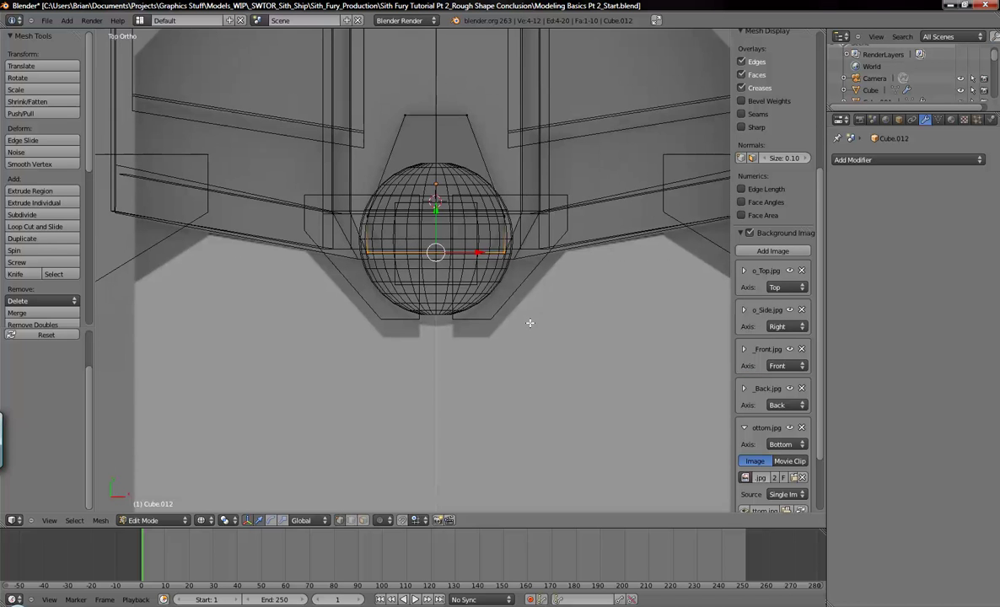
pyautogui.scroll(2, 531, 324)
pyautogui.press('s')
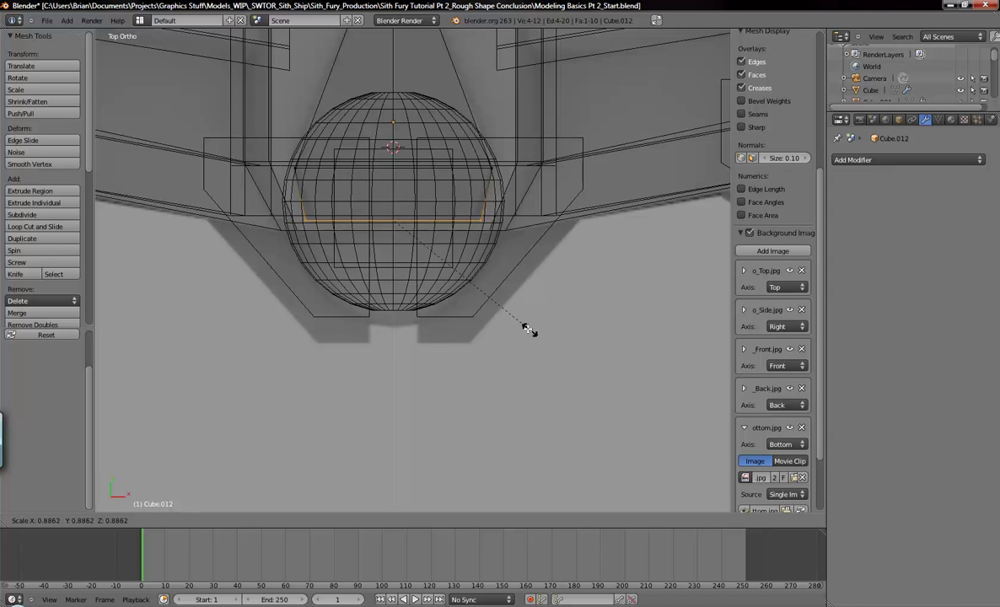
pyautogui.click(505, 322)
# - Lower the block's front and middle top vertices about 0.133 along Z in the side view
pyautogui.scroll(-3, 500, 319)
pyautogui.moveTo(500, 319); pyautogui.dragTo(282, 224, button='middle')
pyautogui.press('a')
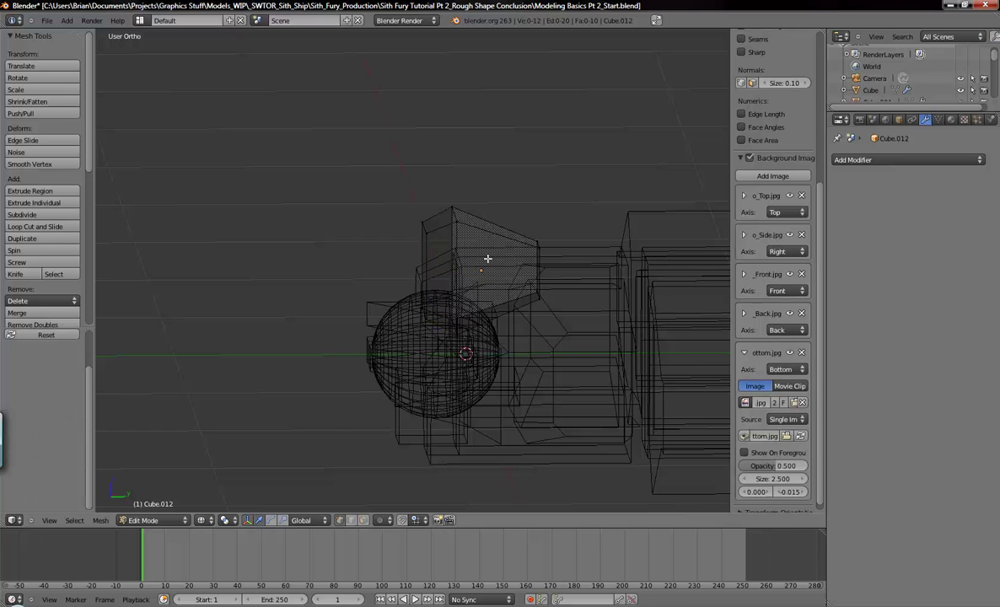
pyautogui.moveTo(479, 260); pyautogui.dragTo(443, 304, button='middle')
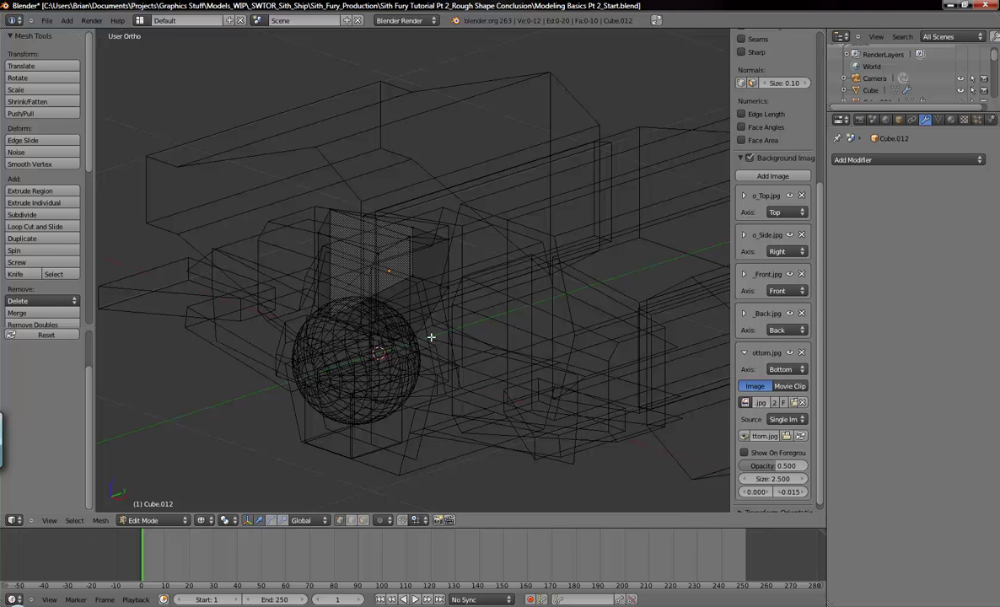
pyautogui.moveTo(414, 298); pyautogui.dragTo(426, 338, button='middle')
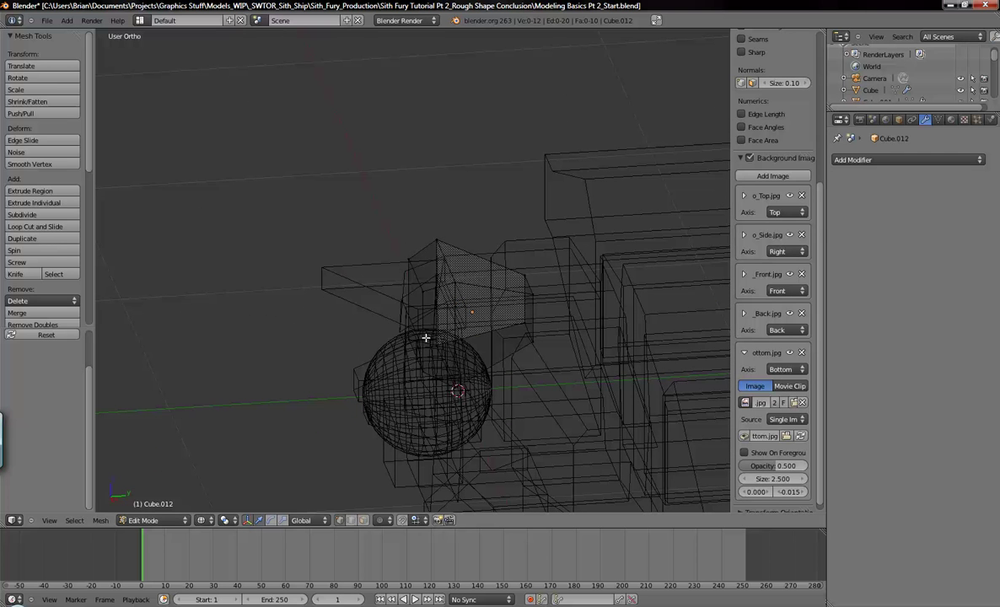
pyautogui.press('KP_3')
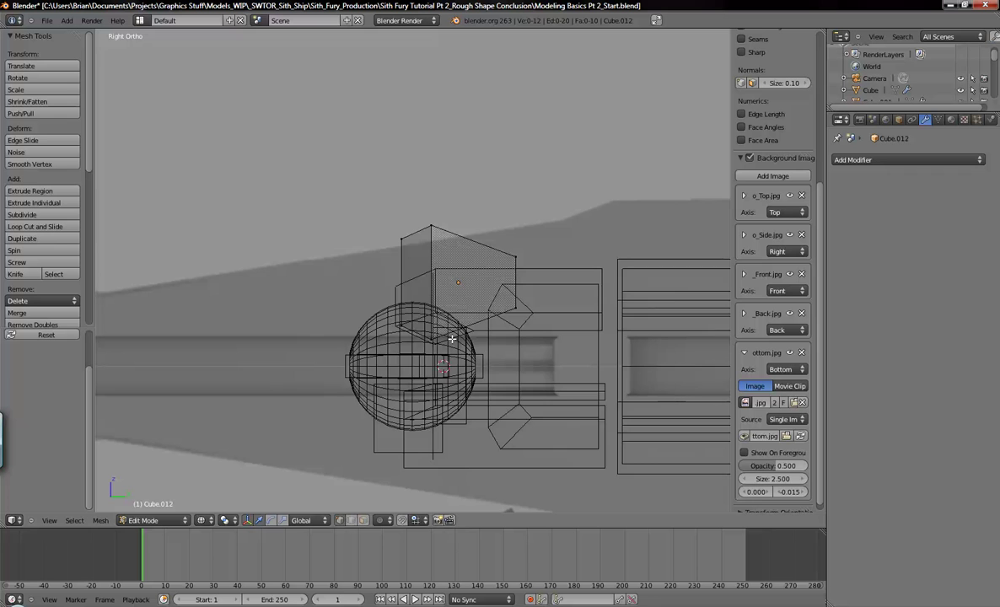
pyautogui.keyDown('shift'); pyautogui.moveTo(451, 342); pyautogui.dragTo(445, 318, button='middle'); pyautogui.keyUp('shift')
pyautogui.scroll(2, 445, 319)
pyautogui.keyDown('shift'); pyautogui.moveTo(442, 217); pyautogui.dragTo(453, 272, button='middle'); pyautogui.keyUp('shift')
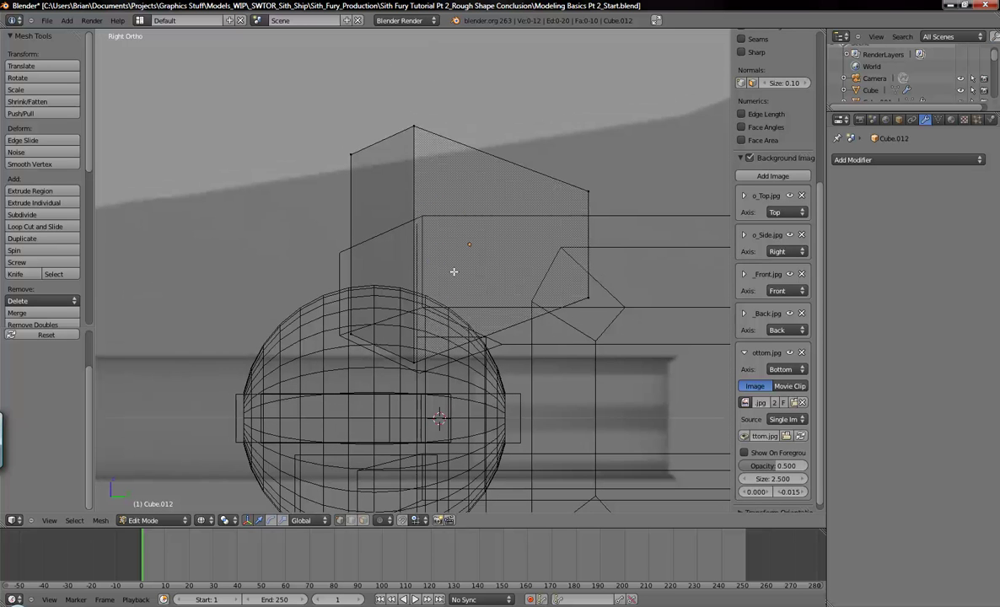
pyautogui.press('b')
pyautogui.moveTo(273, 100); pyautogui.dragTo(462, 160)
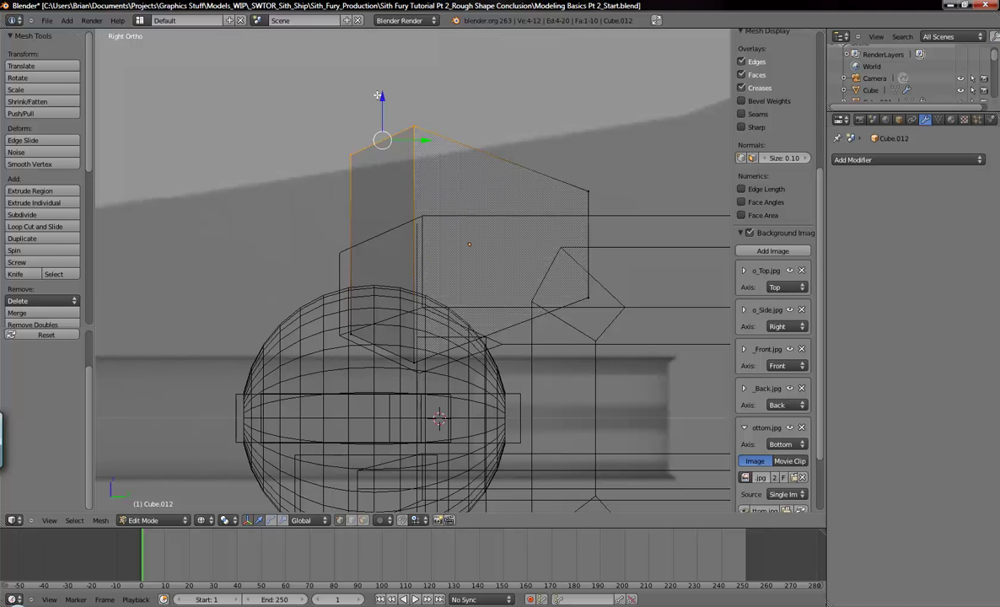
pyautogui.press('g')
pyautogui.press('z')
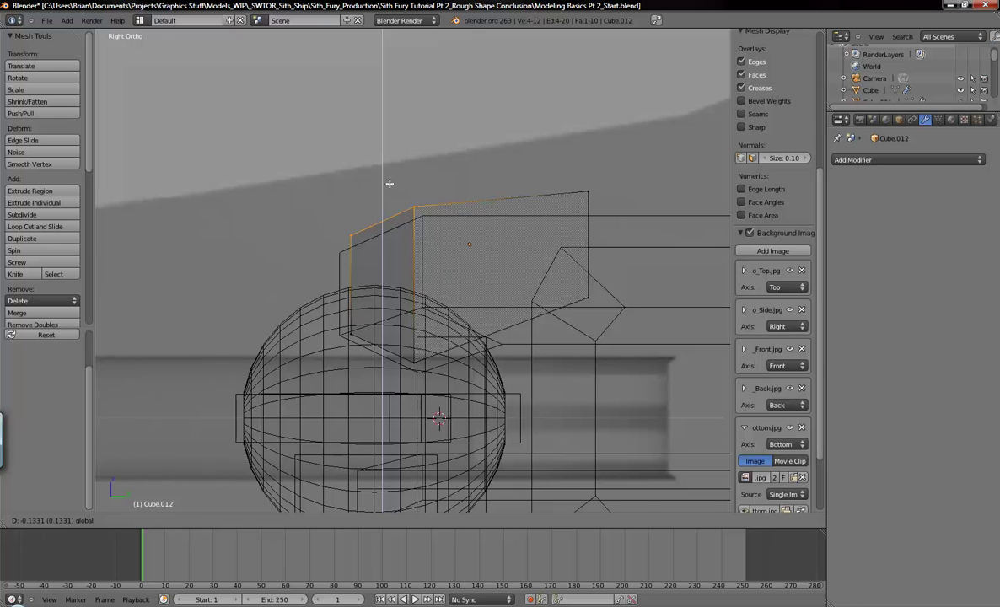
pyautogui.click(389, 183)
# - Lower the rear top vertices about 0.024 along Z to level them with the middle ones
pyautogui.press('a')
pyautogui.press('b')
pyautogui.moveTo(542, 152); pyautogui.dragTo(614, 218)
pyautogui.press('g')
pyautogui.press('z')
pyautogui.click(589, 162)
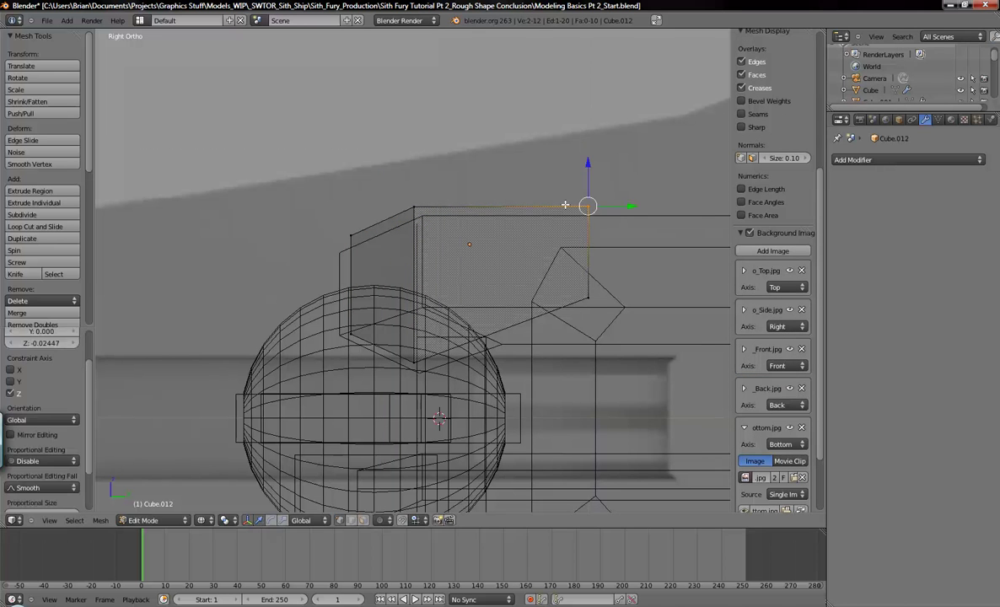
# - Raise all the block's underside vertices along Z until the rear edge is only a thin slab
pyautogui.press('z')
pyautogui.moveTo(589, 169); pyautogui.dragTo(436, 244, button='middle')
pyautogui.press('a')
pyautogui.scroll(4, 438, 269)
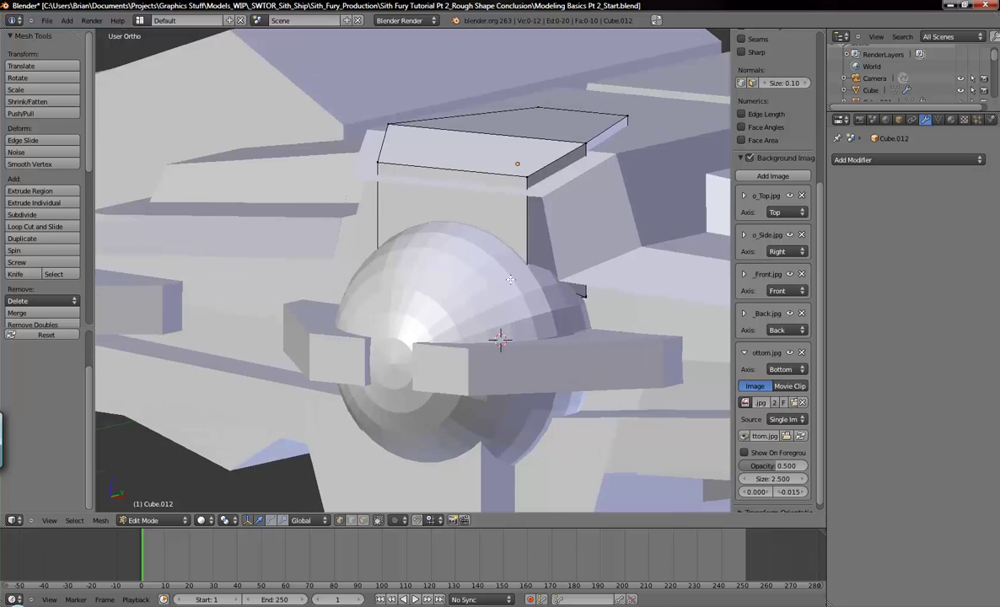
pyautogui.press('z')
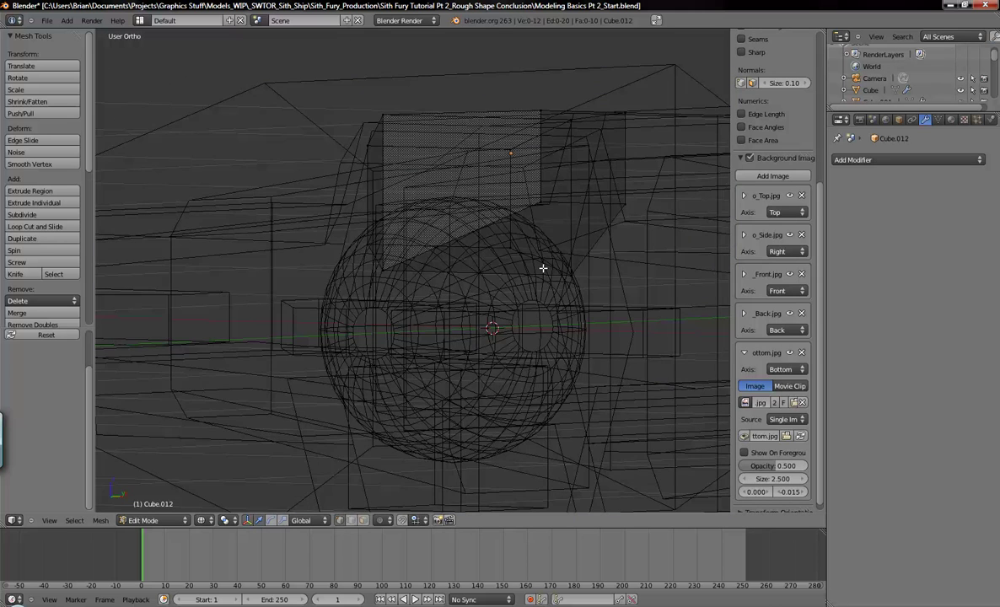
pyautogui.moveTo(543, 269); pyautogui.dragTo(384, 252, button='middle')
pyautogui.rightClick(330, 235)
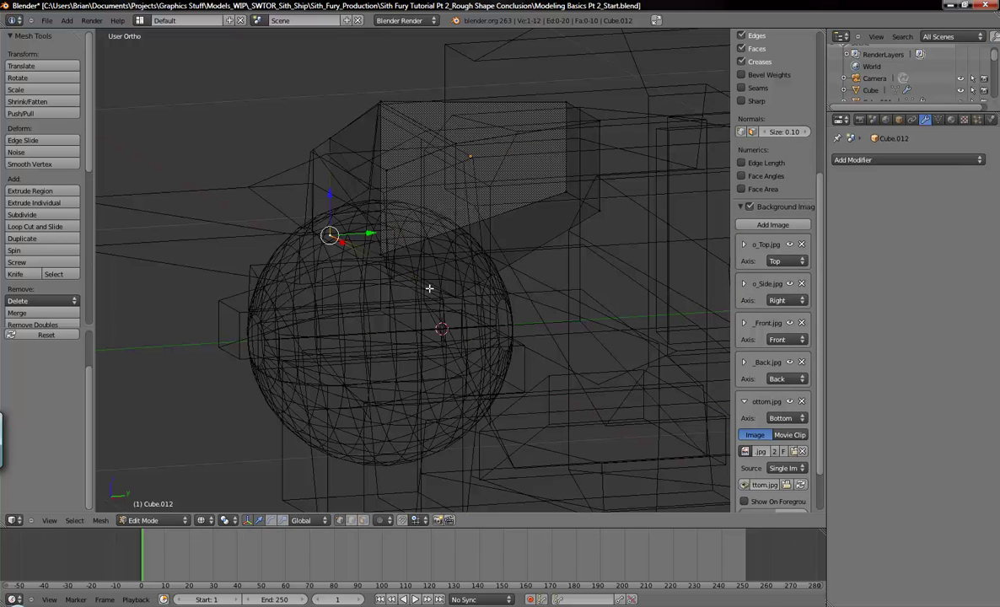
pyautogui.press('KP_3')
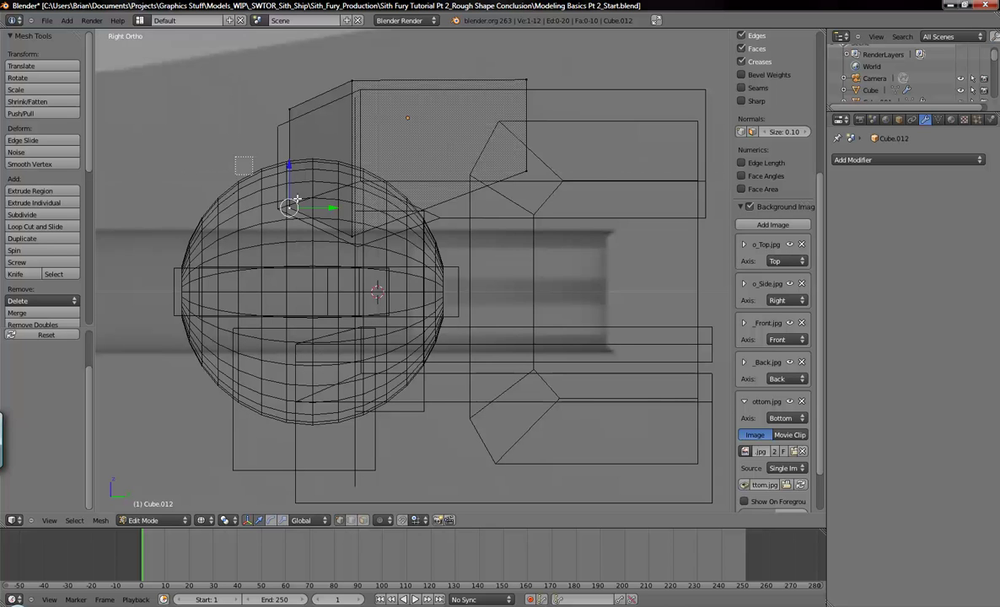
pyautogui.press('g')
pyautogui.press('z')
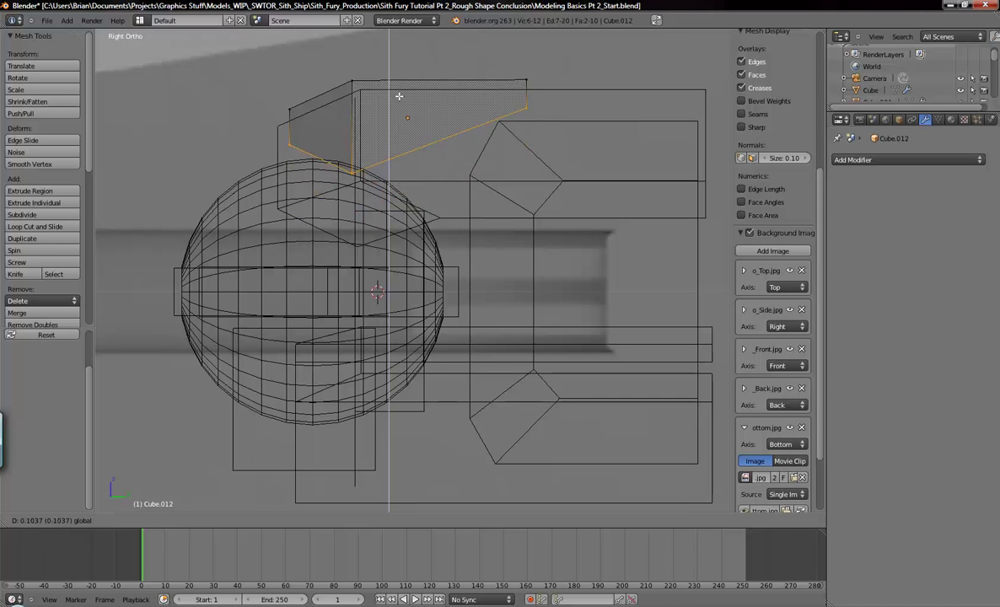
pyautogui.click(397, 86)
# - Raise the middle underside vertices about 0.098 along Z to make an even thin panel, and return to Object Mode
pyautogui.rightClick(352, 151)
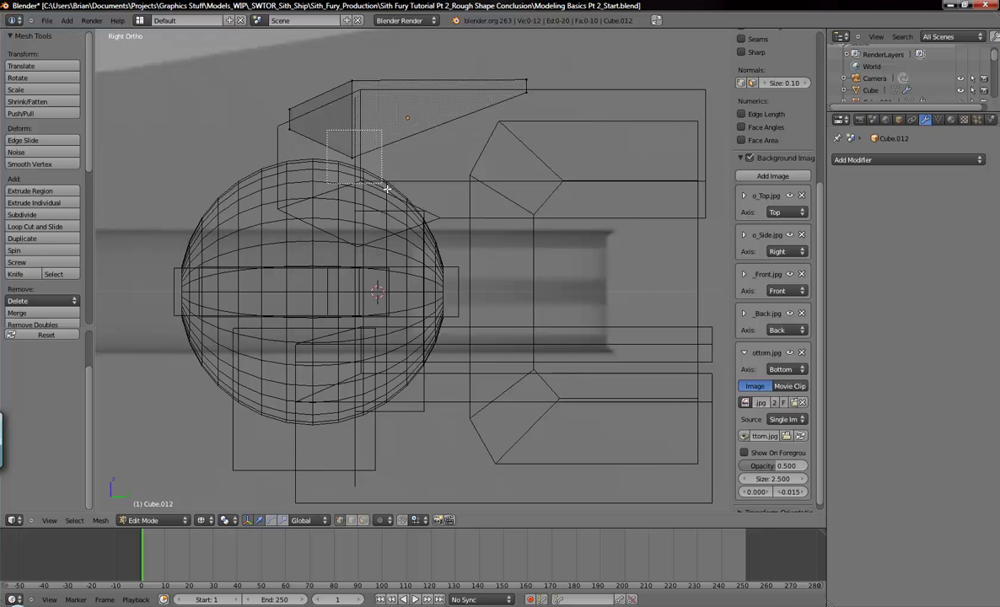
pyautogui.press('g')
pyautogui.press('z')
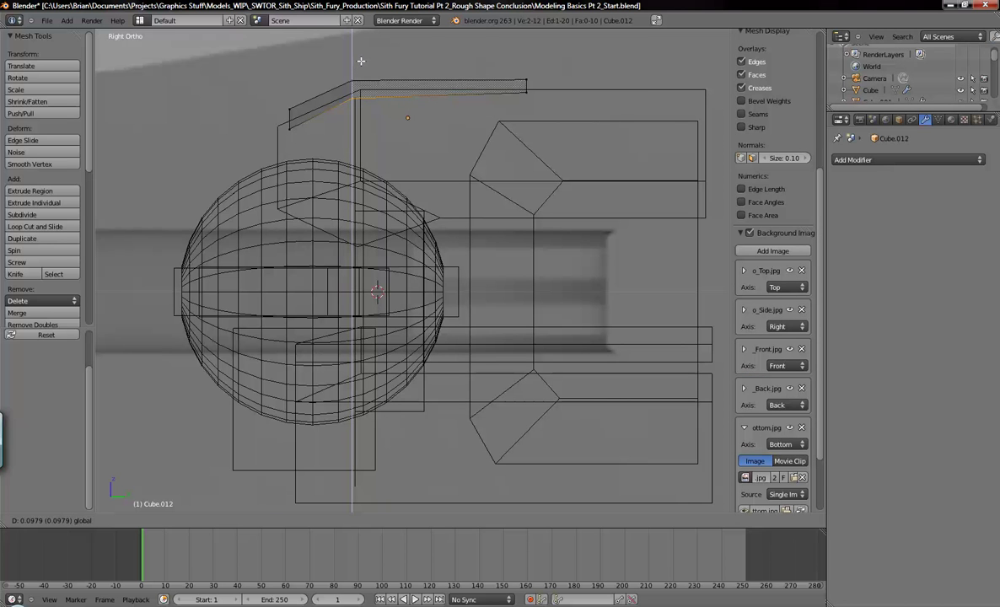
pyautogui.click(361, 60)
pyautogui.moveTo(358, 60); pyautogui.dragTo(346, 241, button='middle')
pyautogui.press('z')
pyautogui.scroll(4, 428, 263)
pyautogui.scroll(-5, 429, 263)
pyautogui.press('Tab')
# - Examine the panel in the wireframe top view and switch to Windows Photo Gallery to compare it with the RoughoutFront render
pyautogui.moveTo(471, 319)
pyautogui.mouseDown(button='middle')
pyautogui.moveTo(503, 343)
pyautogui.moveTo(461, 364)
pyautogui.moveTo(403, 292)
pyautogui.mouseUp(button='middle')
pyautogui.press('KP_7')
pyautogui.press('z')
pyautogui.scroll(-3, 481, 350)
pyautogui.hotkey('alt', 'Tab')
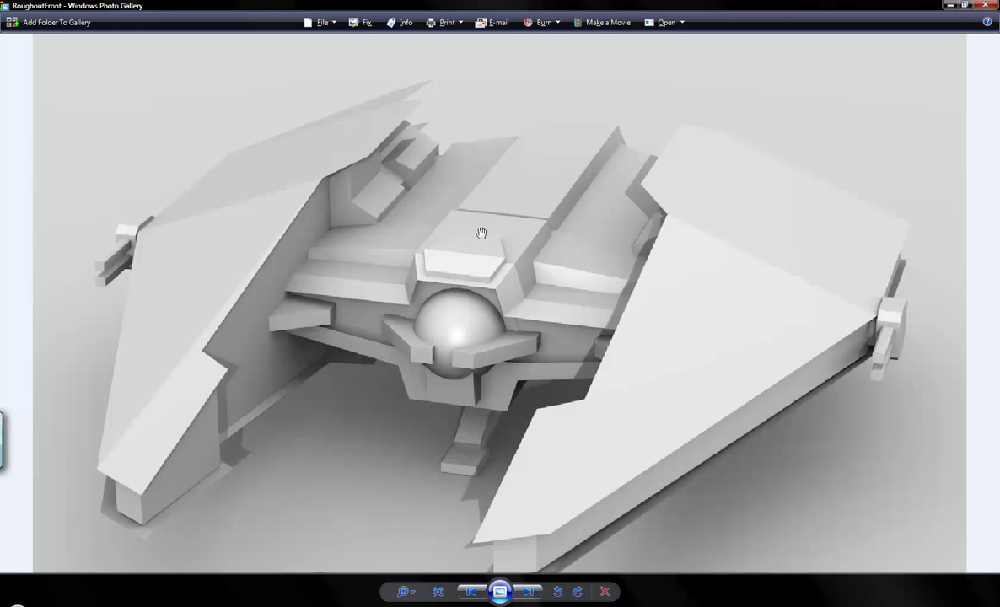
# - Examine the RoughoutFront render, return to Blender, and deselect the panel with the ship's front shown in the top view
pyautogui.moveTo(514, 271); pyautogui.dragTo(513, 247)
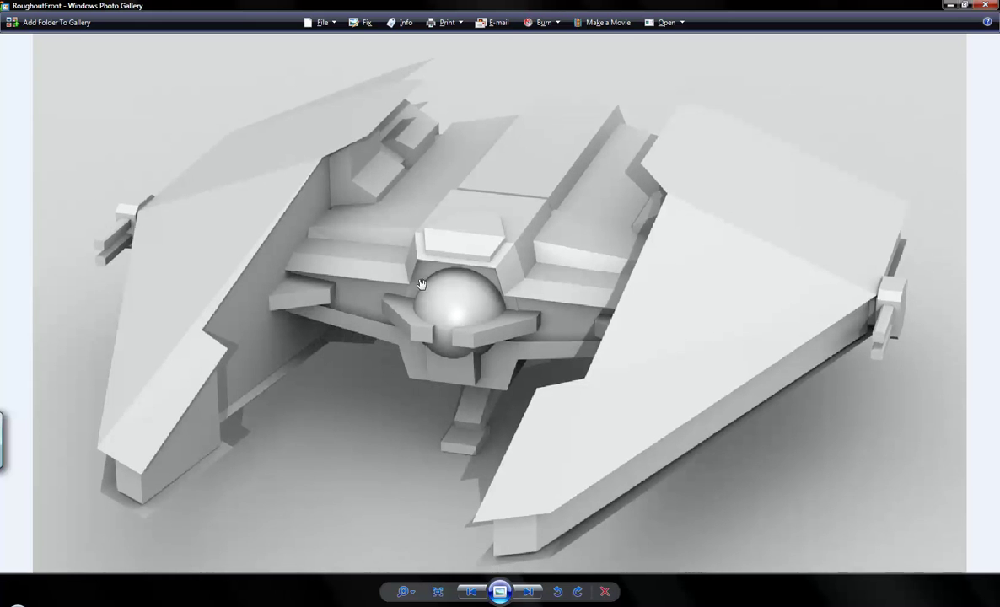
pyautogui.hotkey('alt', 'Tab')
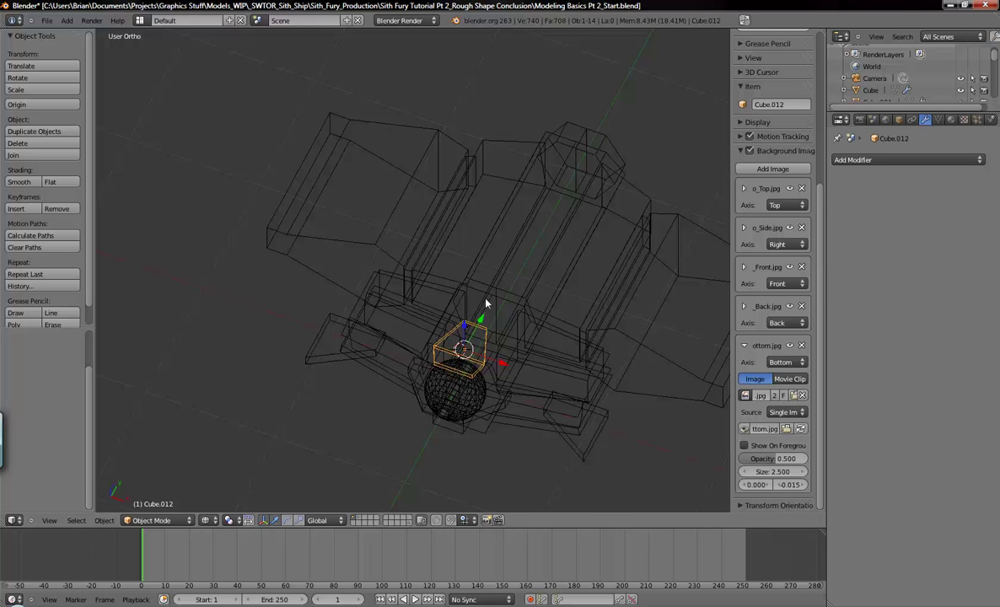
pyautogui.press('Delete')
pyautogui.keyDown('shift'); pyautogui.moveTo(516, 358); pyautogui.dragTo(490, 340, button='middle'); pyautogui.keyUp('shift')
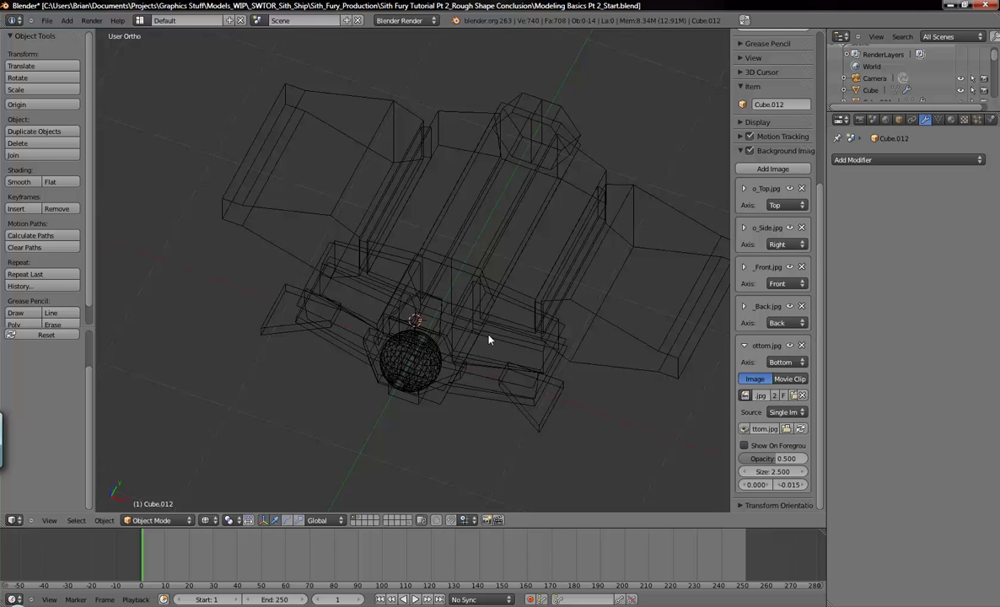
pyautogui.scroll(-2, 472, 341)
pyautogui.scroll(4, 414, 346)
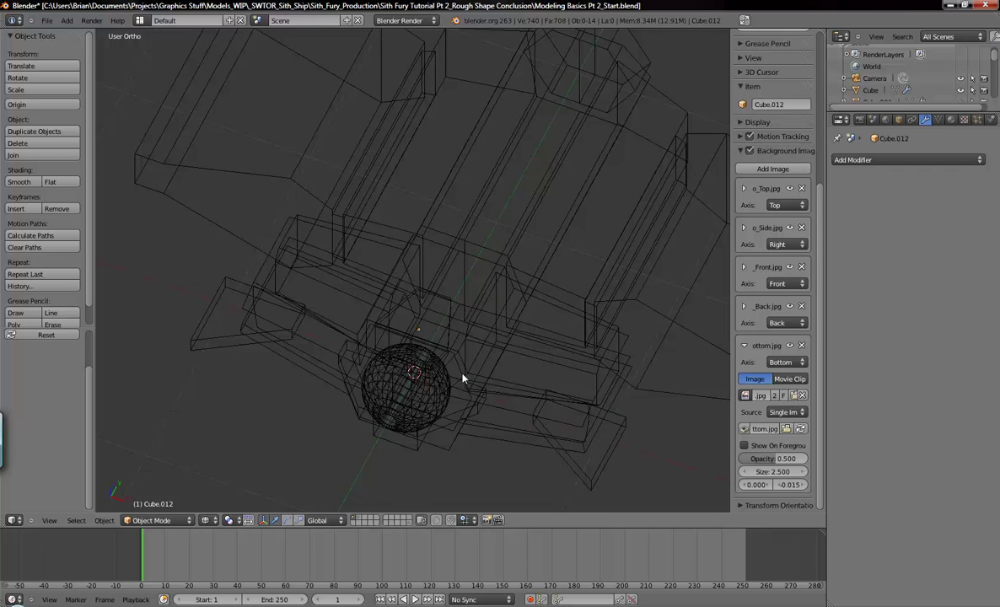
pyautogui.moveTo(385, 365); pyautogui.dragTo(429, 312, button='middle')
pyautogui.press('KP_7')
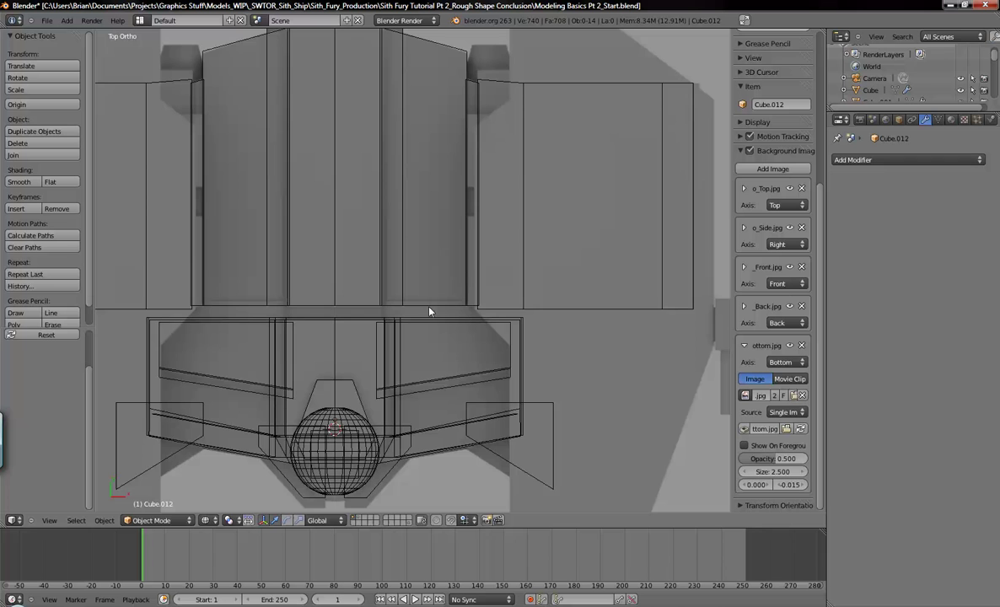
pyautogui.keyDown('shift'); pyautogui.moveTo(409, 337); pyautogui.dragTo(438, 257, button='middle'); pyautogui.keyUp('shift')
# - Add a cube, scale it down to slightly wider than the central spine, and move it about 1.105 along Y
pyautogui.hotkey('shift', 'a')
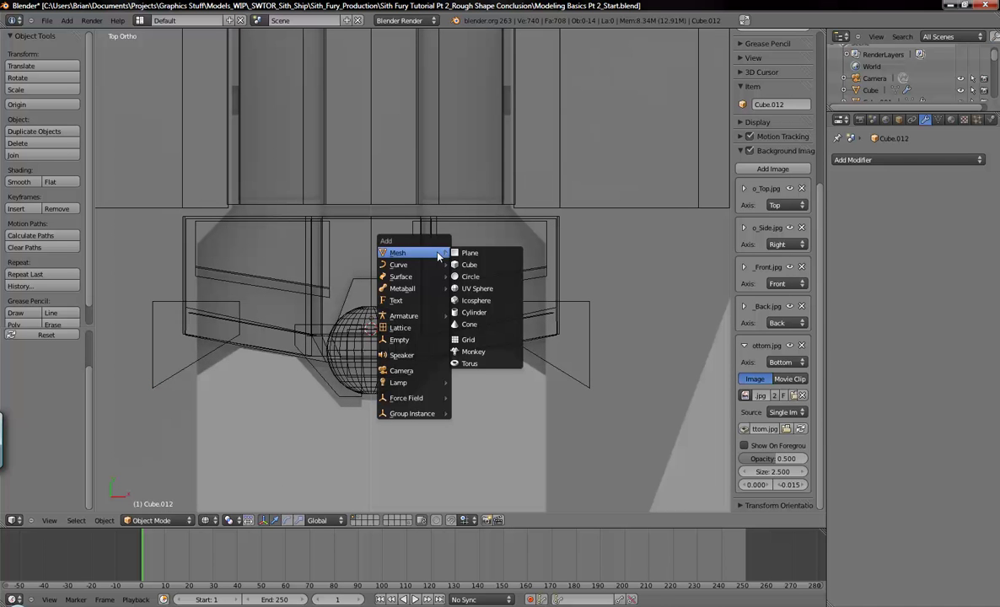
pyautogui.click(485, 270)
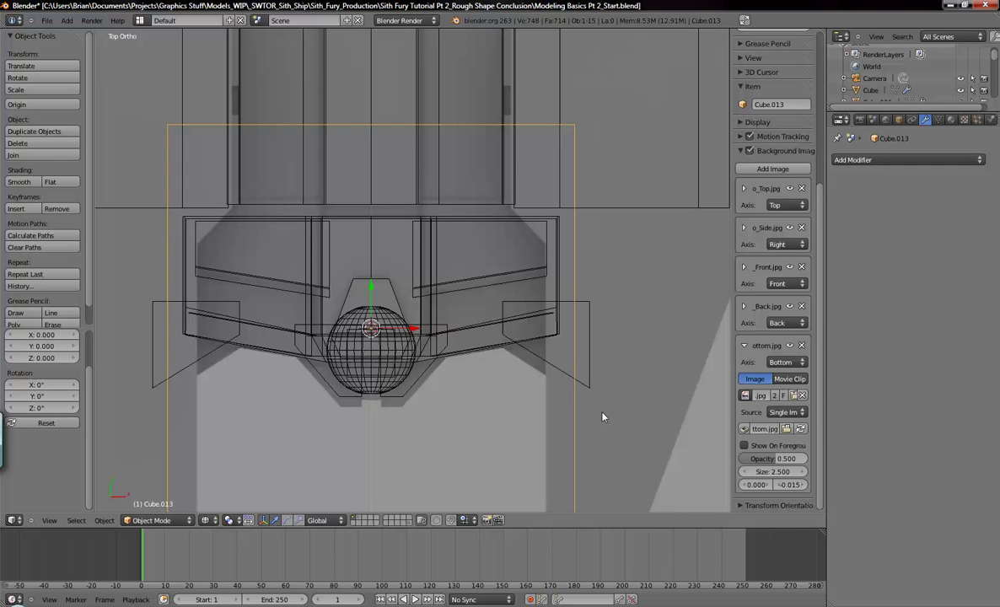
pyautogui.press('s')
pyautogui.click(444, 343)
pyautogui.press('g')
pyautogui.press('Escape')
pyautogui.moveTo(368, 289); pyautogui.dragTo(371, 66)
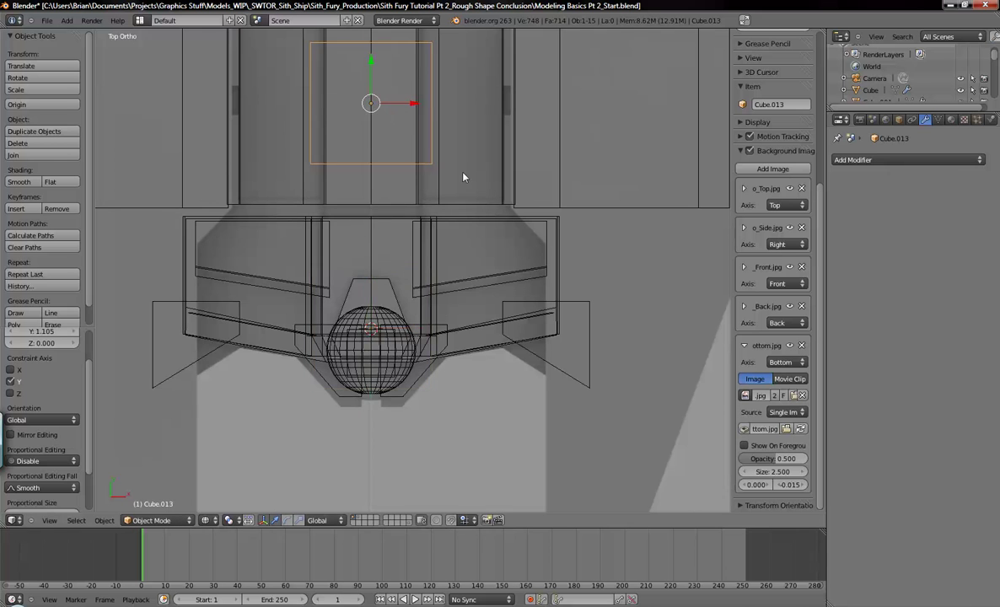
# - Check the RoughoutFront render, return to Blender, and raise the new cube about 0.096 along Z in solid shading
pyautogui.keyDown('shift'); pyautogui.moveTo(465, 179); pyautogui.dragTo(529, 341, button='middle'); pyautogui.keyUp('shift')
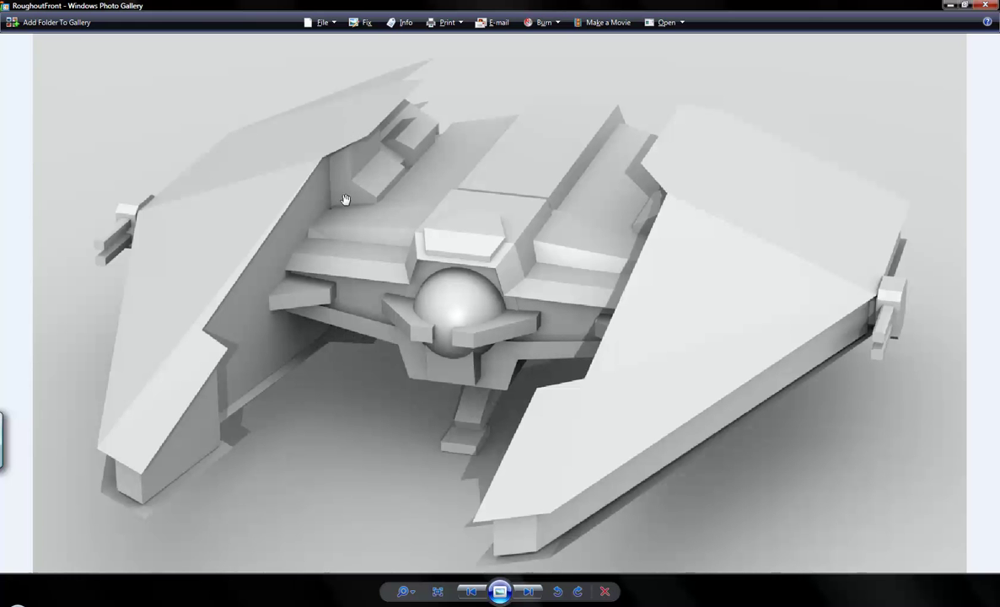
pyautogui.moveTo(312, 601)
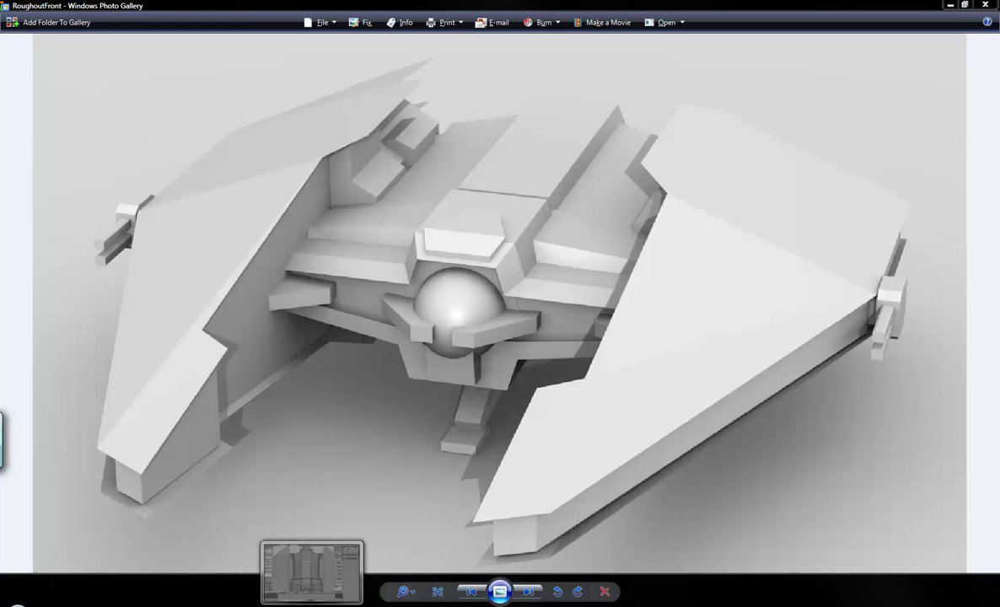
pyautogui.click(312, 572)
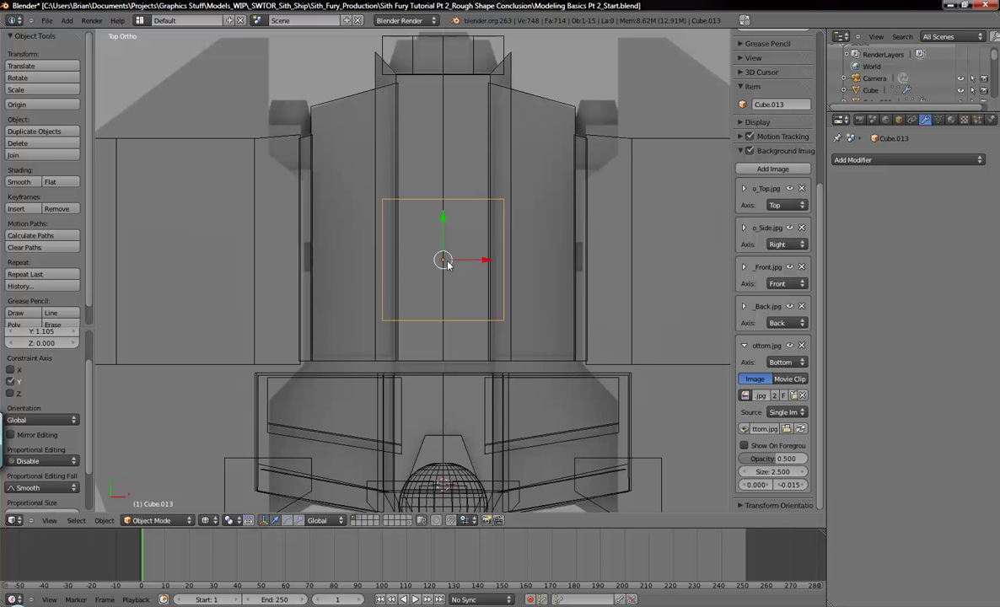
pyautogui.press('KP_1')
pyautogui.moveTo(451, 264)
pyautogui.mouseDown(button='middle')
pyautogui.moveTo(408, 304)
pyautogui.moveTo(453, 328)
pyautogui.mouseUp(button='middle')
pyautogui.press('z')
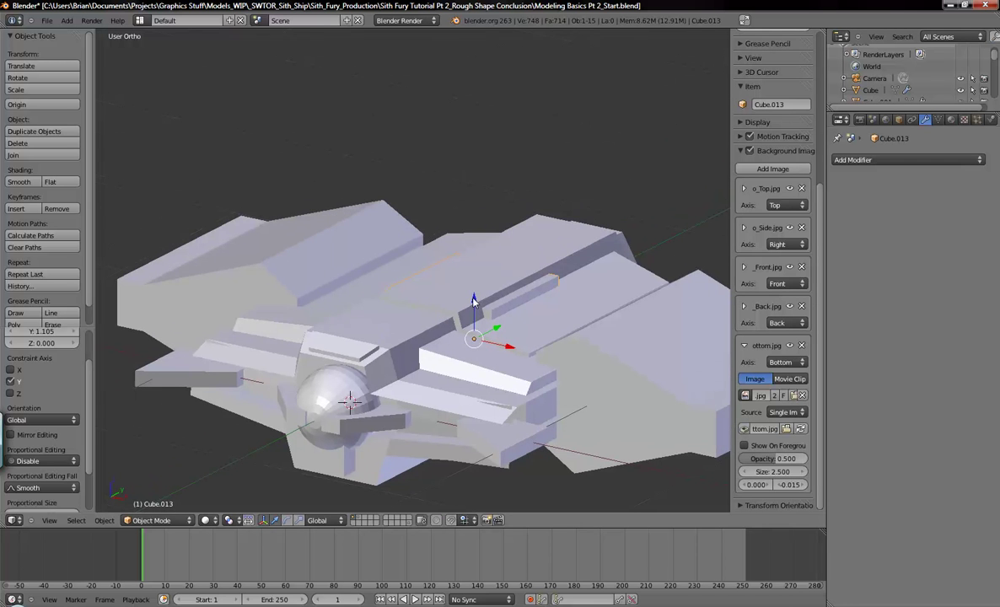
pyautogui.press('g')
pyautogui.press('z')
pyautogui.click(485, 294)
pyautogui.moveTo(509, 330); pyautogui.dragTo(461, 295, button='middle')
# - Move the cube along negative X until it straddles the inner edge of the side wing block
pyautogui.press('g')
pyautogui.press('z')
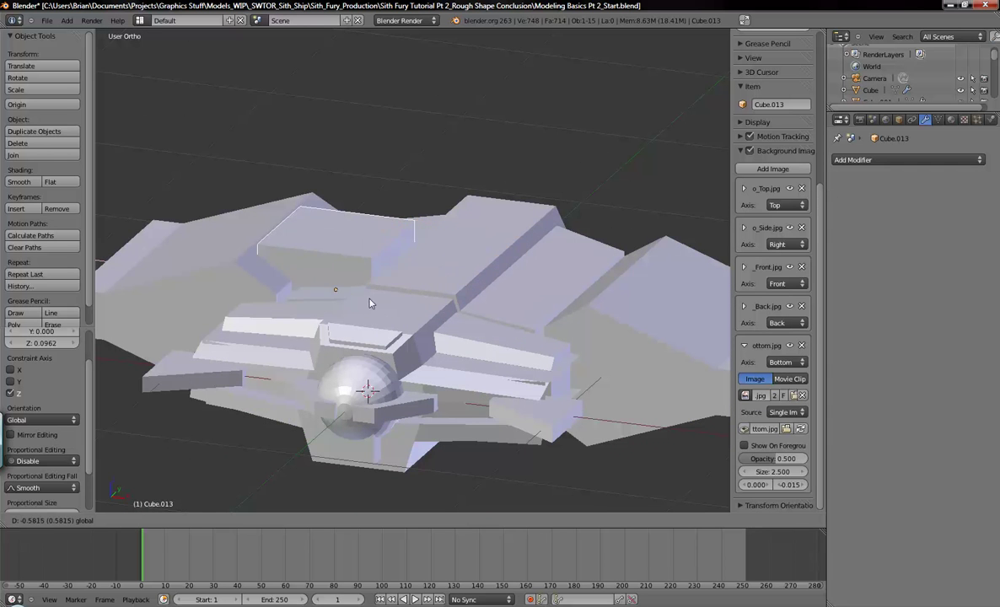
pyautogui.click(342, 298)
pyautogui.keyDown('shift'); pyautogui.moveTo(361, 306); pyautogui.dragTo(451, 346, button='middle'); pyautogui.keyUp('shift')
pyautogui.press('g')
pyautogui.press('x')
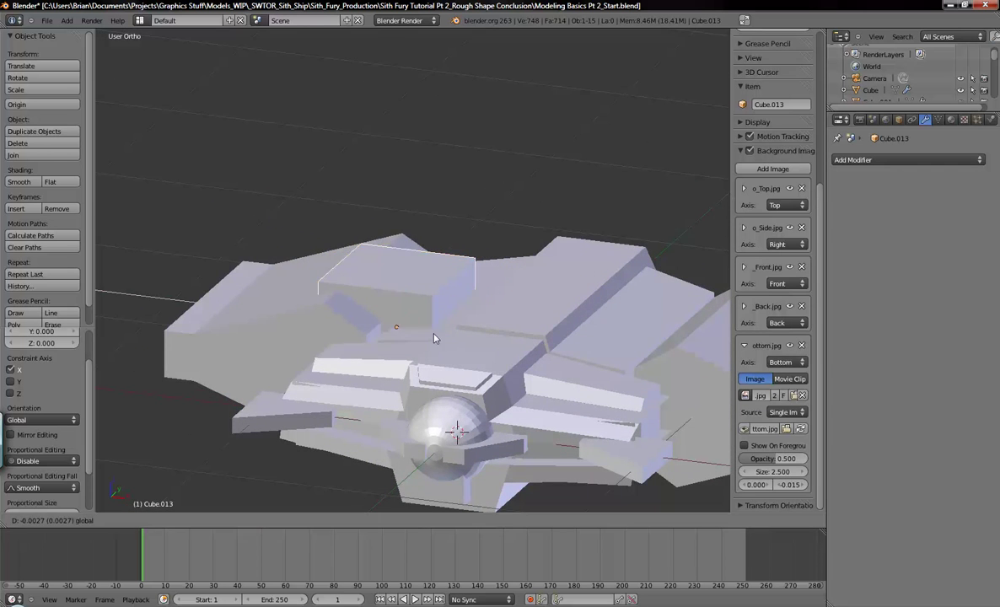
pyautogui.click(400, 331)
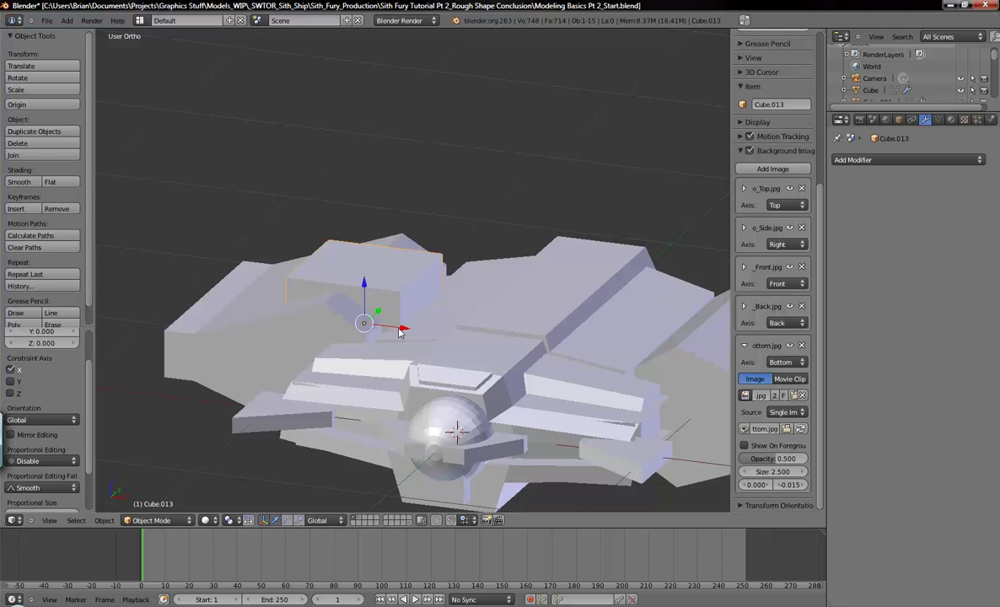
# - Compare the cube's placement with the RoughoutFront render and shift it about 0.175 along negative Y in the wireframe top view
pyautogui.press('KP_7')
pyautogui.press('z')
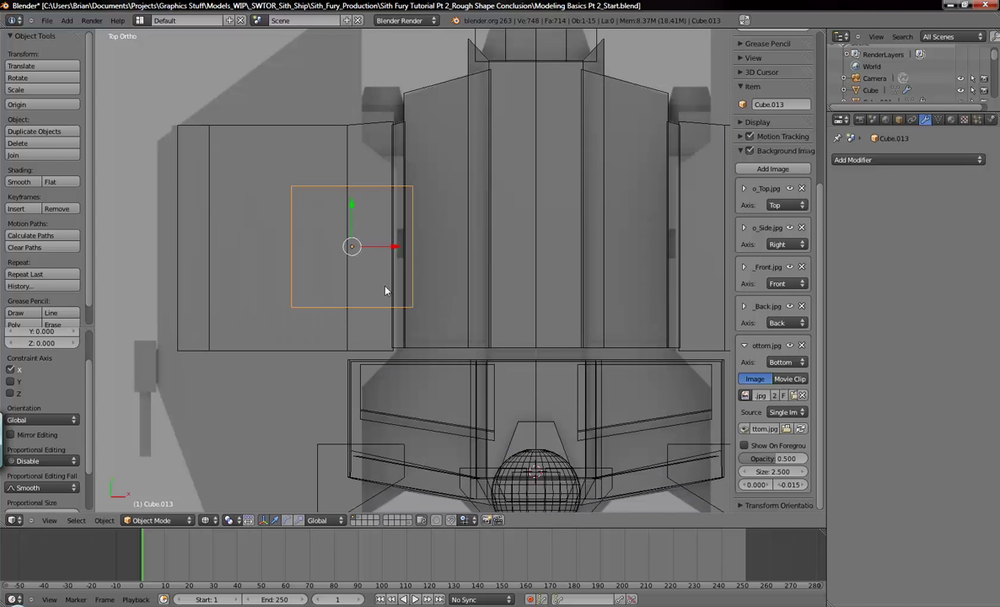
pyautogui.keyDown('shift'); pyautogui.moveTo(440, 263); pyautogui.dragTo(453, 217, button='middle'); pyautogui.keyUp('shift')
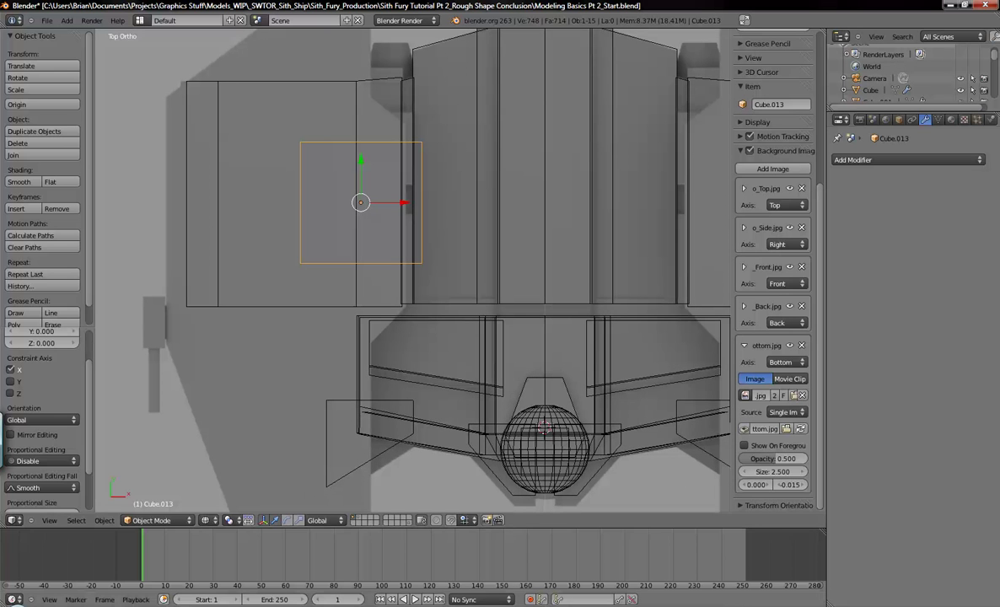
pyautogui.hotkey('alt', 'Tab')
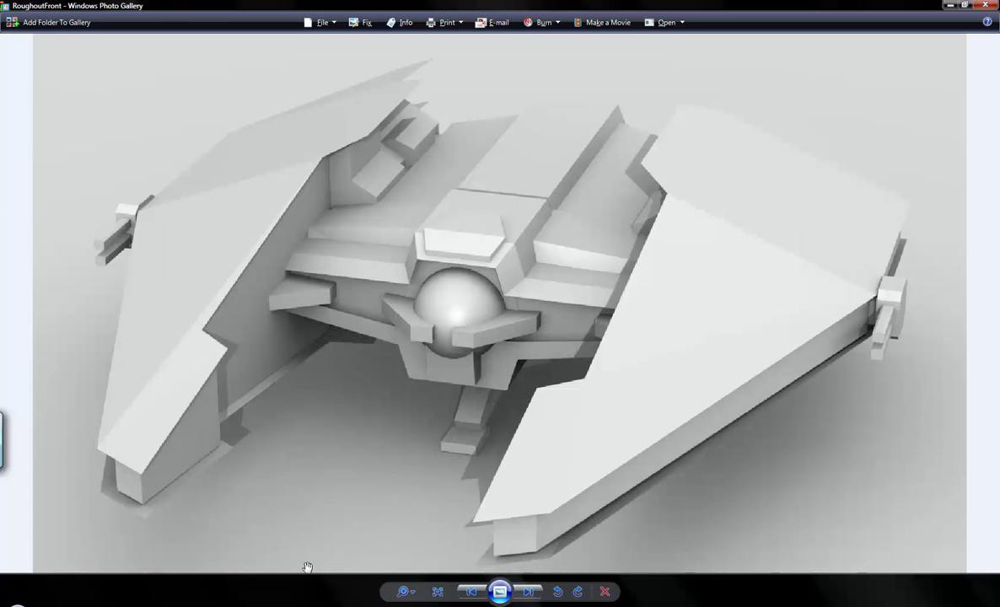
pyautogui.hotkey('alt', 'Tab')
pyautogui.moveTo(358, 168); pyautogui.dragTo(364, 203)
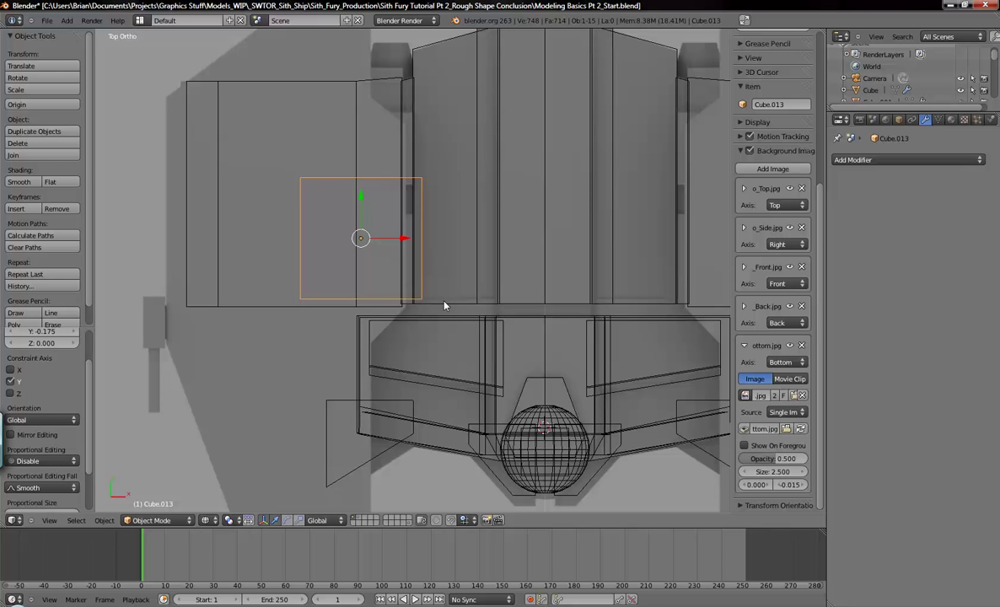
# - Shorten the cube by moving its rear vertices about 0.181 along negative Y, and return to Object Mode
pyautogui.press('Tab')
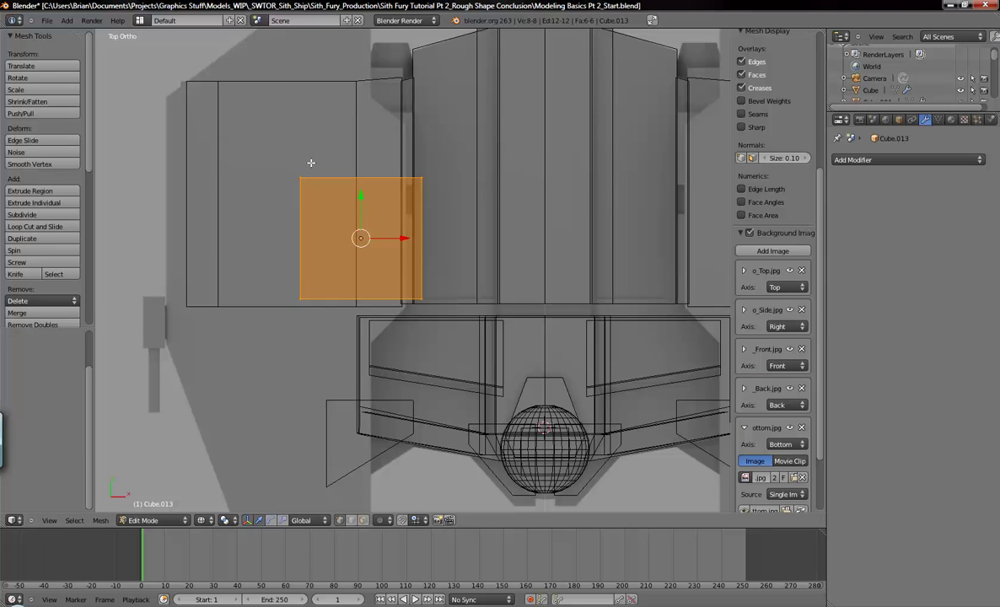
pyautogui.press('a')
pyautogui.press('b')
pyautogui.moveTo(263, 139); pyautogui.dragTo(425, 222)
pyautogui.moveTo(362, 140); pyautogui.dragTo(358, 162)
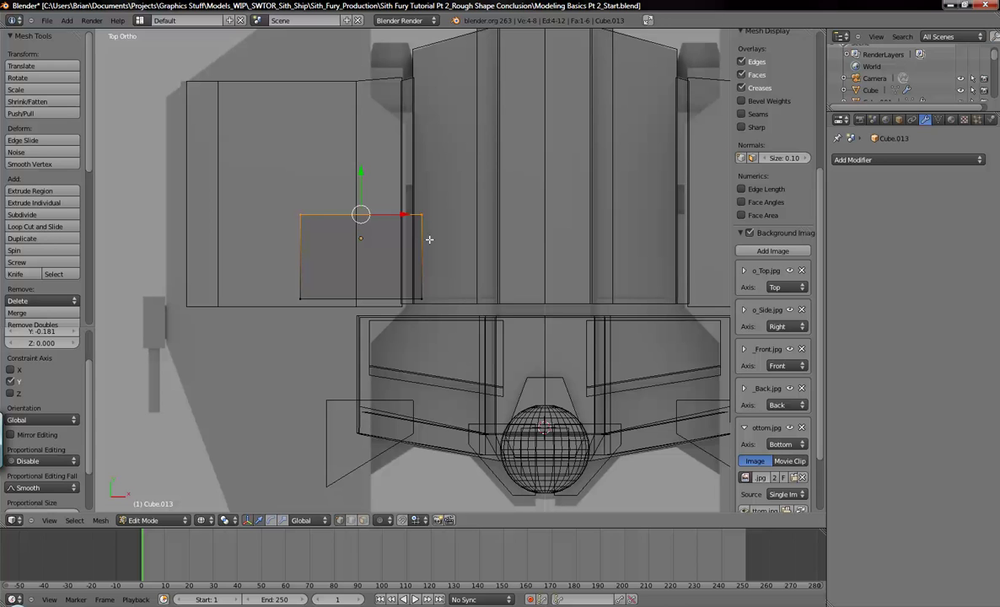
pyautogui.press('Tab')
# - Shift the shortened block about 0.041 along negative X so its inner side meets the hull edge
pyautogui.press('g')
pyautogui.press('x')
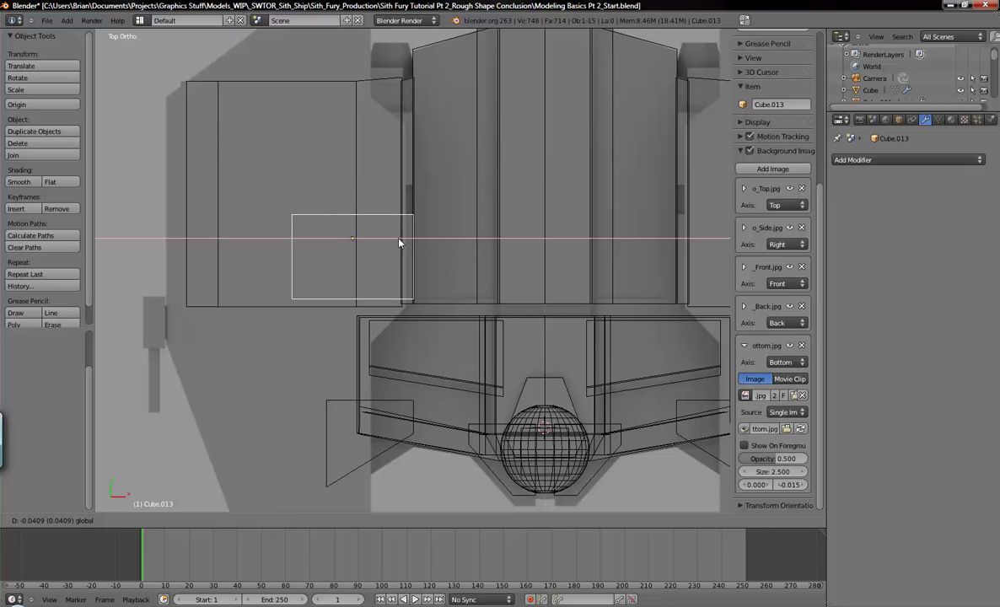
pyautogui.click(400, 243)
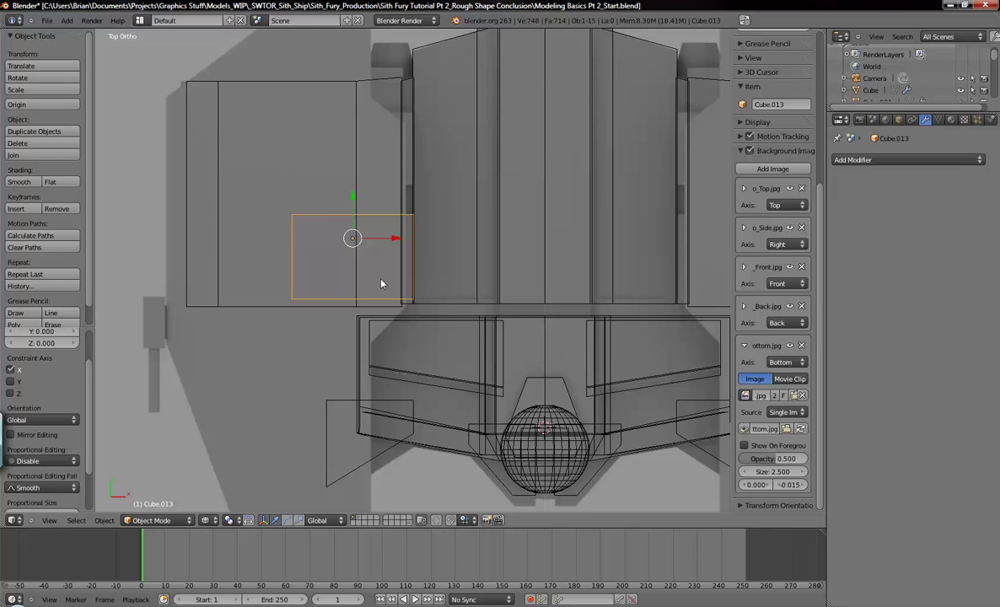
# - Raise the block's four bottom vertices about 0.335 along Z in Edit Mode to reduce its height
pyautogui.moveTo(384, 282); pyautogui.dragTo(398, 242, button='middle')
pyautogui.press('z')
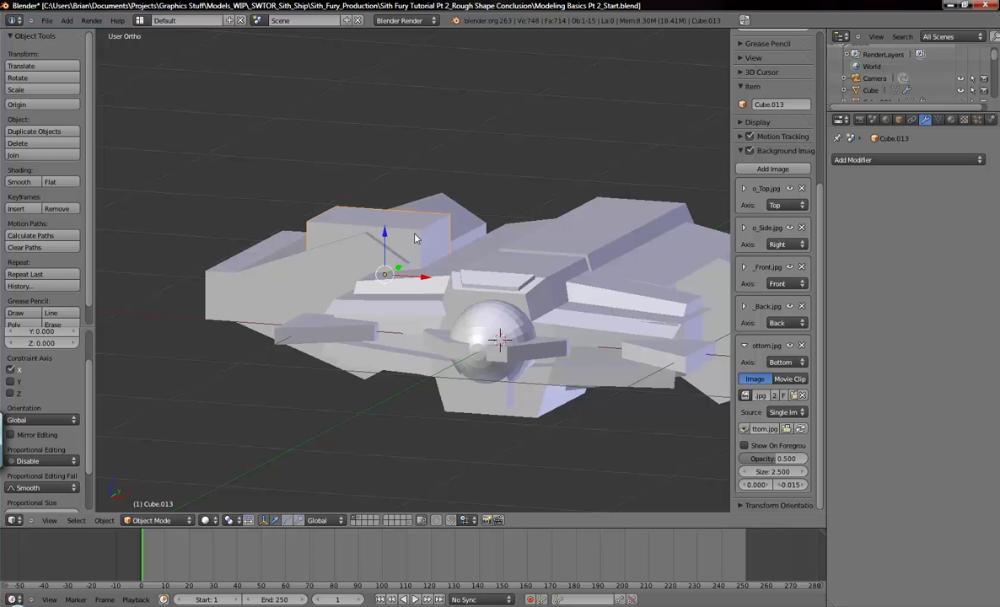
pyautogui.scroll(2, 414, 239)
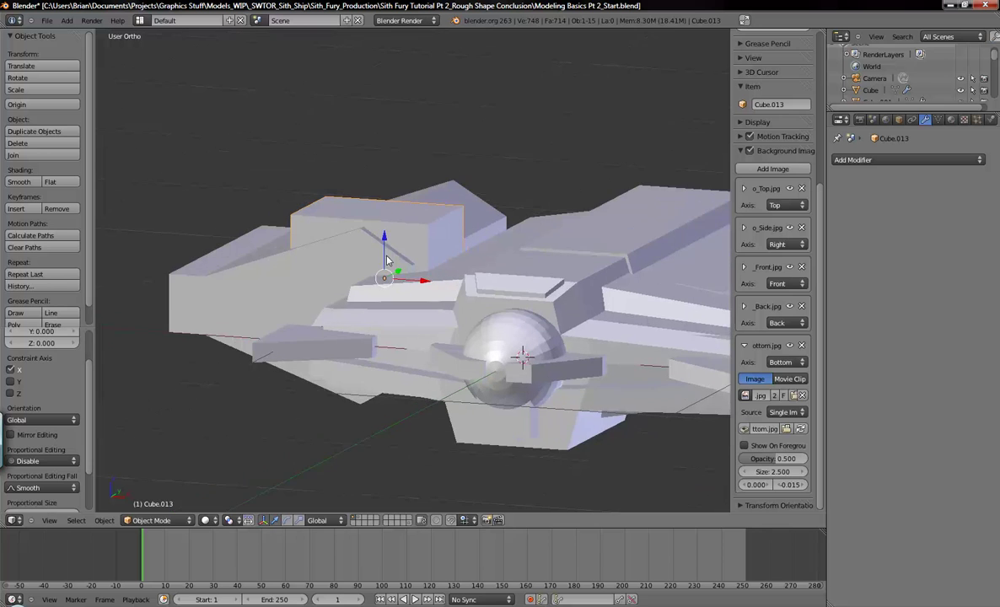
pyautogui.press('Tab')
pyautogui.press('z')
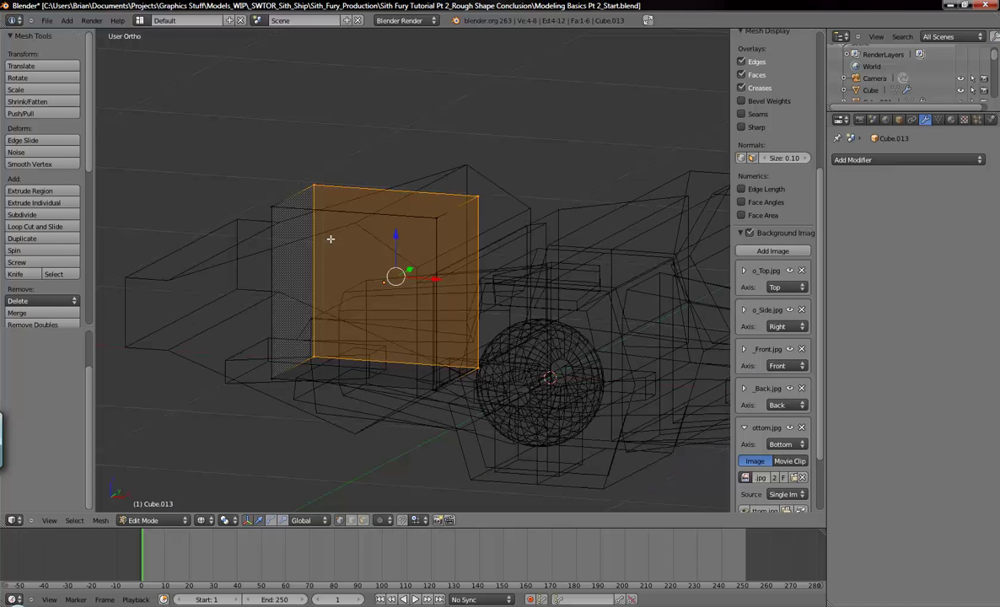
pyautogui.press('a')
pyautogui.press('b')
pyautogui.moveTo(226, 330); pyautogui.dragTo(591, 434)
pyautogui.press('g')
pyautogui.press('z')
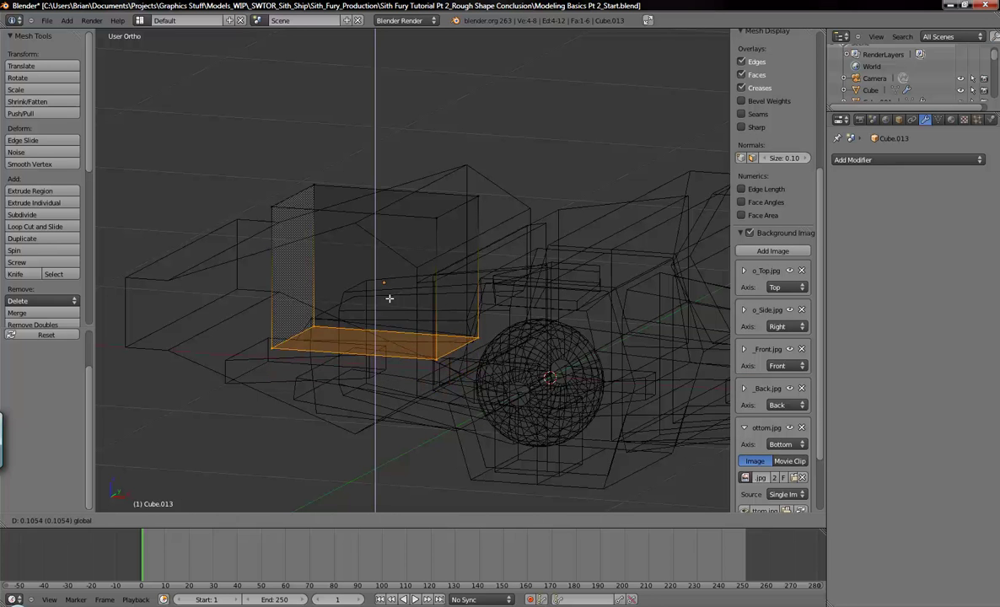
pyautogui.click(390, 238)
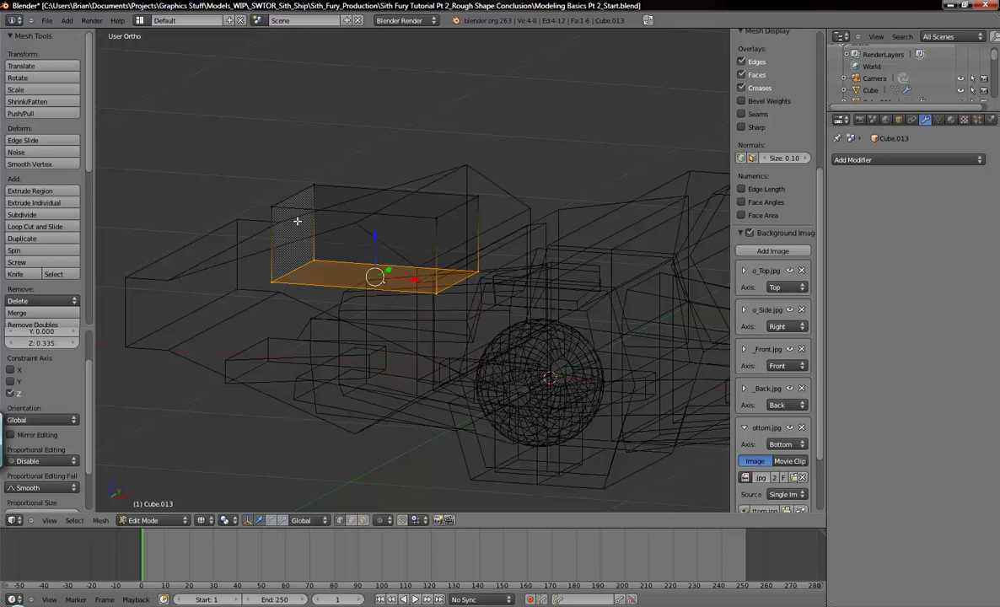
# - Move the block's outer side vertices inward along X to narrow it, finishing with an extra shift of about 0.072
pyautogui.press('a')
pyautogui.press('b')
pyautogui.moveTo(217, 148); pyautogui.dragTo(335, 286)
pyautogui.press('g')
pyautogui.press('x')
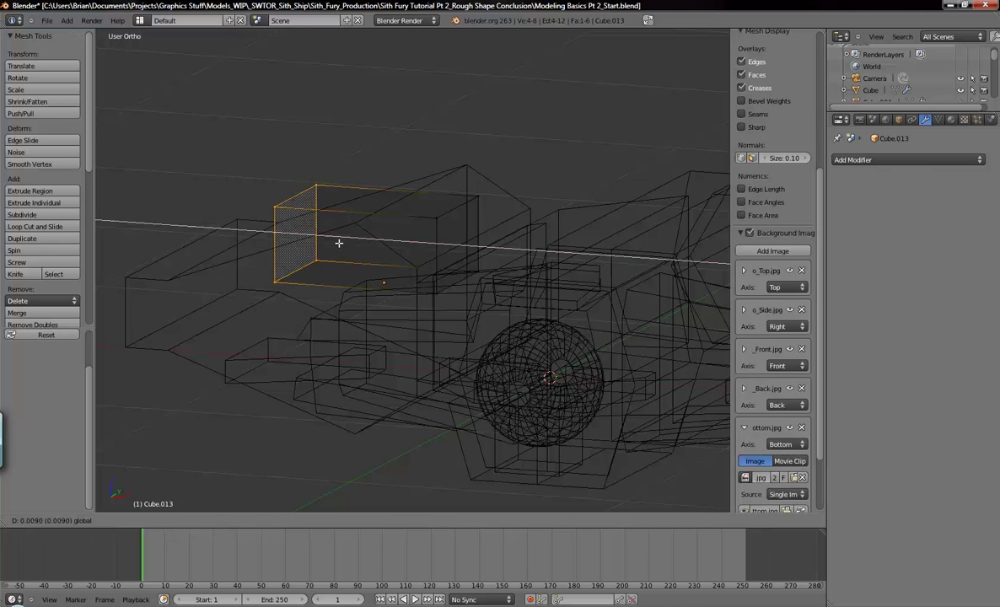
pyautogui.click(405, 257)
pyautogui.press('z')
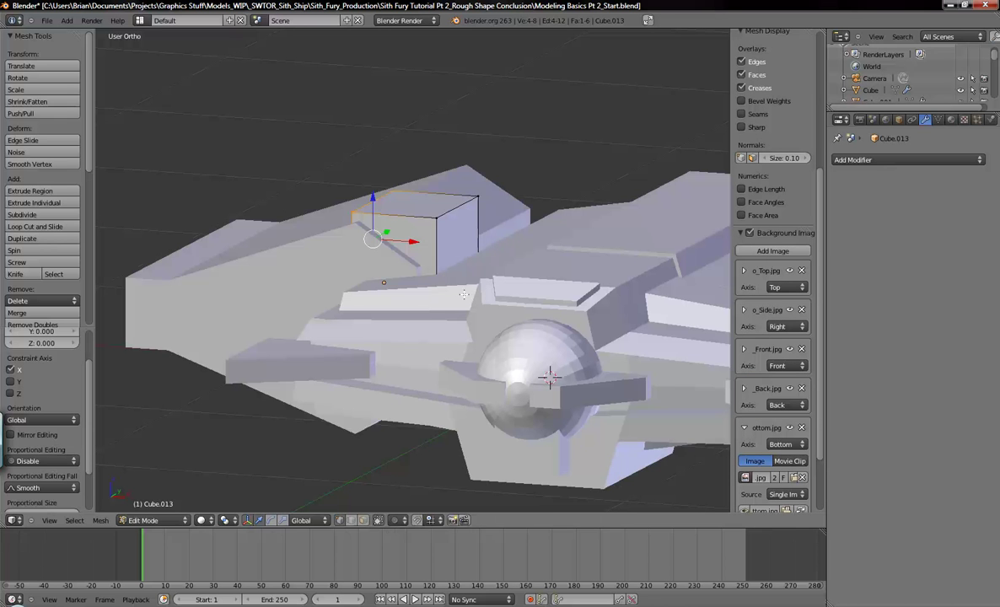
pyautogui.press('g')
pyautogui.press('x')
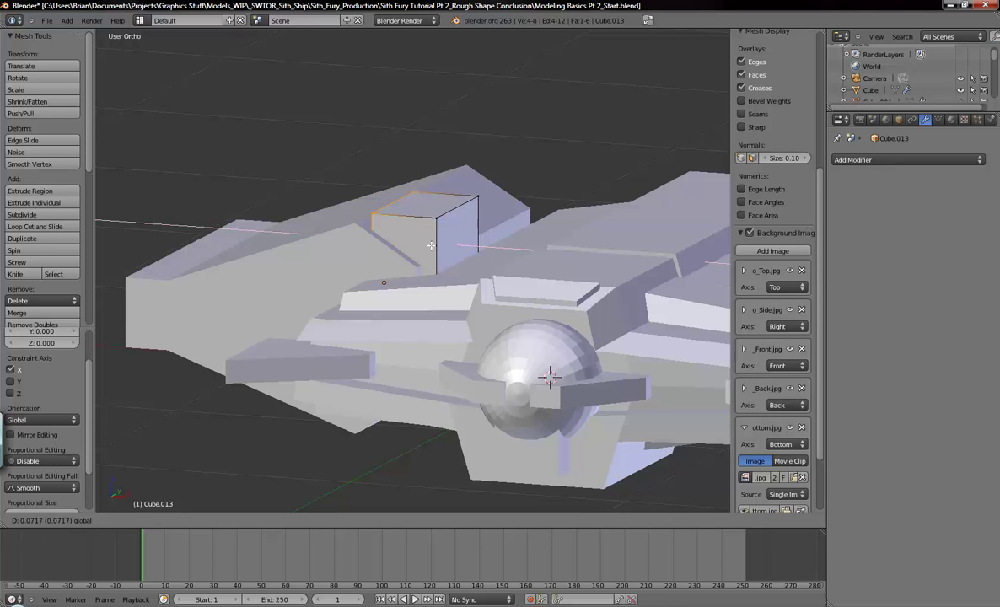
pyautogui.click(431, 246)
# - Cut a horizontal edge loop around the block, slide it by about 0.20, and deselect everything
pyautogui.press('a')
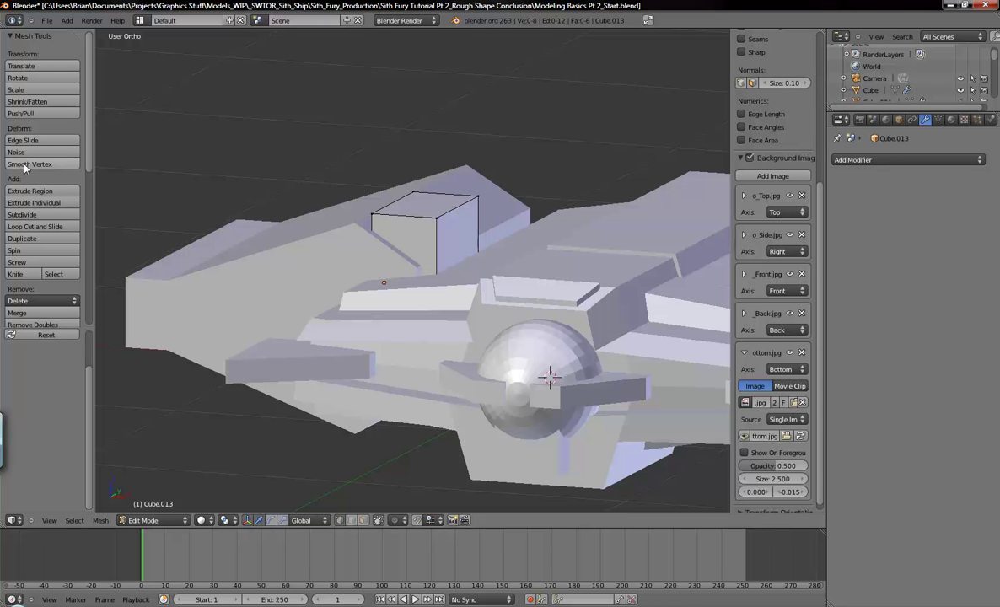
pyautogui.click(33, 226)
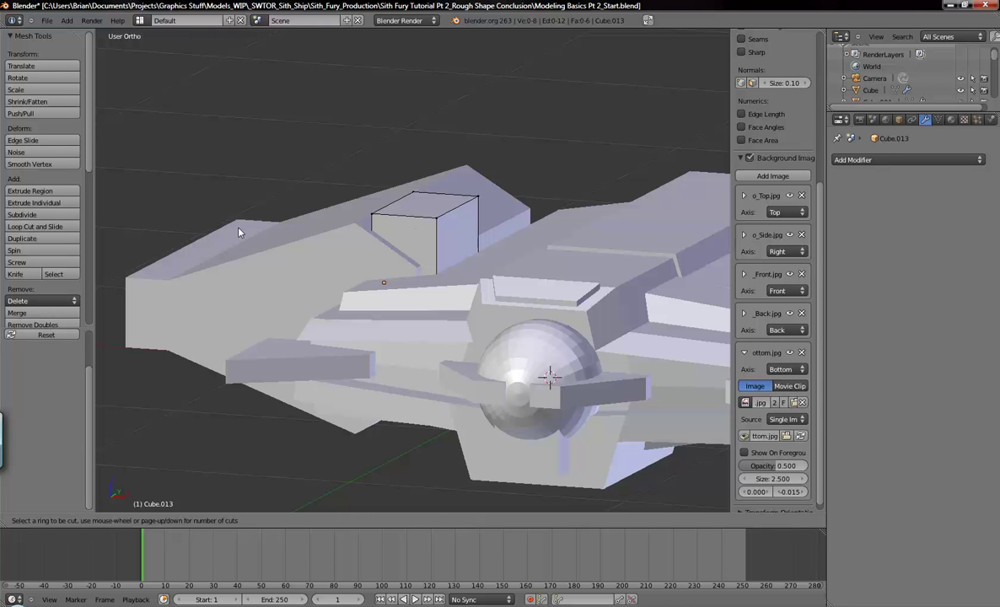
pyautogui.click(436, 255)
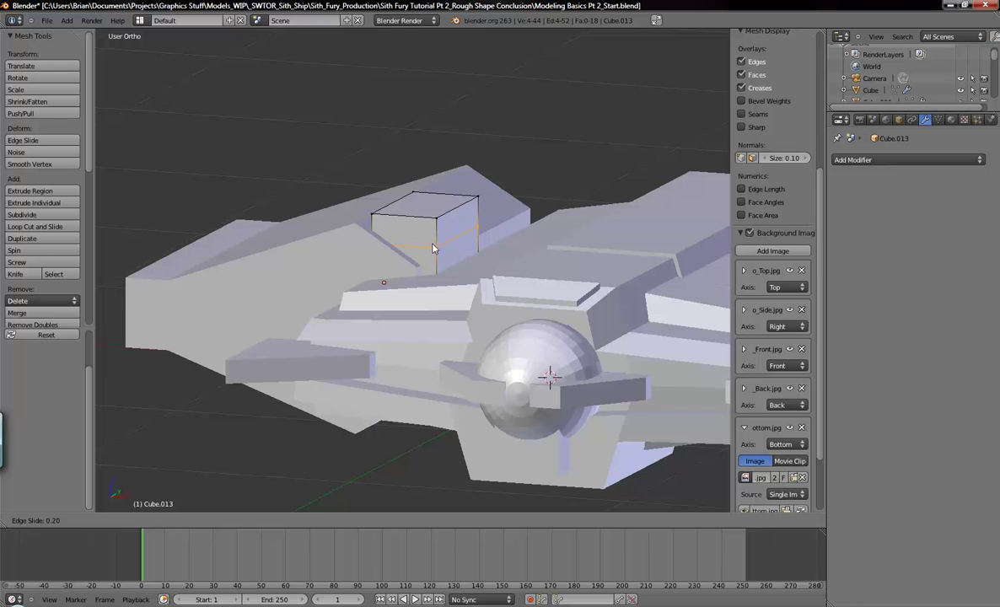
pyautogui.click(433, 247)
pyautogui.press('a')
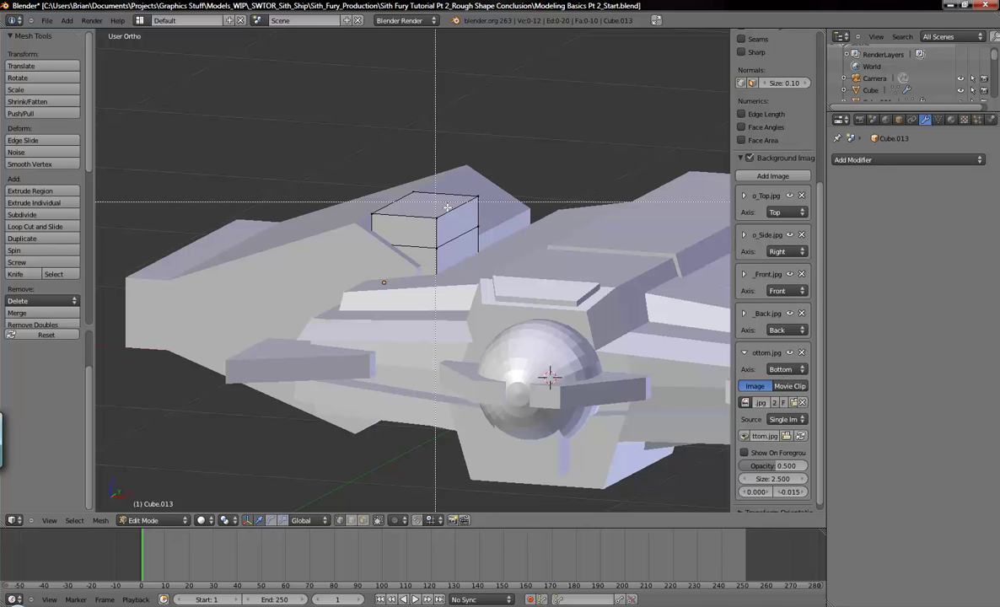
# - Move the block's two inner top vertices about 0.111 along negative X to form a sloped inner face
pyautogui.rightClick(439, 216)
pyautogui.keyDown('shift'); pyautogui.rightClick(479, 197); pyautogui.keyUp('shift')
pyautogui.moveTo(503, 211); pyautogui.dragTo(471, 212)
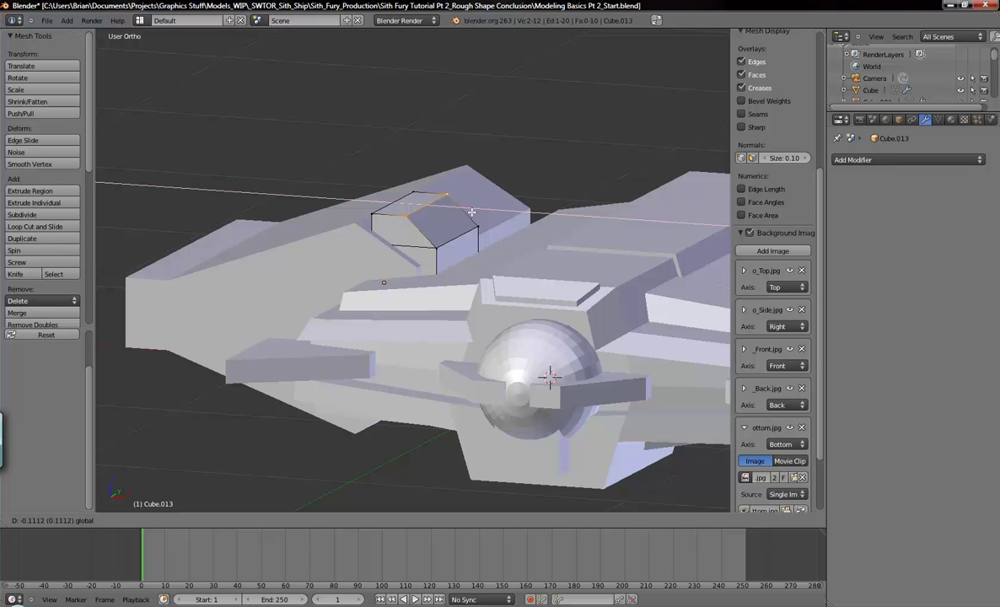
pyautogui.click(472, 212)
# - Check the front reference image, extrude the block's narrowed top face up about 0.137, and return to Object Mode
pyautogui.hotkey('alt', 'Tab')
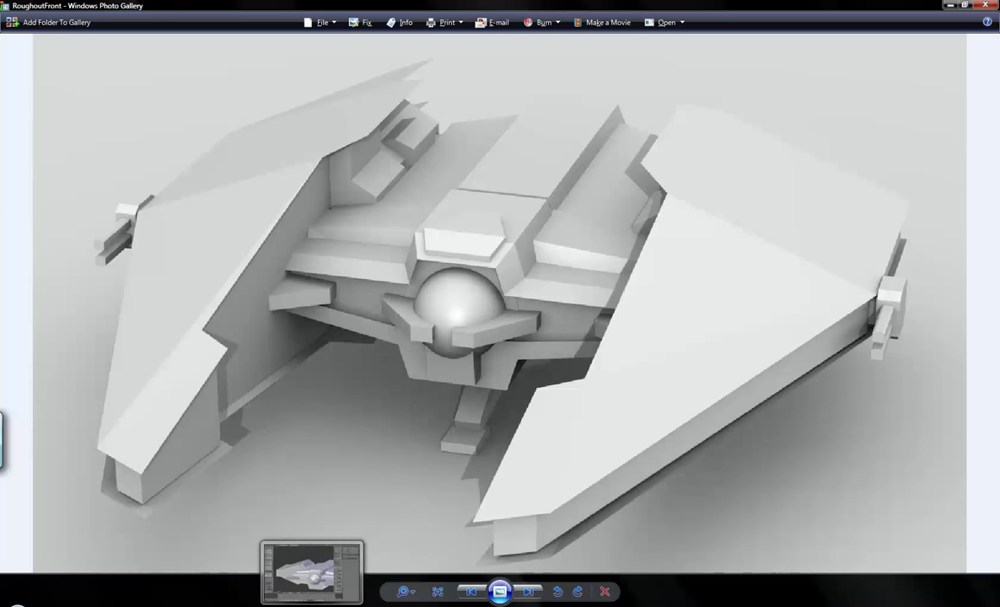
pyautogui.hotkey('alt', 'Tab')
pyautogui.keyDown('shift'); pyautogui.rightClick(375, 215); pyautogui.keyUp('shift')
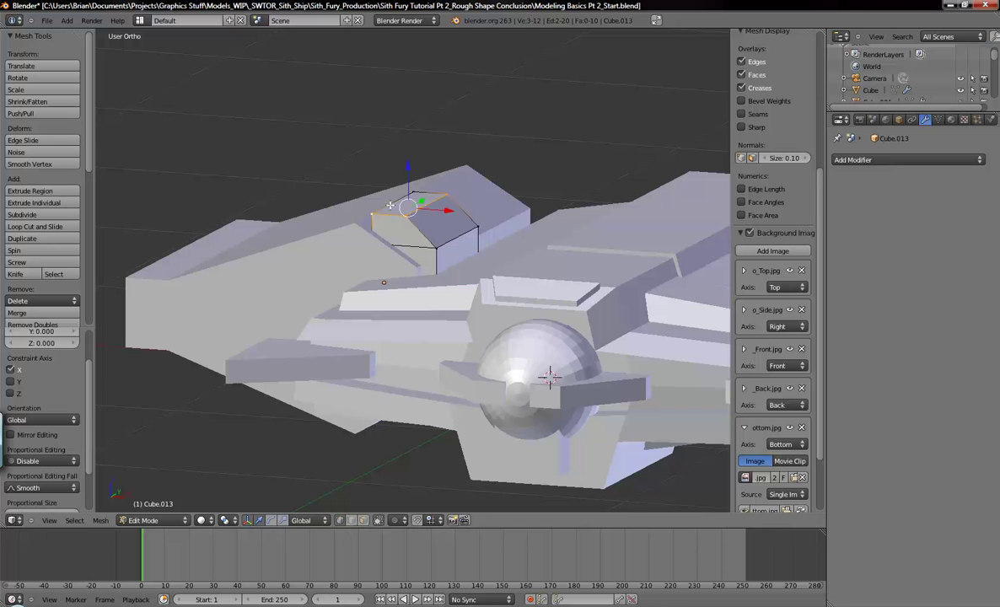
pyautogui.keyDown('shift'); pyautogui.rightClick(415, 193); pyautogui.keyUp('shift')
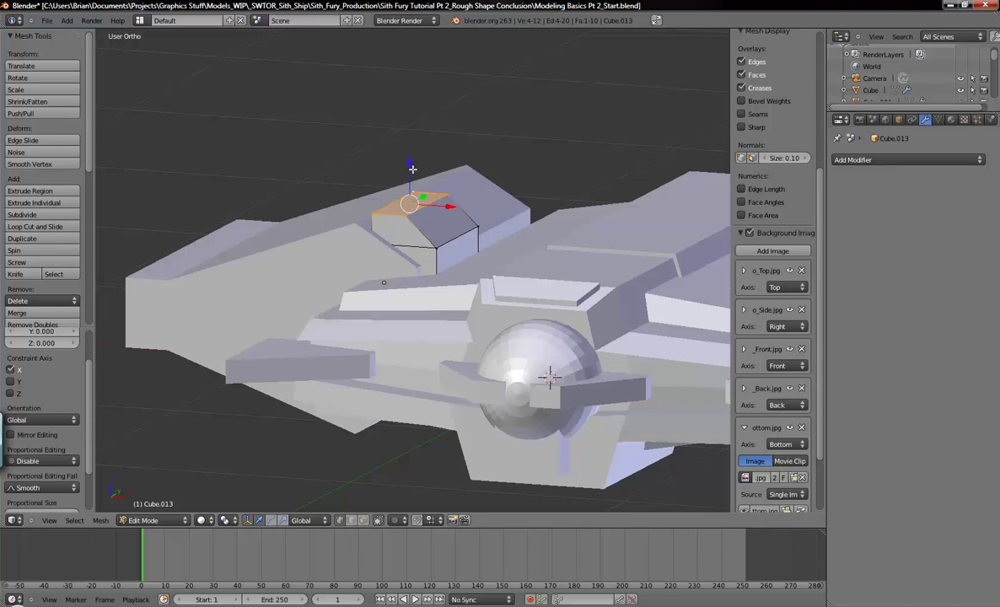
pyautogui.press('e')
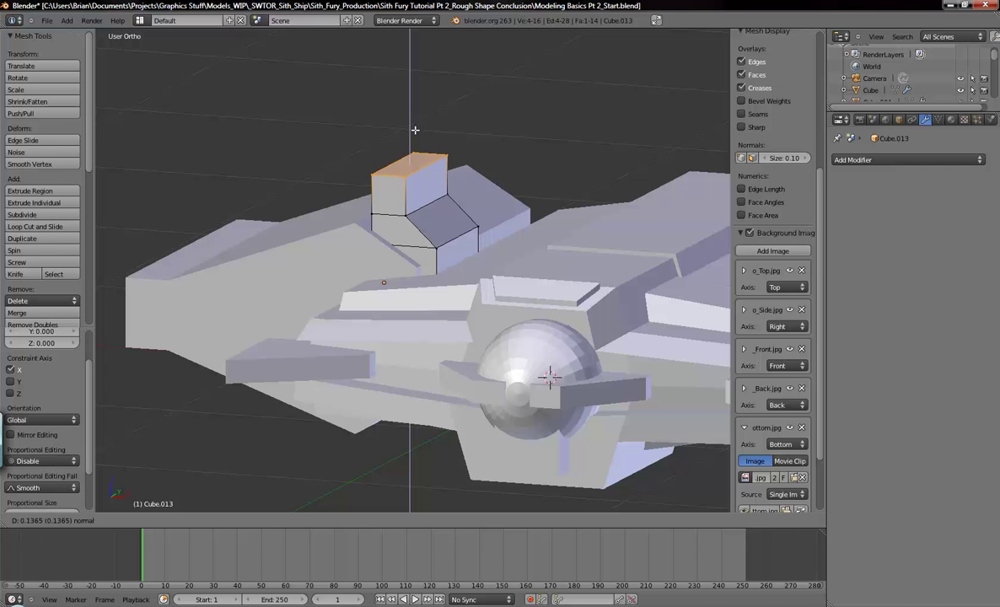
pyautogui.click(415, 130)
pyautogui.press('a')
pyautogui.press('Tab')
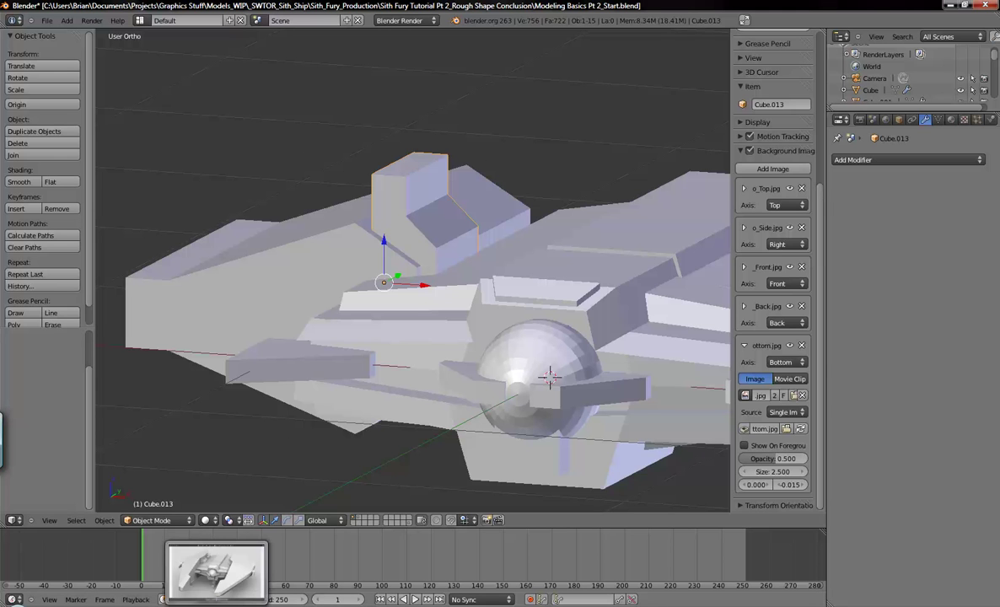
# - Set the block's origin to the 3D cursor and add a Mirror modifier across the X axis
pyautogui.keyDown('shift'); pyautogui.moveTo(613, 312); pyautogui.dragTo(404, 251, button='middle'); pyautogui.keyUp('shift')
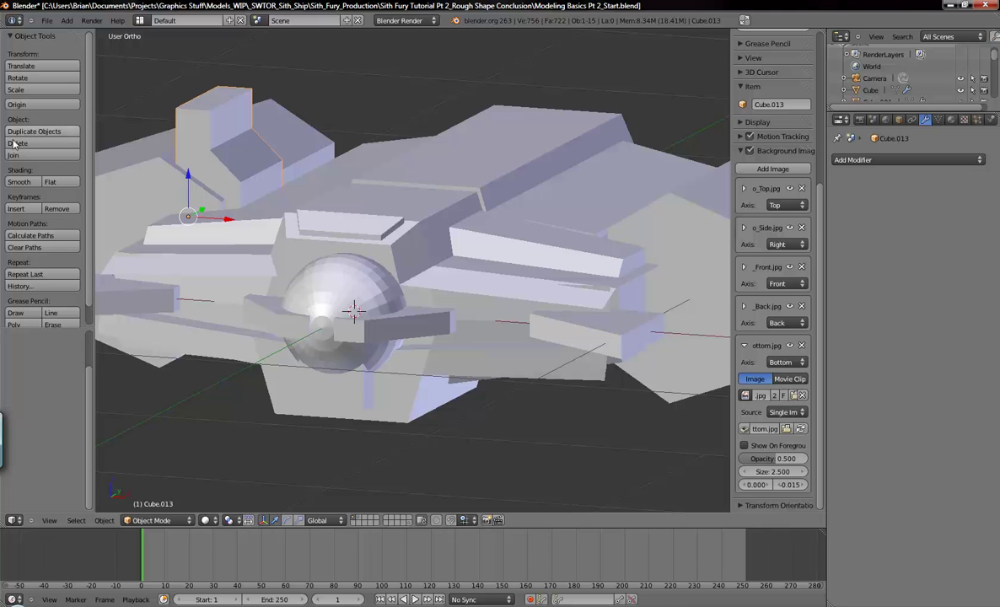
pyautogui.click(21, 105)
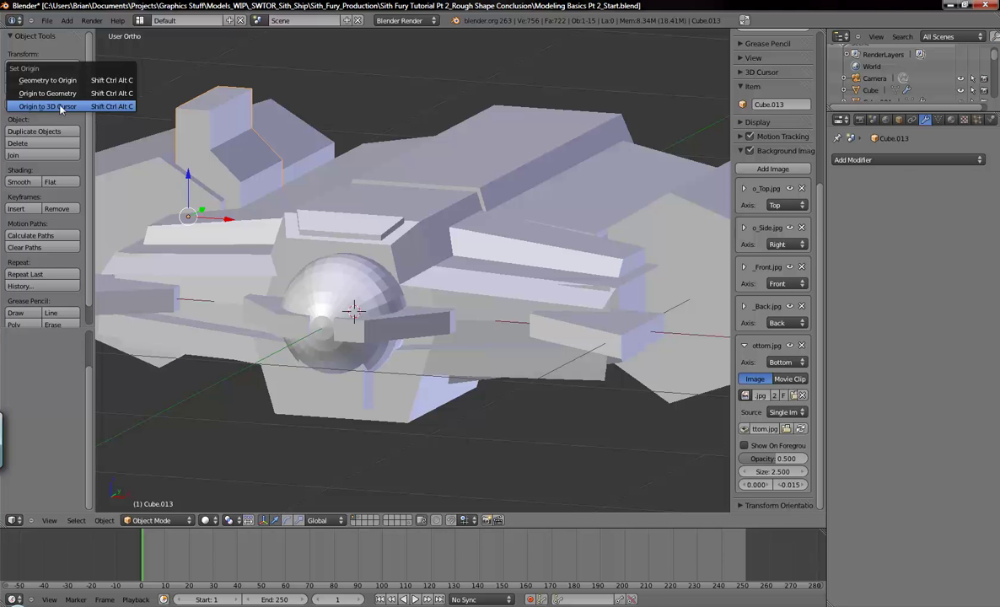
pyautogui.click(47, 106)
pyautogui.click(860, 159)
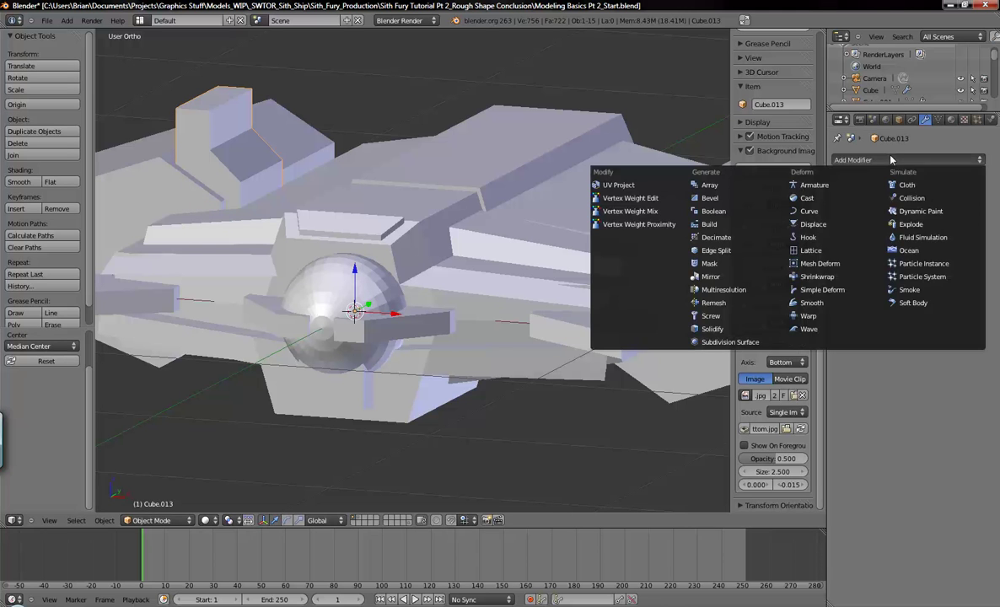
pyautogui.click(854, 158)
pyautogui.click(713, 277)
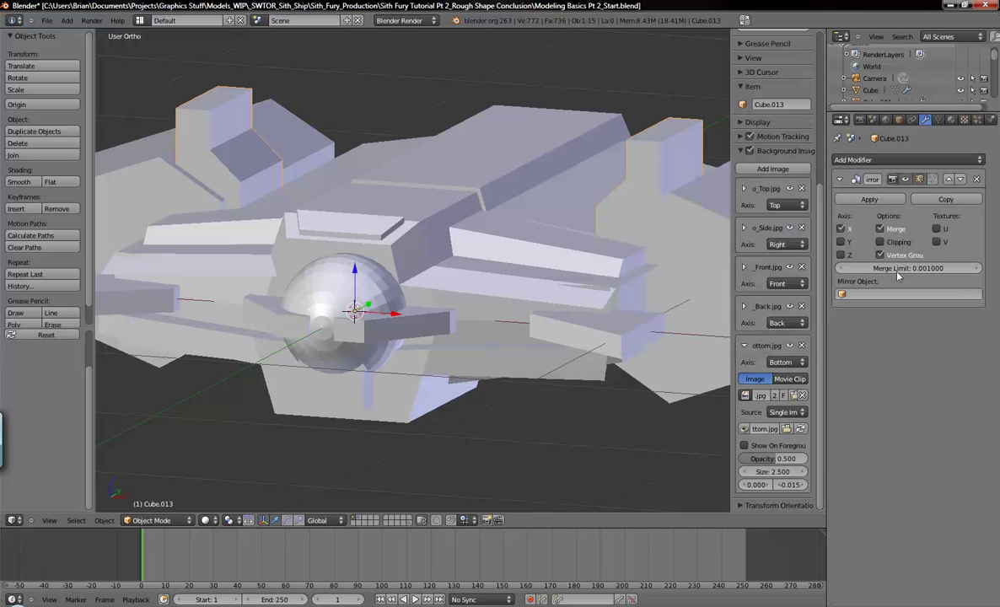
pyautogui.moveTo(517, 227); pyautogui.dragTo(621, 351, button='middle')
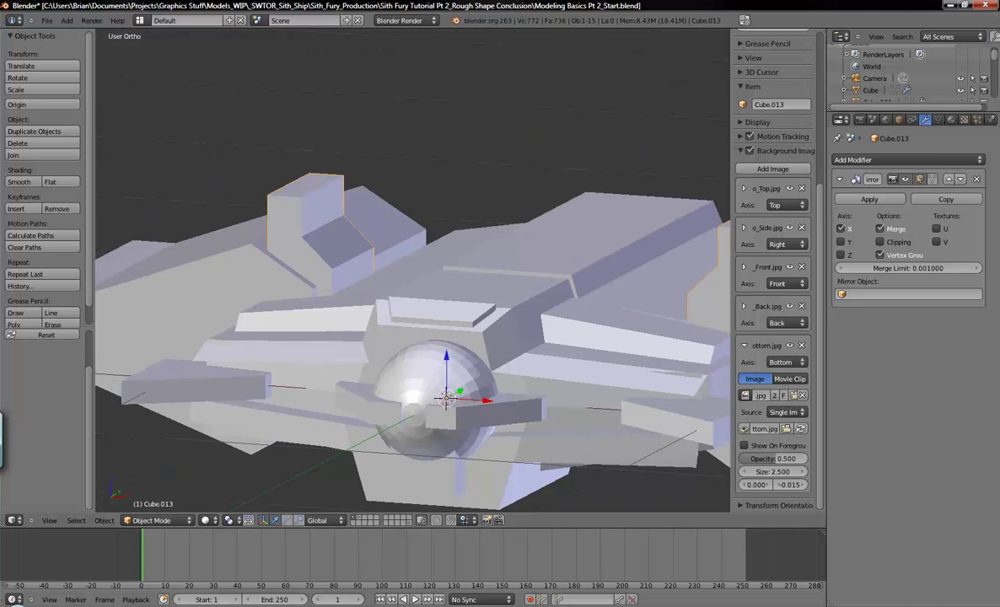
# - Check the front reference image, duplicate the mirrored block, and move the copy about 0.581 along Y behind the original
pyautogui.hotkey('alt', 'Tab')
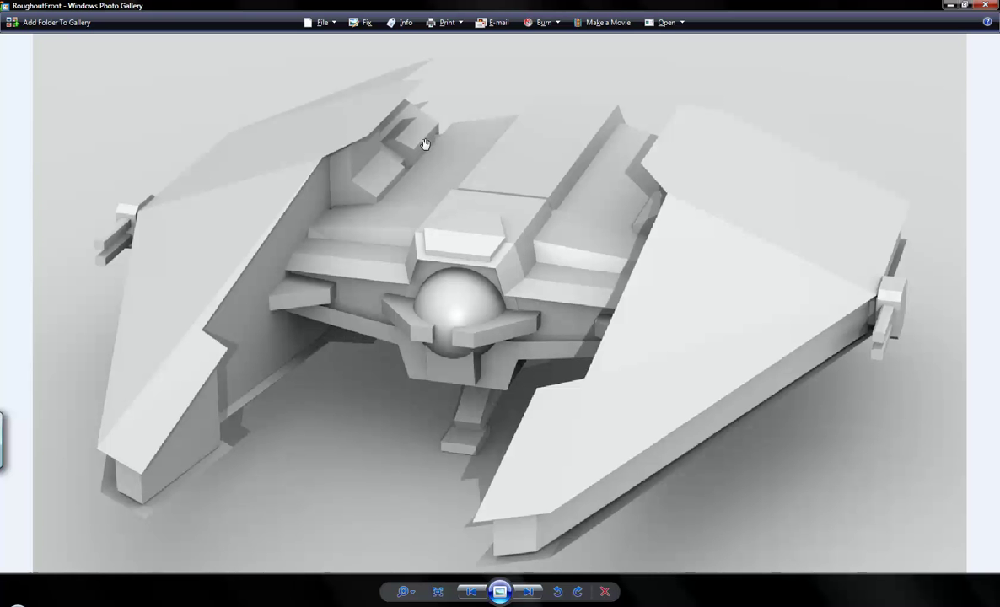
pyautogui.hotkey('alt', 'Tab')
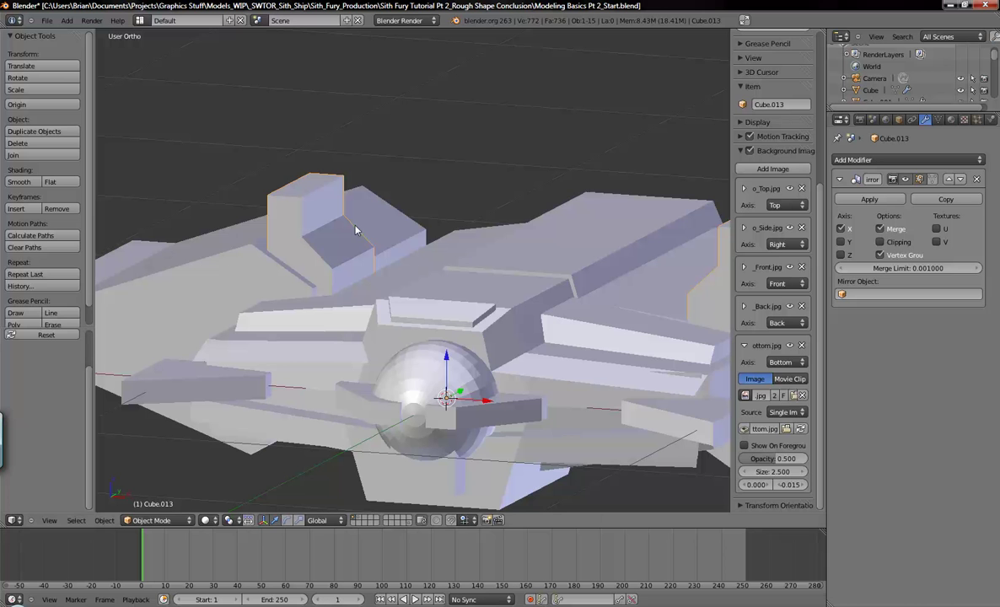
pyautogui.hotkey('shift', 'd')
pyautogui.click(368, 271)
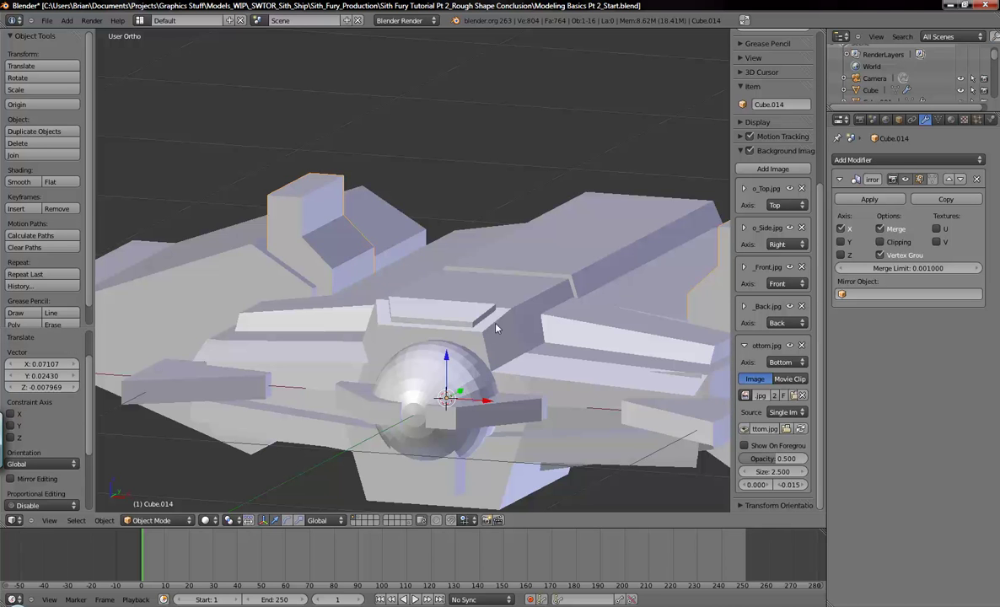
pyautogui.moveTo(496, 328); pyautogui.dragTo(442, 364, button='middle')
pyautogui.press('g')
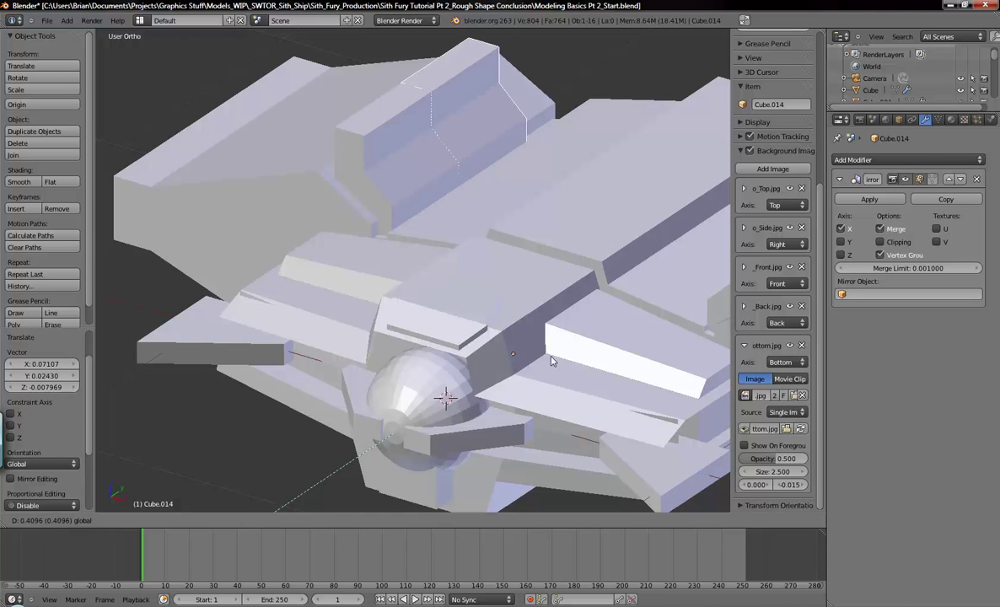
pyautogui.click(580, 345)
pyautogui.moveTo(580, 346); pyautogui.dragTo(473, 341, button='middle')
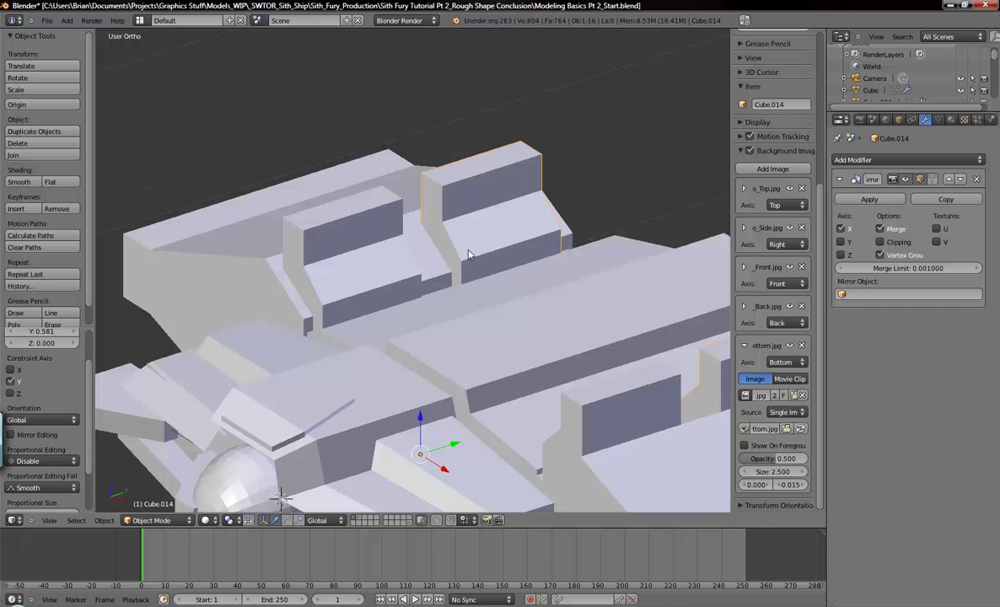
# - Shorten the duplicate block from the top view by moving its rear vertices about 0.093 along negative Y
pyautogui.press('KP_7')
pyautogui.press('KP_Decimal')
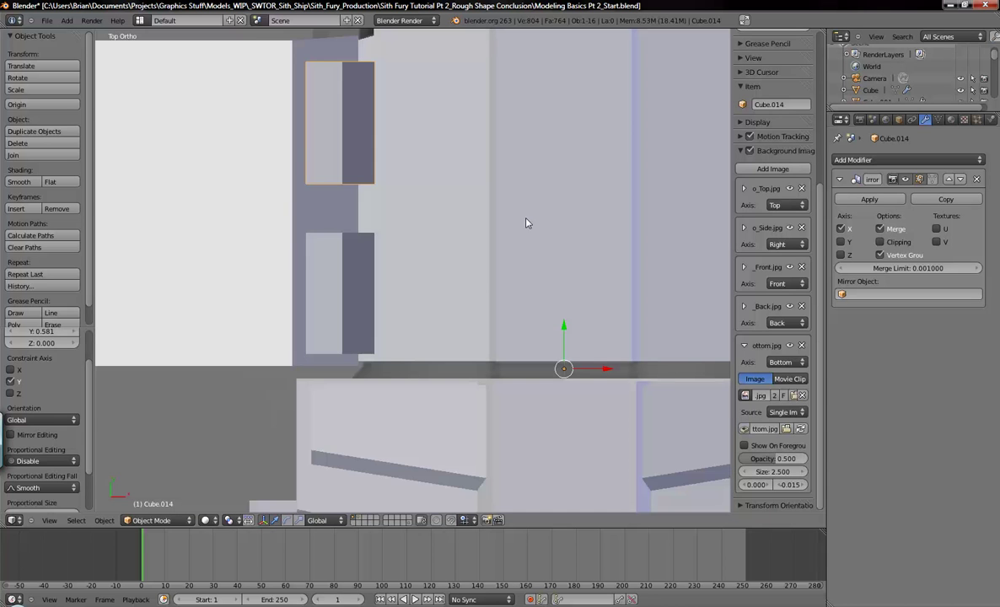
pyautogui.scroll(2, 549, 221)
pyautogui.press('Tab')
pyautogui.keyDown('shift'); pyautogui.moveTo(548, 219); pyautogui.dragTo(587, 247, button='middle'); pyautogui.keyUp('shift')
pyautogui.press('z')
pyautogui.press('b')
pyautogui.moveTo(404, 89); pyautogui.dragTo(542, 135)
pyautogui.moveTo(475, 80); pyautogui.dragTo(473, 106)
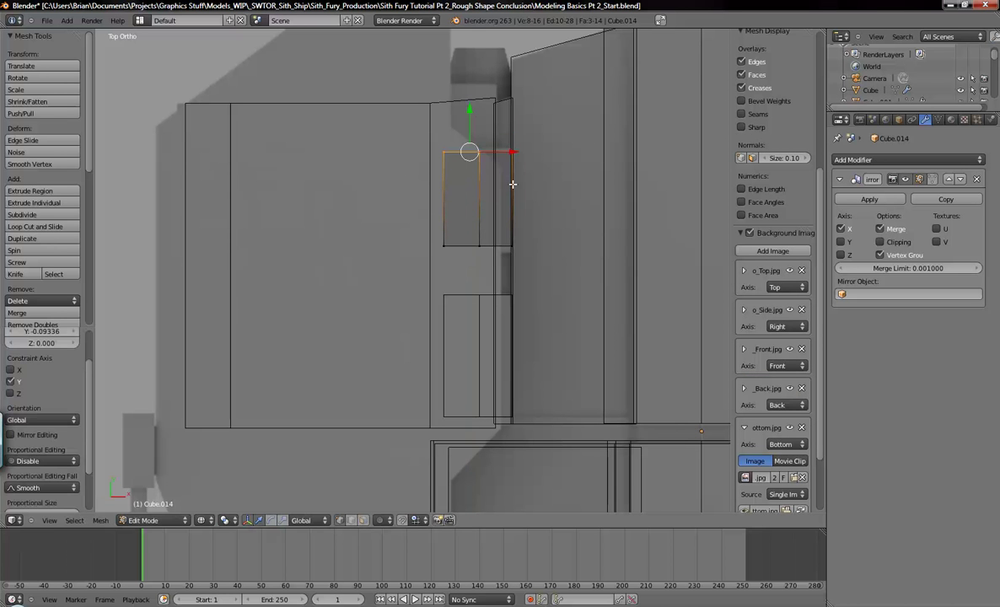
pyautogui.press('Tab')
pyautogui.press('Tab')
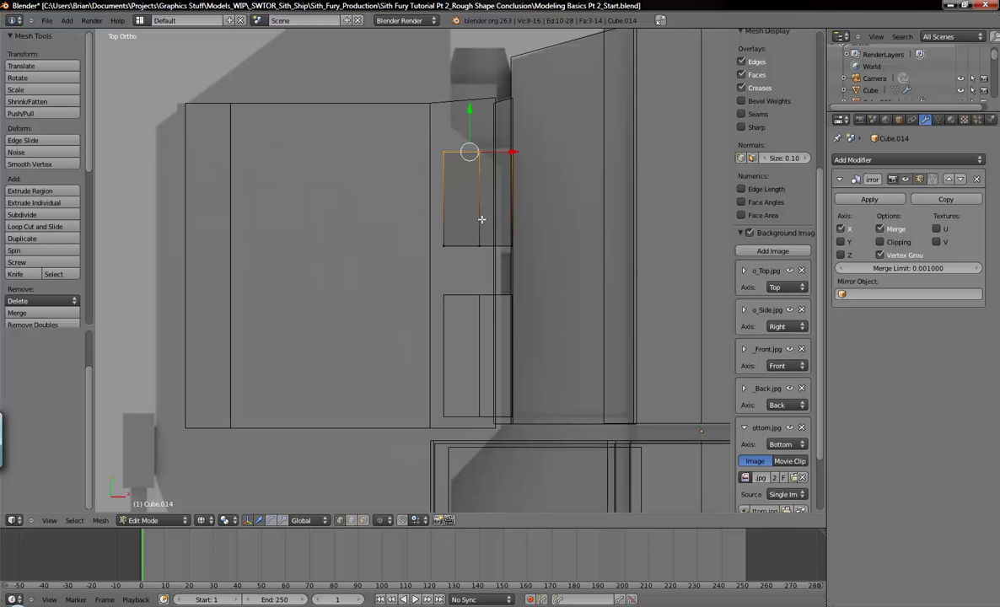
# - Shift the duplicate's front vertices slightly along negative Y and its rear vertices about 0.016 along positive Y
pyautogui.rightClick(465, 241)
pyautogui.moveTo(469, 199); pyautogui.dragTo(470, 221)
pyautogui.rightClick(503, 151)
pyautogui.moveTo(472, 112); pyautogui.dragTo(471, 106)
pyautogui.press('s')
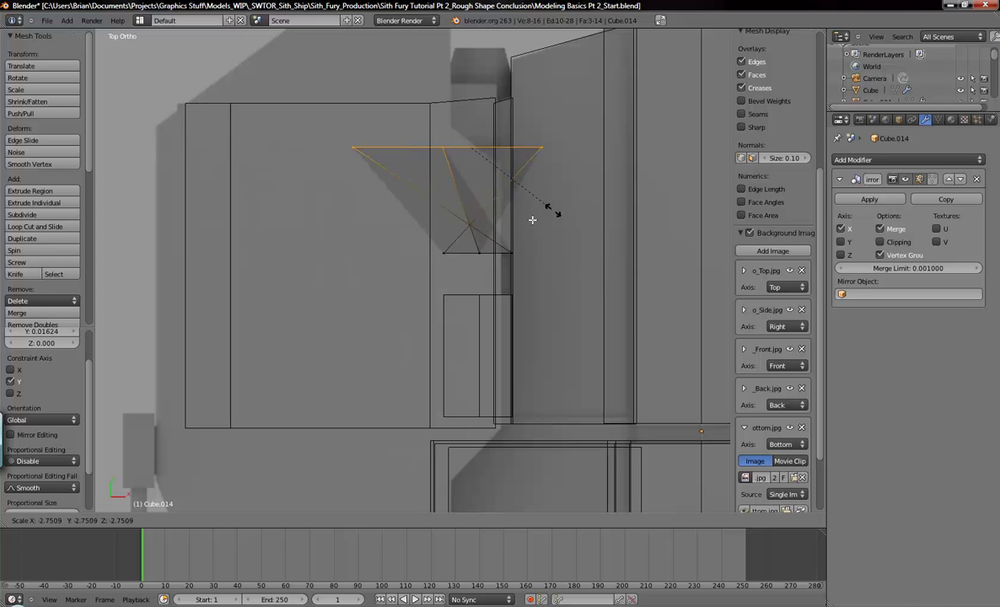
pyautogui.rightClick(544, 168)
# - Delete the four top vertices of the duplicate block to remove its raised upper part
pyautogui.moveTo(484, 294)
pyautogui.mouseDown(button='middle')
pyautogui.moveTo(438, 237)
pyautogui.moveTo(503, 251)
pyautogui.moveTo(526, 246)
pyautogui.mouseUp(button='middle')
pyautogui.press('z')
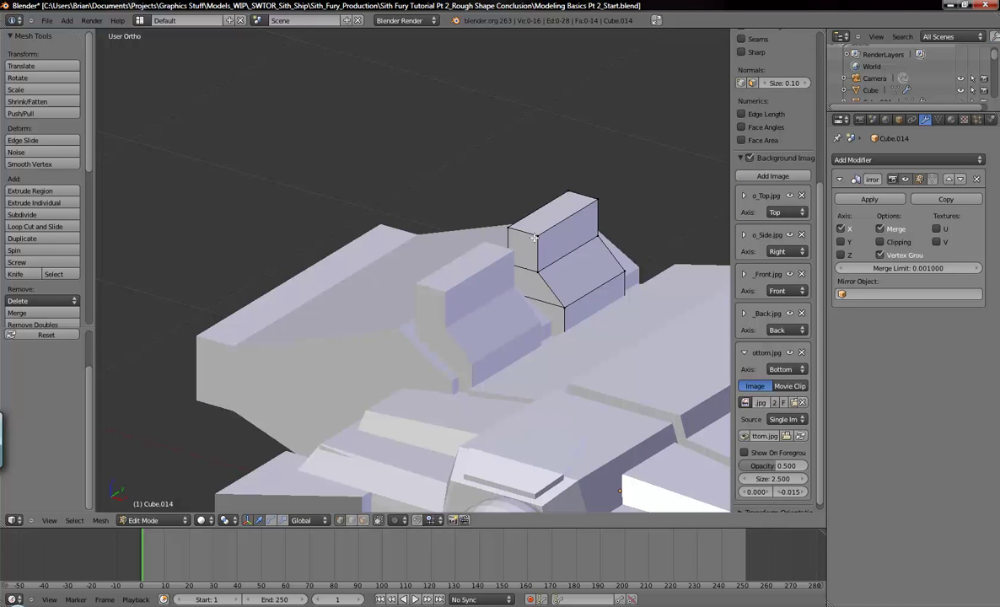
pyautogui.rightClick(538, 235)
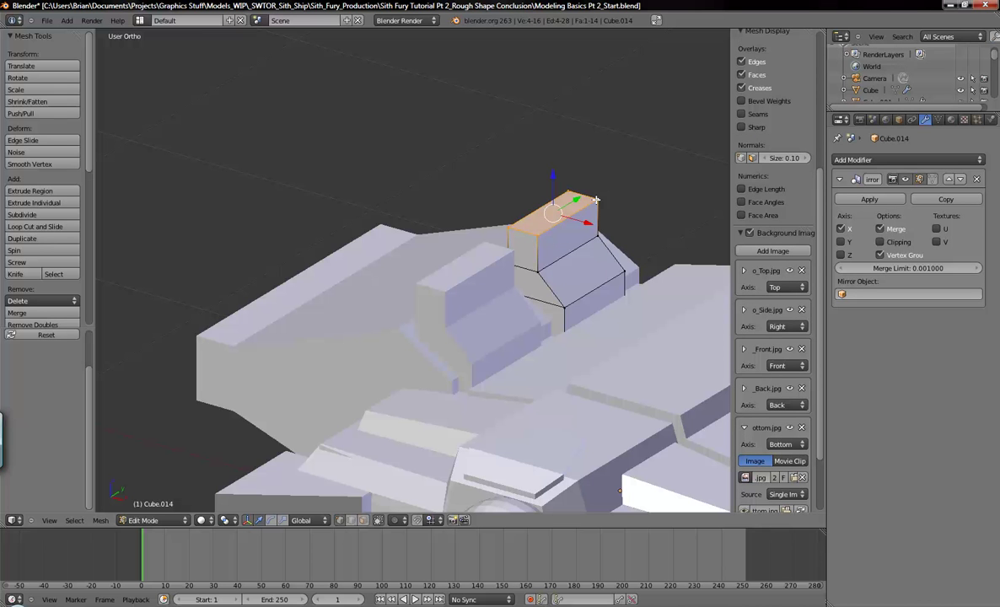
pyautogui.press('x')
pyautogui.click(597, 200)
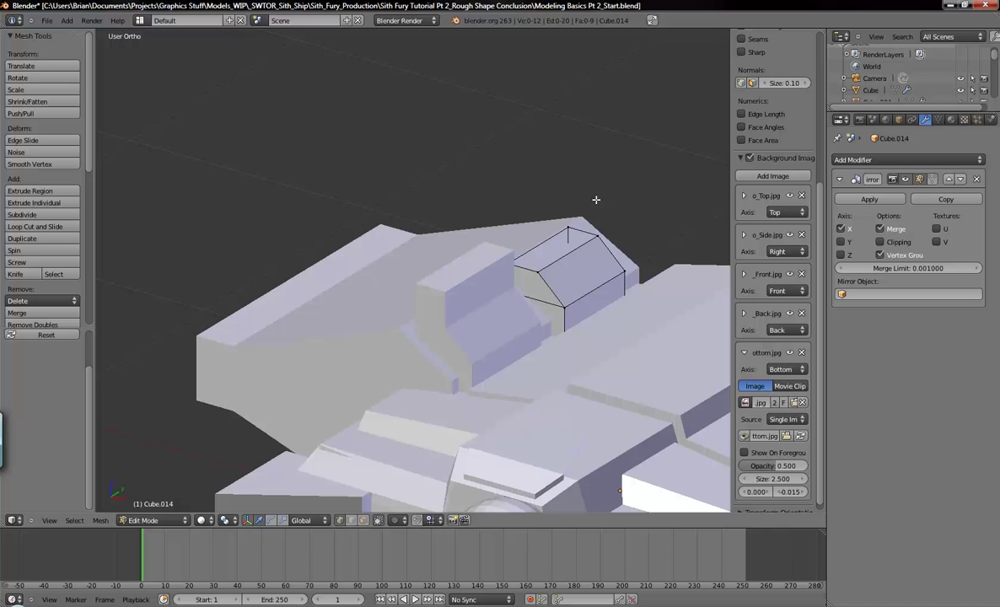
# - Close the duplicate's open top with a new face between its four upper vertices
pyautogui.moveTo(586, 203); pyautogui.dragTo(582, 211, button='middle')
pyautogui.rightClick(568, 226)
pyautogui.press('g')
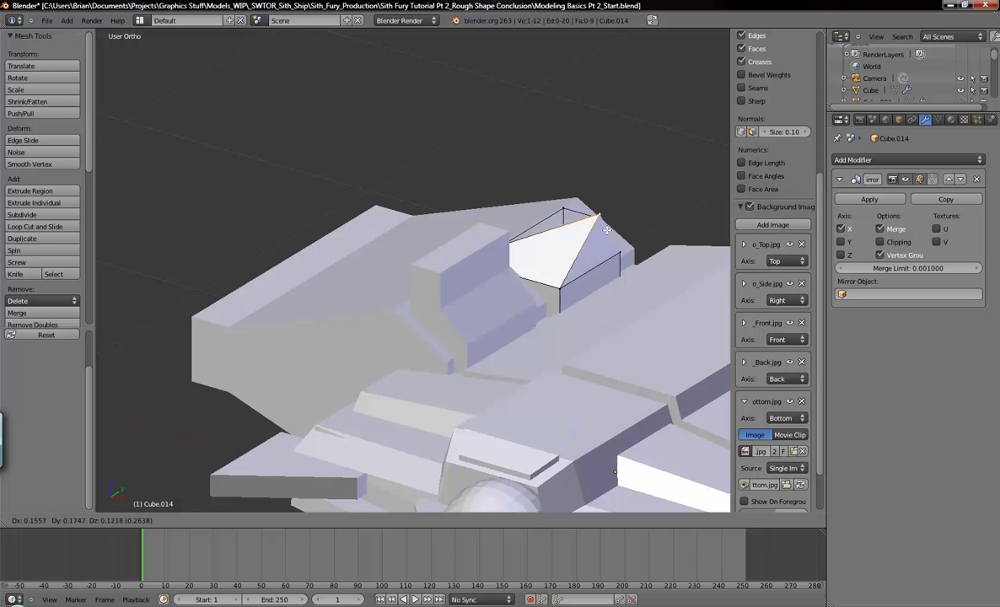
pyautogui.scroll(5, 611, 244)
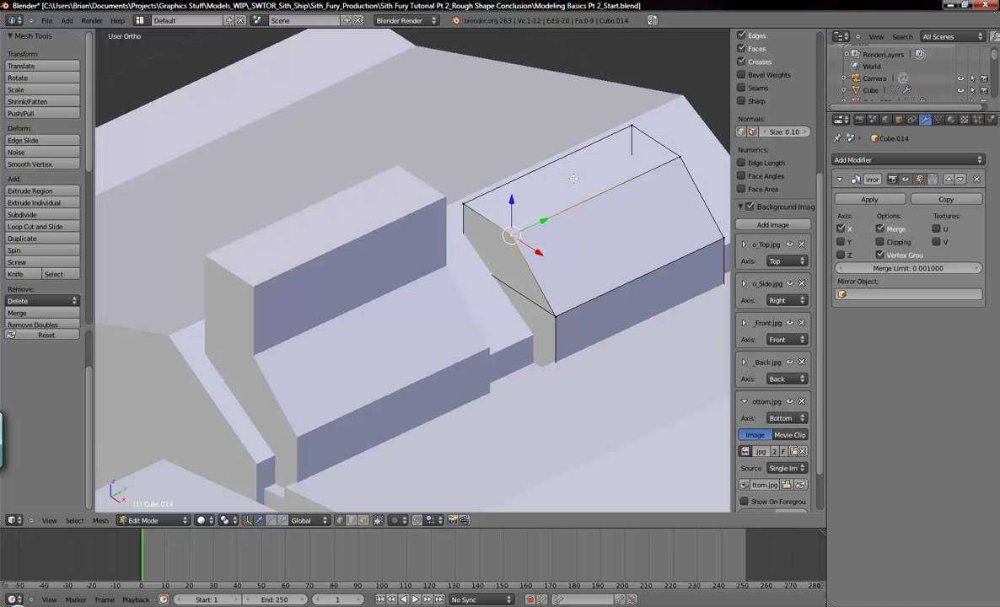
pyautogui.moveTo(625, 169); pyautogui.dragTo(659, 169, button='middle')
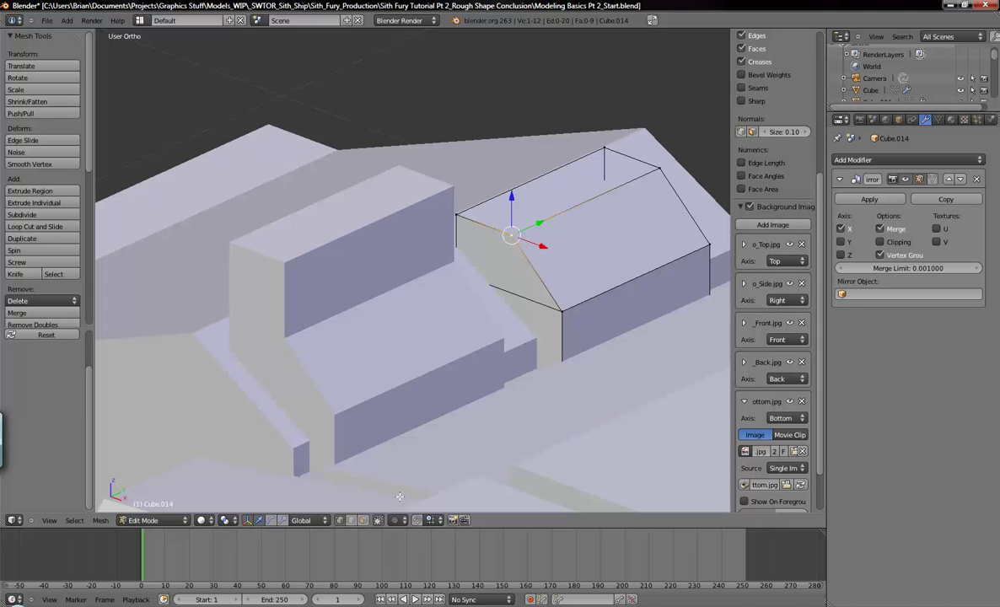
pyautogui.keyDown('shift'); pyautogui.rightClick(478, 220); pyautogui.keyUp('shift')
pyautogui.keyDown('shift'); pyautogui.rightClick(604, 149); pyautogui.keyUp('shift')
pyautogui.keyDown('shift'); pyautogui.rightClick(651, 167); pyautogui.keyUp('shift')
pyautogui.press('f')
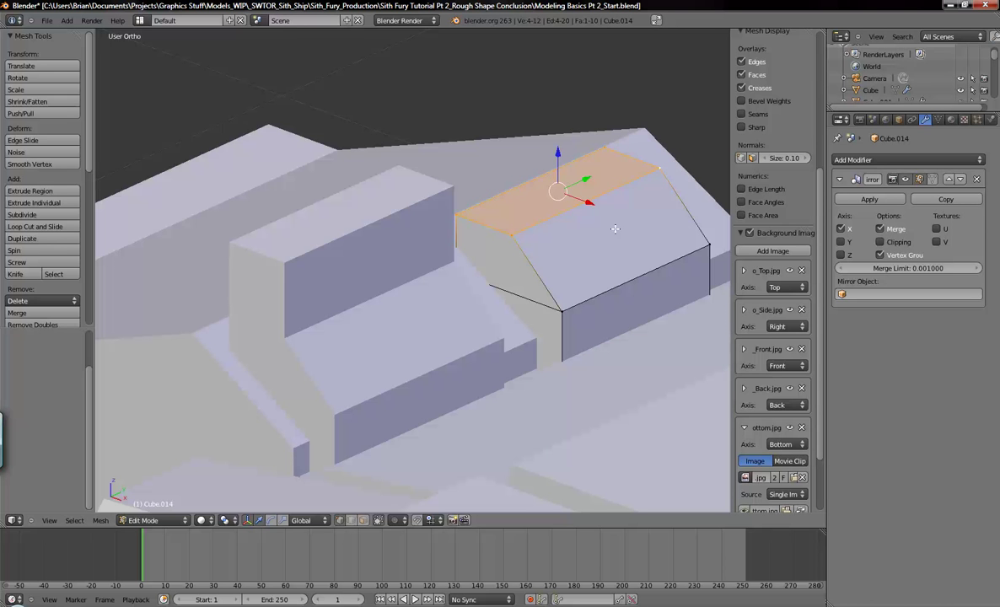
# - Check the front reference image and lower the duplicate's outer top edge about 0.059 along Z
pyautogui.press('a')
pyautogui.moveTo(567, 245); pyautogui.dragTo(654, 201, button='middle')
pyautogui.hotkey('alt', 'Tab')
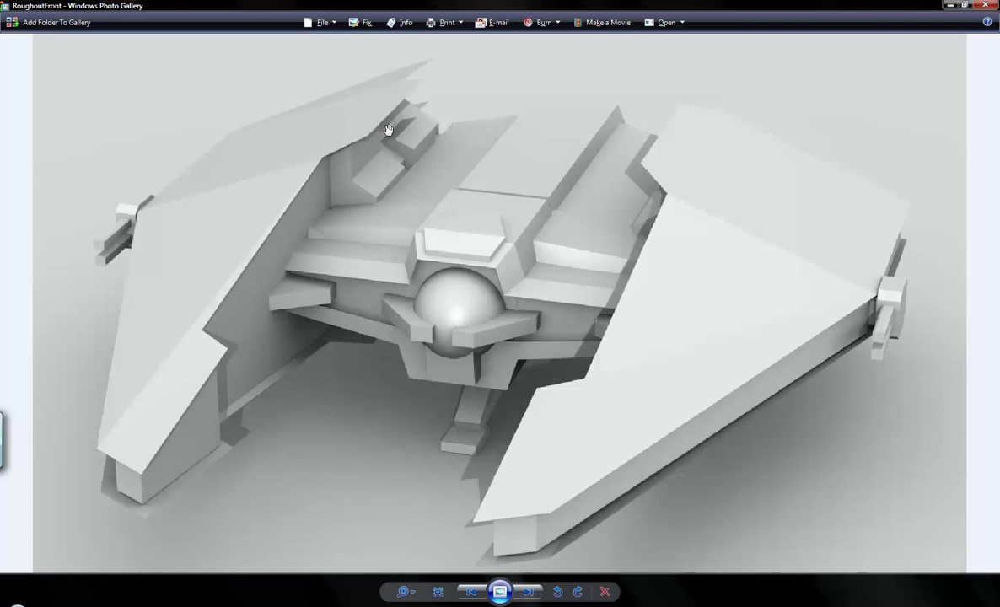
pyautogui.hotkey('alt', 'Tab')
pyautogui.moveTo(546, 264); pyautogui.dragTo(458, 228, button='middle')
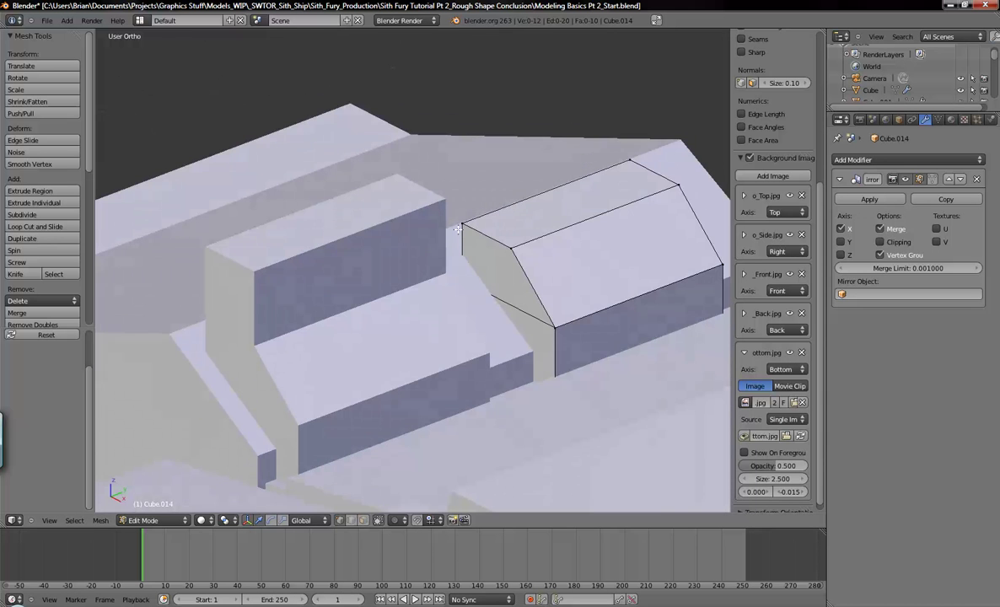
pyautogui.keyDown('shift'); pyautogui.rightClick(632, 159); pyautogui.keyUp('shift')
pyautogui.moveTo(547, 153); pyautogui.dragTo(588, 217)
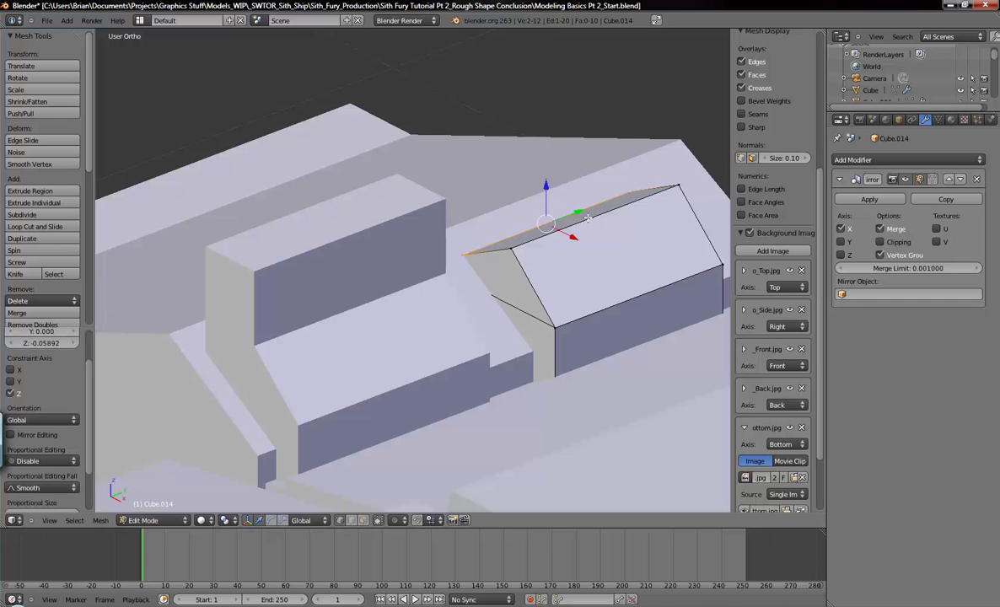
# - Lower the duplicate's inner top edge about 0.038 along Z and the inner side edge beneath it about 0.042
pyautogui.rightClick(510, 251)
pyautogui.keyDown('shift'); pyautogui.rightClick(676, 181); pyautogui.keyUp('shift')
pyautogui.moveTo(593, 177); pyautogui.dragTo(587, 203)
pyautogui.moveTo(588, 202); pyautogui.dragTo(611, 305, button='middle')
pyautogui.rightClick(658, 281)
pyautogui.press('g')
pyautogui.press('z')
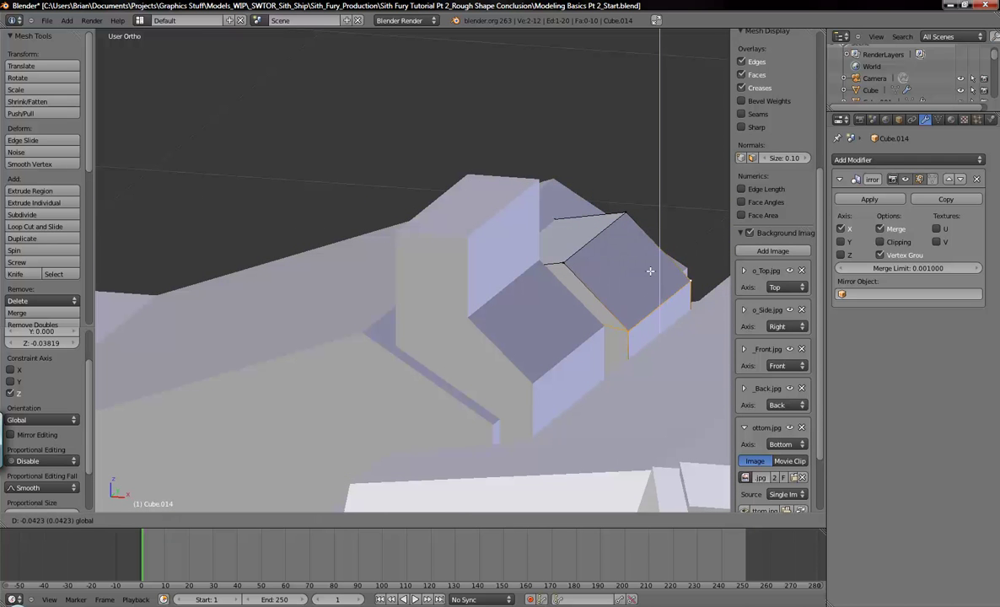
pyautogui.click(654, 271)
# - Adjust the height of the duplicate's forward top corner along Z, deselect everything, and leave Edit Mode
pyautogui.rightClick(552, 259)
pyautogui.press('g')
pyautogui.press('z')
pyautogui.click(595, 210)
pyautogui.moveTo(595, 210); pyautogui.dragTo(619, 357, button='middle')
pyautogui.press('a')
pyautogui.press('Tab')
pyautogui.scroll(-3, 518, 328)
pyautogui.scroll(3, 613, 361)
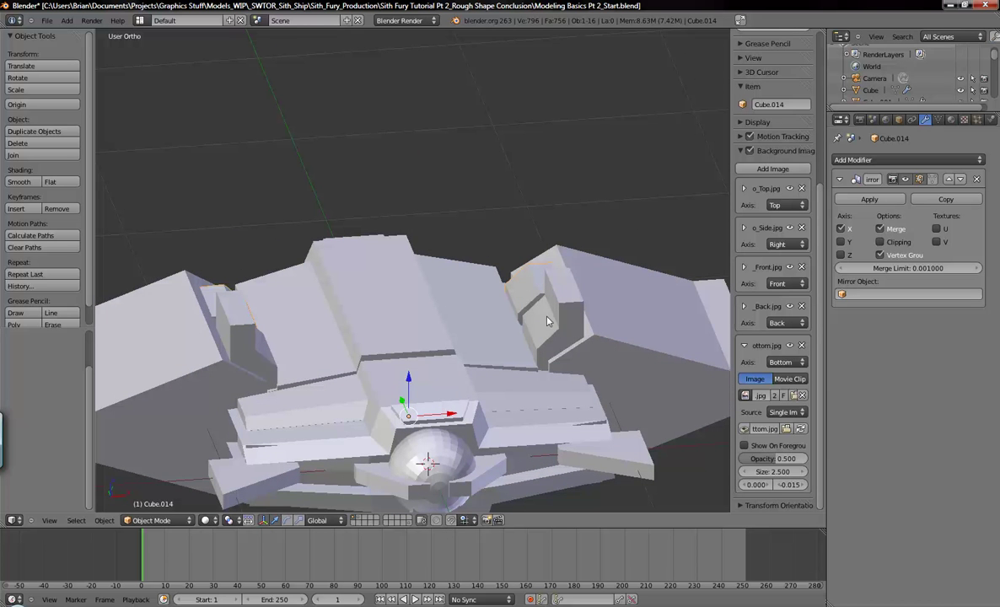
# - Select the central rear hull section from behind and duplicate it in place
pyautogui.moveTo(529, 312); pyautogui.dragTo(475, 276, button='middle')
pyautogui.scroll(5, 475, 276)
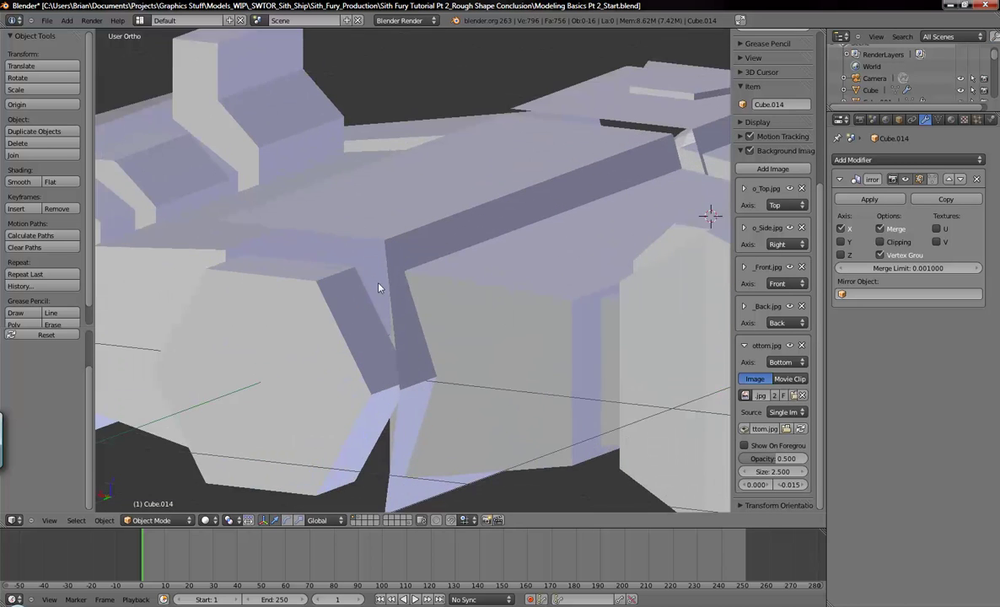
pyautogui.rightClick(500, 188)
pyautogui.scroll(-4, 503, 187)
pyautogui.moveTo(556, 275)
pyautogui.mouseDown(button='middle')
pyautogui.moveTo(528, 300)
pyautogui.moveTo(491, 293)
pyautogui.moveTo(485, 304)
pyautogui.moveTo(566, 259)
pyautogui.mouseUp(button='middle')
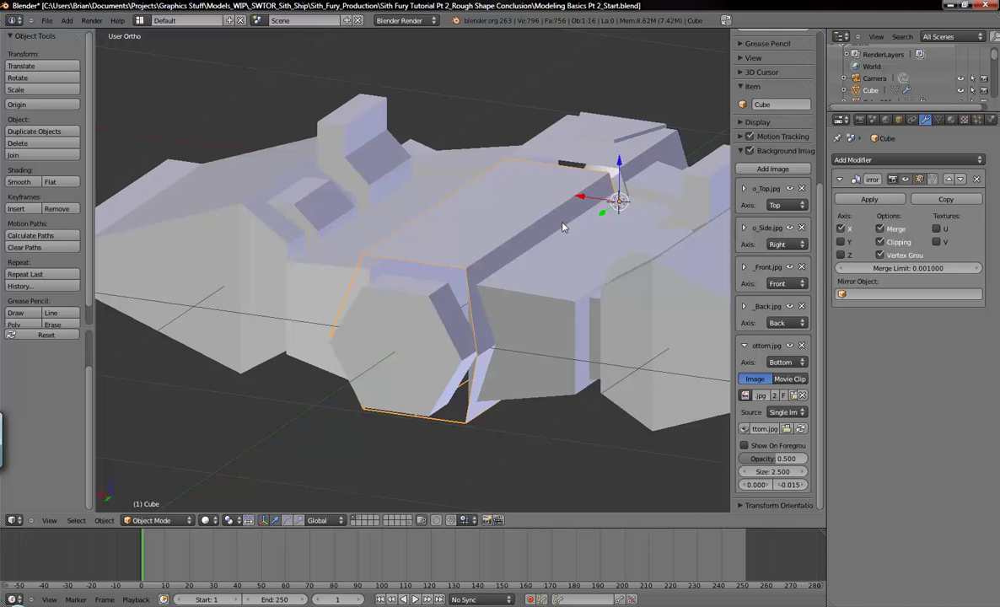
pyautogui.hotkey('shift', 'd')
pyautogui.click(490, 202)
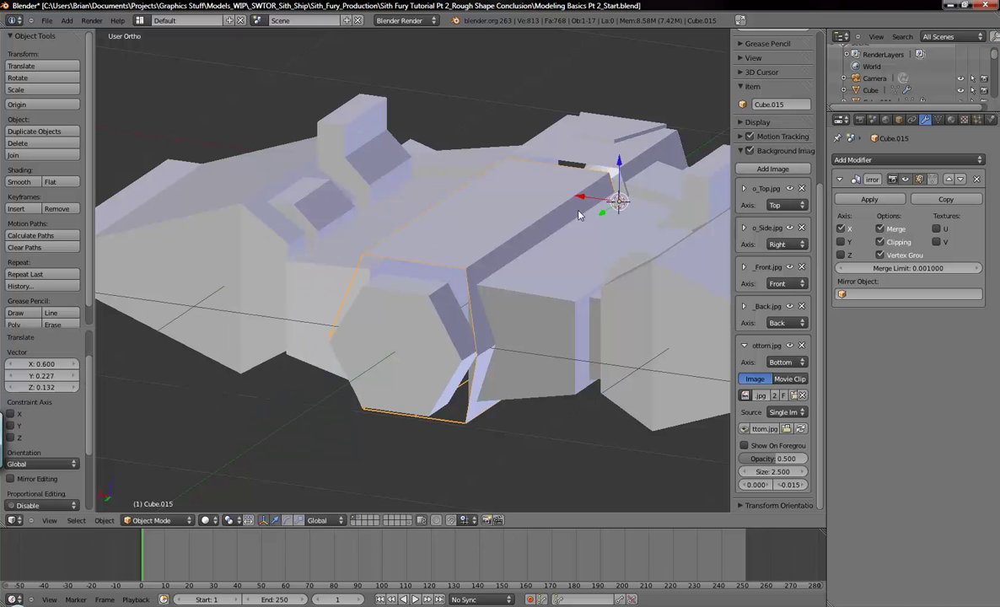
# - Move the duplicated hull section backward along Y clear of the ship and open it in Edit Mode from above
pyautogui.press('g')
pyautogui.press('y')
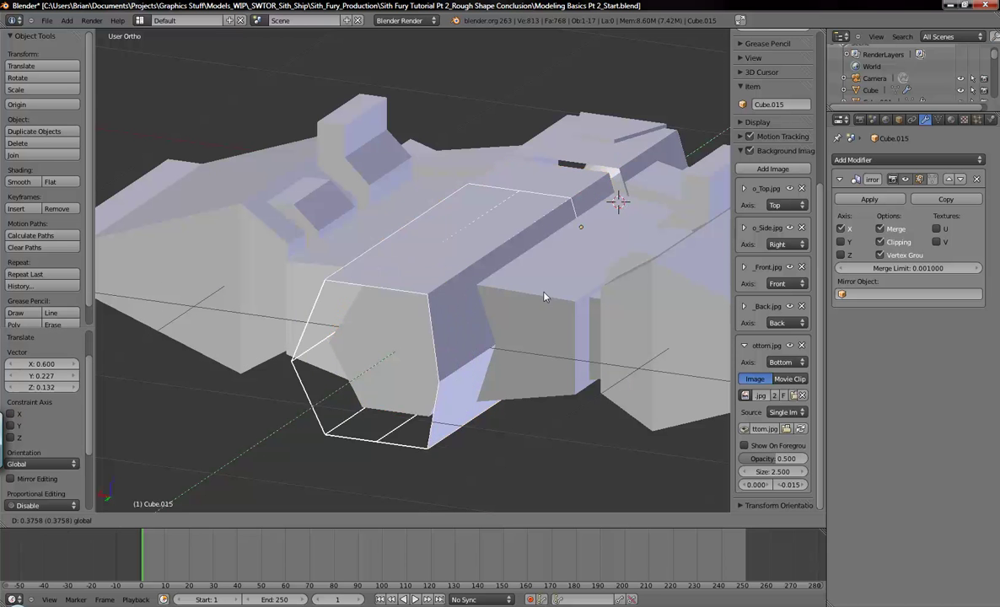
pyautogui.click(438, 408)
pyautogui.scroll(3, 458, 257)
pyautogui.press('Tab')
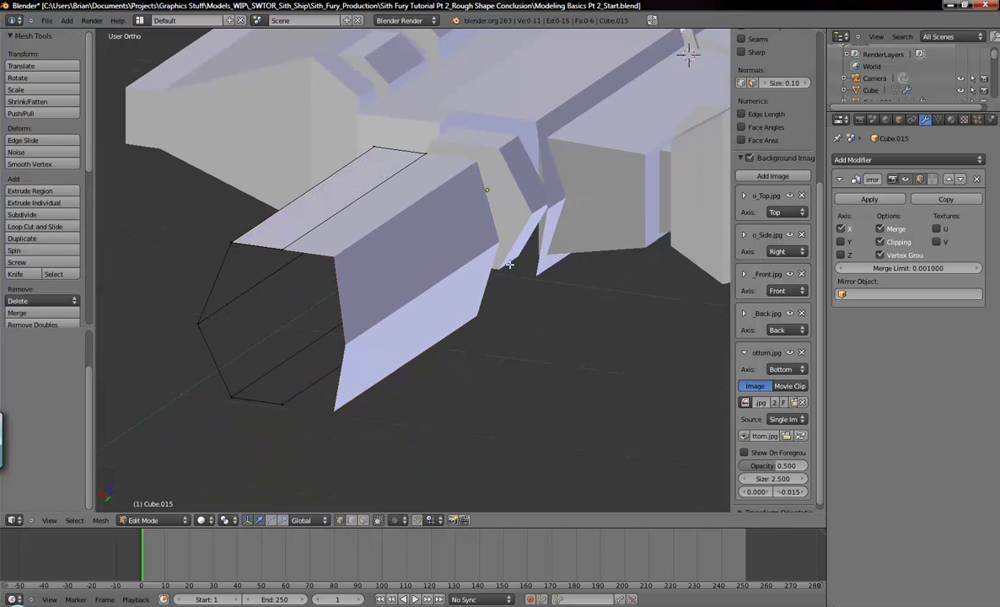
pyautogui.press('KP_7')
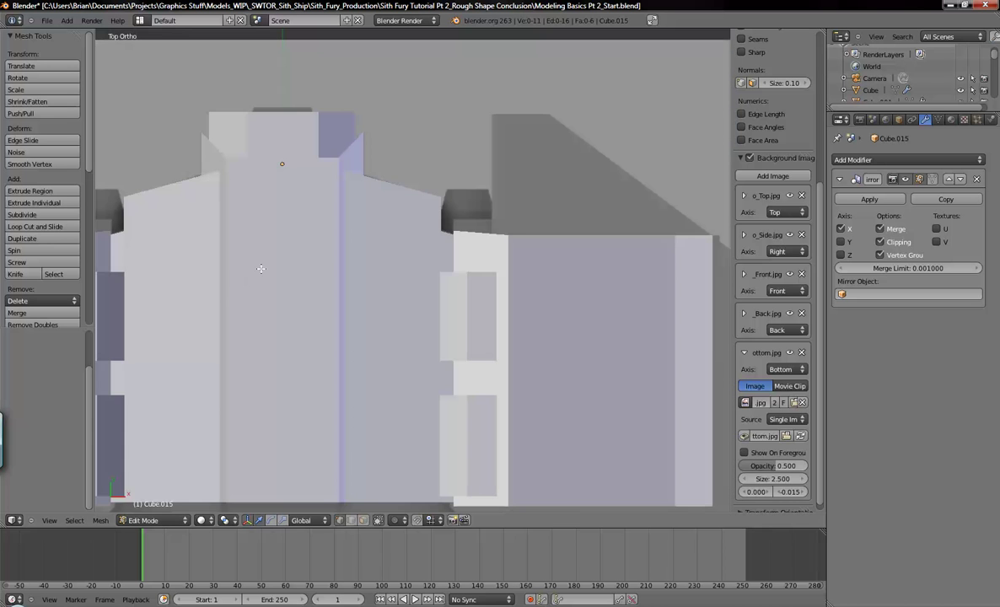
# - Delete the vertices at the duplicate's rear end, keeping only its flat forward cross-section
pyautogui.press('z')
pyautogui.scroll(-5, 462, 263)
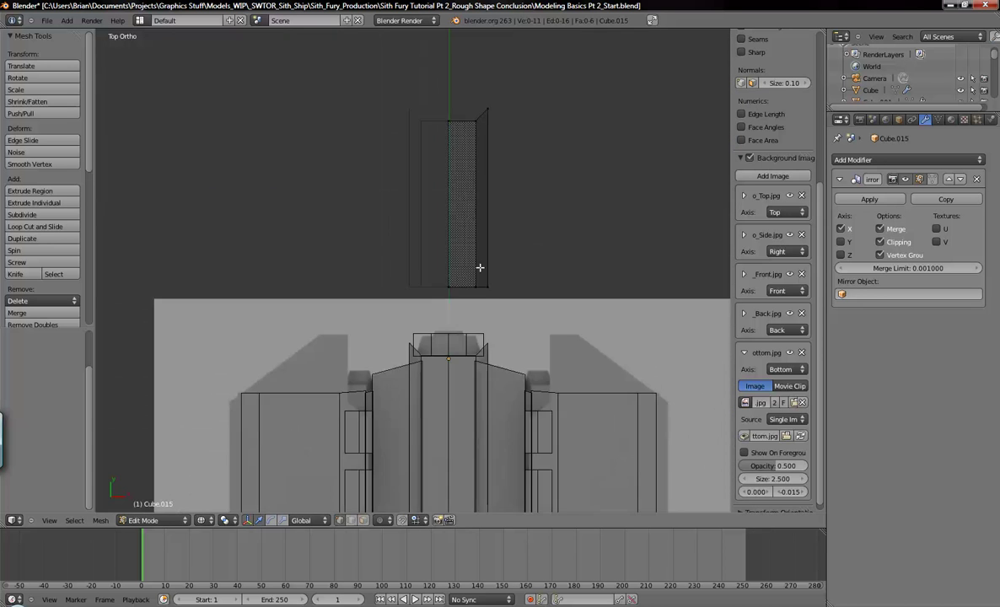
pyautogui.press('b')
pyautogui.moveTo(350, 97); pyautogui.dragTo(523, 243)
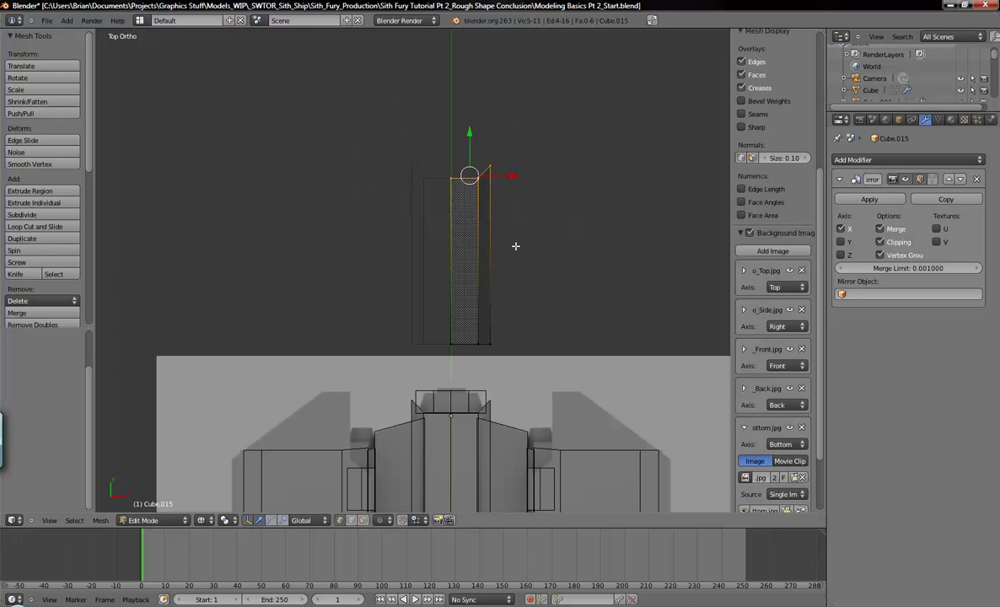
pyautogui.press('x')
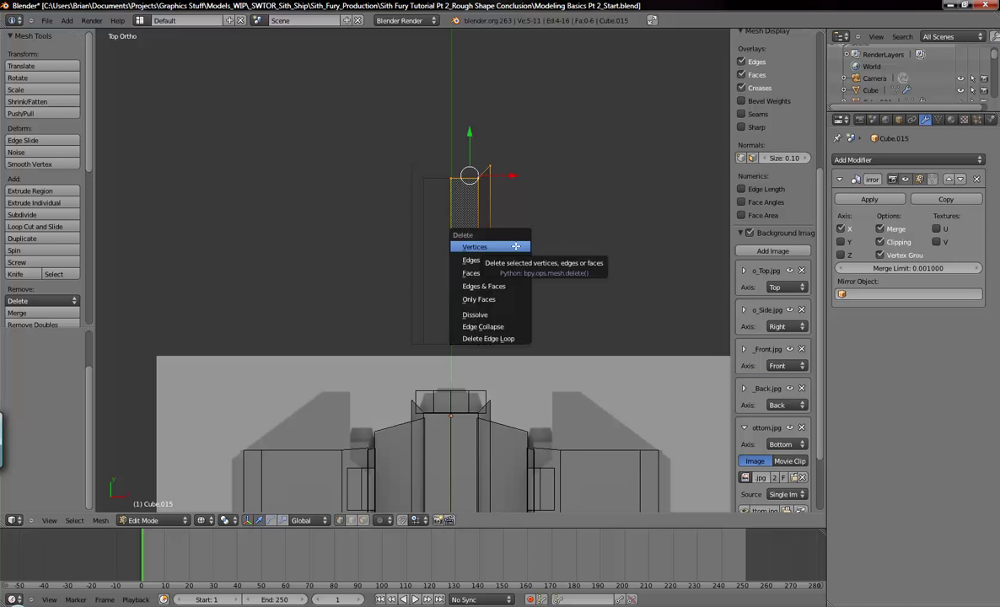
pyautogui.click(515, 245)
pyautogui.scroll(5, 503, 339)
pyautogui.keyDown('shift'); pyautogui.moveTo(521, 391); pyautogui.dragTo(556, 281, button='middle'); pyautogui.keyUp('shift')
pyautogui.press('b')
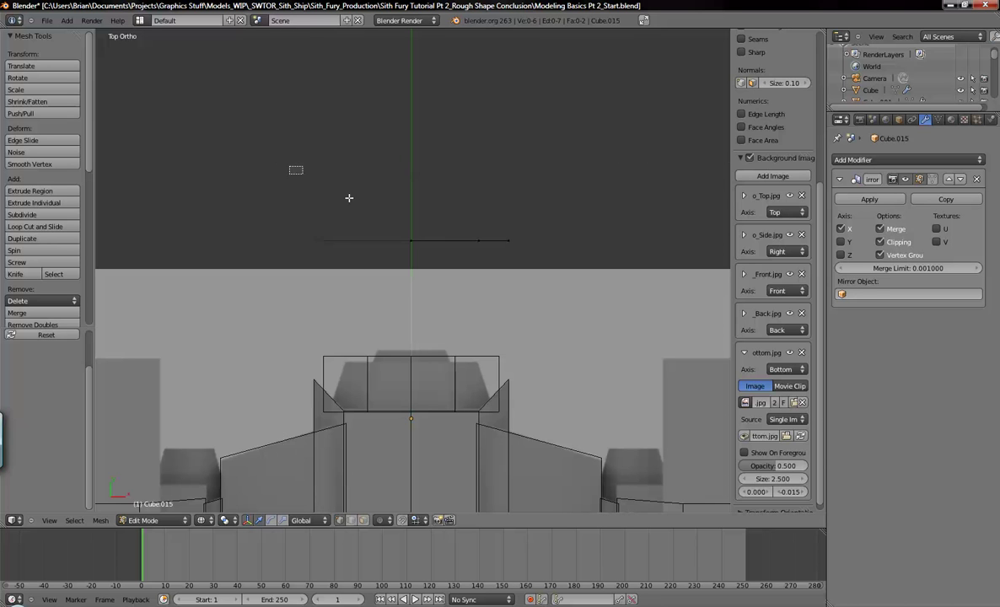
pyautogui.moveTo(284, 161); pyautogui.dragTo(557, 254)
pyautogui.press('r')
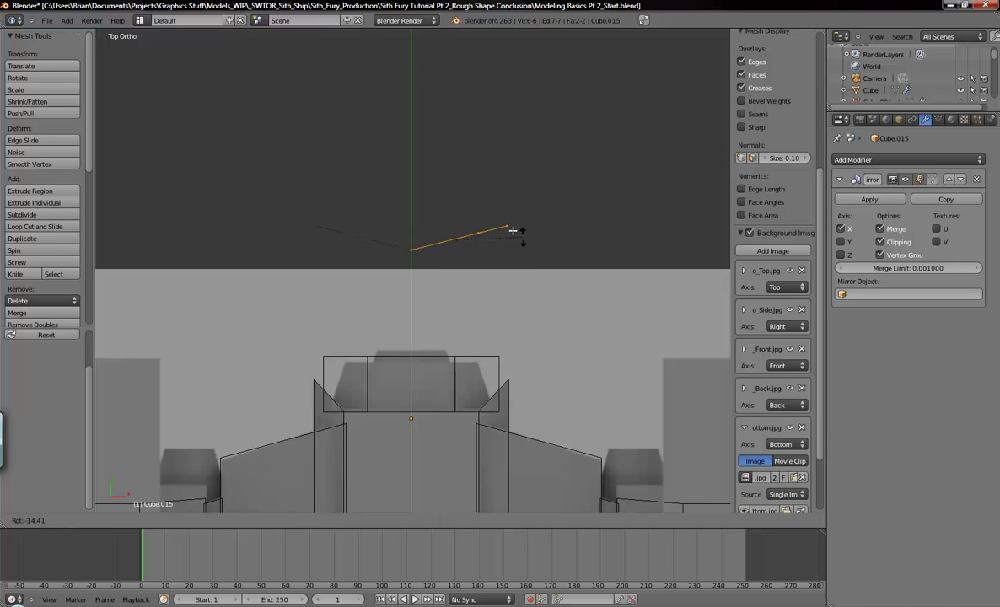
pyautogui.rightClick(453, 228)
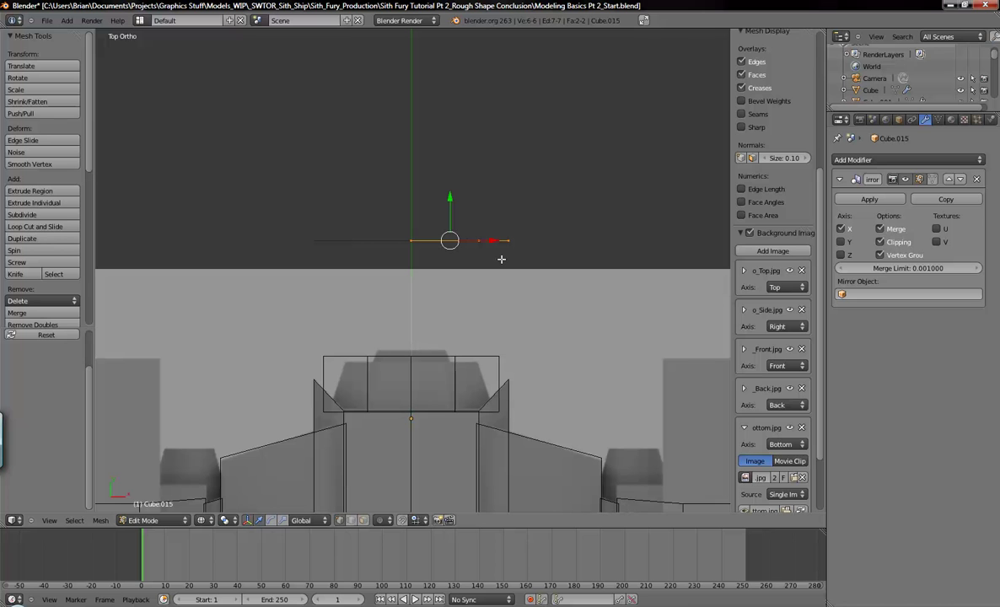
pyautogui.press('a')
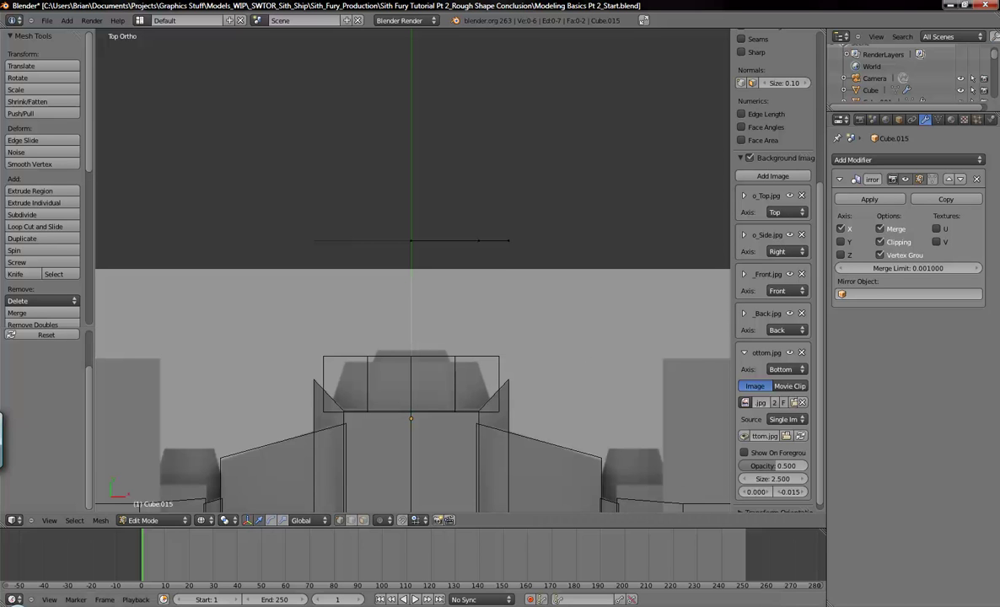
# - Select the whole remaining cross-section and mirror it along the global Y axis
pyautogui.keyDown('shift'); pyautogui.moveTo(481, 265); pyautogui.dragTo(519, 263, button='middle'); pyautogui.keyUp('shift')
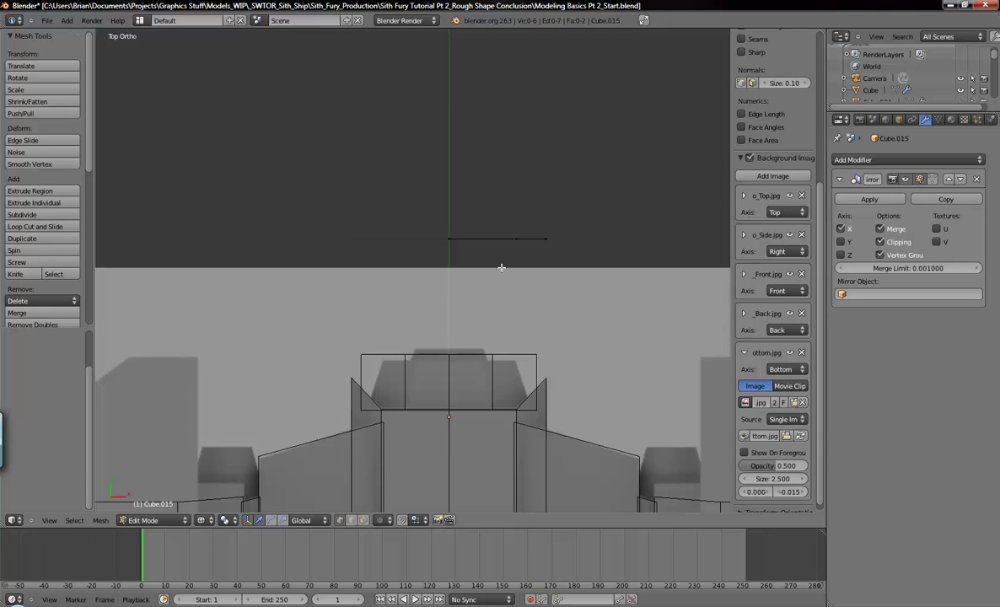
pyautogui.press('b')
pyautogui.moveTo(402, 160); pyautogui.dragTo(624, 269)
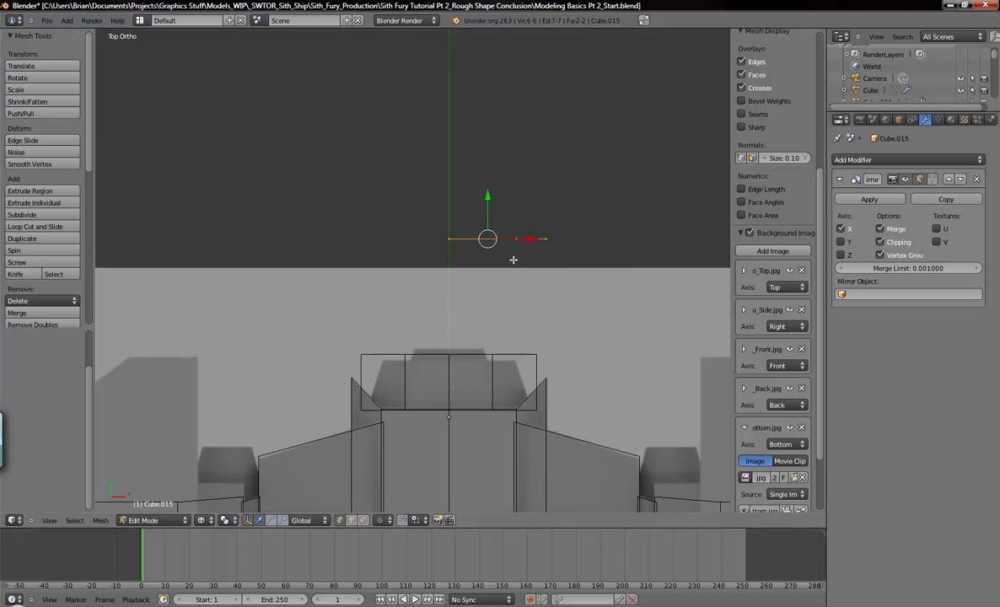
pyautogui.click(101, 521)
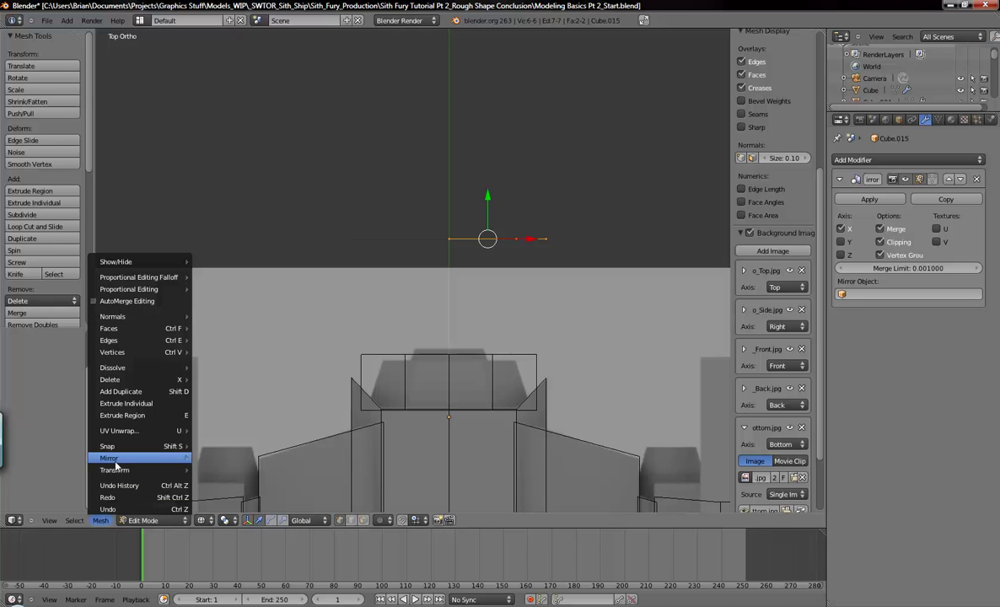
pyautogui.moveTo(173, 458)
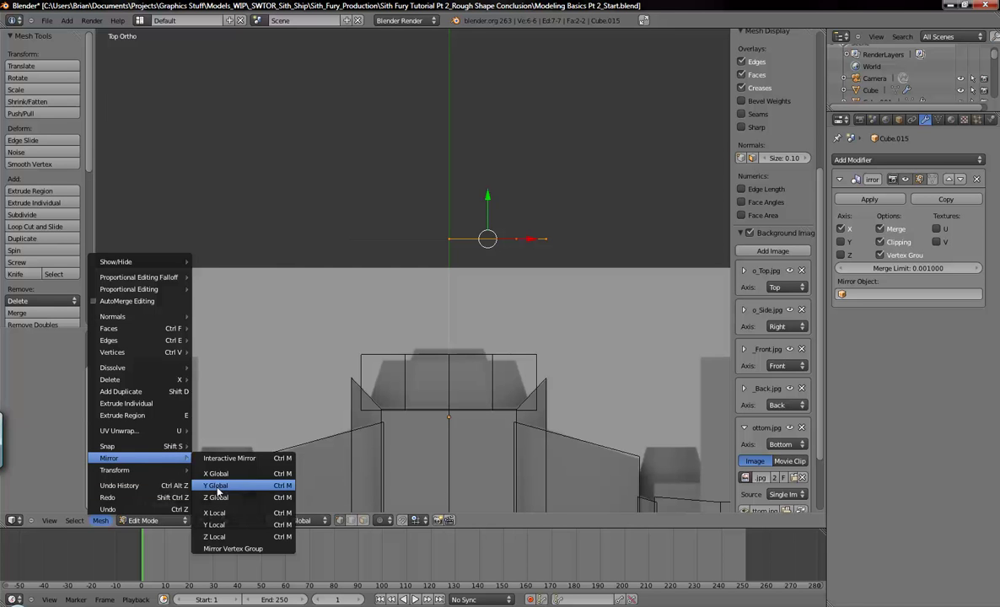
pyautogui.click(218, 485)
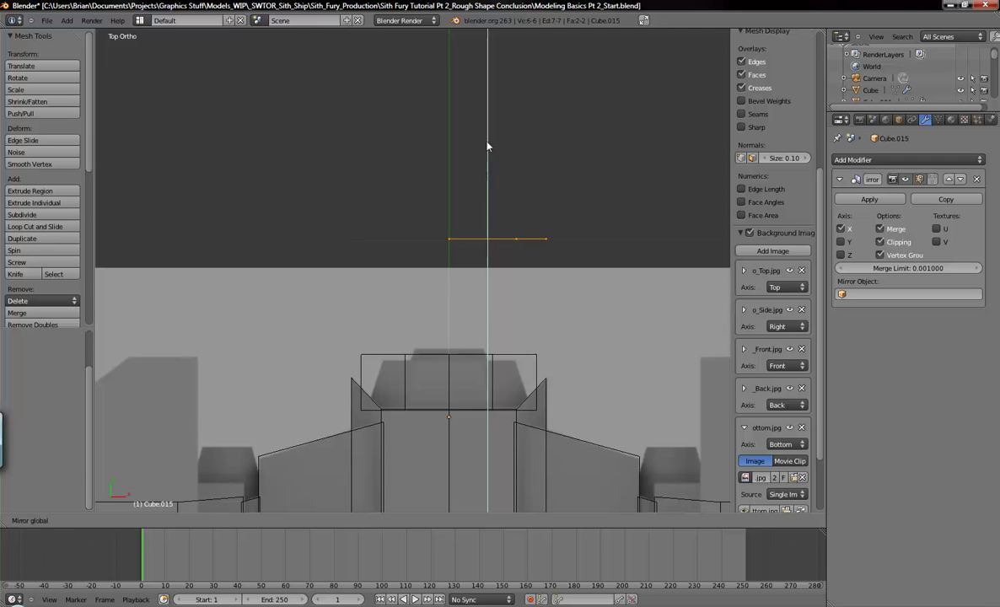
pyautogui.click(353, 245)
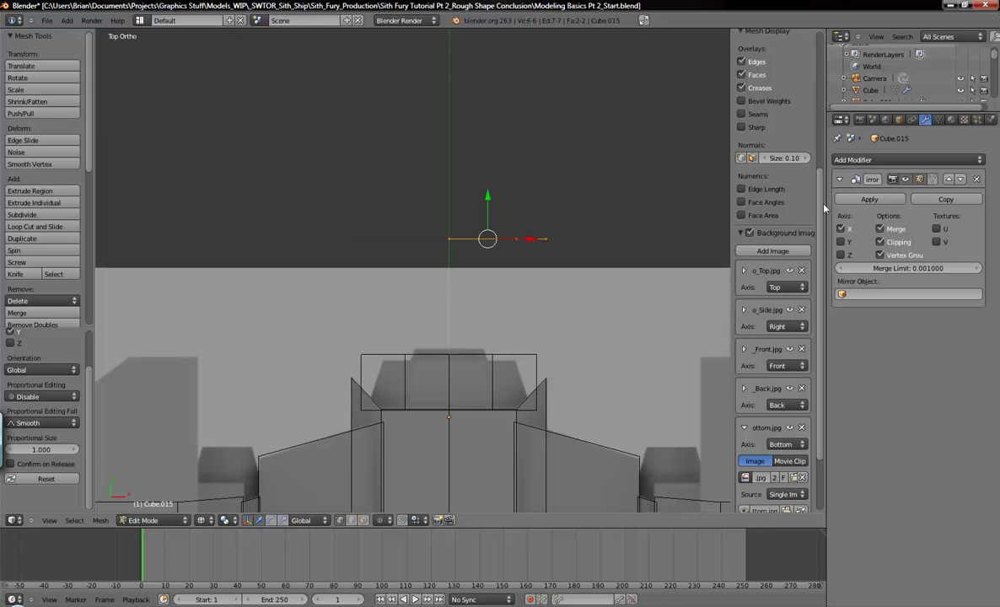
# - Examine the mirrored cross-section in solid shading and from above
pyautogui.scroll(5, 760, 179)
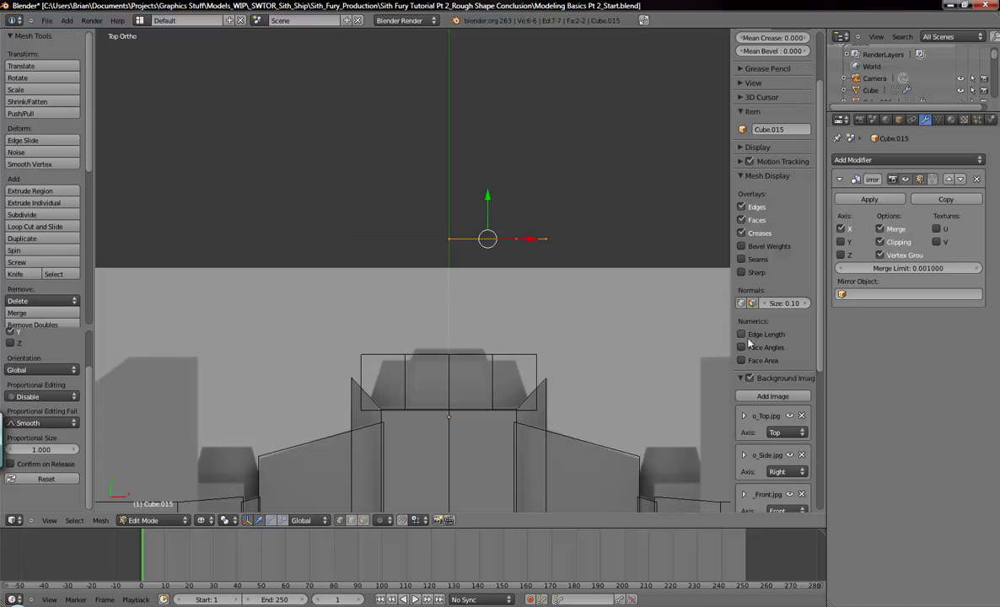
pyautogui.scroll(3, 762, 175)
pyautogui.scroll(-1, 787, 326)
pyautogui.moveTo(565, 339); pyautogui.dragTo(462, 278, button='middle')
pyautogui.press('z')
pyautogui.moveTo(569, 283)
pyautogui.keyDown('shift'); pyautogui.mouseDown(button='middle')
pyautogui.moveTo(504, 335)
pyautogui.moveTo(565, 379)
pyautogui.mouseUp(button='middle'); pyautogui.keyUp('shift')
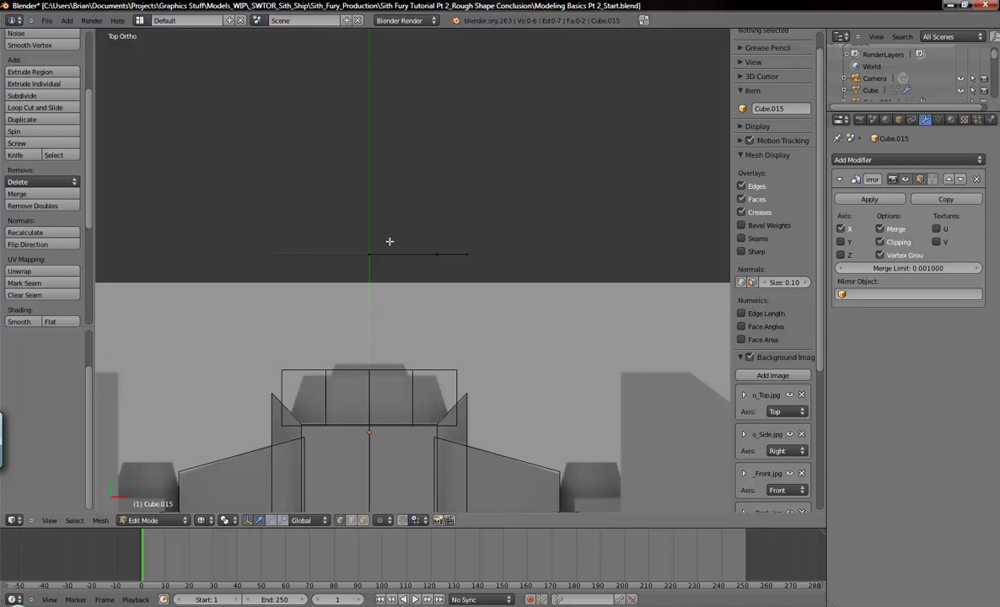
pyautogui.press('b')
pyautogui.moveTo(346, 239); pyautogui.dragTo(522, 320)
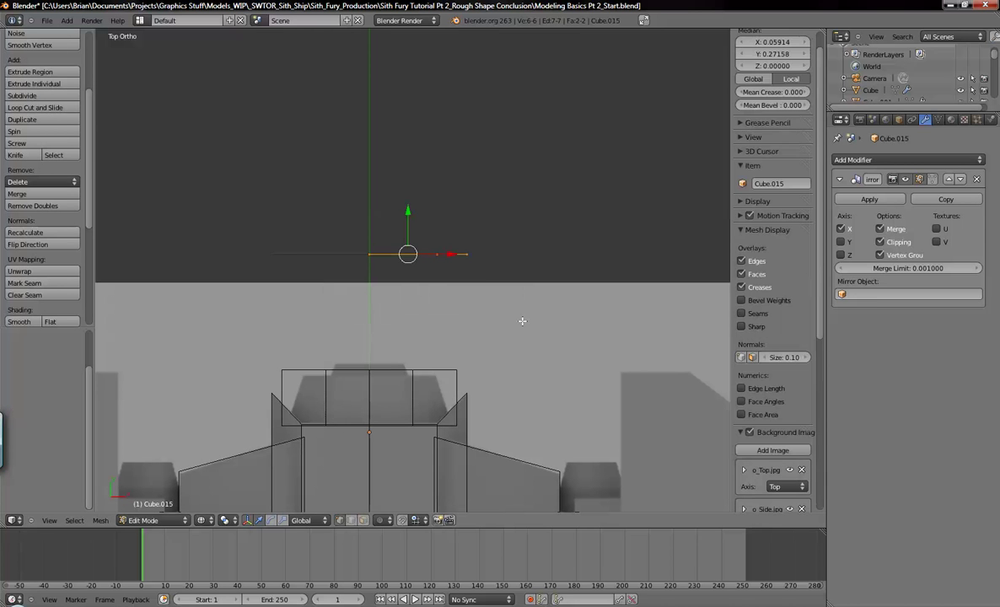
pyautogui.press('a')
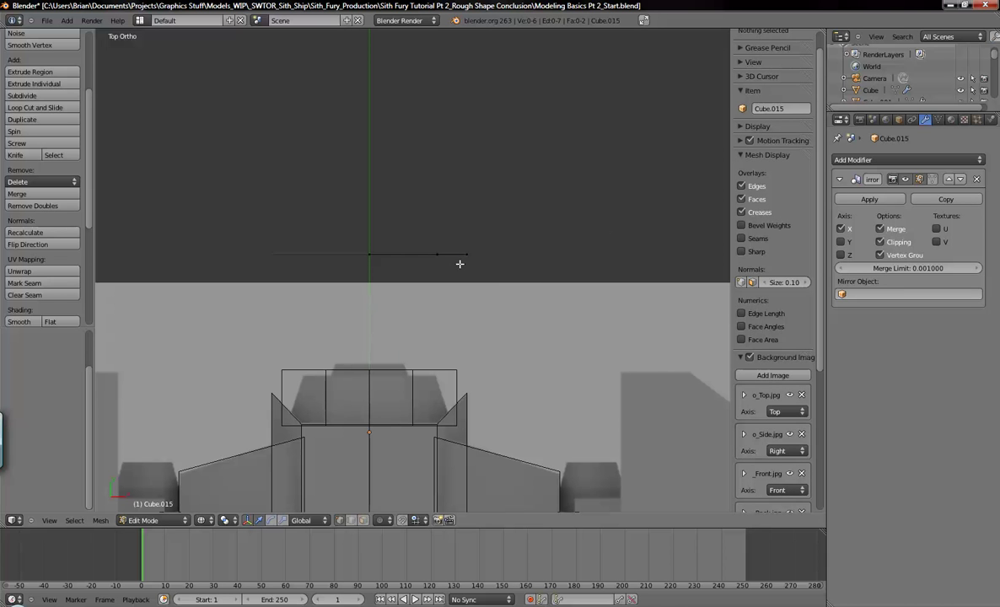
# - Select the whole cross-section in the right side view and rotate it 180 degrees
pyautogui.press('KP_3')
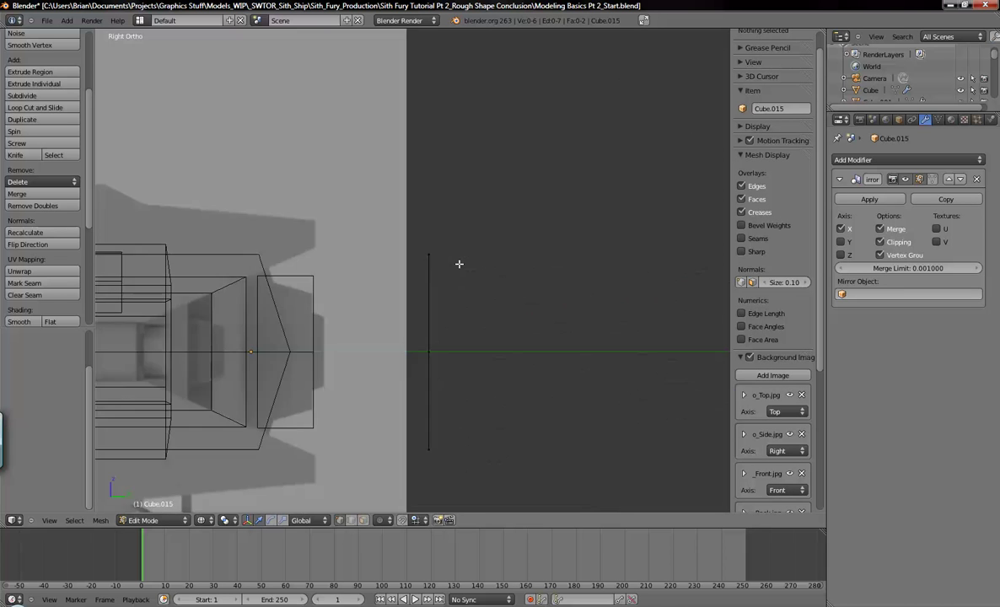
pyautogui.press('b')
pyautogui.moveTo(375, 197); pyautogui.dragTo(491, 444)
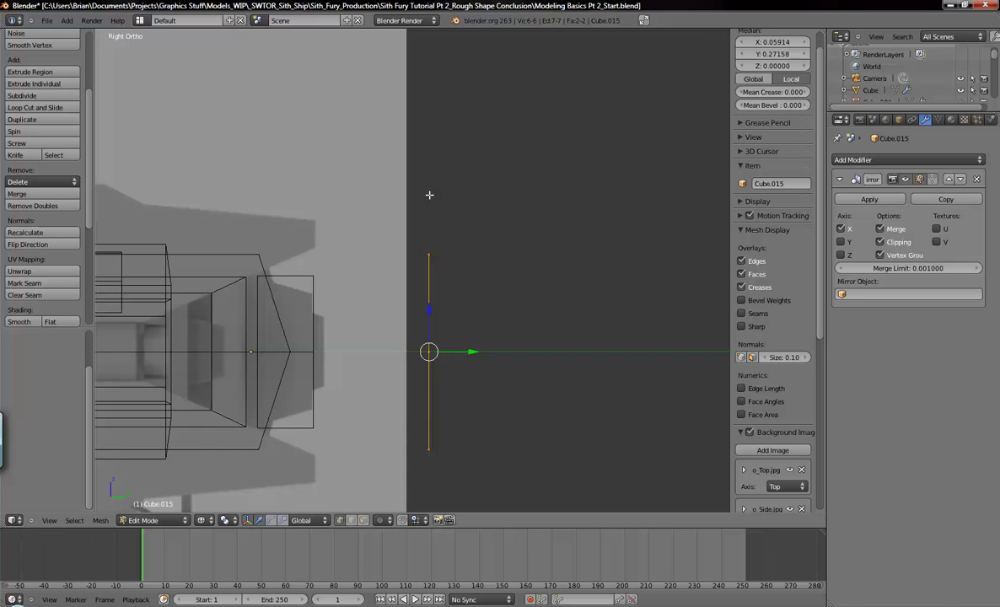
pyautogui.press('r')
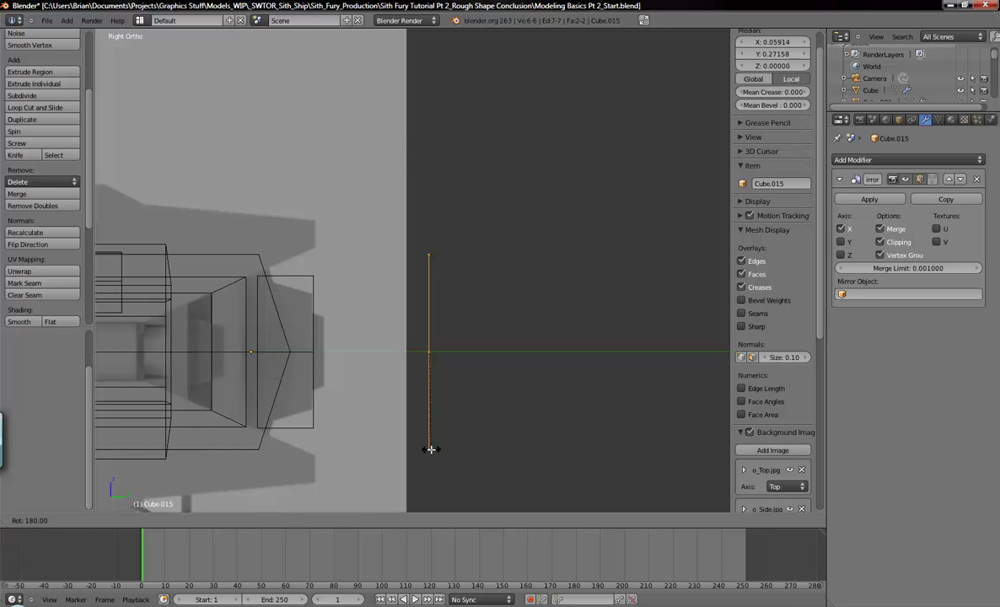
pyautogui.click(430, 450)
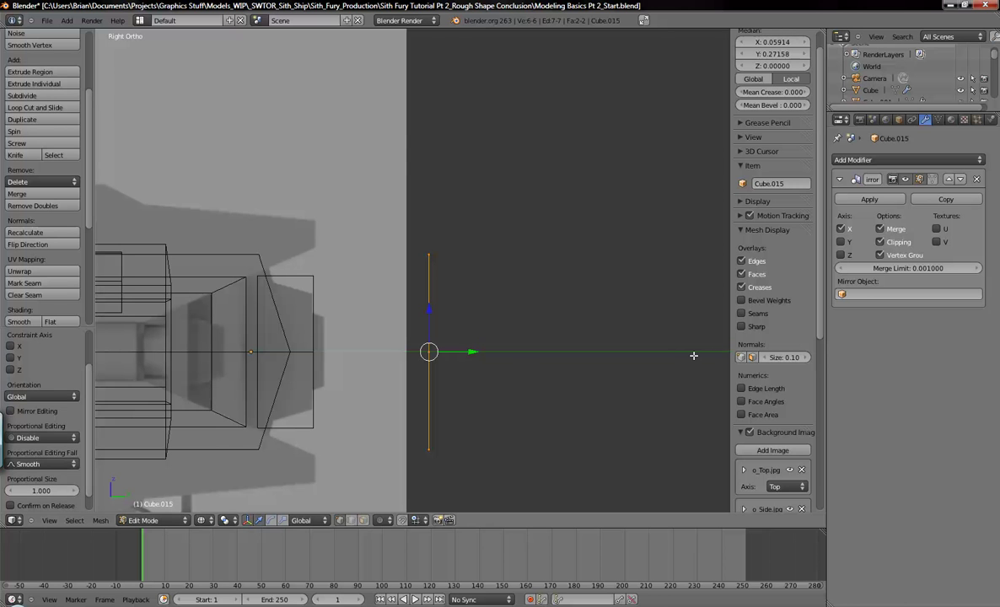
# - Examine the rotated cross-section in solid shading, toggling the vertex and face normals display on and off
pyautogui.moveTo(562, 287); pyautogui.dragTo(401, 325, button='middle')
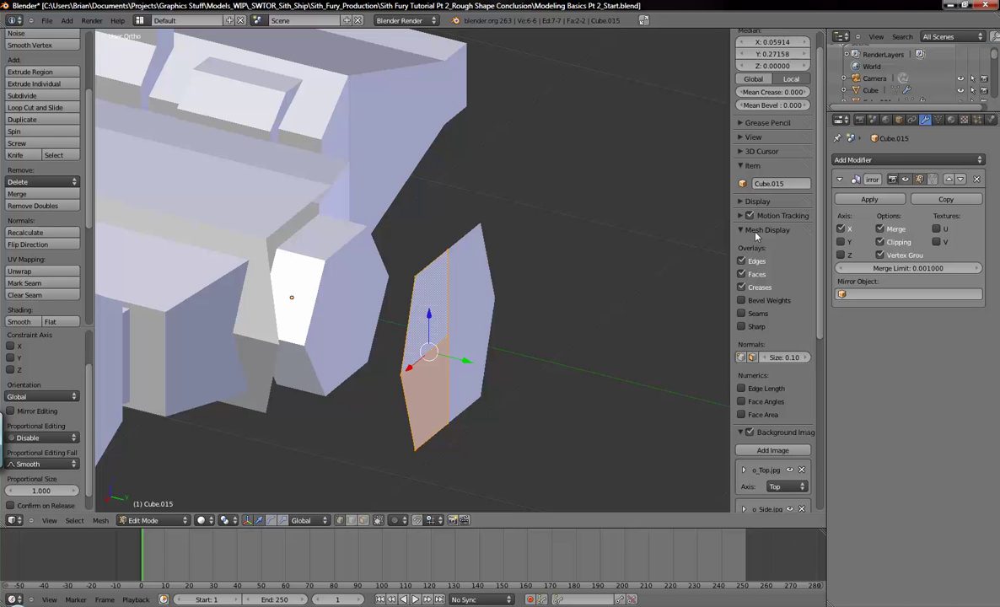
pyautogui.scroll(1, 782, 270)
pyautogui.scroll(-5, 789, 291)
pyautogui.scroll(4, 780, 296)
pyautogui.scroll(1, 777, 307)
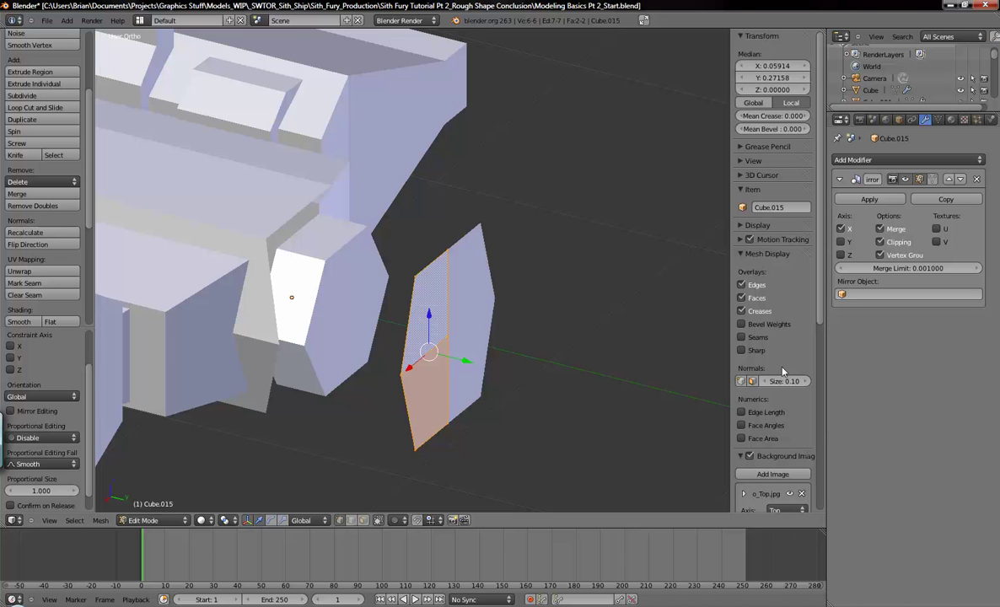
pyautogui.click(753, 383)
pyautogui.click(741, 382)
pyautogui.click(741, 382)
pyautogui.click(752, 382)
pyautogui.keyDown('shift'); pyautogui.moveTo(435, 314); pyautogui.dragTo(425, 277, button='middle'); pyautogui.keyUp('shift')
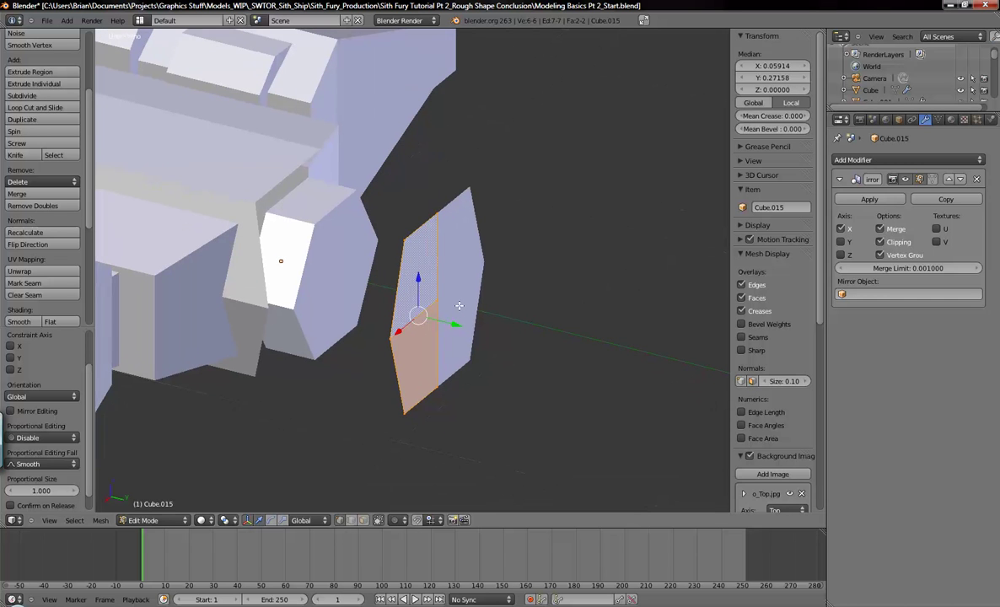
# - Move the cross-section about 0.628 along Y toward the open rear end of the central hull section
pyautogui.hotkey('ctrl', 'z')
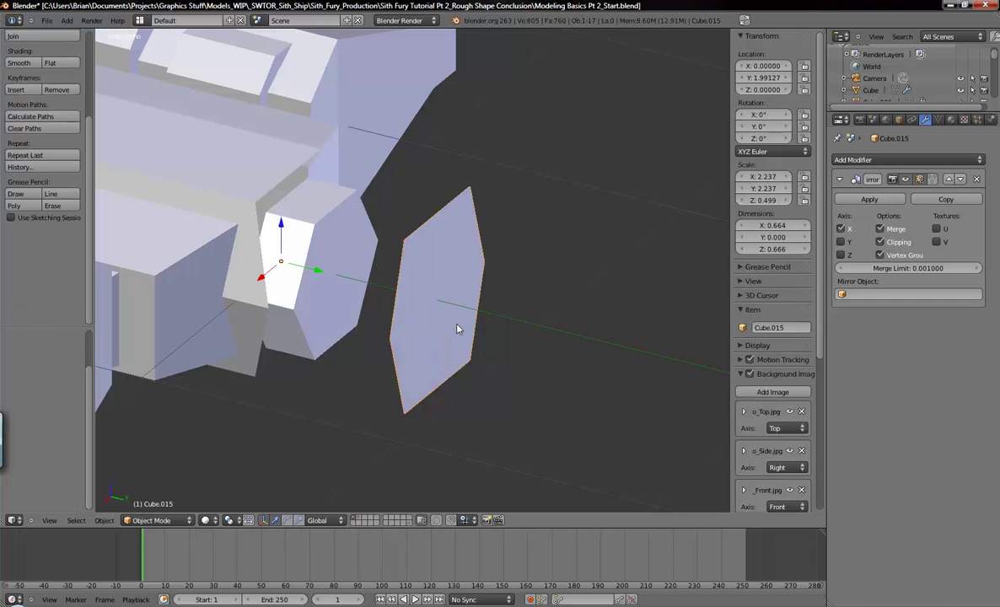
pyautogui.hotkey('ctrl', 'shift', 'z')
pyautogui.press('g')
pyautogui.press('y')
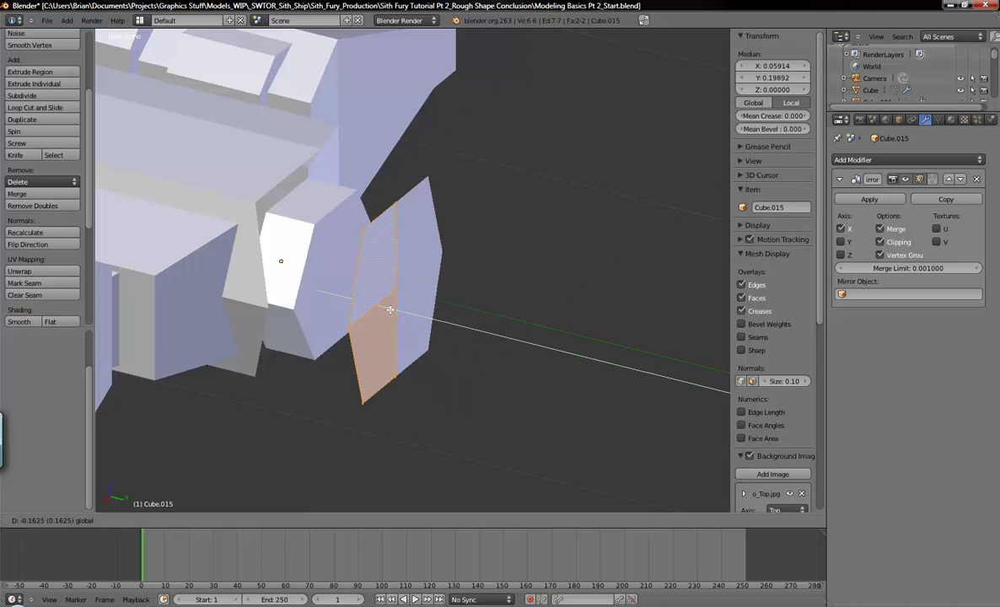
pyautogui.click(291, 290)
# - Nudge the cross-section about 0.018 further forward along Y into the hull opening and leave Edit Mode
pyautogui.moveTo(291, 291); pyautogui.dragTo(261, 272, button='middle')
pyautogui.press('g')
pyautogui.press('y')
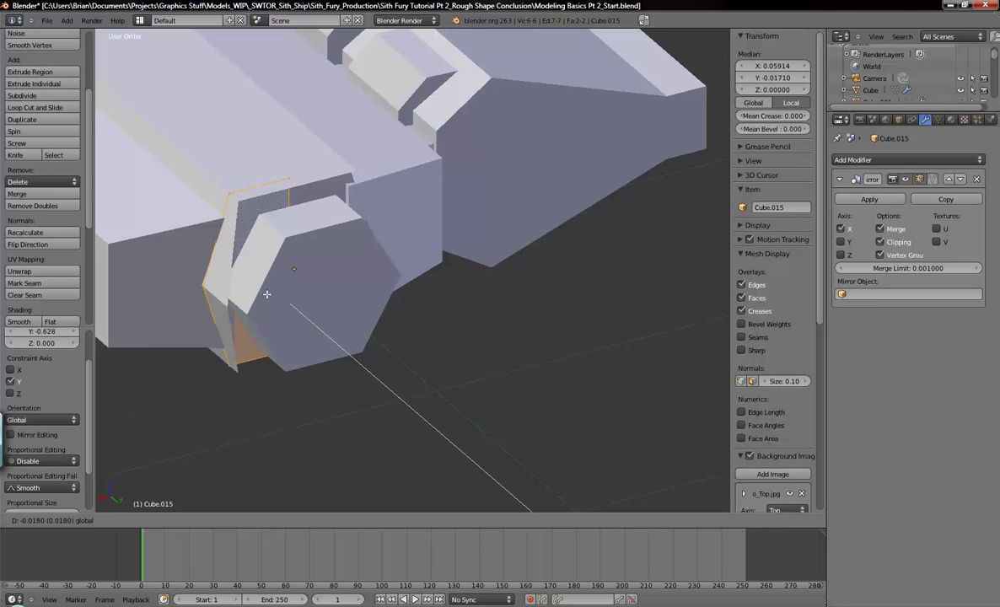
pyautogui.click(268, 297)
pyautogui.moveTo(268, 297); pyautogui.dragTo(422, 295, button='middle')
pyautogui.press('Tab')
# - Compare the ship with the top reference image in wireframe and switch to the RoughoutFront image in Windows Photo Gallery
pyautogui.scroll(-5, 253, 284)
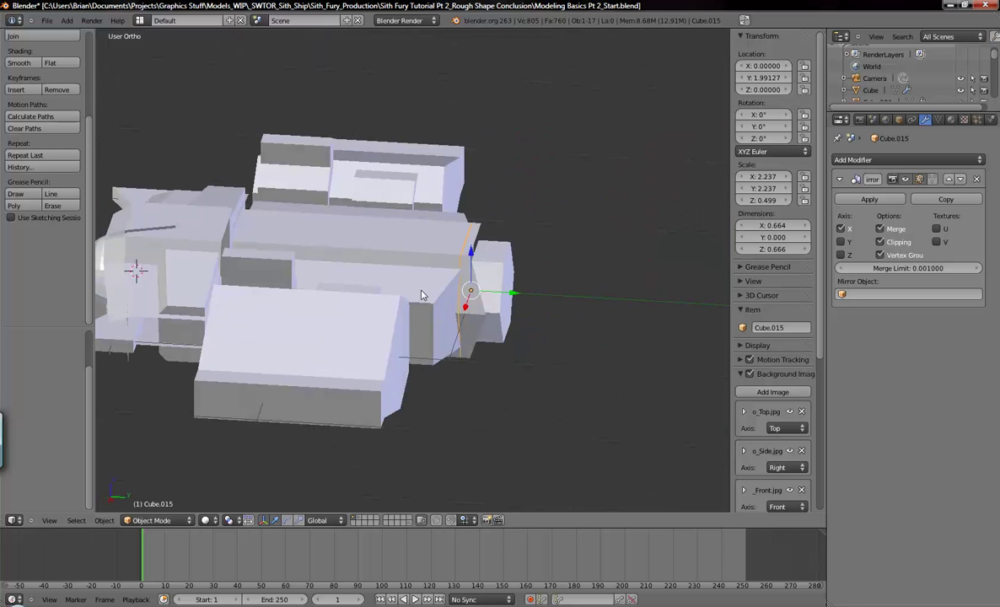
pyautogui.press('KP_7')
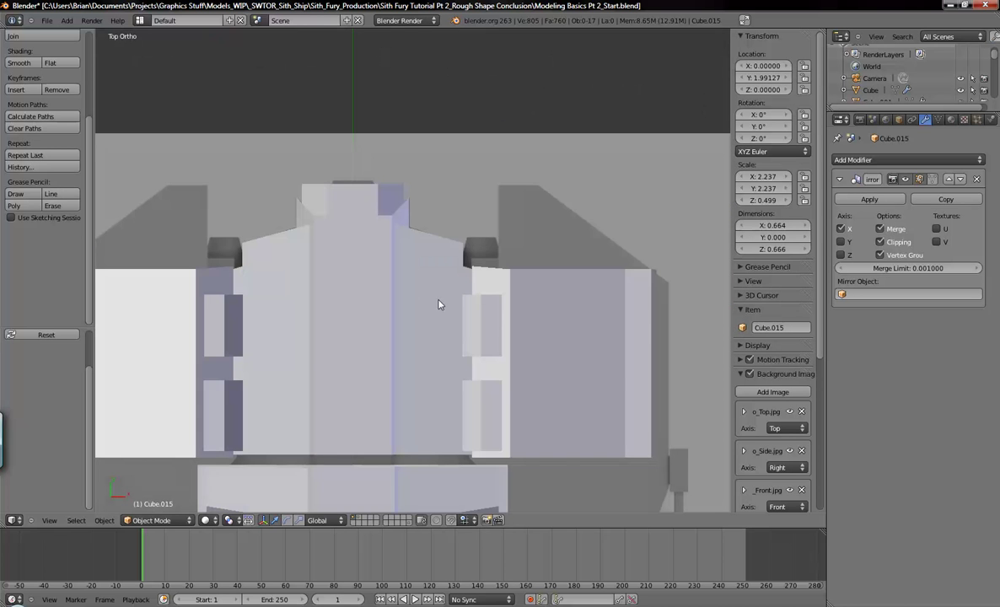
pyautogui.scroll(-5, 545, 287)
pyautogui.press('z')
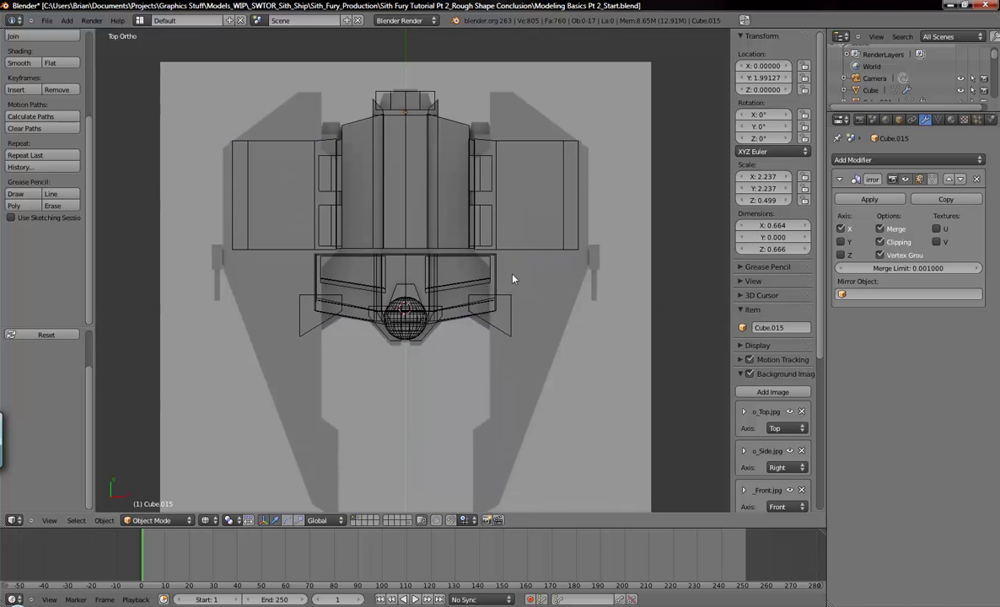
pyautogui.keyDown('shift'); pyautogui.moveTo(558, 299); pyautogui.dragTo(524, 268, button='middle'); pyautogui.keyUp('shift')
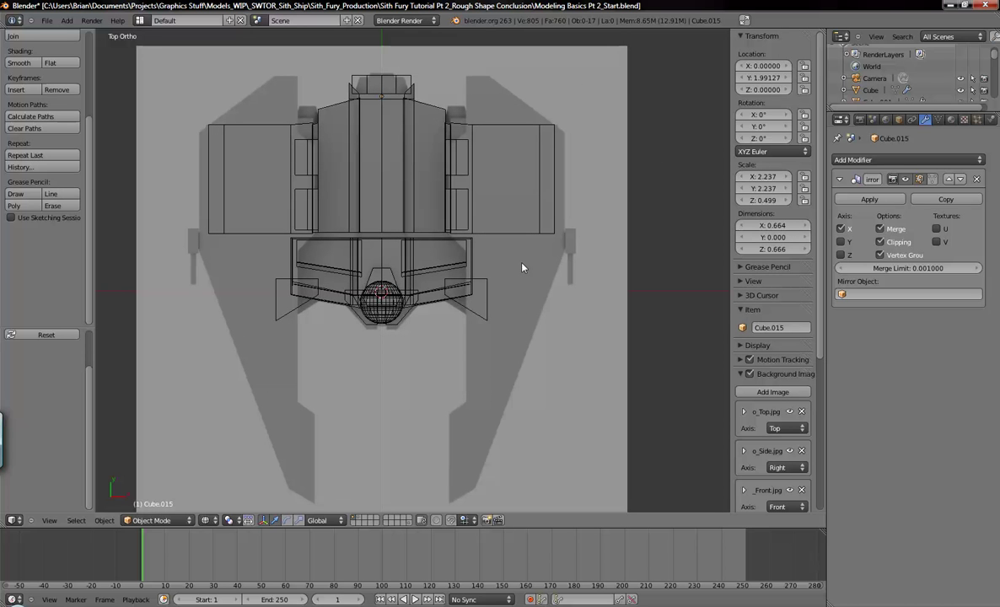
pyautogui.scroll(3, 528, 352)
pyautogui.moveTo(500, 339); pyautogui.dragTo(465, 317, button='middle')
pyautogui.press('z')
pyautogui.hotkey('alt', 'Tab')
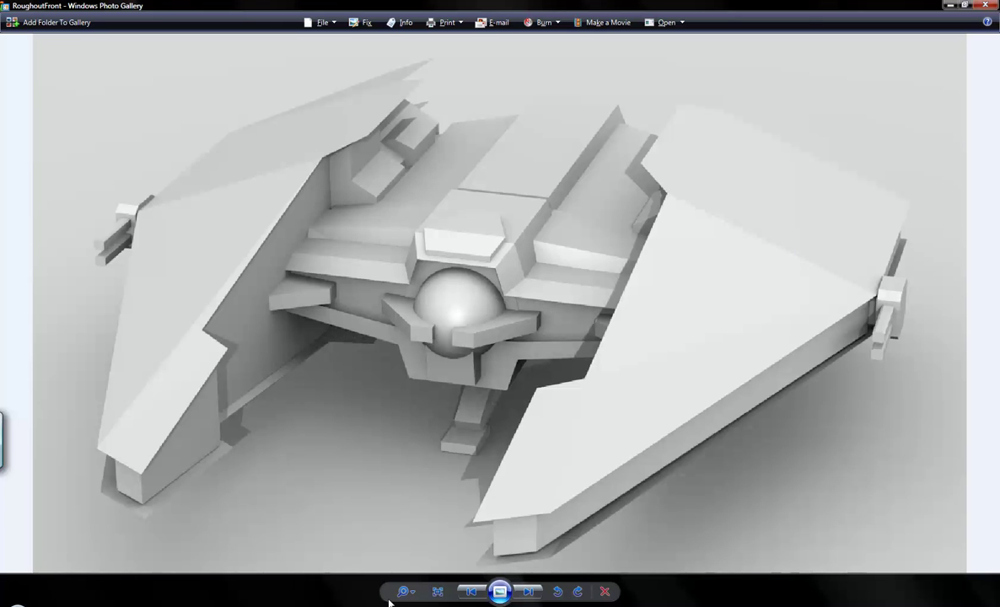
# - Switch back to Blender, show the ship over the top reference in wireframe, and add a plane mesh at the 3D cursor
pyautogui.hotkey('alt', 'Tab')
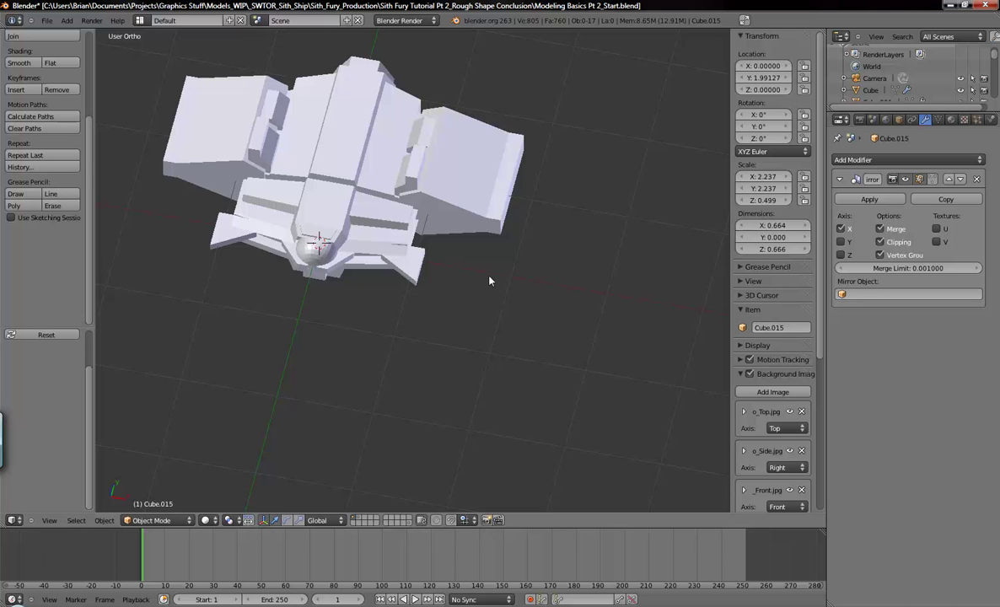
pyautogui.press('KP_7')
pyautogui.keyDown('shift'); pyautogui.moveTo(432, 224); pyautogui.dragTo(510, 215, button='middle'); pyautogui.keyUp('shift')
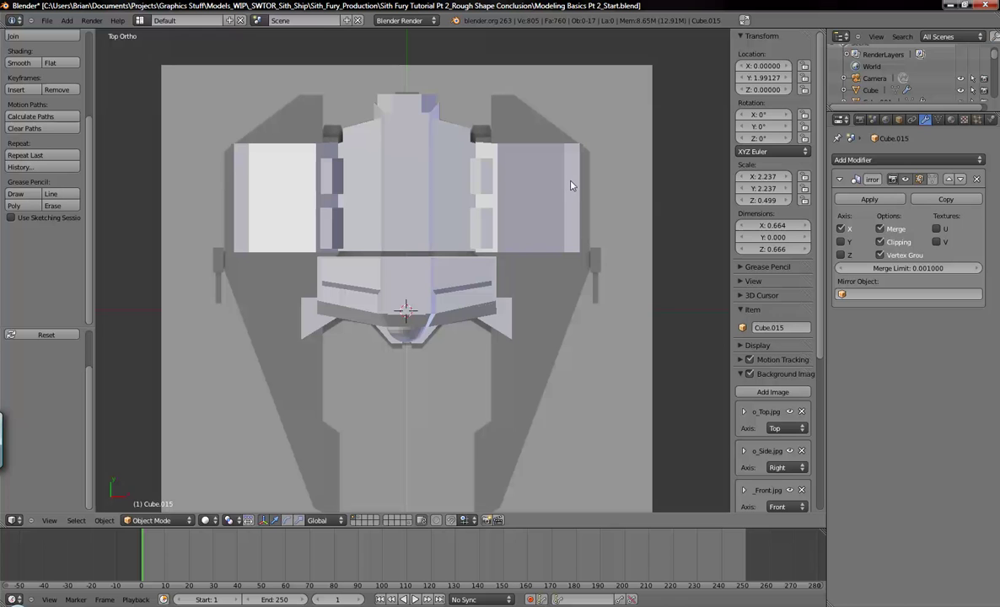
pyautogui.keyDown('shift'); pyautogui.moveTo(554, 203); pyautogui.dragTo(580, 190, button='middle'); pyautogui.keyUp('shift')
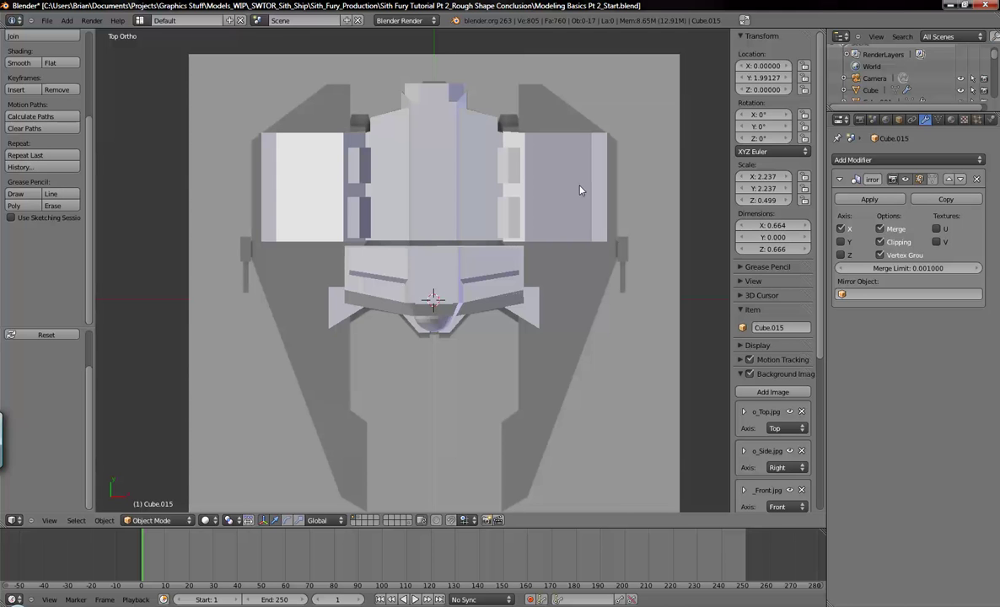
pyautogui.press('z')
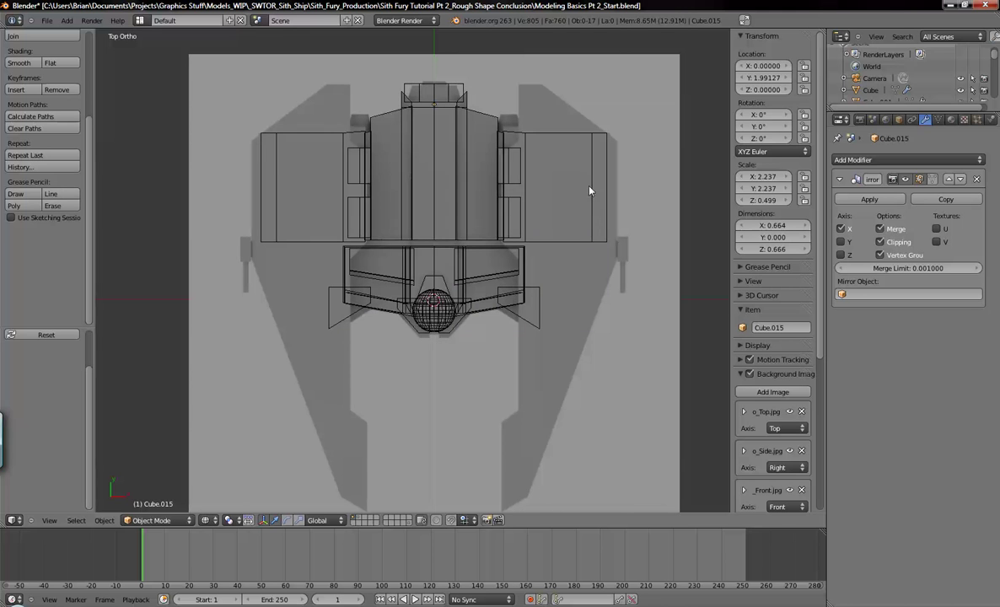
pyautogui.keyDown('shift'); pyautogui.moveTo(587, 187); pyautogui.dragTo(603, 236, button='middle'); pyautogui.keyUp('shift')
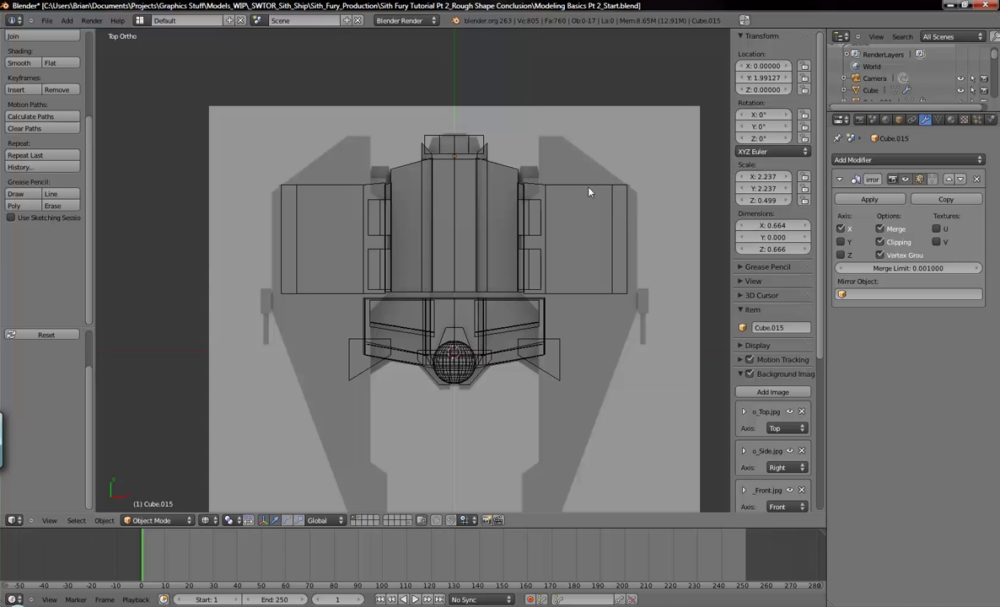
pyautogui.keyDown('shift'); pyautogui.moveTo(625, 249); pyautogui.dragTo(592, 210, button='middle'); pyautogui.keyUp('shift')
pyautogui.hotkey('shift', 'a')
pyautogui.moveTo(592, 210)
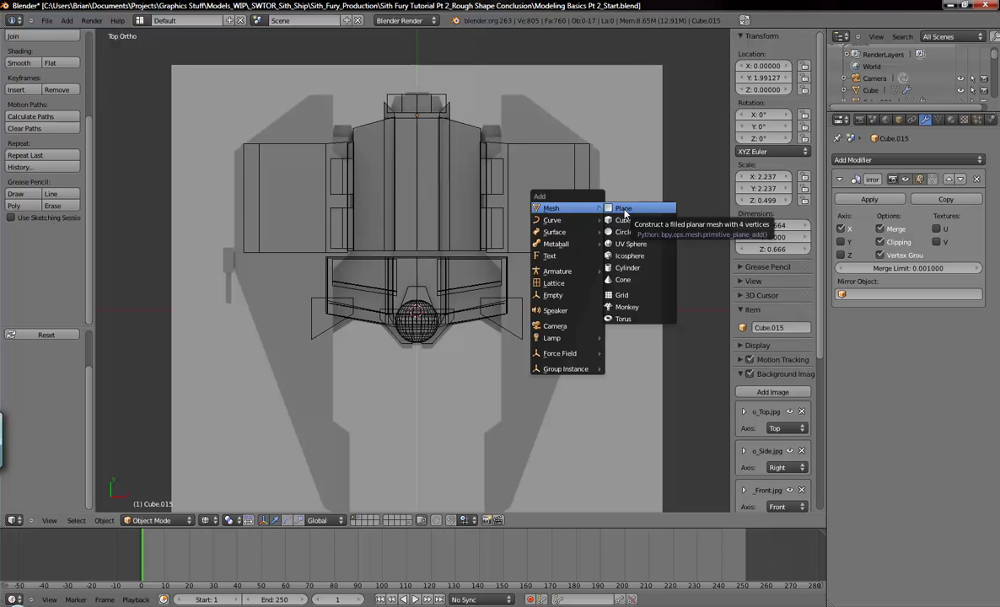
pyautogui.click(625, 213)
# - Move the plane to about X 0.856, Y 0.622 over the reference wing in top wireframe view and enter Edit Mode
pyautogui.moveTo(476, 275)
pyautogui.mouseDown(button='middle')
pyautogui.moveTo(460, 264)
pyautogui.moveTo(449, 200)
pyautogui.moveTo(507, 309)
pyautogui.mouseUp(button='middle')
pyautogui.press('z')
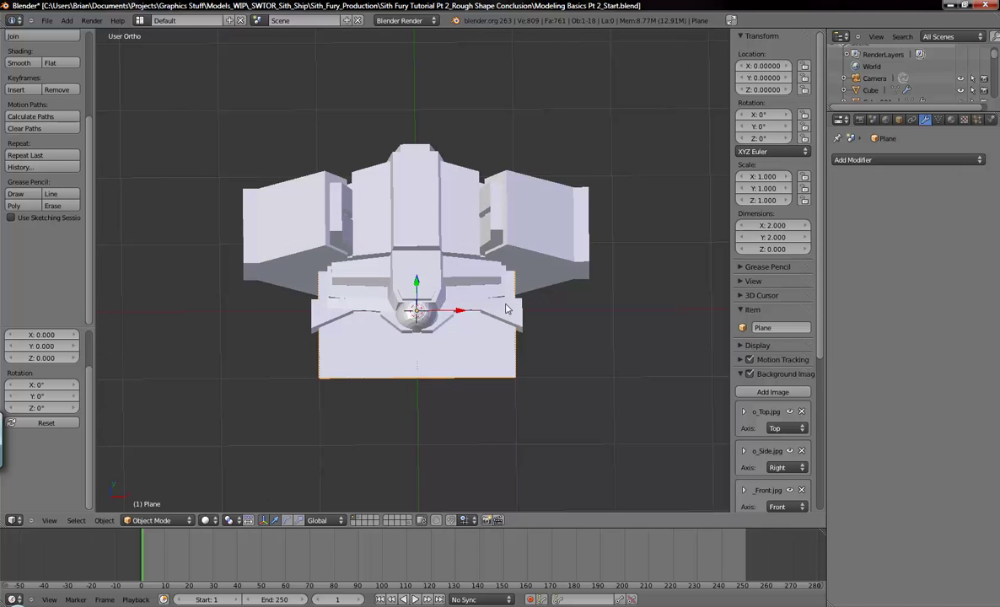
pyautogui.press('KP_7')
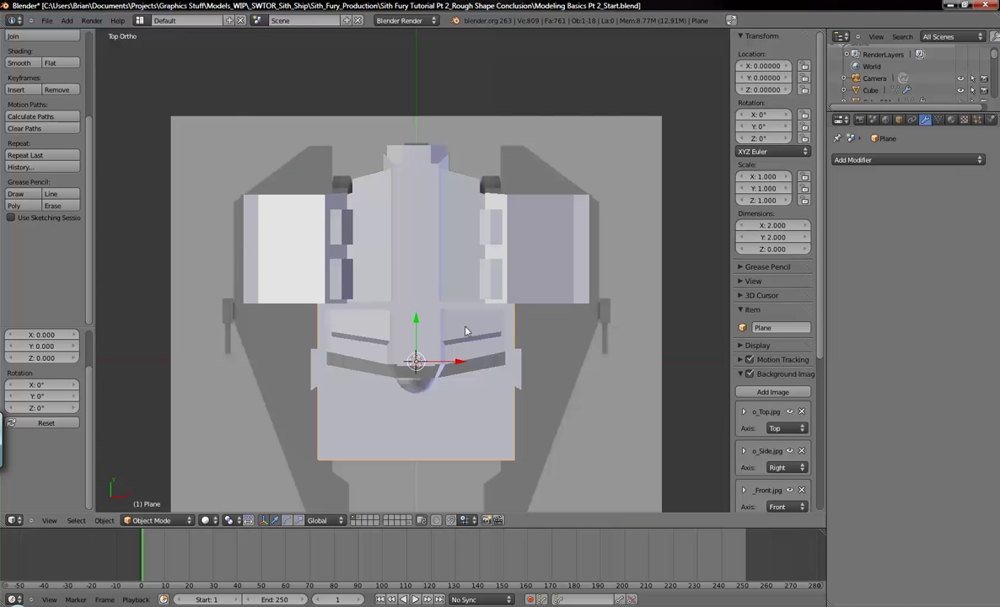
pyautogui.press('g')
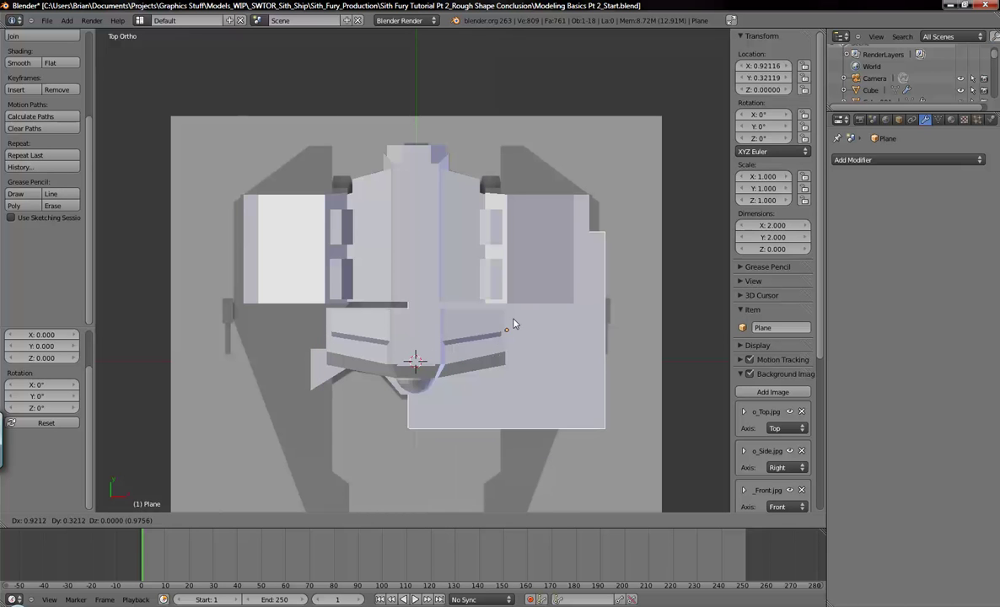
pyautogui.press('Escape')
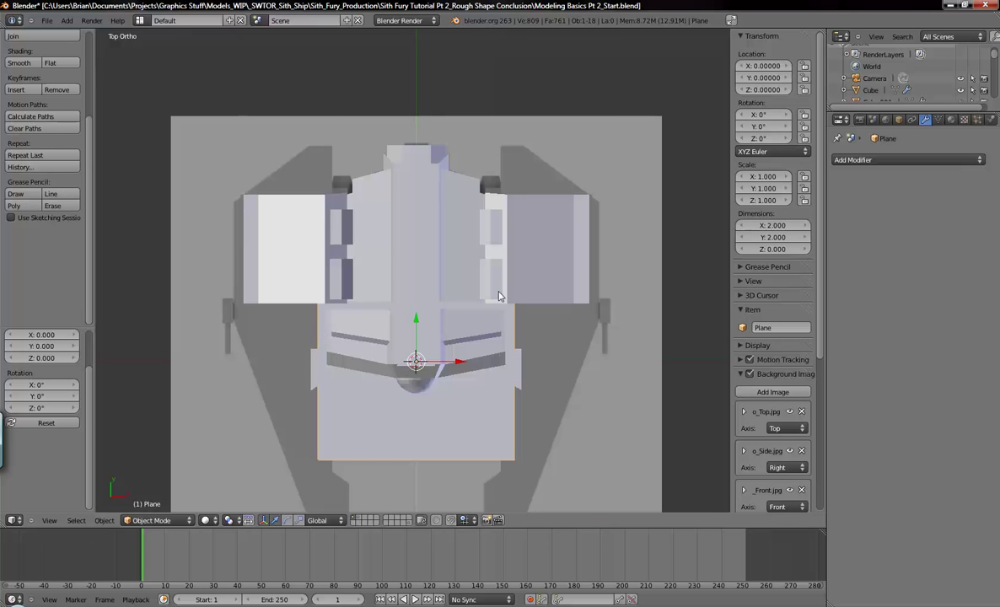
pyautogui.press('z')
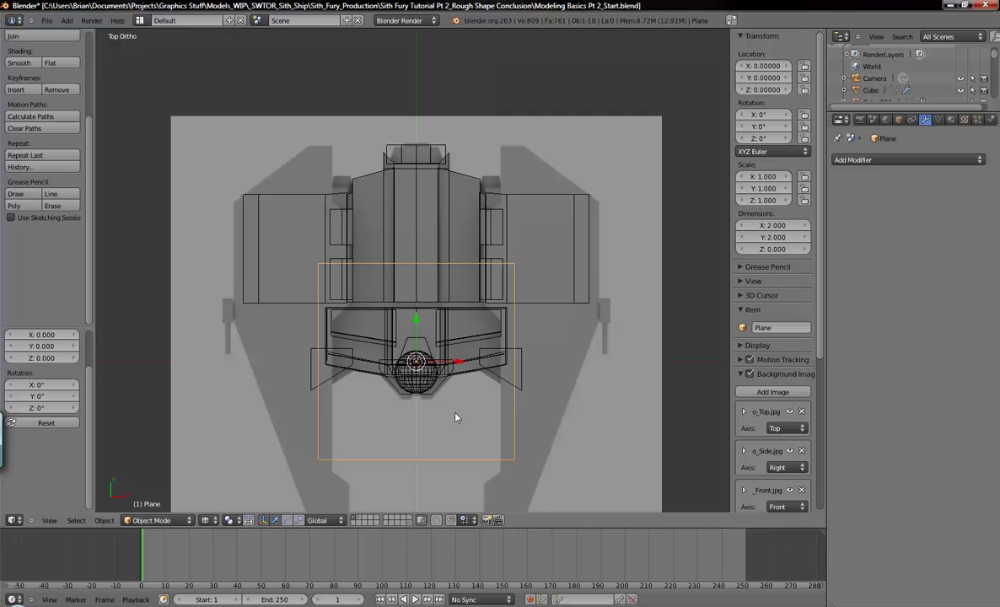
pyautogui.press('g')
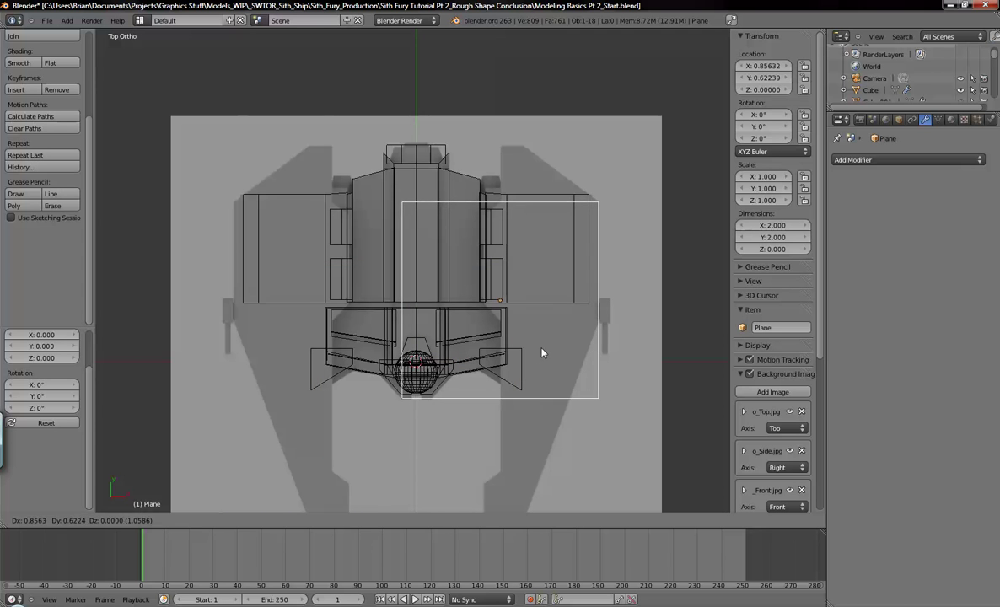
pyautogui.click(542, 354)
pyautogui.scroll(1, 509, 364)
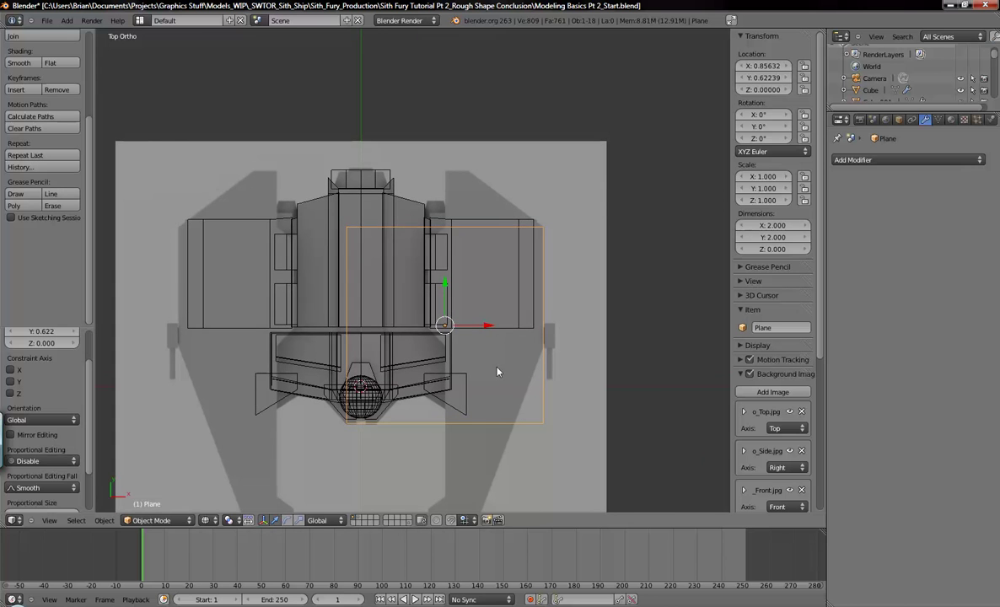
pyautogui.scroll(1, 498, 372)
pyautogui.keyDown('shift'); pyautogui.moveTo(473, 350); pyautogui.dragTo(475, 304, button='middle'); pyautogui.keyUp('shift')
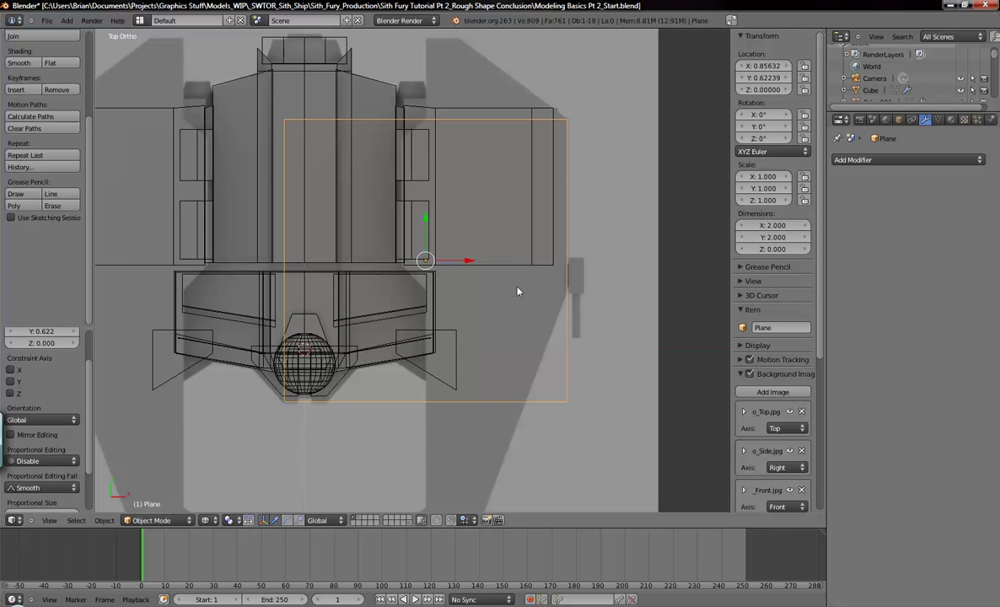
pyautogui.press('Tab')
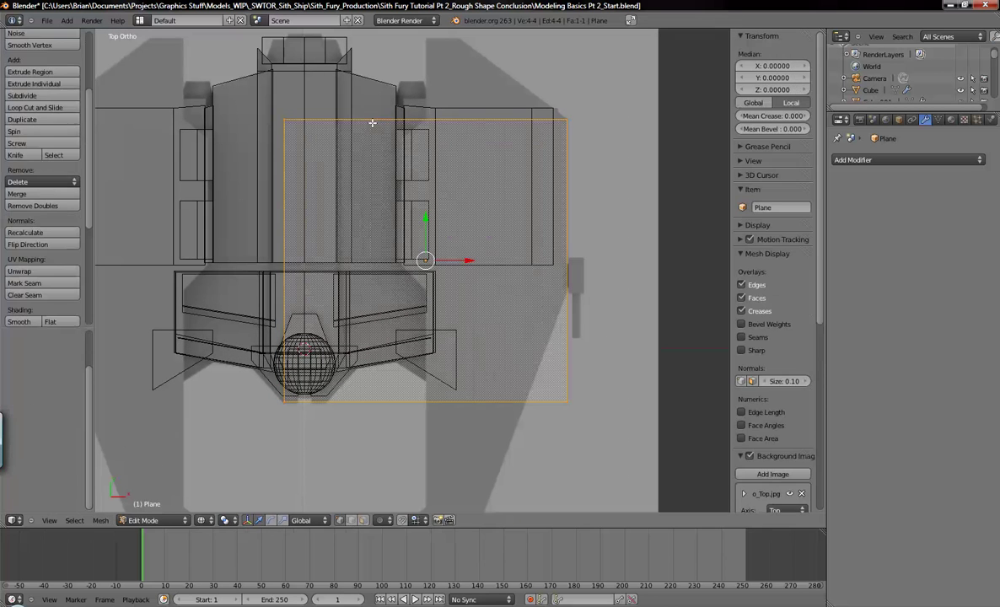
# - Try to move the plane's inner rear corner vertex onto the reference wing's inner rear corner, at about X 0.018, Y 1.572
pyautogui.rightClick(274, 115)
pyautogui.press('g')
pyautogui.rightClick(384, 118)
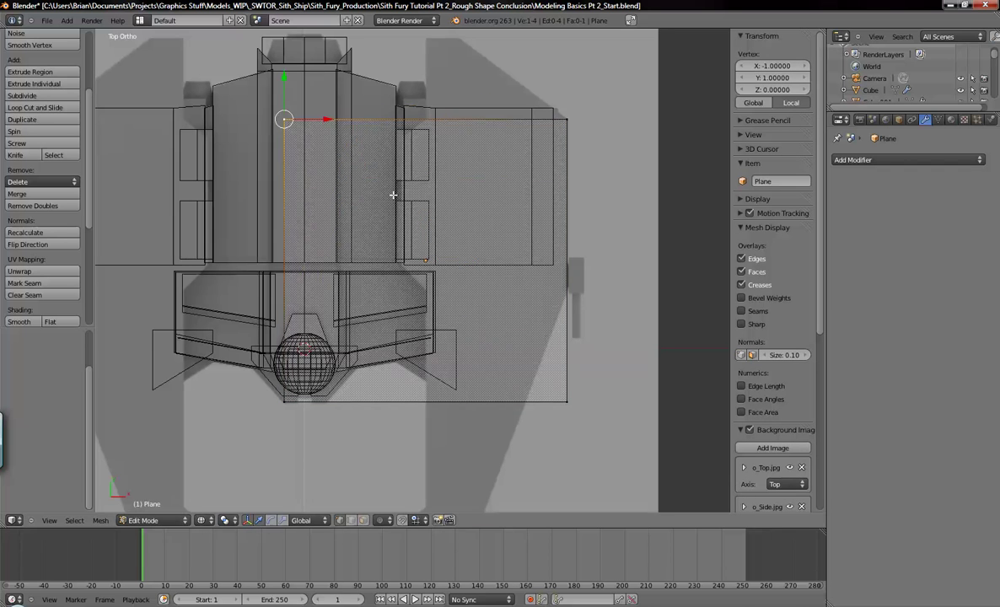
pyautogui.keyDown('shift'); pyautogui.moveTo(335, 131); pyautogui.dragTo(325, 192, button='middle'); pyautogui.keyUp('shift')
pyautogui.press('g')
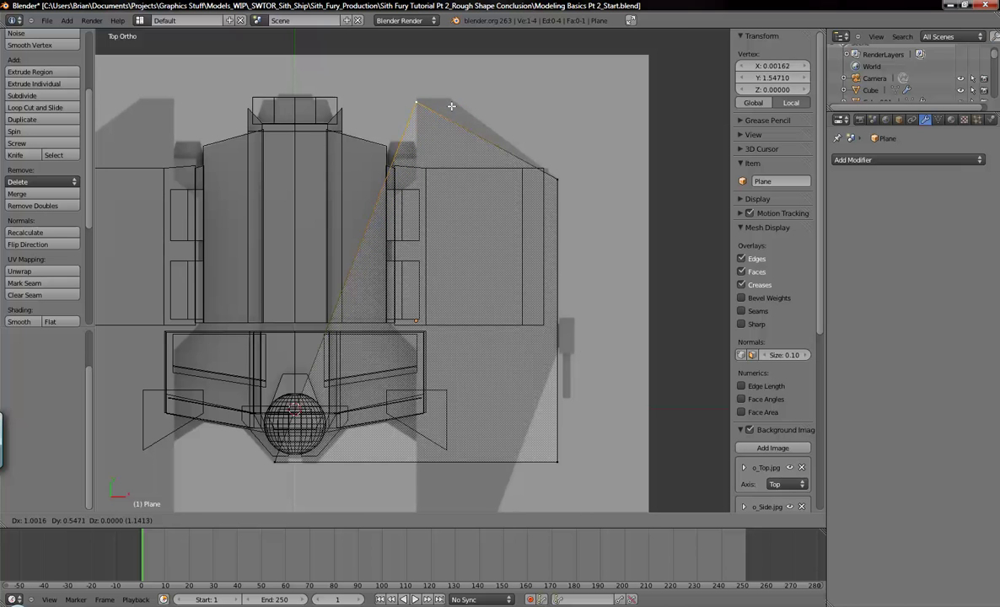
pyautogui.click(455, 103)
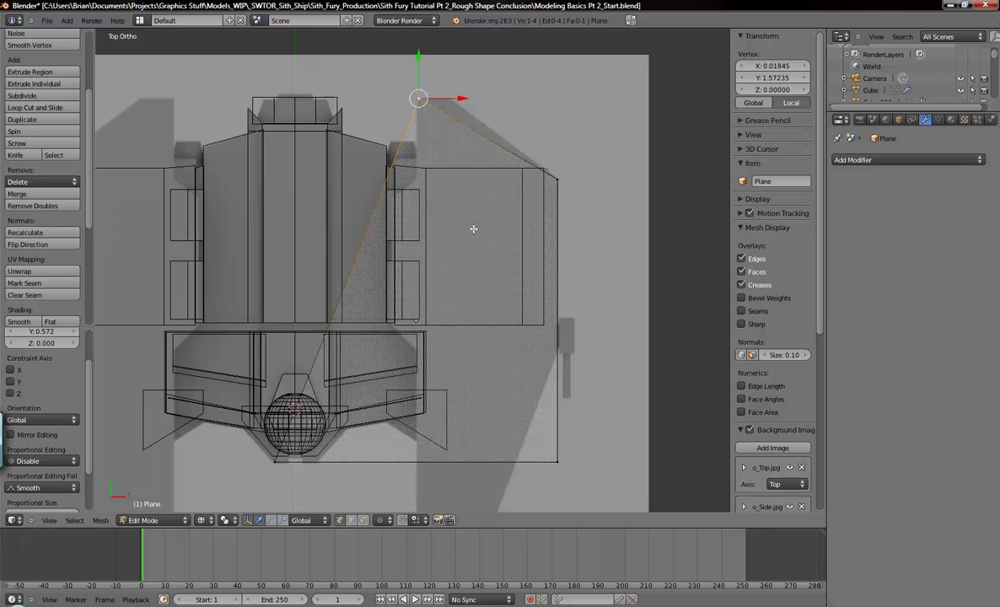
pyautogui.hotkey('ctrl', 'z')
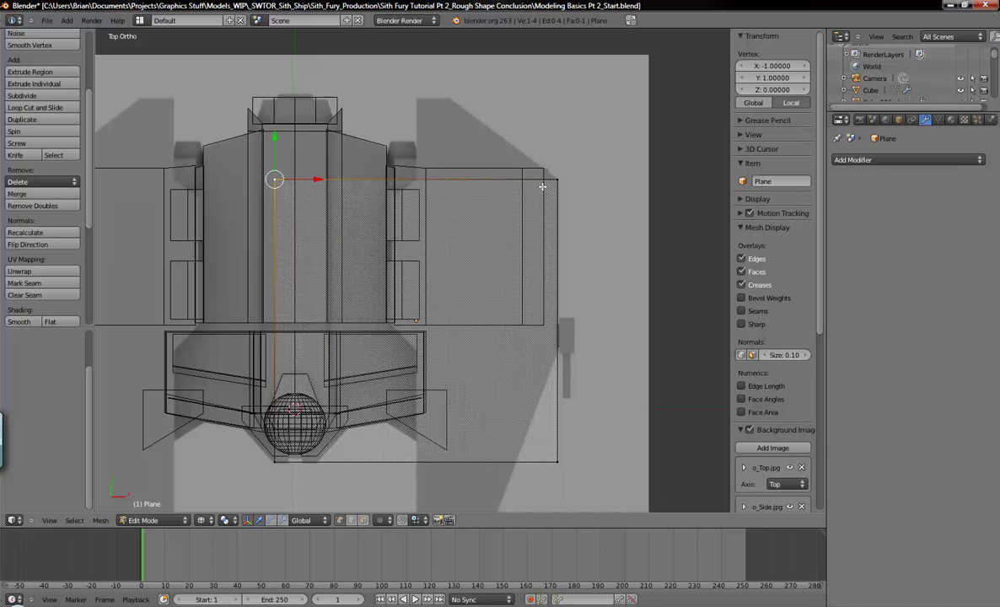
# - Delete three of the plane's vertices, keeping only the one at the outer rear corner of the reference wing
pyautogui.press('a')
pyautogui.keyDown('shift'); pyautogui.scroll(-3, 512, 251); pyautogui.keyUp('shift')
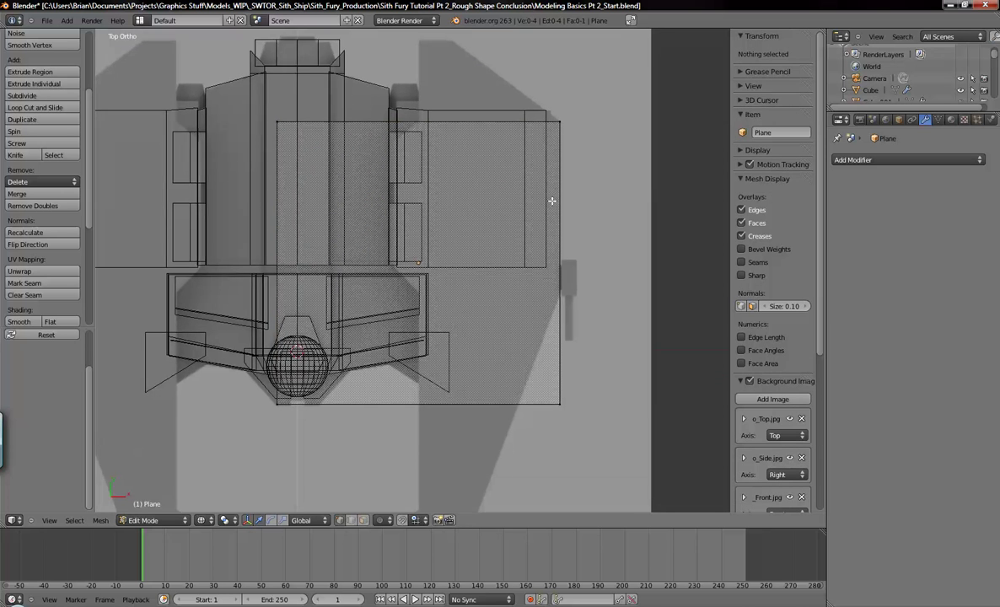
pyautogui.press('b')
pyautogui.moveTo(246, 84); pyautogui.dragTo(406, 438)
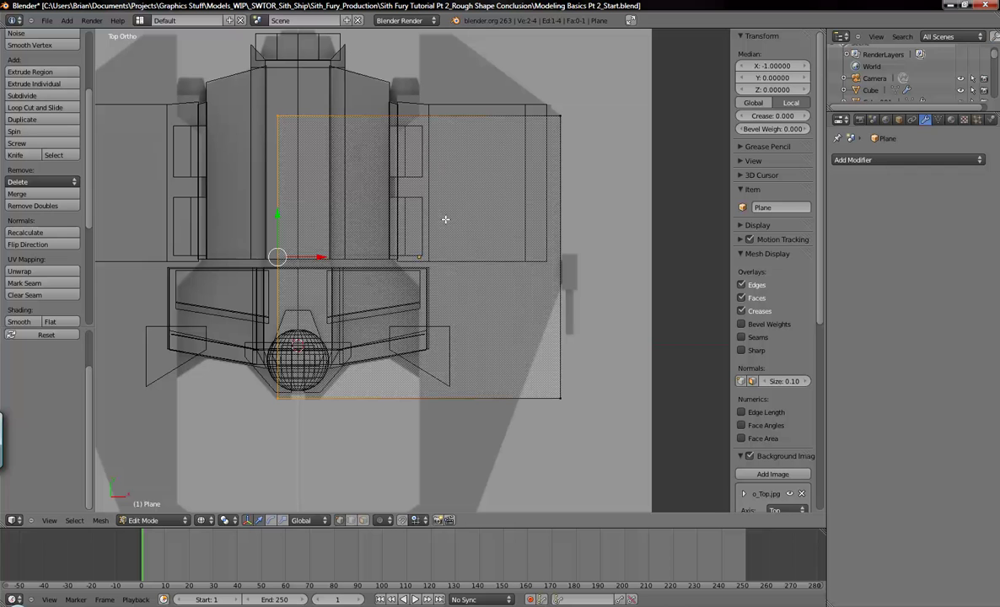
pyautogui.keyDown('shift'); pyautogui.rightClick(561, 398); pyautogui.keyUp('shift')
pyautogui.keyDown('shift'); pyautogui.scroll(2, 582, 211); pyautogui.keyUp('shift')
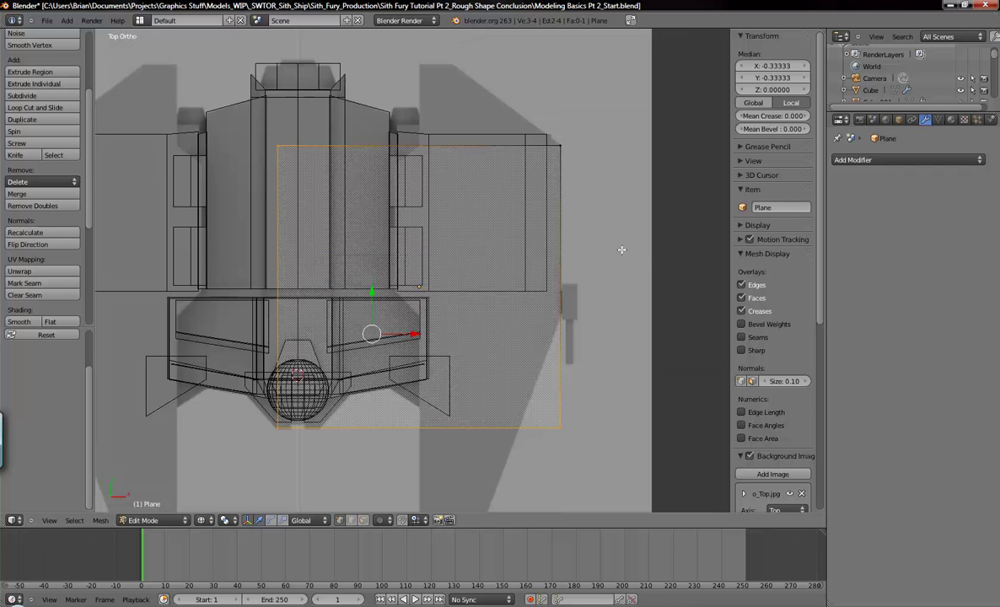
pyautogui.press('x')
pyautogui.click(587, 220)
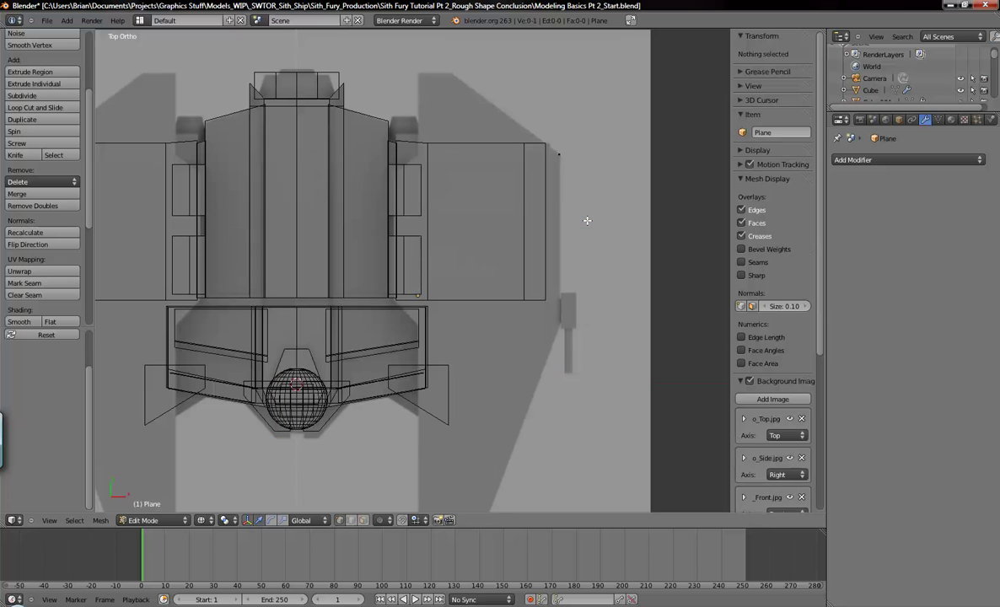
# - Extrude six vertices from the remaining vertex, tracing the wing's slanted rear edge and its inner side past the hull recess
pyautogui.rightClick(559, 153)
pyautogui.keyDown('shift'); pyautogui.moveTo(598, 206); pyautogui.dragTo(556, 294, button='middle'); pyautogui.keyUp('shift')
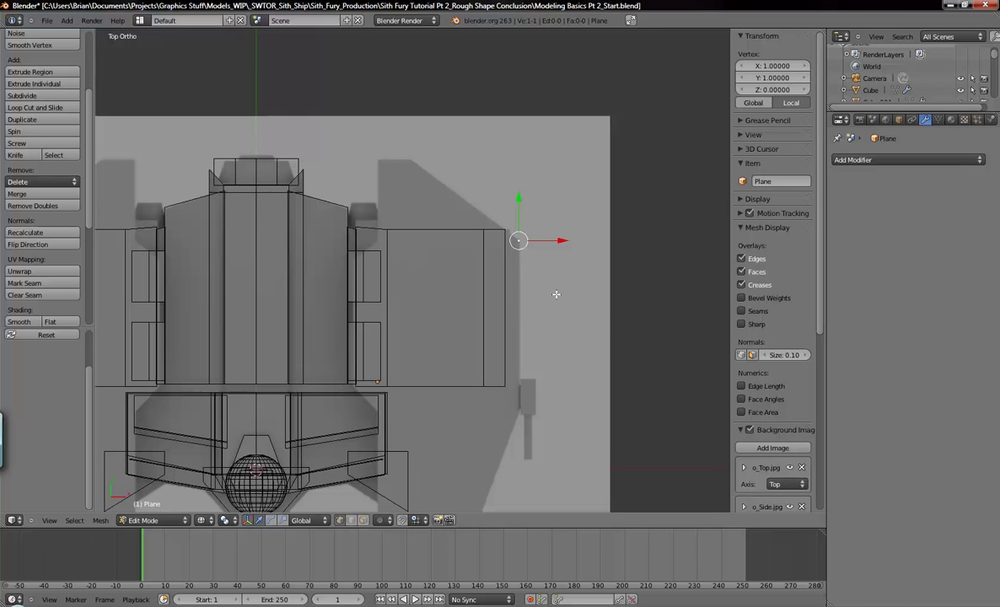
pyautogui.scroll(2, 541, 321)
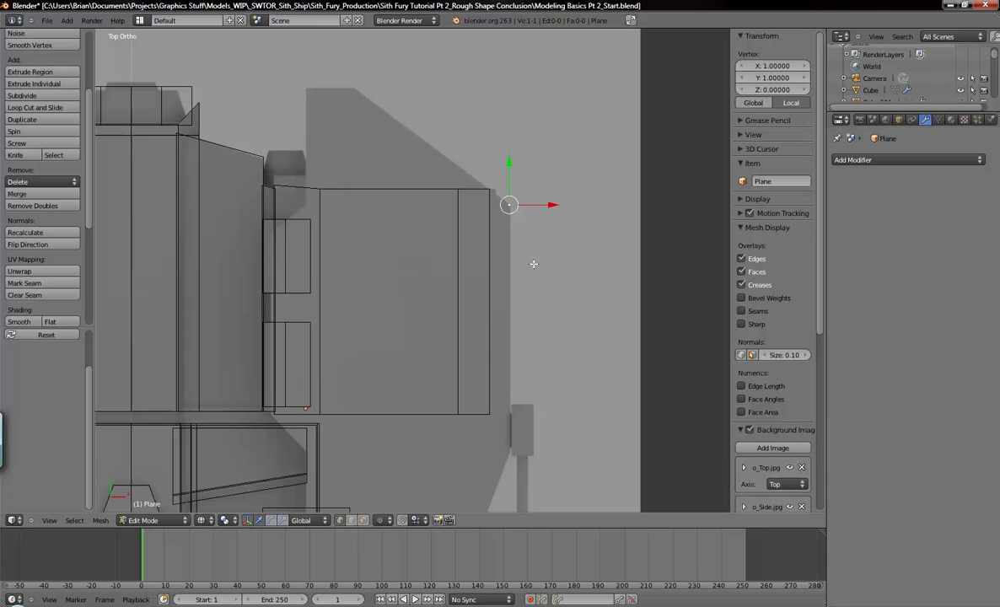
pyautogui.keyDown('shift'); pyautogui.moveTo(518, 204); pyautogui.dragTo(516, 162, button='middle'); pyautogui.keyUp('shift')
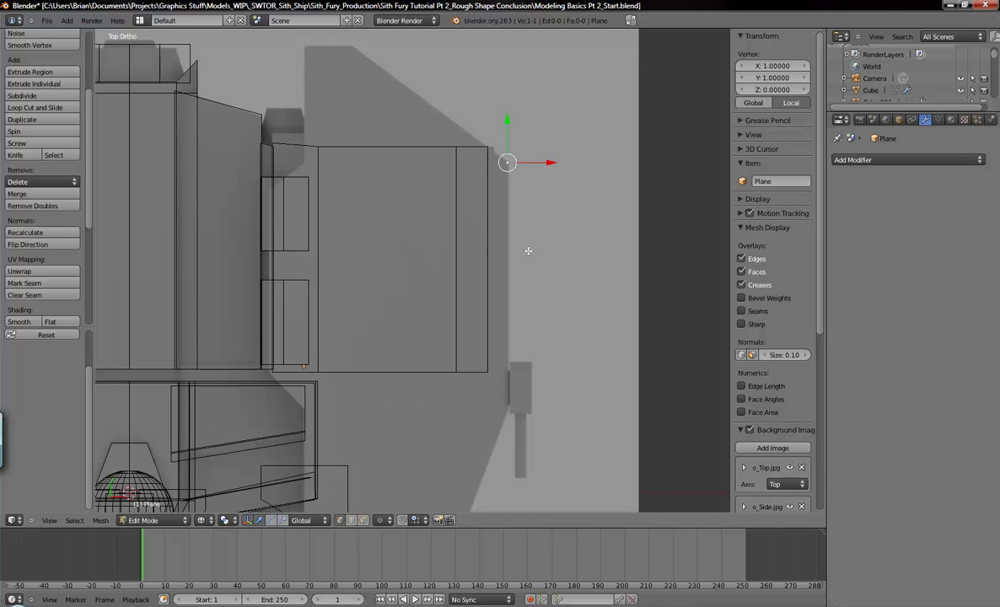
pyautogui.keyDown('ctrl'); pyautogui.click(352, 45); pyautogui.keyUp('ctrl')
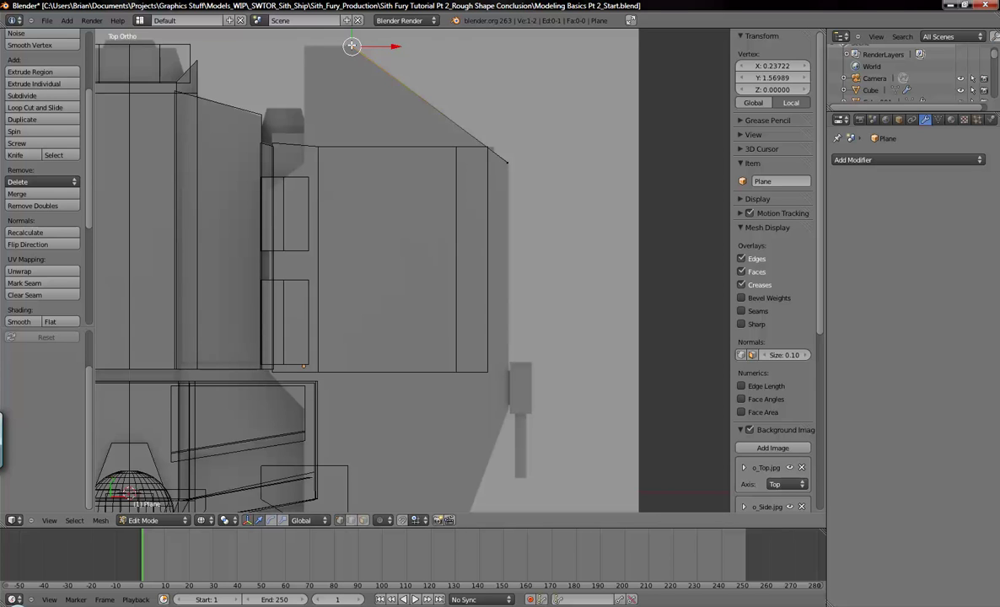
pyautogui.keyDown('ctrl'); pyautogui.click(306, 47); pyautogui.keyUp('ctrl')
pyautogui.keyDown('ctrl'); pyautogui.click(300, 159); pyautogui.keyUp('ctrl')
pyautogui.keyDown('ctrl'); pyautogui.click(272, 190); pyautogui.keyUp('ctrl')
pyautogui.keyDown('ctrl'); pyautogui.click(267, 371); pyautogui.keyUp('ctrl')
pyautogui.keyDown('ctrl'); pyautogui.click(301, 414); pyautogui.keyUp('ctrl')
# - Continue the outline with two vertices along the wing's long inner edge and the angled step near its front
pyautogui.keyDown('shift'); pyautogui.moveTo(392, 439); pyautogui.dragTo(450, 198, button='middle'); pyautogui.keyUp('shift')
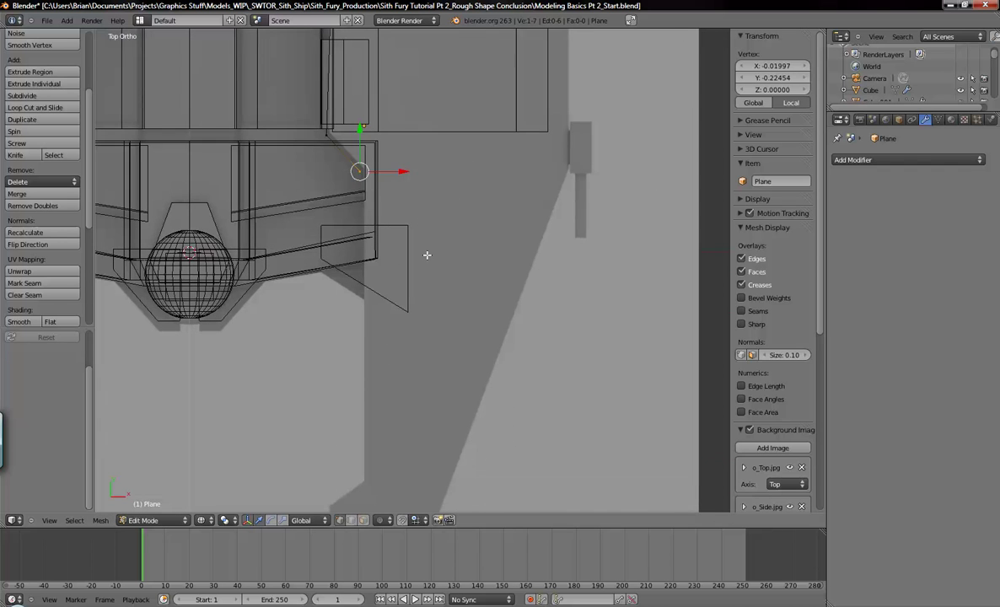
pyautogui.keyDown('shift'); pyautogui.moveTo(442, 397); pyautogui.dragTo(451, 254, button='middle'); pyautogui.keyUp('shift')
pyautogui.keyDown('ctrl'); pyautogui.click(366, 323); pyautogui.keyUp('ctrl')
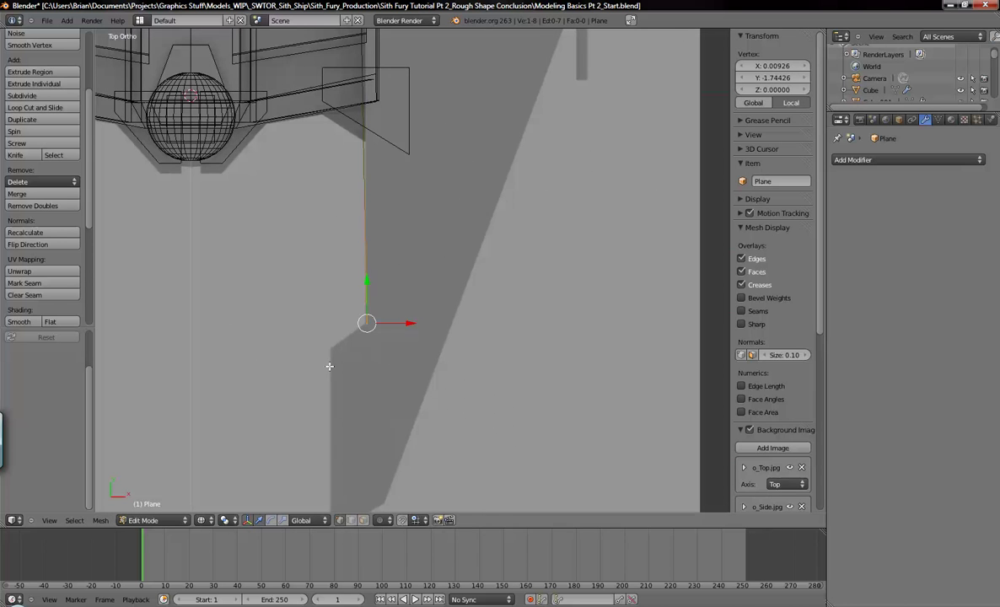
pyautogui.keyDown('ctrl'); pyautogui.click(329, 352); pyautogui.keyUp('ctrl')
# - Move the outline's inner rear corner vertex to about X 0.001, Y 1.574 and leave that vertex selected
pyautogui.keyDown('shift'); pyautogui.moveTo(437, 244); pyautogui.dragTo(451, 410, button='middle'); pyautogui.keyUp('shift')
pyautogui.keyDown('shift'); pyautogui.moveTo(475, 273); pyautogui.dragTo(489, 413, button='middle'); pyautogui.keyUp('shift')
pyautogui.keyDown('shift'); pyautogui.moveTo(519, 295); pyautogui.dragTo(511, 376, button='middle'); pyautogui.keyUp('shift')
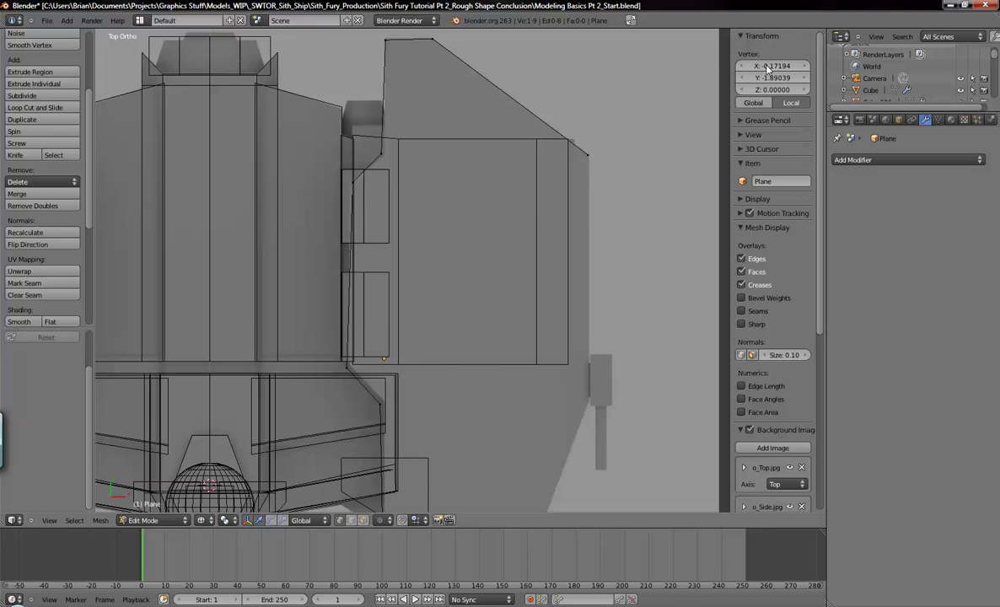
pyautogui.rightClick(387, 38)
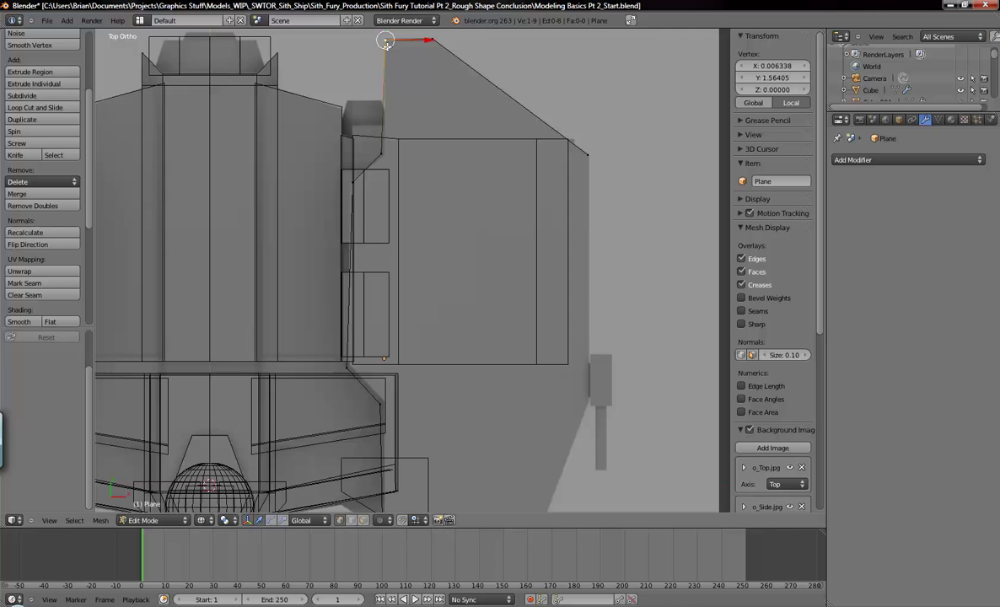
pyautogui.press('g')
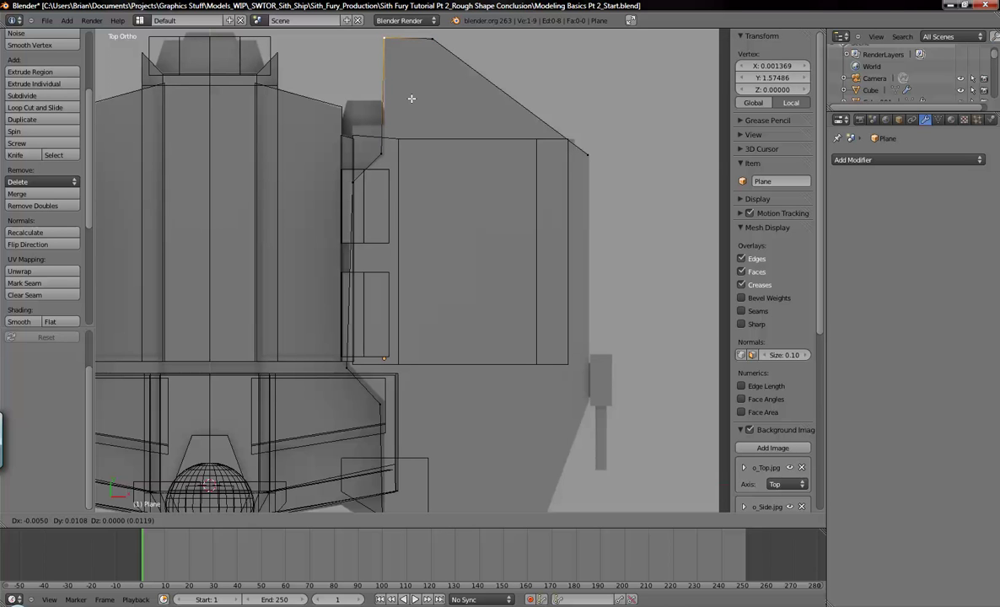
pyautogui.click(411, 98)
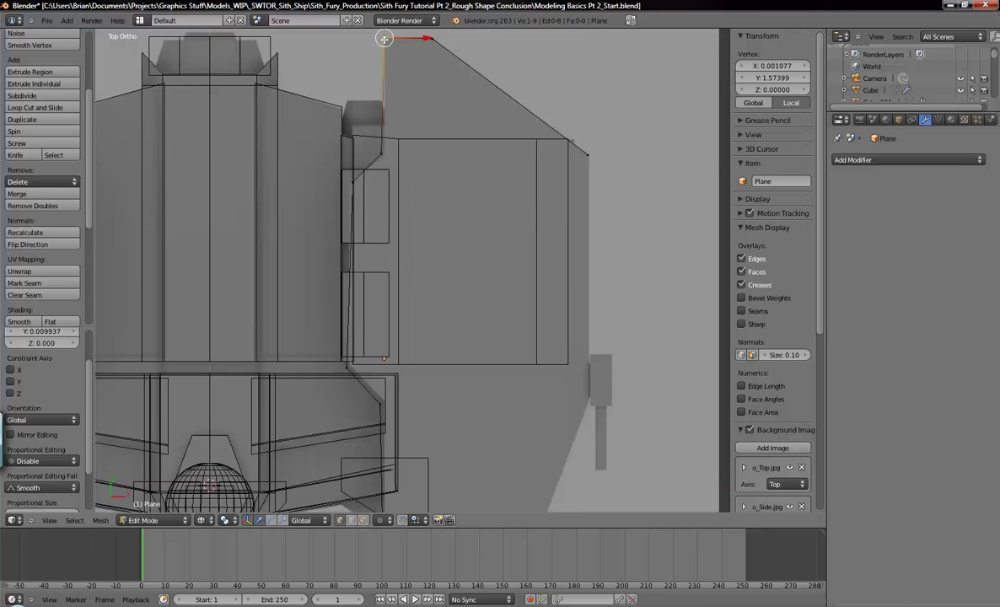
pyautogui.rightClick(384, 154)
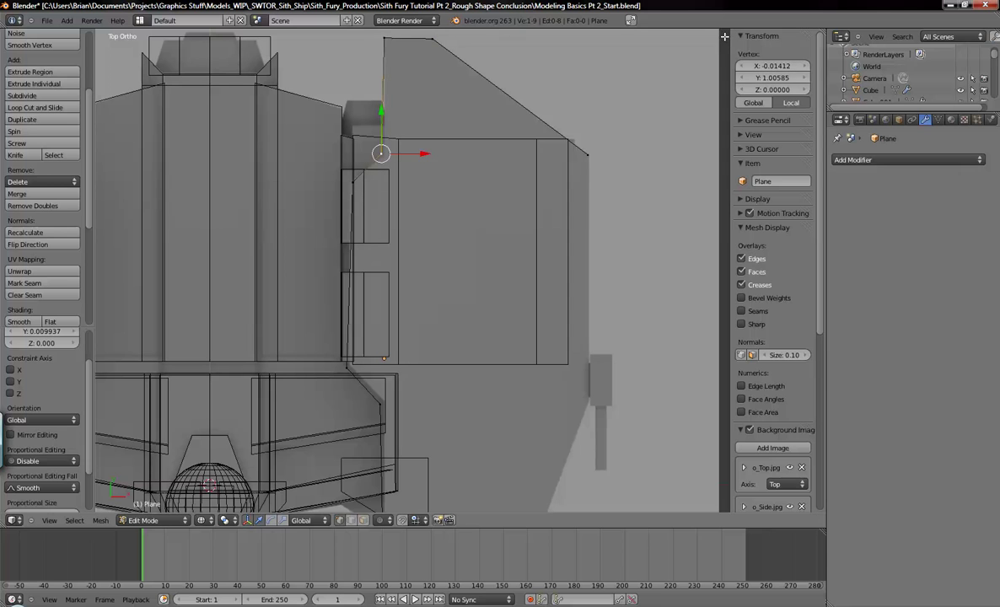
pyautogui.rightClick(383, 40)
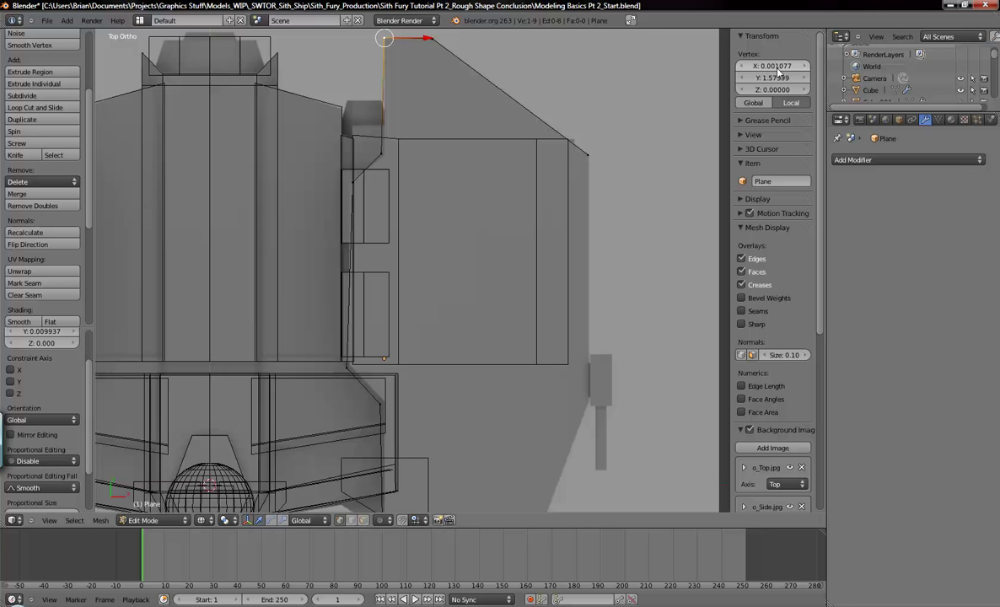
# - Set the X coordinate of the outline vertex at the rear start of the hull recess to 0.001077
pyautogui.rightClick(382, 154)
pyautogui.click(772, 66)
pyautogui.write('0')
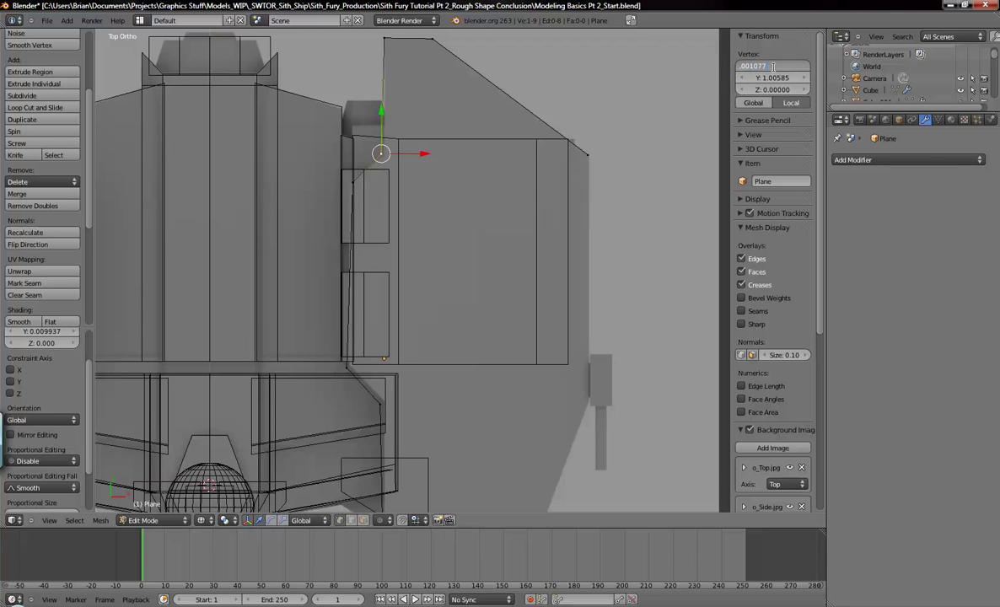
pyautogui.press('Return')
# - Inspect the traced outline against the reference wing, from its rear edge down to the angled step near the front
pyautogui.keyDown('shift'); pyautogui.moveTo(484, 163); pyautogui.dragTo(464, 203, button='middle'); pyautogui.keyUp('shift')
pyautogui.scroll(-1, 444, 210)
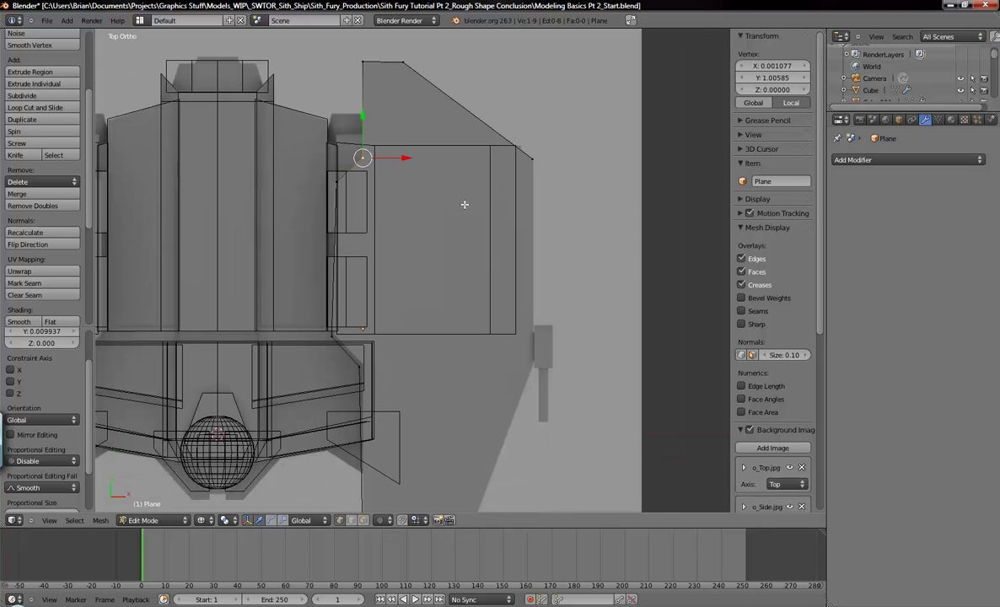
pyautogui.keyDown('shift'); pyautogui.moveTo(407, 183); pyautogui.dragTo(396, 121, button='middle'); pyautogui.keyUp('shift')
pyautogui.keyDown('shift'); pyautogui.moveTo(456, 370); pyautogui.dragTo(460, 192, button='middle'); pyautogui.keyUp('shift')
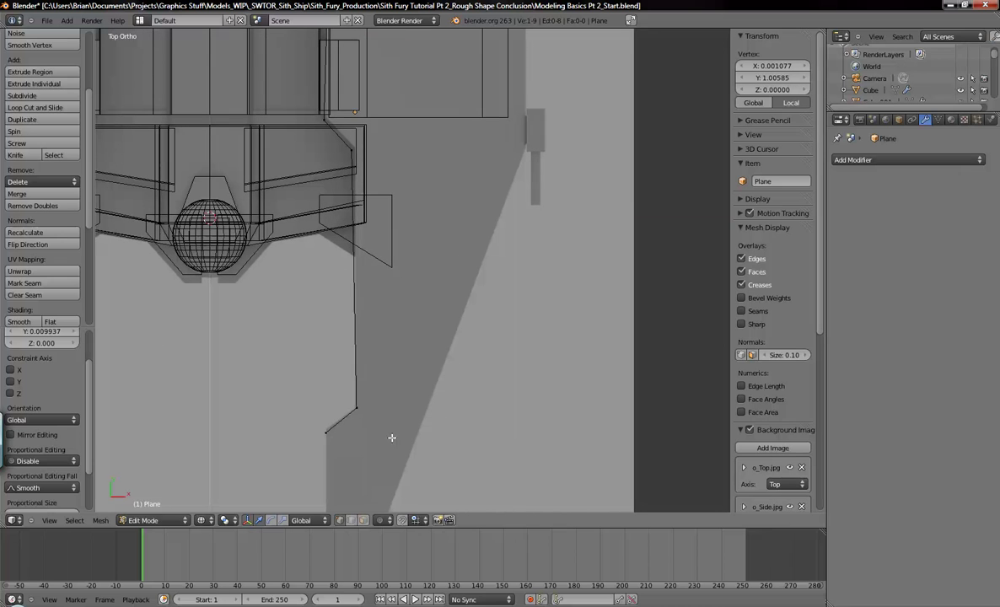
pyautogui.keyDown('shift'); pyautogui.moveTo(476, 90); pyautogui.dragTo(458, 284, button='middle'); pyautogui.keyUp('shift')
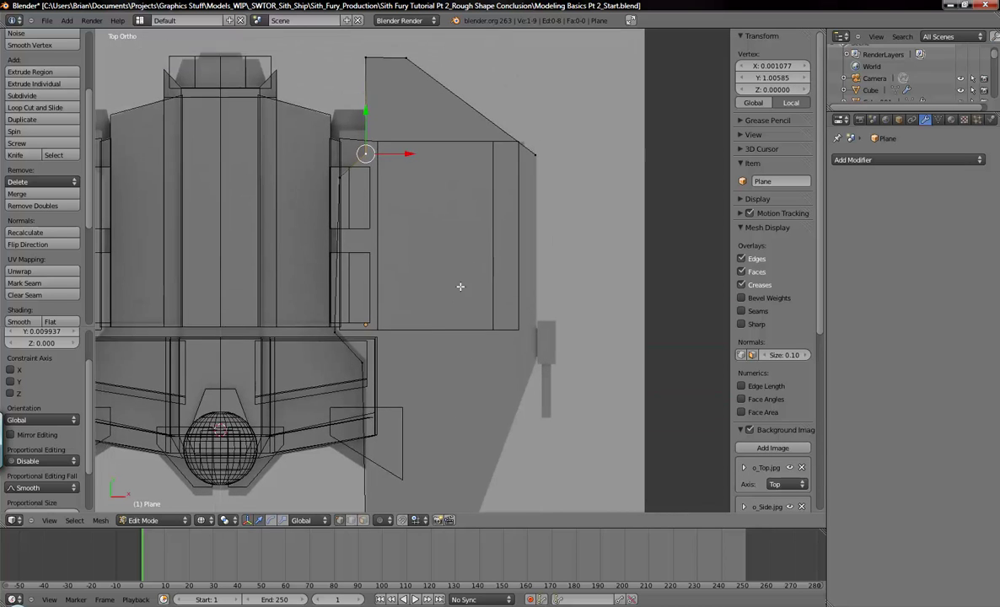
pyautogui.press('a')
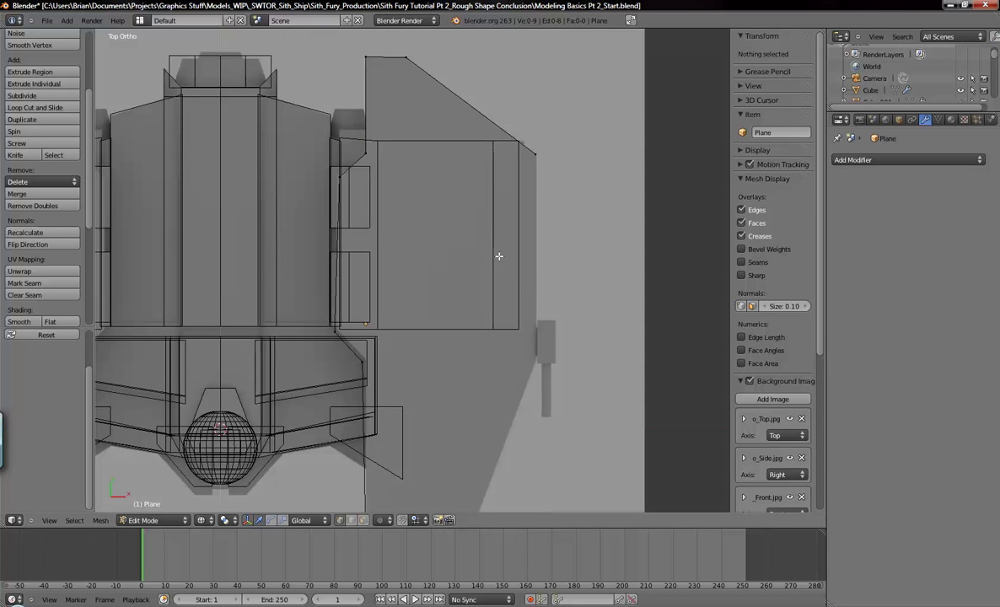
pyautogui.keyDown('shift'); pyautogui.moveTo(497, 254); pyautogui.dragTo(496, 163, button='middle'); pyautogui.keyUp('shift')
pyautogui.keyDown('shift'); pyautogui.moveTo(497, 275); pyautogui.dragTo(498, 232, button='middle'); pyautogui.keyUp('shift')
pyautogui.scroll(-3, 503, 240)
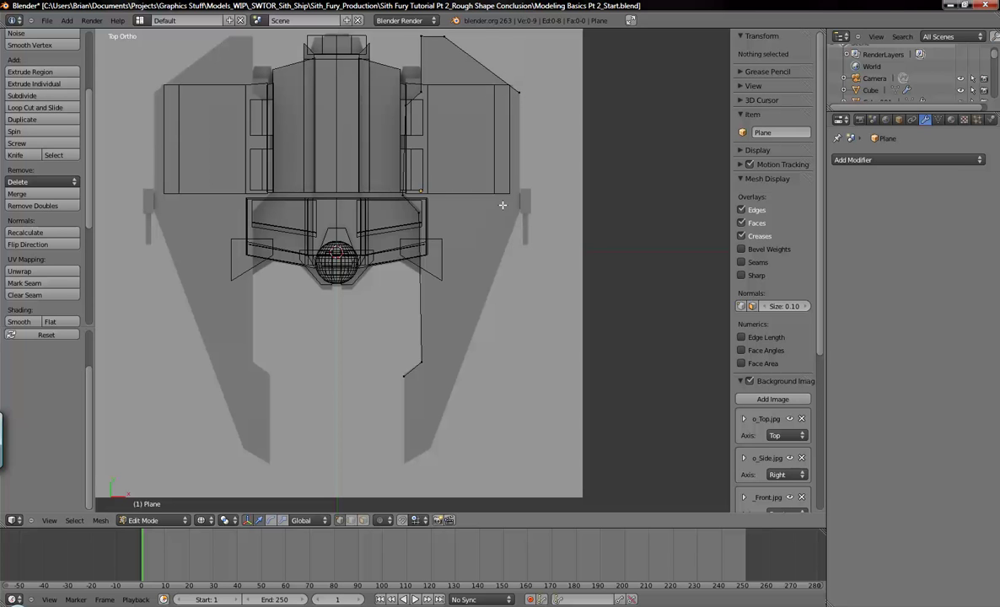
pyautogui.keyDown('shift'); pyautogui.moveTo(503, 205); pyautogui.dragTo(493, 233, button='middle'); pyautogui.keyUp('shift')
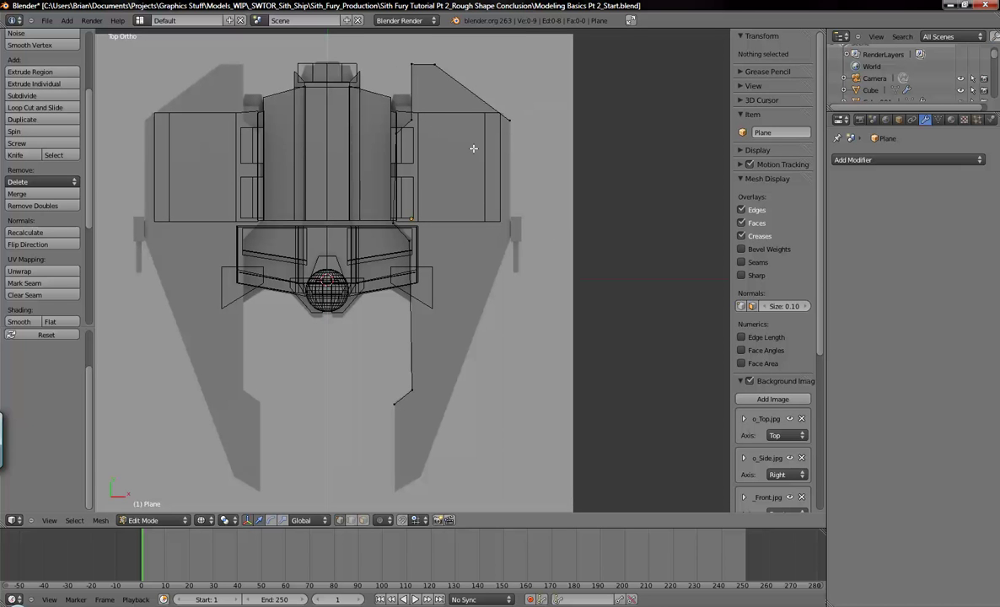
# - Leave mesh editing and delete the traced wing outline object
pyautogui.rightClick(511, 120)
pyautogui.press('Tab')
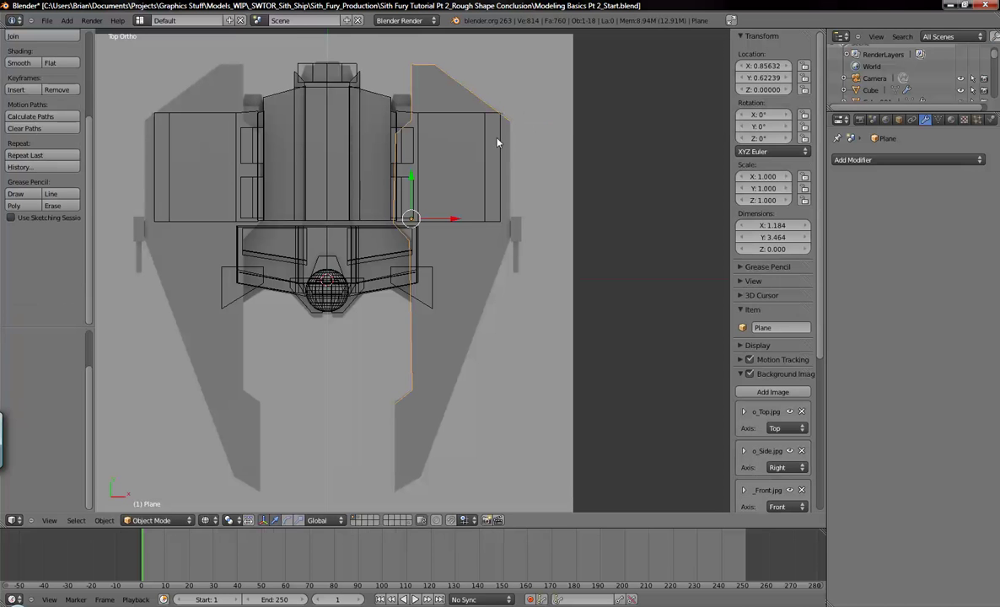
pyautogui.press('x')
pyautogui.click(442, 111)
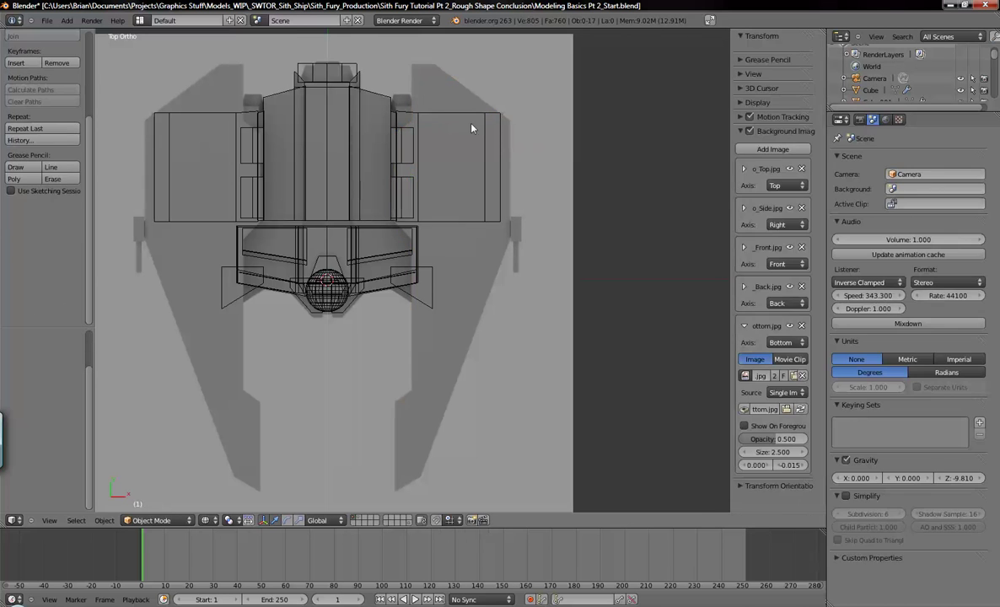
# - Add a new plane and place it with its outer rear corner on the reference wing's outer rear corner
pyautogui.hotkey('shift', 'a')
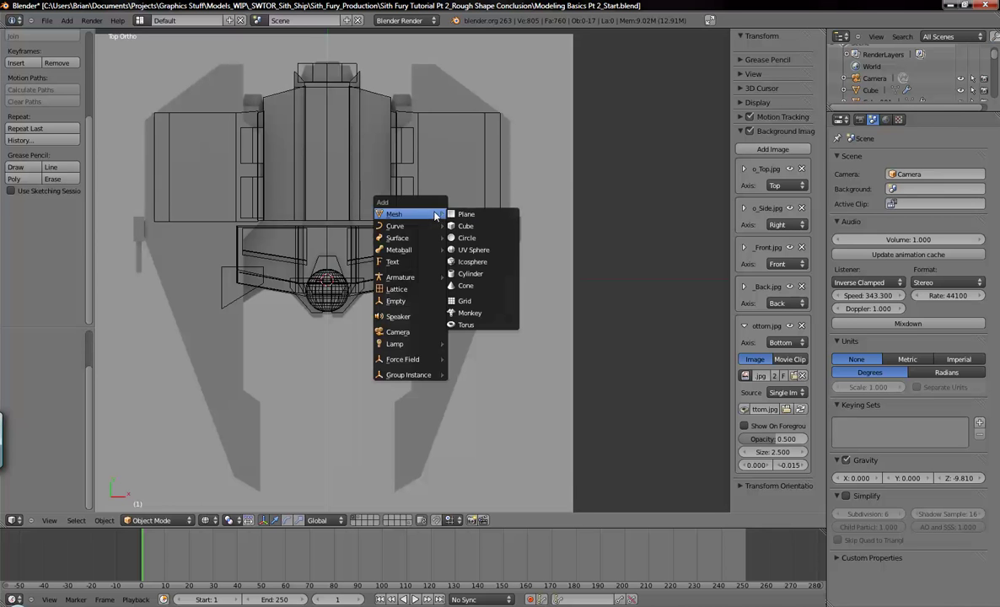
pyautogui.click(464, 215)
pyautogui.press('g')
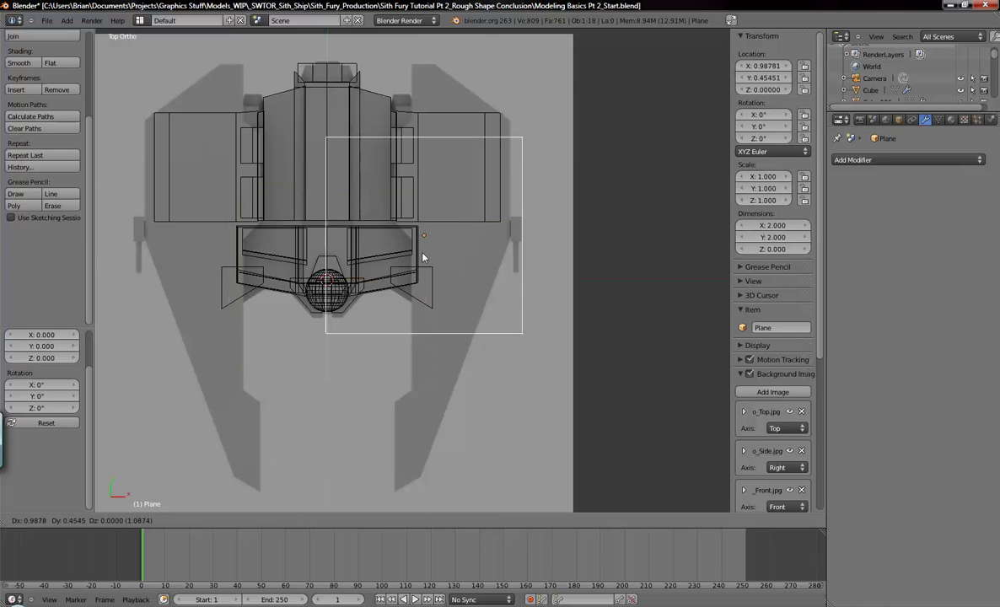
pyautogui.click(398, 323)
# - Move the plane's front edge back along Y to about -0.206, level with the bend in the wing's outer side
pyautogui.press('Tab')
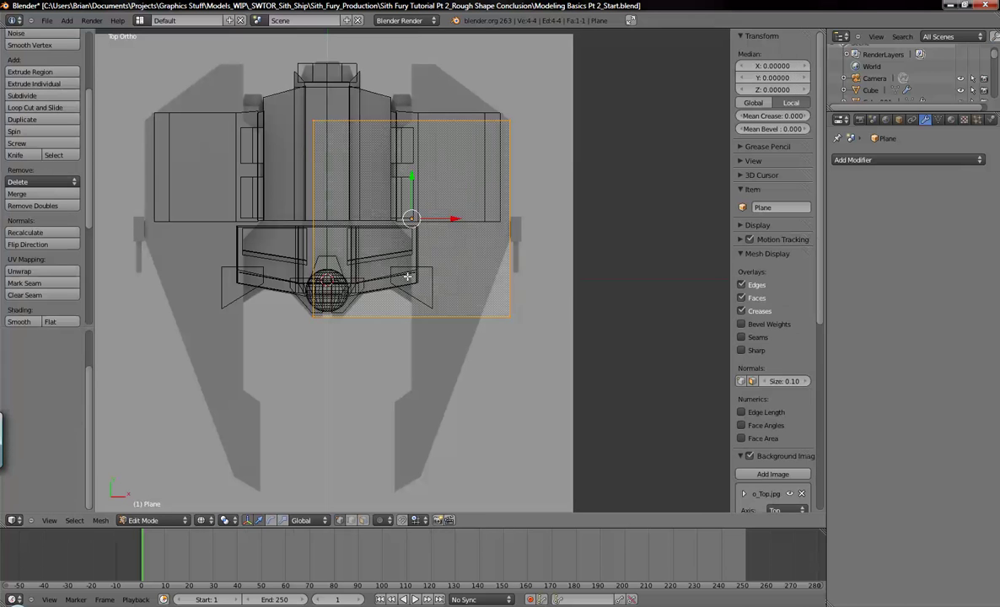
pyautogui.press('a')
pyautogui.press('b')
pyautogui.moveTo(220, 247); pyautogui.dragTo(596, 371)
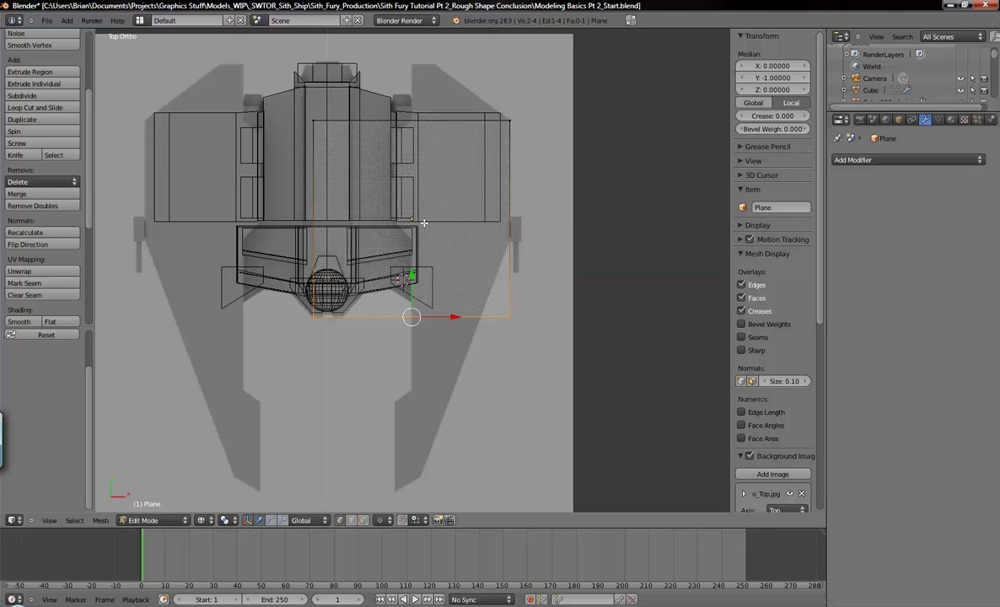
pyautogui.moveTo(413, 276); pyautogui.dragTo(422, 206)
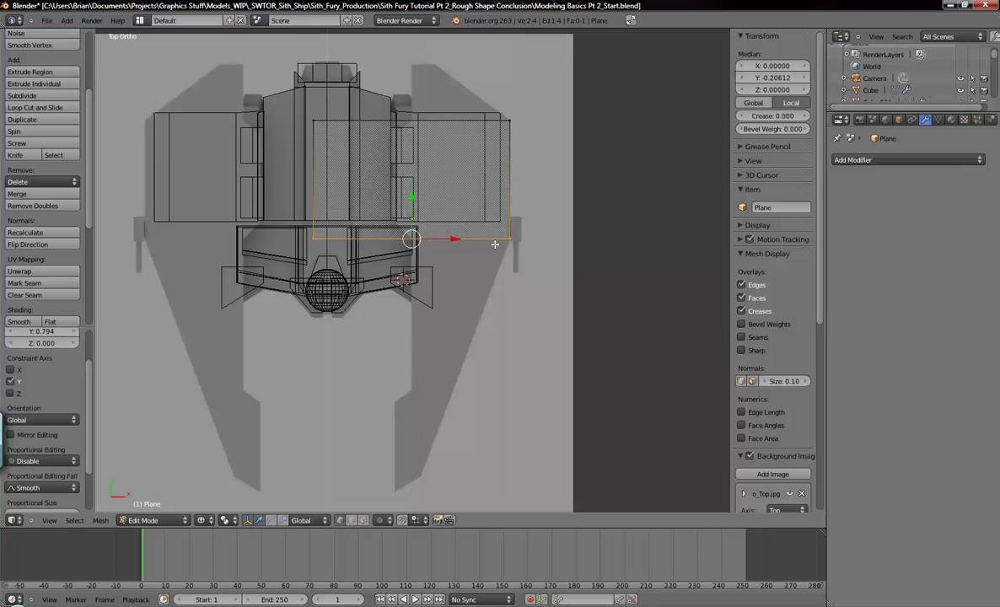
# - Move the plane's inner edge outward to about X -0.146, alongside the hull at the wing recess
pyautogui.scroll(3, 434, 284)
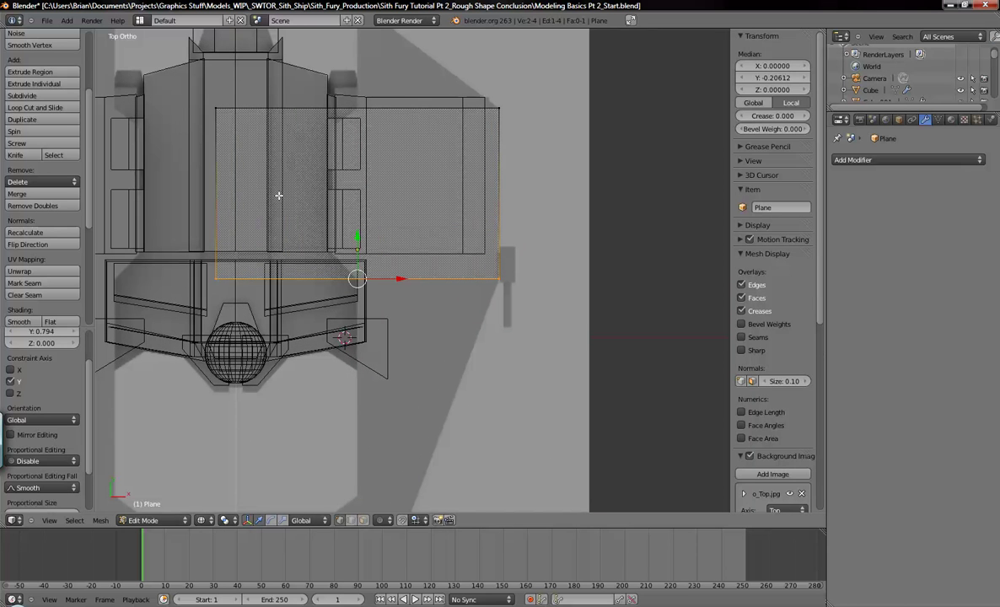
pyautogui.press('b')
pyautogui.moveTo(164, 69); pyautogui.dragTo(275, 328)
pyautogui.moveTo(266, 189); pyautogui.dragTo(388, 192)
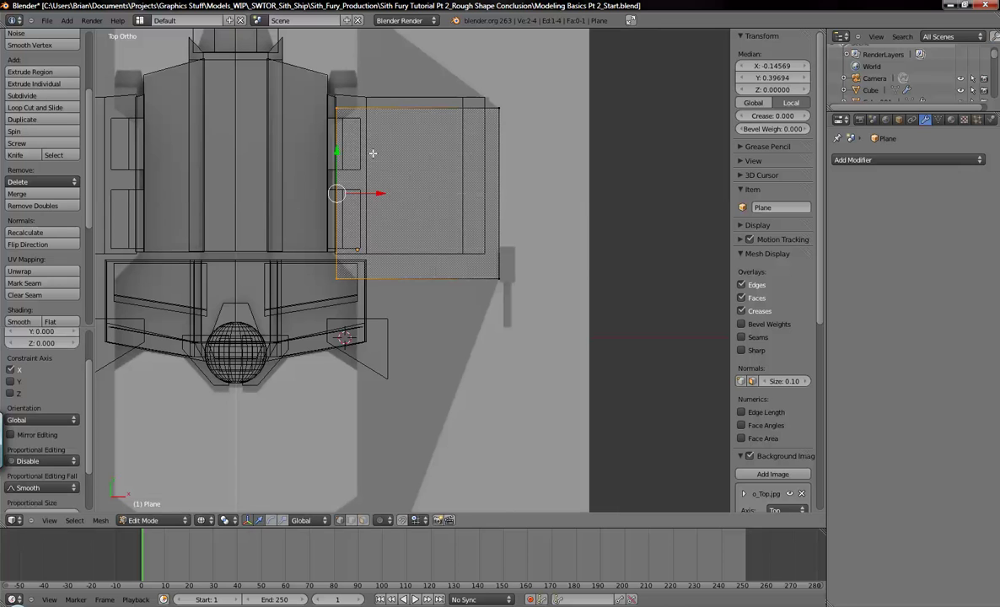
pyautogui.press('a')
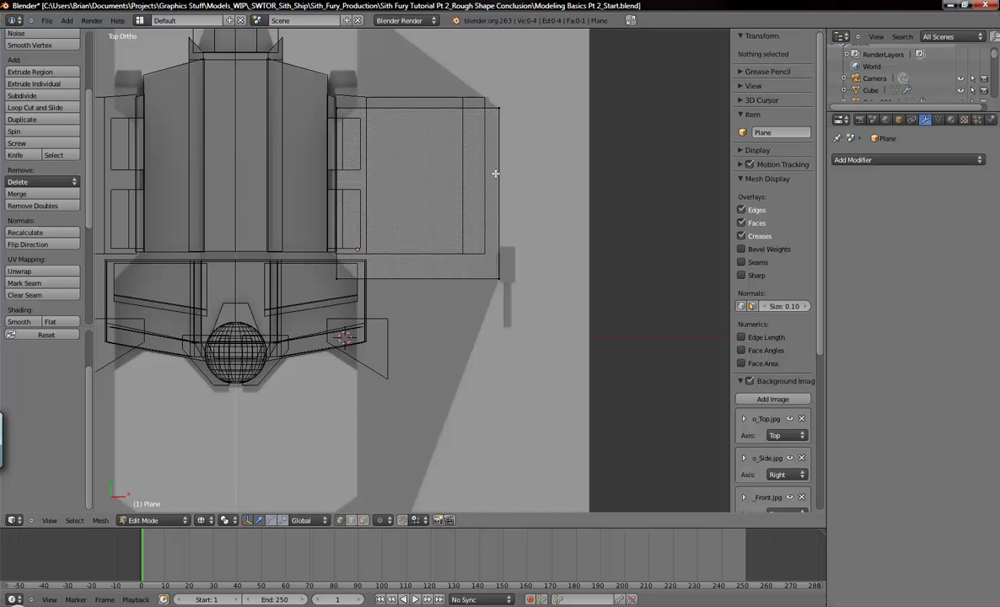
# - Add two crosswise loop cuts to the plane and scale them apart along Y by about 2.135
pyautogui.hotkey('ctrl', 'r')
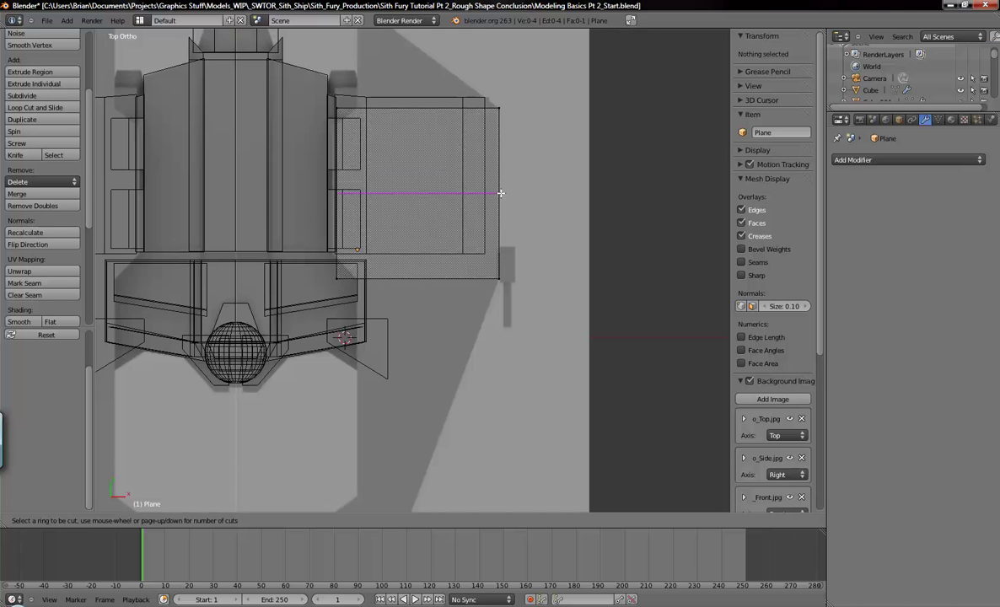
pyautogui.scroll(1, 500, 193)
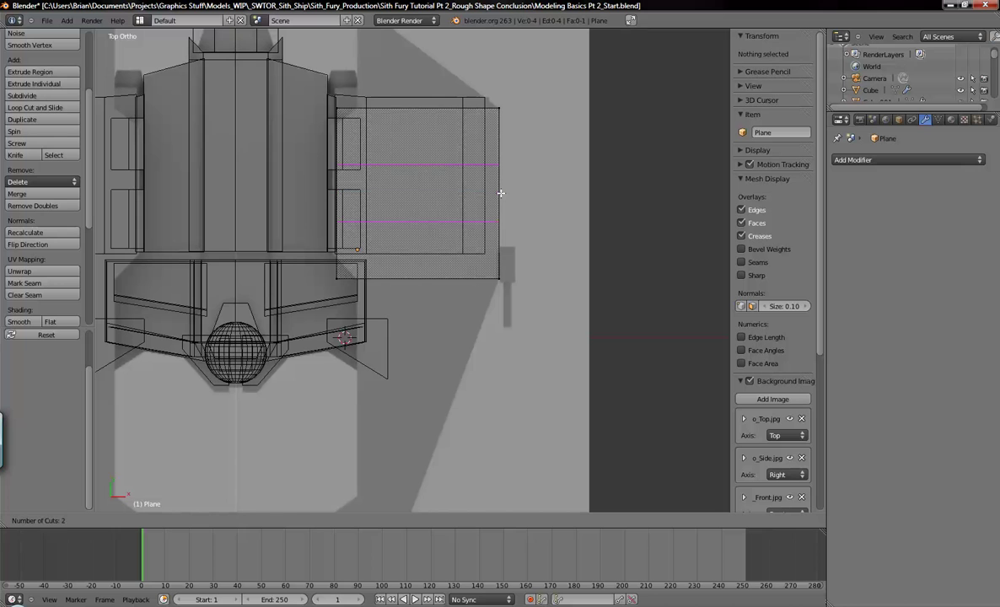
pyautogui.scroll(-1, 500, 193)
pyautogui.scroll(-1, 500, 192)
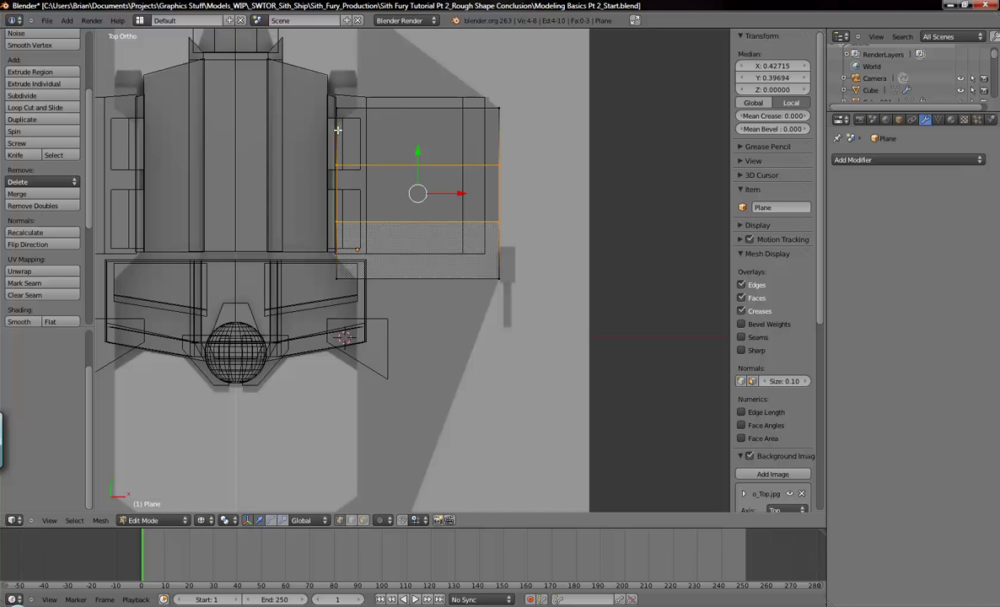
pyautogui.press('s')
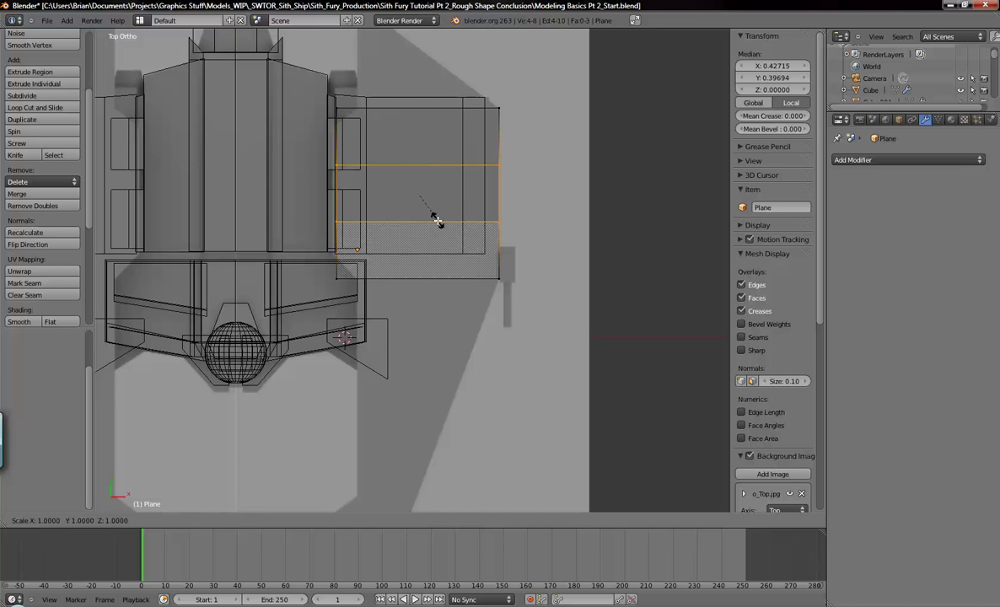
pyautogui.press('y')
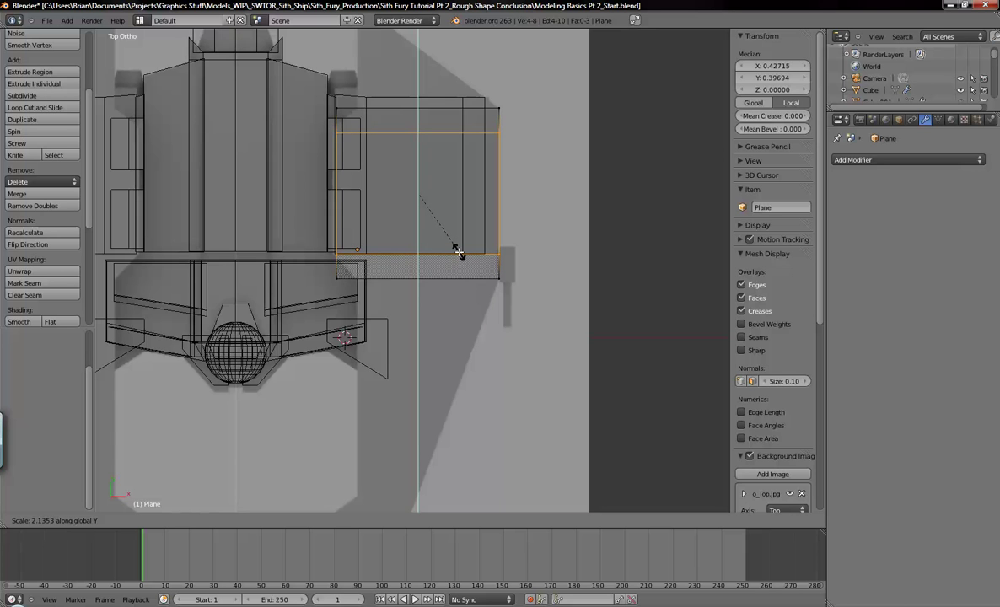
pyautogui.click(458, 251)
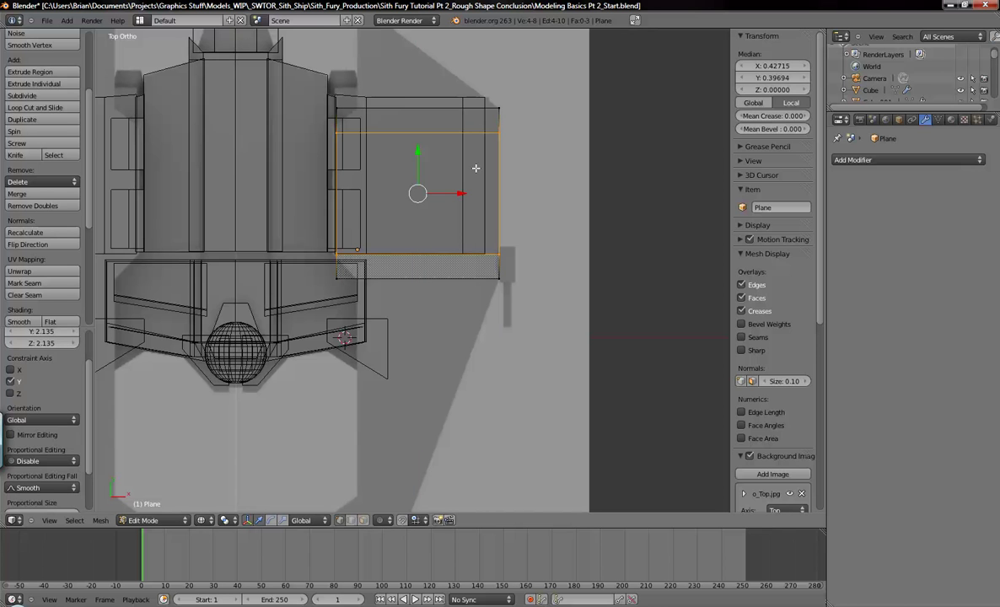
# - Move the rear loop cut along Y to about 0.872, matching the rear end of the hull recess
pyautogui.press('a')
pyautogui.press('b')
pyautogui.moveTo(318, 128); pyautogui.dragTo(567, 166)
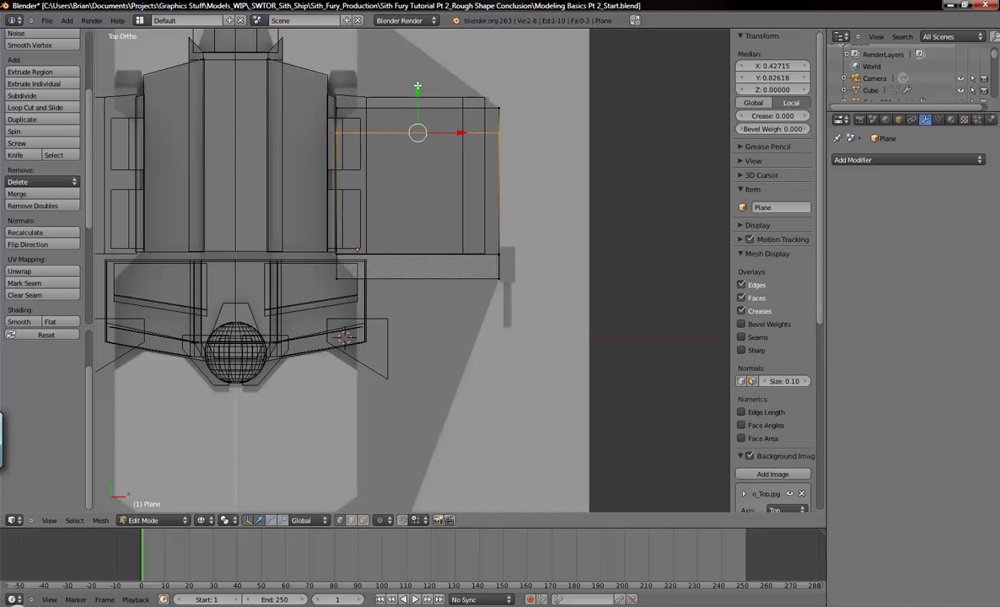
pyautogui.press('g')
pyautogui.press('y')
pyautogui.click(421, 77)
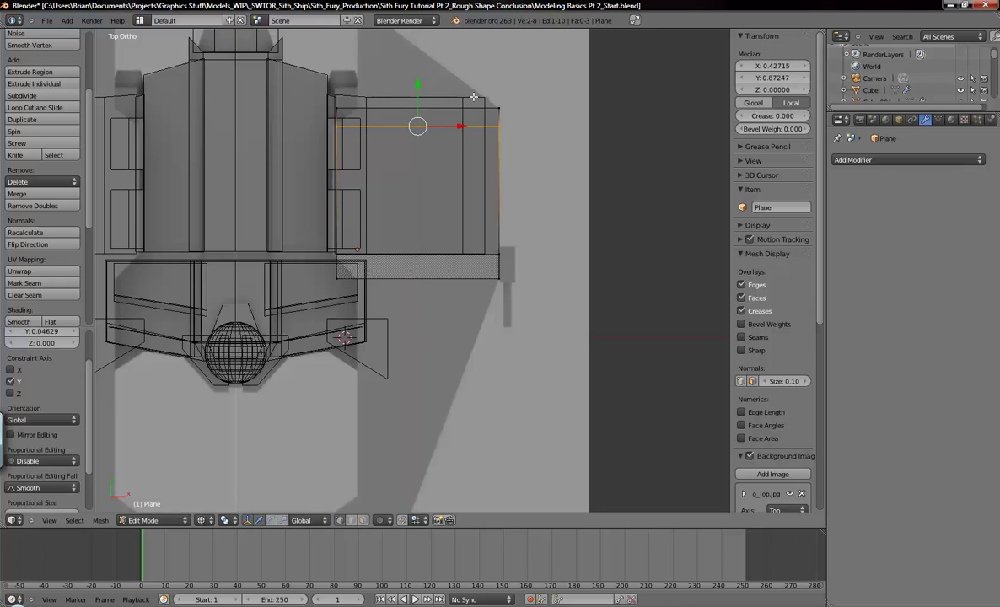
pyautogui.press('a')
pyautogui.press('b')
pyautogui.moveTo(295, 71); pyautogui.dragTo(376, 362)
pyautogui.moveTo(377, 187); pyautogui.dragTo(375, 187)
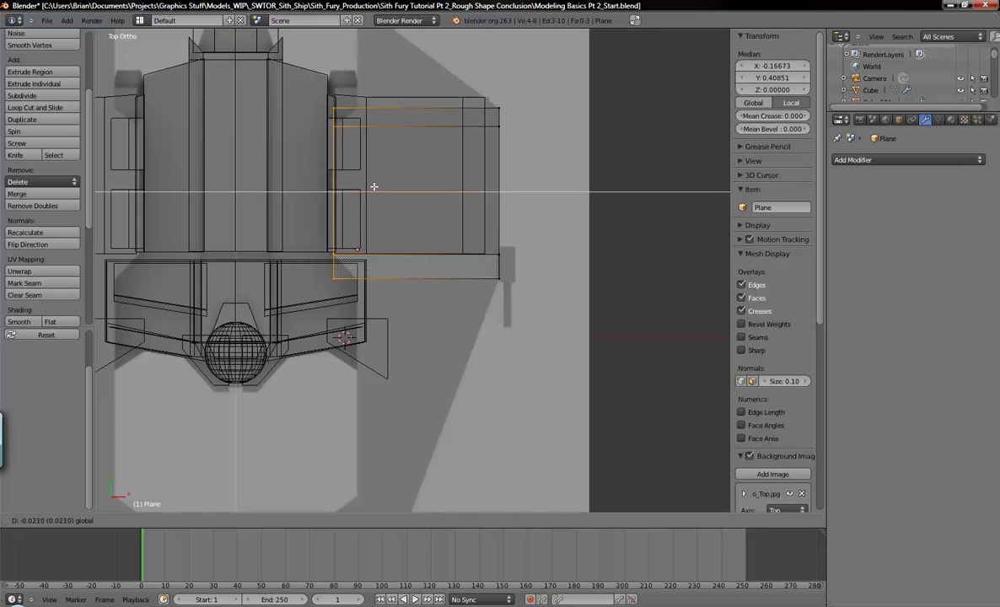
pyautogui.click(375, 186)
pyautogui.press('a')
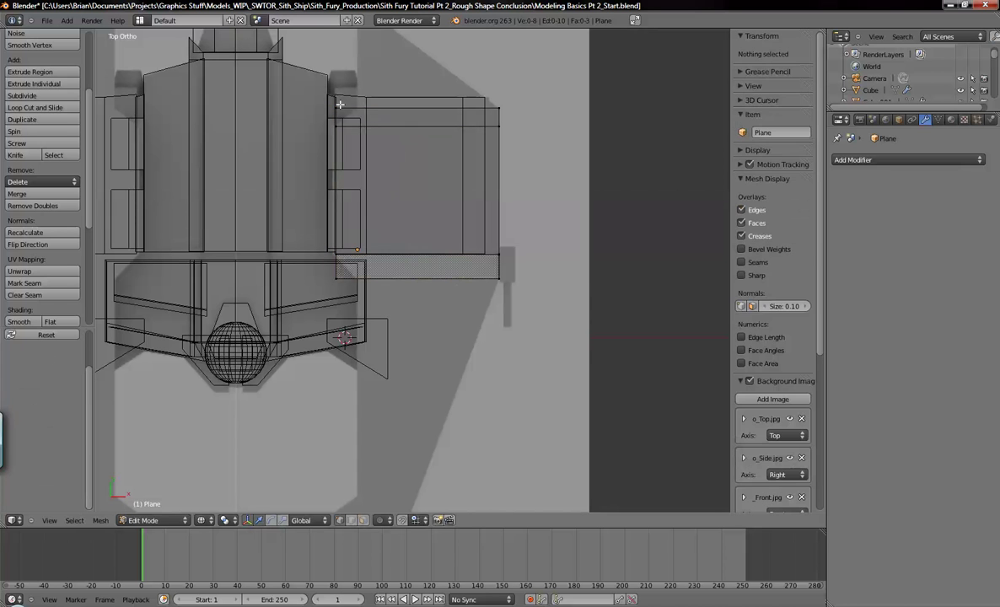
# - Move the plane's two inner corner vertices outward along X to about 0.0016, forming the recess's angled ends
pyautogui.rightClick(338, 106)
pyautogui.keyDown('shift'); pyautogui.rightClick(340, 278); pyautogui.keyUp('shift')
pyautogui.press('g')
pyautogui.press('x')
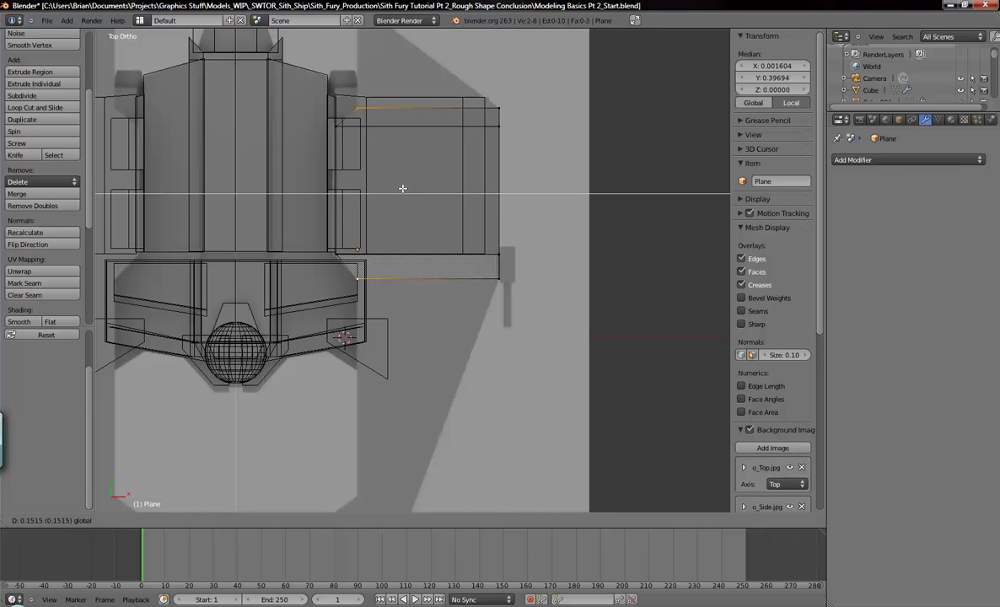
pyautogui.click(402, 188)
# - Extrude the plane's rear edge straight back along Y towards the rear end of the reference wing
pyautogui.keyDown('shift'); pyautogui.moveTo(421, 106); pyautogui.dragTo(434, 202, button='middle'); pyautogui.keyUp('shift')
pyautogui.press('a')
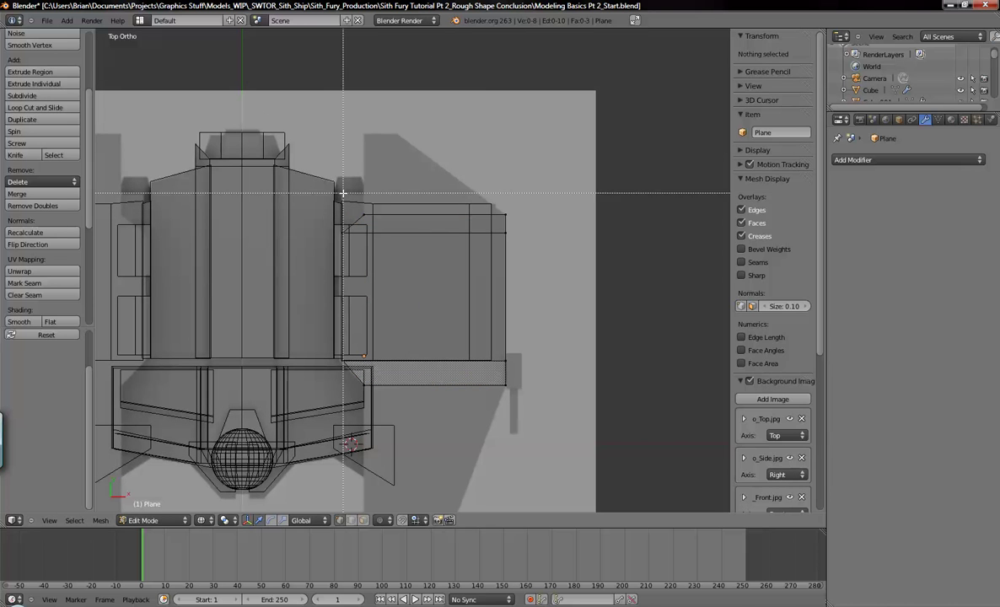
pyautogui.rightClick(516, 210)
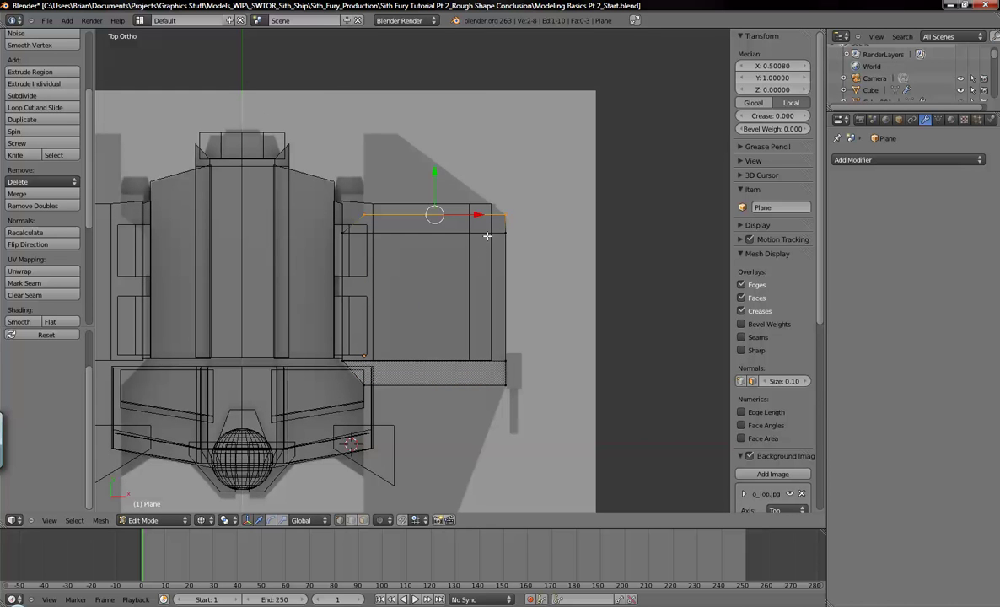
pyautogui.press('e')
pyautogui.click(436, 144)
pyautogui.press('g')
pyautogui.press('y')
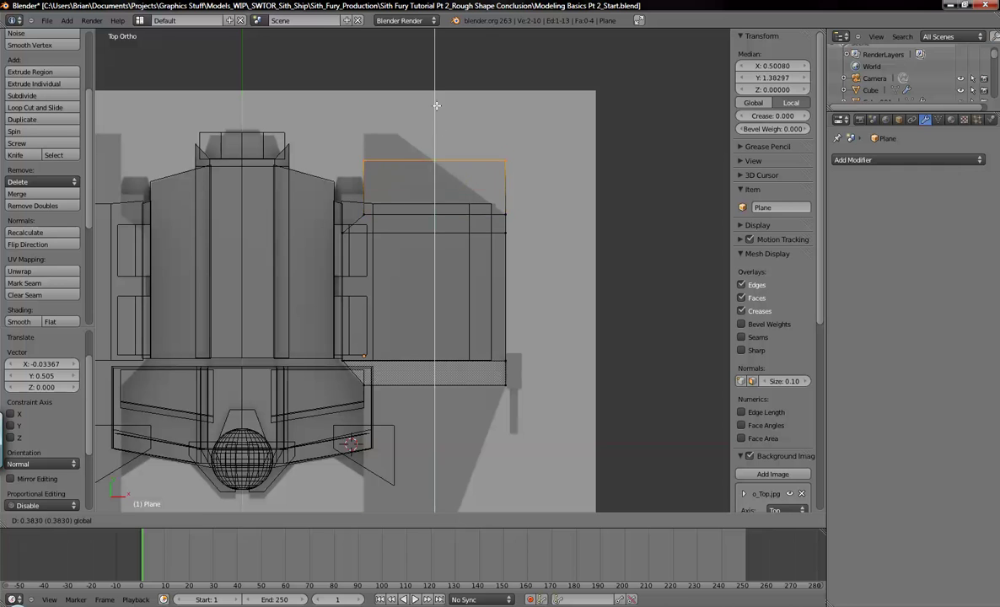
# - Place the extruded rear edge at about Y 1.577 and slide its outer vertex inward along X to about 0.22
pyautogui.click(432, 89)
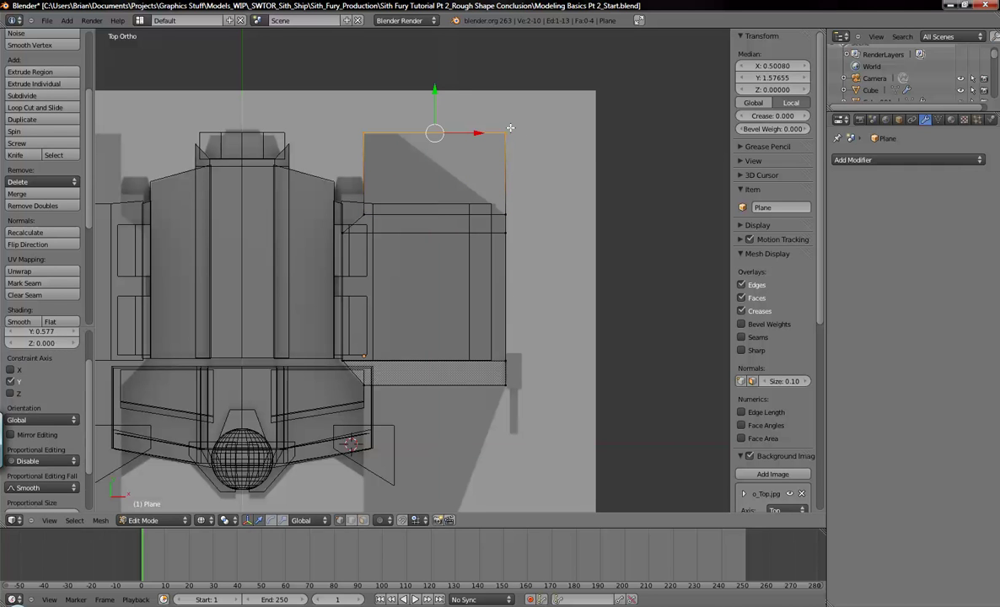
pyautogui.rightClick(515, 139)
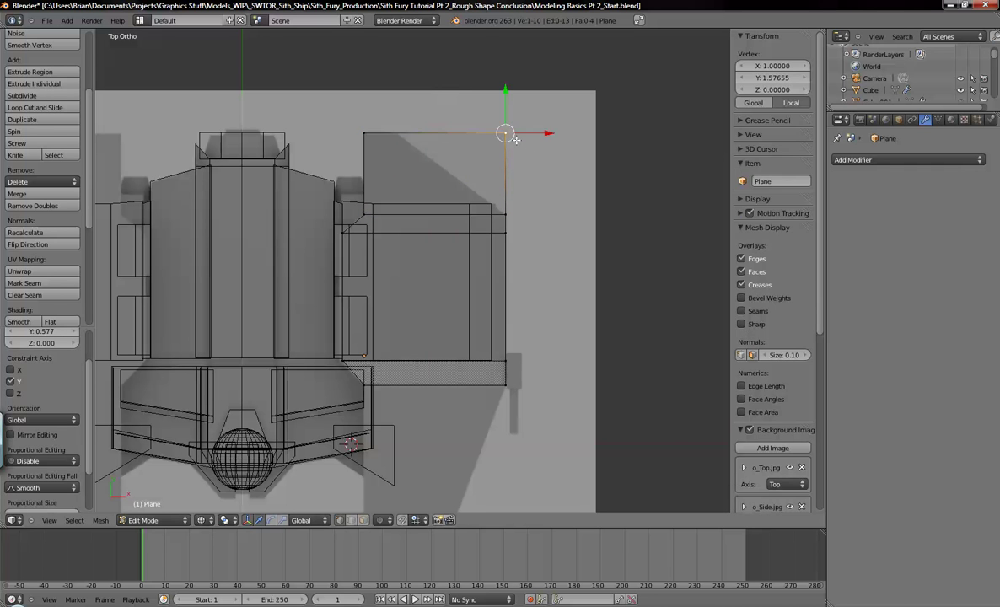
pyautogui.press('g')
pyautogui.press('x')
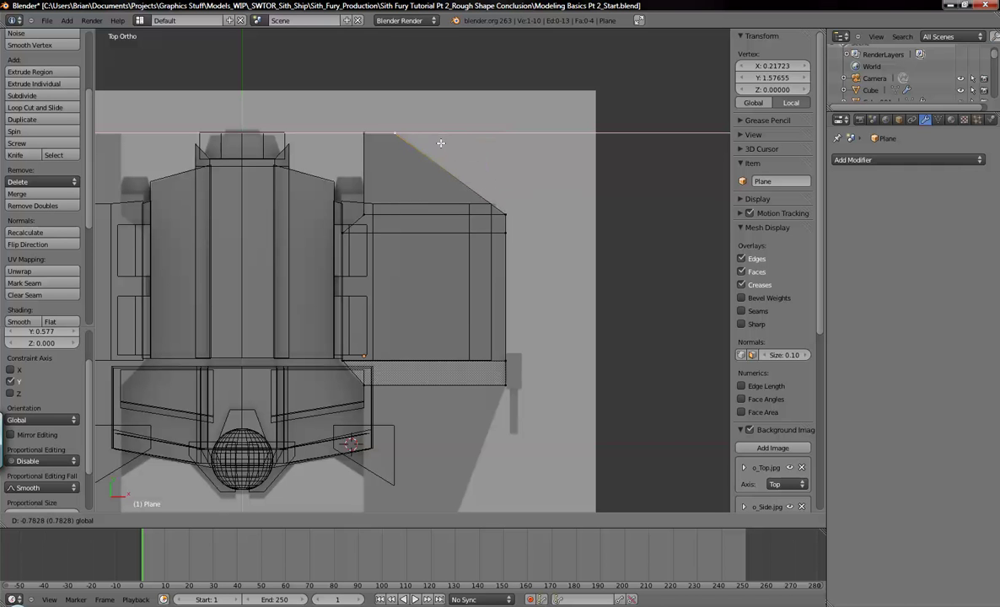
pyautogui.click(444, 142)
# - Deselect everything and box-select the two front vertices of the wing plane
pyautogui.keyDown('shift'); pyautogui.moveTo(524, 311); pyautogui.dragTo(522, 196, button='middle'); pyautogui.keyUp('shift')
pyautogui.press('a')
pyautogui.keyDown('shift'); pyautogui.moveTo(526, 334); pyautogui.dragTo(542, 245, button='middle'); pyautogui.keyUp('shift')
pyautogui.press('b')
pyautogui.moveTo(339, 173); pyautogui.dragTo(582, 223)
pyautogui.keyDown('shift'); pyautogui.moveTo(529, 271); pyautogui.dragTo(566, 208, button='middle'); pyautogui.keyUp('shift')
pyautogui.press('g')
pyautogui.press('y')
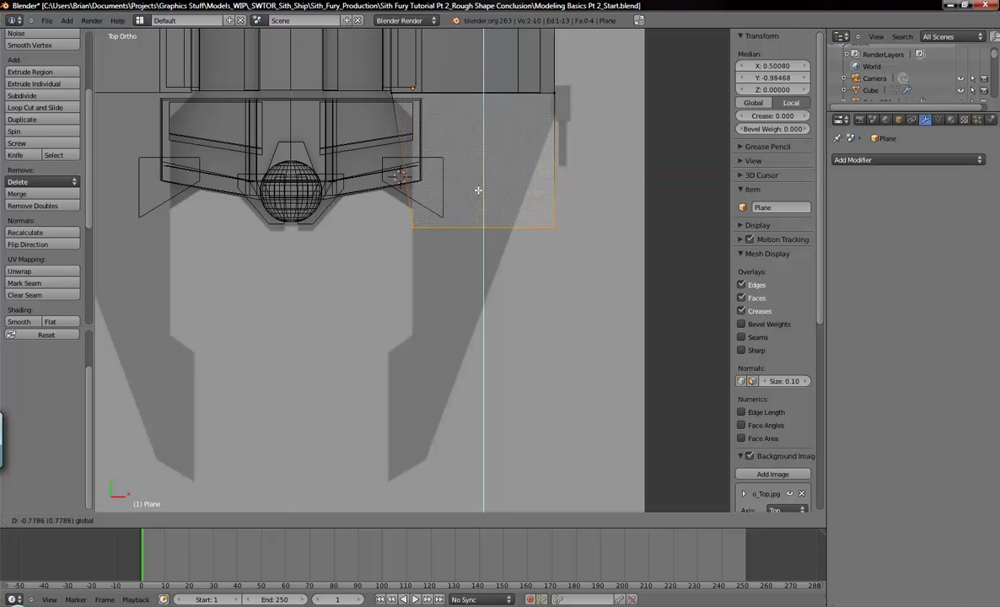
pyautogui.rightClick(506, 198)
# - Extrude the wing's front edge forward along Y to about -1.746, level with the start of the reference's inner notch
pyautogui.press('e')
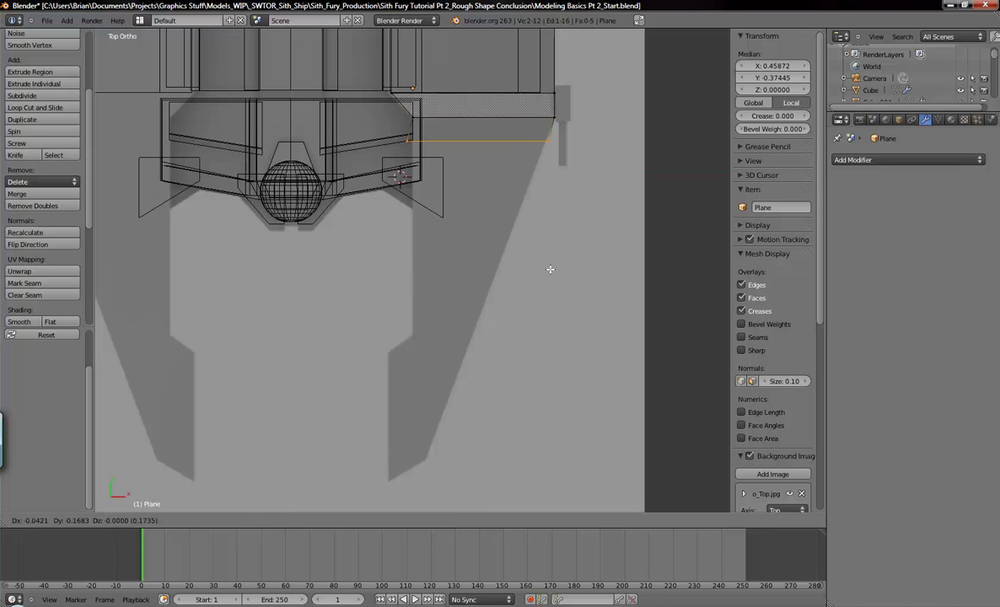
pyautogui.rightClick(559, 447)
pyautogui.moveTo(483, 87); pyautogui.dragTo(511, 291)
pyautogui.keyDown('shift'); pyautogui.scroll(-3, 531, 287); pyautogui.keyUp('shift')
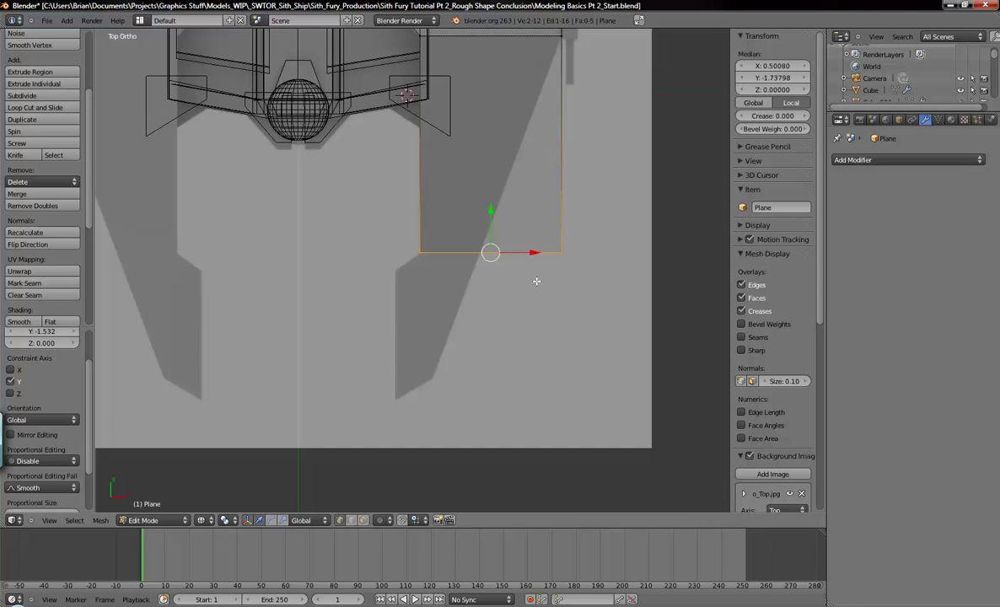
pyautogui.moveTo(491, 211); pyautogui.dragTo(512, 207)
pyautogui.keyDown('shift'); pyautogui.moveTo(557, 252); pyautogui.dragTo(532, 275, button='middle'); pyautogui.keyUp('shift')
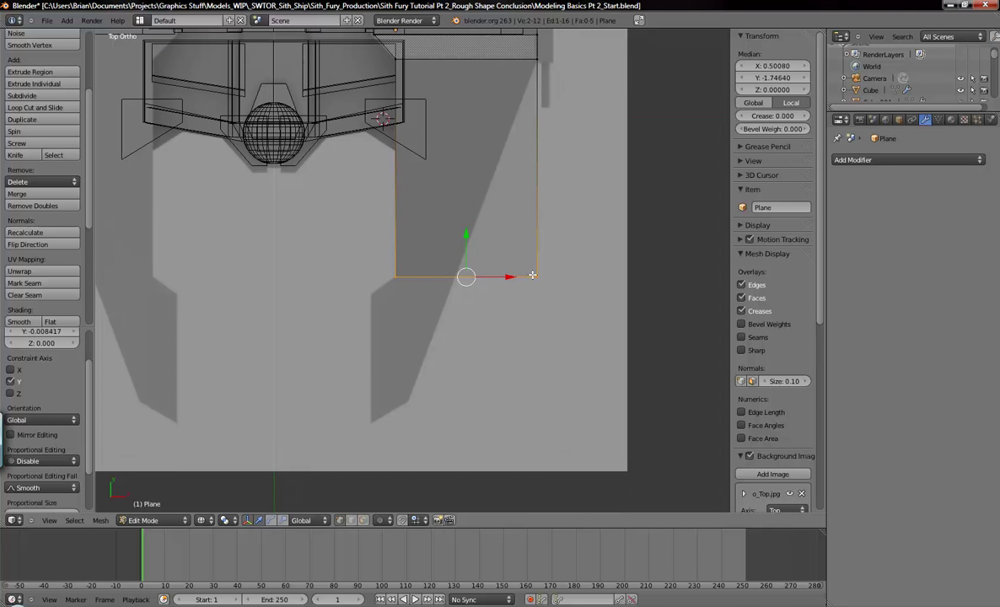
# - Move the outer vertex of the new front edge inward along X to about 0.423, onto the reference's slanted outline
pyautogui.press('a')
pyautogui.rightClick(534, 277)
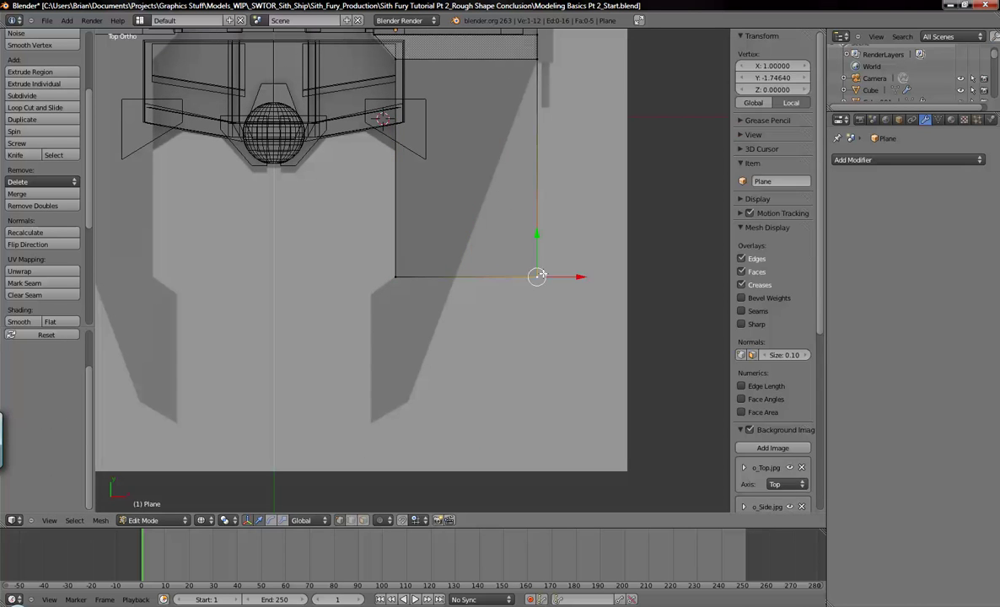
pyautogui.moveTo(576, 277); pyautogui.dragTo(509, 288)
# - Extrude the front edge to the inner notch corner and move its outer vertex to the wing tip at about X 0.10, Y -2.62
pyautogui.keyDown('shift'); pyautogui.moveTo(515, 314); pyautogui.dragTo(572, 259, button='middle'); pyautogui.keyUp('shift')
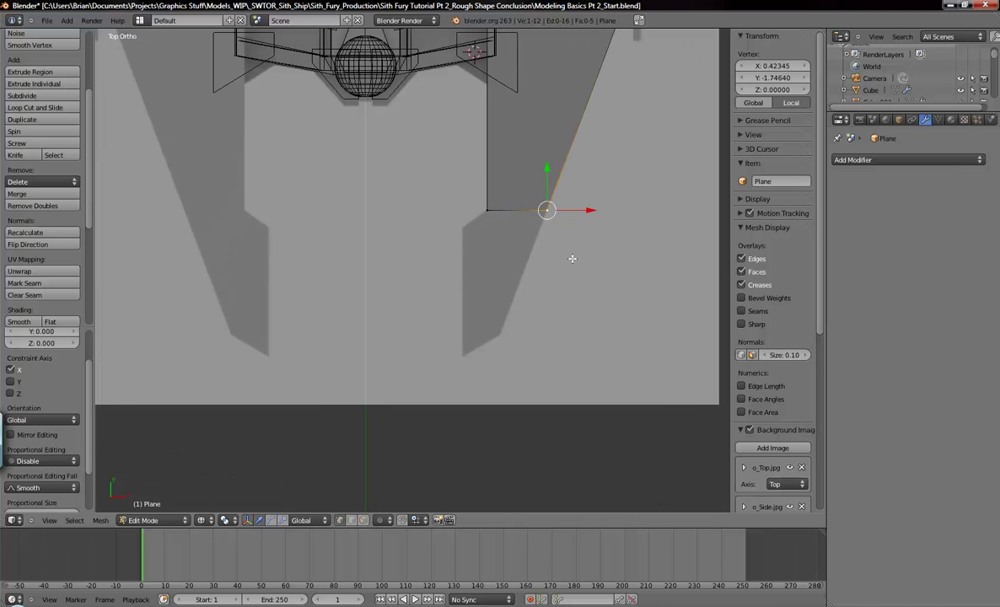
pyautogui.keyDown('shift'); pyautogui.rightClick(487, 210); pyautogui.keyUp('shift')
pyautogui.press('e')
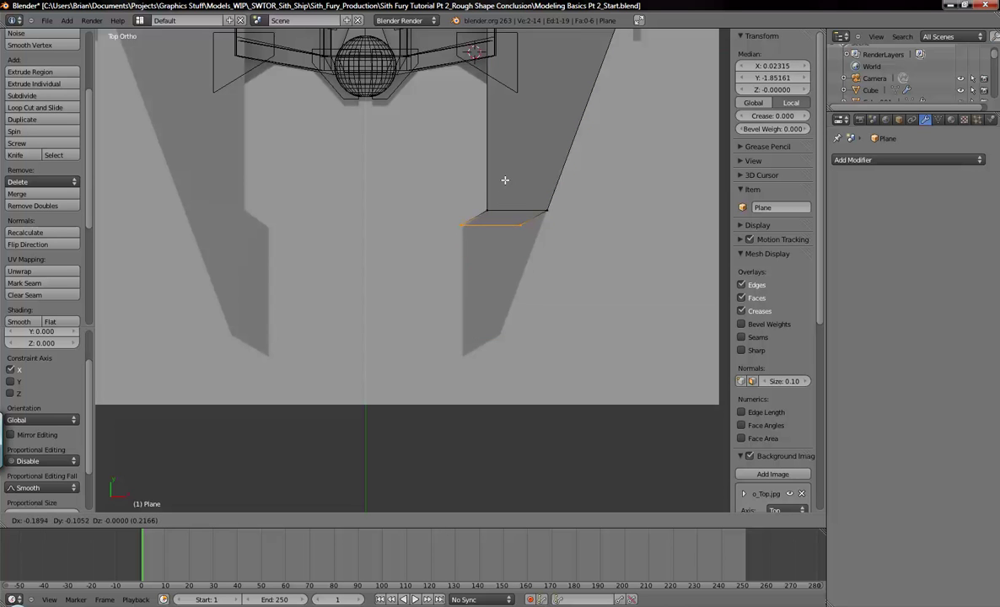
pyautogui.click(506, 182)
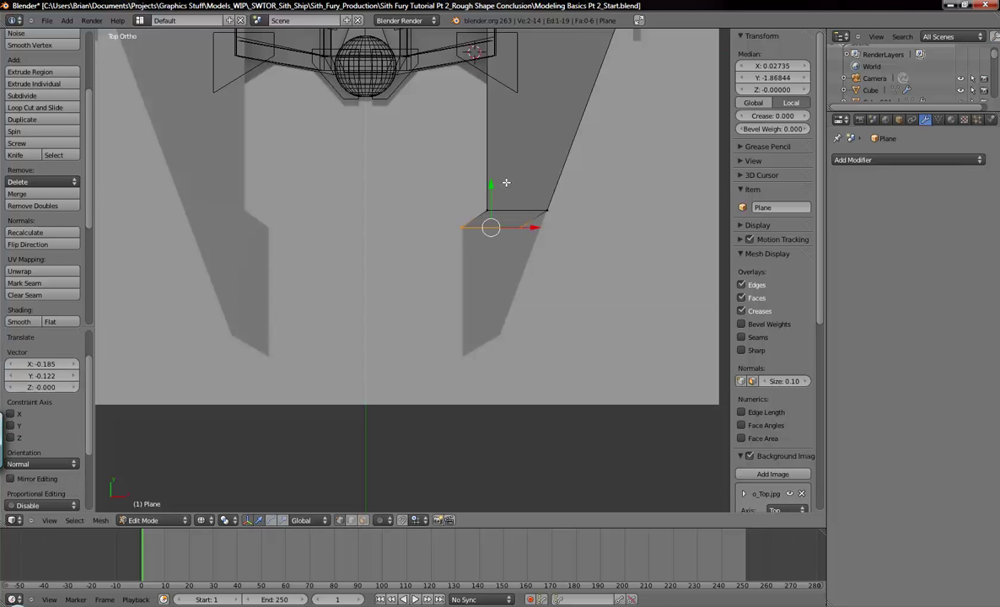
pyautogui.rightClick(519, 228)
pyautogui.press('g')
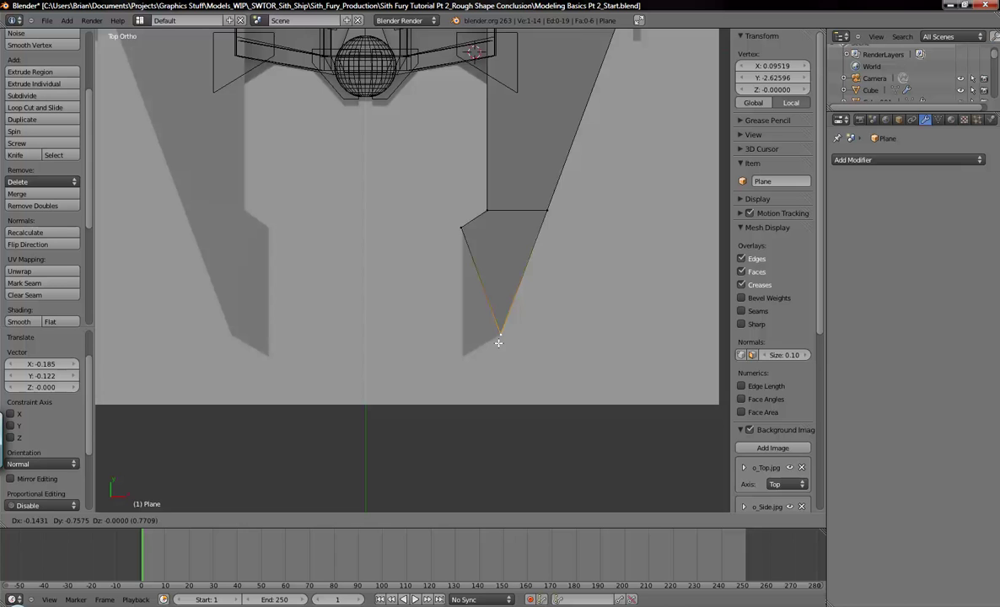
pyautogui.click(499, 342)
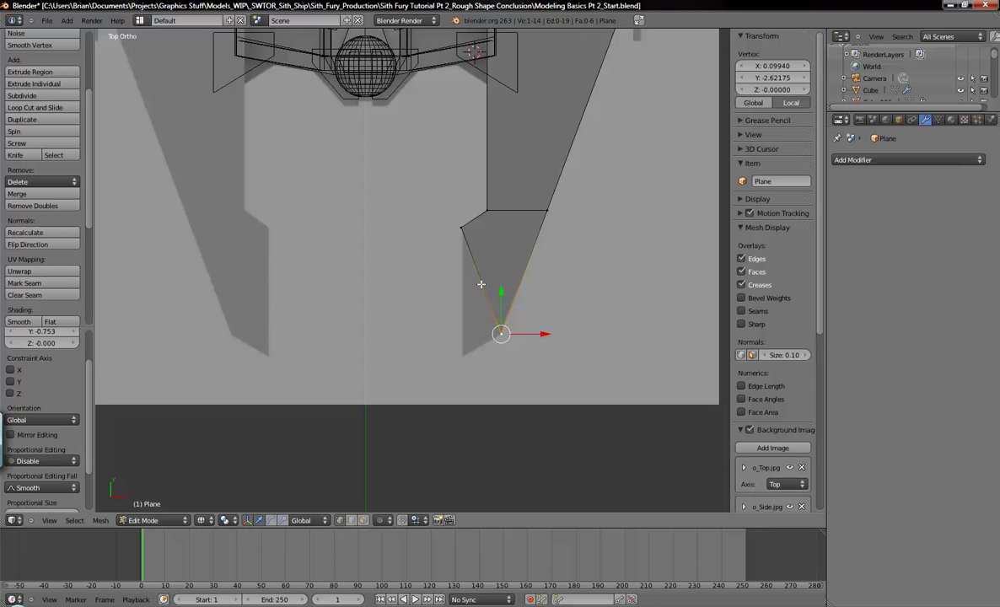
# - Subdivide the edge between the notch corner and outer tip, and move the new vertex to about X -0.177, Y -2.788
pyautogui.keyDown('shift'); pyautogui.rightClick(463, 232); pyautogui.keyUp('shift')
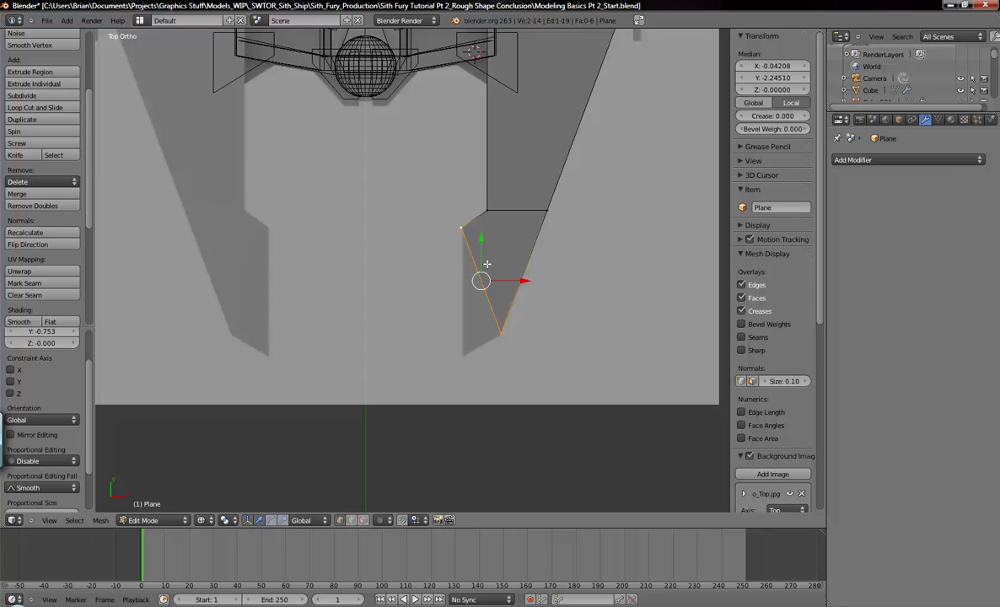
pyautogui.press('w')
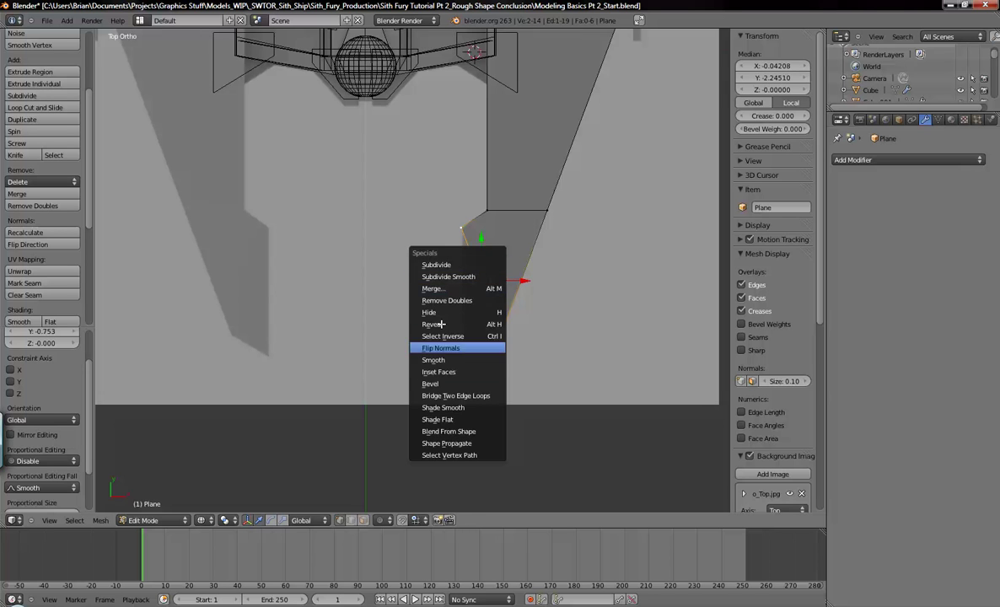
pyautogui.click(442, 266)
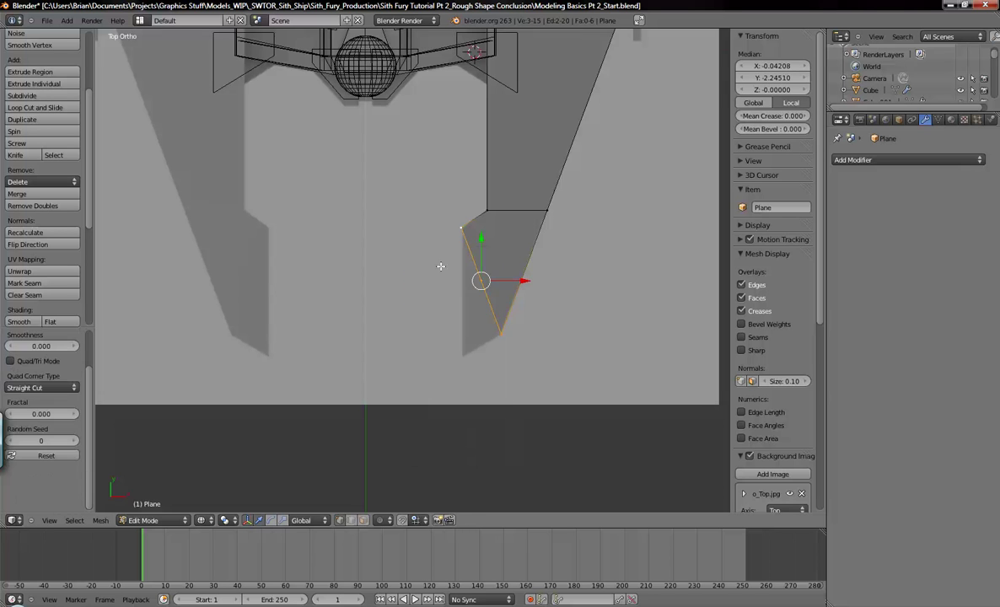
pyautogui.rightClick(480, 280)
pyautogui.press('g')
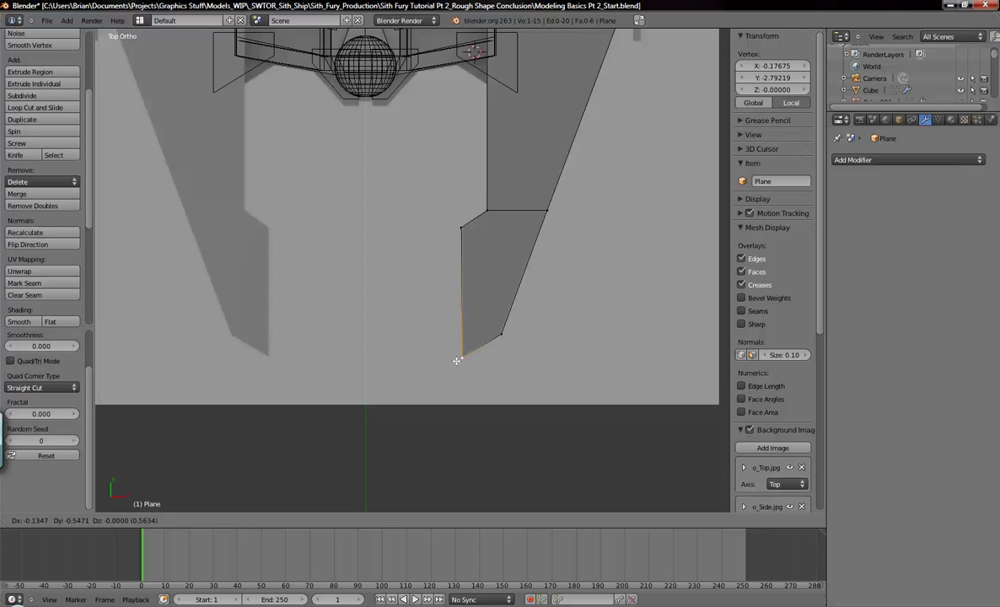
pyautogui.click(460, 358)
pyautogui.rightClick(466, 236)
pyautogui.rightClick(465, 359)
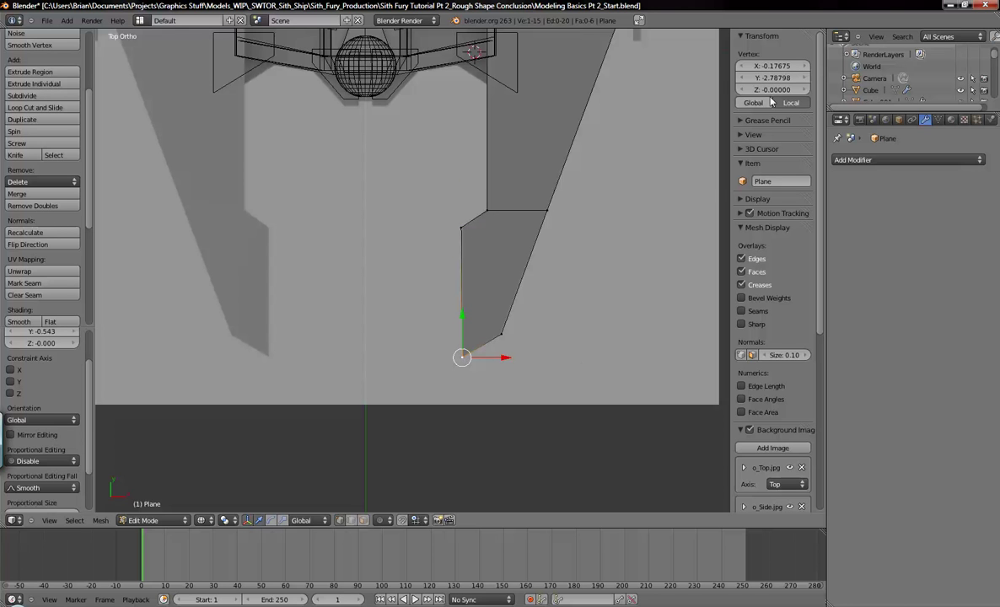
pyautogui.click(798, 66)
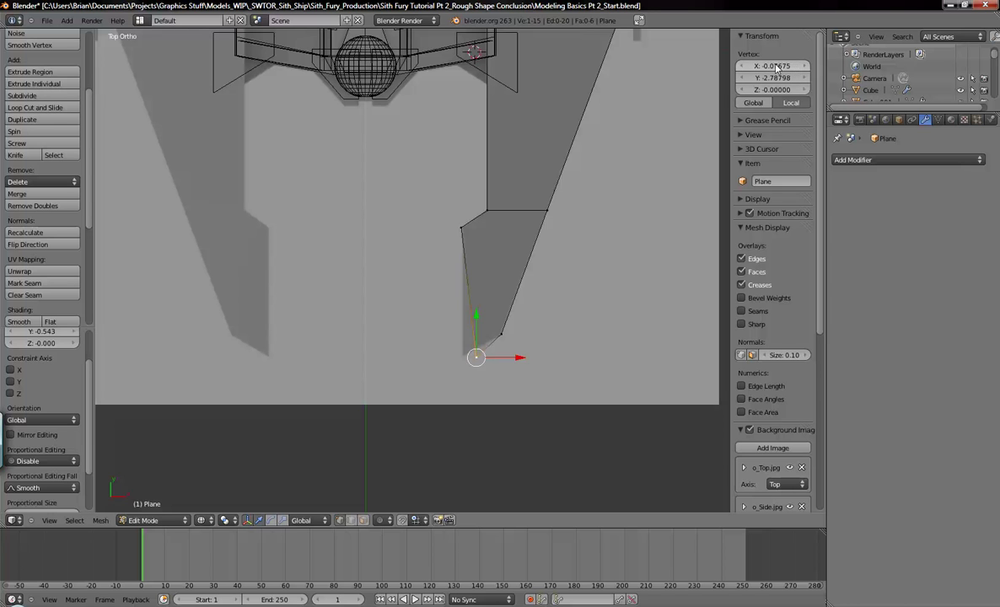
pyautogui.hotkey('ctrl', 'z')
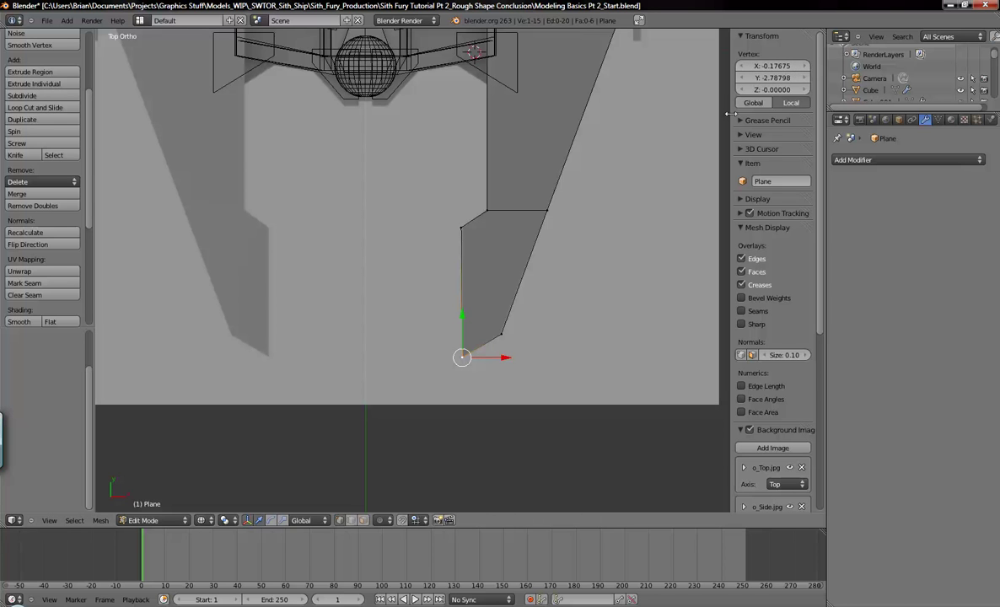
pyautogui.click(770, 67)
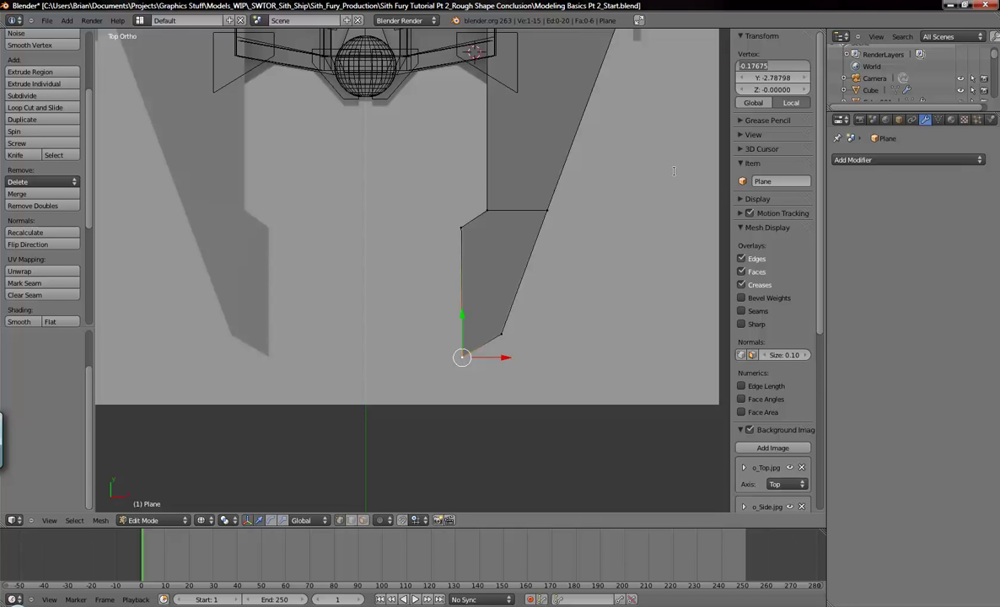
pyautogui.press('Escape')
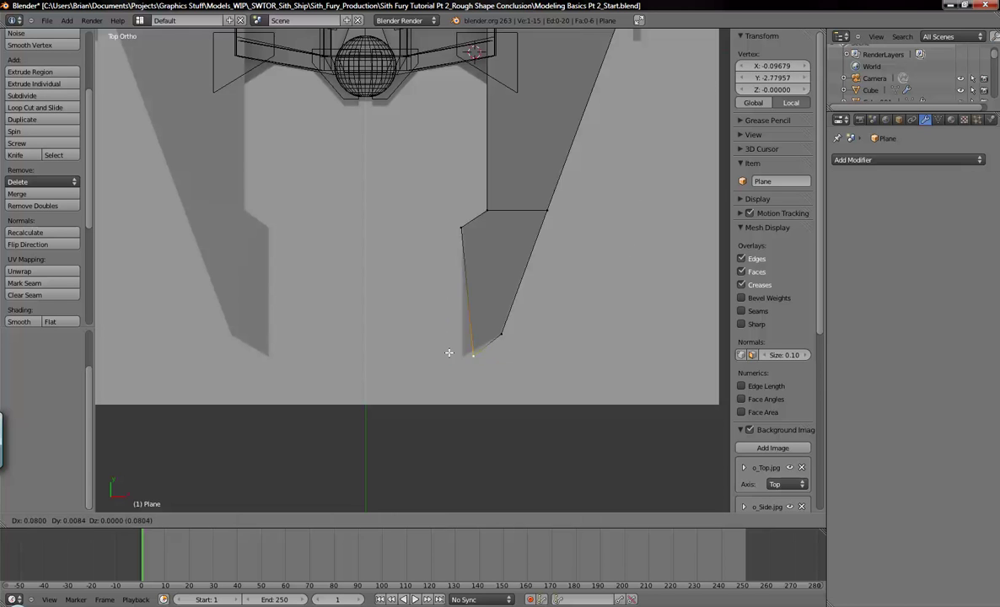
# - Copy the inner tip vertex's X value, -0.17675, to the notch corner vertex and deselect everything
pyautogui.click(768, 65)
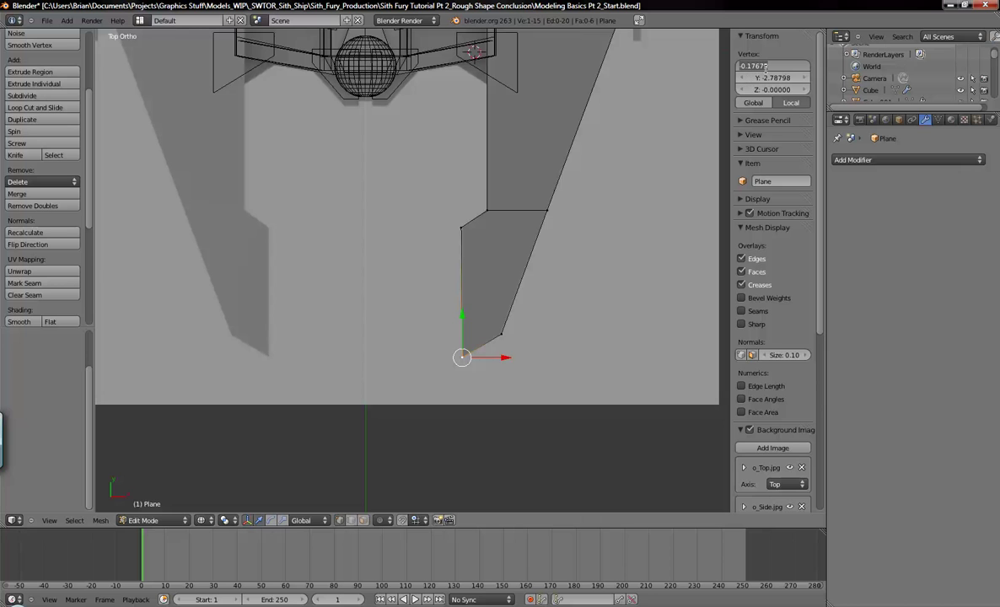
pyautogui.rightClick(463, 229)
pyautogui.click(770, 65)
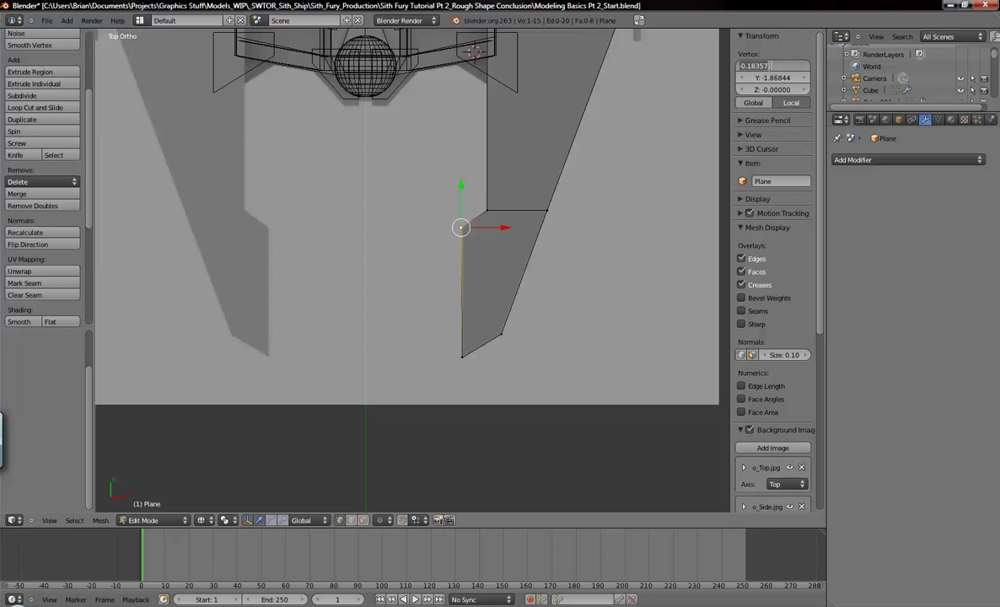
pyautogui.write('-0.17675')
pyautogui.press('Return')
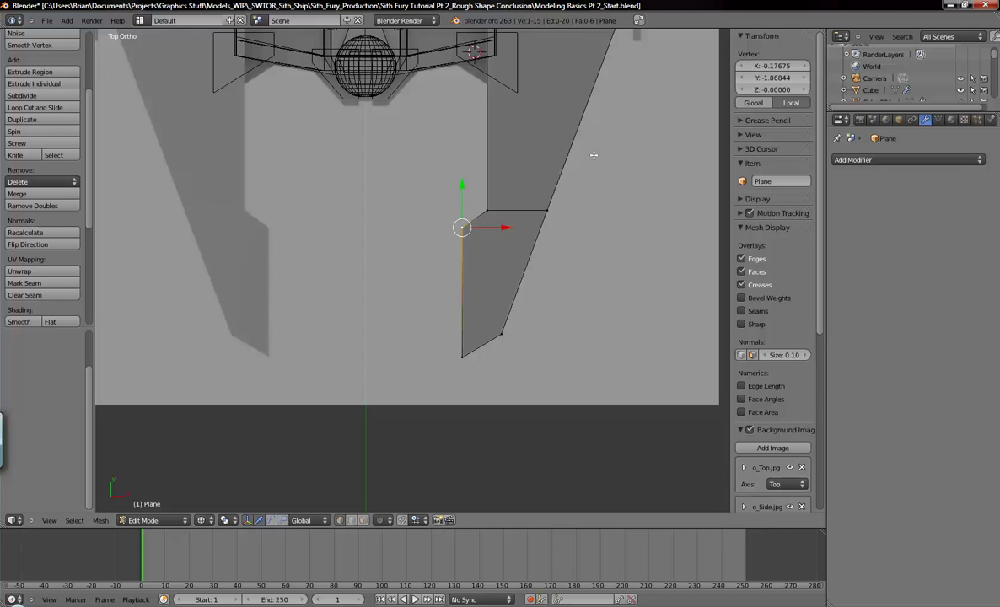
pyautogui.press('a')
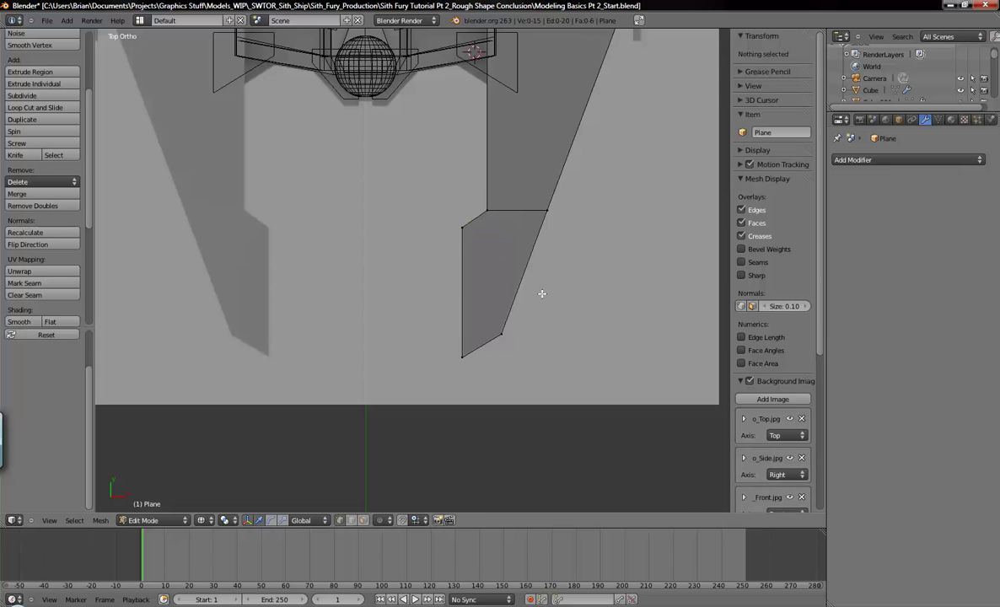
# - Orbit around the wing outline and compare it with the RoughoutFront render in Windows Photo Gallery, then return to Blender
pyautogui.keyDown('shift'); pyautogui.moveTo(543, 286); pyautogui.dragTo(521, 353, button='middle'); pyautogui.keyUp('shift')
pyautogui.scroll(-1, 522, 341)
pyautogui.scroll(1, 526, 341)
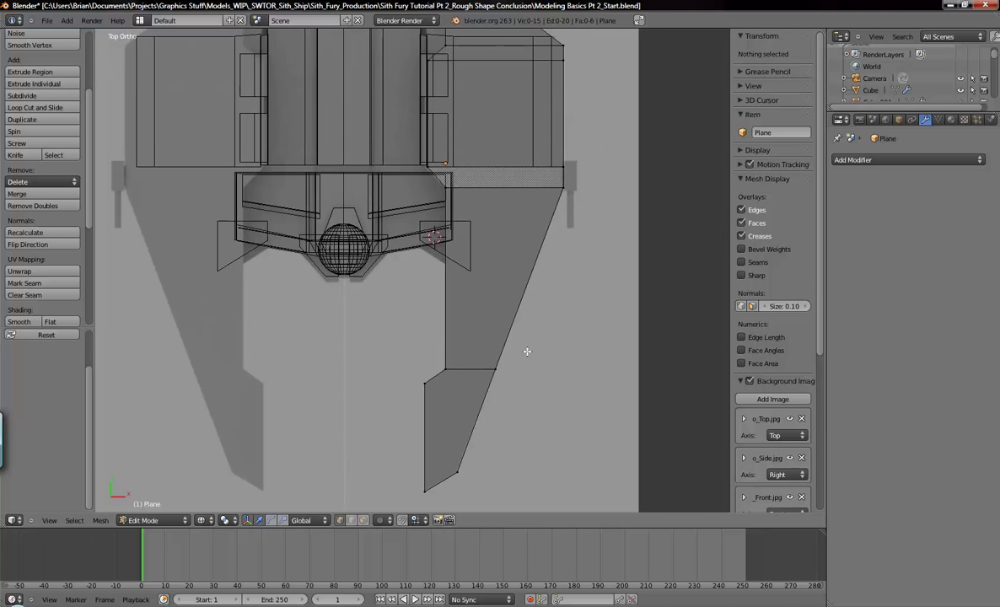
pyautogui.scroll(-1, 485, 325)
pyautogui.moveTo(496, 321); pyautogui.dragTo(366, 379, button='middle')
pyautogui.click(190, 604)
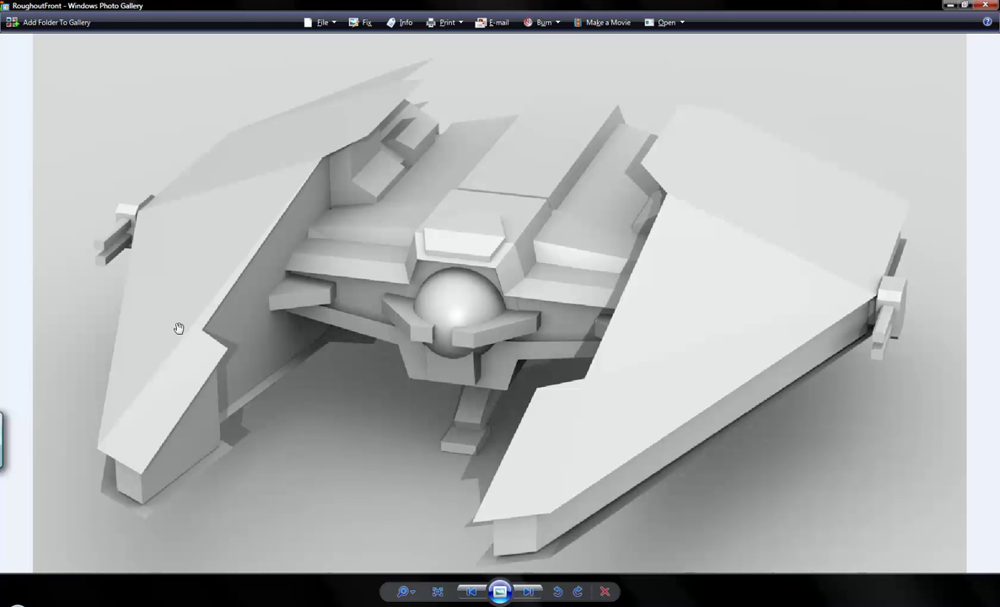
pyautogui.moveTo(571, 416); pyautogui.dragTo(172, 292)
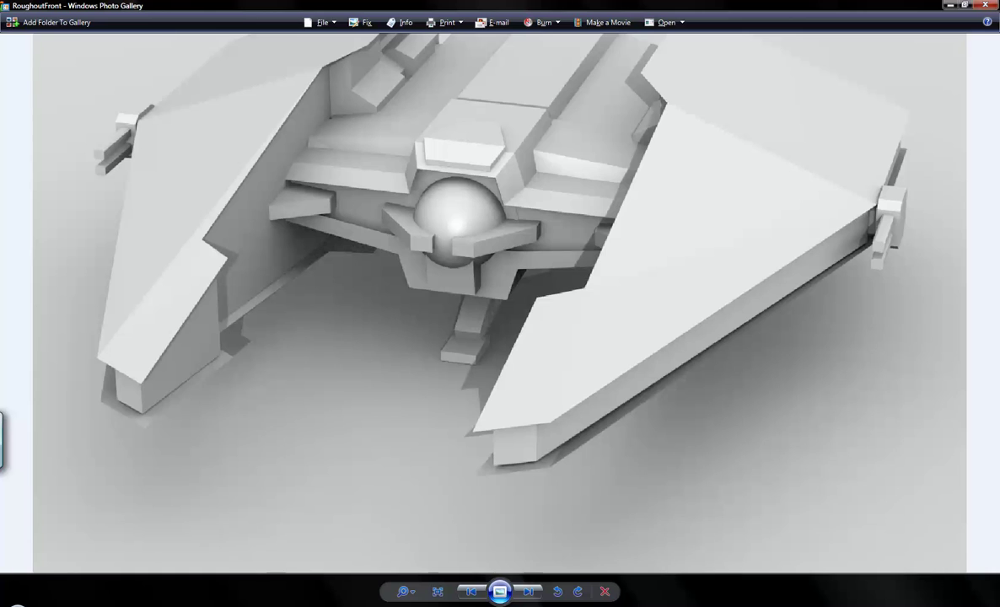
pyautogui.hotkey('alt', 'Tab')
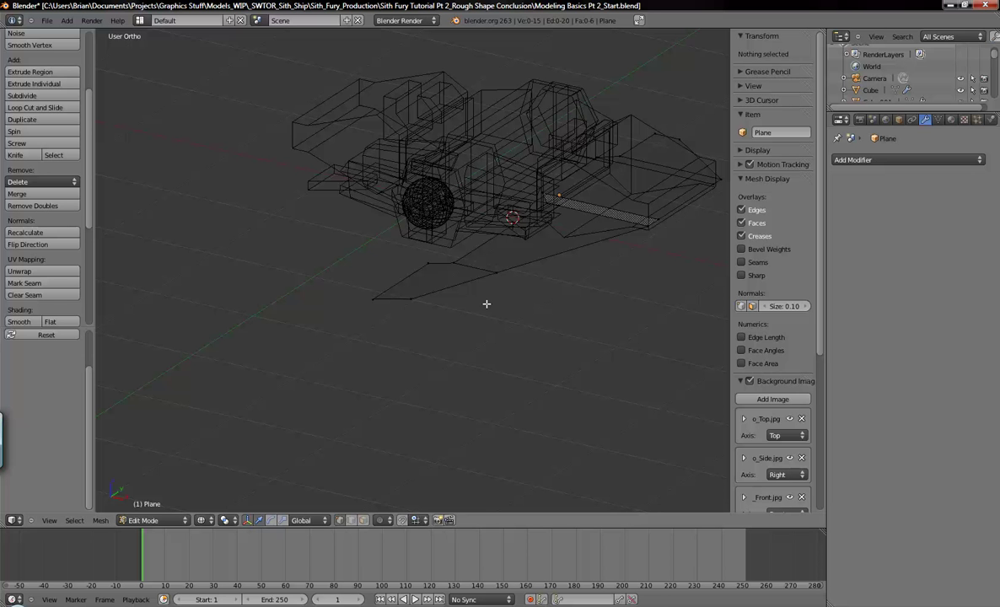
# - Return to the top view and examine the wing's front section against the reference image
pyautogui.press('KP_7')
pyautogui.scroll(2, 490, 343)
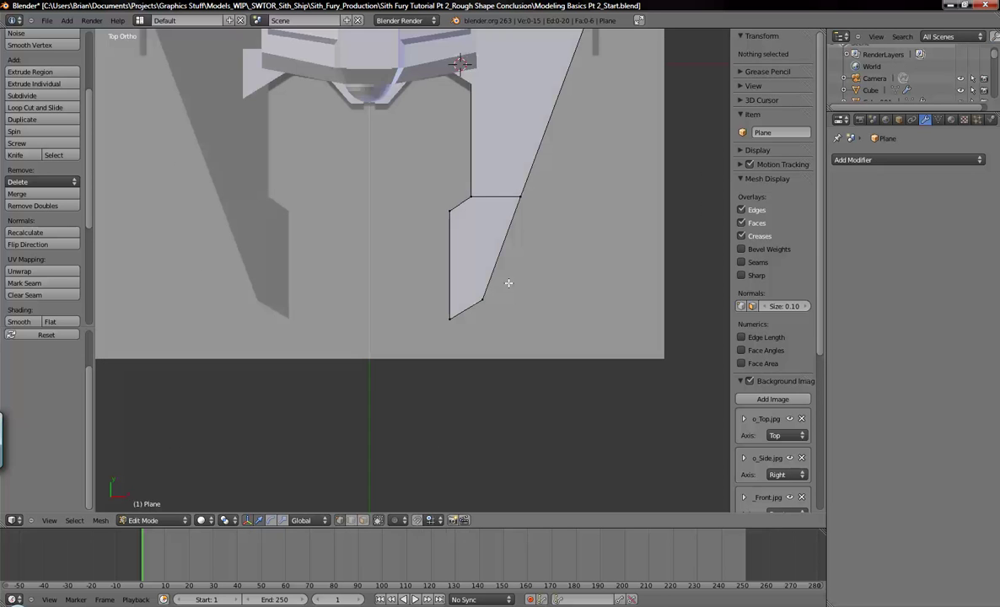
pyautogui.scroll(-2, 503, 264)
pyautogui.keyDown('shift'); pyautogui.moveTo(560, 299); pyautogui.dragTo(549, 275, button='middle'); pyautogui.keyUp('shift')
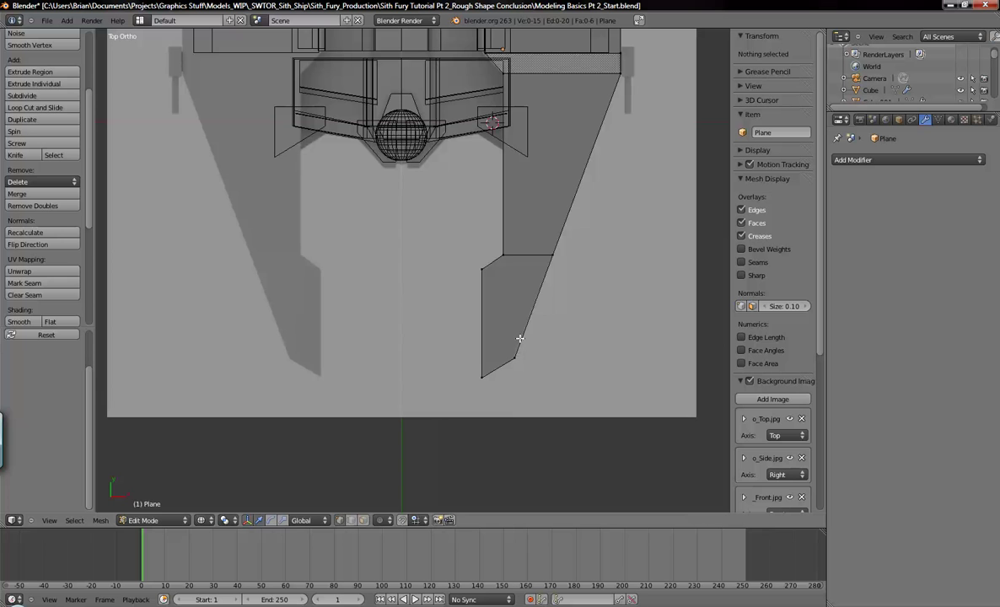
pyautogui.keyDown('shift'); pyautogui.moveTo(551, 258); pyautogui.dragTo(565, 263, button='middle'); pyautogui.keyUp('shift')
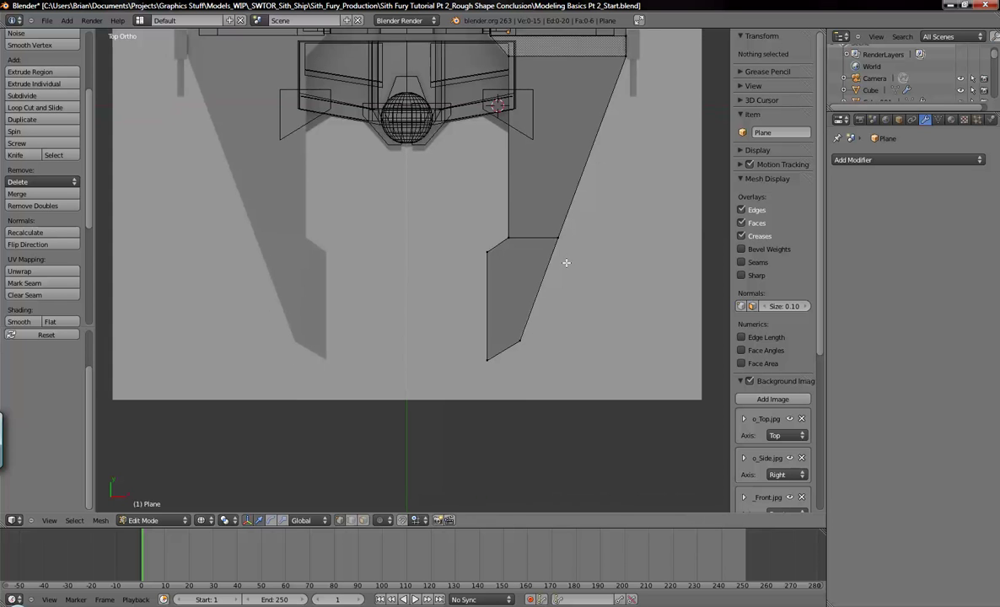
pyautogui.scroll(1, 542, 287)
pyautogui.rightClick(502, 228)
pyautogui.press('g')
pyautogui.press('Escape')
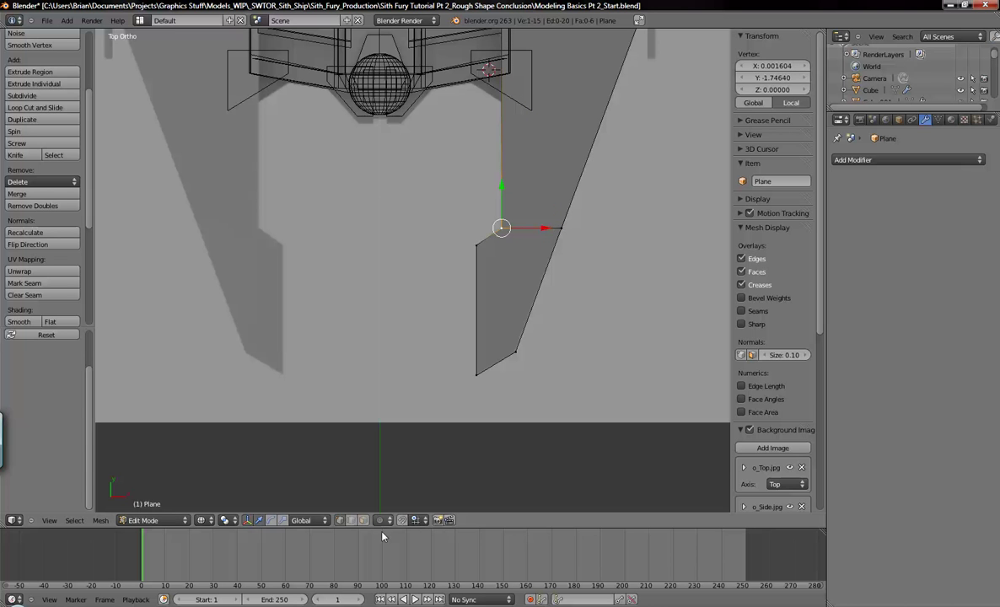
pyautogui.press('a')
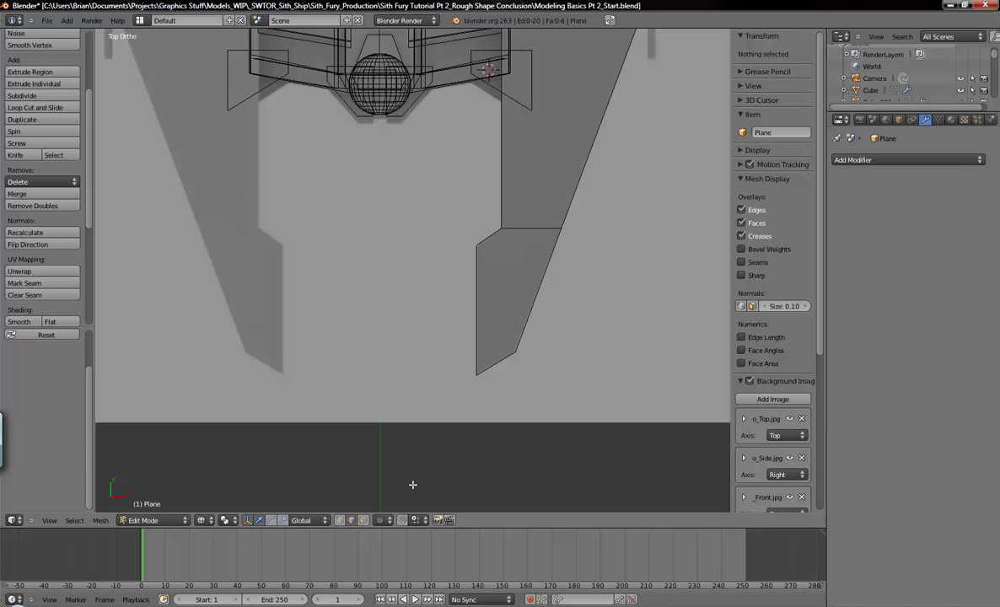
# - Delete the horizontal edge that crosses the wing's front section at the notch
pyautogui.rightClick(541, 234)
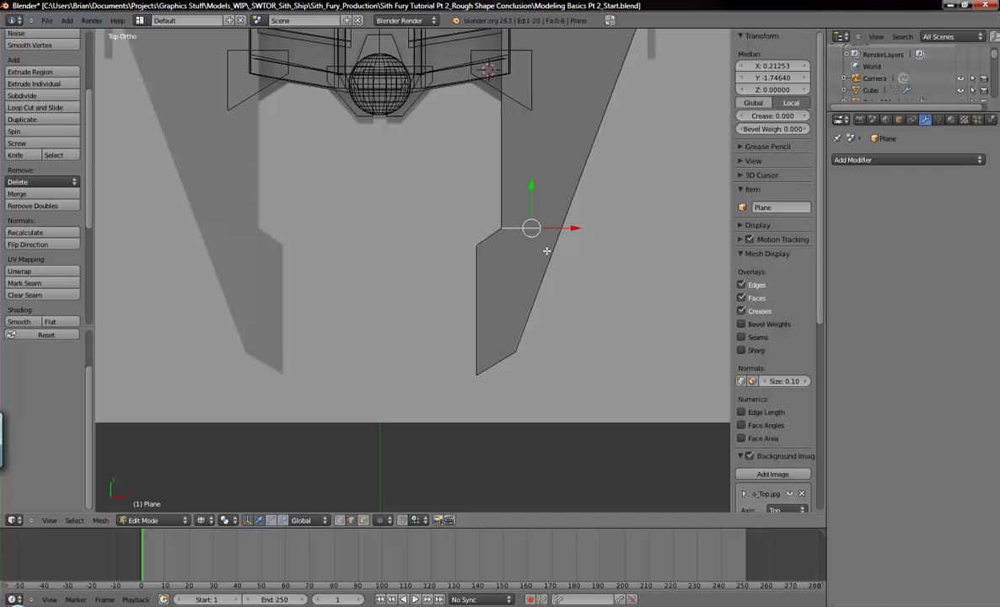
pyautogui.keyDown('shift'); pyautogui.moveTo(547, 252); pyautogui.dragTo(514, 195, button='middle'); pyautogui.keyUp('shift')
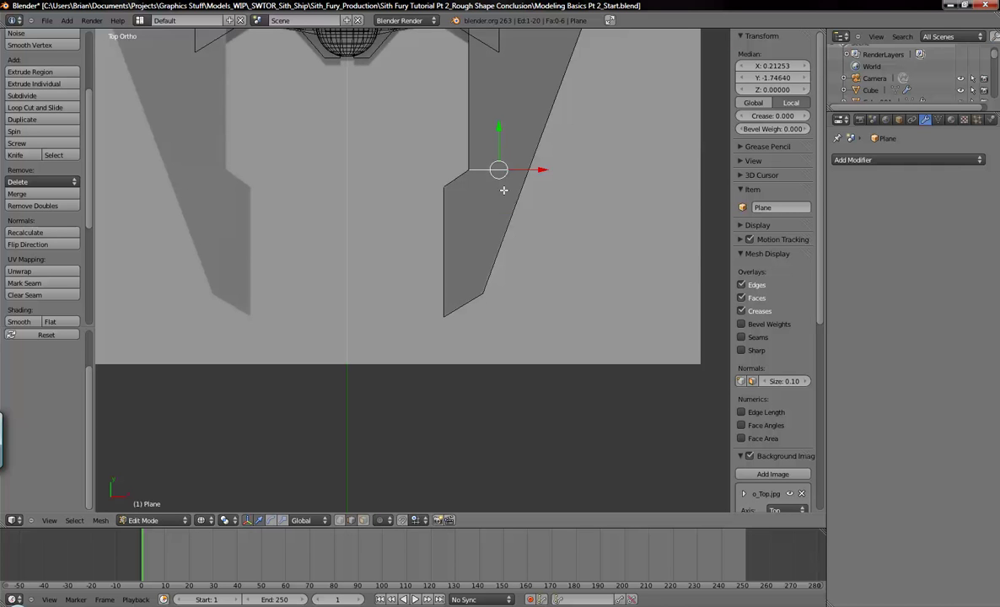
pyautogui.press('x')
pyautogui.press('Return')
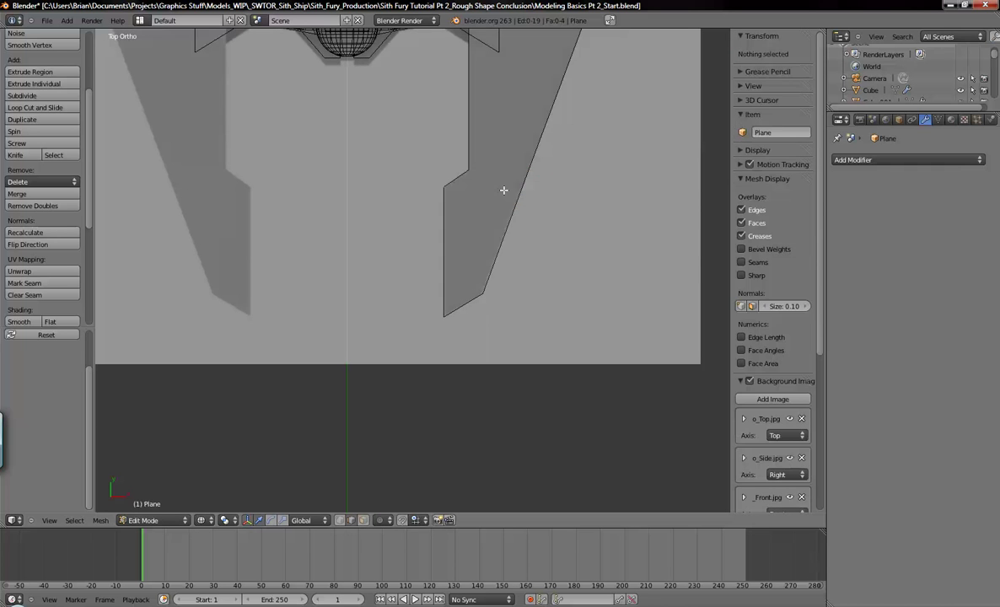
pyautogui.moveTo(536, 248); pyautogui.dragTo(520, 163, button='middle')
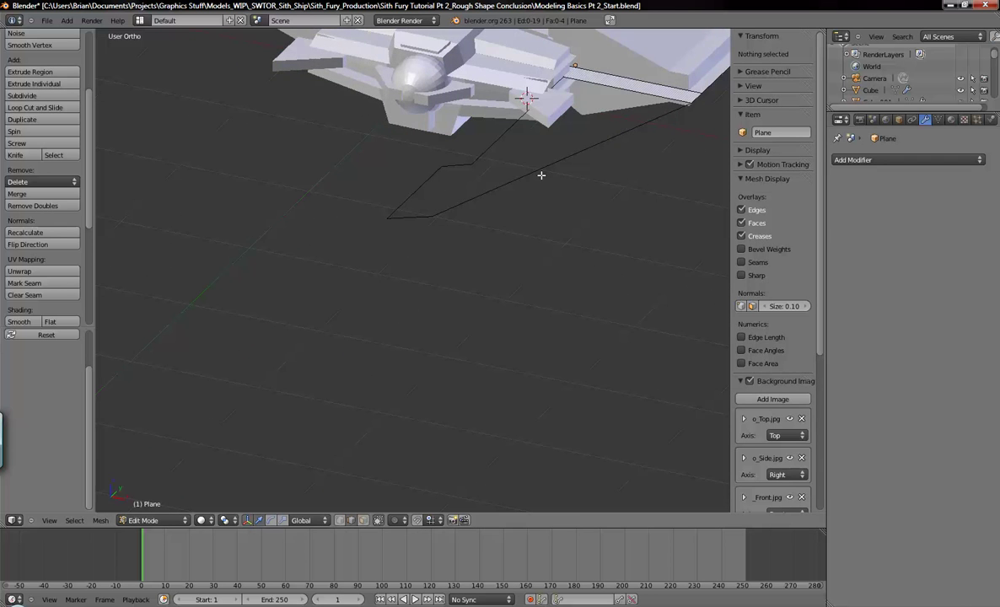
pyautogui.press('KP_7')
pyautogui.scroll(-3, 518, 207)
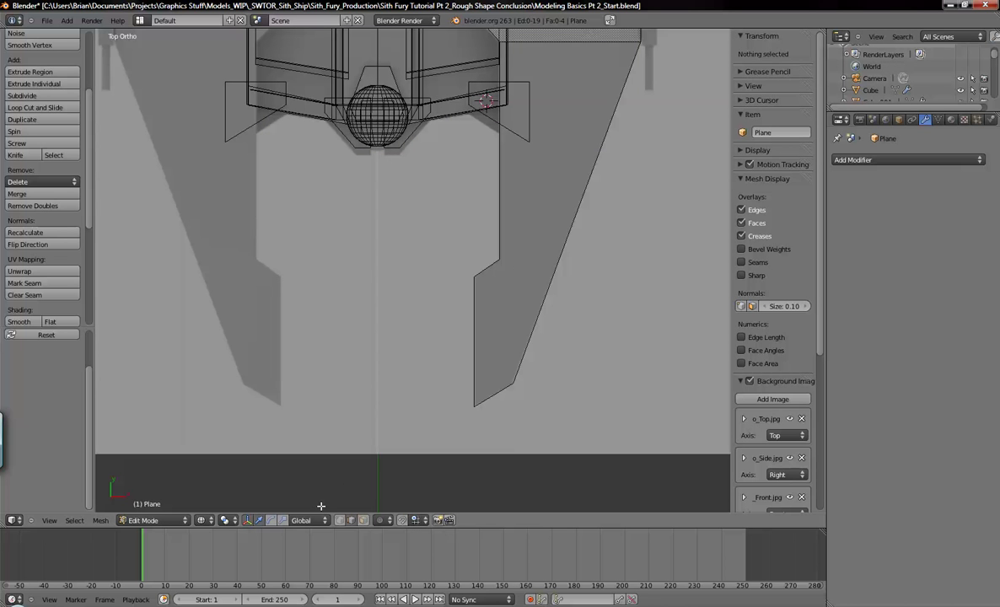
# - Connect the upper notch vertex to the outer tip vertex with a new edge
pyautogui.rightClick(499, 260)
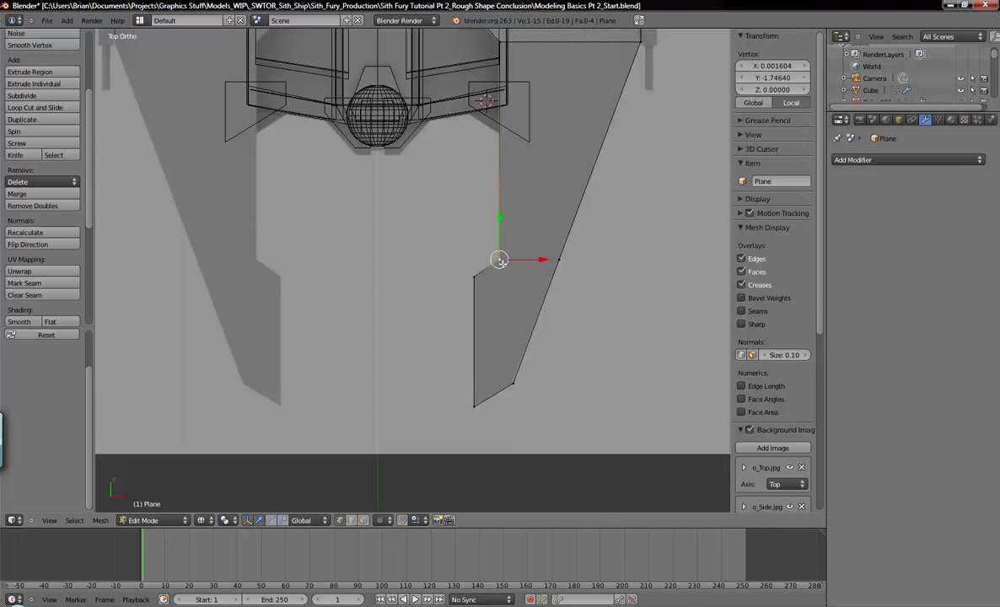
pyautogui.keyDown('shift'); pyautogui.rightClick(514, 389); pyautogui.keyUp('shift')
pyautogui.keyDown('shift'); pyautogui.moveTo(575, 363); pyautogui.dragTo(509, 385, button='middle'); pyautogui.keyUp('shift')
pyautogui.keyDown('shift'); pyautogui.moveTo(586, 265); pyautogui.dragTo(575, 320, button='middle'); pyautogui.keyUp('shift')
pyautogui.keyDown('shift'); pyautogui.moveTo(559, 348); pyautogui.dragTo(558, 319, button='middle'); pyautogui.keyUp('shift')
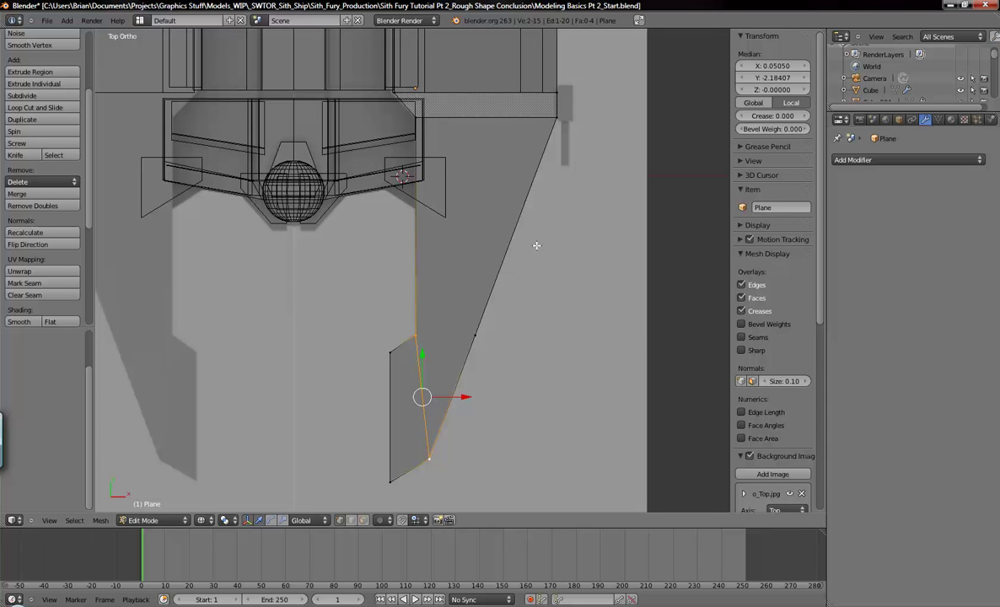
# - Delete the extra vertex on the wing's outer slanted edge, level with the notch
pyautogui.rightClick(476, 336)
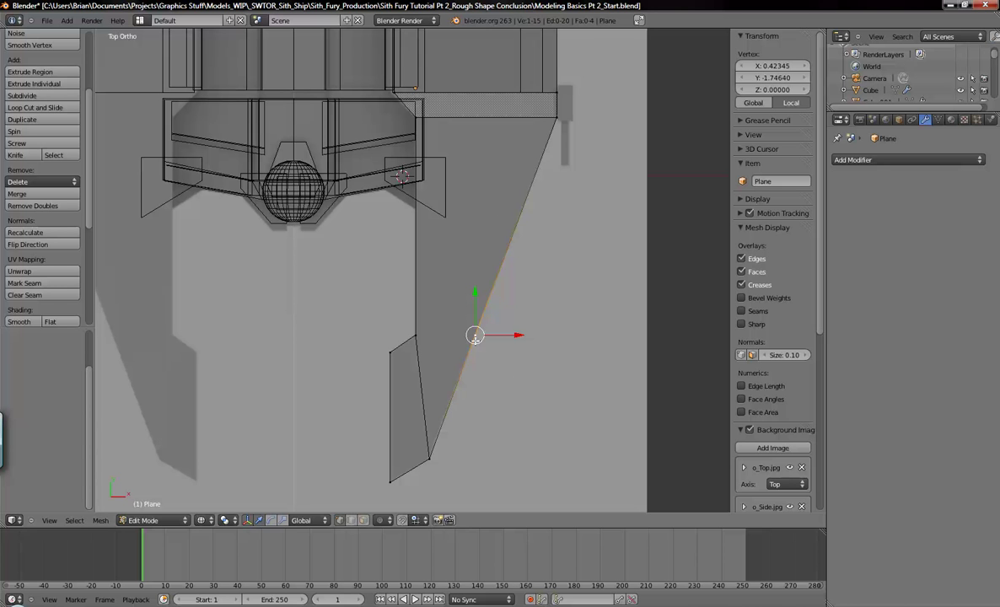
pyautogui.press('g')
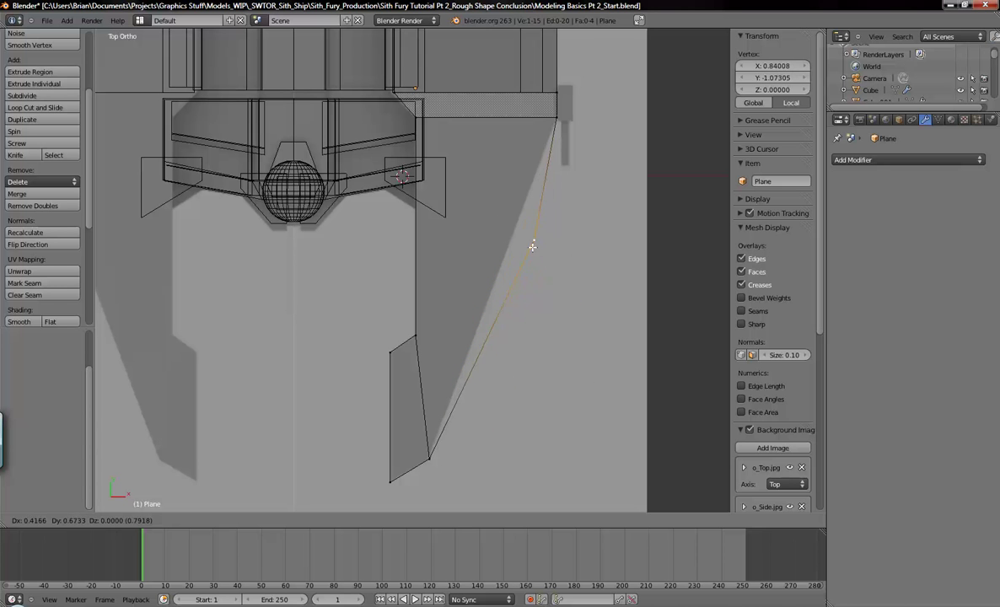
pyautogui.click(477, 339)
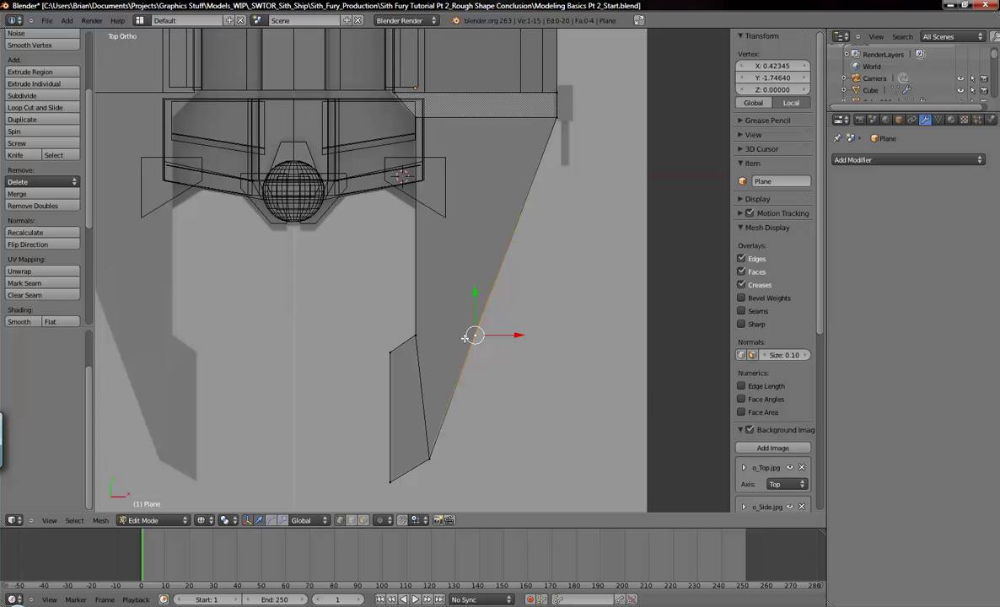
pyautogui.press('x')
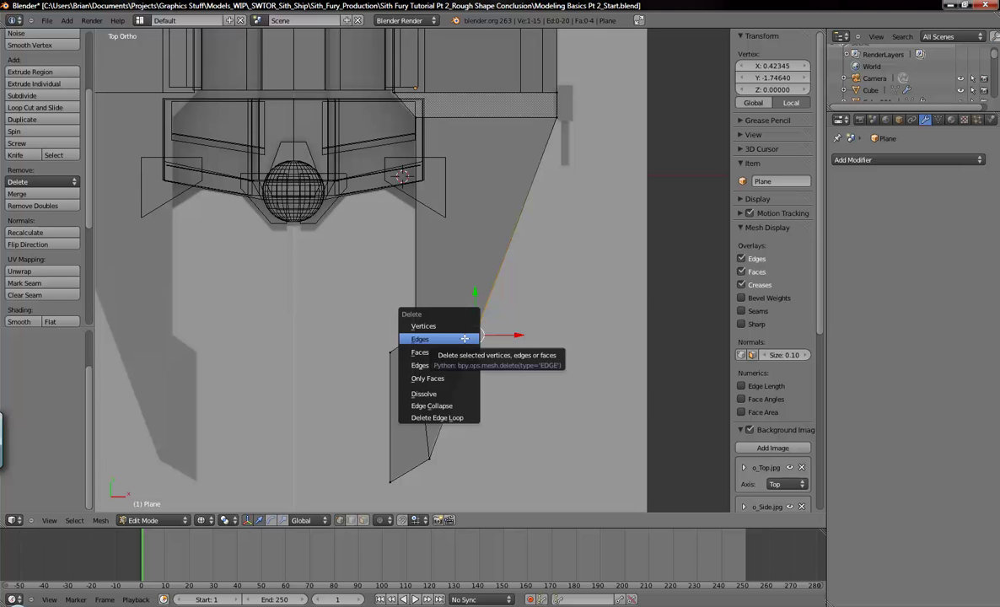
pyautogui.click(463, 327)
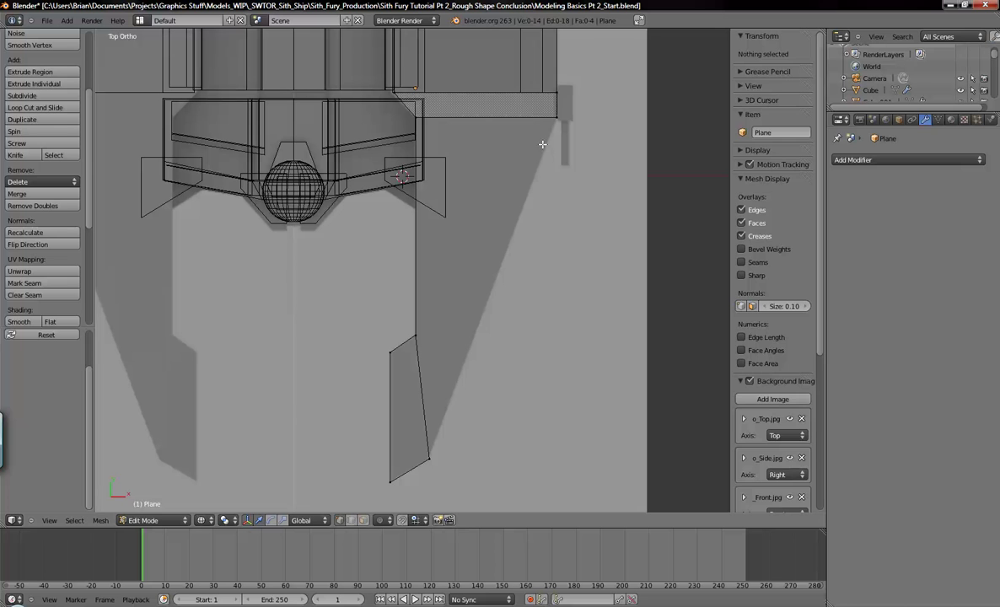
# - Fill a four-sided face between the wing's outer corner, outer tip, upper notch vertex and inner corner, and deselect everything in shaded view
pyautogui.rightClick(557, 117)
pyautogui.keyDown('shift'); pyautogui.rightClick(432, 457); pyautogui.keyUp('shift')
pyautogui.keyDown('shift'); pyautogui.rightClick(415, 338); pyautogui.keyUp('shift')
pyautogui.keyDown('shift'); pyautogui.rightClick(417, 128); pyautogui.keyUp('shift')
pyautogui.press('f')
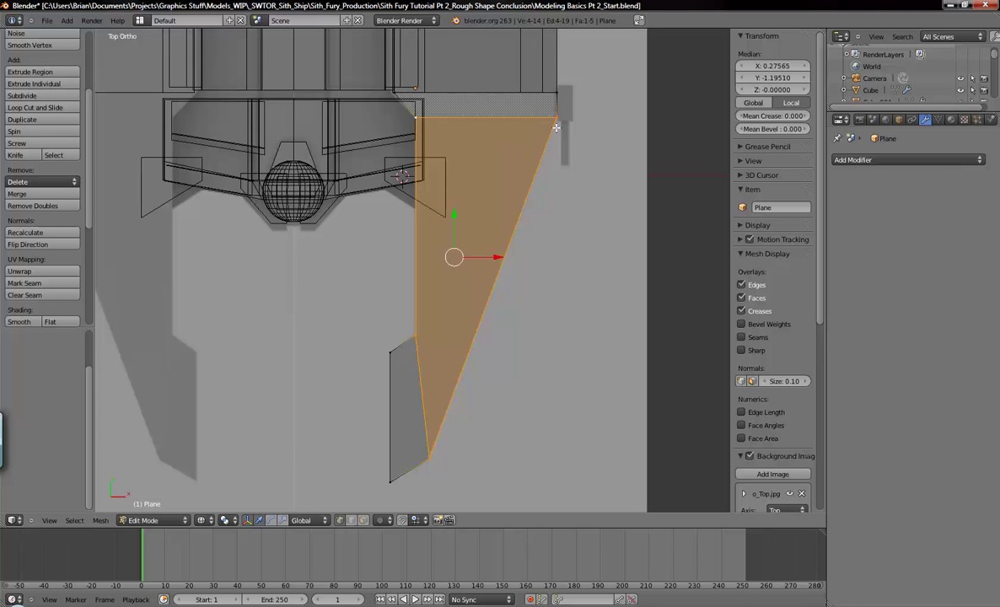
pyautogui.moveTo(552, 116); pyautogui.dragTo(473, 143, button='right')
pyautogui.rightClick(516, 173)
pyautogui.moveTo(559, 295)
pyautogui.keyDown('shift'); pyautogui.mouseDown(button='middle')
pyautogui.moveTo(535, 368)
pyautogui.moveTo(482, 328)
pyautogui.mouseUp(button='middle'); pyautogui.keyUp('shift')
pyautogui.press('a')
pyautogui.press('z')
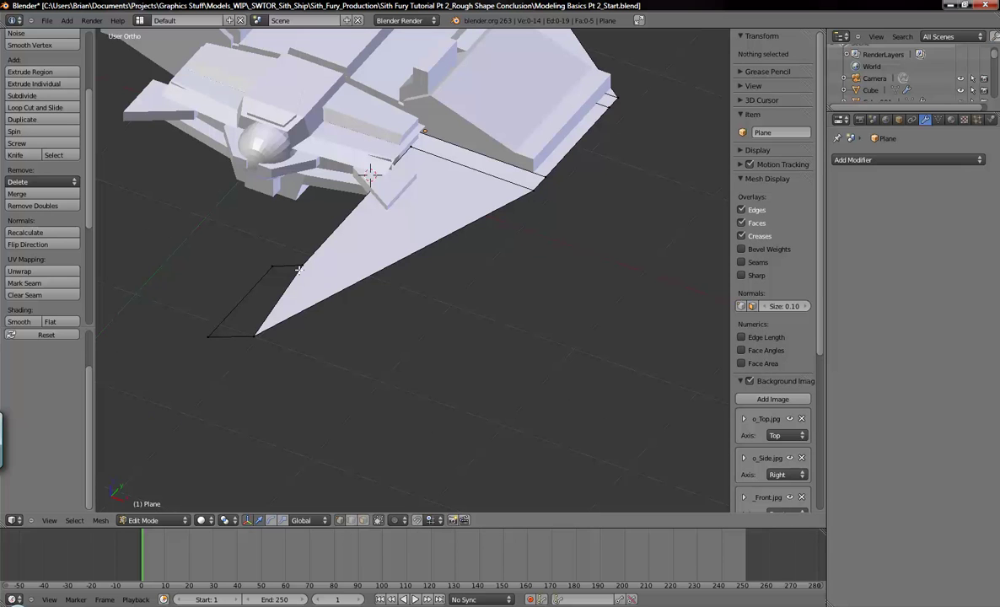
# - Subdivide the slanted outer edge between the wing's outer corner and the outer tip
pyautogui.hotkey('ctrl', 'z')
pyautogui.press('g')
pyautogui.rightClick(392, 284)
pyautogui.press('g')
pyautogui.rightClick(508, 253)
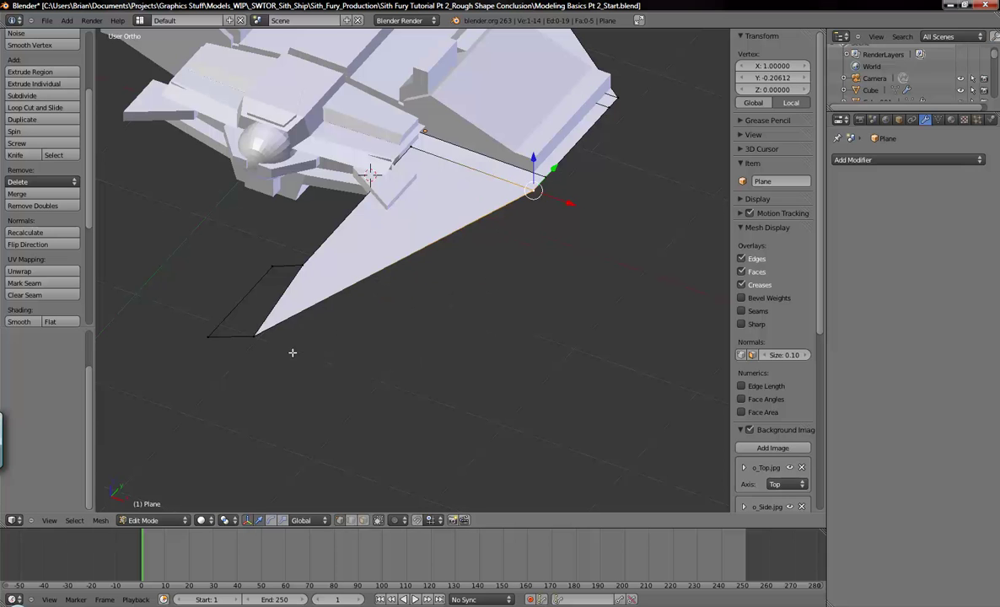
pyautogui.keyDown('shift'); pyautogui.rightClick(255, 335); pyautogui.keyUp('shift')
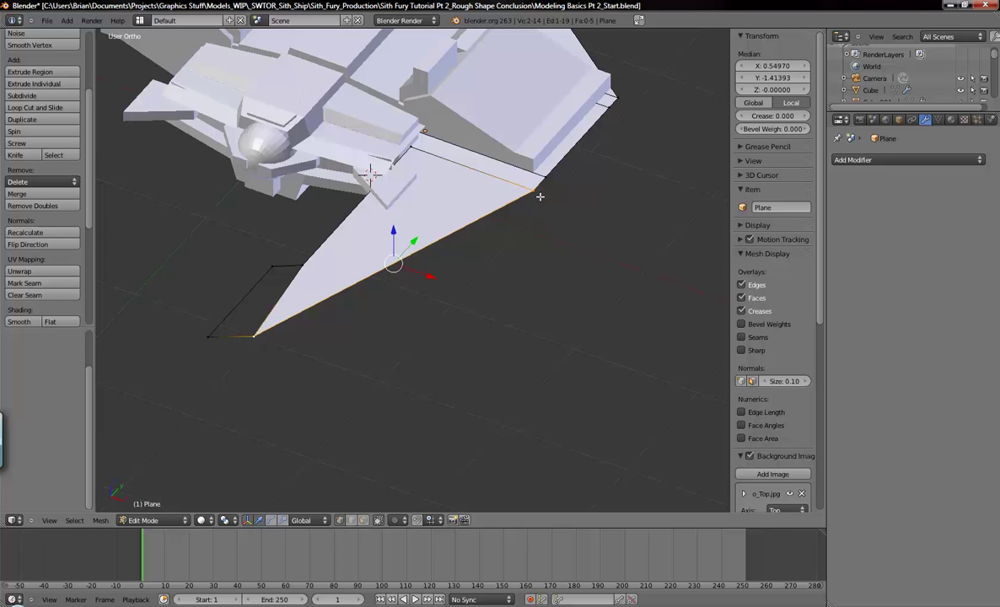
pyautogui.press('w')
pyautogui.click(461, 216)
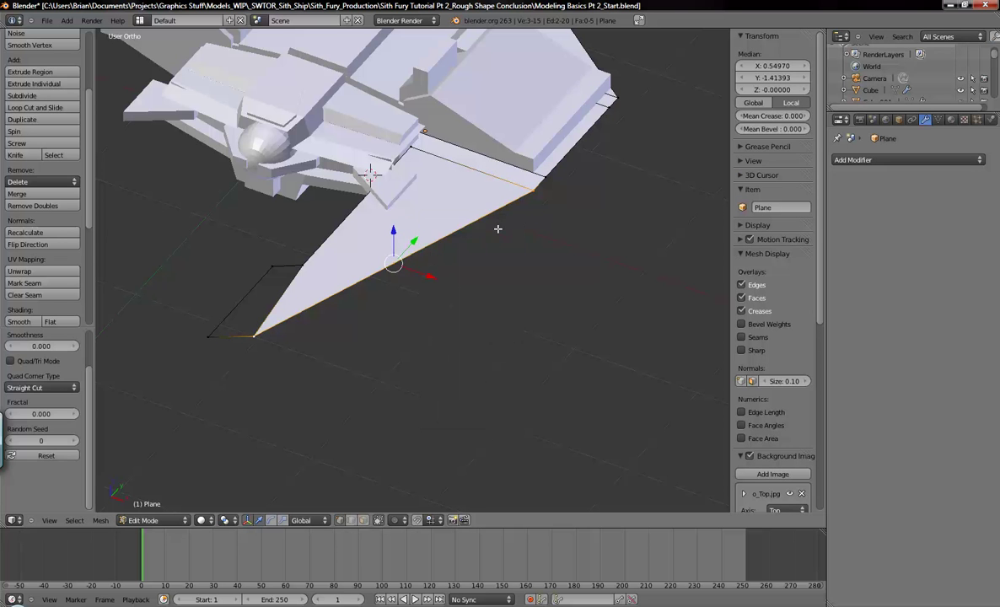
# - In wireframe, try to connect the new midpoint of the outer edge to the wing's inner corner with an edge
pyautogui.rightClick(420, 259)
pyautogui.moveTo(369, 248); pyautogui.dragTo(380, 255, button='middle')
pyautogui.press('z')
pyautogui.keyDown('ctrl'); pyautogui.click(388, 141); pyautogui.keyUp('ctrl')
pyautogui.keyDown('shift'); pyautogui.rightClick(393, 263); pyautogui.keyUp('shift')
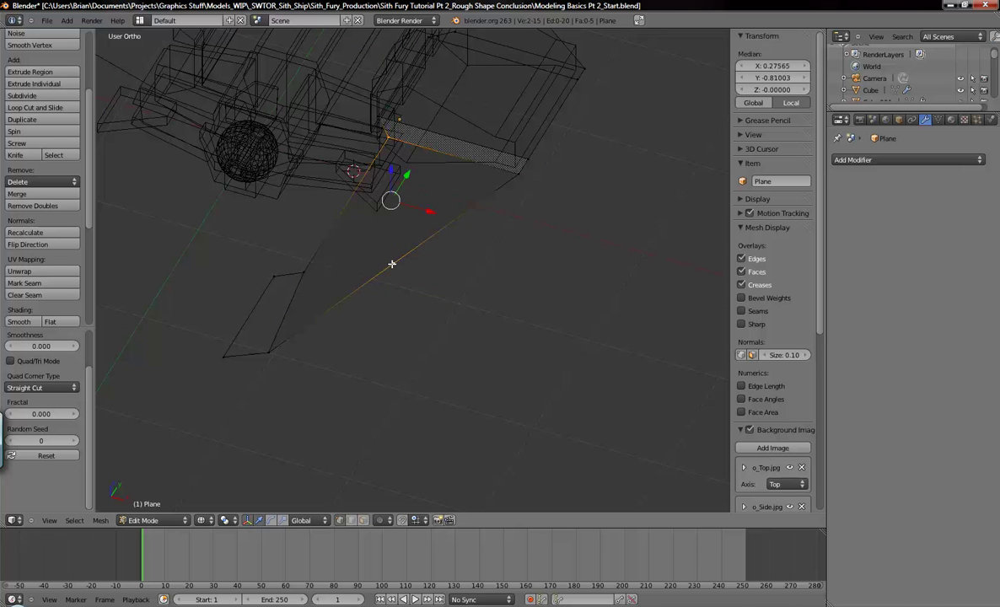
pyautogui.press('x')
pyautogui.click(451, 292)
pyautogui.moveTo(451, 292); pyautogui.dragTo(420, 285, button='middle')
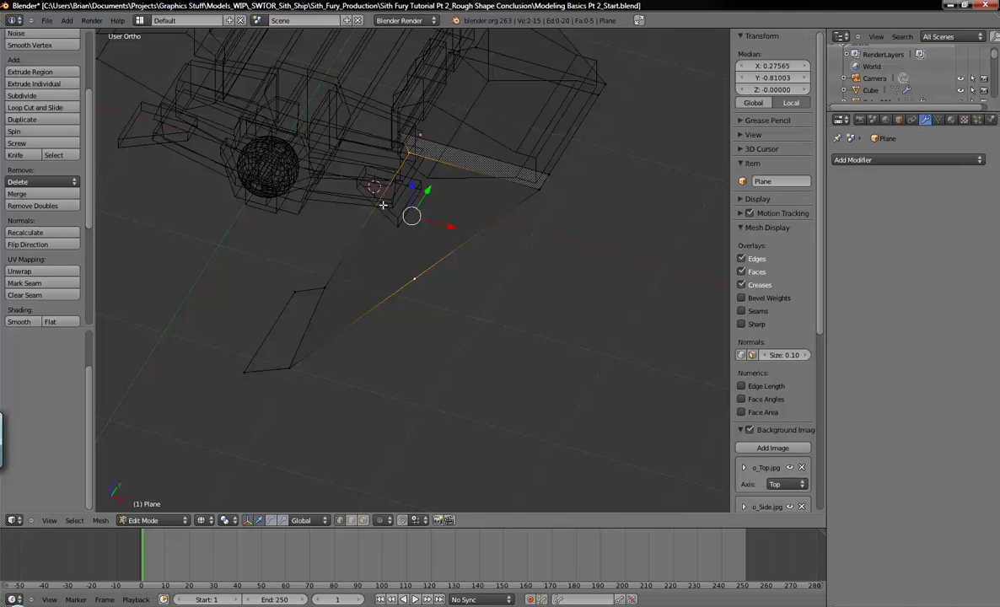
pyautogui.rightClick(414, 280)
pyautogui.press('g')
pyautogui.rightClick(405, 225)
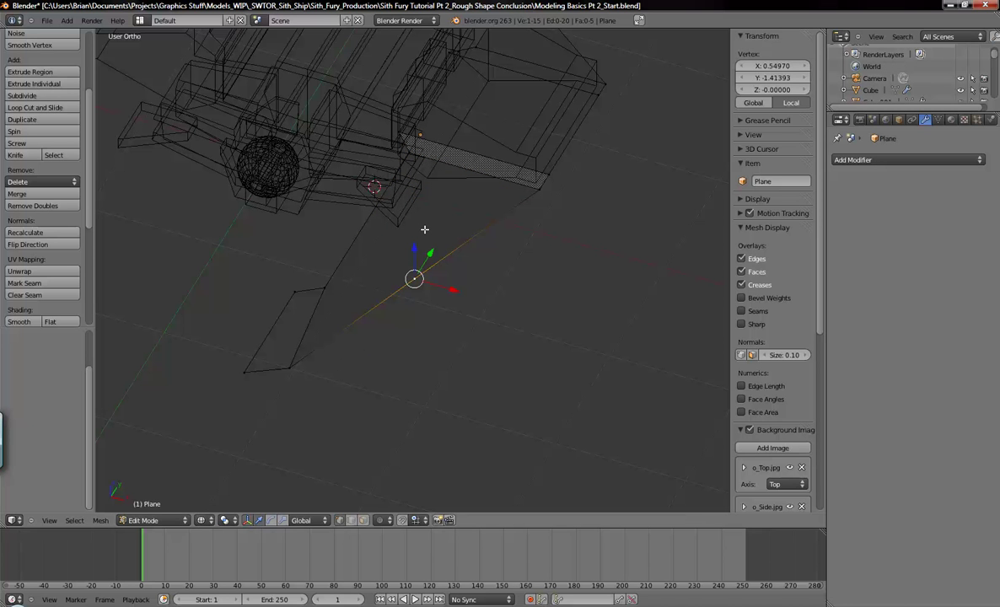
pyautogui.keyDown('shift'); pyautogui.rightClick(408, 155); pyautogui.keyUp('shift')
pyautogui.press('f')
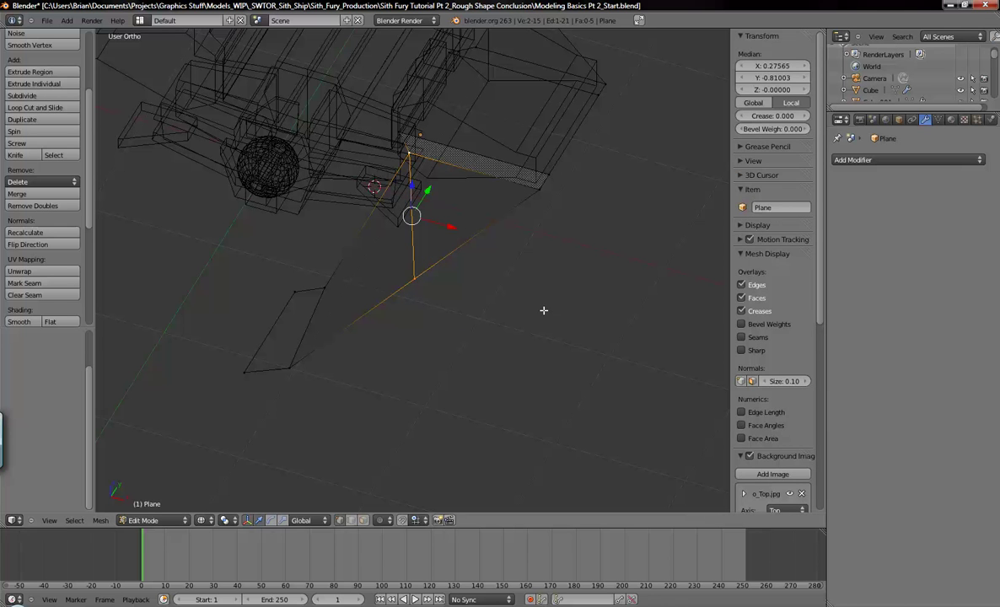
pyautogui.press('a')
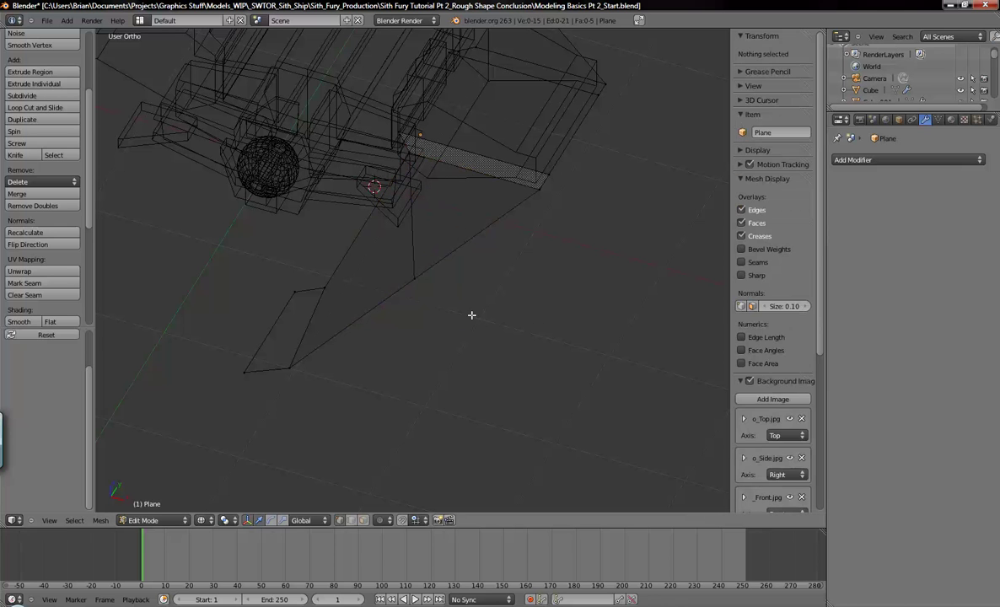
# - Undo the connecting edge and the subdivision of the wing's outer edge
pyautogui.hotkey('ctrl', 'z')
pyautogui.hotkey('ctrl', 'z')
pyautogui.rightClick(420, 278)
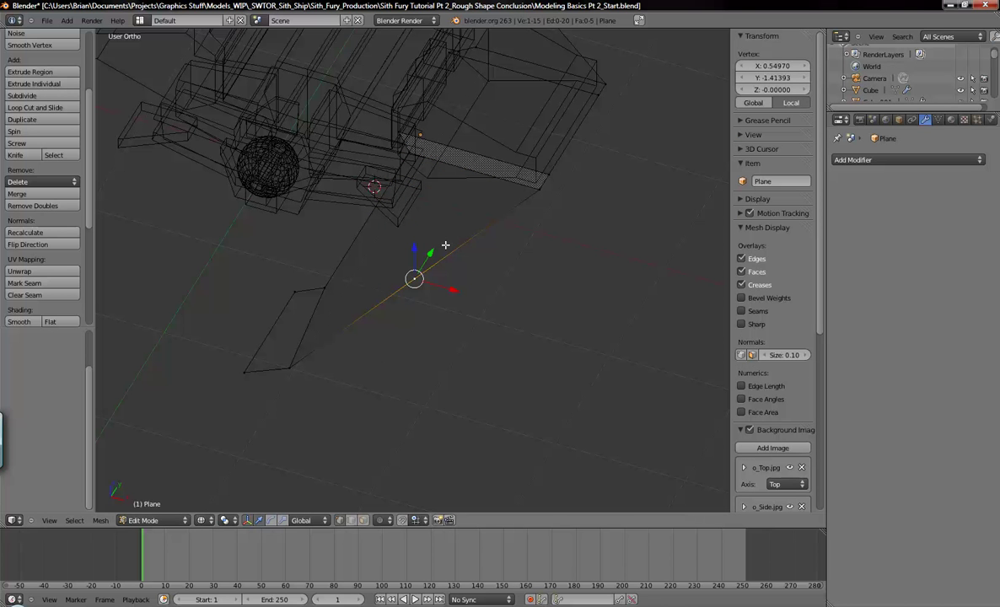
pyautogui.moveTo(382, 245); pyautogui.dragTo(405, 196, button='middle')
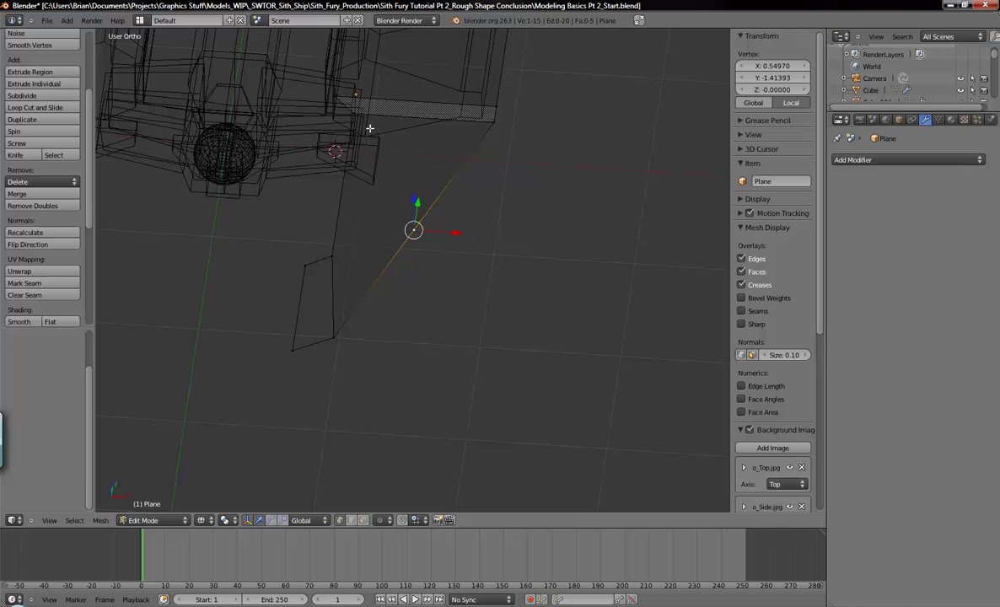
pyautogui.hotkey('ctrl', 'z')
pyautogui.hotkey('ctrl', 'z')
pyautogui.hotkey('ctrl', 'z')
pyautogui.hotkey('ctrl', 'z')
pyautogui.hotkey('ctrl', 'z')
pyautogui.hotkey('ctrl', 'z')
pyautogui.hotkey('ctrl', 'z')
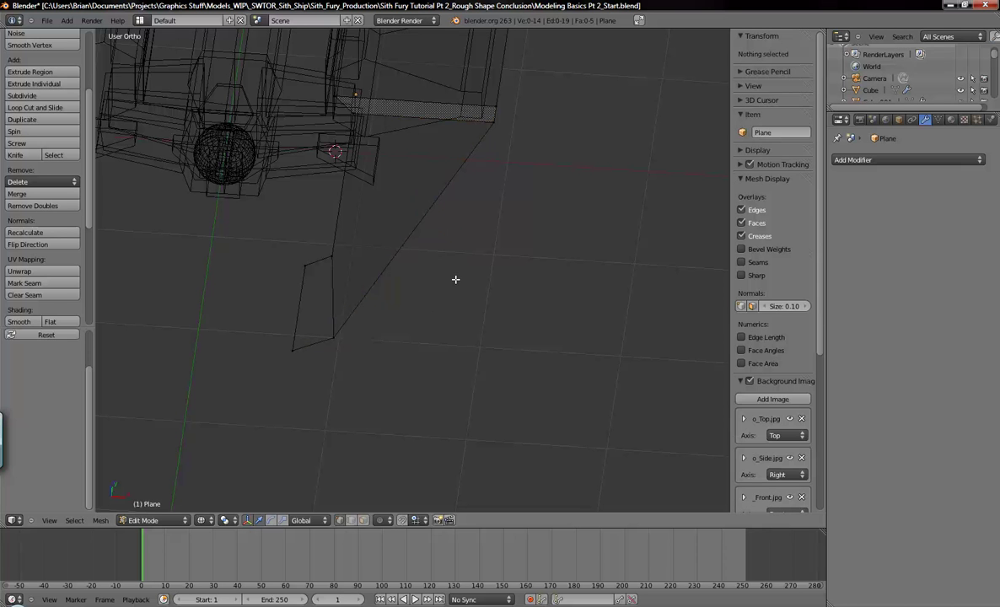
# - Fill the open tip section with a face between the two notch vertices and the two tip vertices
pyautogui.press('z')
pyautogui.moveTo(384, 306)
pyautogui.mouseDown(button='middle')
pyautogui.moveTo(424, 333)
pyautogui.moveTo(407, 297)
pyautogui.moveTo(422, 313)
pyautogui.mouseUp(button='middle')
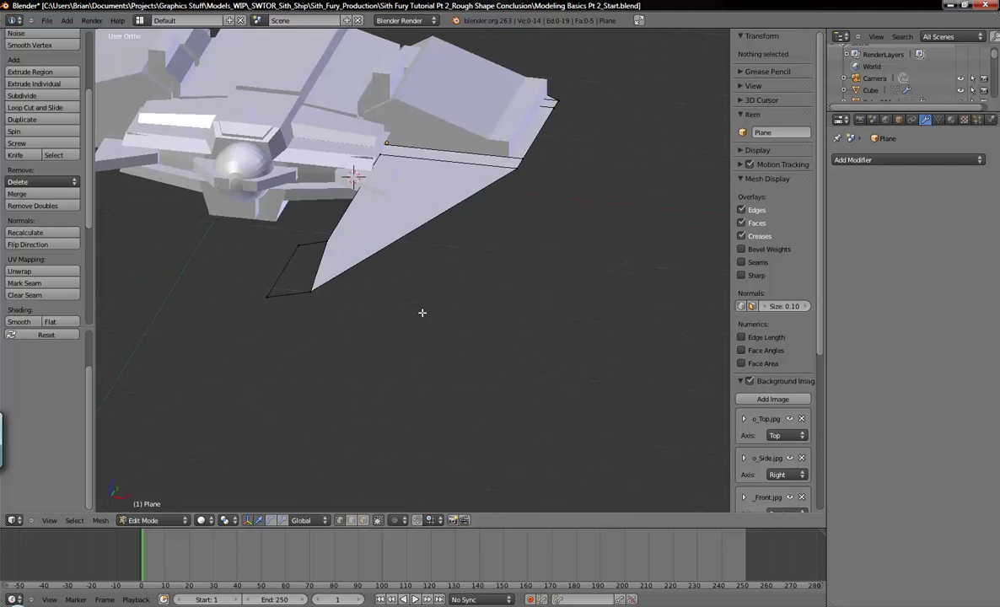
pyautogui.scroll(2, 308, 318)
pyautogui.keyDown('shift'); pyautogui.moveTo(301, 317); pyautogui.dragTo(360, 349, button='middle'); pyautogui.keyUp('shift')
pyautogui.rightClick(352, 243)
pyautogui.keyDown('shift'); pyautogui.rightClick(392, 237); pyautogui.keyUp('shift')
pyautogui.keyDown('shift'); pyautogui.rightClick(369, 304); pyautogui.keyUp('shift')
pyautogui.keyDown('shift'); pyautogui.rightClick(309, 312); pyautogui.keyUp('shift')
pyautogui.press('f')
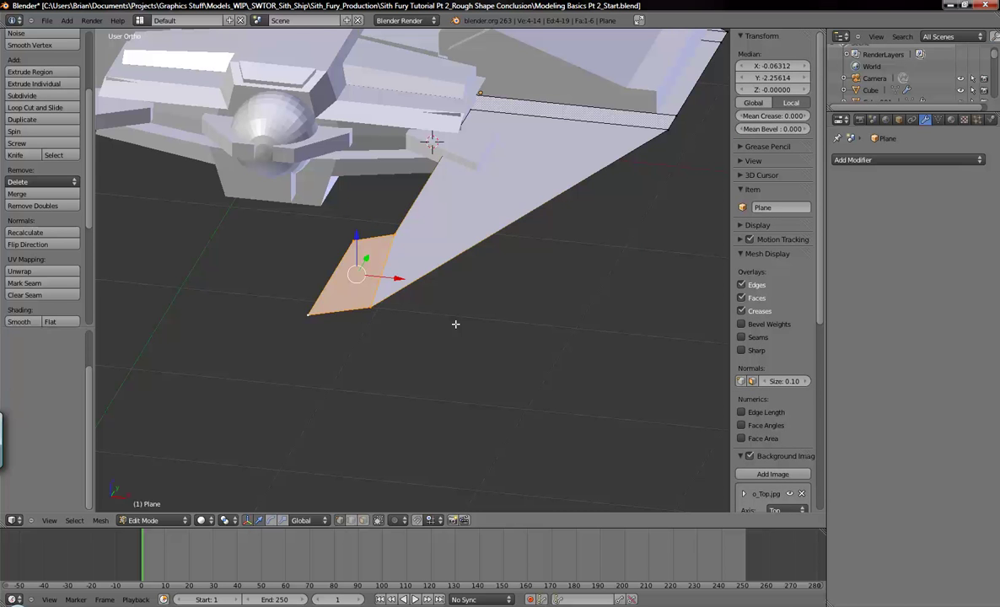
# - Examine the filled wing from several angles and from the top, in both shaded and wireframe display
pyautogui.press('a')
pyautogui.moveTo(579, 241); pyautogui.dragTo(486, 328, button='middle')
pyautogui.press('z')
pyautogui.moveTo(532, 280); pyautogui.dragTo(503, 258, button='middle')
pyautogui.press('z')
pyautogui.keyDown('shift'); pyautogui.moveTo(590, 281); pyautogui.dragTo(298, 312, button='middle'); pyautogui.keyUp('shift')
pyautogui.moveTo(379, 284); pyautogui.dragTo(410, 238, button='middle')
pyautogui.press('KP_7')
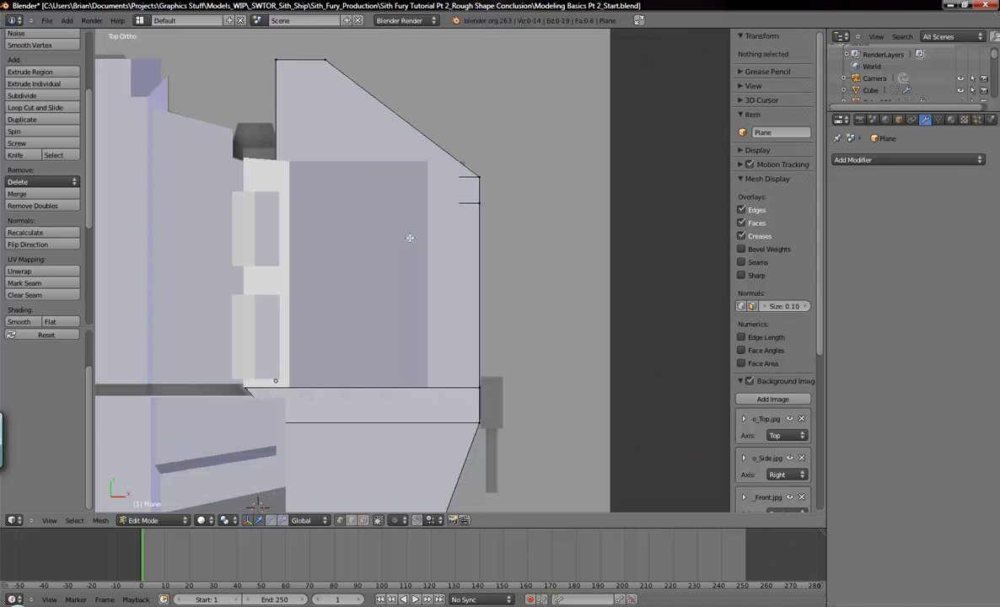
pyautogui.scroll(-2, 409, 237)
pyautogui.keyDown('shift'); pyautogui.moveTo(473, 300); pyautogui.dragTo(518, 206, button='middle'); pyautogui.keyUp('shift')
pyautogui.press('z')
pyautogui.moveTo(493, 258)
pyautogui.keyDown('shift'); pyautogui.mouseDown(button='middle')
pyautogui.moveTo(517, 222)
pyautogui.moveTo(524, 320)
pyautogui.moveTo(471, 263)
pyautogui.moveTo(442, 185)
pyautogui.mouseUp(button='middle'); pyautogui.keyUp('shift')
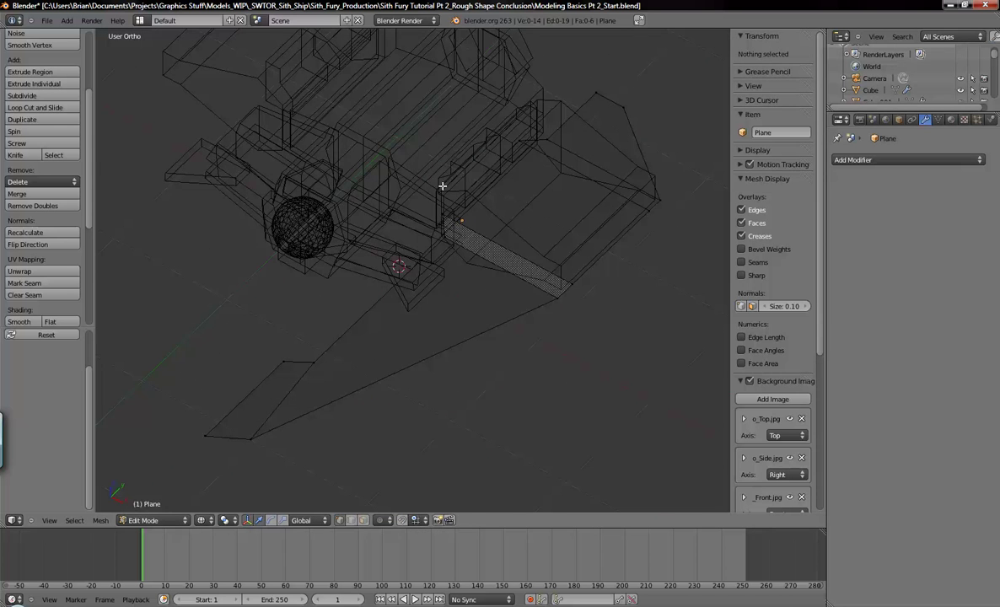
# - In the right view, raise the whole wing mesh about 0.097 along Z against the side reference image
pyautogui.press('KP_3')
pyautogui.scroll(2, 496, 255)
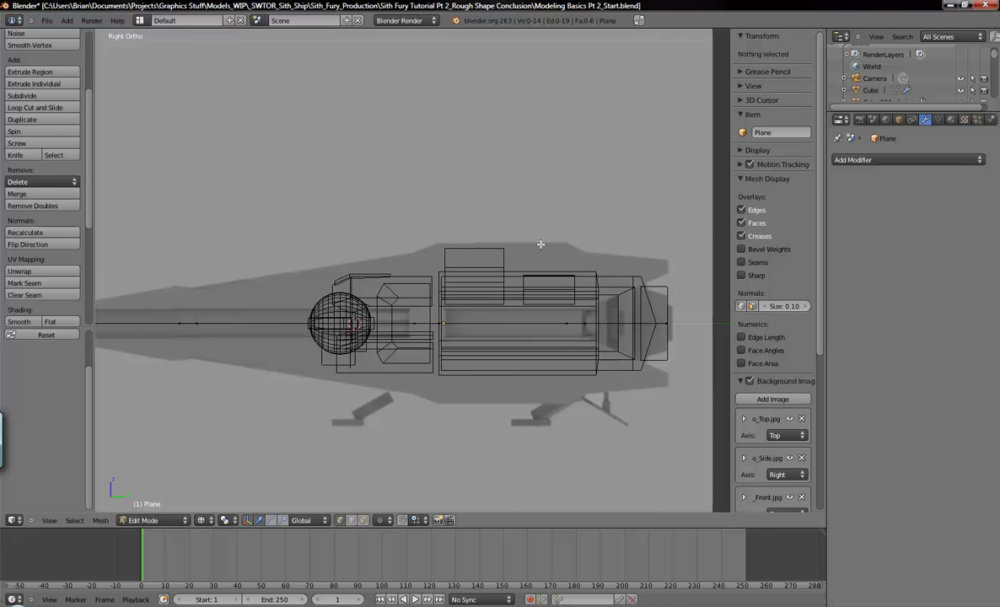
pyautogui.keyDown('shift'); pyautogui.moveTo(283, 290); pyautogui.dragTo(373, 275, button='middle'); pyautogui.keyUp('shift')
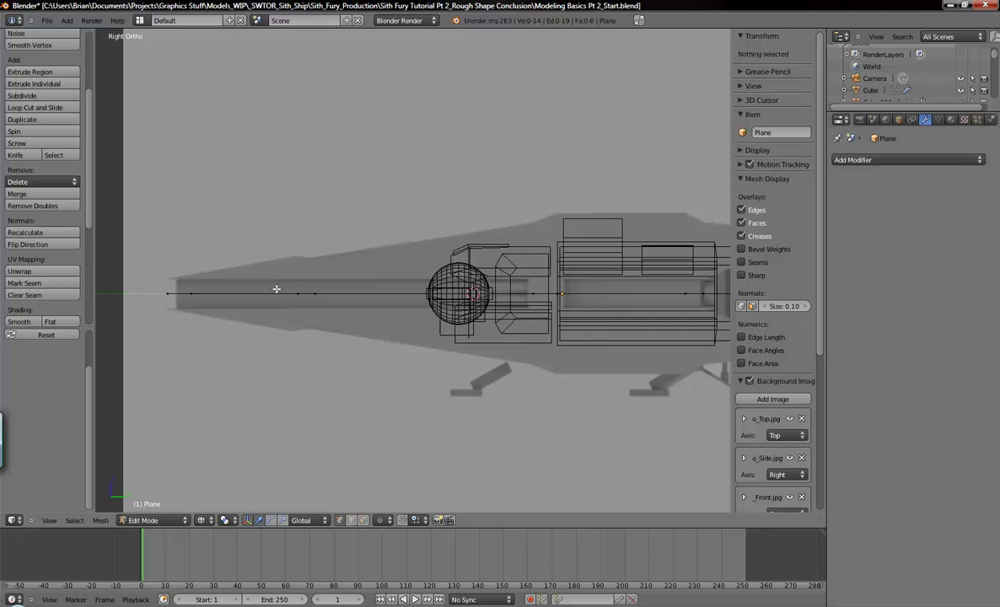
pyautogui.press('a')
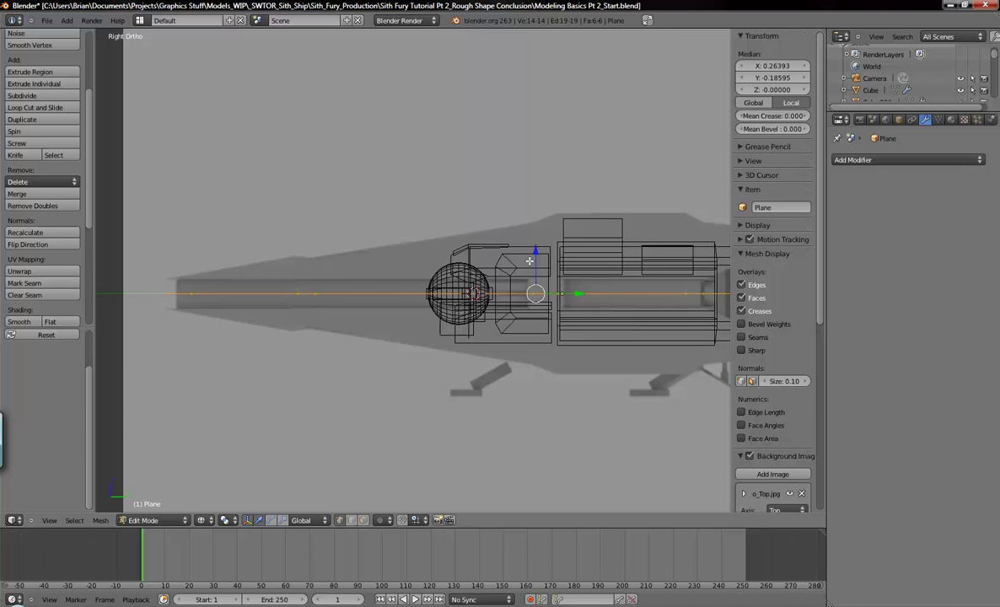
pyautogui.press('g')
pyautogui.press('z')
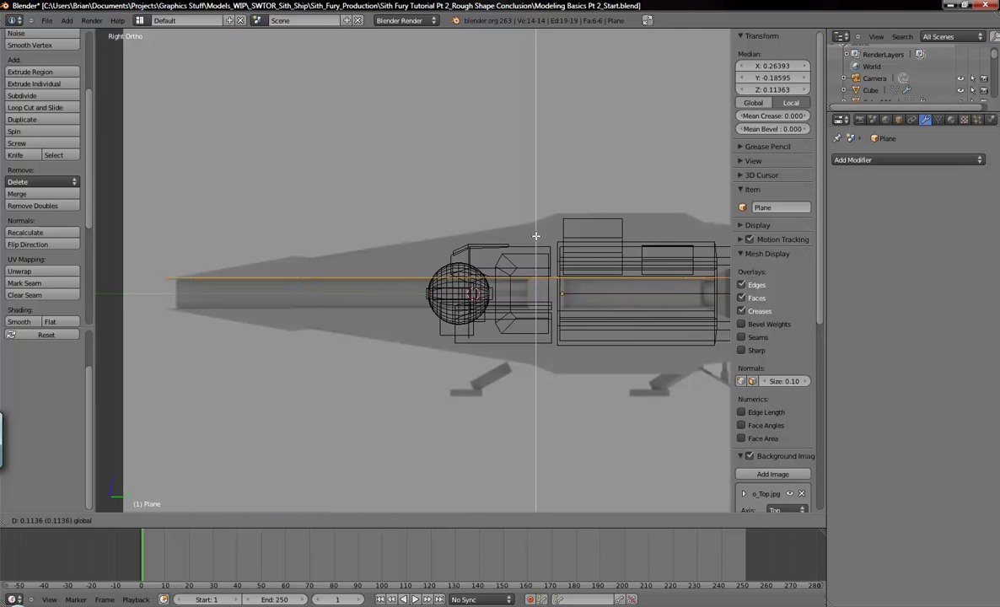
pyautogui.click(534, 240)
pyautogui.keyDown('shift'); pyautogui.moveTo(589, 255); pyautogui.dragTo(501, 273, button='middle'); pyautogui.keyUp('shift')
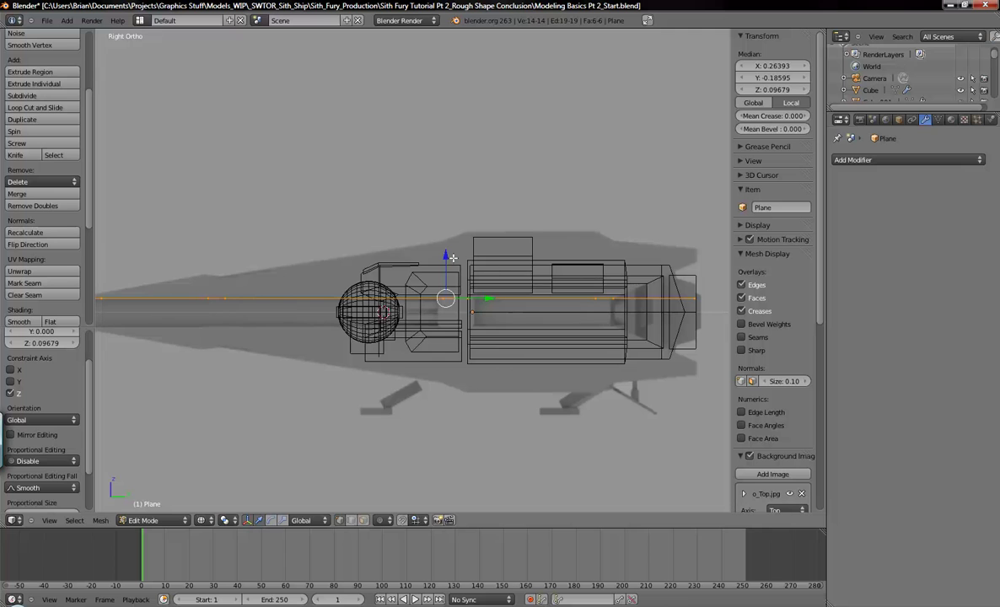
pyautogui.press('g')
pyautogui.press('z')
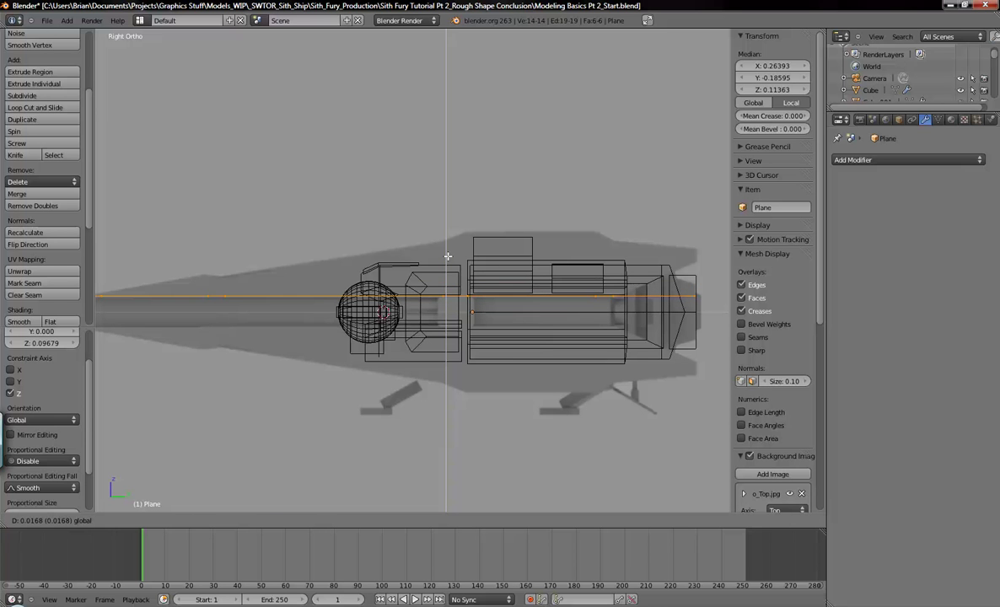
pyautogui.rightClick(448, 256)
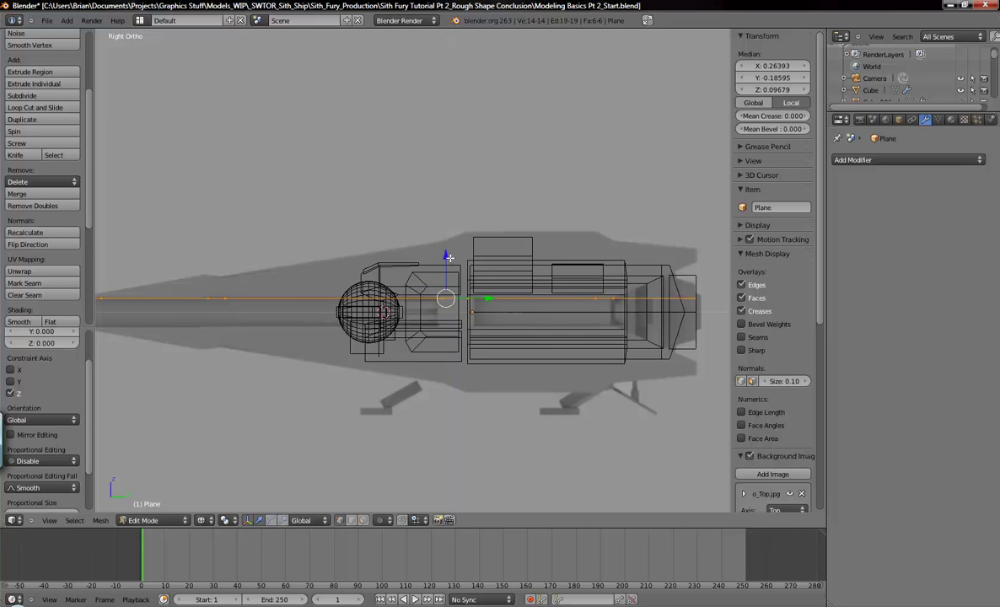
# - Split the 3D viewport side by side and set the new area to the front view, leaving the right view wider
pyautogui.keyDown('shift'); pyautogui.moveTo(448, 256); pyautogui.dragTo(378, 277, button='middle'); pyautogui.keyUp('shift')
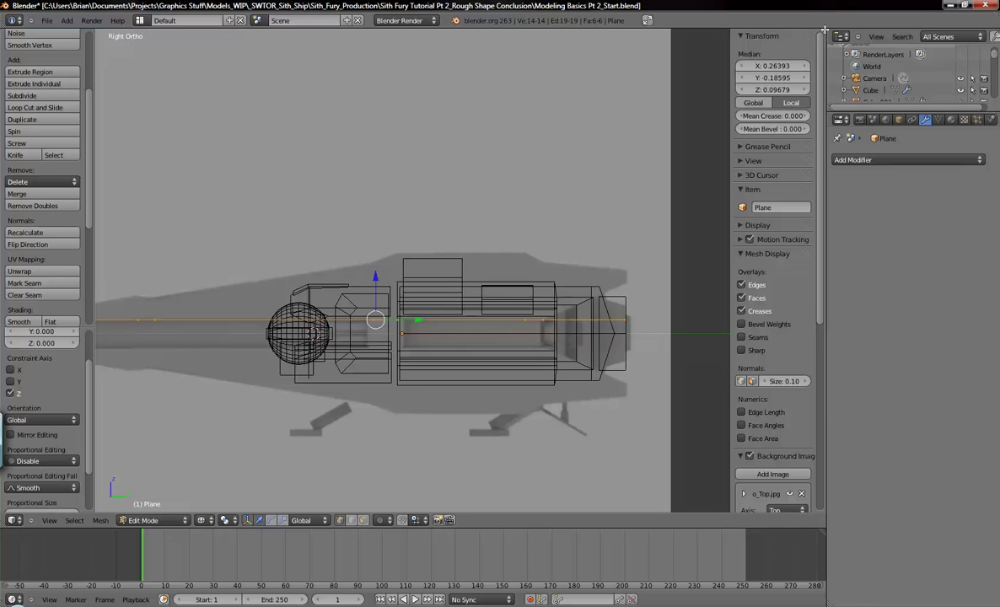
pyautogui.moveTo(824, 32); pyautogui.dragTo(506, 156)
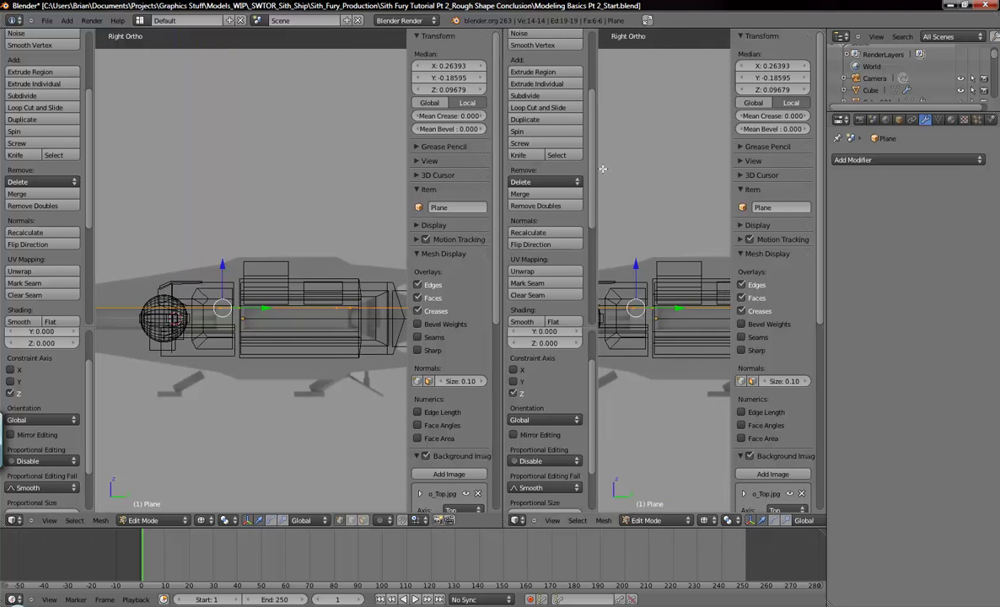
pyautogui.moveTo(596, 172); pyautogui.dragTo(540, 174)
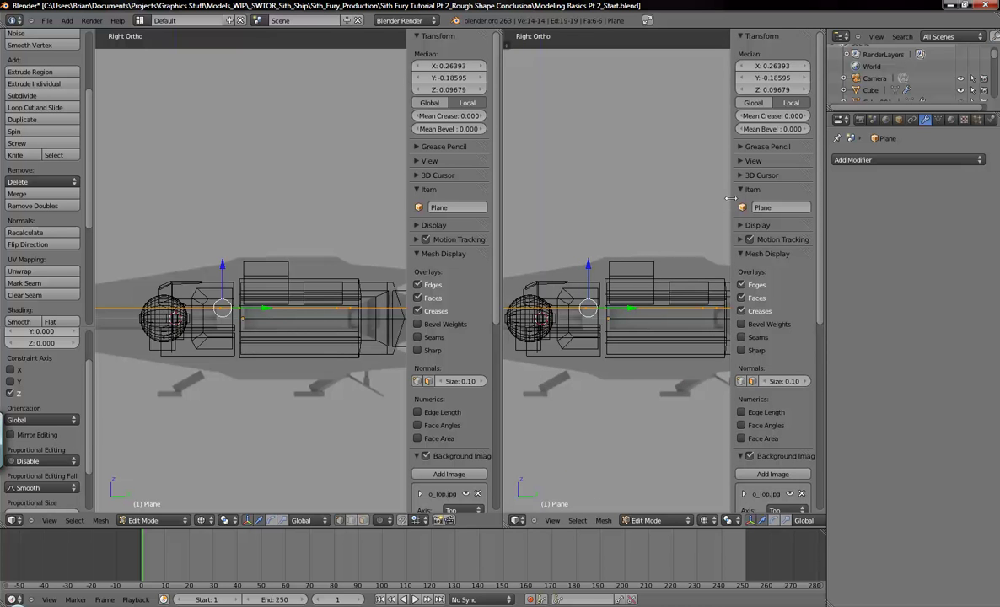
pyautogui.moveTo(730, 198); pyautogui.dragTo(806, 213)
pyautogui.moveTo(599, 248); pyautogui.dragTo(682, 301, button='middle')
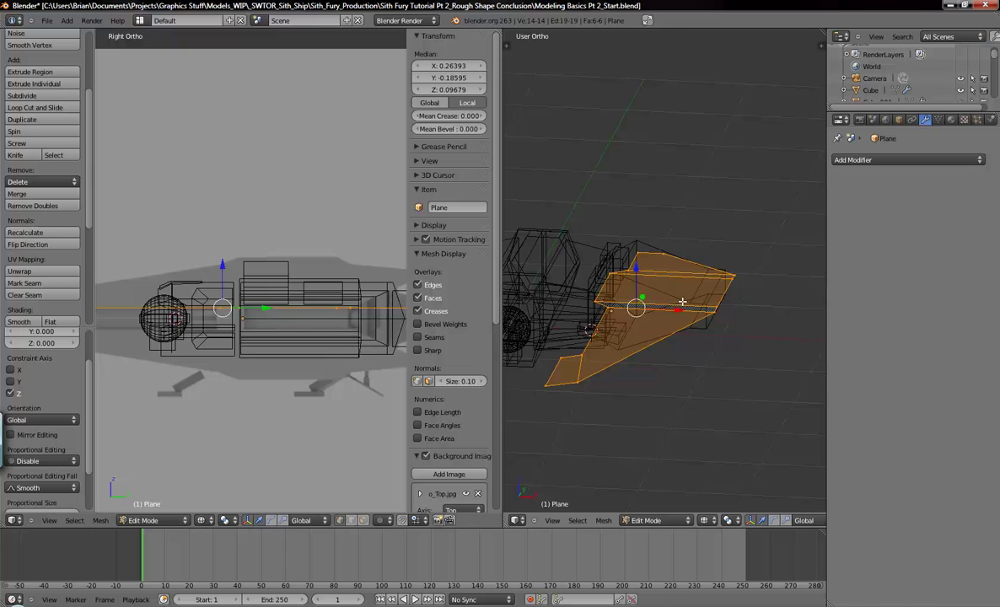
pyautogui.press('KP_1')
pyautogui.press('ctrl+KP_1')
pyautogui.press('KP_1')
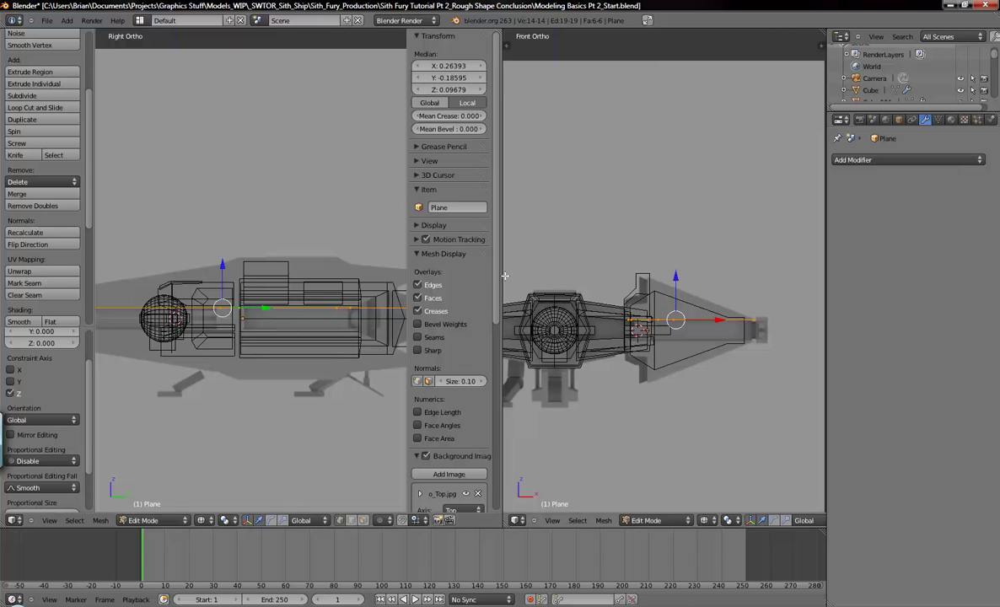
pyautogui.moveTo(505, 276); pyautogui.dragTo(609, 276)
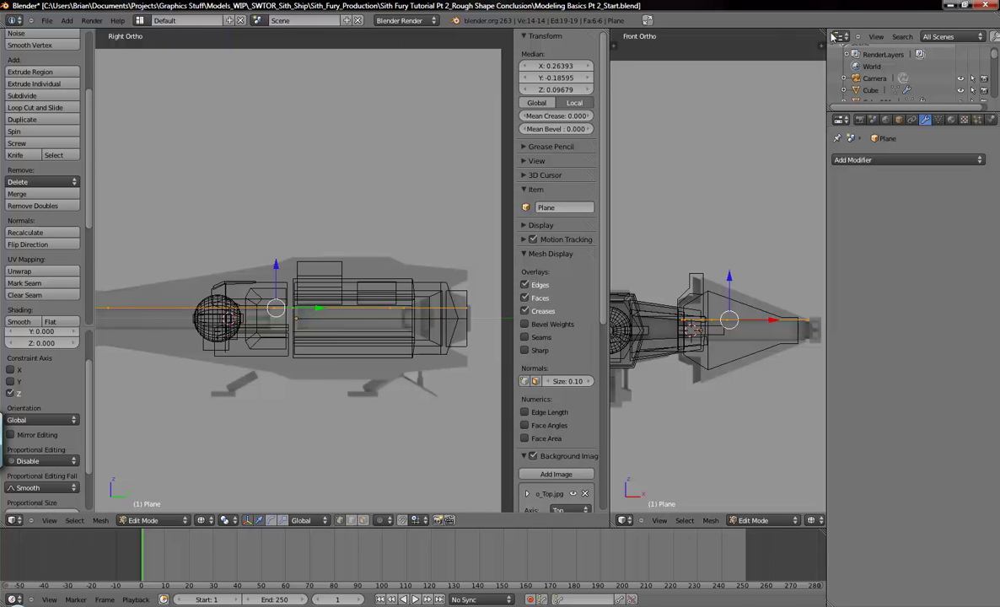
# - Split the front view area horizontally and set its upper part to a zoomed top view of the wing
pyautogui.moveTo(823, 32); pyautogui.dragTo(814, 211)
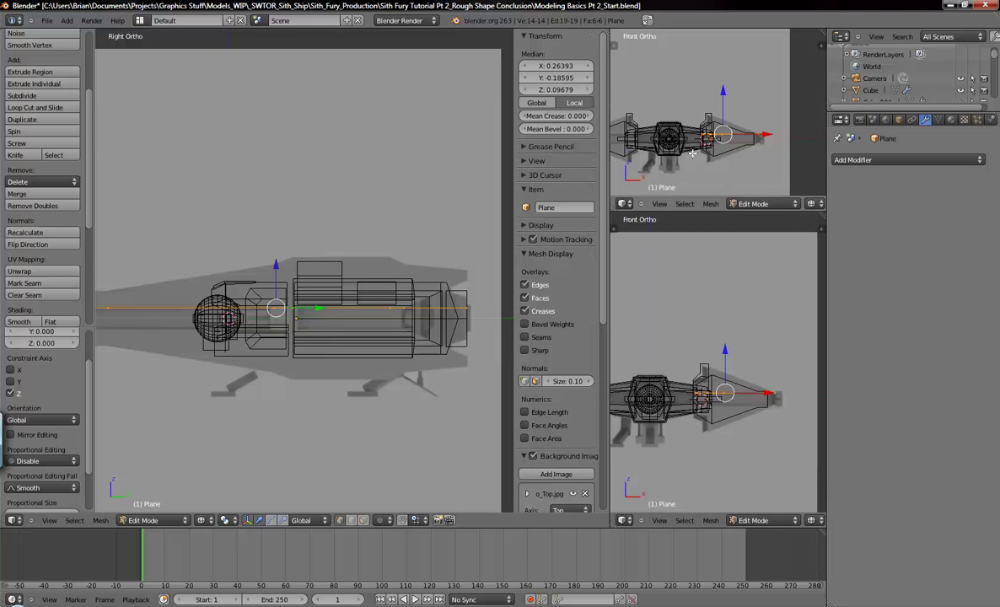
pyautogui.press('KP_7')
pyautogui.scroll(2, 752, 96)
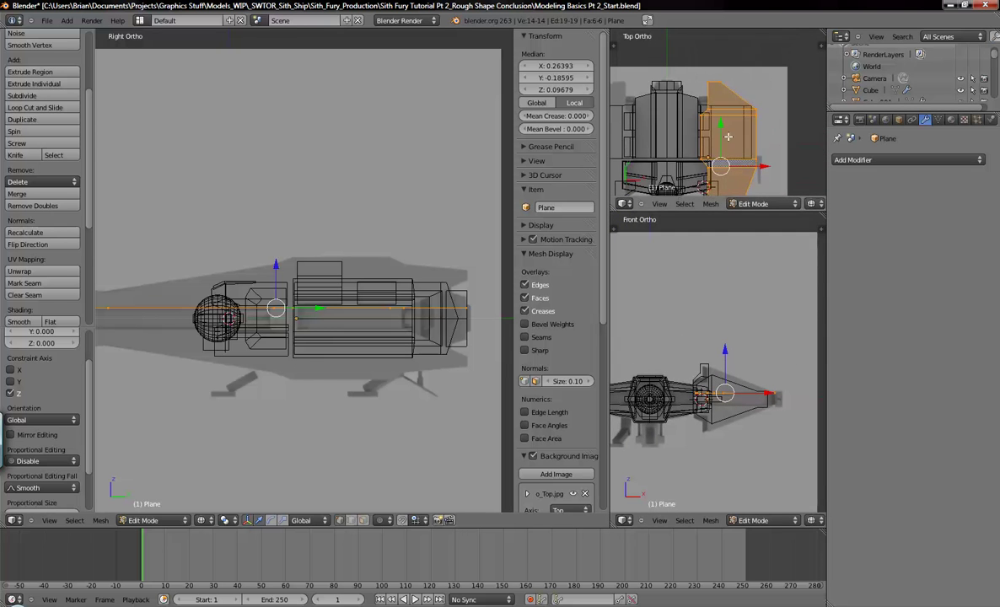
pyautogui.keyDown('shift'); pyautogui.scroll(3, 726, 76); pyautogui.keyUp('shift')
# - Raise the wing's rear edge about 0.254 along Z, and its inner vertex about 0.091 more to meet the side reference
pyautogui.rightClick(711, 59)
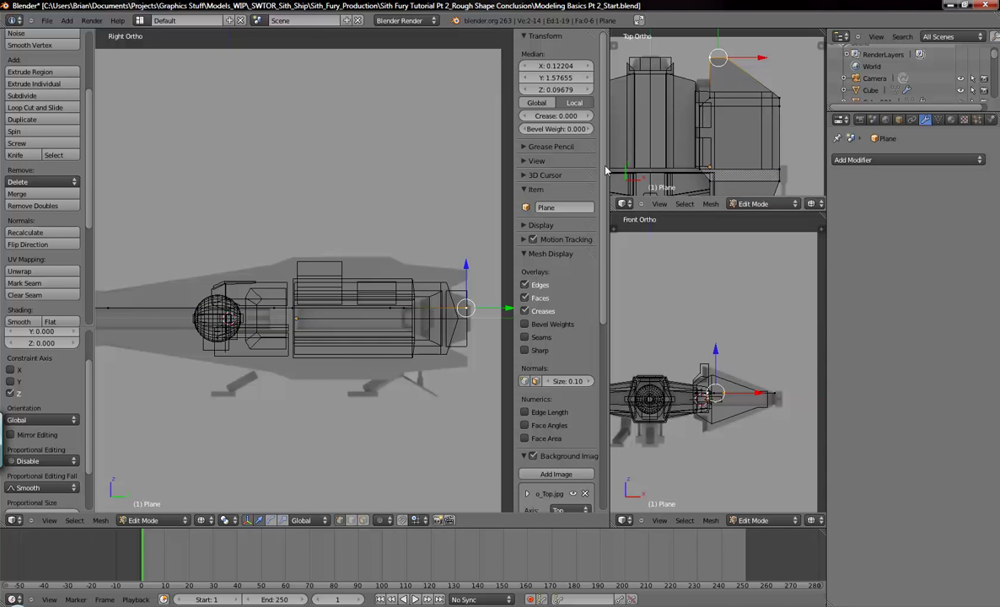
pyautogui.moveTo(465, 266); pyautogui.dragTo(478, 240)
pyautogui.rightClick(710, 59)
pyautogui.keyDown('shift'); pyautogui.moveTo(730, 81); pyautogui.dragTo(738, 135, button='middle'); pyautogui.keyUp('shift')
pyautogui.press('g')
pyautogui.press('z')
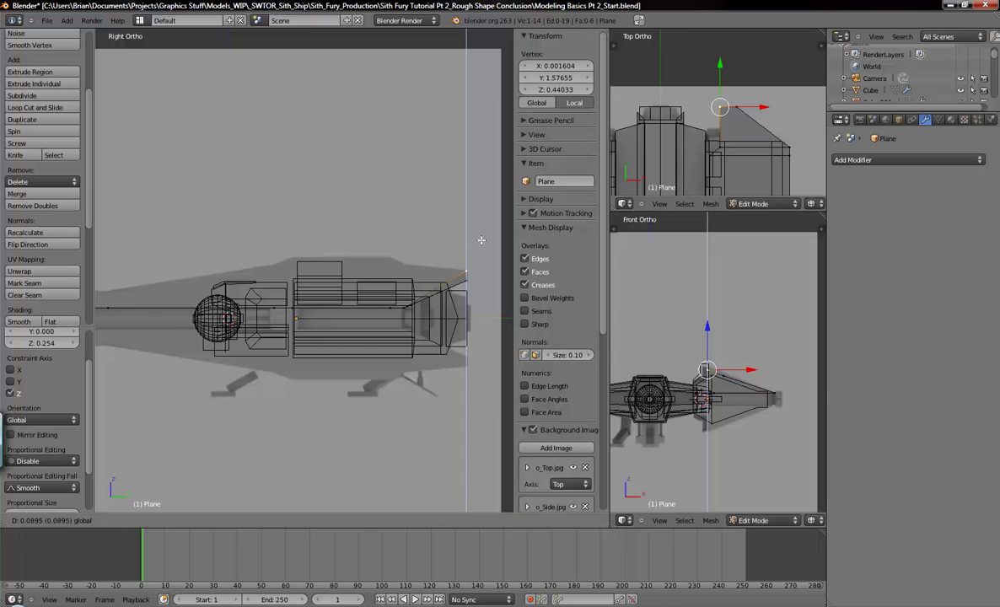
pyautogui.click(478, 234)
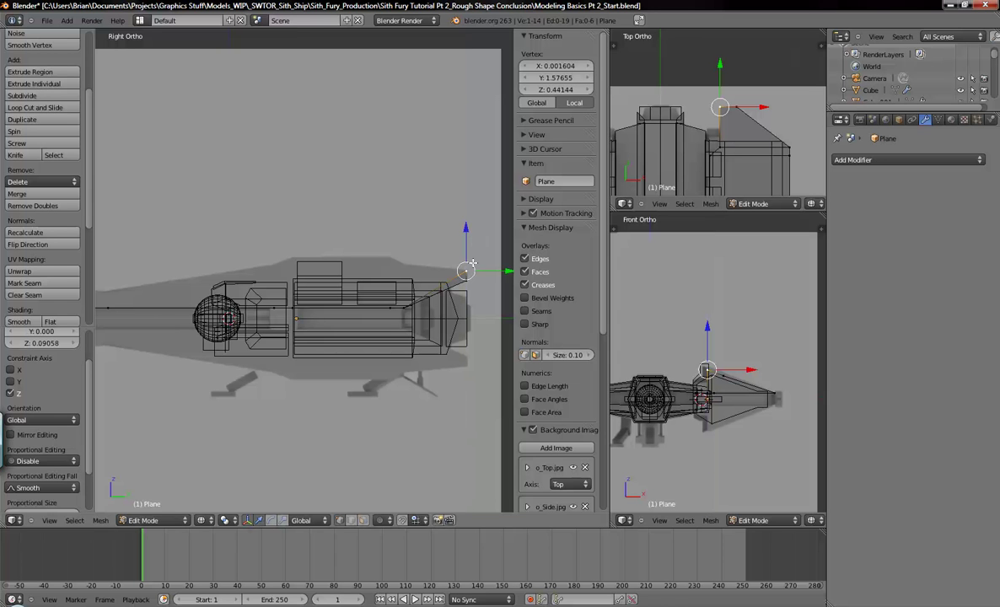
# - Raise the four vertices along the wing's inner side about 0.475 along Z to the top of the side reference
pyautogui.keyDown('alt'); pyautogui.rightClick(707, 153); pyautogui.keyUp('alt')
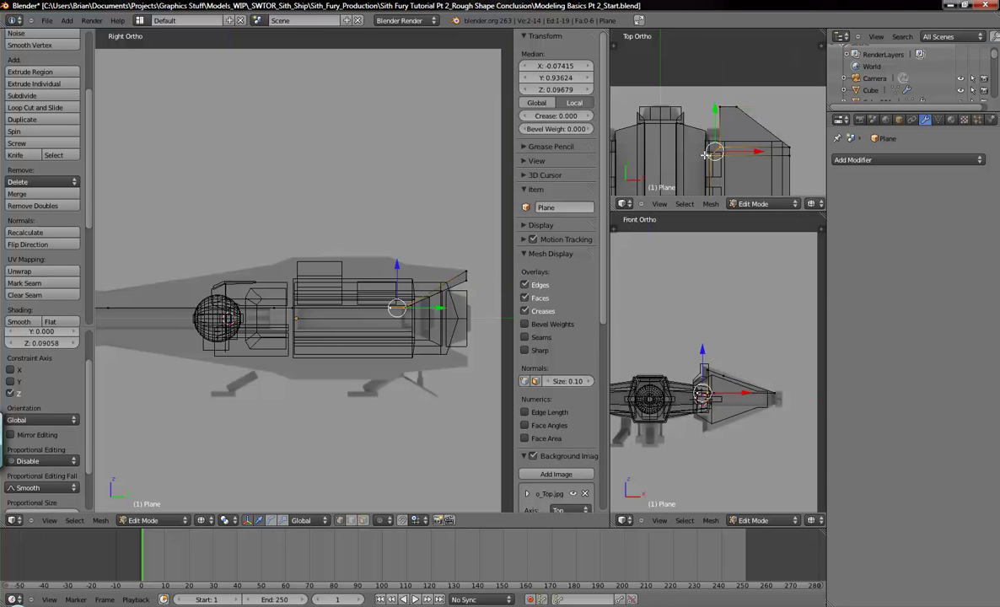
pyautogui.keyDown('shift'); pyautogui.moveTo(675, 183); pyautogui.dragTo(669, 125, button='middle'); pyautogui.keyUp('shift')
pyautogui.keyDown('shift'); pyautogui.rightClick(707, 155); pyautogui.keyUp('shift')
pyautogui.keyDown('shift'); pyautogui.rightClick(718, 168); pyautogui.keyUp('shift')
pyautogui.press('g')
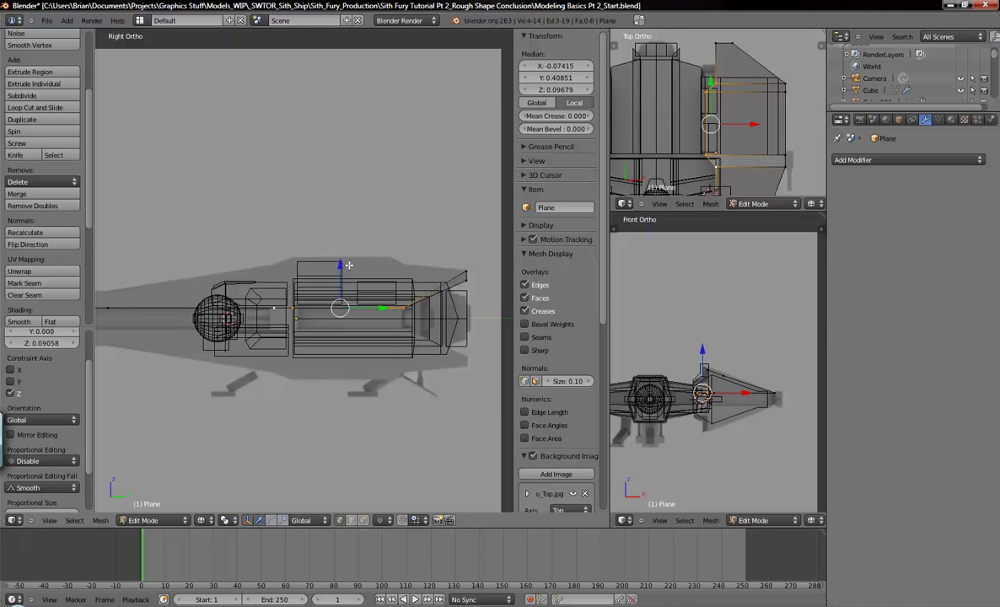
pyautogui.press('z')
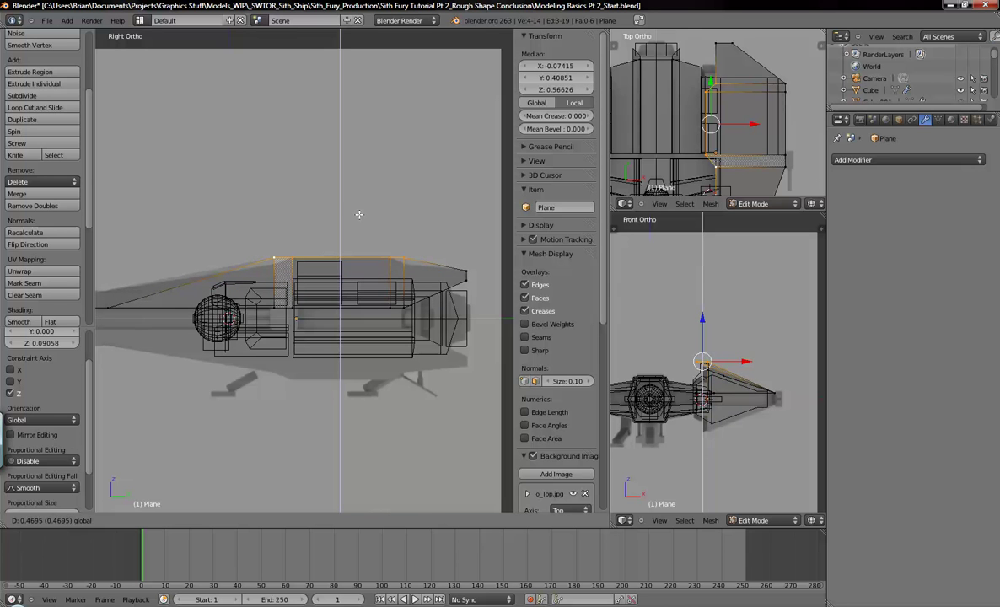
pyautogui.click(360, 214)
# - Lower the front and rear outermost of the four raised inner vertices about 0.066 along Z
pyautogui.rightClick(274, 256)
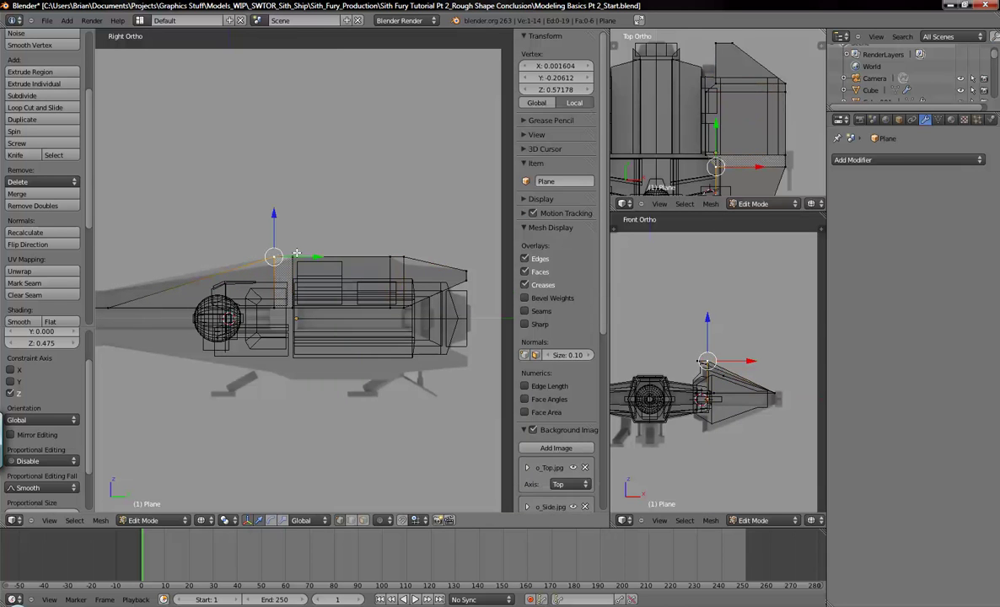
pyautogui.keyDown('shift'); pyautogui.rightClick(411, 255); pyautogui.keyUp('shift')
pyautogui.press('g')
pyautogui.press('z')
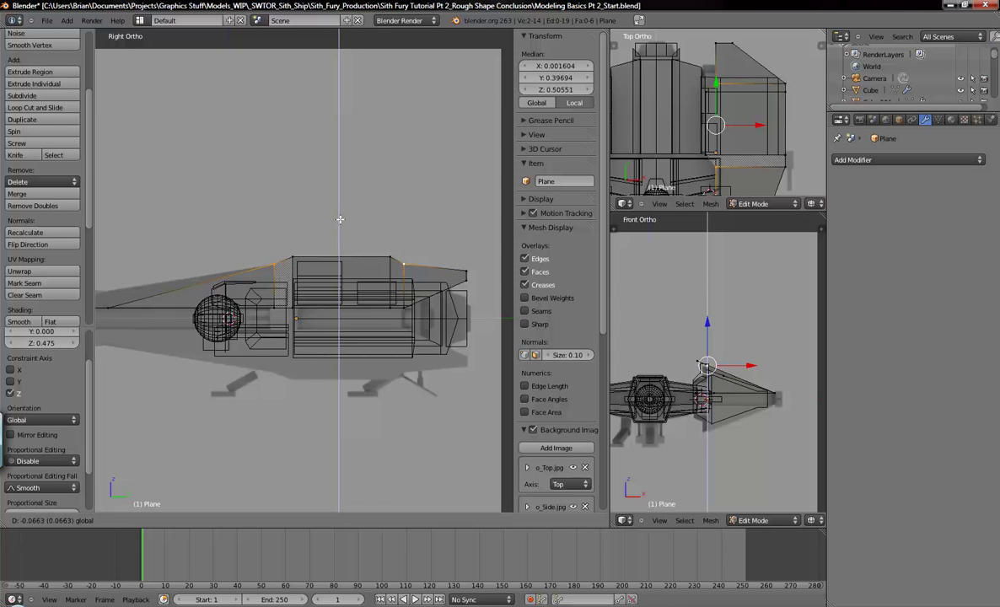
pyautogui.click(340, 219)
# - Raise the two notch vertices near the wing's front tip about 0.155 and 0.177 along Z to match the side reference
pyautogui.keyDown('shift'); pyautogui.moveTo(152, 298); pyautogui.dragTo(274, 272, button='middle'); pyautogui.keyUp('shift')
pyautogui.moveTo(723, 165)
pyautogui.keyDown('shift'); pyautogui.mouseDown(button='middle')
pyautogui.moveTo(731, 97)
pyautogui.moveTo(711, 122)
pyautogui.moveTo(693, 121)
pyautogui.mouseUp(button='middle'); pyautogui.keyUp('shift')
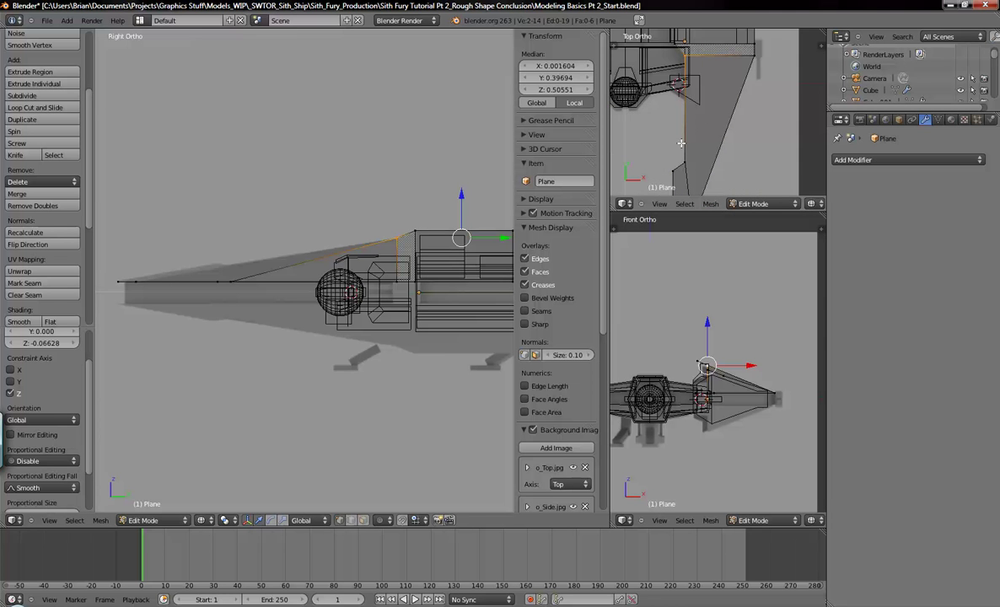
pyautogui.rightClick(684, 169)
pyautogui.keyDown('shift'); pyautogui.moveTo(684, 169); pyautogui.dragTo(707, 110, button='middle'); pyautogui.keyUp('shift')
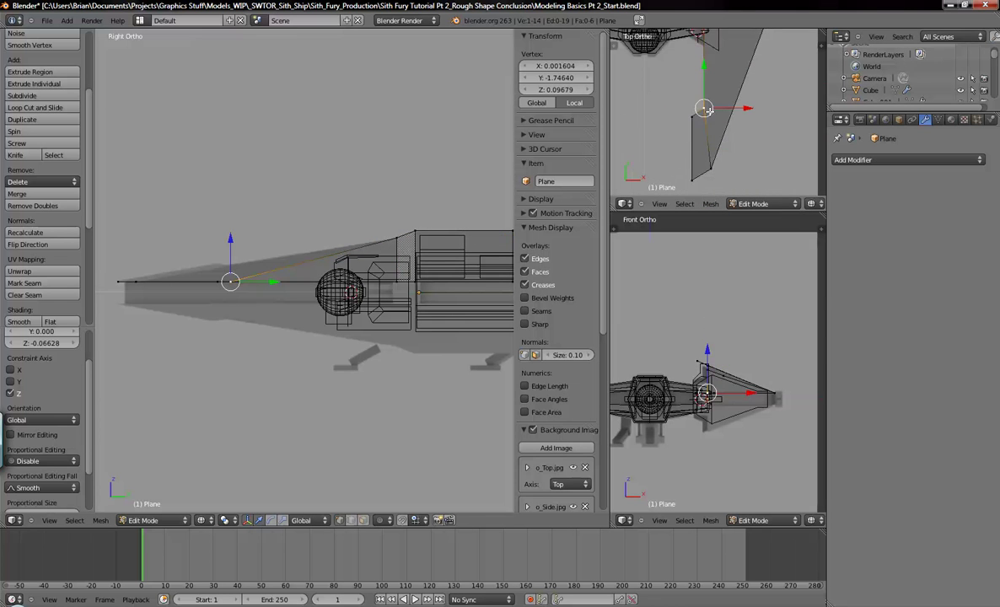
pyautogui.moveTo(233, 239); pyautogui.dragTo(222, 201)
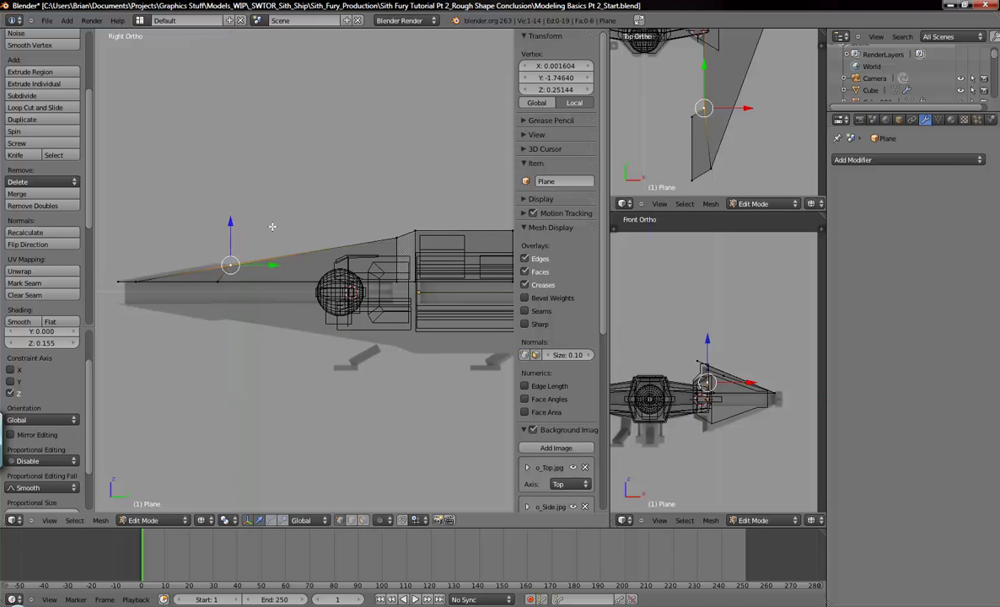
pyautogui.rightClick(688, 116)
pyautogui.moveTo(217, 240); pyautogui.dragTo(218, 221)
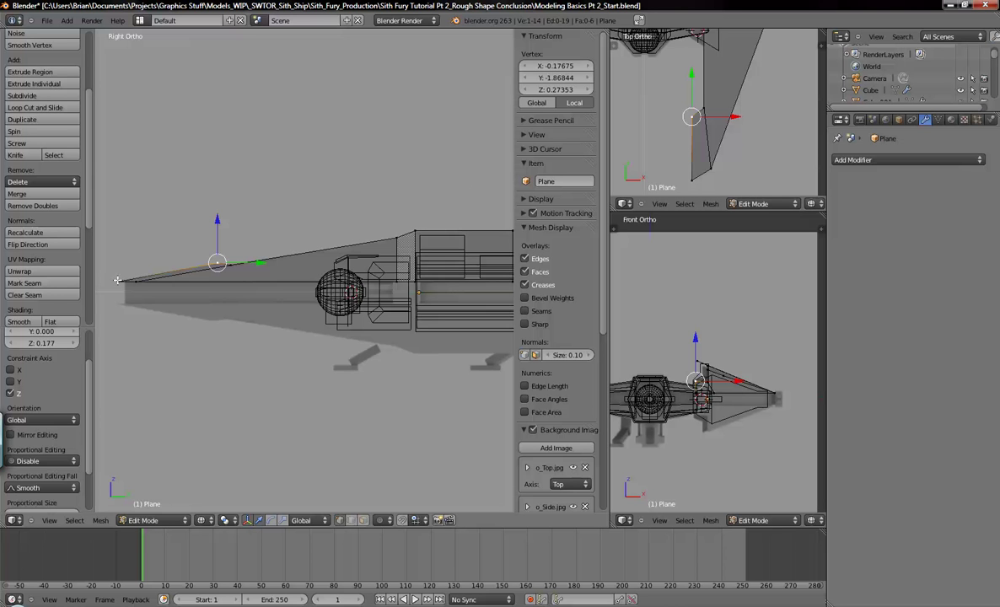
pyautogui.press('a')
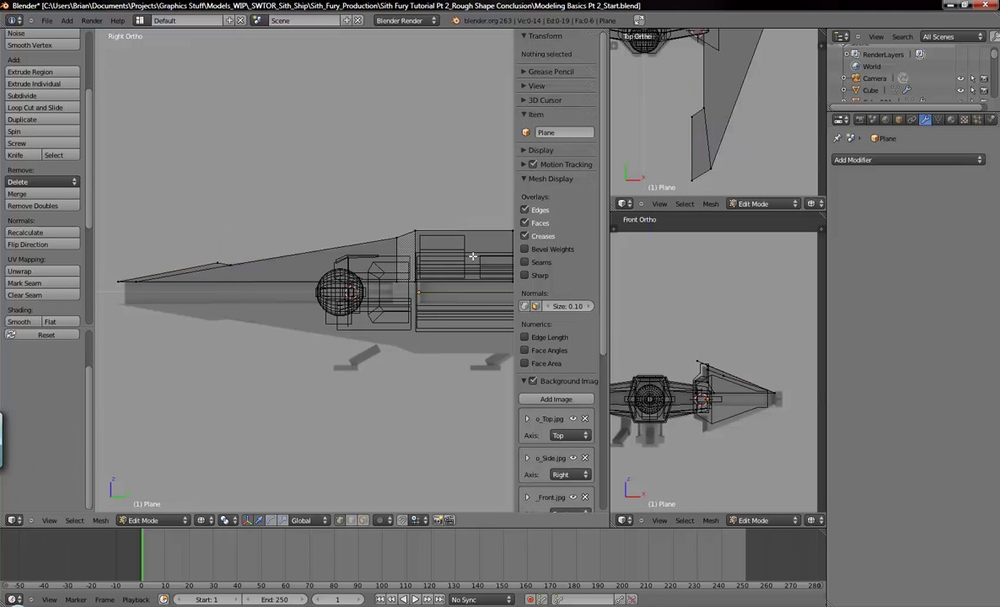
# - Leave mesh editing and examine the raised wing in shaded display from several angles
pyautogui.press('z')
pyautogui.moveTo(449, 221)
pyautogui.mouseDown(button='middle')
pyautogui.moveTo(283, 228)
pyautogui.moveTo(375, 296)
pyautogui.mouseUp(button='middle')
pyautogui.press('z')
pyautogui.press('z')
pyautogui.press('Tab')
pyautogui.scroll(6, 375, 297)
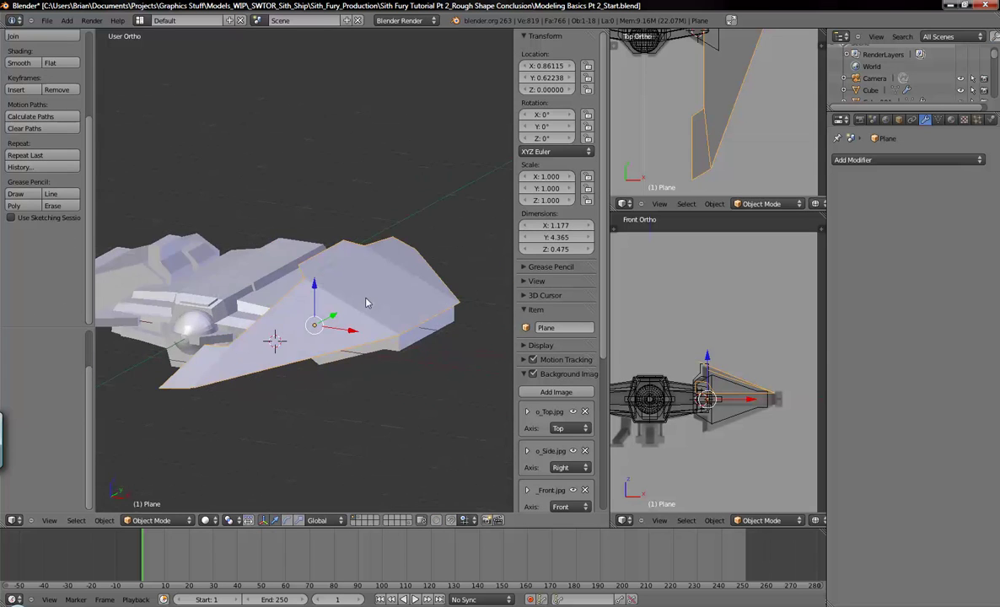
pyautogui.moveTo(316, 284); pyautogui.dragTo(349, 246, button='middle')
pyautogui.scroll(-2, 311, 287)
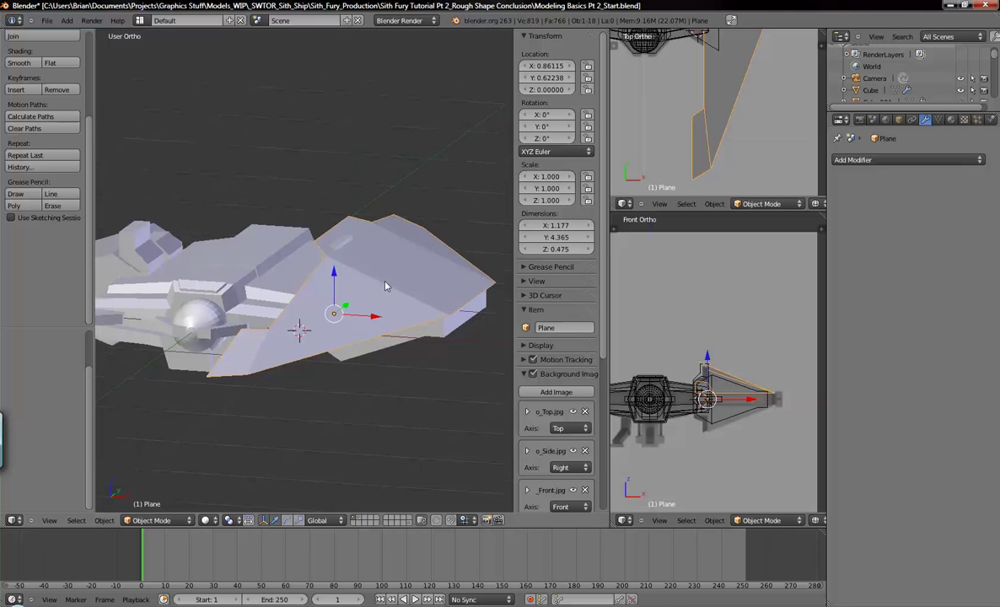
# - Lower the top face of the mirrored block Cube.013 beside the hull about 0.066 along Z
pyautogui.rightClick(343, 247)
pyautogui.rightClick(124, 251)
pyautogui.moveTo(137, 249)
pyautogui.mouseDown(button='right')
pyautogui.moveTo(145, 220)
pyautogui.moveTo(140, 241)
pyautogui.mouseUp(button='right')
pyautogui.hotkey('ctrl', 'z')
pyautogui.rightClick(135, 251)
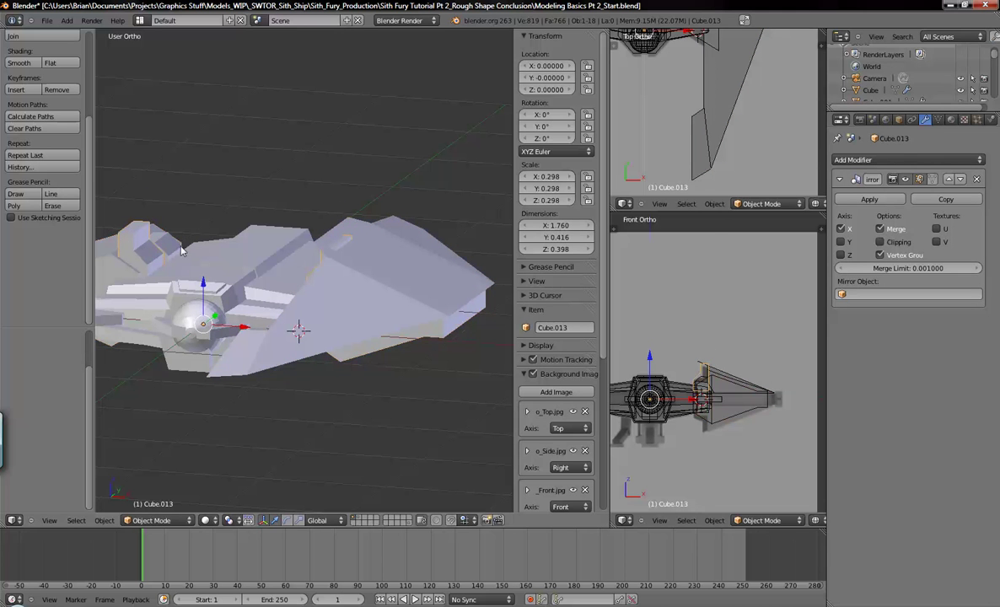
pyautogui.press('Tab')
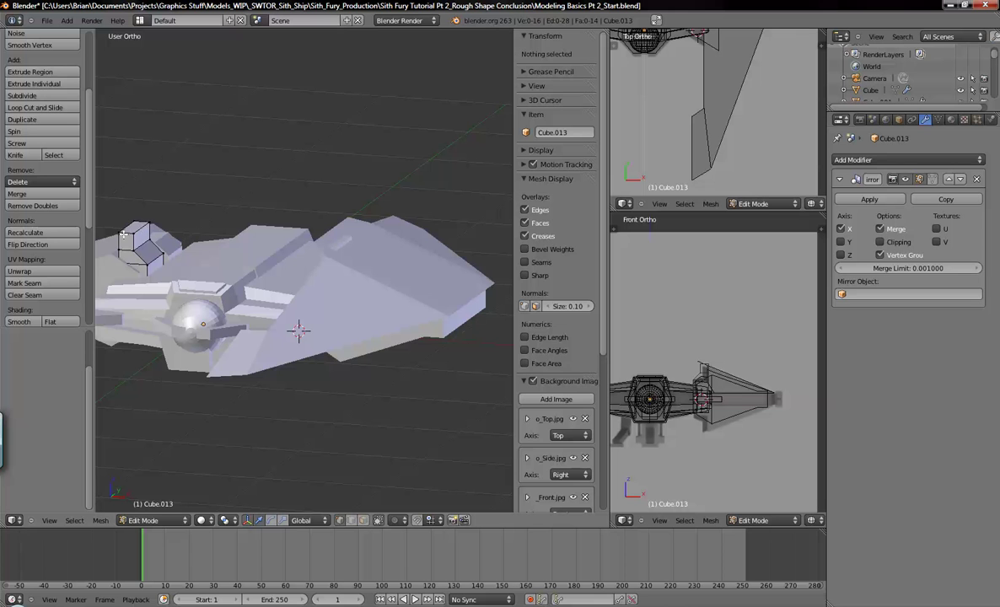
pyautogui.rightClick(134, 202)
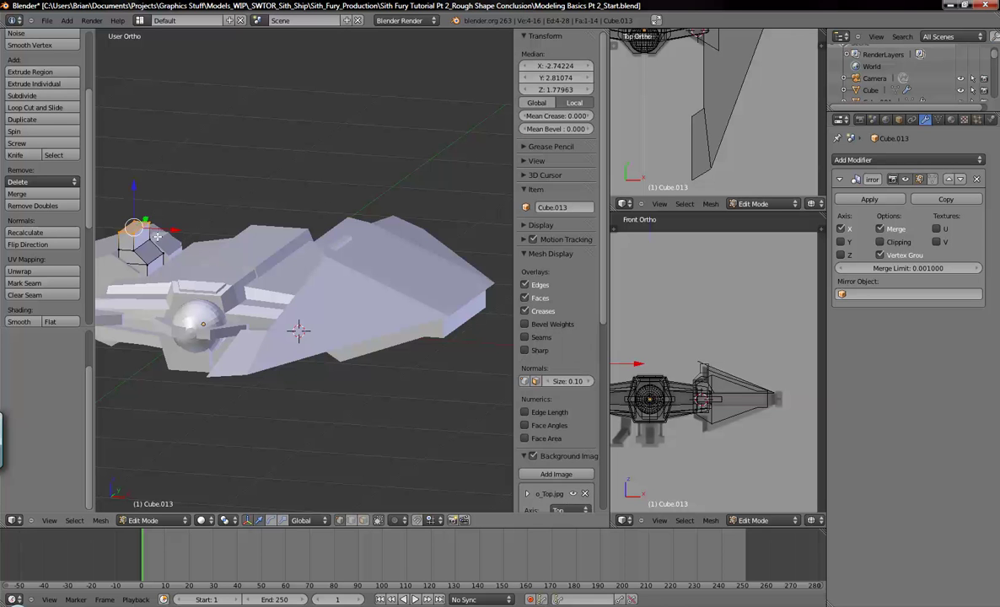
pyautogui.press('g')
pyautogui.press('z')
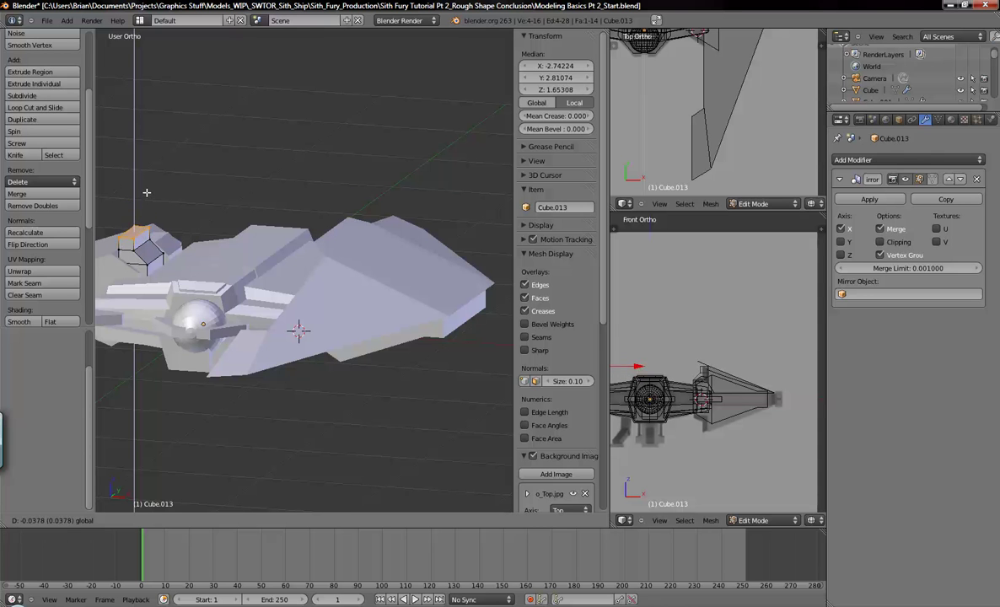
pyautogui.click(147, 192)
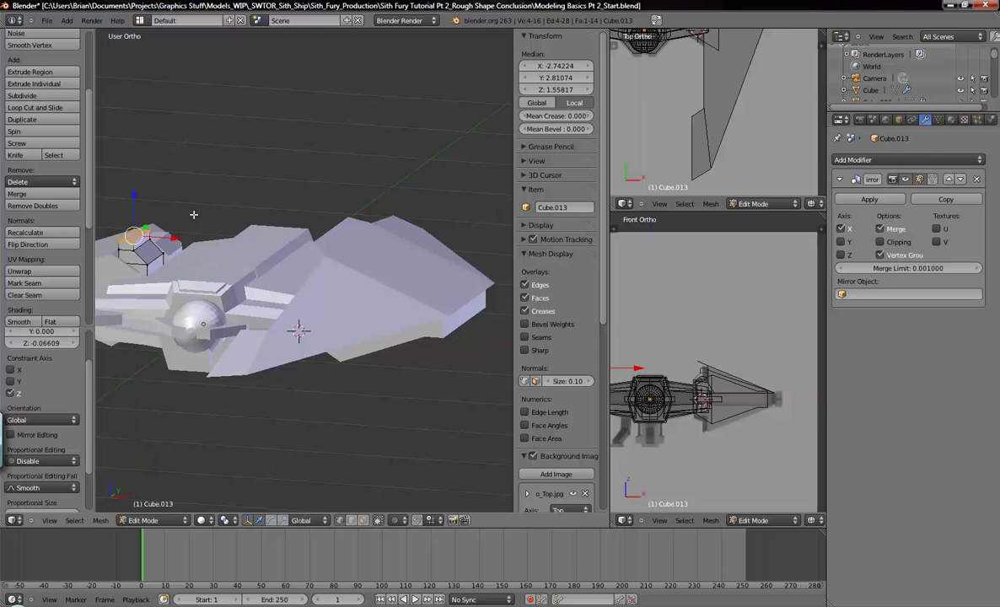
pyautogui.press('Tab')
# - Select the wing and compare its profile with the front reference image in shaded and wireframe display
pyautogui.moveTo(273, 268); pyautogui.dragTo(330, 259, button='middle')
pyautogui.rightClick(330, 258)
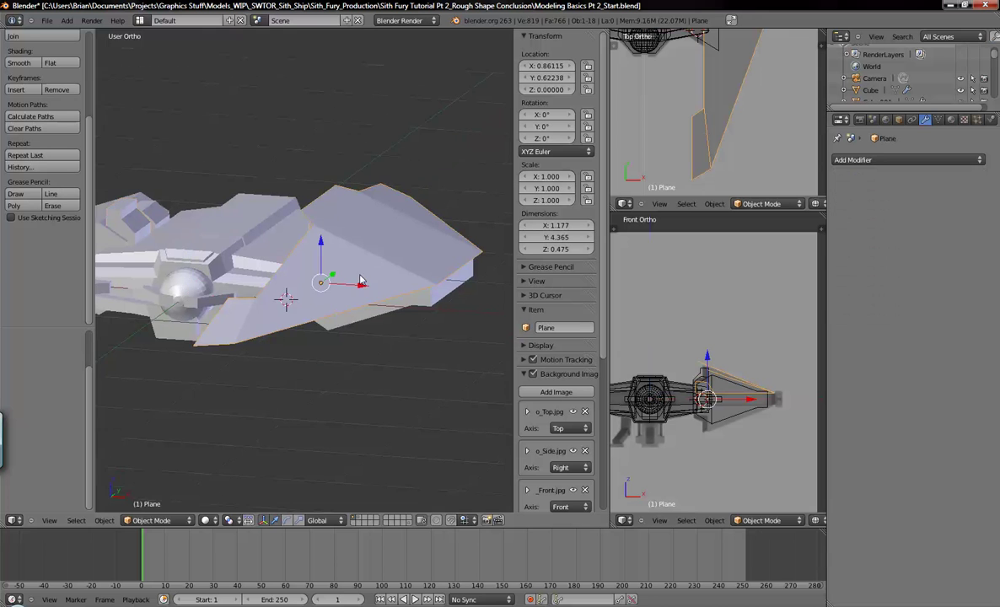
pyautogui.moveTo(449, 226); pyautogui.dragTo(396, 313, button='middle')
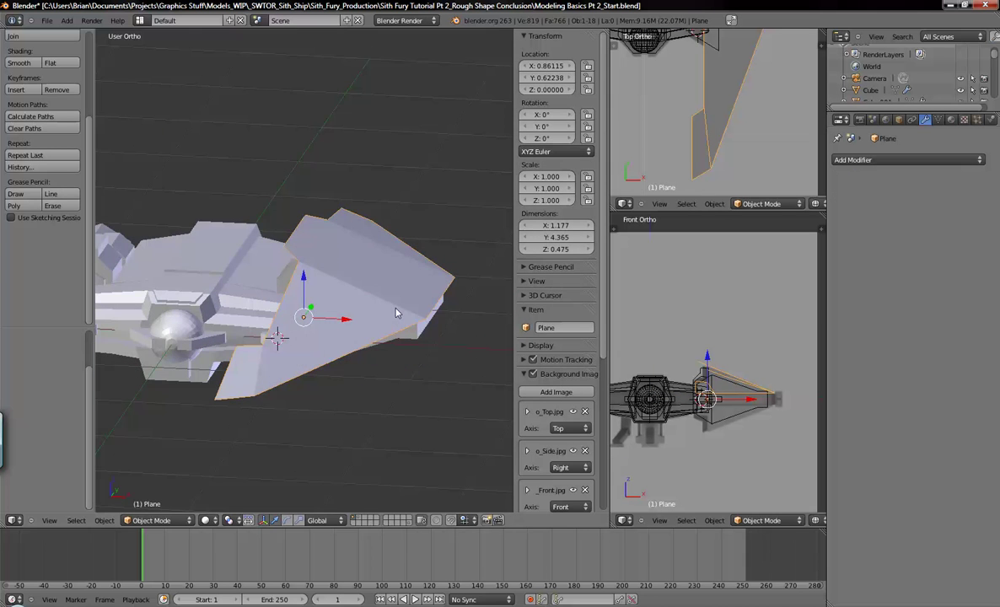
pyautogui.press('KP_1')
pyautogui.keyDown('shift'); pyautogui.moveTo(393, 312); pyautogui.dragTo(426, 219, button='middle'); pyautogui.keyUp('shift')
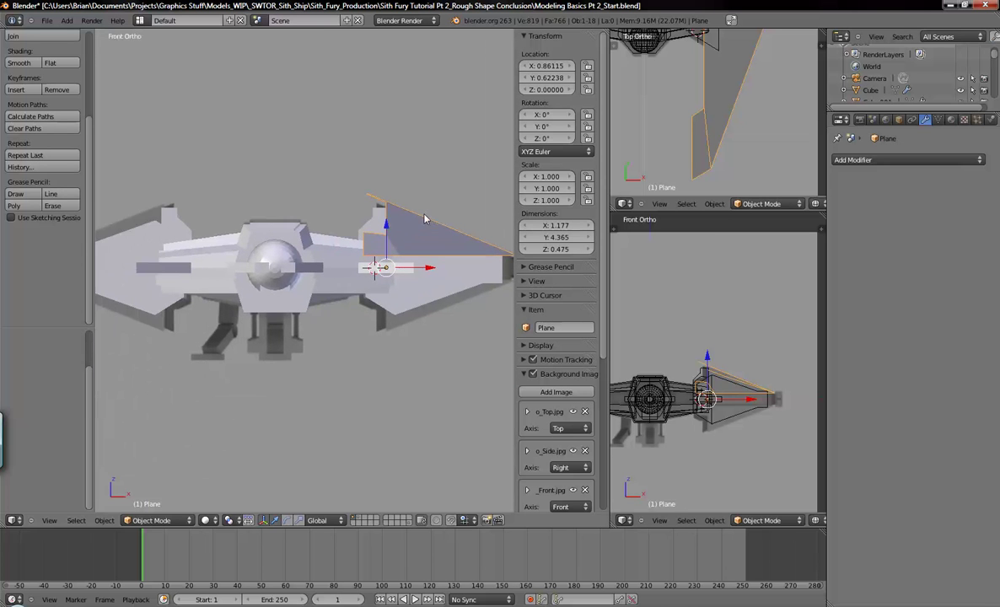
pyautogui.scroll(-1, 349, 268)
pyautogui.press('z')
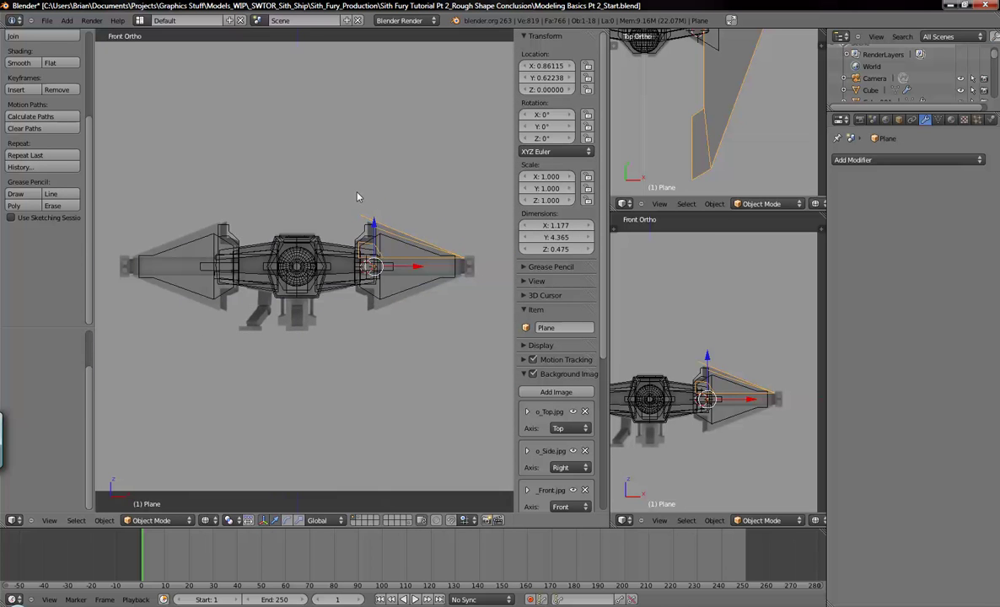
pyautogui.press('z')
pyautogui.keyDown('shift'); pyautogui.moveTo(439, 250); pyautogui.dragTo(421, 292, button='middle'); pyautogui.keyUp('shift')
pyautogui.press('KP_1')
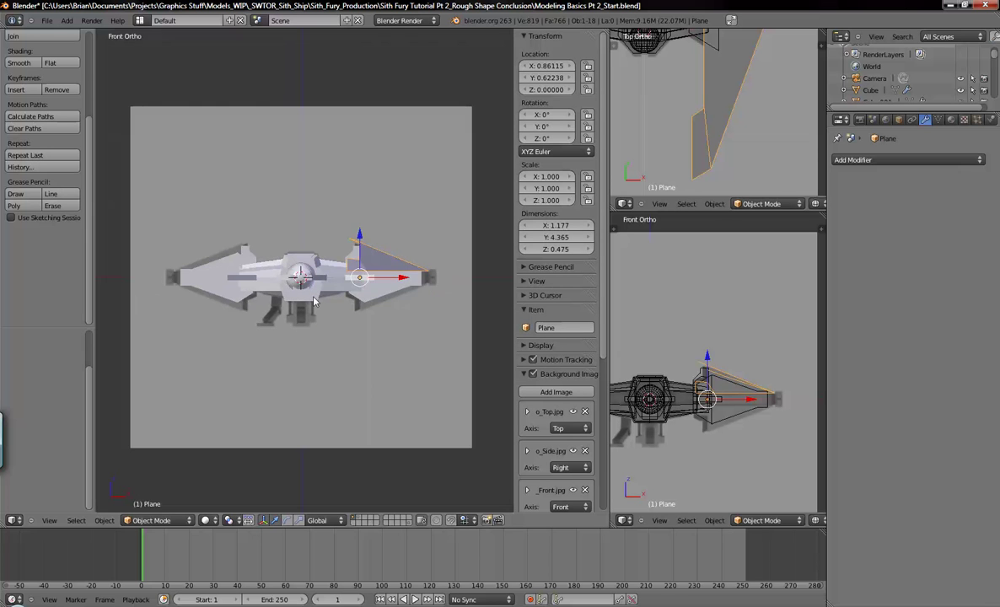
# - Set the wing plane's origin to the 3D cursor at the ship's center
pyautogui.scroll(1, 328, 297)
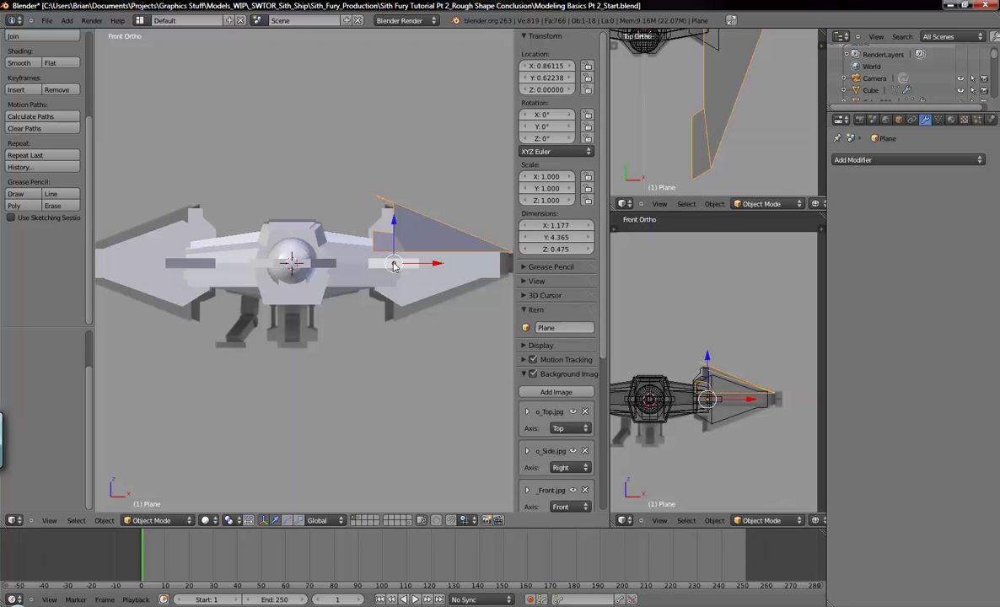
pyautogui.press('g')
pyautogui.rightClick(415, 240)
pyautogui.scroll(4, 17, 127)
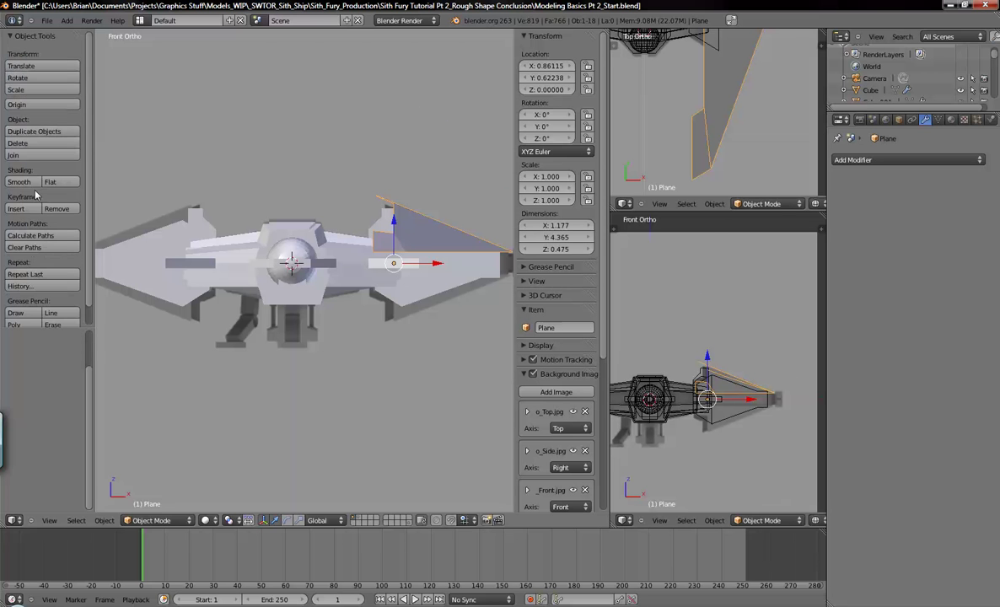
pyautogui.click(34, 104)
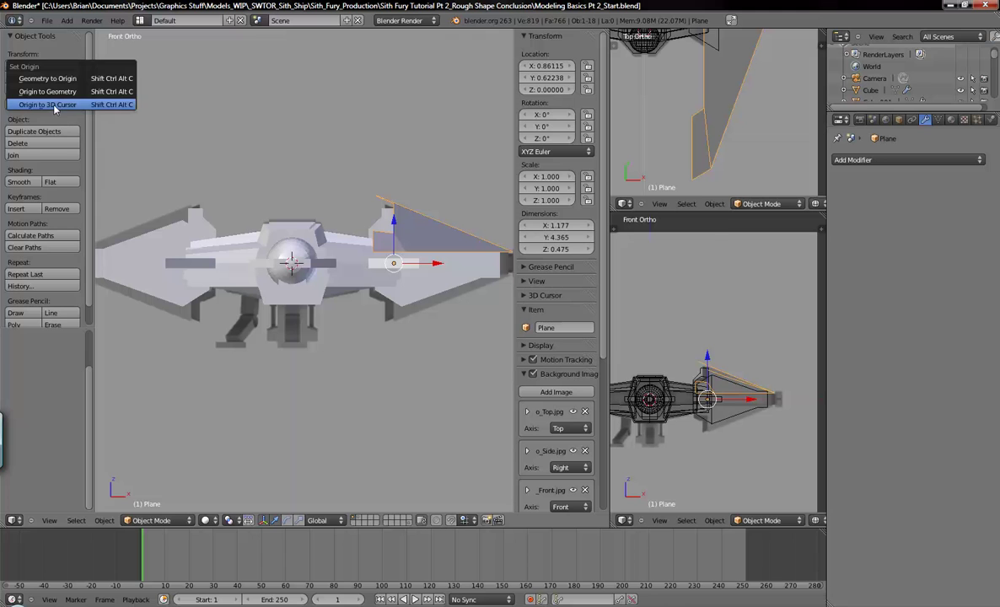
pyautogui.click(54, 105)
pyautogui.keyDown('shift'); pyautogui.moveTo(393, 261); pyautogui.dragTo(348, 257, button='middle'); pyautogui.keyUp('shift')
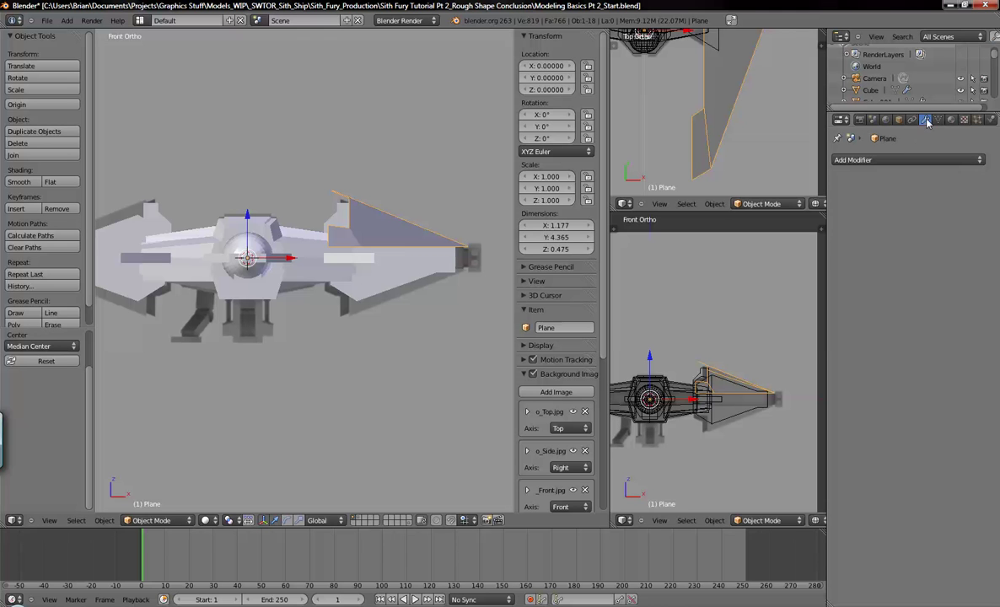
# - Add a Mirror modifier to the wing with both the X and Z axes enabled
pyautogui.click(891, 161)
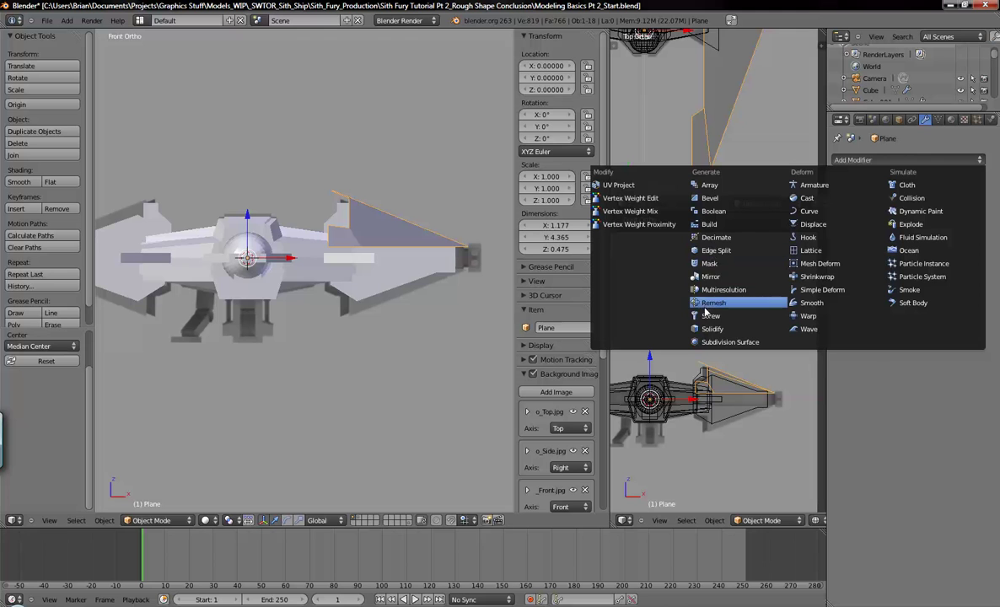
pyautogui.click(711, 277)
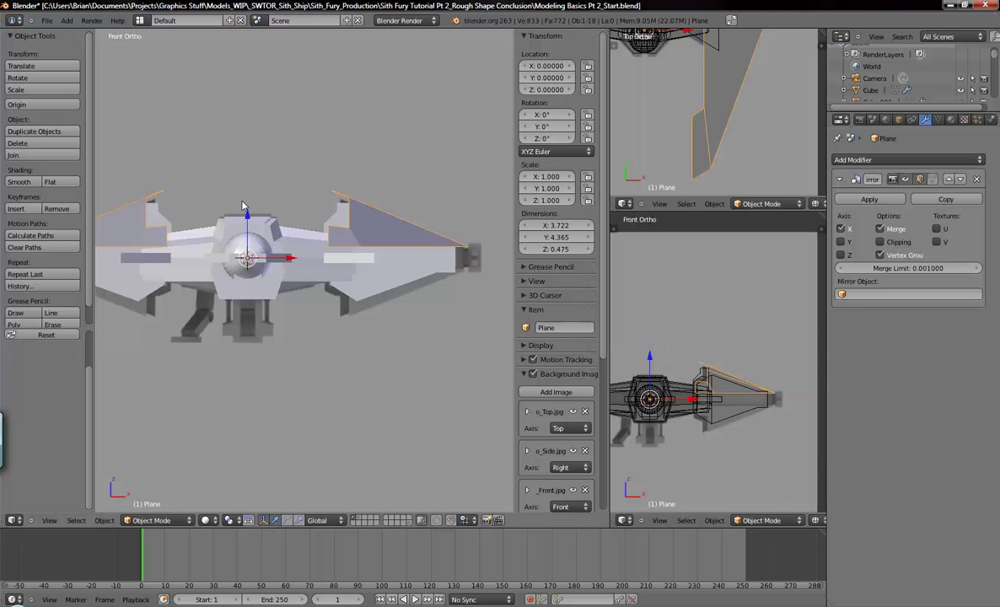
pyautogui.keyDown('shift'); pyautogui.moveTo(200, 191); pyautogui.dragTo(280, 192, button='middle'); pyautogui.keyUp('shift')
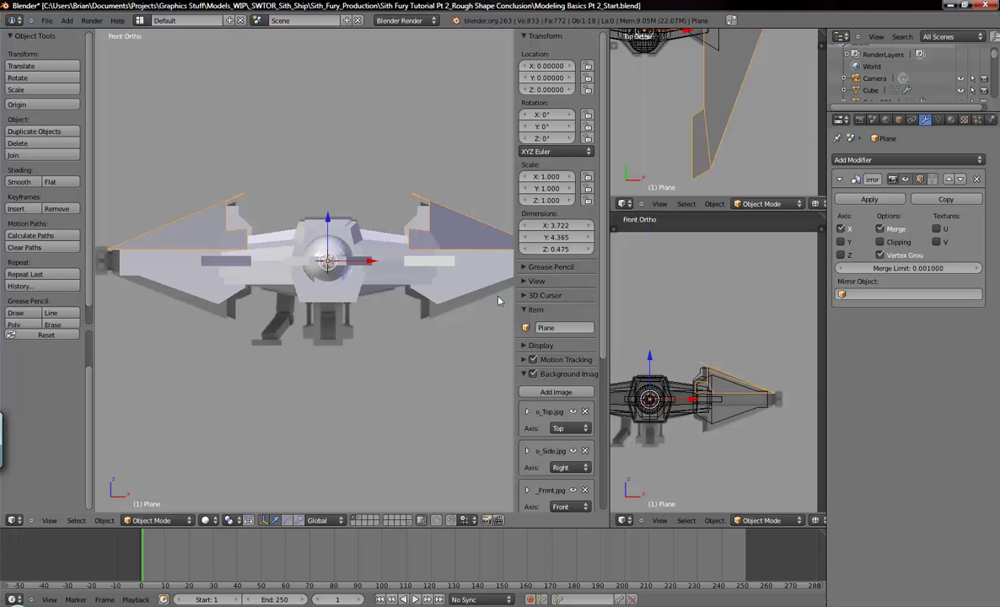
pyautogui.click(841, 255)
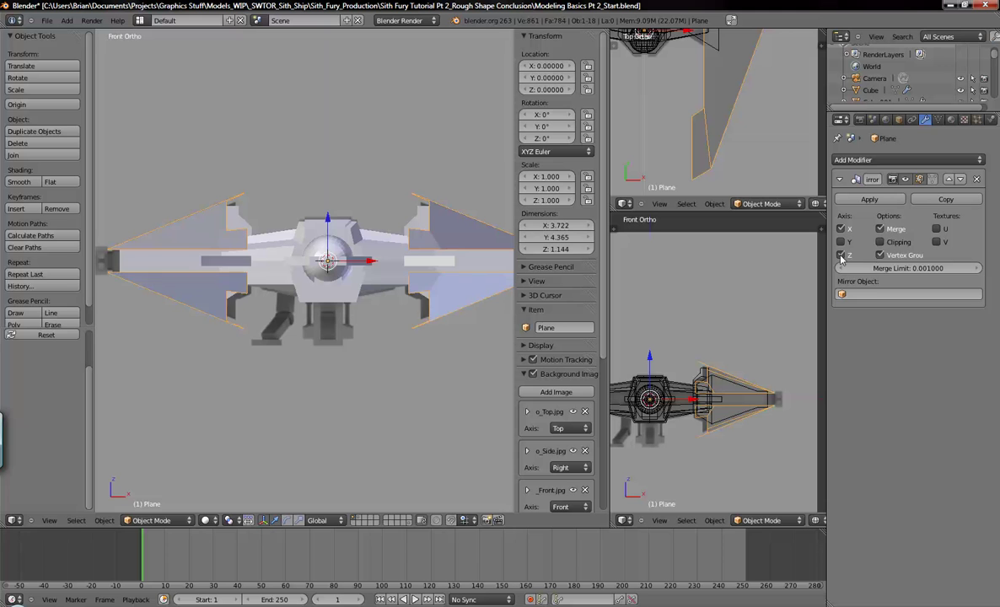
pyautogui.keyDown('shift'); pyautogui.moveTo(418, 249); pyautogui.dragTo(380, 233, button='middle'); pyautogui.keyUp('shift')
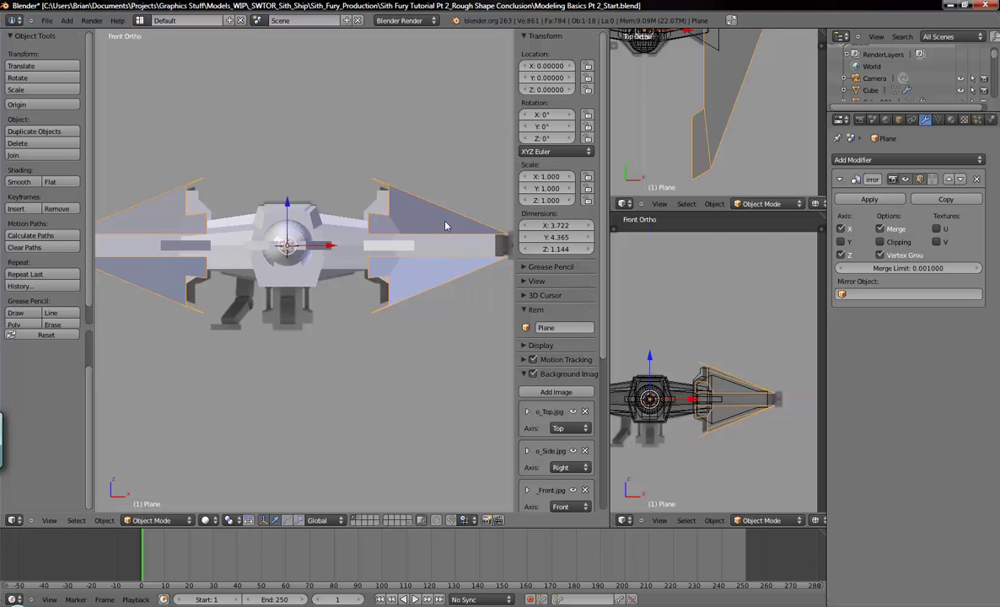
# - Examine the four mirrored wing surfaces around the hull from several angles
pyautogui.moveTo(458, 196); pyautogui.dragTo(385, 212, button='middle')
pyautogui.moveTo(307, 232); pyautogui.dragTo(347, 243, button='middle')
pyautogui.press('z')
pyautogui.press('z')
pyautogui.press('Tab')
pyautogui.moveTo(410, 258); pyautogui.dragTo(354, 257, button='middle')
pyautogui.press('Tab')
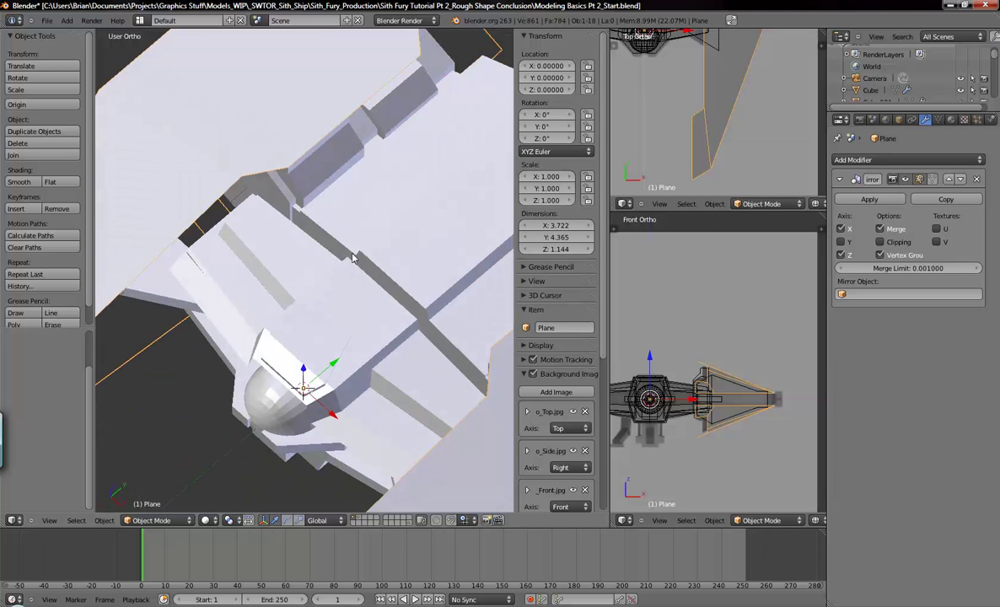
pyautogui.rightClick(430, 272)
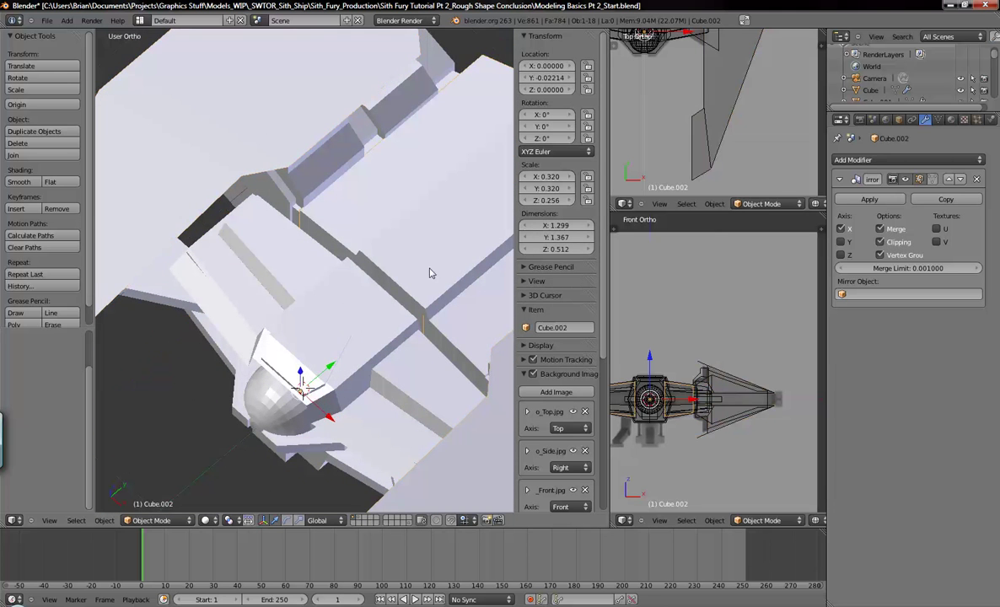
pyautogui.moveTo(453, 289); pyautogui.dragTo(286, 241, button='middle')
pyautogui.rightClick(237, 172)
pyautogui.hotkey('shift', 'd')
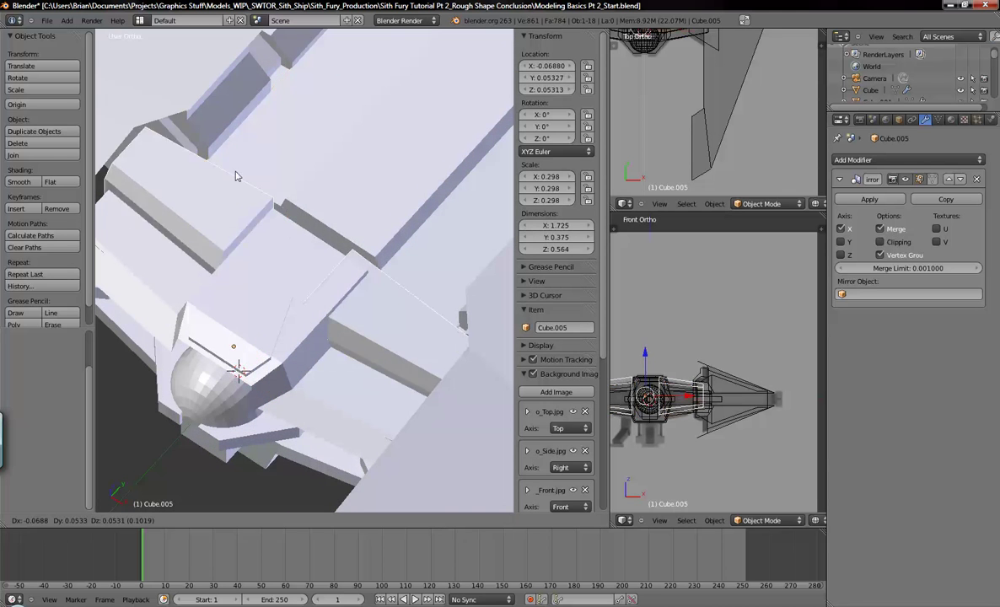
pyautogui.press('Escape')
# - Duplicate the central hull block Cube in place and move the copy about -0.085 along Y
pyautogui.moveTo(339, 212); pyautogui.dragTo(397, 252, button='middle')
pyautogui.scroll(2, 217, 186)
pyautogui.rightClick(415, 259)
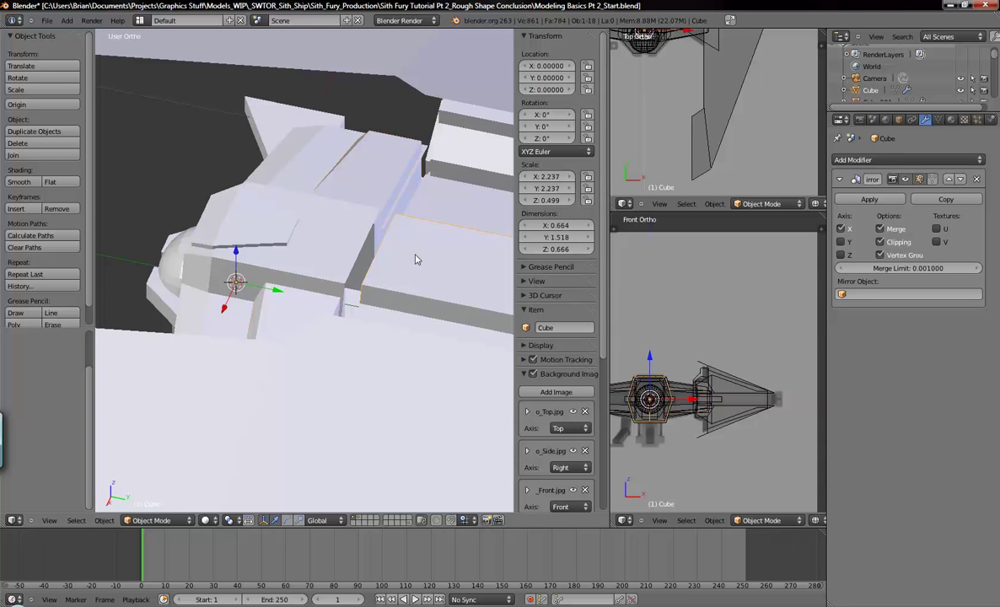
pyautogui.moveTo(451, 283); pyautogui.dragTo(384, 267, button='middle')
pyautogui.hotkey('shift', 'd')
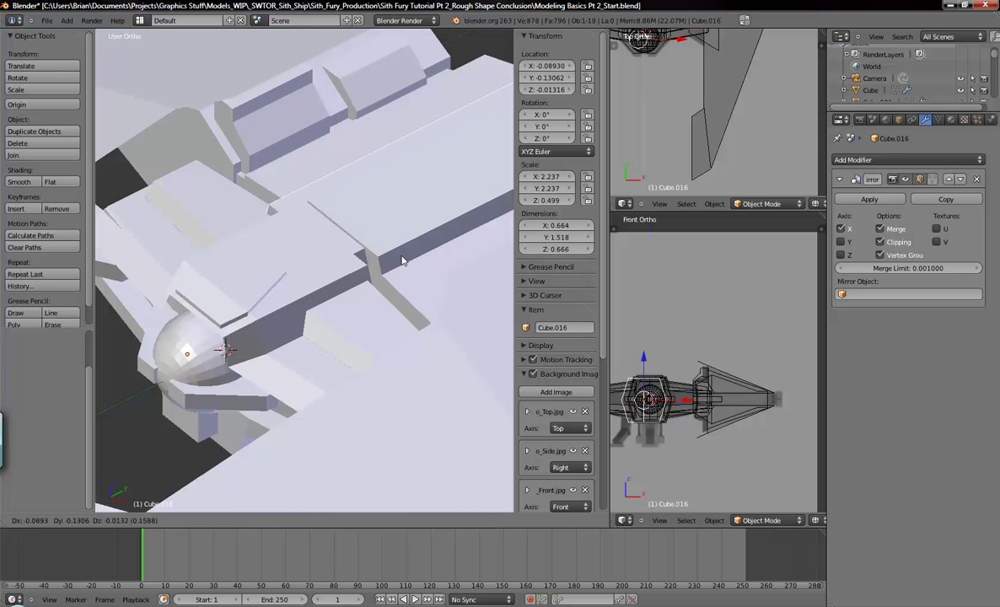
pyautogui.click(432, 207)
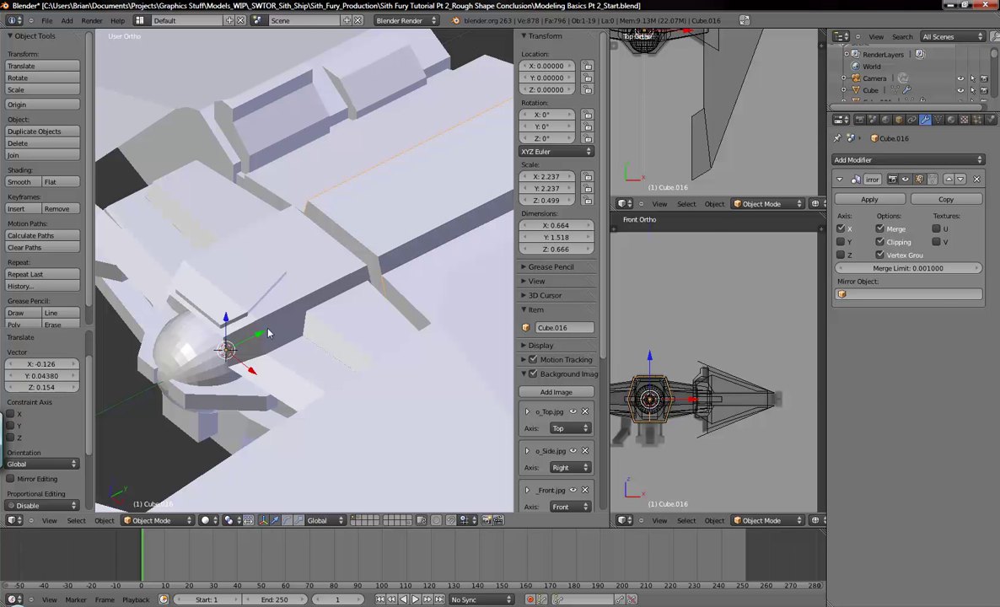
pyautogui.press('g')
pyautogui.press('y')
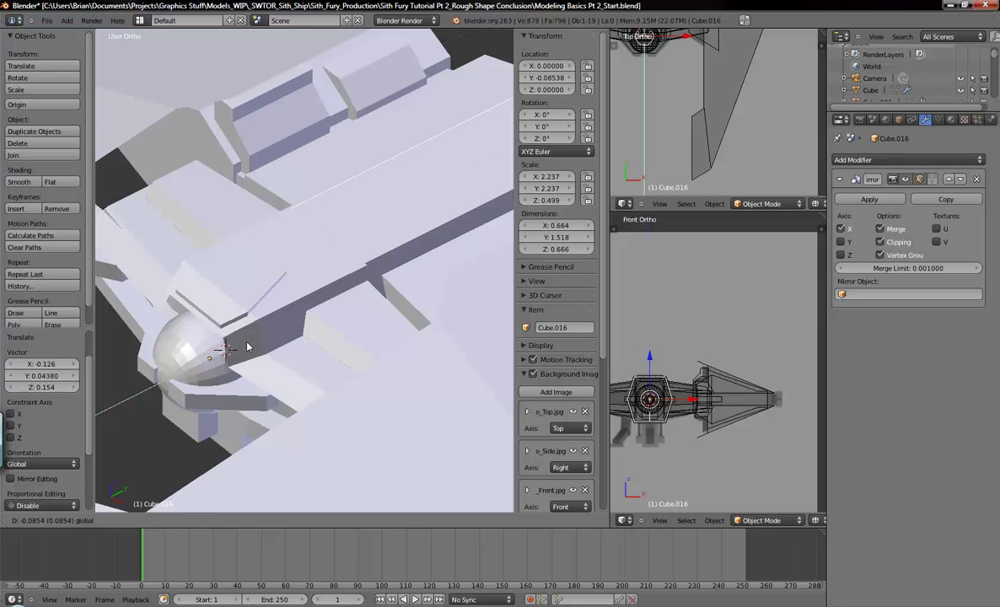
pyautogui.click(247, 346)
# - Shorten the copied hull block into a narrow band by moving its rear vertices about -1.269 along Y in the top view
pyautogui.press('z')
pyautogui.scroll(3, 353, 250)
pyautogui.press('KP_7')
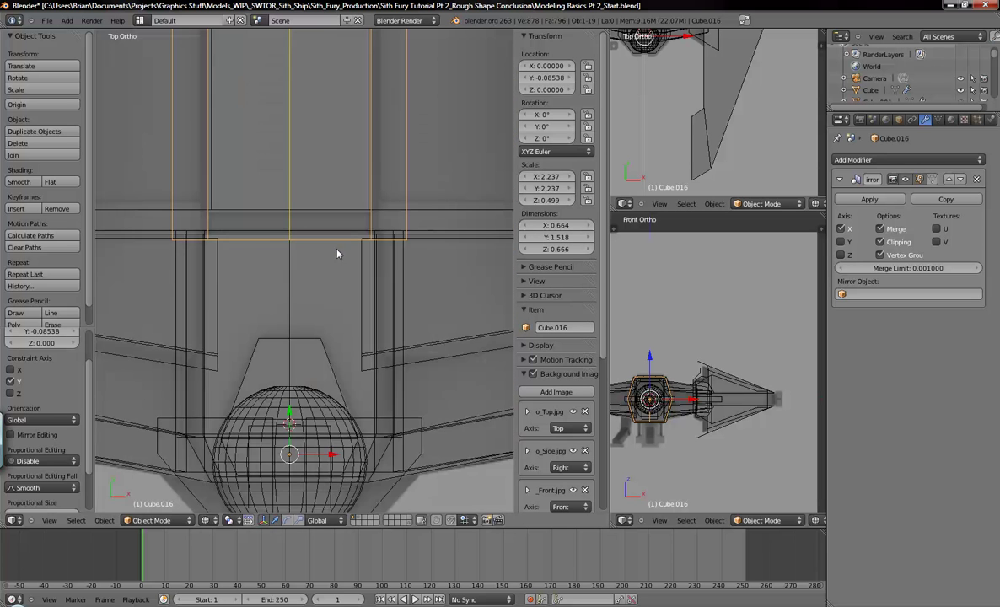
pyautogui.scroll(-5, 319, 200)
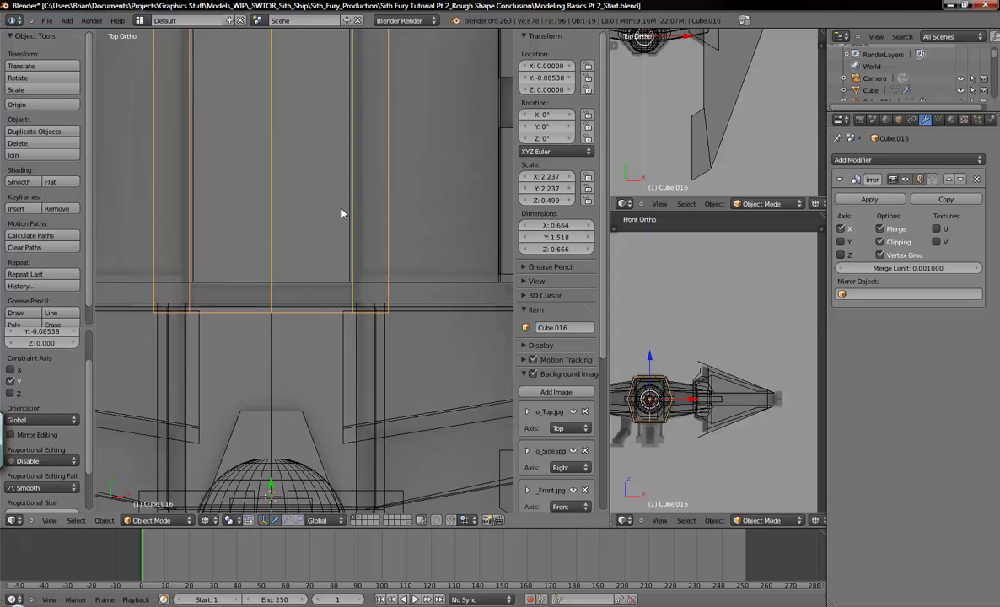
pyautogui.press('z')
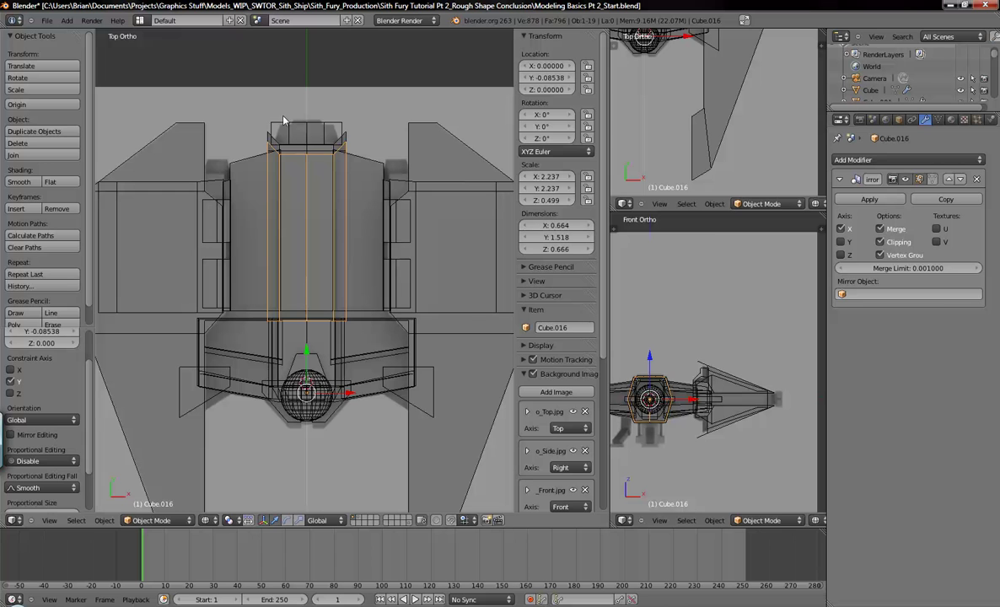
pyautogui.press('Tab')
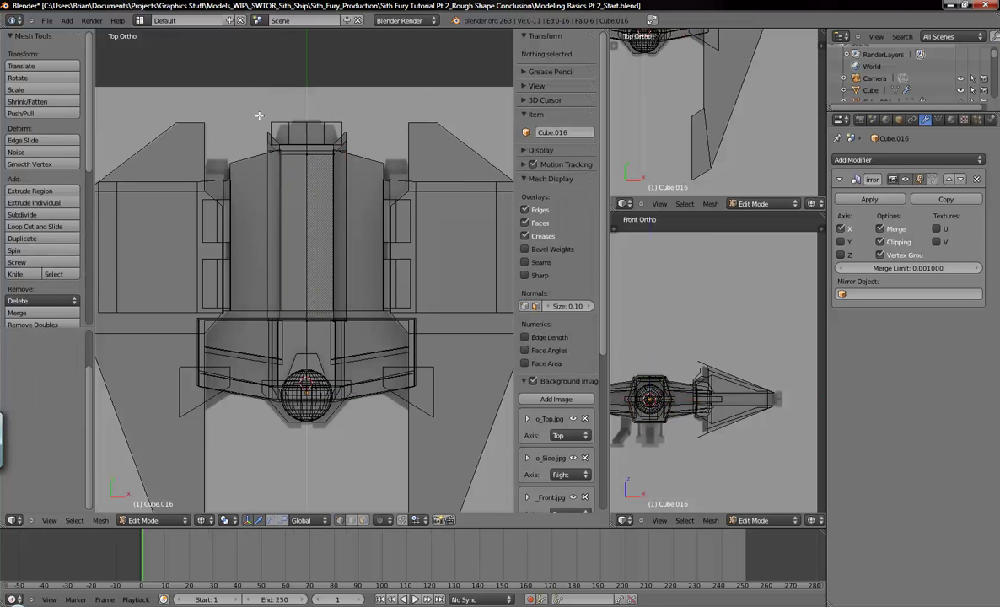
pyautogui.press('b')
pyautogui.moveTo(233, 103); pyautogui.dragTo(367, 167)
pyautogui.moveTo(348, 98); pyautogui.dragTo(344, 115)
pyautogui.press('b')
pyautogui.moveTo(253, 133); pyautogui.dragTo(364, 181)
pyautogui.moveTo(324, 118); pyautogui.dragTo(343, 258)
pyautogui.scroll(4, 374, 189)
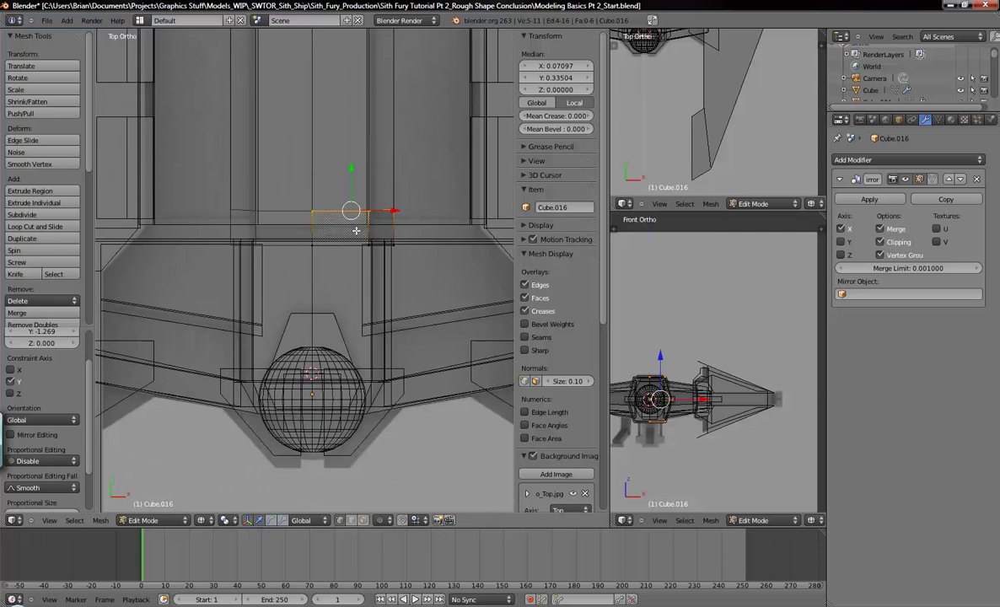
# - Move the narrow band -0.017 along Y and align its outer rear vertex by moving it about -0.005 along Y
pyautogui.press('Tab')
pyautogui.moveTo(312, 353); pyautogui.dragTo(314, 360)
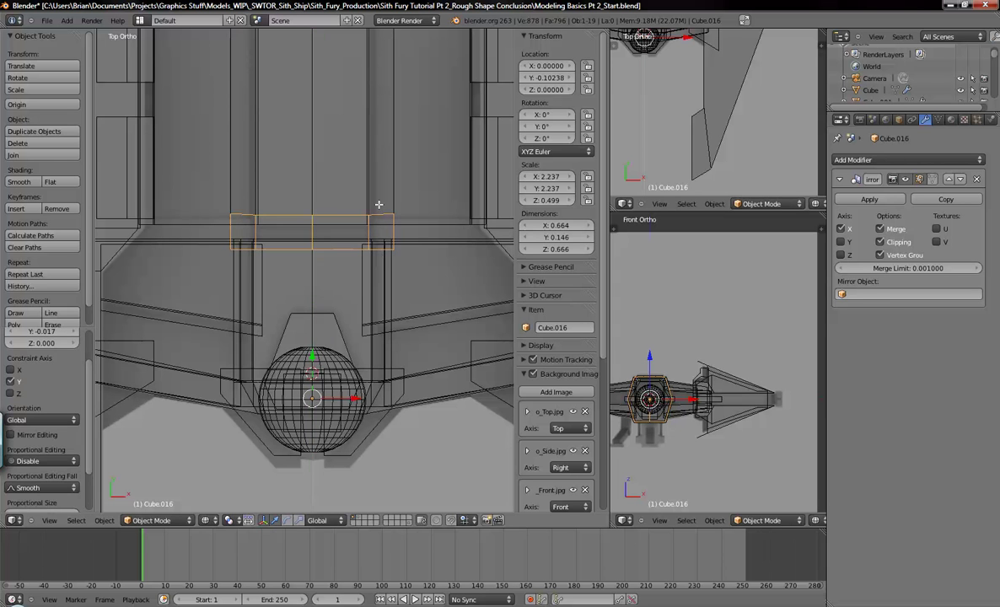
pyautogui.press('Tab')
pyautogui.scroll(4, 380, 209)
pyautogui.rightClick(407, 161)
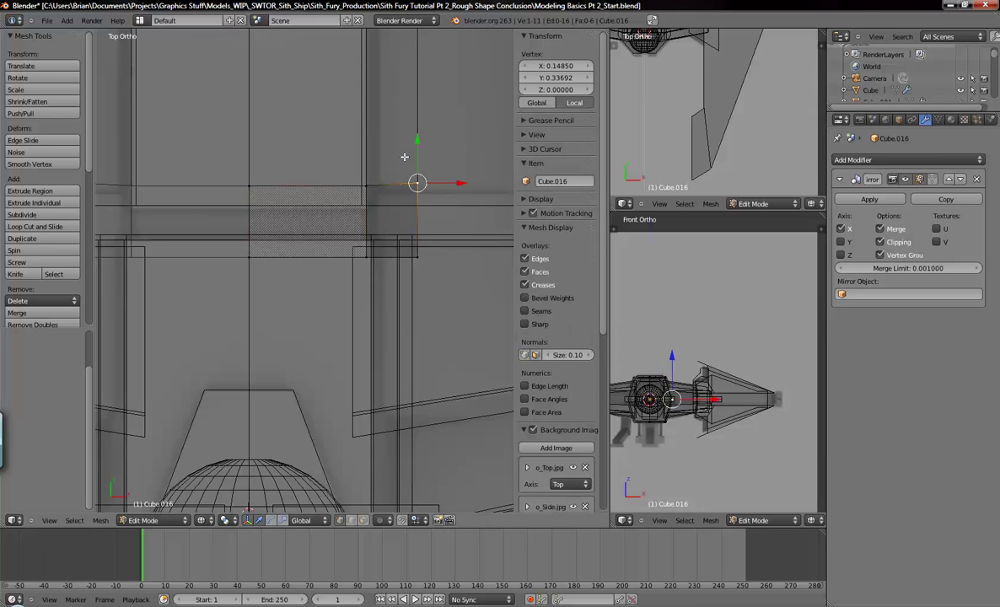
pyautogui.moveTo(416, 142); pyautogui.dragTo(421, 129)
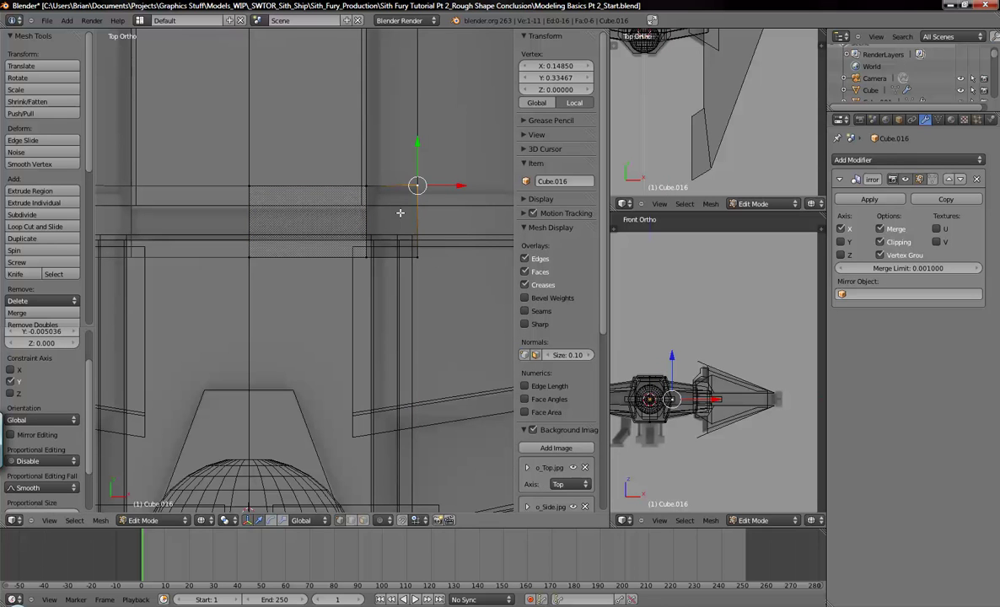
pyautogui.press('a')
pyautogui.scroll(-2, 385, 213)
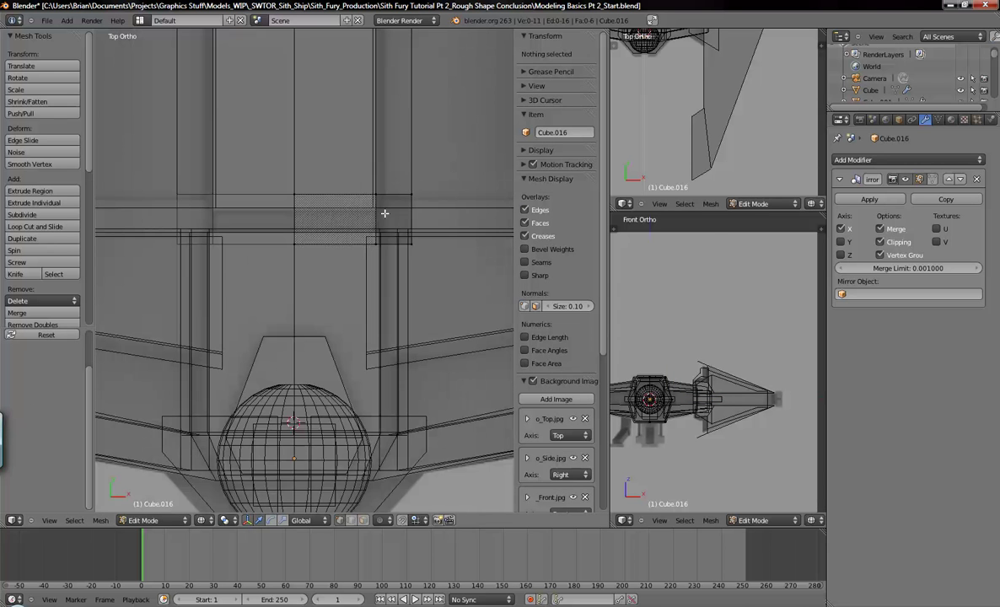
# - Check the narrow band in shaded display and against the front reference in wireframe, and select its entire mesh
pyautogui.press('z')
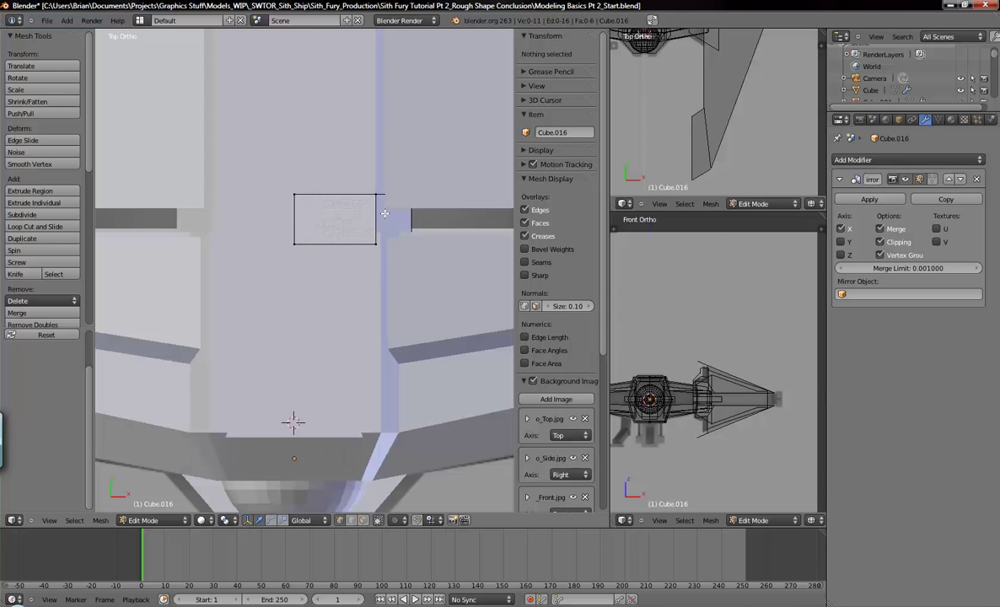
pyautogui.moveTo(402, 198); pyautogui.dragTo(305, 239, button='middle')
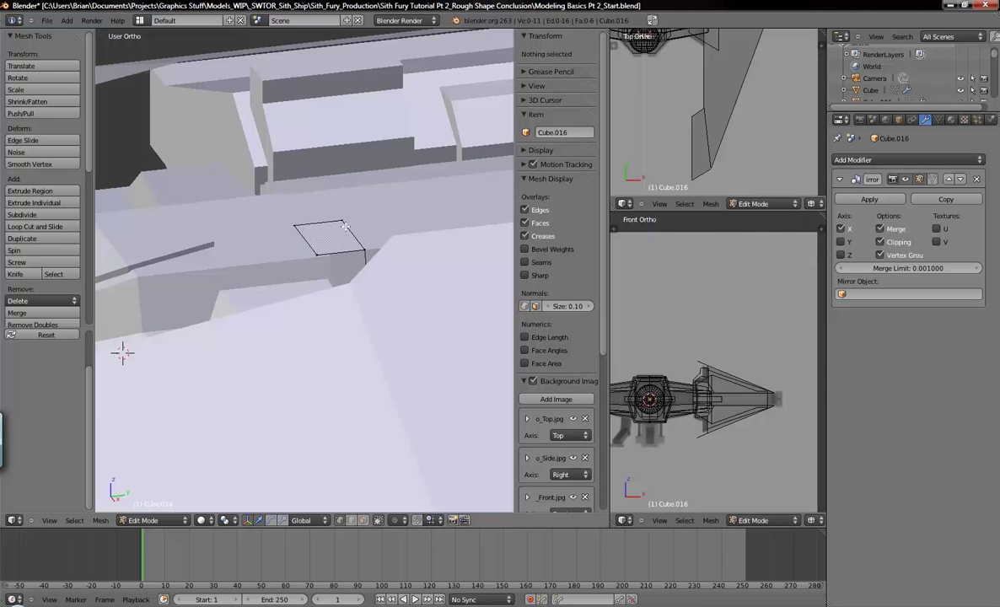
pyautogui.moveTo(304, 231); pyautogui.dragTo(339, 224, button='middle')
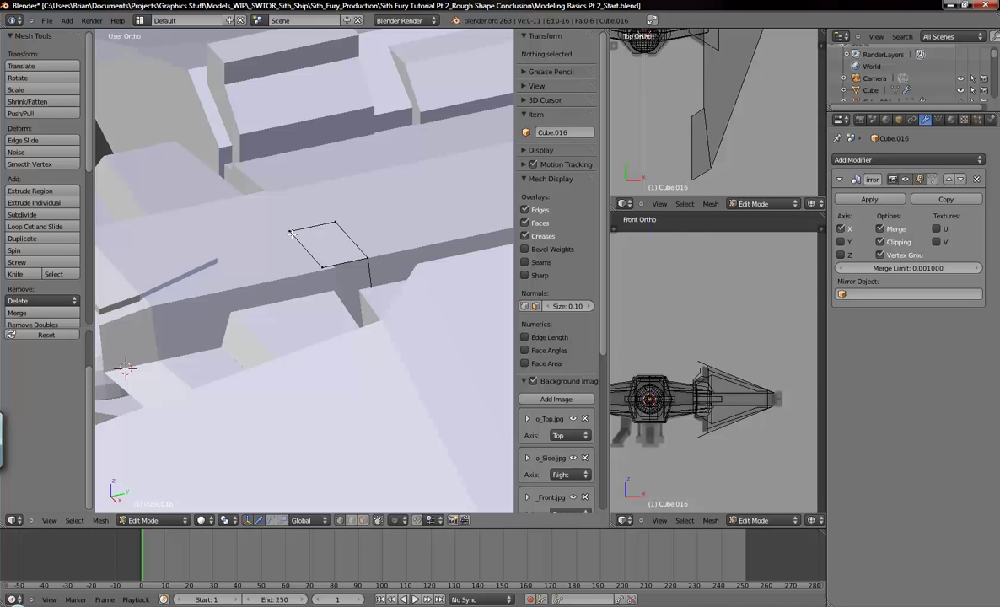
pyautogui.keyDown('shift'); pyautogui.moveTo(291, 233); pyautogui.dragTo(291, 191, button='middle'); pyautogui.keyUp('shift')
pyautogui.press('KP_1')
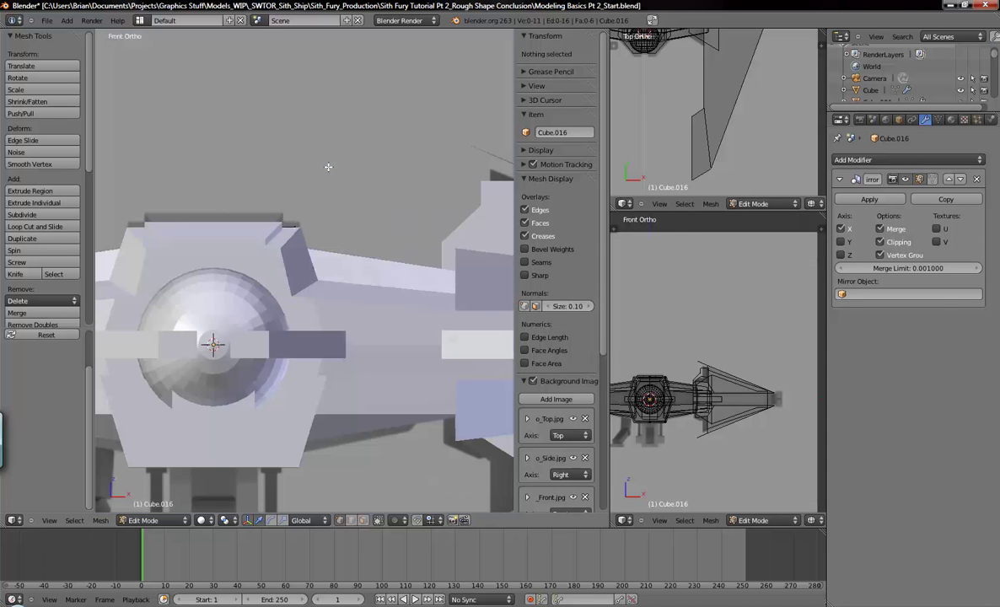
pyautogui.keyDown('shift'); pyautogui.moveTo(290, 289); pyautogui.dragTo(405, 239, button='middle'); pyautogui.keyUp('shift')
pyautogui.press('z')
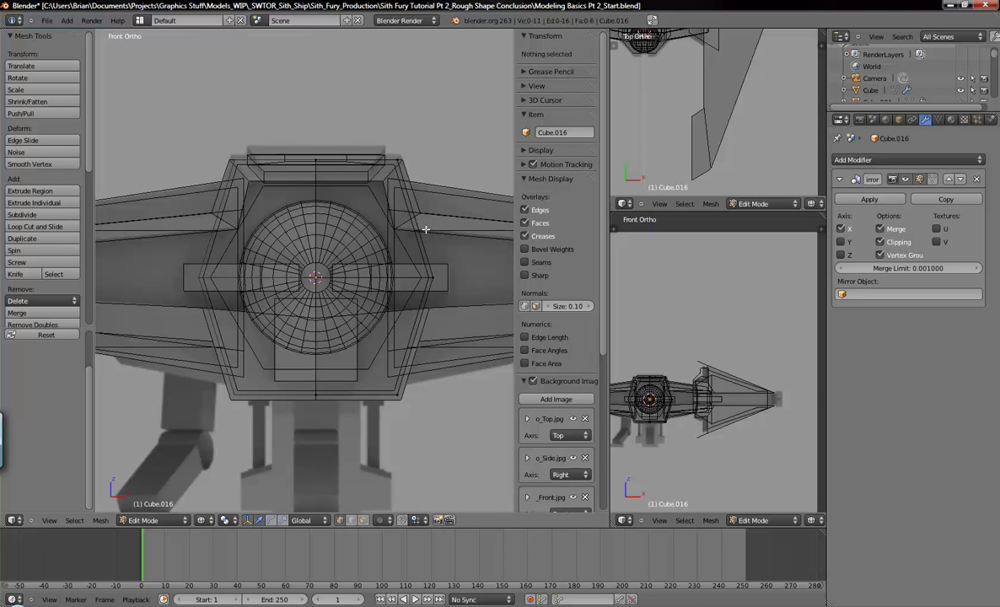
pyautogui.press('a')
pyautogui.keyDown('shift'); pyautogui.moveTo(439, 246); pyautogui.dragTo(429, 251, button='middle'); pyautogui.keyUp('shift')
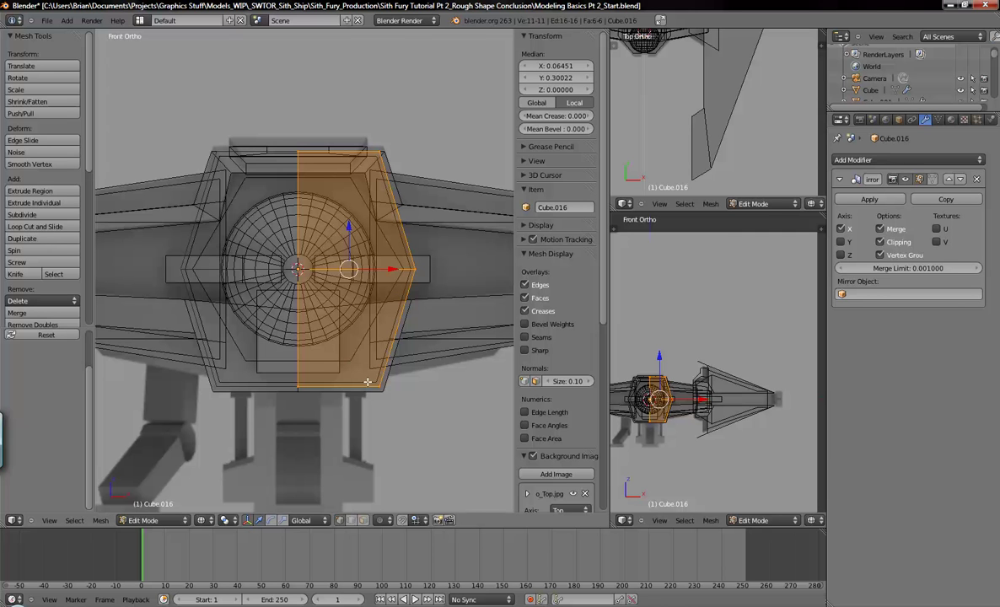
pyautogui.press('s')
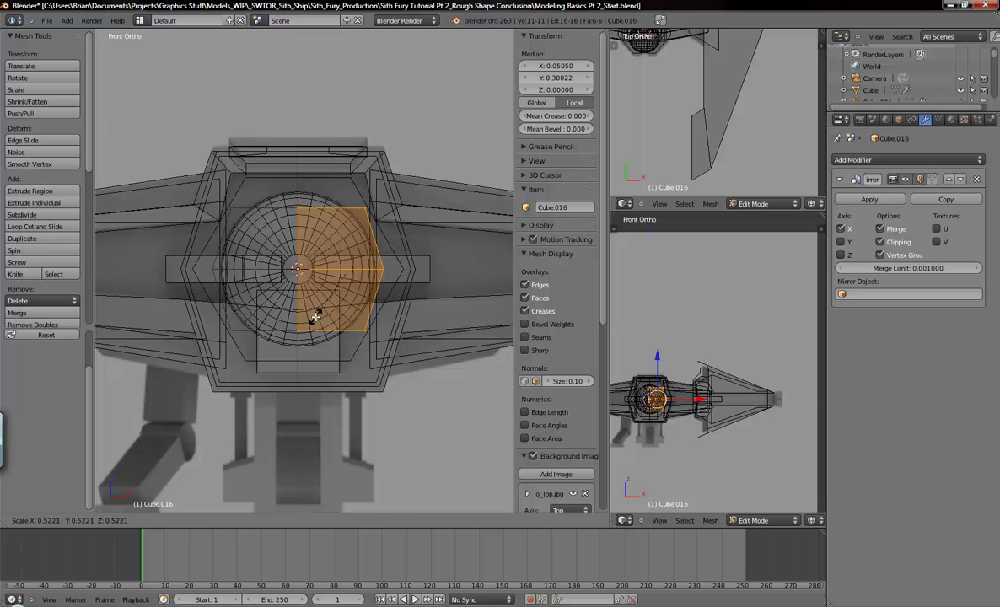
pyautogui.rightClick(333, 333)
pyautogui.moveTo(333, 333); pyautogui.dragTo(277, 321, button='middle')
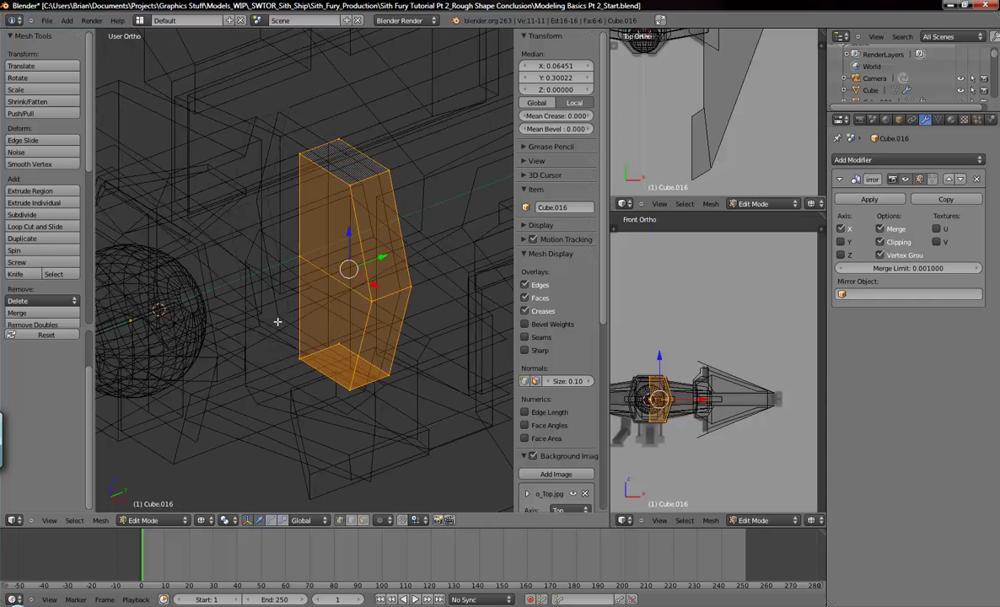
pyautogui.press('s')
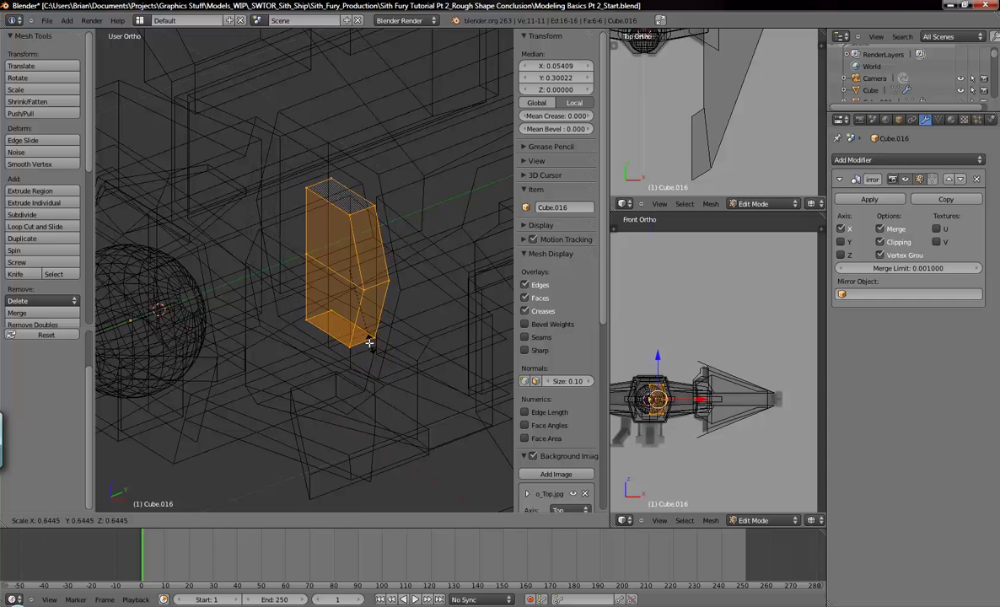
pyautogui.rightClick(364, 339)
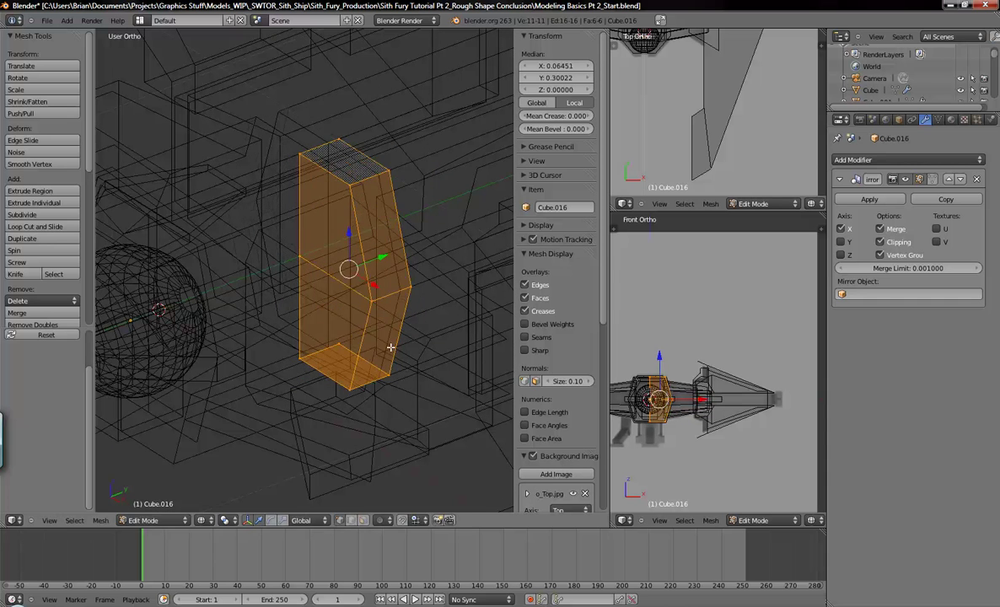
# - Examine how the narrow band sits within the hull from an angled shaded view and against the front reference
pyautogui.press('z')
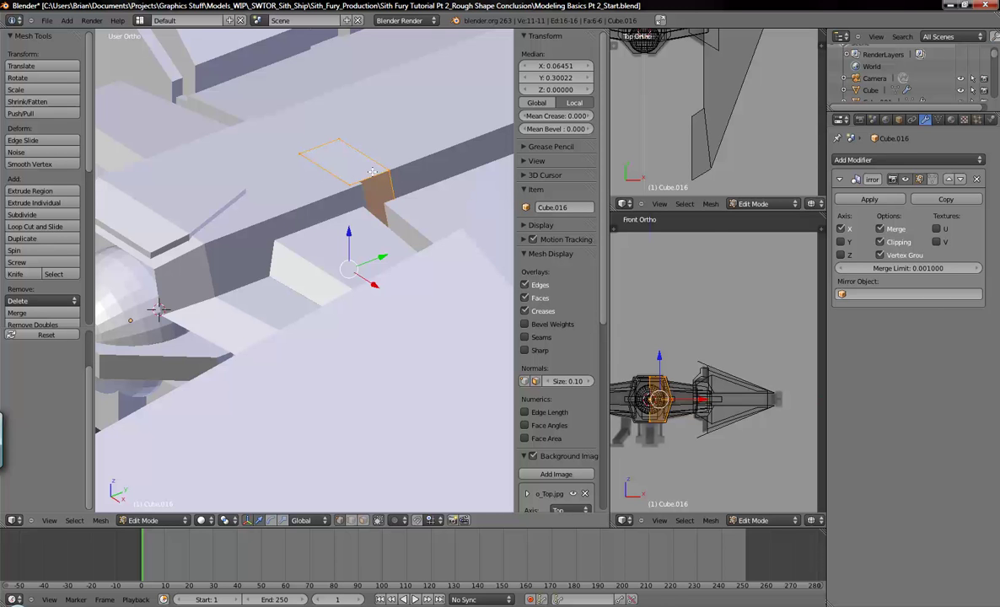
pyautogui.press('KP_1')
pyautogui.keyDown('shift'); pyautogui.moveTo(338, 291); pyautogui.dragTo(405, 263, button='middle'); pyautogui.keyUp('shift')
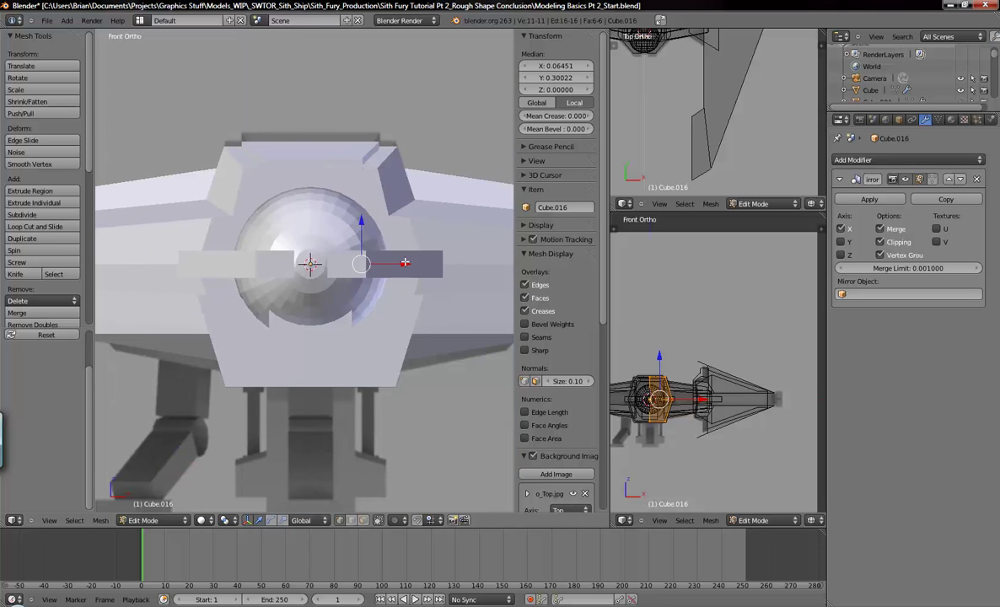
pyautogui.moveTo(394, 192); pyautogui.dragTo(309, 225, button='middle')
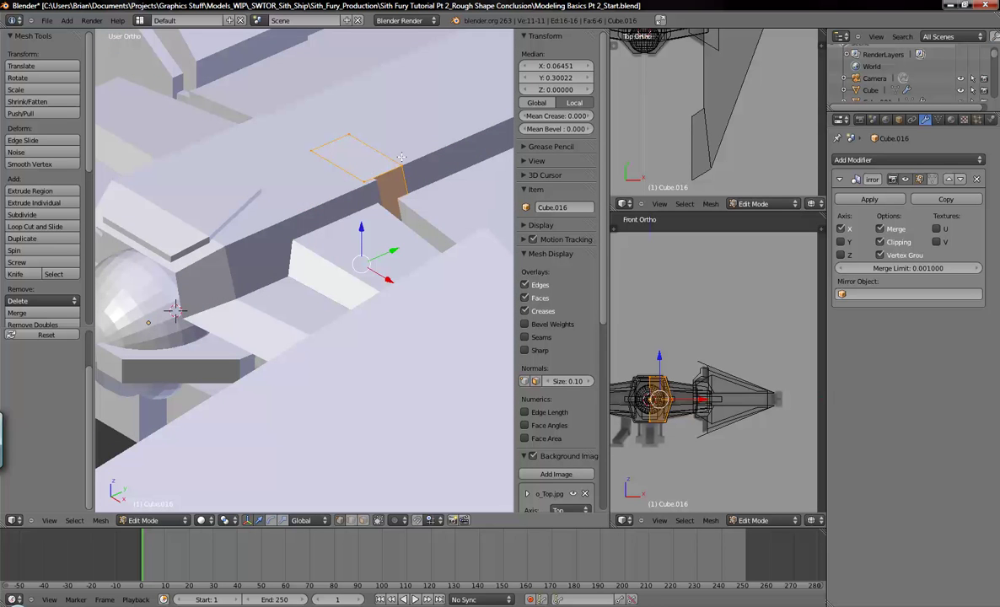
pyautogui.press('KP_1')
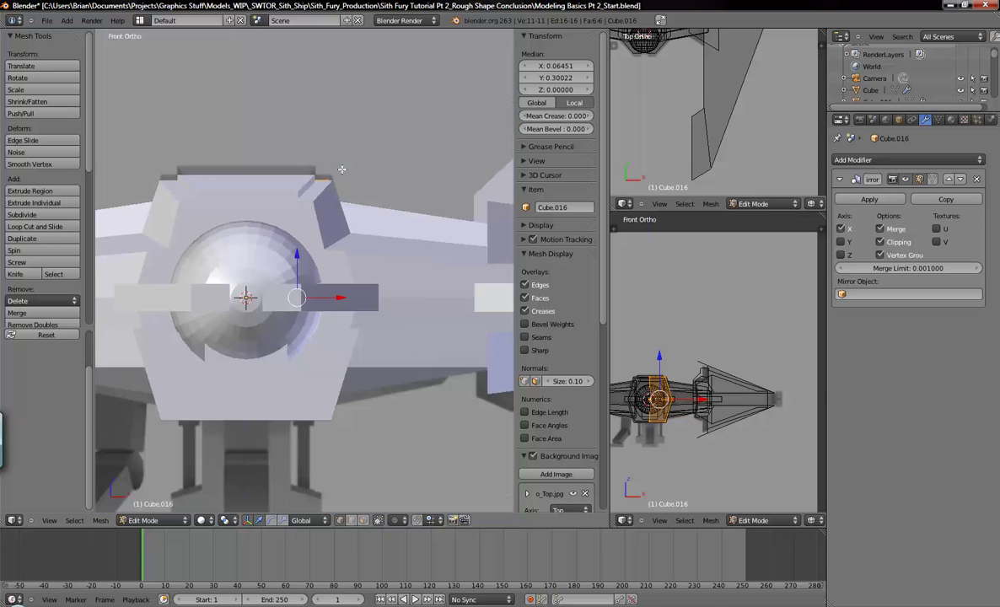
pyautogui.press('z')
pyautogui.keyDown('shift'); pyautogui.moveTo(430, 240); pyautogui.dragTo(385, 214, button='middle'); pyautogui.keyUp('shift')
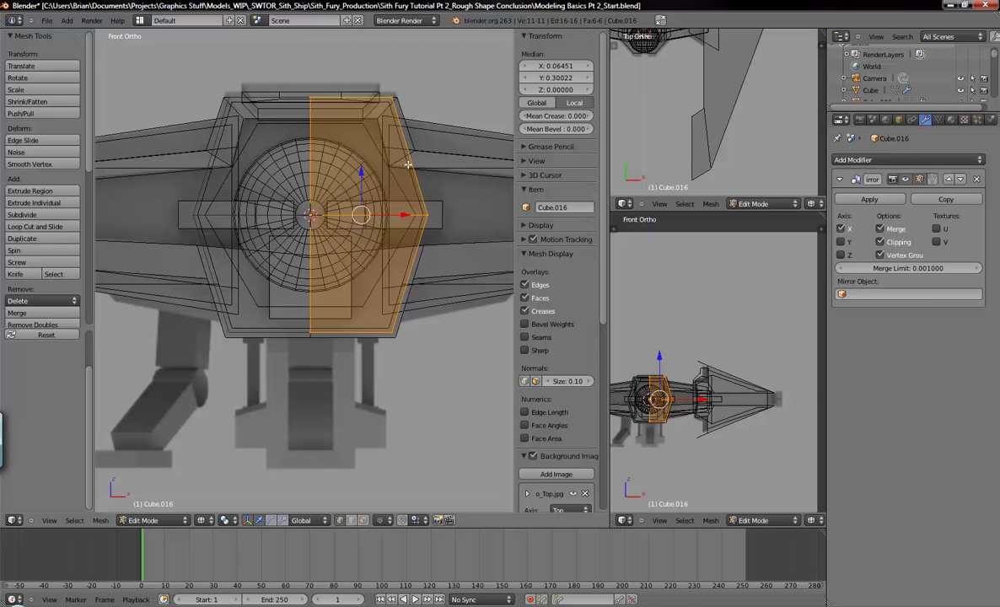
pyautogui.press('s')
pyautogui.press('x')
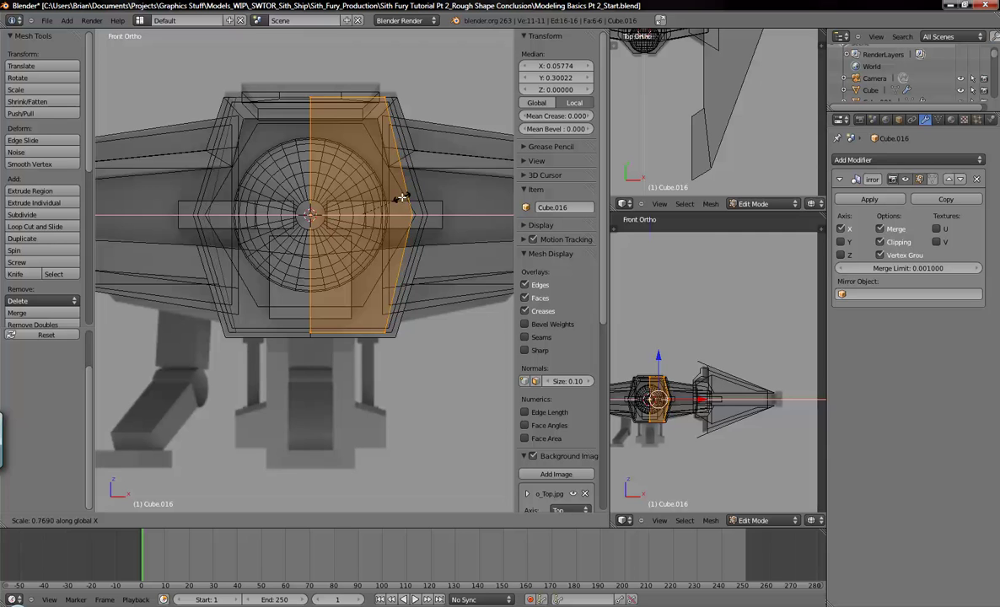
pyautogui.hotkey('shift', 'z')
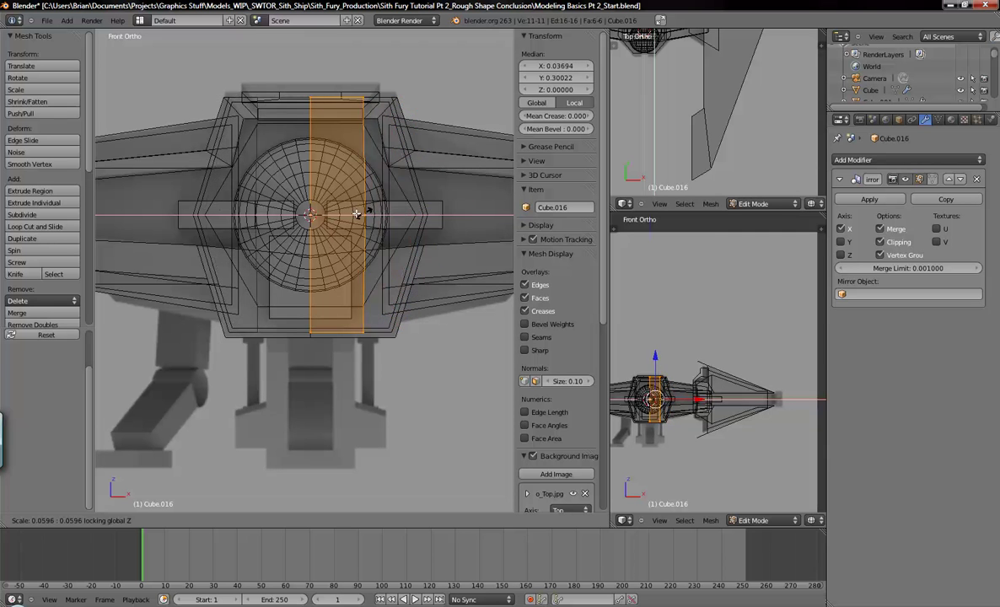
pyautogui.click(429, 214)
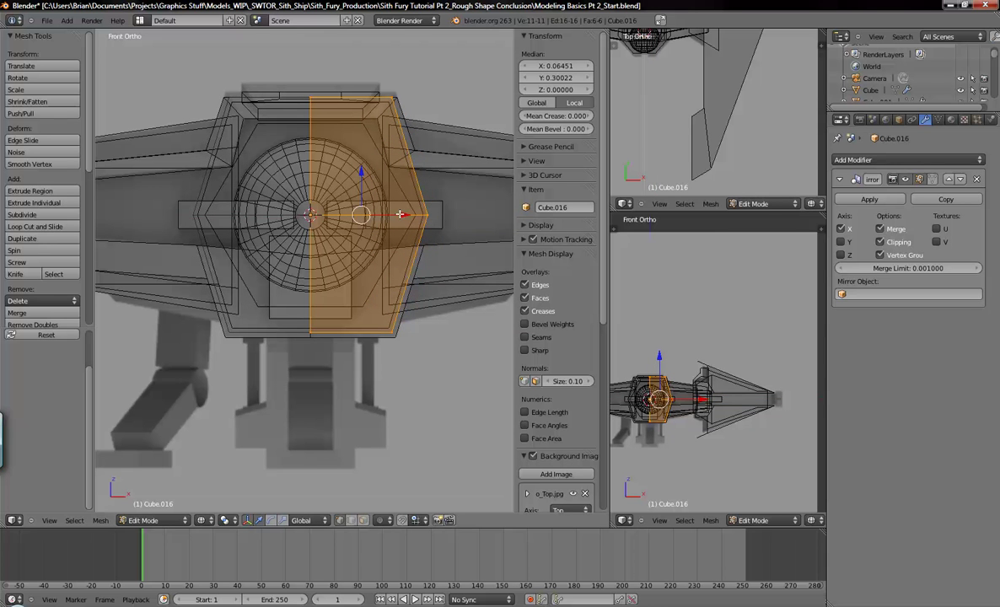
pyautogui.press('s')
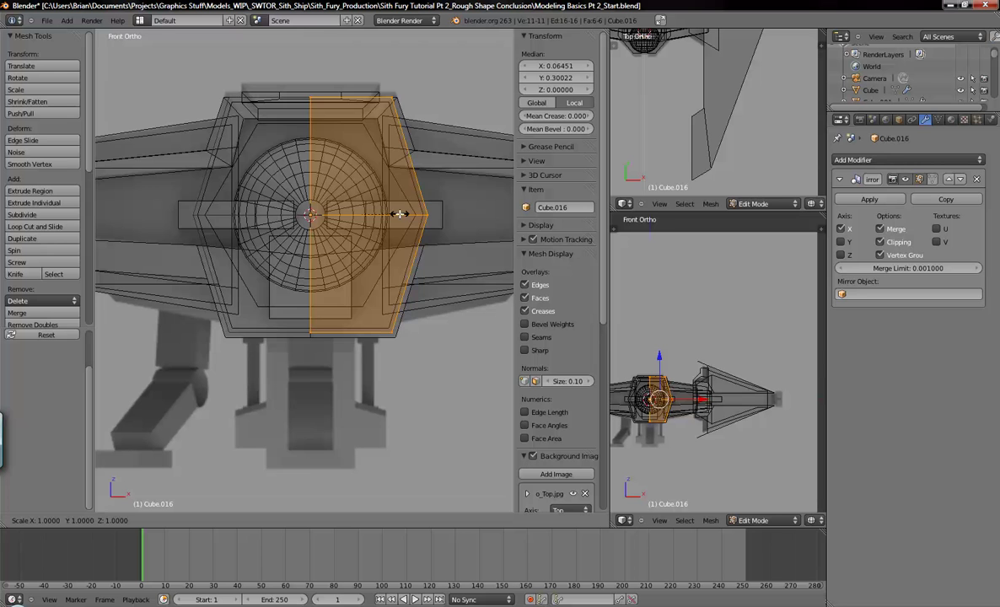
pyautogui.press('x')
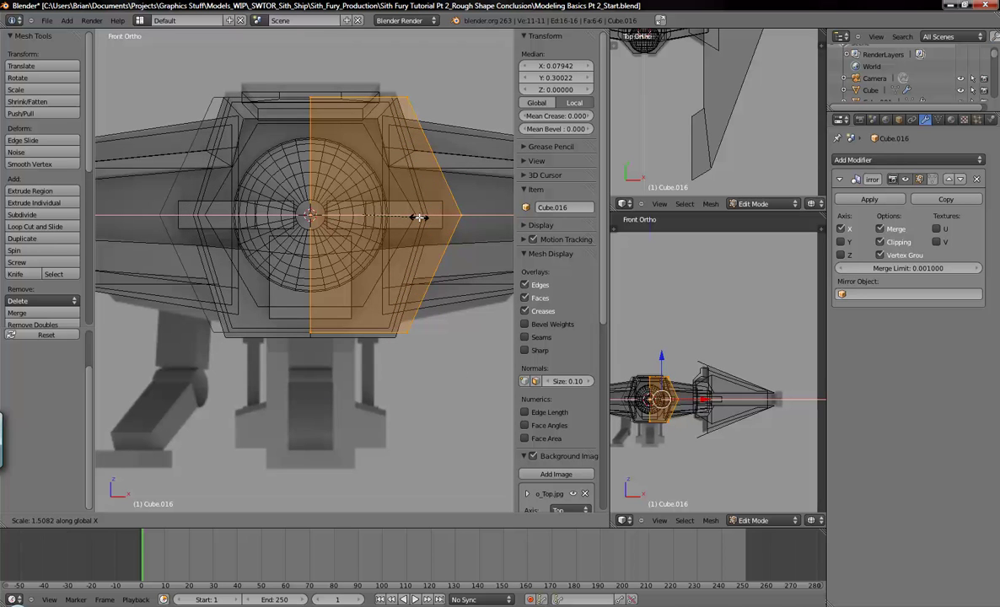
pyautogui.hotkey('shift', 'y')
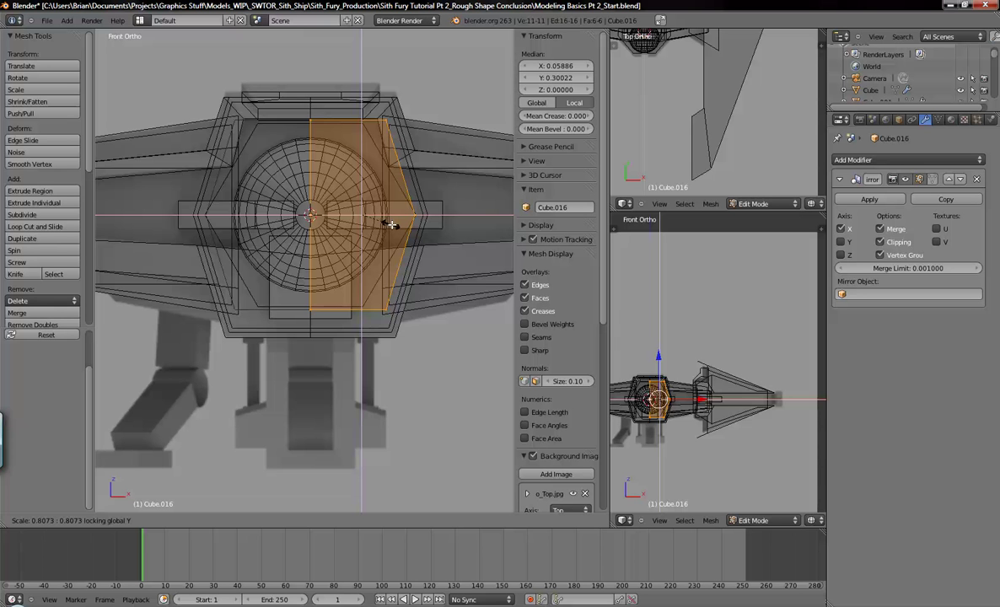
pyautogui.click(395, 224)
# - Scale the entire narrow band to about 0.942 in X and Z, leaving its Y depth locked
pyautogui.moveTo(394, 223); pyautogui.dragTo(345, 125, button='middle')
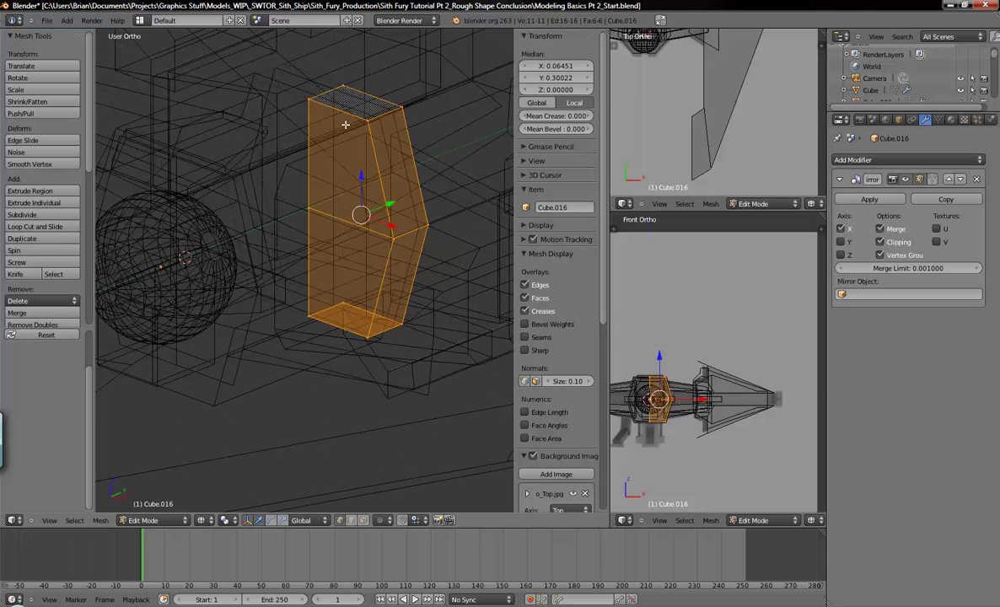
pyautogui.keyDown('shift'); pyautogui.moveTo(384, 193); pyautogui.dragTo(328, 221, button='middle'); pyautogui.keyUp('shift')
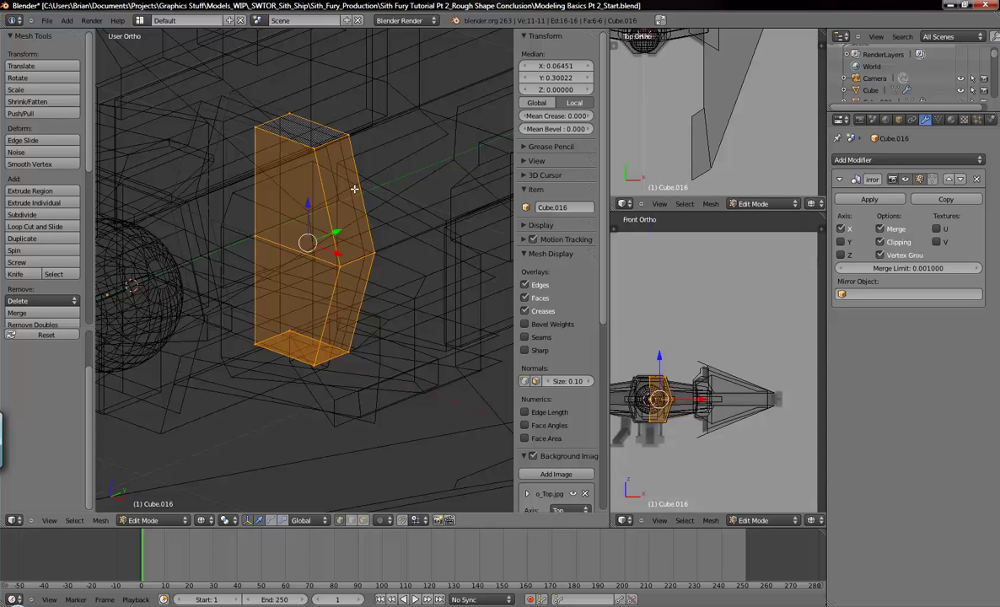
pyautogui.press('z')
pyautogui.moveTo(347, 139)
pyautogui.keyDown('shift'); pyautogui.mouseDown(button='middle')
pyautogui.moveTo(342, 220)
pyautogui.moveTo(377, 247)
pyautogui.mouseUp(button='middle'); pyautogui.keyUp('shift')
pyautogui.scroll(3, 356, 222)
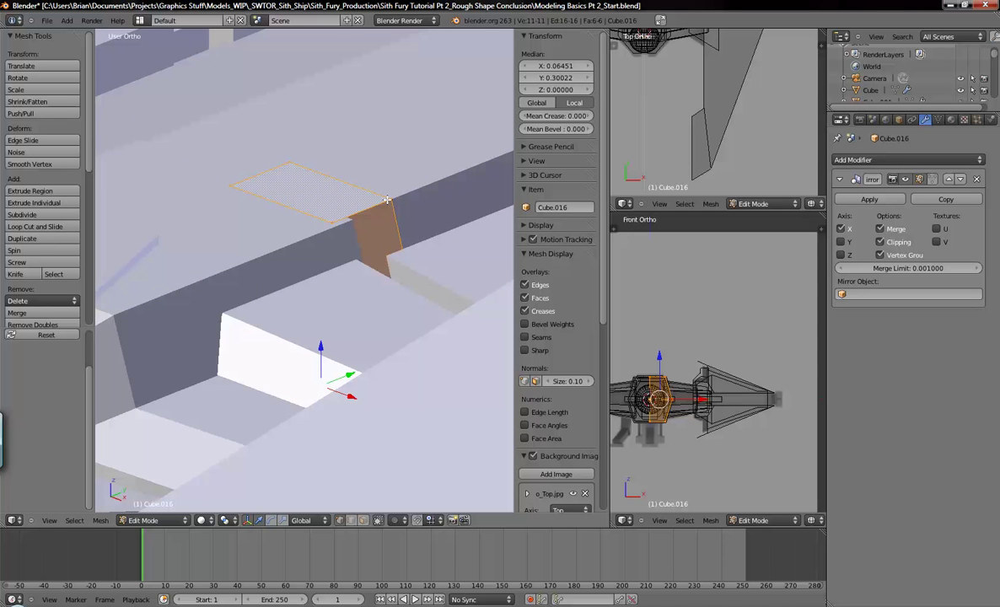
pyautogui.press('s')
pyautogui.press('Escape')
pyautogui.press('s')
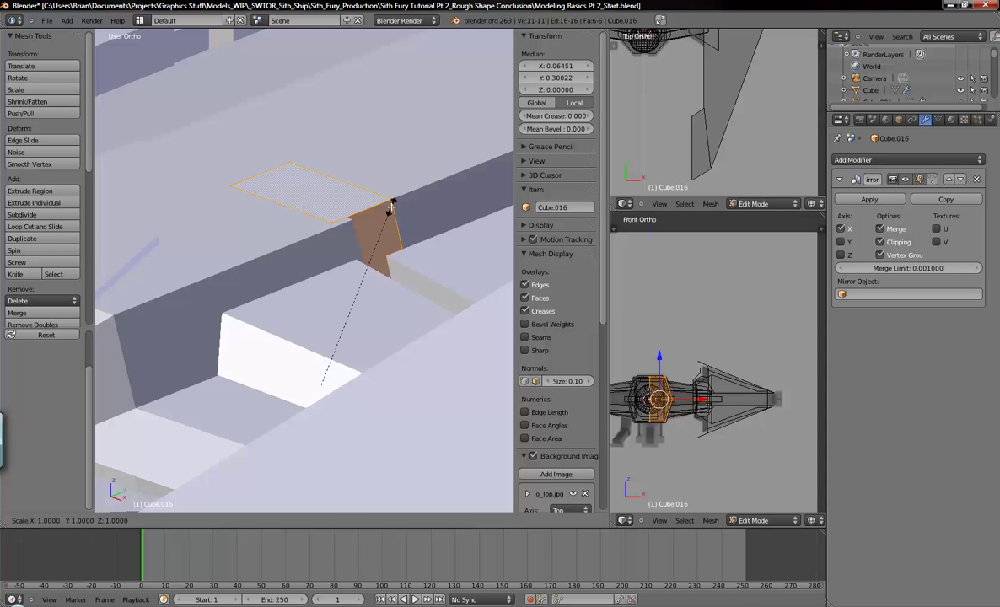
pyautogui.press('x')
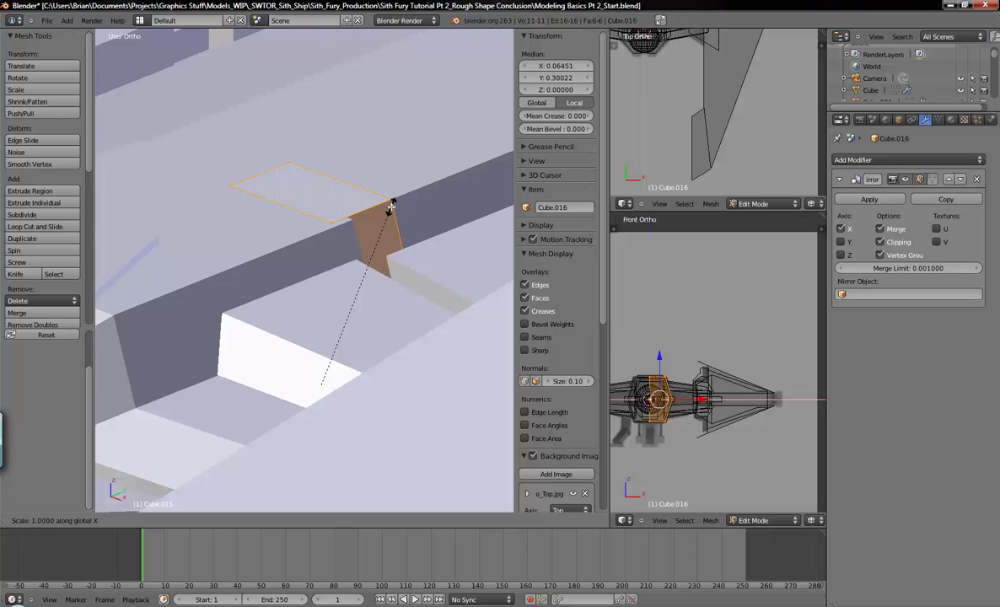
pyautogui.hotkey('shift', 'y')
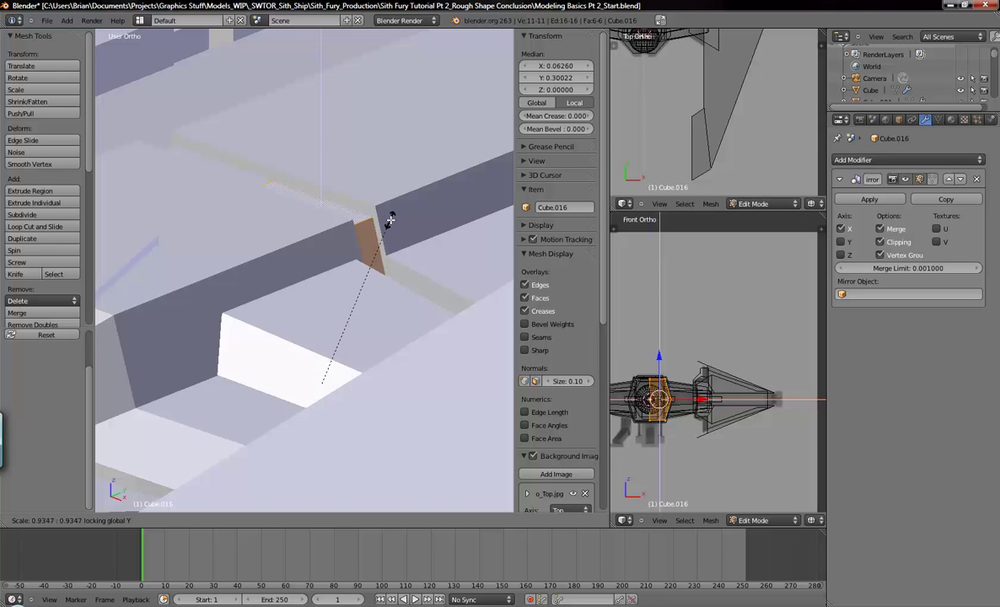
pyautogui.click(391, 219)
# - Check the shrunken band from above and in front wireframe, repeat the same X and Z scaling once, and deselect the mesh
pyautogui.moveTo(391, 219); pyautogui.dragTo(355, 279, button='middle')
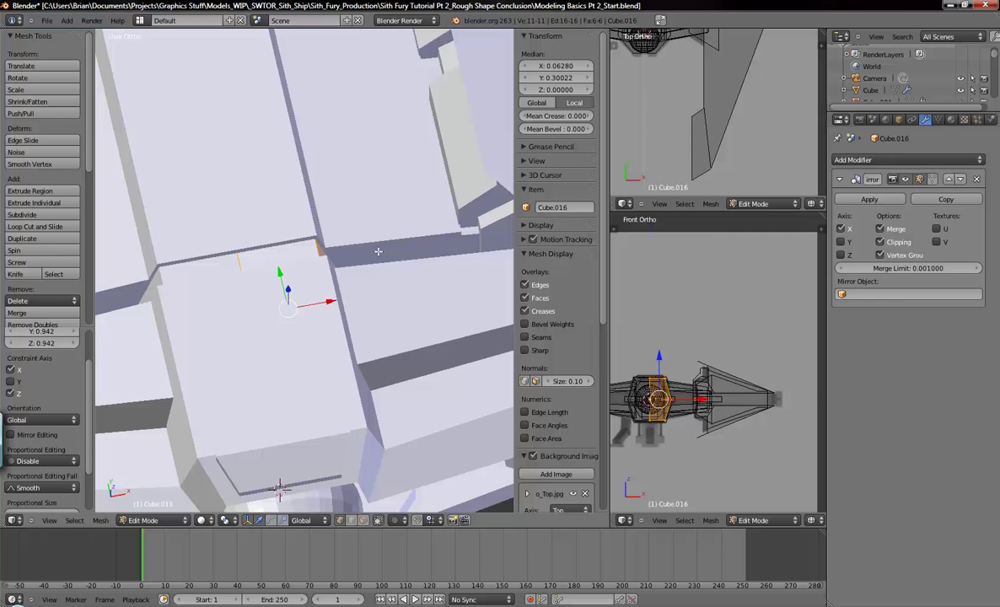
pyautogui.press('KP_1')
pyautogui.press('z')
pyautogui.scroll(-4, 404, 256)
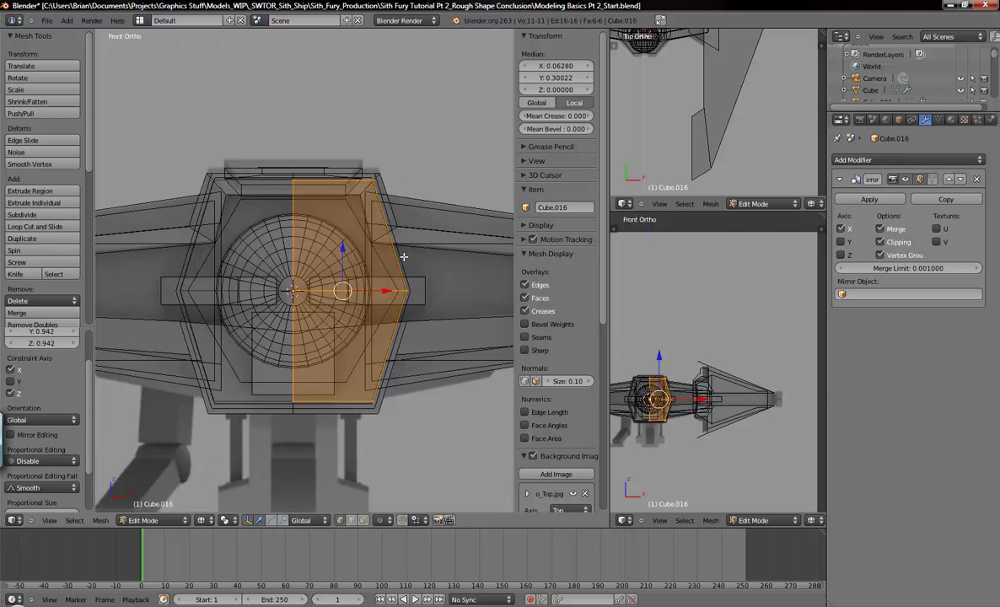
pyautogui.hotkey('shift', 'r')
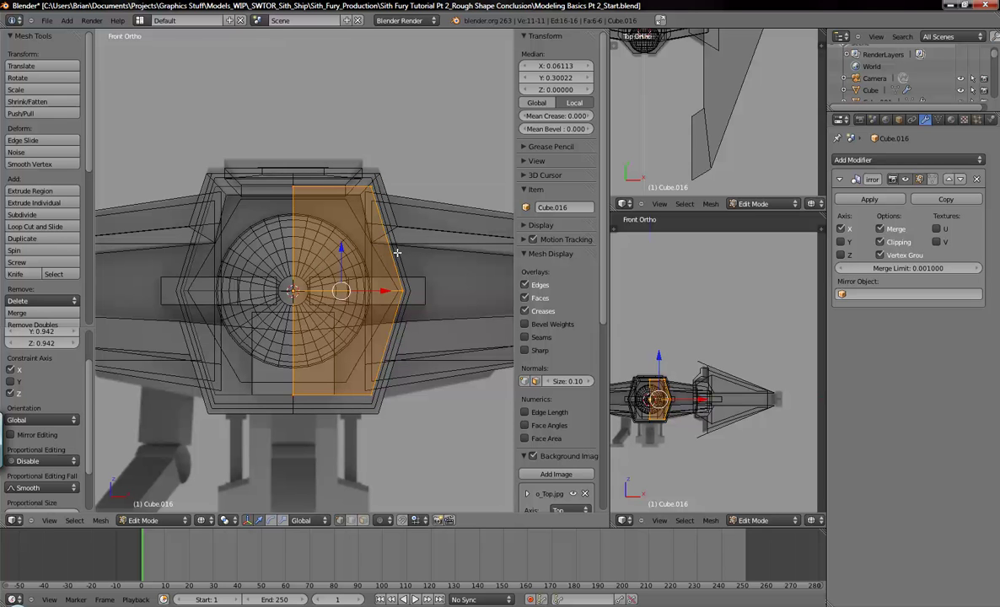
pyautogui.press('a')
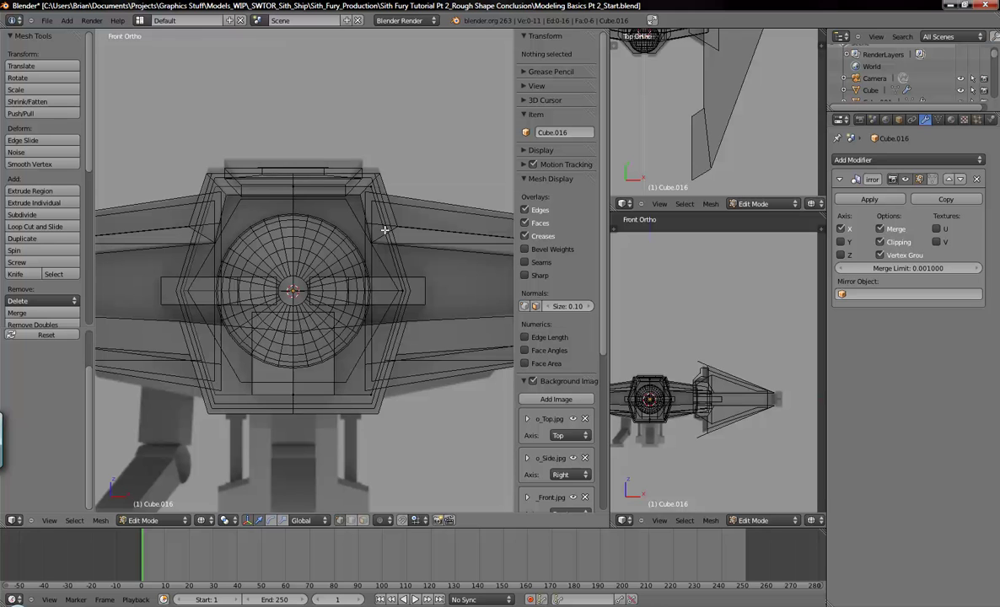
pyautogui.hotkey('ctrl', 'r')
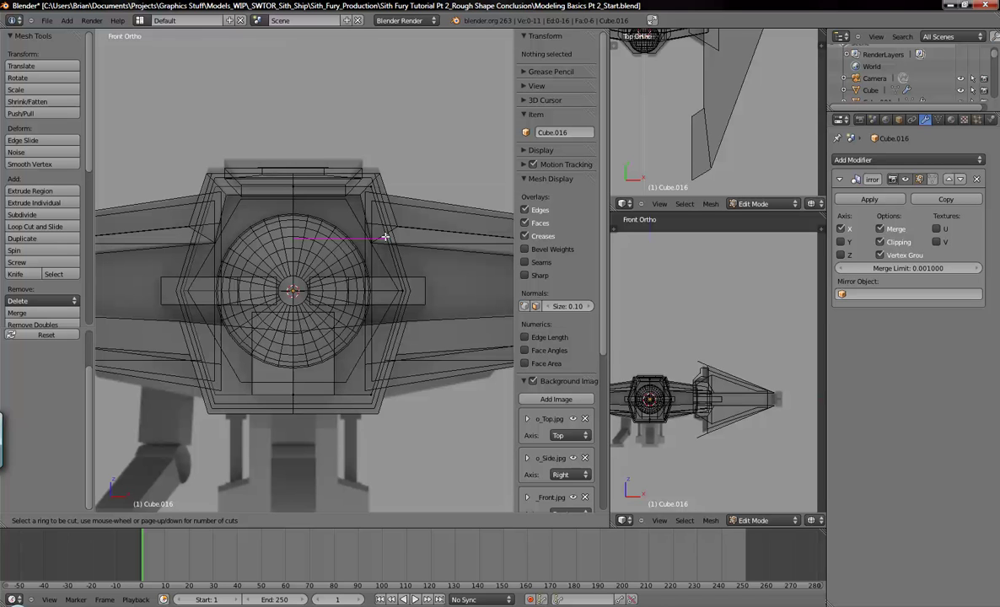
pyautogui.click(393, 242)
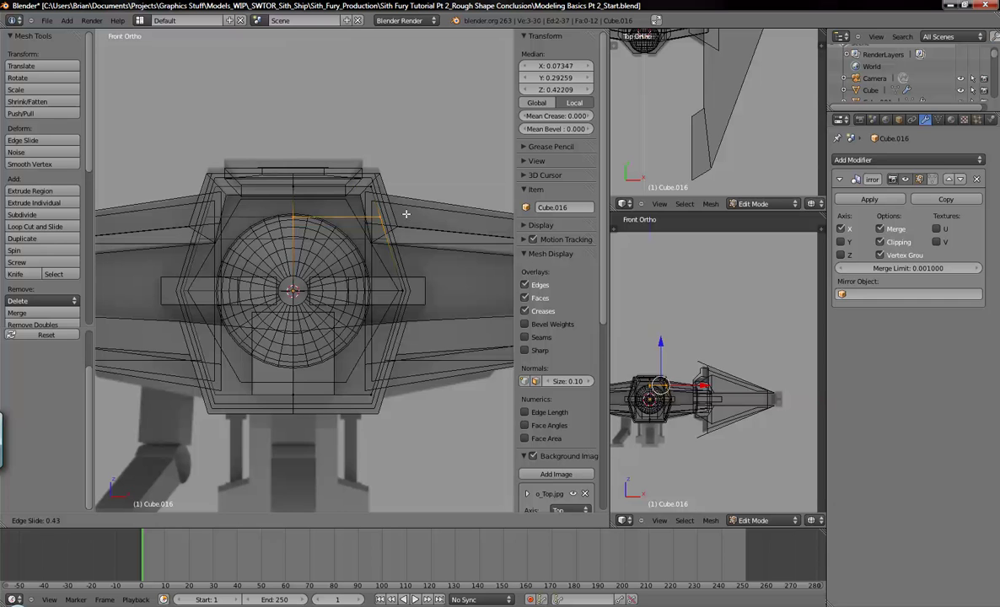
pyautogui.click(409, 221)
pyautogui.press('a')
# - Add a horizontal loop cut through the upper half of the band and slide it up to about Z 0.439
pyautogui.moveTo(404, 225); pyautogui.dragTo(339, 279, button='middle')
pyautogui.press('z')
pyautogui.press('z')
pyautogui.scroll(2, 335, 280)
pyautogui.press('z')
pyautogui.press('z')
pyautogui.scroll(3, 357, 262)
pyautogui.moveTo(358, 261); pyautogui.dragTo(320, 278, button='middle')
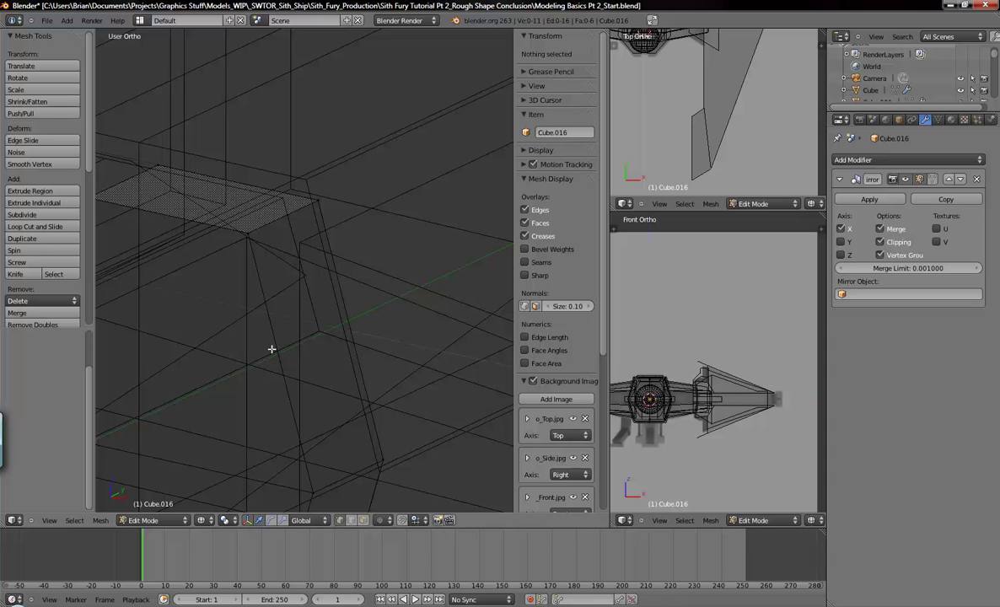
pyautogui.hotkey('ctrl', 'r')
pyautogui.click(272, 341)
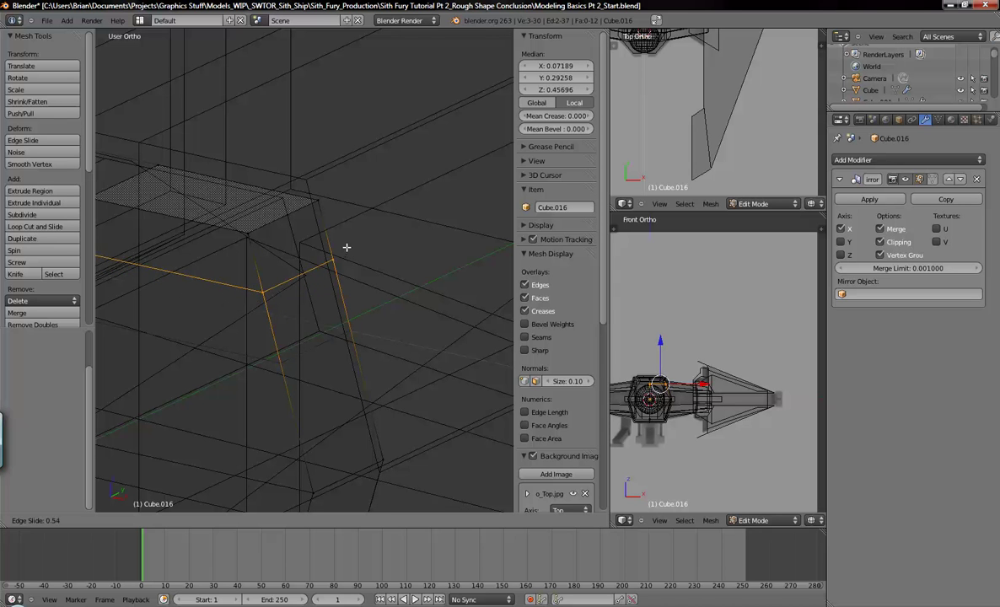
pyautogui.click(350, 256)
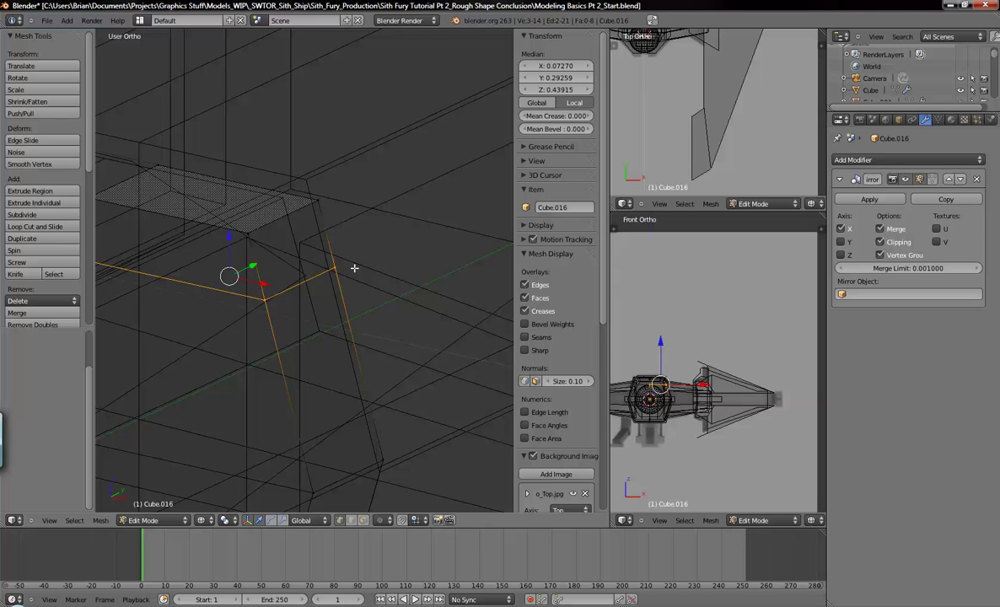
# - Edge-slide the new loop further up the band to about Z 0.477, using the shaded hull as a guide
pyautogui.press('z')
pyautogui.moveTo(330, 295); pyautogui.dragTo(315, 299, button='middle')
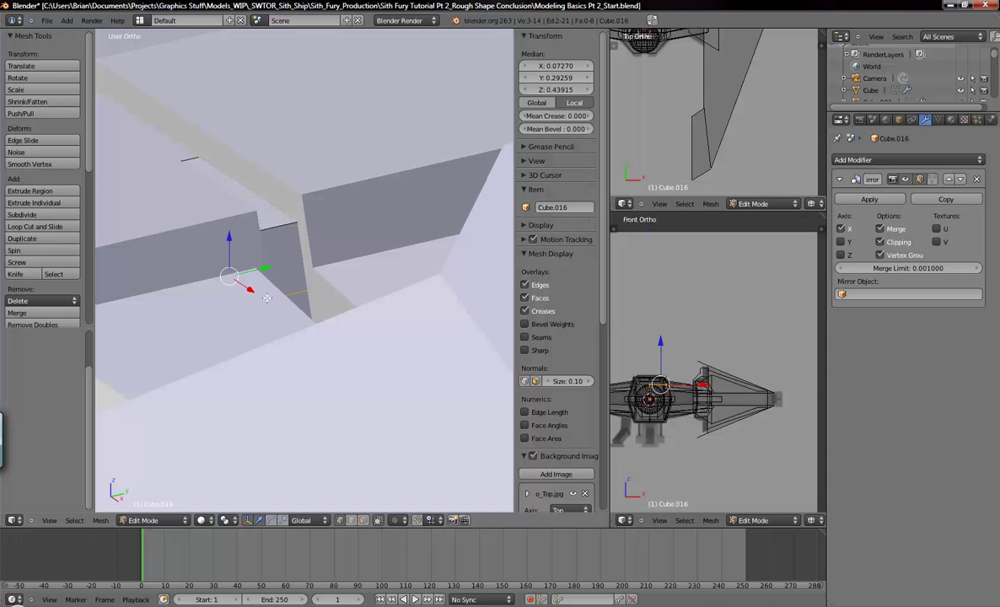
pyautogui.press('z')
pyautogui.press('z')
pyautogui.hotkey('ctrl', 'e')
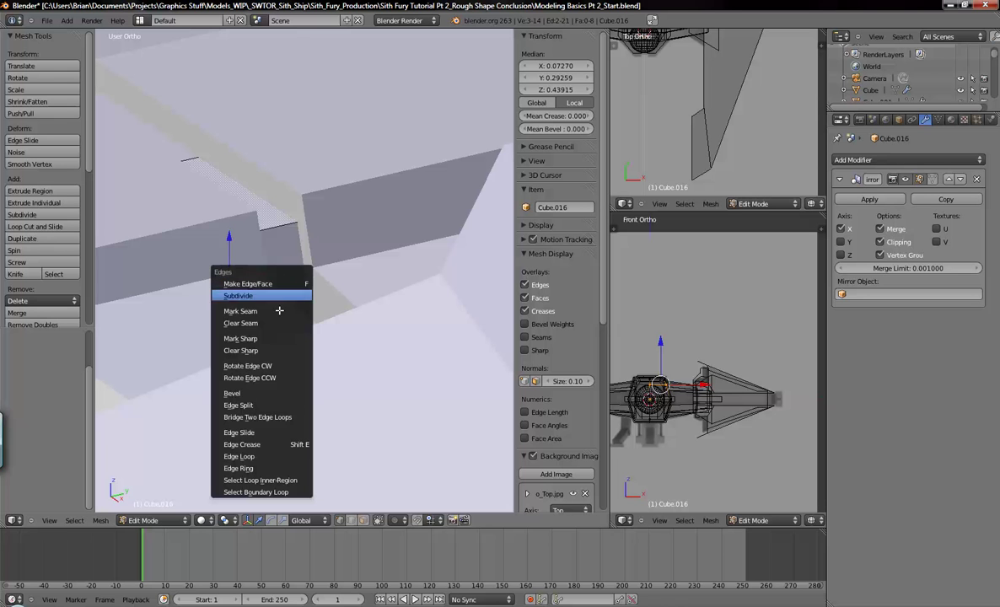
pyautogui.click(249, 433)
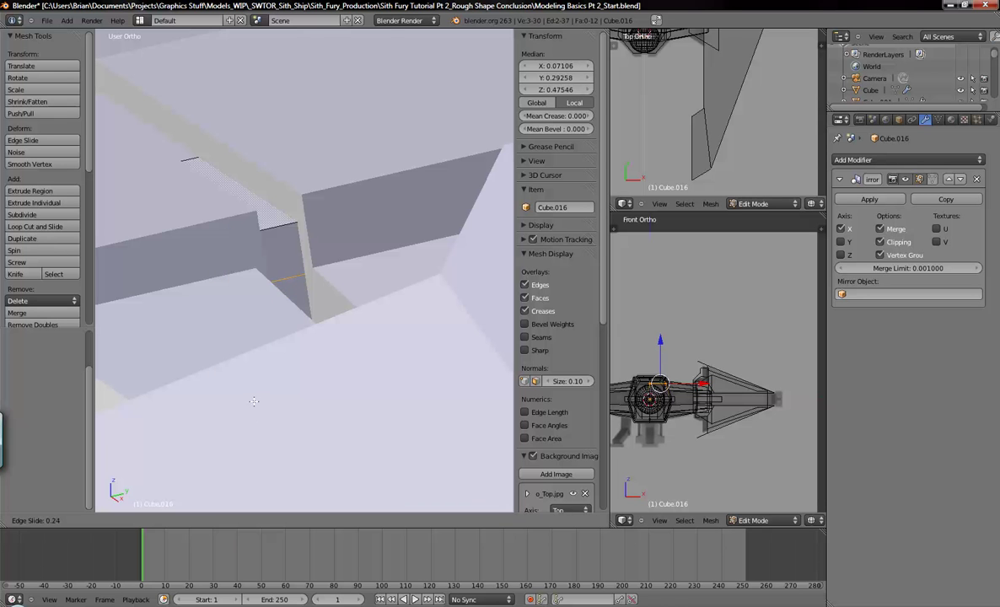
pyautogui.click(254, 400)
# - Extrude the band's outer side face between the new loop and the middle corner in front wireframe view
pyautogui.moveTo(246, 357)
pyautogui.mouseDown(button='middle')
pyautogui.moveTo(345, 283)
pyautogui.moveTo(323, 244)
pyautogui.moveTo(287, 261)
pyautogui.moveTo(329, 278)
pyautogui.moveTo(377, 245)
pyautogui.moveTo(350, 274)
pyautogui.moveTo(314, 272)
pyautogui.moveTo(334, 290)
pyautogui.moveTo(297, 286)
pyautogui.moveTo(337, 320)
pyautogui.moveTo(279, 335)
pyautogui.moveTo(260, 262)
pyautogui.moveTo(226, 353)
pyautogui.moveTo(251, 360)
pyautogui.mouseUp(button='middle')
pyautogui.press('KP_1')
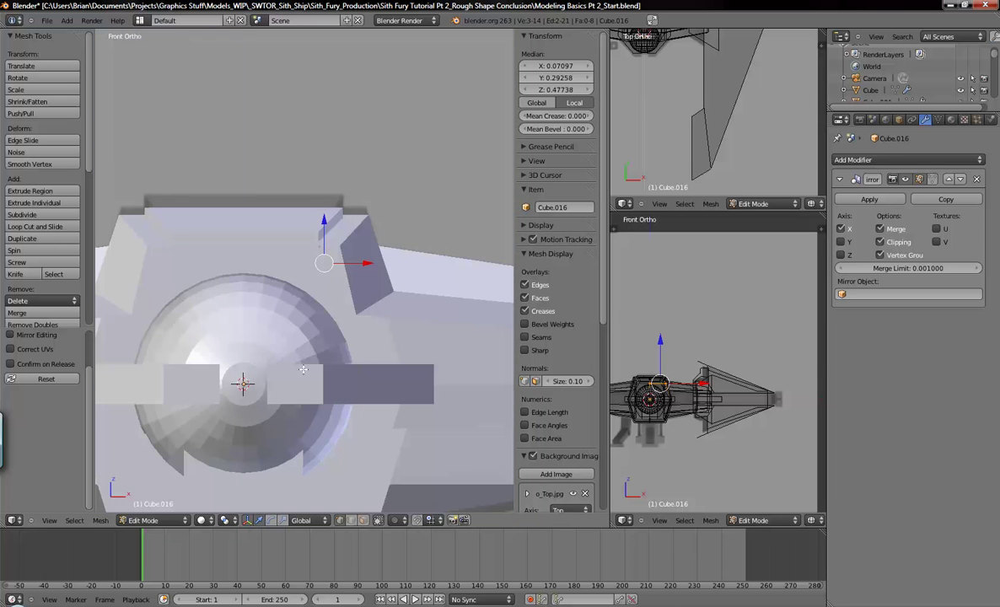
pyautogui.press('z')
pyautogui.keyDown('shift'); pyautogui.moveTo(334, 351); pyautogui.dragTo(319, 195, button='middle'); pyautogui.keyUp('shift')
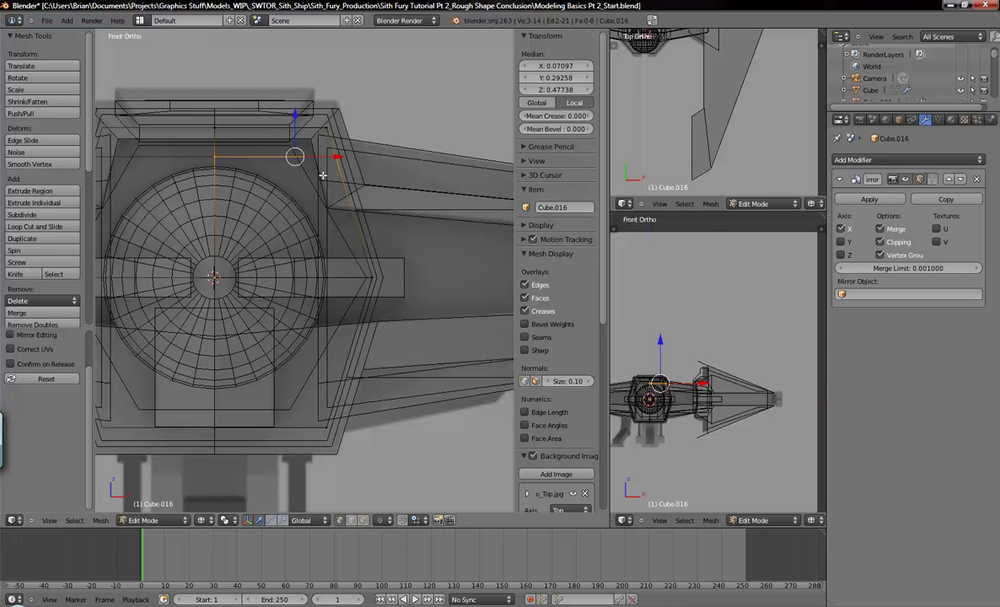
pyautogui.press('a')
pyautogui.moveTo(307, 142); pyautogui.dragTo(424, 286)
pyautogui.scroll(3, 374, 270)
pyautogui.press('e')
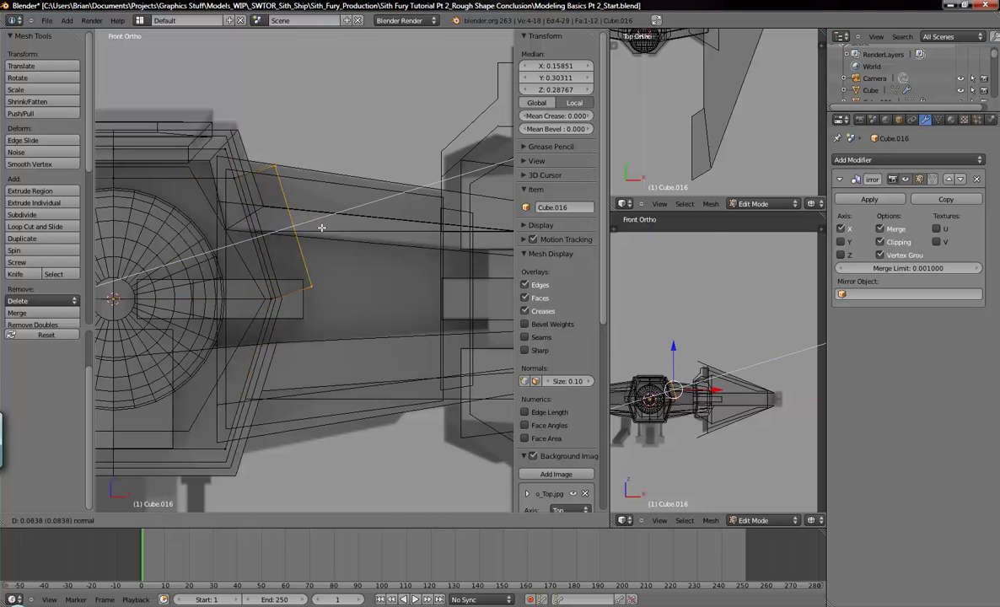
pyautogui.click(319, 212)
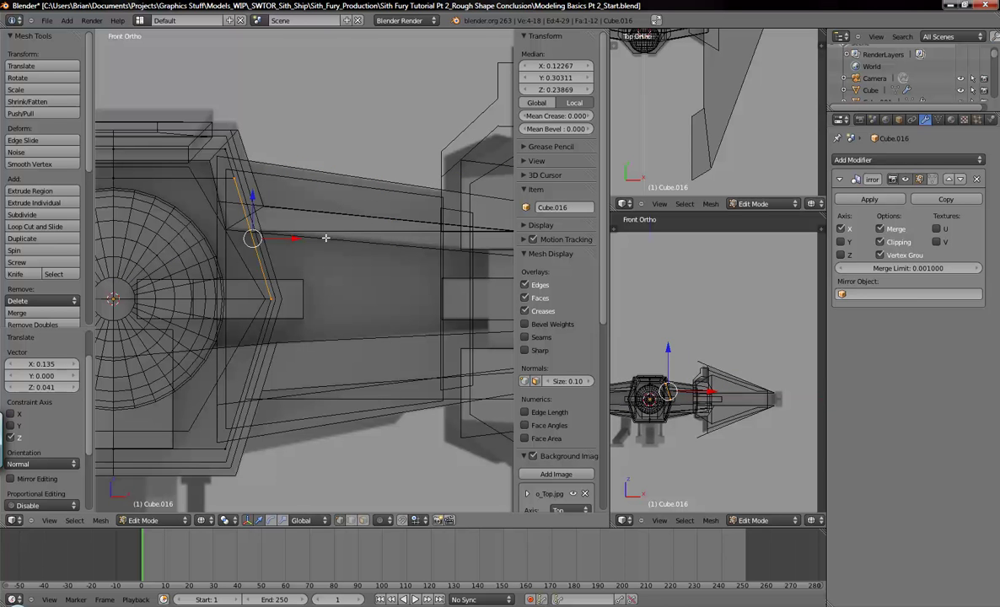
# - Move the extruded face outward toward the wing and adjust it along X to about X 0.341, Z 0.107
pyautogui.press('g')
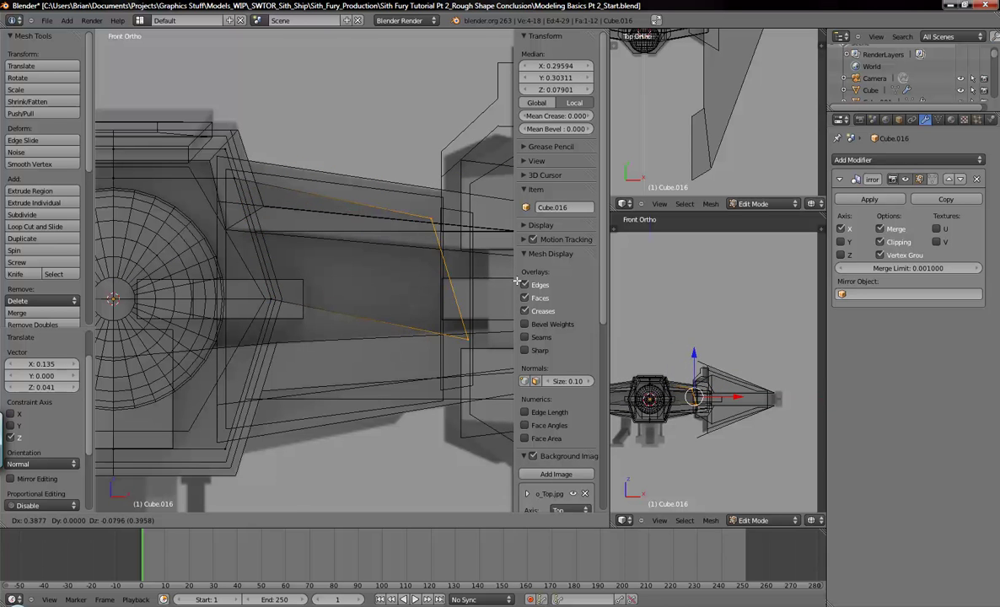
pyautogui.click(474, 257)
pyautogui.moveTo(314, 234)
pyautogui.keyDown('shift'); pyautogui.mouseDown(button='middle')
pyautogui.moveTo(312, 267)
pyautogui.moveTo(342, 252)
pyautogui.moveTo(347, 313)
pyautogui.moveTo(329, 286)
pyautogui.moveTo(257, 268)
pyautogui.moveTo(393, 295)
pyautogui.mouseUp(button='middle'); pyautogui.keyUp('shift')
pyautogui.press('z')
pyautogui.press('g')
pyautogui.press('x')
pyautogui.click(383, 301)
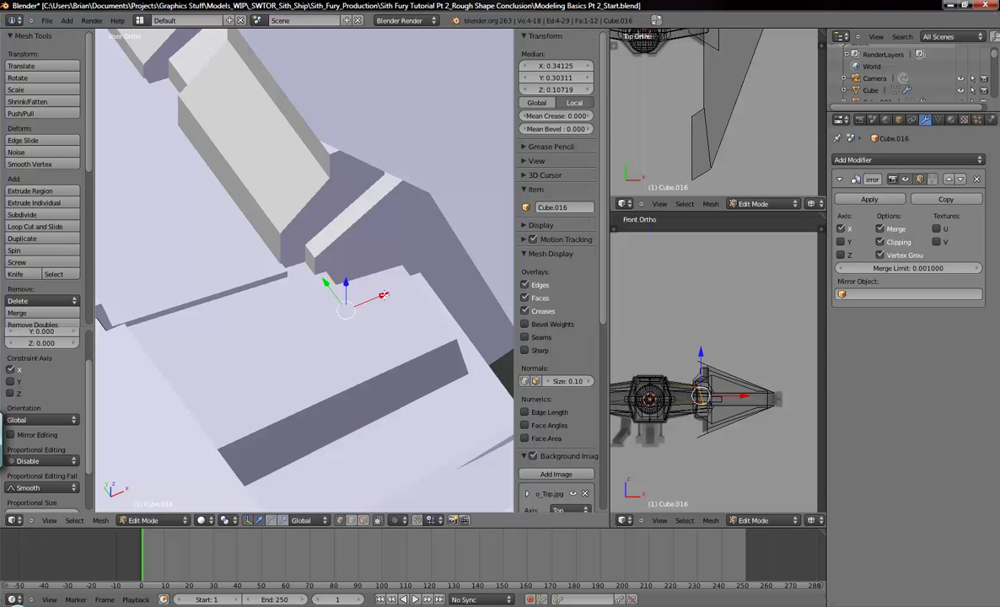
# - Move the band's extruded face outward along X to about 0.369 and down along Z to about 0.086
pyautogui.press('g')
pyautogui.press('x')
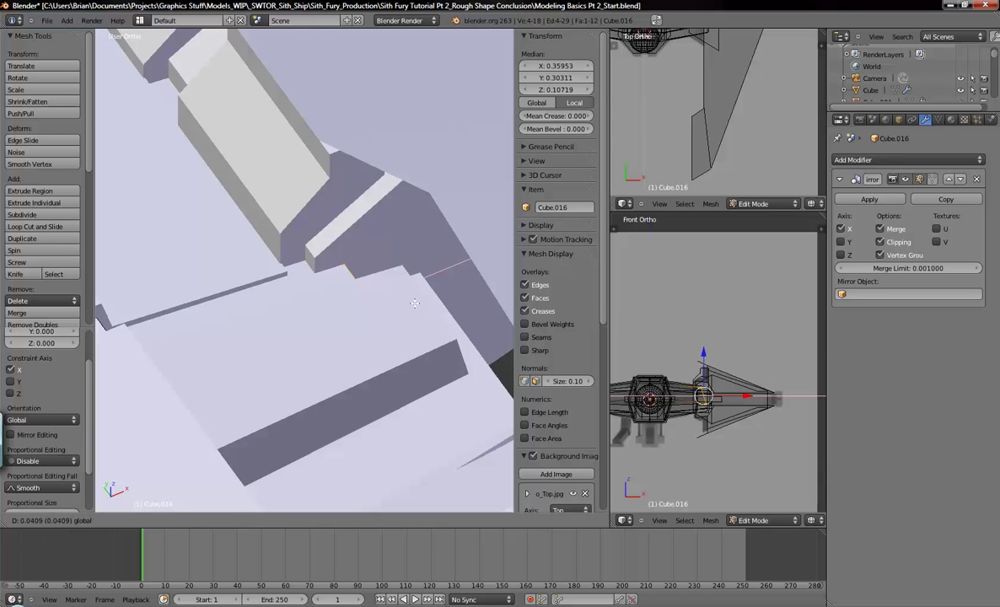
pyautogui.click(382, 270)
pyautogui.press('g')
pyautogui.press('z')
pyautogui.click(243, 300)
pyautogui.moveTo(243, 301); pyautogui.dragTo(313, 253, button='middle')
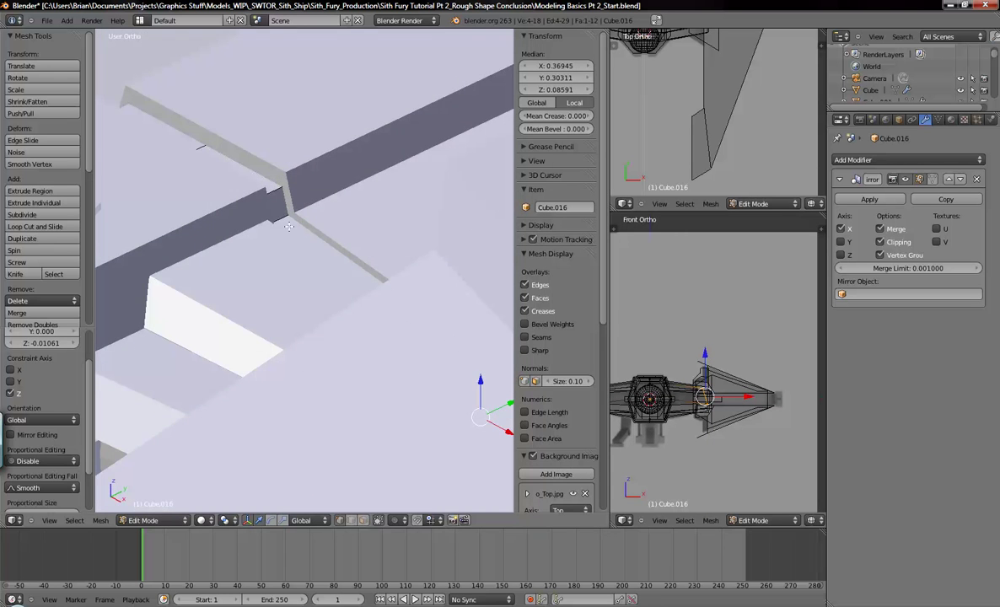
pyautogui.press('Tab')
# - Add a mesh circle with 32 vertices and radius 1 at the scene origin from top view
pyautogui.scroll(-5, 330, 252)
pyautogui.moveTo(308, 280); pyautogui.dragTo(344, 249, button='middle')
pyautogui.scroll(3, 240, 296)
pyautogui.press('KP_7')
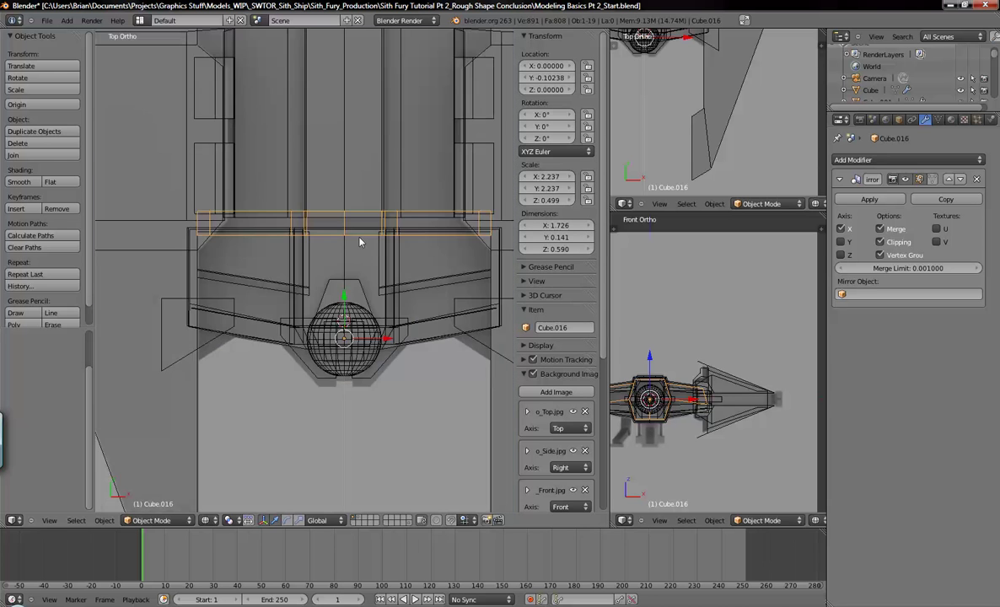
pyautogui.scroll(-3, 392, 270)
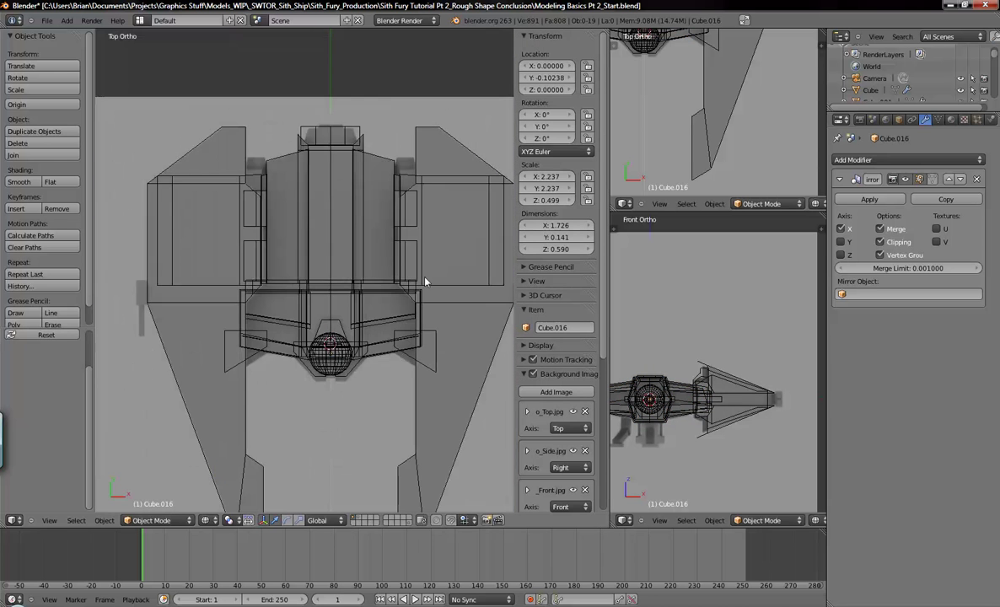
pyautogui.keyDown('shift'); pyautogui.moveTo(425, 282); pyautogui.dragTo(364, 297, button='middle'); pyautogui.keyUp('shift')
pyautogui.hotkey('shift', 'a')
pyautogui.moveTo(367, 299)
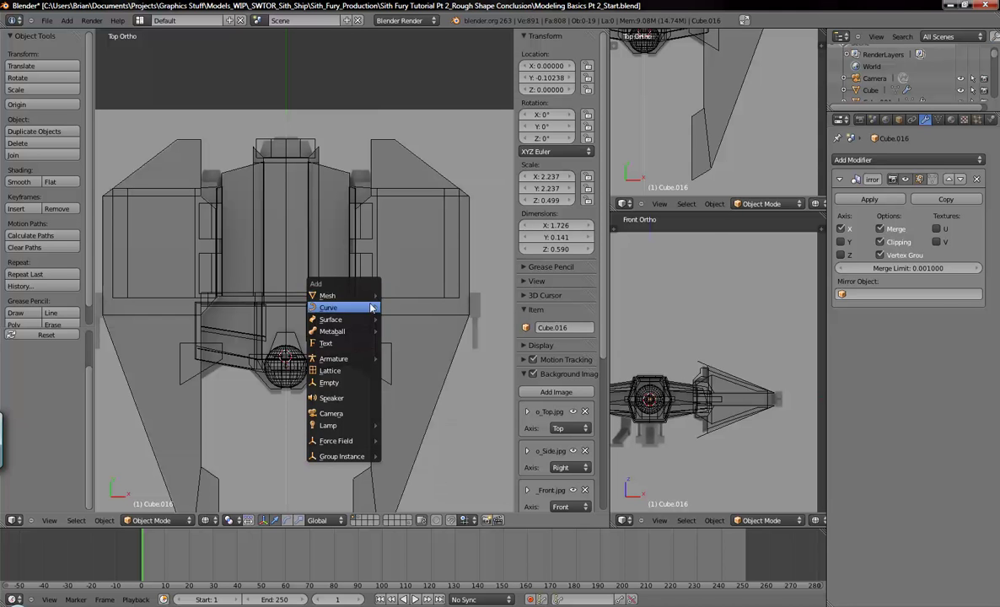
pyautogui.press('Escape')
pyautogui.hotkey('shift', 'a')
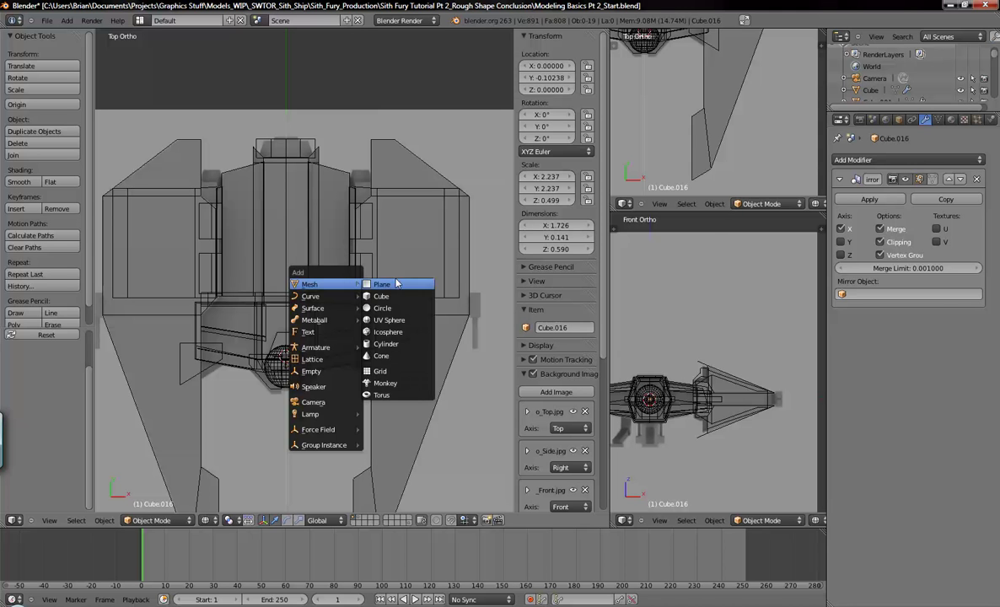
pyautogui.click(384, 311)
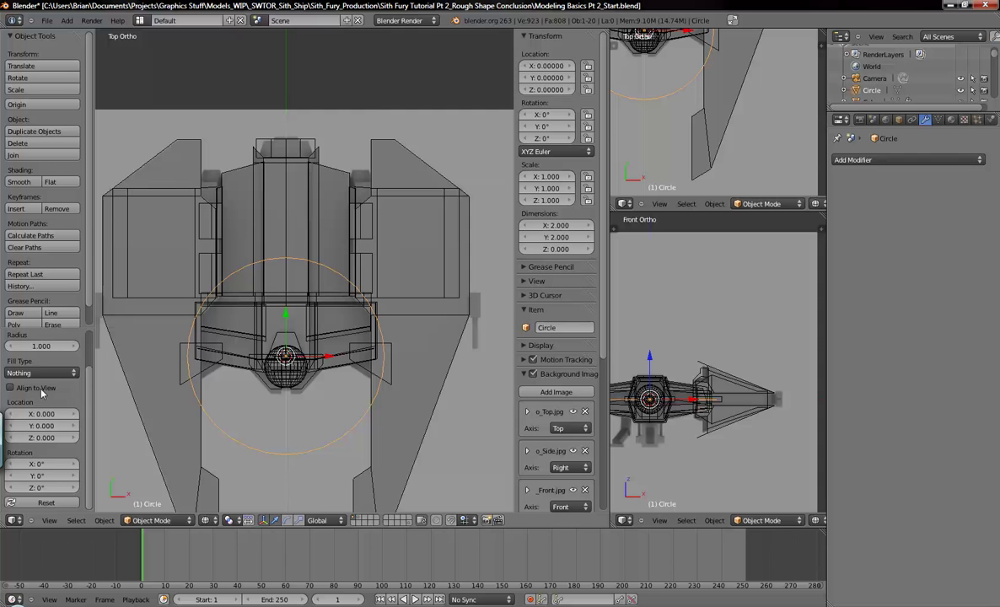
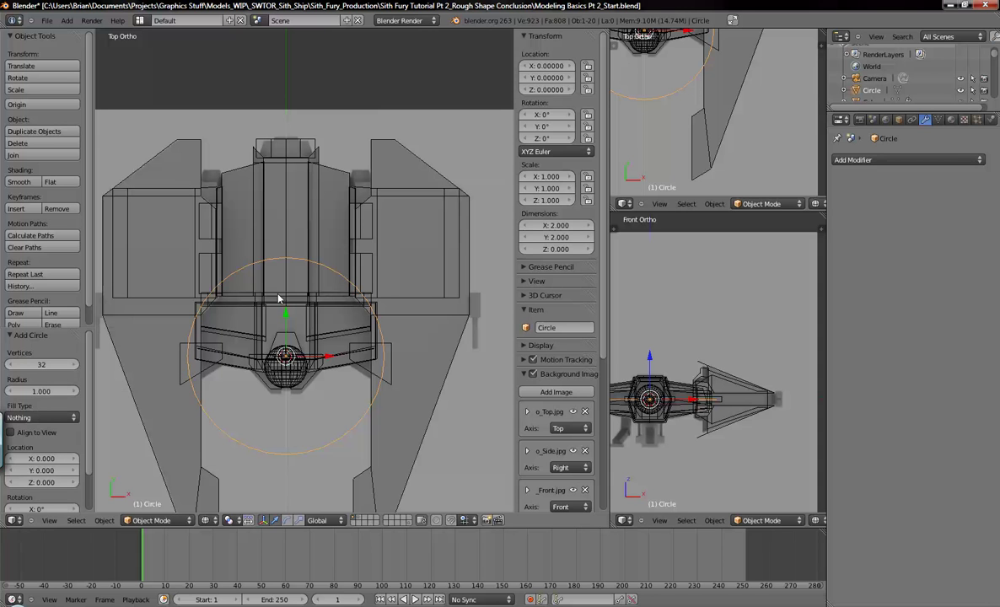
# - Scale the whole new circle down uniformly to about 0.174 in Object Mode
pyautogui.press('Tab')
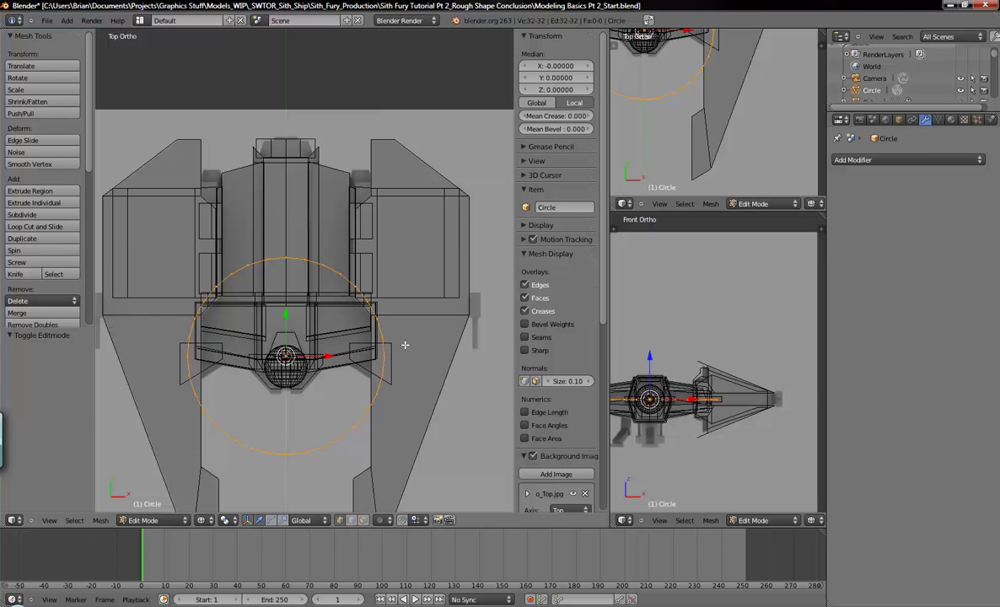
pyautogui.press('Tab')
pyautogui.press('s')
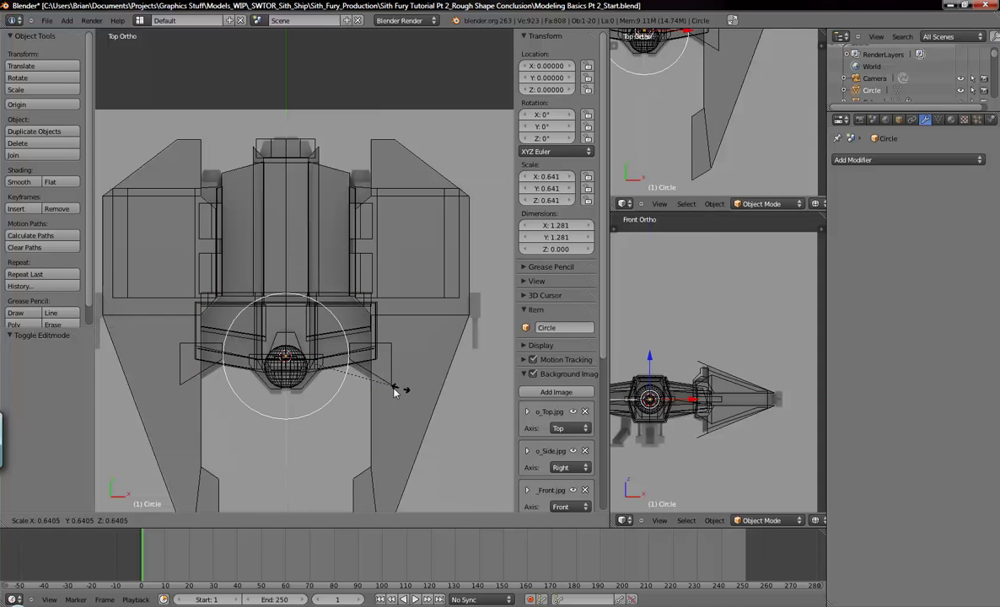
pyautogui.click(314, 374)
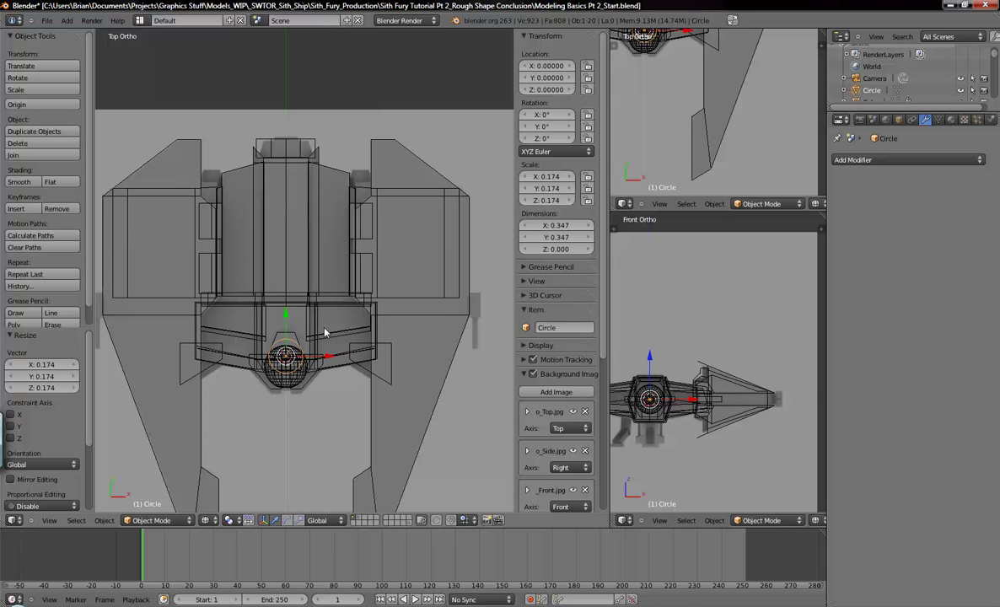
# - Rotate the circle 90 degrees about X in right view so it stands upright, facing along the ship's length
pyautogui.press('KP_3')
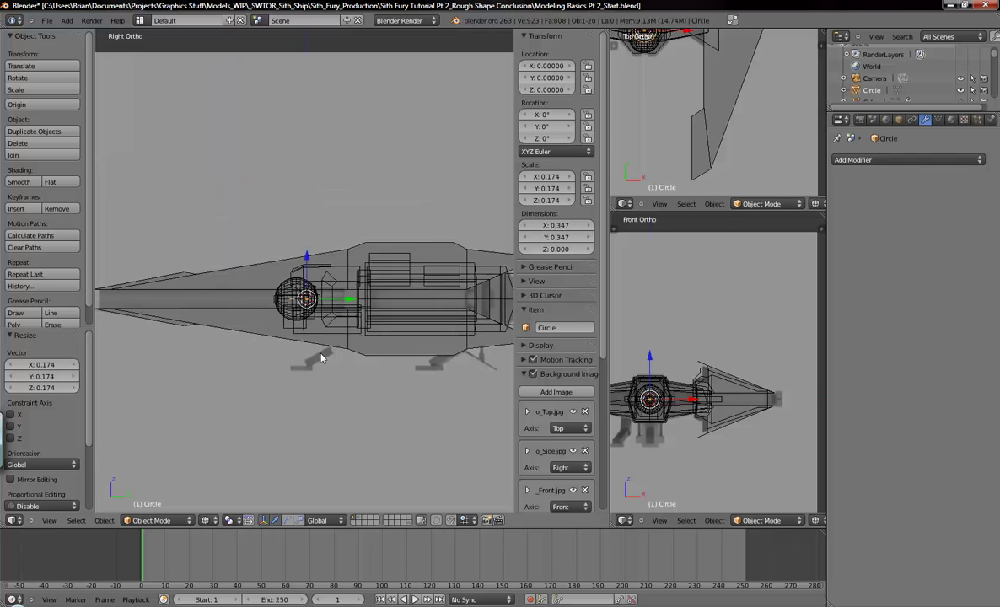
pyautogui.keyDown('shift'); pyautogui.moveTo(417, 313); pyautogui.dragTo(371, 294, button='middle'); pyautogui.keyUp('shift')
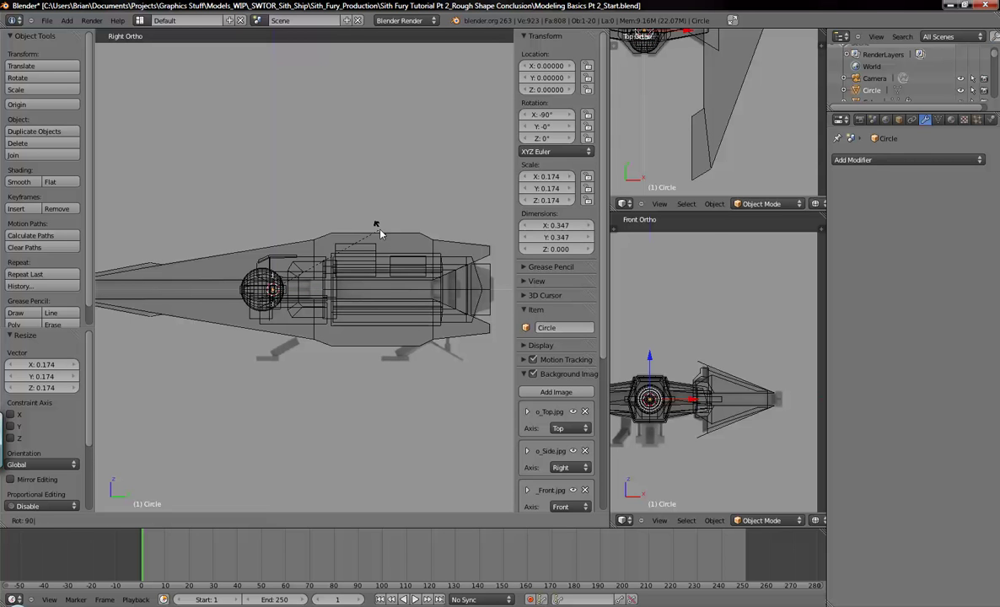
pyautogui.press('r')
pyautogui.press('x')
pyautogui.press('9')
pyautogui.press('0')
pyautogui.press('Return')
# - Move the circle along Y toward the ship's rear, to about Y 1.793
pyautogui.moveTo(316, 290); pyautogui.dragTo(525, 295)
pyautogui.keyDown('shift'); pyautogui.moveTo(417, 363); pyautogui.dragTo(308, 390, button='middle'); pyautogui.keyUp('shift')
pyautogui.scroll(5, 308, 390)
pyautogui.keyDown('shift'); pyautogui.moveTo(411, 306); pyautogui.dragTo(341, 350, button='middle'); pyautogui.keyUp('shift')
pyautogui.moveTo(443, 259); pyautogui.dragTo(357, 290)
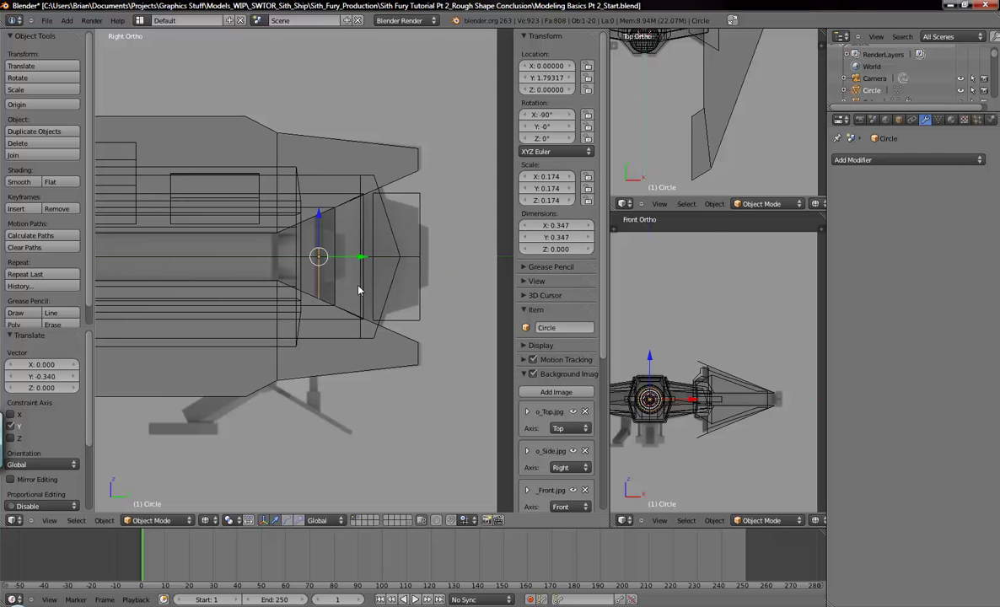
# - In back view, move the circle along X to about 0.758 beside the wing and scale it down to about 0.114
pyautogui.press('ctrl+KP_1')
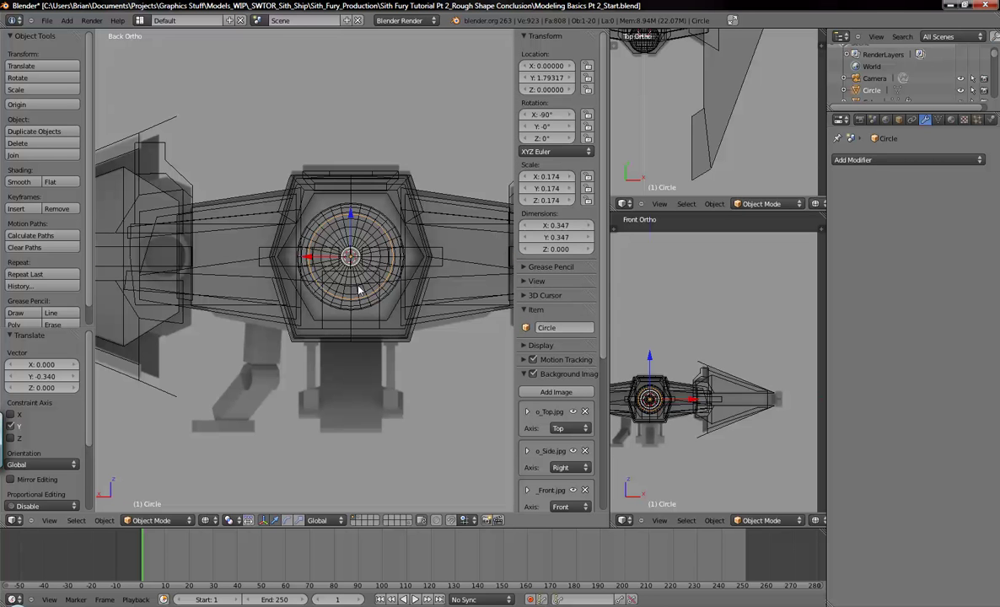
pyautogui.moveTo(397, 306)
pyautogui.keyDown('shift'); pyautogui.mouseDown(button='middle')
pyautogui.moveTo(404, 319)
pyautogui.moveTo(449, 330)
pyautogui.mouseUp(button='middle'); pyautogui.keyUp('shift')
pyautogui.keyDown('shift'); pyautogui.moveTo(367, 318); pyautogui.dragTo(440, 322, button='middle'); pyautogui.keyUp('shift')
pyautogui.keyDown('shift'); pyautogui.moveTo(328, 325); pyautogui.dragTo(369, 322, button='middle'); pyautogui.keyUp('shift')
pyautogui.scroll(-1, 383, 330)
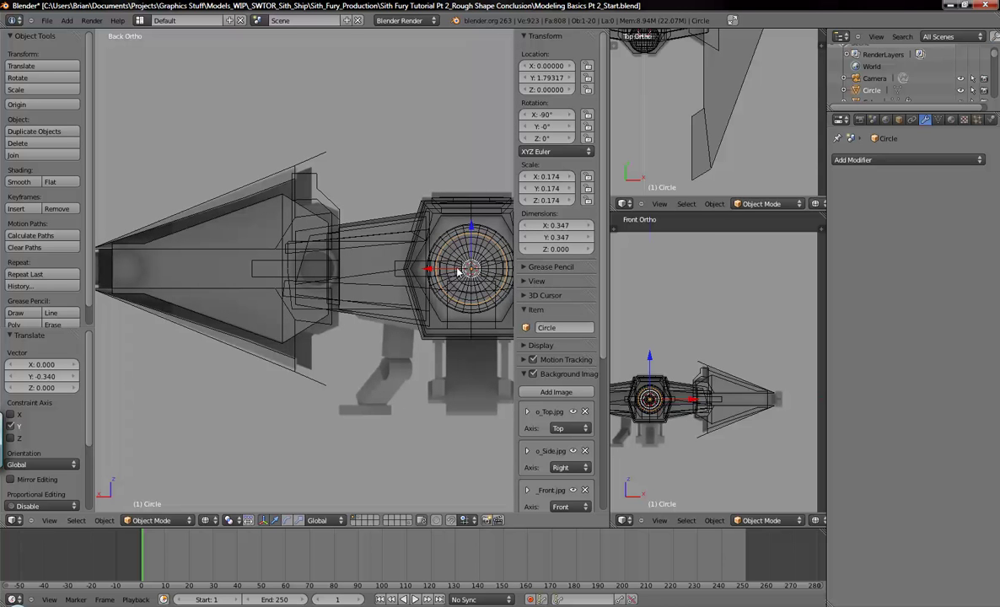
pyautogui.moveTo(455, 291)
pyautogui.keyDown('shift'); pyautogui.mouseDown(button='middle')
pyautogui.moveTo(404, 293)
pyautogui.moveTo(443, 293)
pyautogui.mouseUp(button='middle'); pyautogui.keyUp('shift')
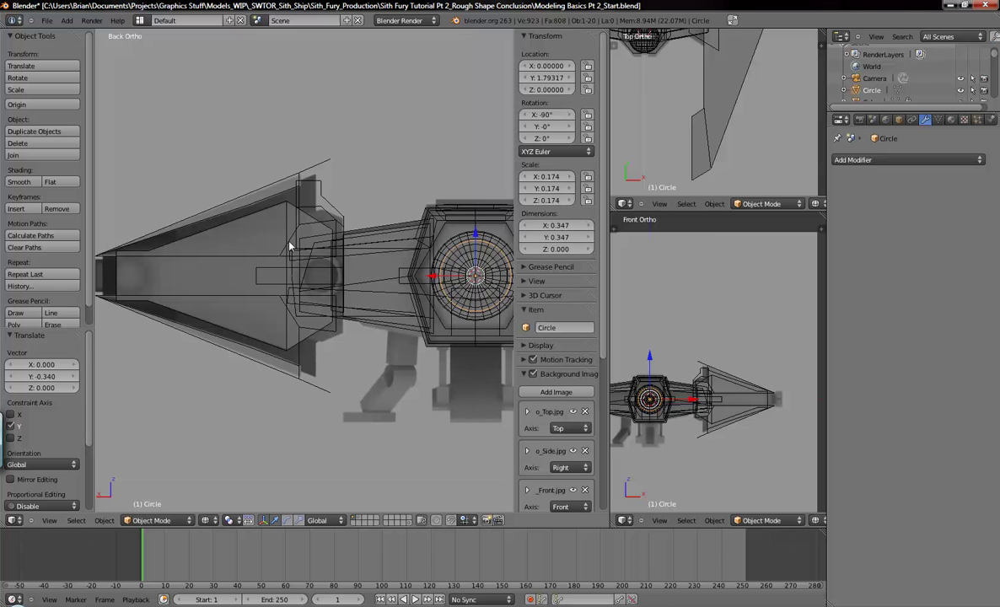
pyautogui.keyDown('shift'); pyautogui.moveTo(399, 329); pyautogui.dragTo(425, 309, button='middle'); pyautogui.keyUp('shift')
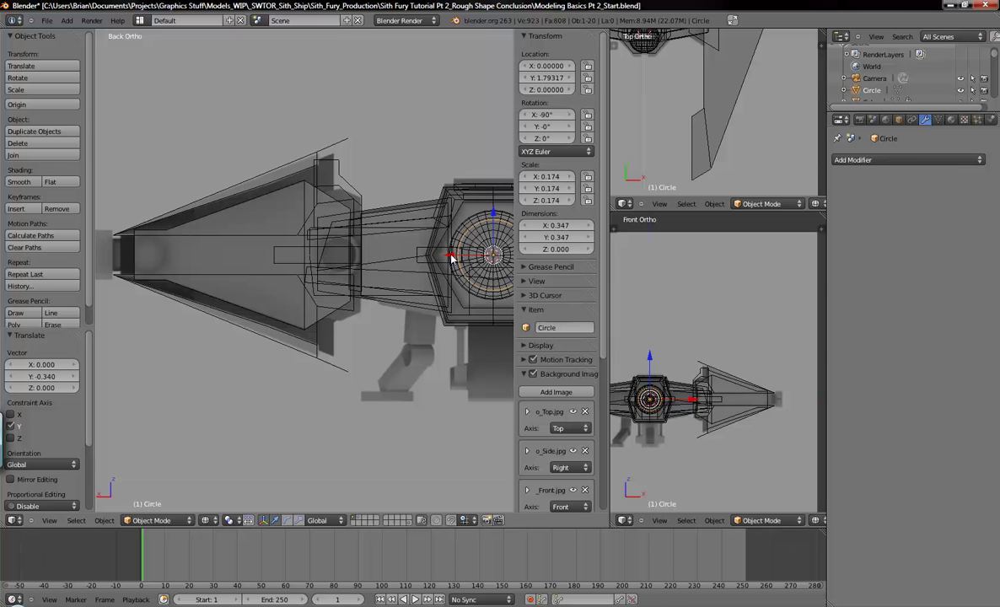
pyautogui.press('g')
pyautogui.press('x')
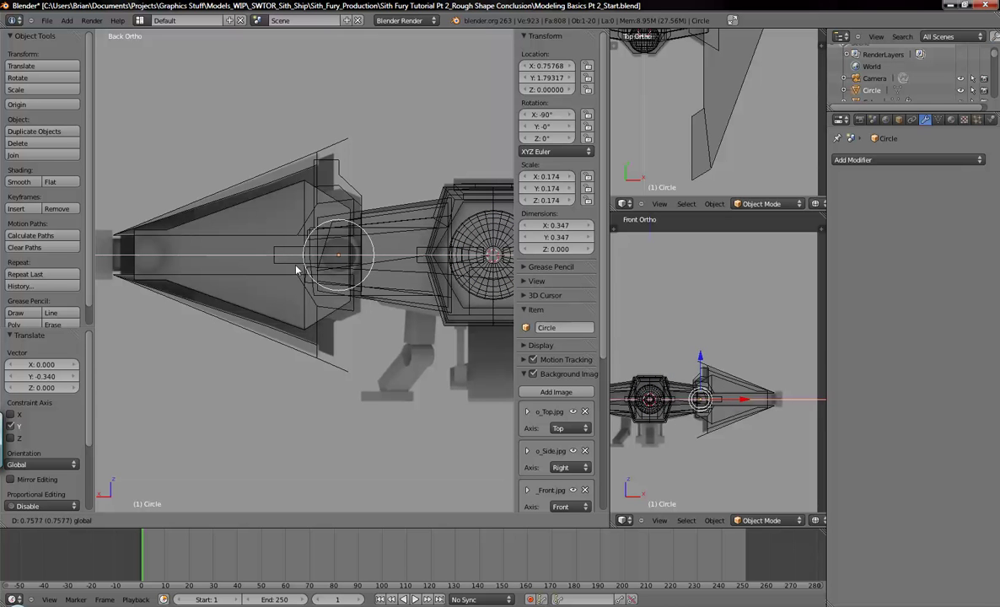
pyautogui.click(291, 263)
pyautogui.press('s')
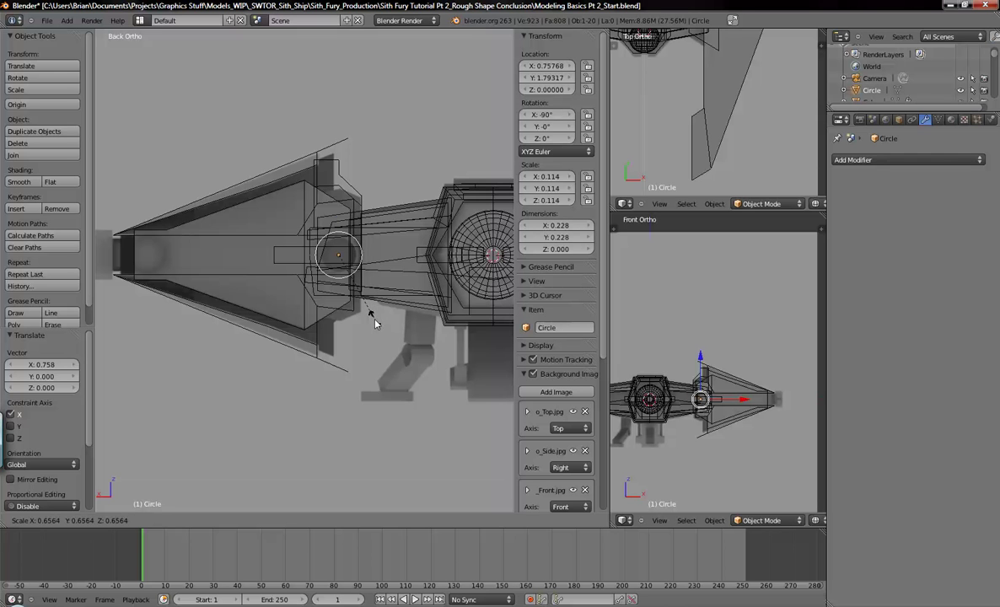
pyautogui.click(373, 322)
# - Move the circle forward along Y to about 1.667 in top view, ahead of the reference engine nozzle
pyautogui.keyDown('shift'); pyautogui.moveTo(751, 122); pyautogui.dragTo(762, 145, button='middle'); pyautogui.keyUp('shift')
pyautogui.keyDown('shift'); pyautogui.moveTo(713, 59); pyautogui.dragTo(714, 103, button='middle'); pyautogui.keyUp('shift')
pyautogui.scroll(2, 715, 150)
pyautogui.scroll(2, 713, 103)
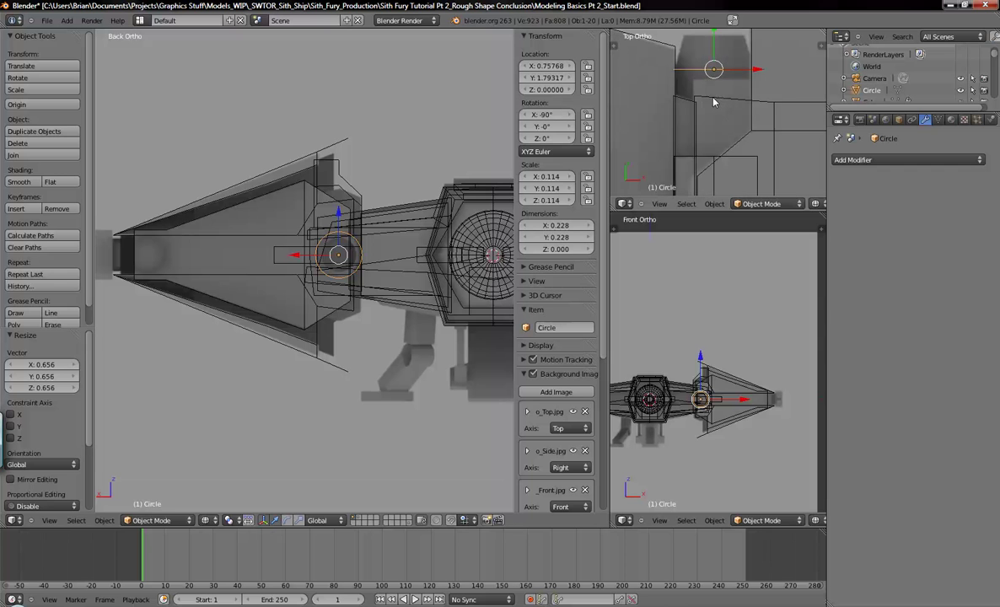
pyautogui.press('g')
pyautogui.press('y')
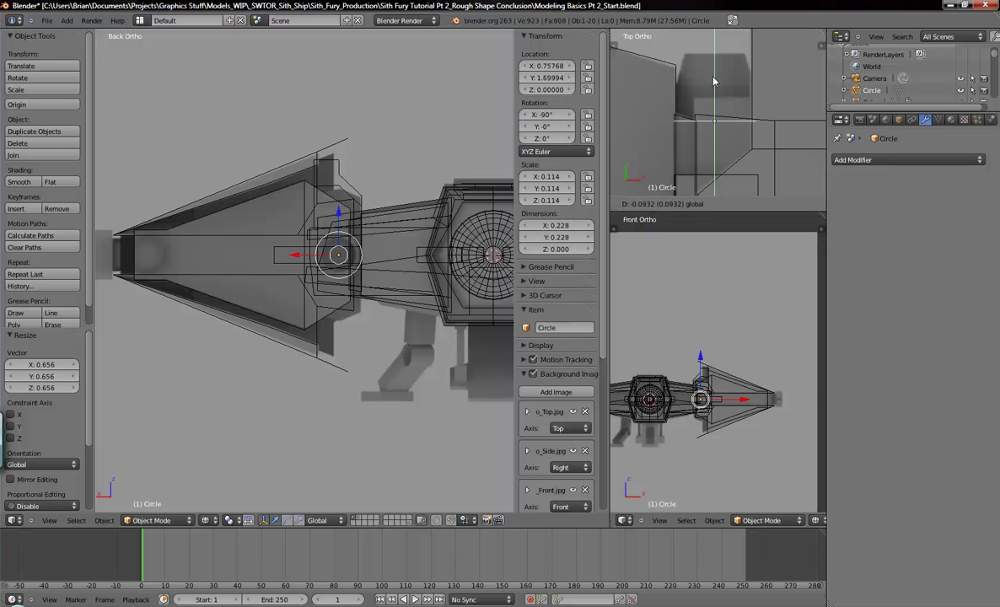
pyautogui.click(713, 109)
# - Extrude the circle rearward along Y into a cylinder ending at about local Z 1.154
pyautogui.press('Tab')
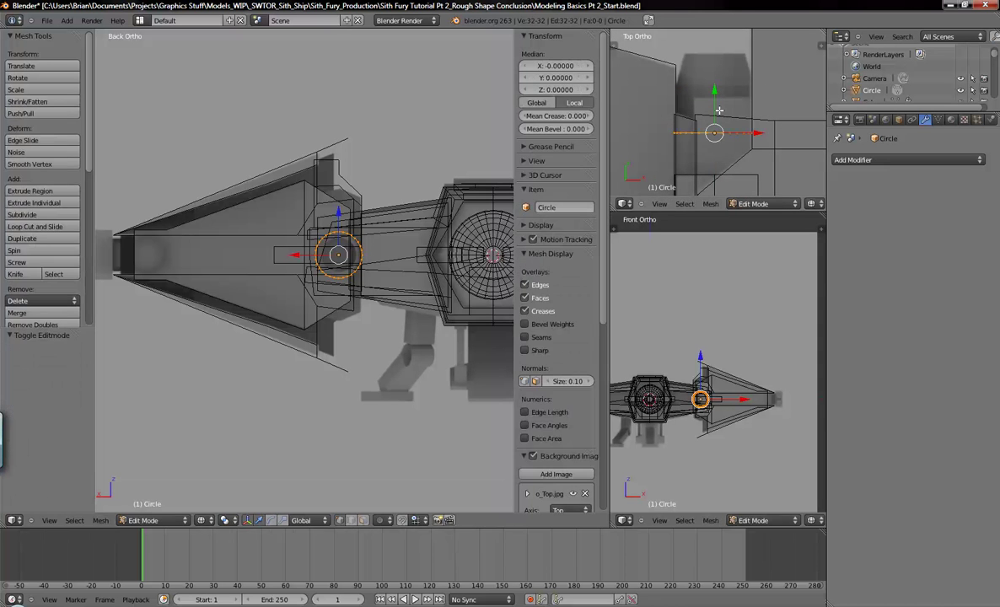
pyautogui.keyDown('shift'); pyautogui.moveTo(767, 96); pyautogui.dragTo(770, 124, button='middle'); pyautogui.keyUp('shift')
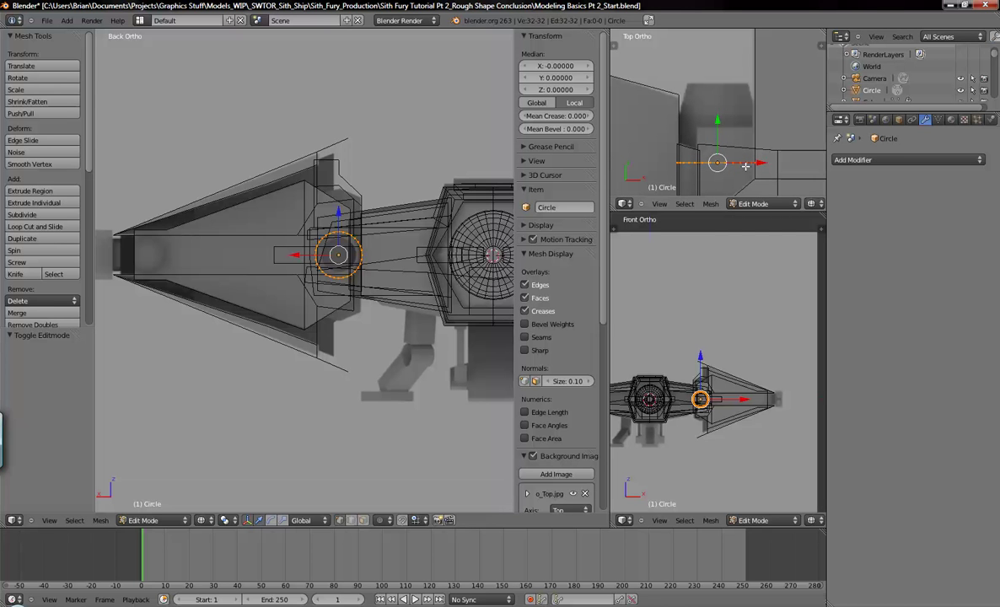
pyautogui.press('e')
pyautogui.click(717, 125)
pyautogui.moveTo(716, 125); pyautogui.dragTo(722, 43)
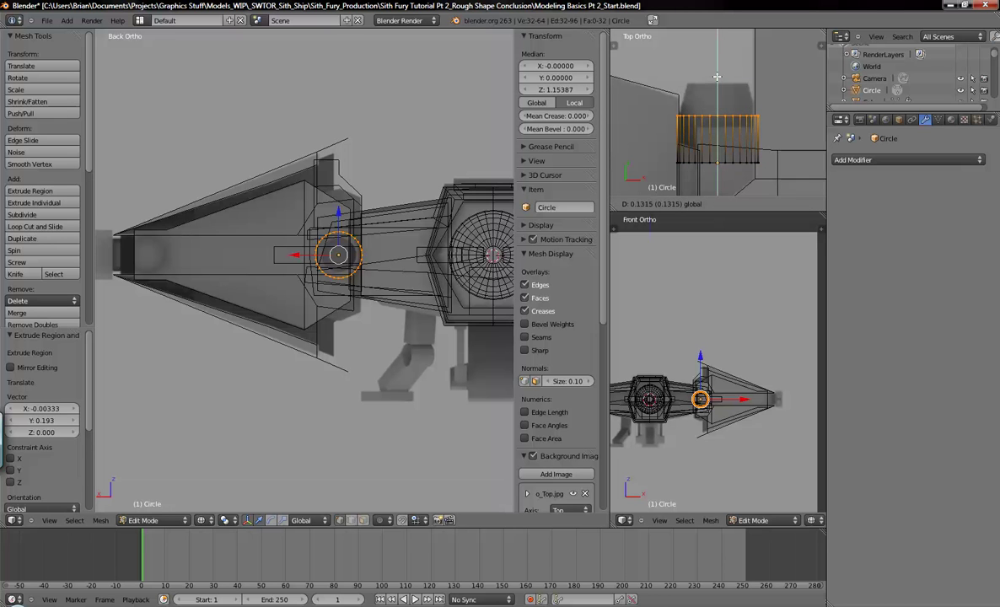
pyautogui.click(747, 112)
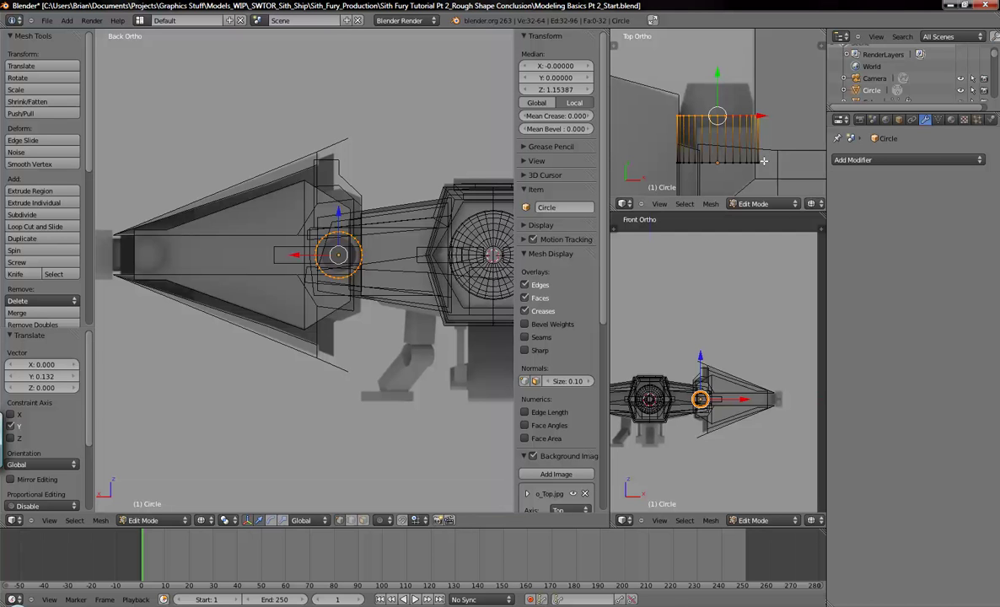
# - Extrude the cylinder's rear rim to about local Z 1.928 and scale it inward to match the tapered nozzle reference
pyautogui.press('e')
pyautogui.click(746, 119)
pyautogui.moveTo(720, 76); pyautogui.dragTo(720, 44)
pyautogui.press('s')
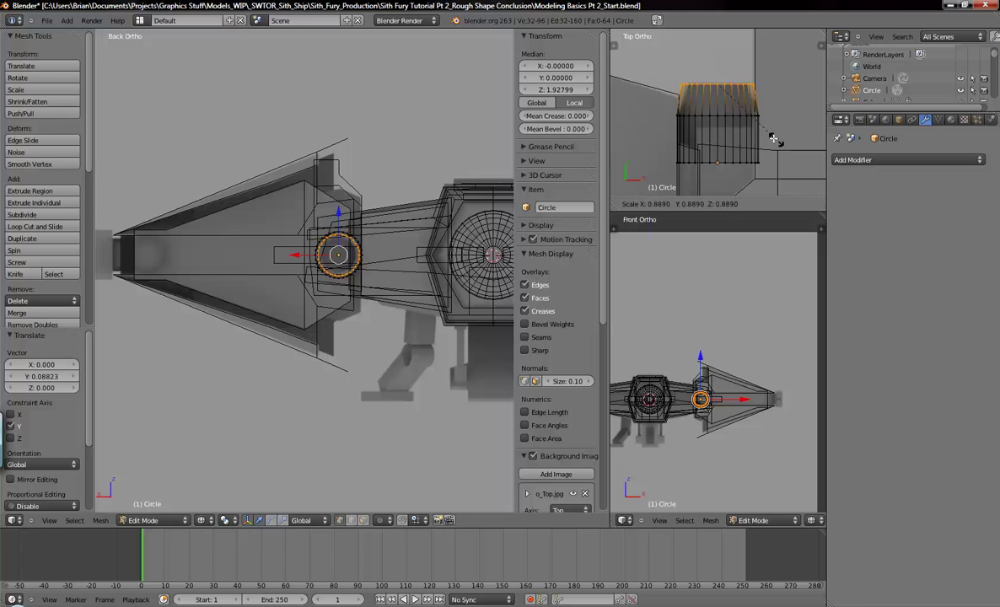
pyautogui.click(769, 139)
pyautogui.press('Tab')
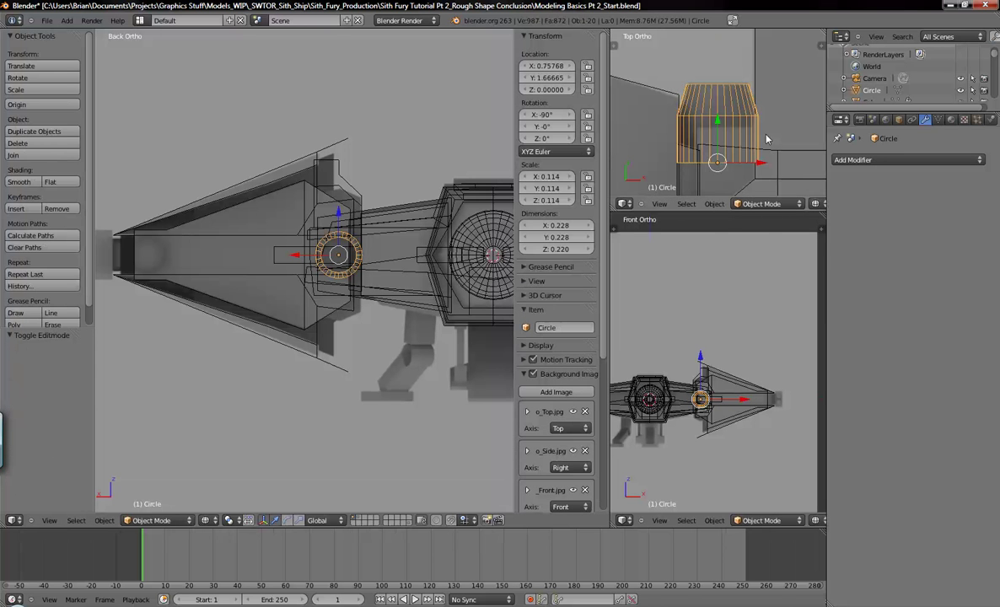
# - Set the nozzle's origin to the 3D cursor and add a Mirror modifier across the X axis
pyautogui.scroll(-4, 768, 139)
pyautogui.keyDown('shift'); pyautogui.moveTo(682, 182); pyautogui.dragTo(724, 106, button='middle'); pyautogui.keyUp('shift')
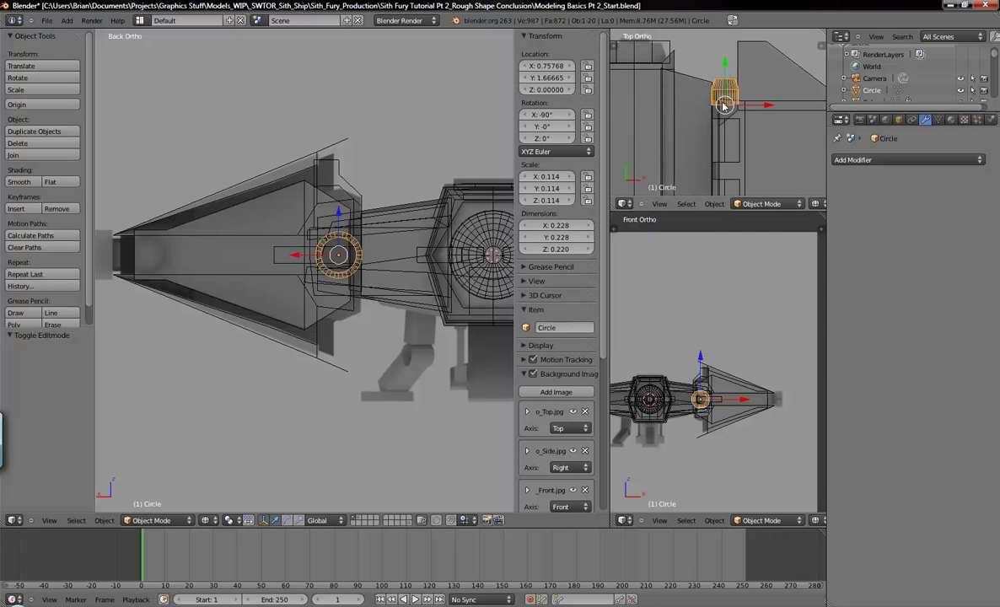
pyautogui.scroll(-5, 723, 106)
pyautogui.scroll(2, 713, 135)
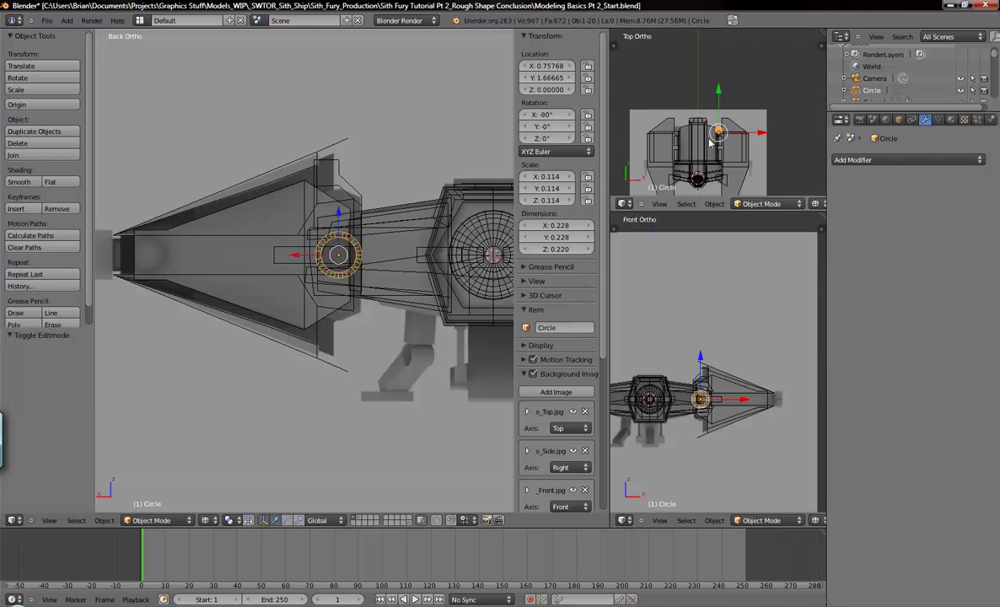
pyautogui.click(39, 105)
pyautogui.click(37, 106)
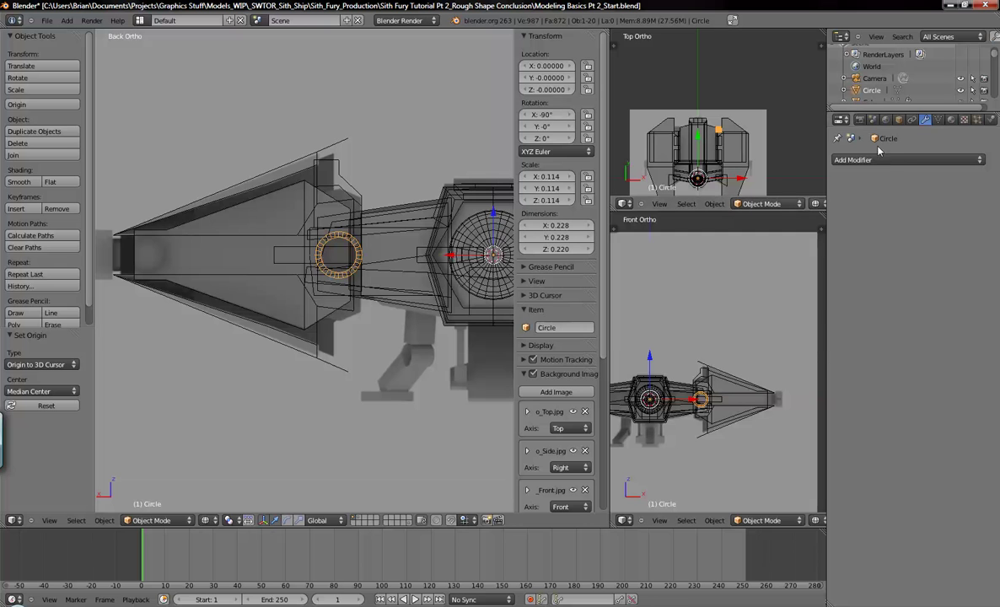
pyautogui.click(851, 160)
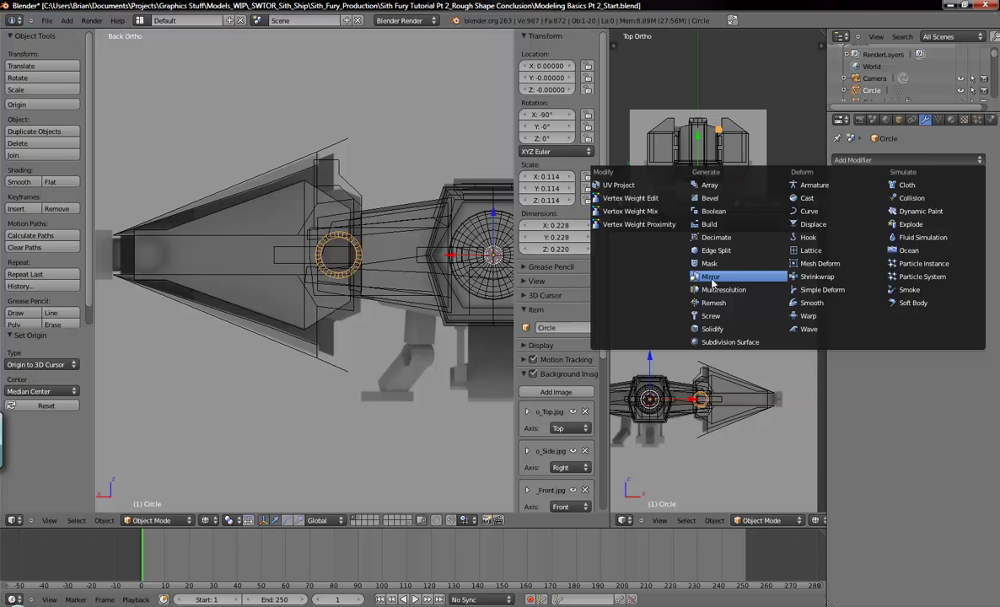
pyautogui.click(711, 277)
# - Duplicate the mirrored nozzle object in place at the origin location in Object Mode
pyautogui.keyDown('shift'); pyautogui.moveTo(296, 245); pyautogui.dragTo(356, 285, button='middle'); pyautogui.keyUp('shift')
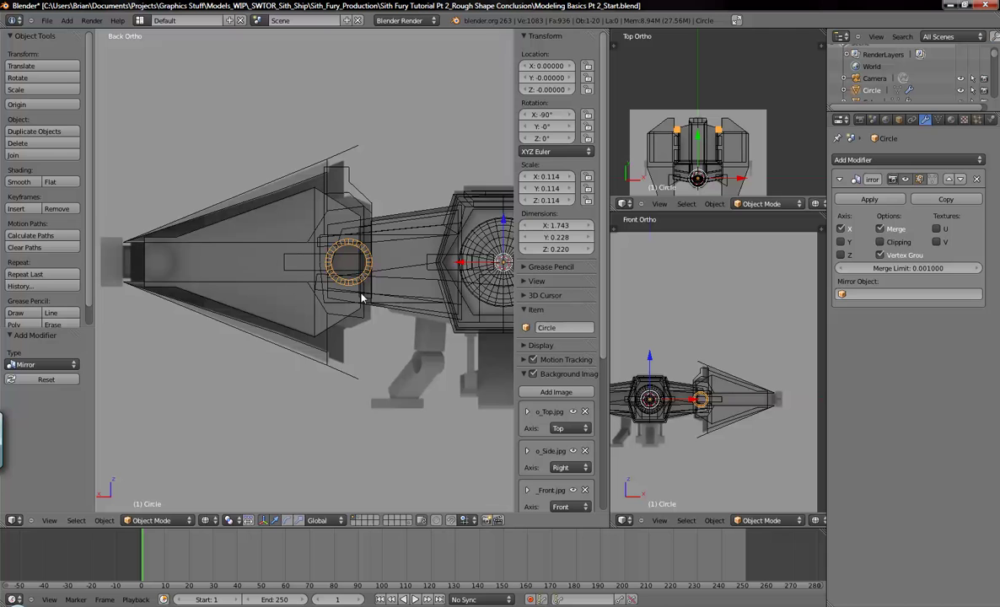
pyautogui.keyDown('shift'); pyautogui.moveTo(361, 297); pyautogui.dragTo(384, 270, button='middle'); pyautogui.keyUp('shift')
pyautogui.press('Tab')
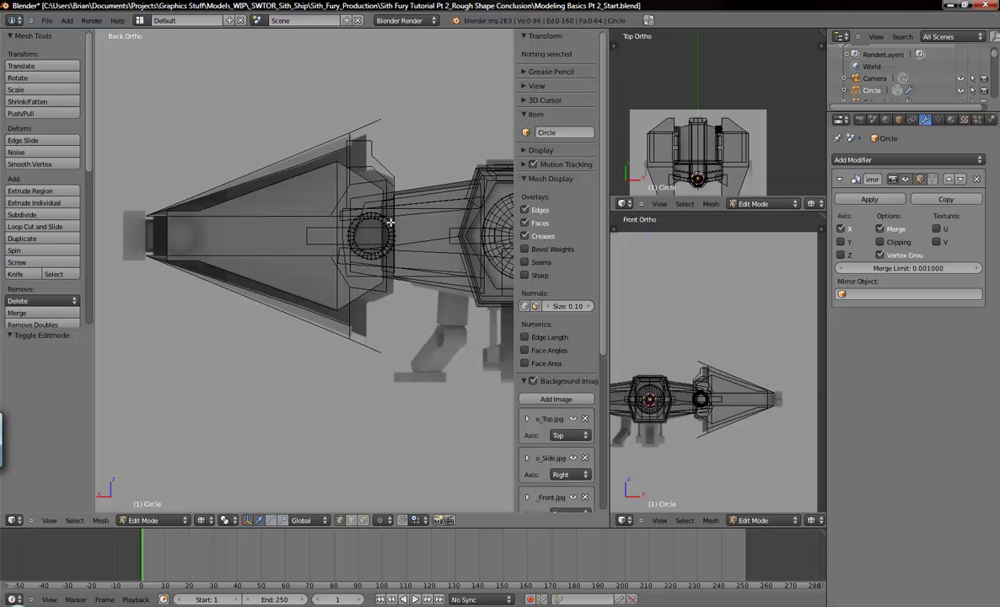
pyautogui.press('Tab')
pyautogui.hotkey('shift', 'd')
pyautogui.click(395, 251)
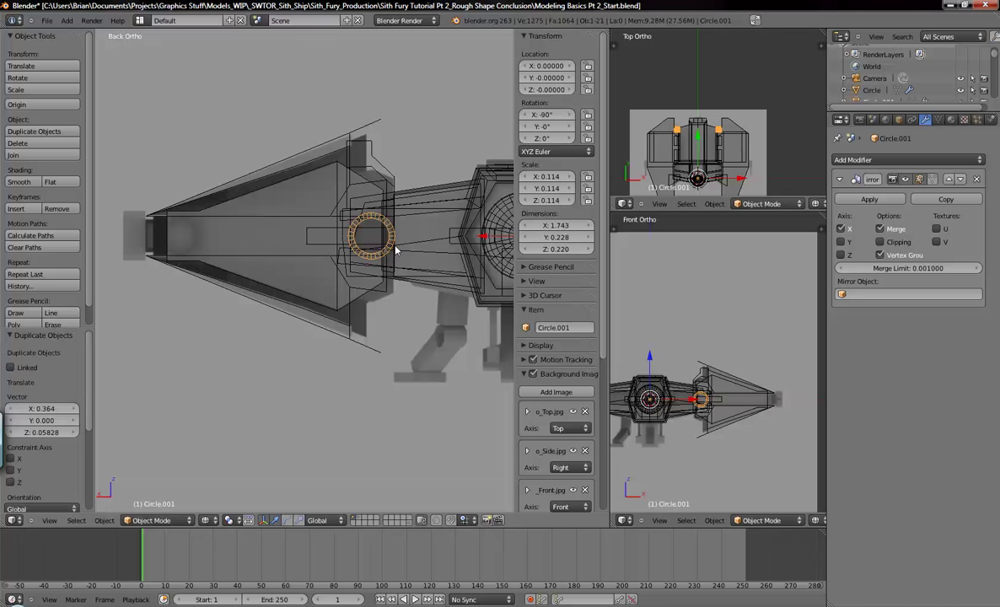
# - Move the duplicated nozzle along X to the outer wing tip, ending at about X 0.957
pyautogui.press('g')
pyautogui.press('x')
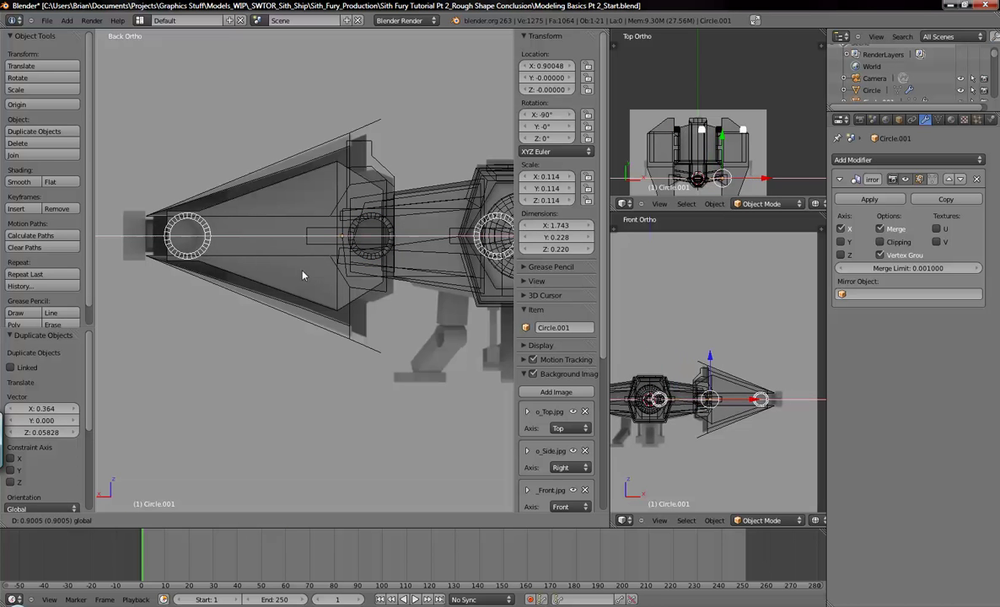
pyautogui.click(291, 276)
pyautogui.keyDown('shift'); pyautogui.moveTo(216, 259); pyautogui.dragTo(330, 291, button='middle'); pyautogui.keyUp('shift')
pyautogui.scroll(3, 329, 295)
pyautogui.press('g')
pyautogui.press('x')
pyautogui.click(497, 249)
# - Delete the vertices of the duplicated nozzle's narrow rear edge loop in Edit Mode to remove its tapered section
pyautogui.moveTo(407, 266); pyautogui.dragTo(287, 270, button='middle')
pyautogui.keyDown('shift'); pyautogui.moveTo(196, 304); pyautogui.dragTo(383, 245, button='middle'); pyautogui.keyUp('shift')
pyautogui.scroll(4, 353, 267)
pyautogui.press('Tab')
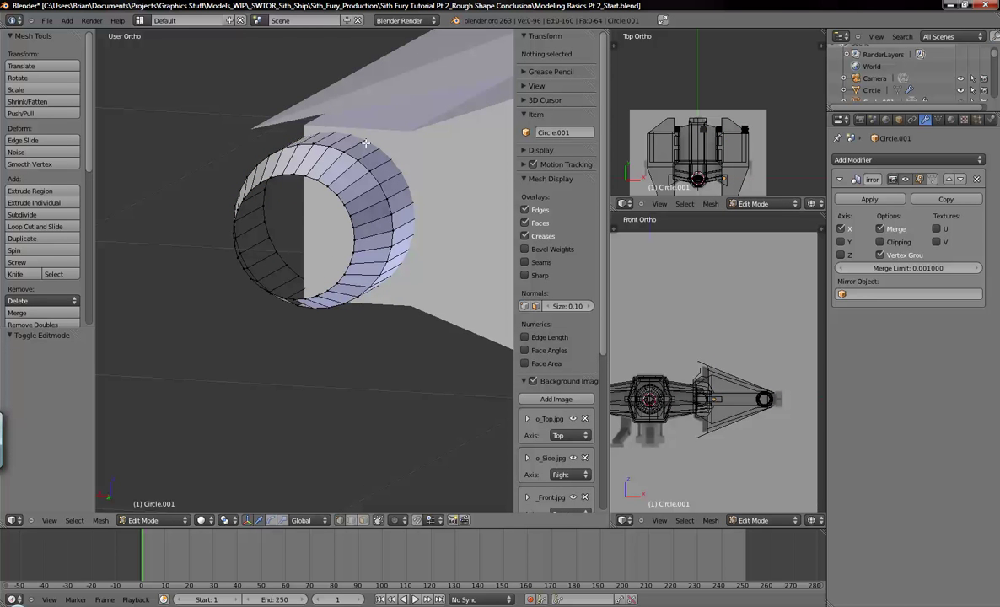
pyautogui.keyDown('alt'); pyautogui.rightClick(299, 173); pyautogui.keyUp('alt')
pyautogui.moveTo(250, 243); pyautogui.dragTo(341, 224, button='middle')
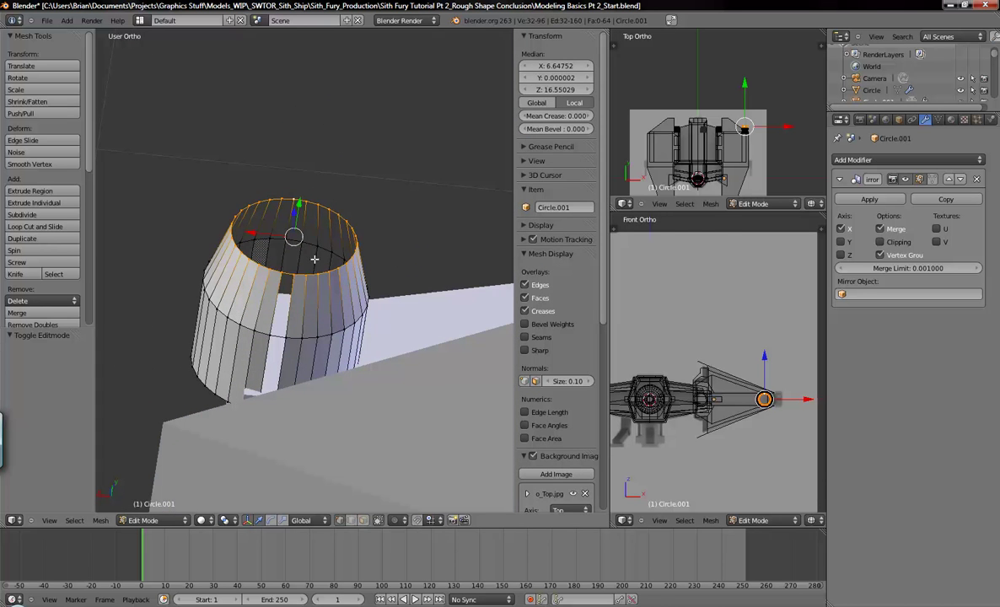
pyautogui.keyDown('alt'); pyautogui.keyDown('shift'); pyautogui.rightClick(324, 336); pyautogui.keyUp('shift'); pyautogui.keyUp('alt')
pyautogui.keyDown('alt'); pyautogui.keyDown('shift'); pyautogui.rightClick(206, 390); pyautogui.keyUp('shift'); pyautogui.keyUp('alt')
pyautogui.hotkey('ctrl', 'z')
pyautogui.hotkey('ctrl', 'z')
pyautogui.moveTo(379, 281); pyautogui.dragTo(317, 203, button='middle')
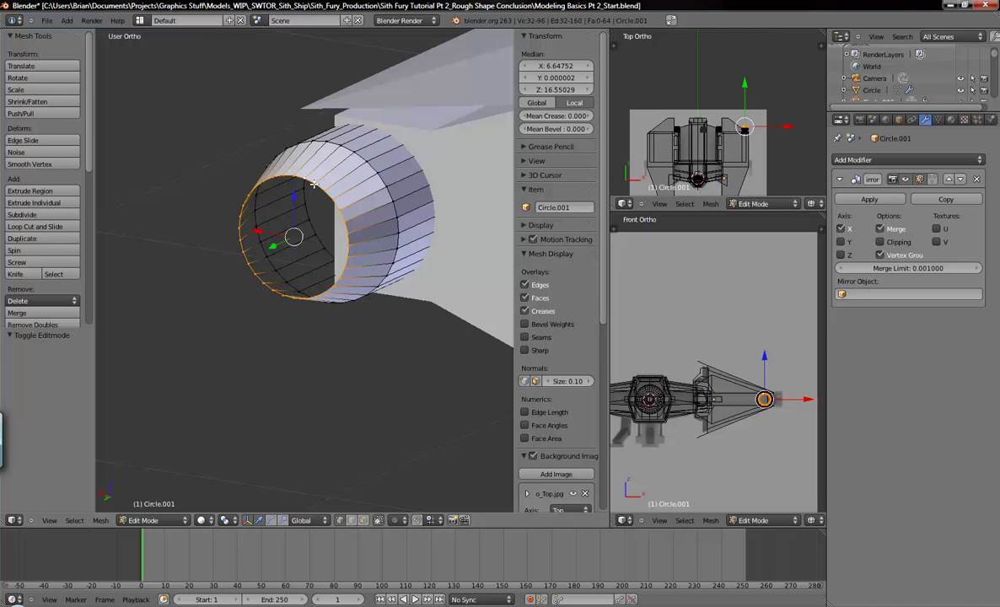
pyautogui.press('x')
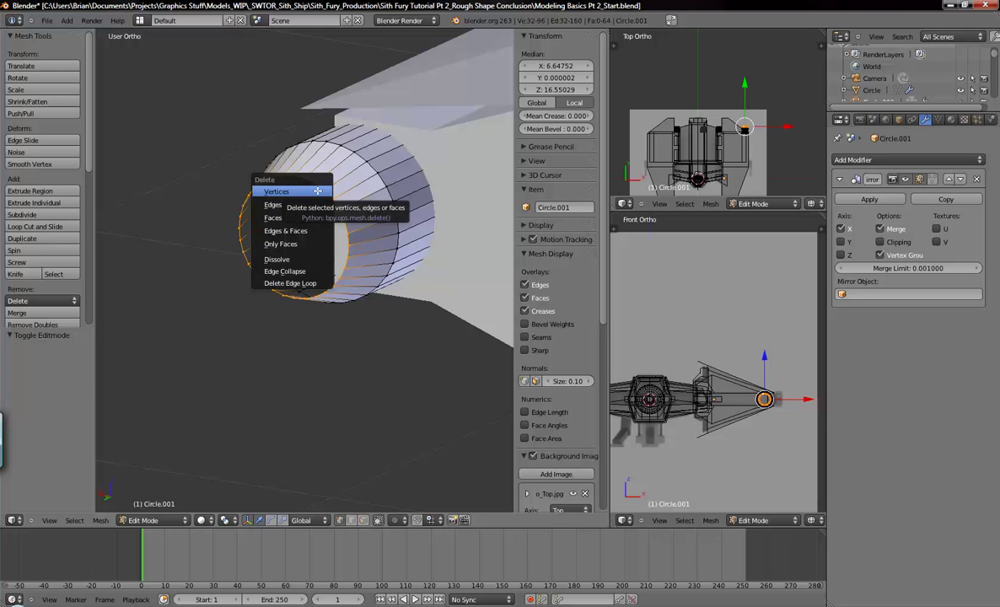
pyautogui.click(317, 191)
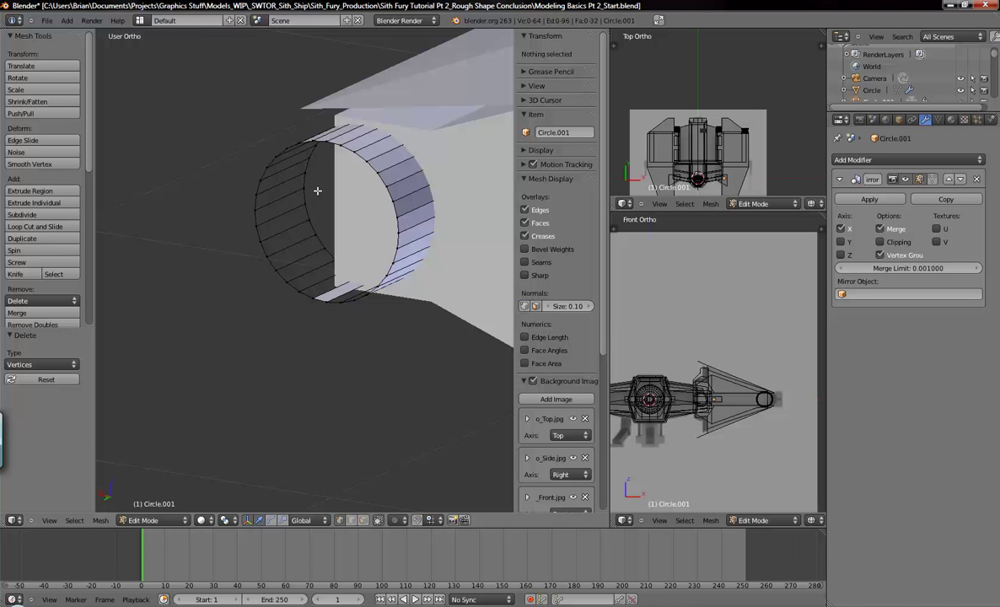
pyautogui.moveTo(368, 224); pyautogui.dragTo(286, 239, button='middle')
pyautogui.press('Tab')
# - Shift the outer nozzle along X to about 0.938 to line it up with the reference in the back view
pyautogui.press('ctrl+KP_1')
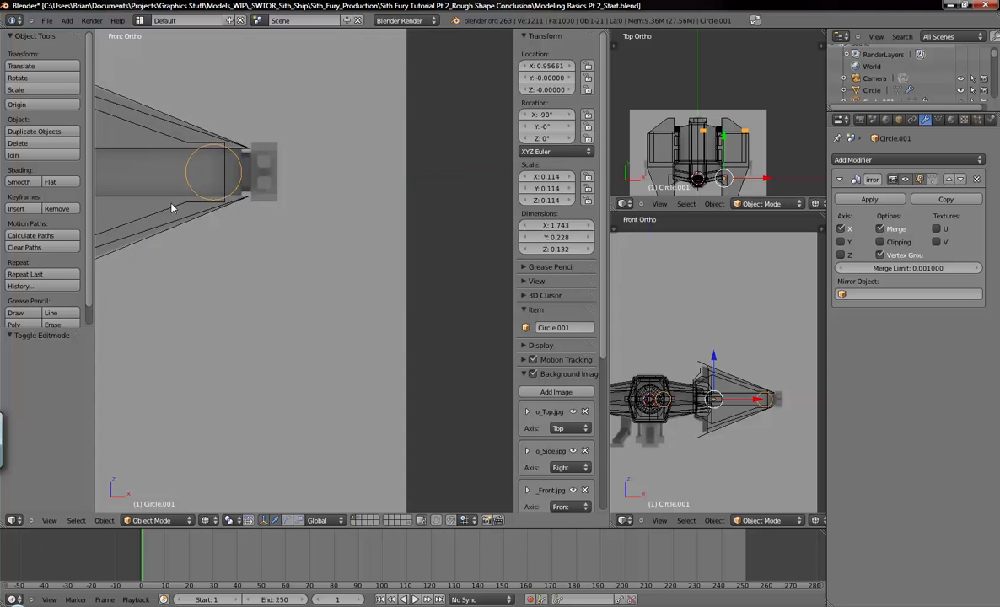
pyautogui.press('KP_1')
pyautogui.scroll(4, 245, 262)
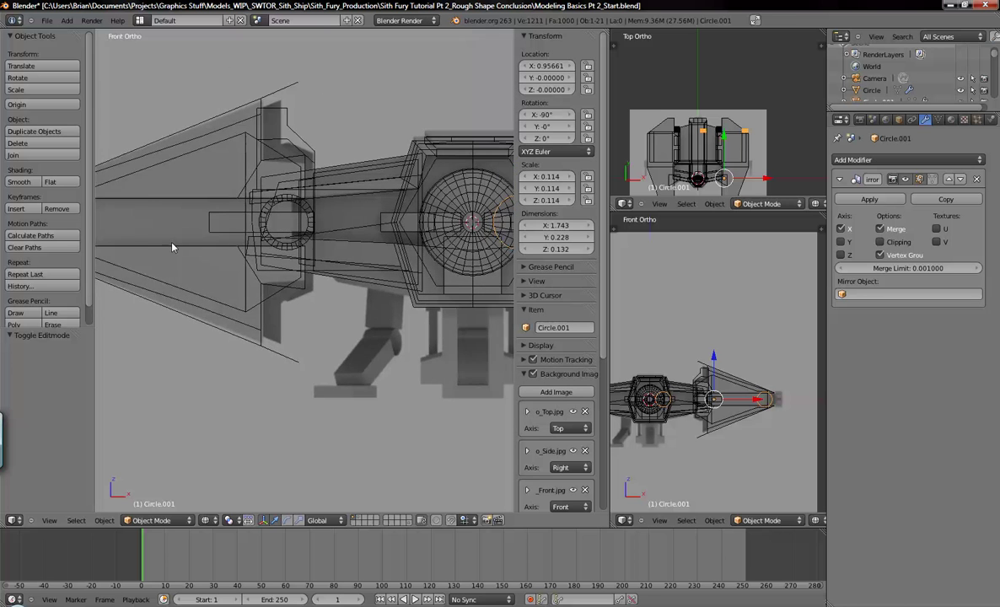
pyautogui.keyDown('ctrl'); pyautogui.scroll(-3, 278, 265); pyautogui.keyUp('ctrl')
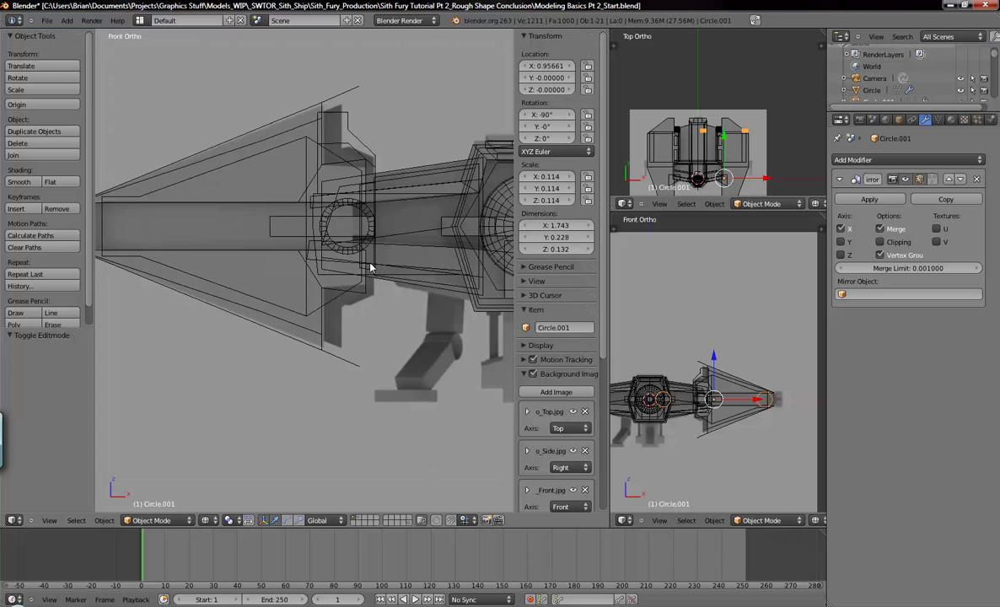
pyautogui.press('ctrl+KP_1')
pyautogui.keyDown('ctrl'); pyautogui.scroll(4, 301, 250); pyautogui.keyUp('ctrl')
pyautogui.keyDown('ctrl'); pyautogui.scroll(4, 253, 245); pyautogui.keyUp('ctrl')
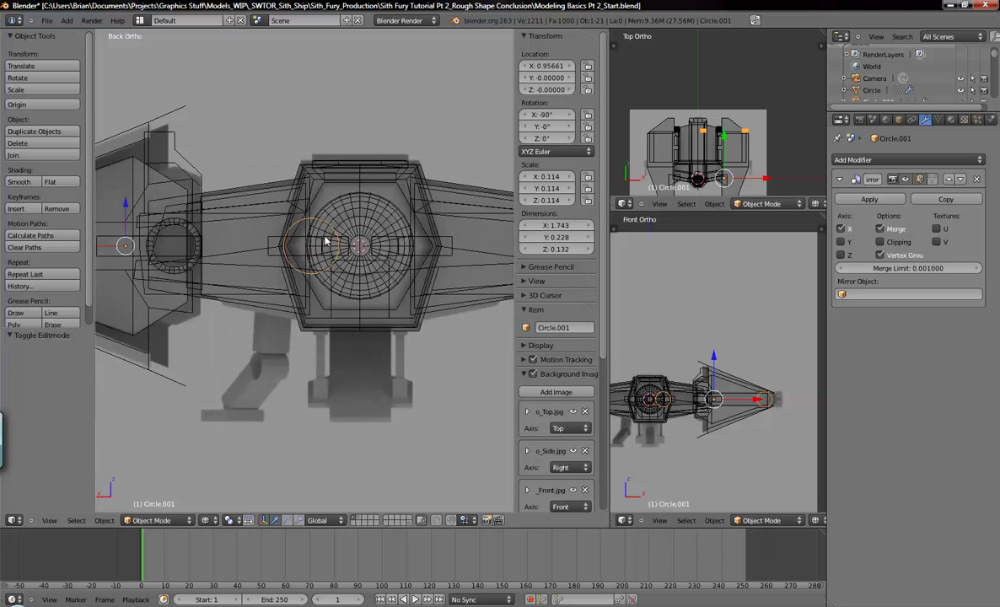
pyautogui.scroll(4, 301, 241)
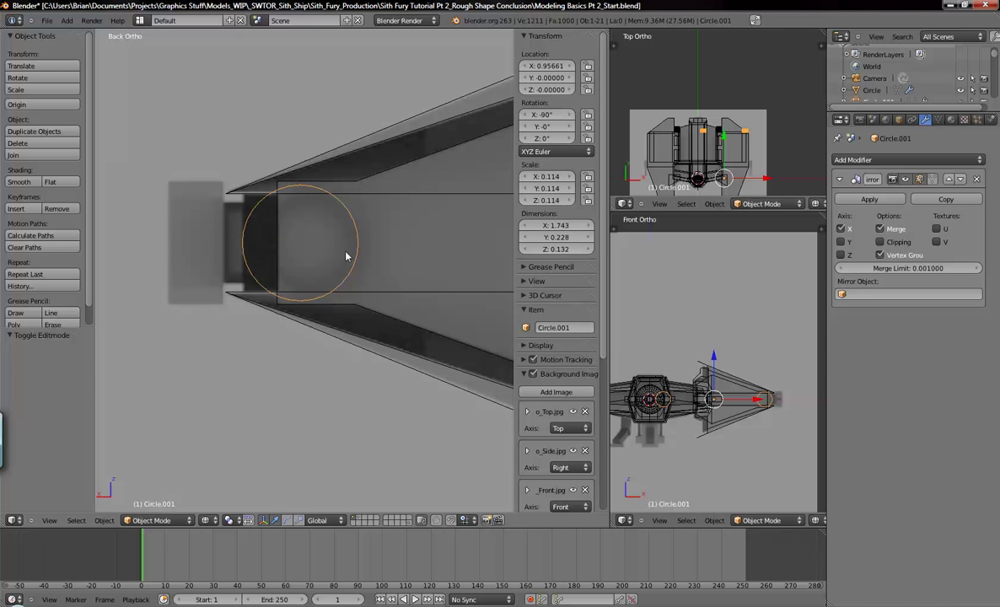
pyautogui.press('Tab')
pyautogui.press('Tab')
pyautogui.press('g')
pyautogui.press('z')
pyautogui.press('x')
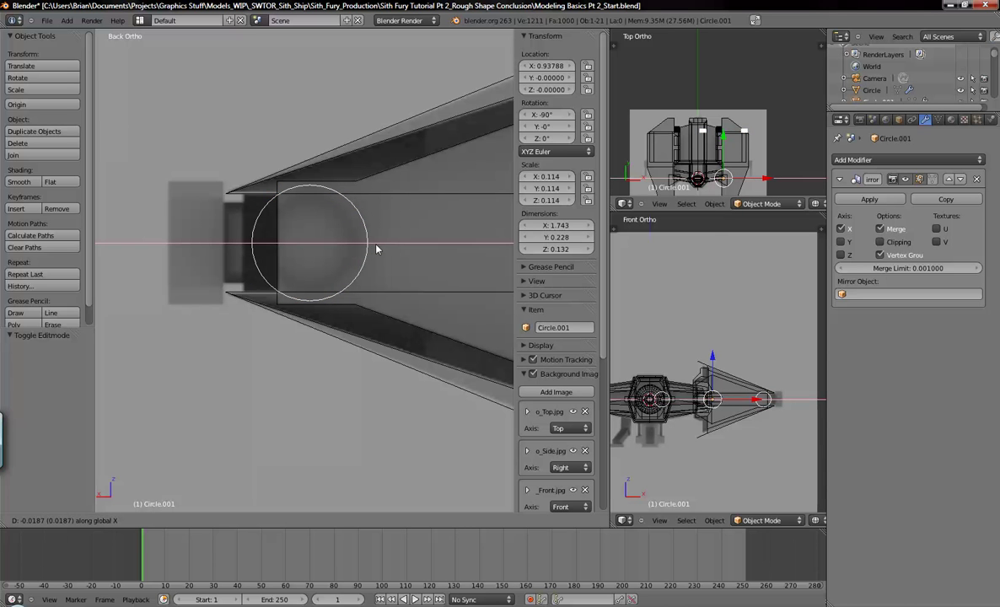
pyautogui.click(377, 250)
# - Scale the outer nozzle's mesh down to about 0.793 in Edit Mode to fit the round reference shape
pyautogui.press('s')
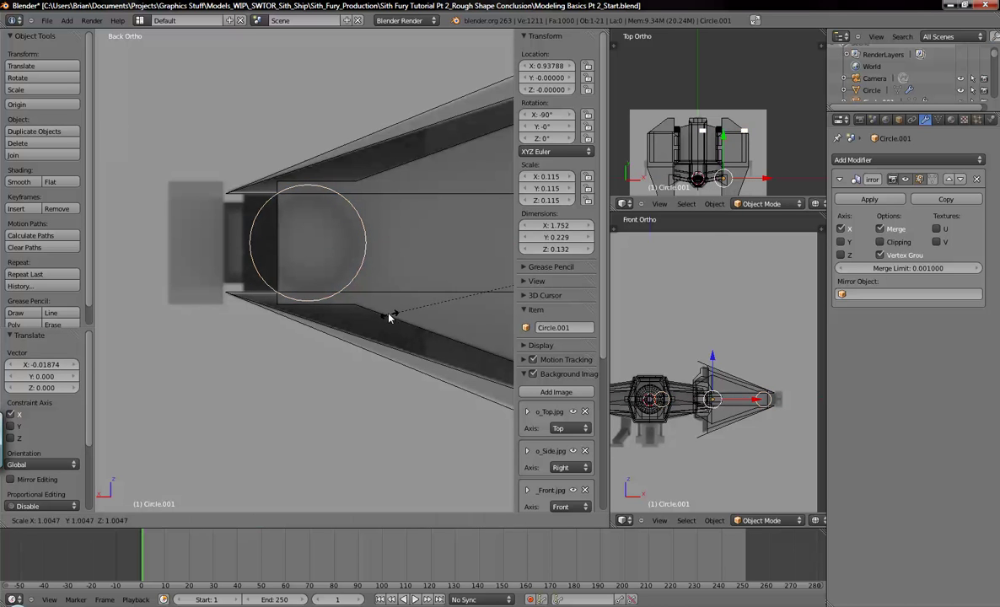
pyautogui.click(386, 312)
pyautogui.press('Tab')
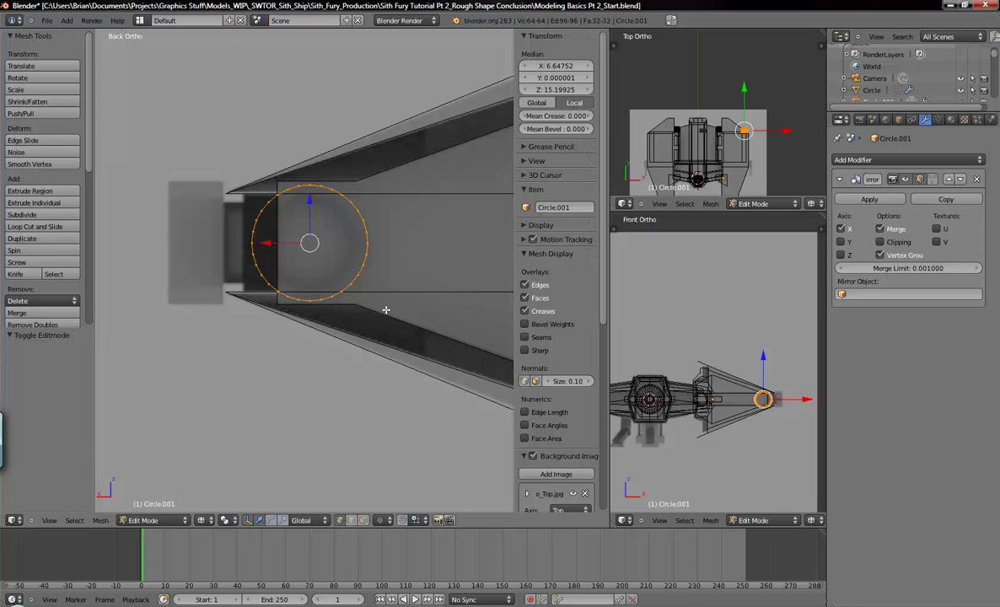
pyautogui.press('s')
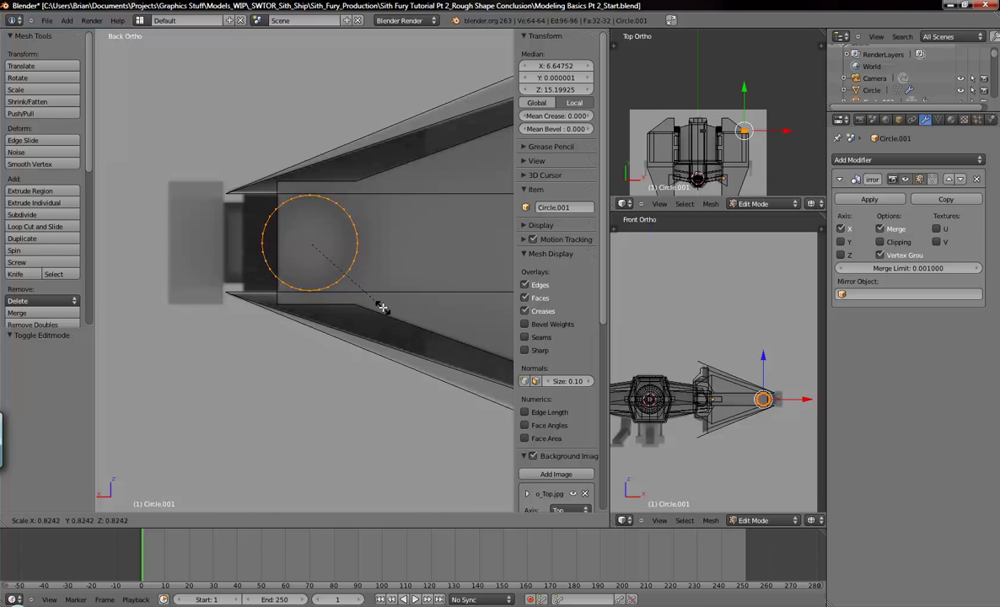
pyautogui.click(379, 305)
pyautogui.scroll(-5, 393, 290)
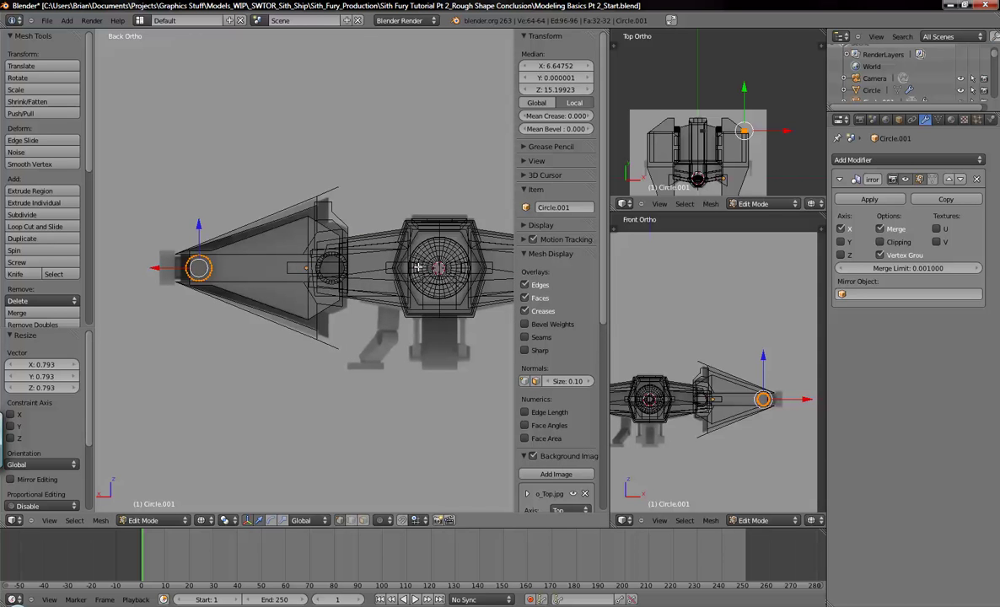
pyautogui.press('a')
pyautogui.press('a')
pyautogui.moveTo(452, 306)
pyautogui.keyDown('shift'); pyautogui.mouseDown(button='middle')
pyautogui.moveTo(315, 295)
pyautogui.moveTo(436, 296)
pyautogui.mouseUp(button='middle'); pyautogui.keyUp('shift')
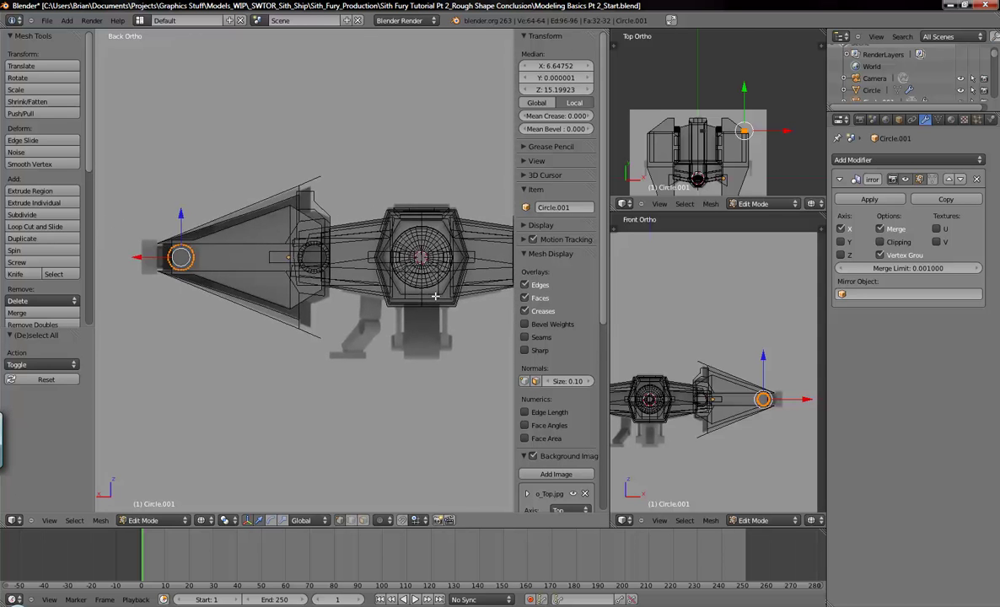
# - Set the outer nozzle's origin to the 3D cursor in Object Mode so it mirrors onto the opposite wing tip
pyautogui.press('Tab')
pyautogui.keyDown('ctrl'); pyautogui.scroll(3, 428, 274); pyautogui.keyUp('ctrl')
pyautogui.keyDown('shift'); pyautogui.moveTo(451, 272); pyautogui.dragTo(401, 270, button='middle'); pyautogui.keyUp('shift')
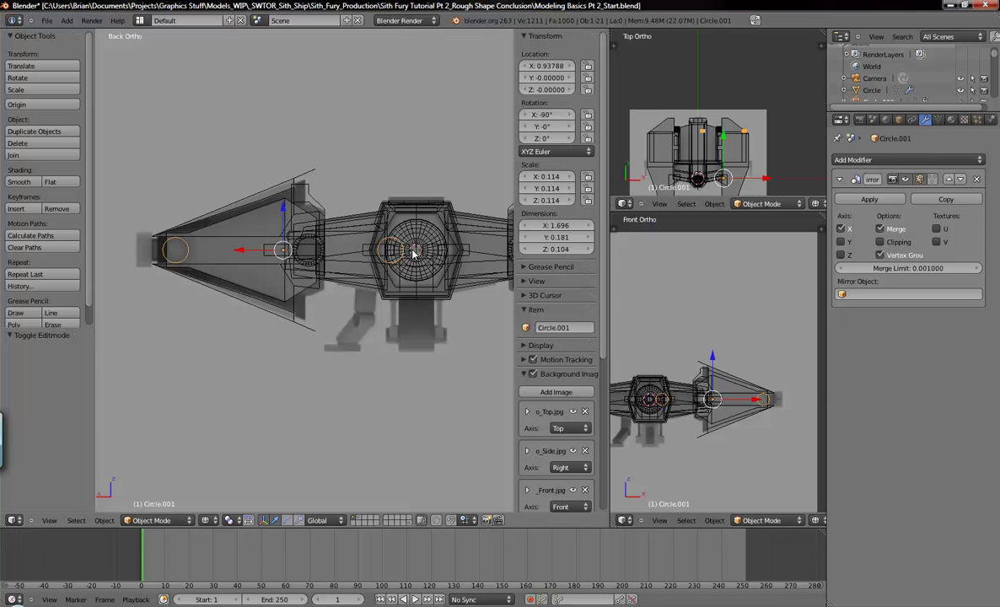
pyautogui.click(39, 105)
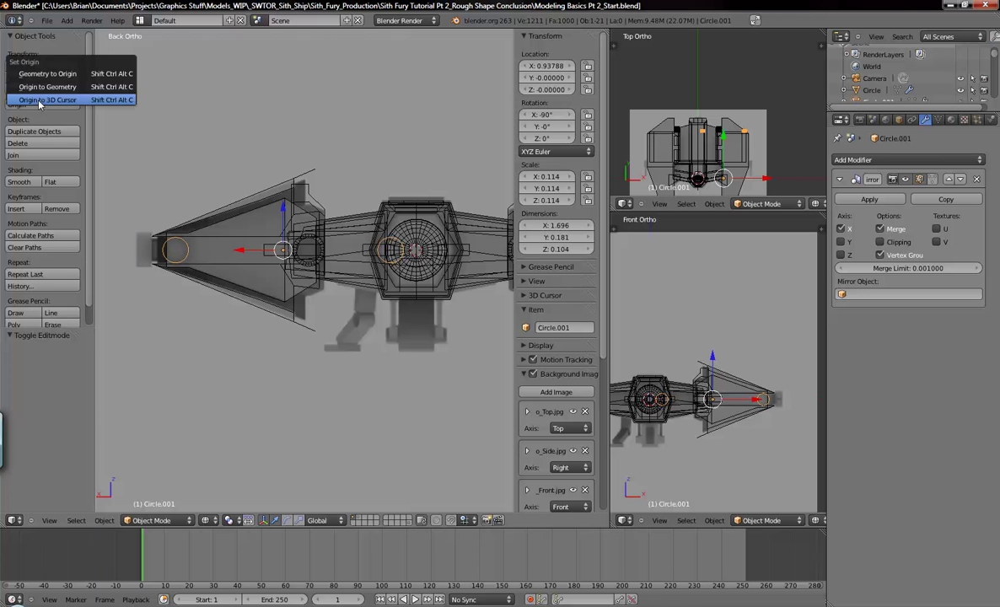
pyautogui.click(38, 101)
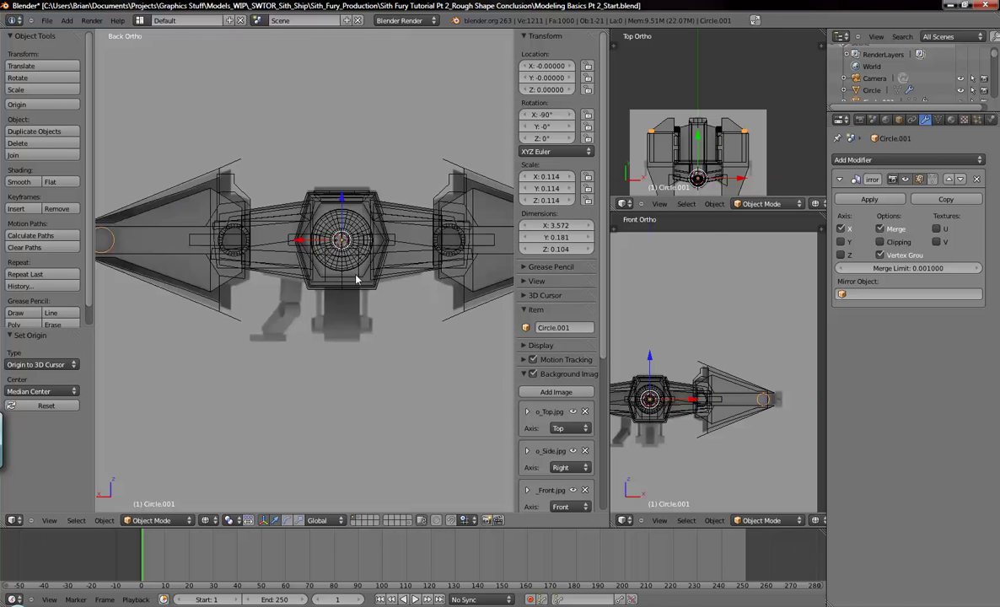
pyautogui.keyDown('shift'); pyautogui.moveTo(510, 238); pyautogui.dragTo(446, 235, button='middle'); pyautogui.keyUp('shift')
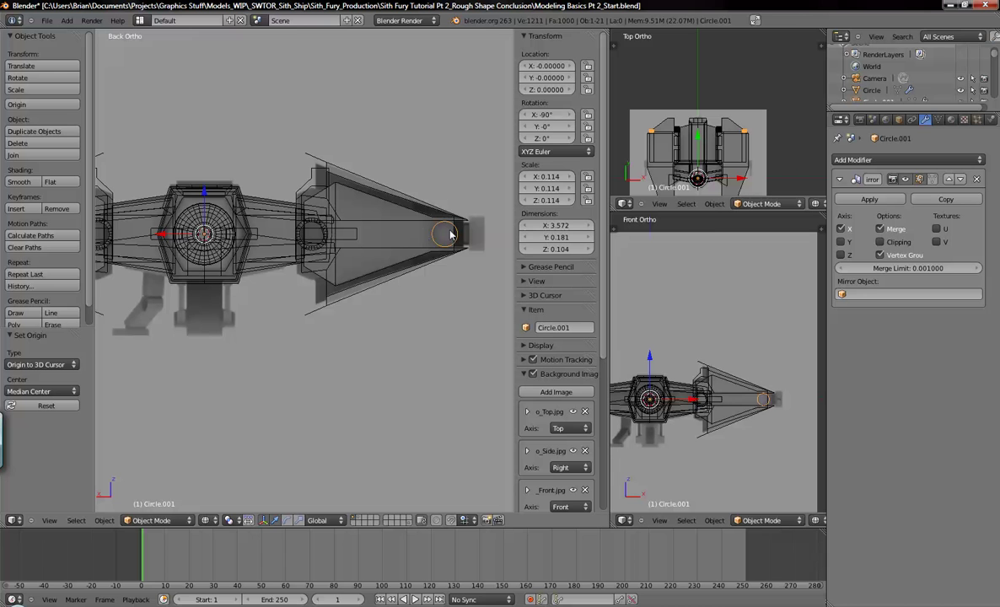
pyautogui.moveTo(194, 235)
pyautogui.keyDown('shift'); pyautogui.mouseDown(button='middle')
pyautogui.moveTo(374, 253)
pyautogui.moveTo(384, 292)
pyautogui.moveTo(330, 301)
pyautogui.moveTo(290, 331)
pyautogui.mouseUp(button='middle'); pyautogui.keyUp('shift')
# - Deselect everything, show the ship in solid shading, and examine the rough-out reference renders in Windows Photo Gallery
pyautogui.press('a')
pyautogui.press('z')
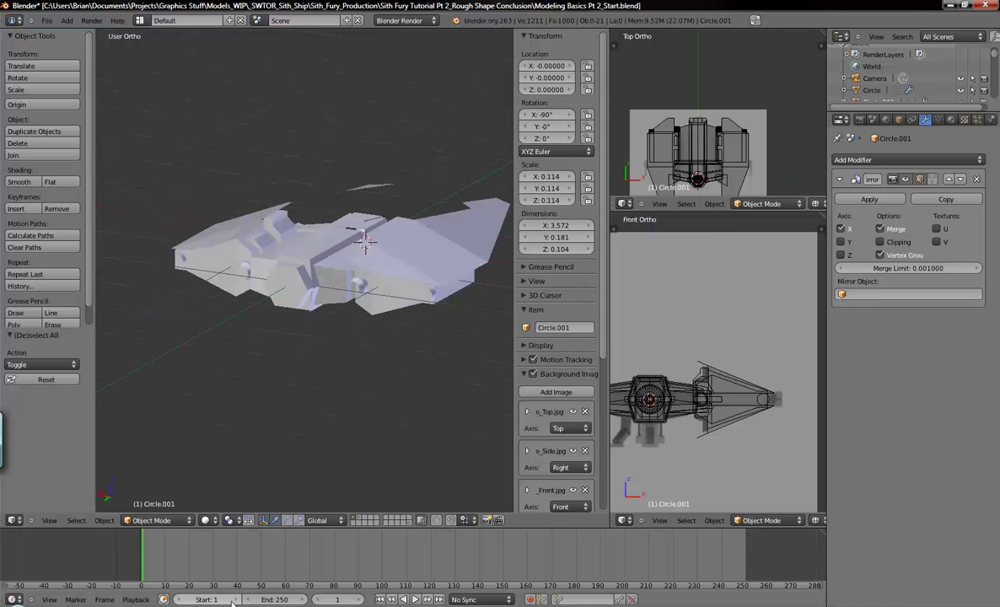
pyautogui.click(297, 599)
pyautogui.scroll(-3, 526, 262)
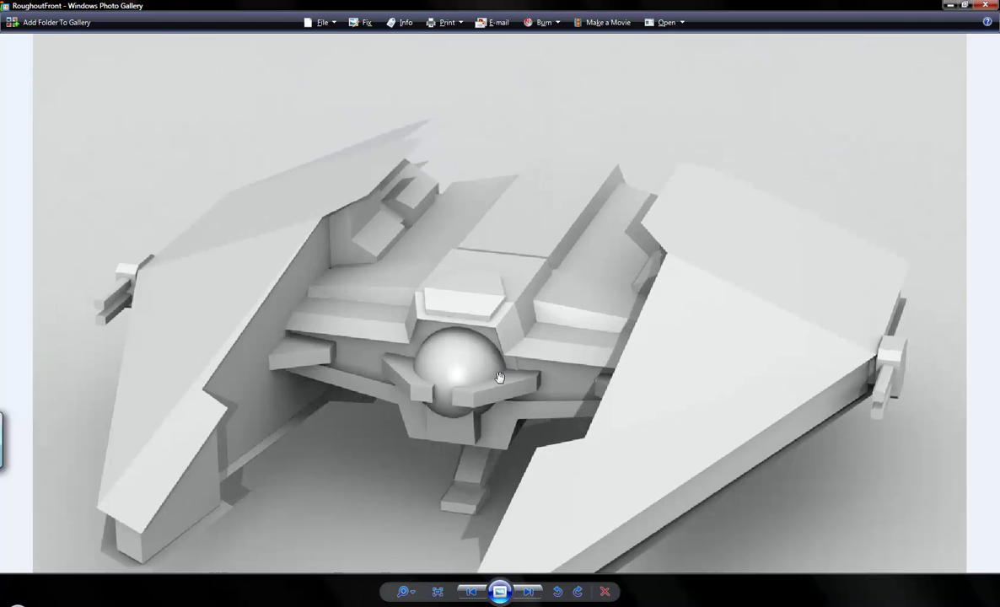
pyautogui.press('Right')
pyautogui.press('Right')
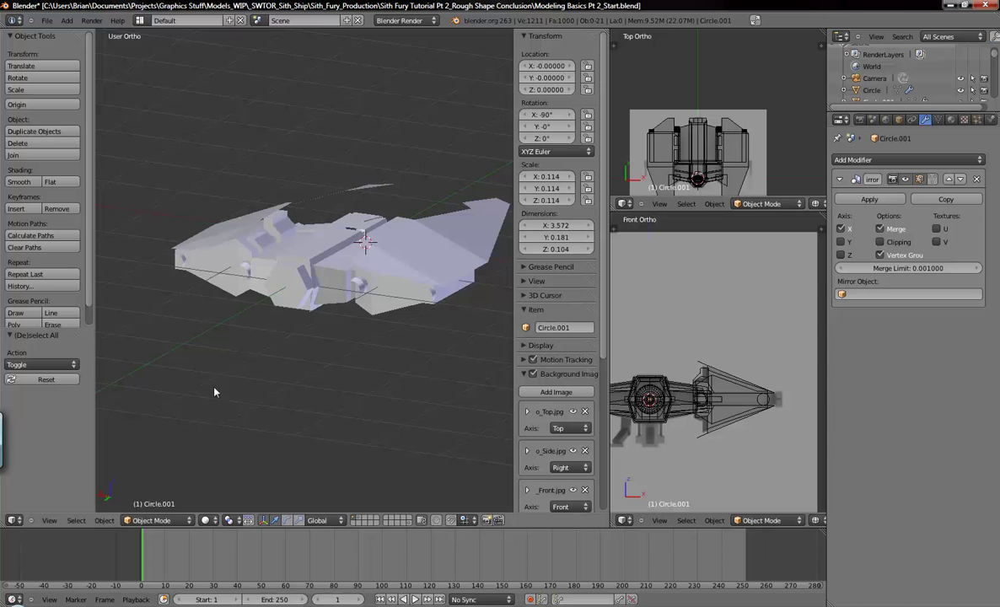
# - Examine the outer wing-tip nozzle up close and from the back view against the reference
pyautogui.scroll(4, 252, 290)
pyautogui.moveTo(279, 318); pyautogui.dragTo(221, 258, button='middle')
pyautogui.rightClick(205, 243)
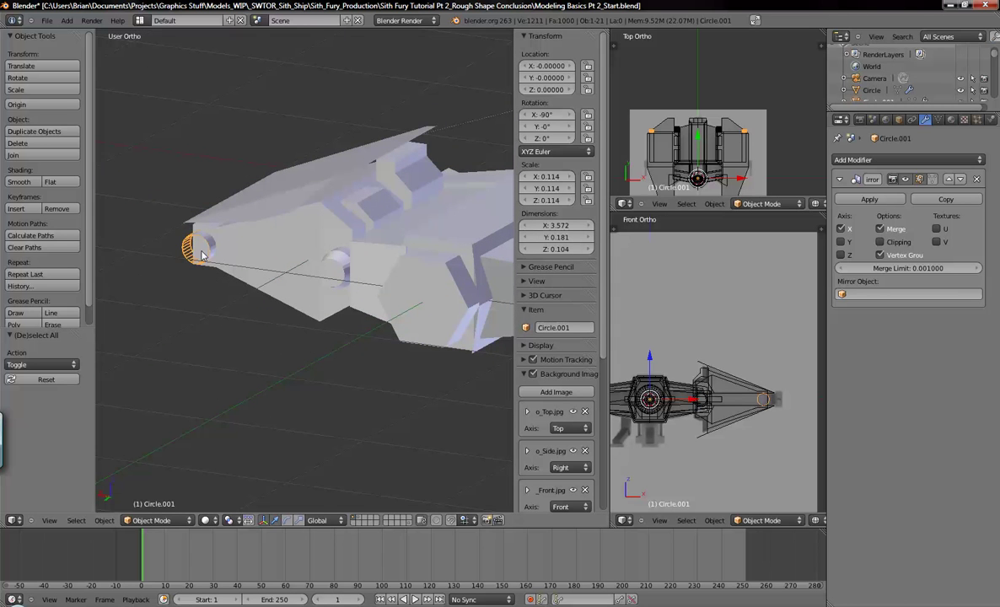
pyautogui.press('ctrl+KP_1')
pyautogui.moveTo(386, 307)
pyautogui.keyDown('shift'); pyautogui.mouseDown(button='middle')
pyautogui.moveTo(353, 284)
pyautogui.moveTo(372, 299)
pyautogui.mouseUp(button='middle'); pyautogui.keyUp('shift')
pyautogui.press('a')
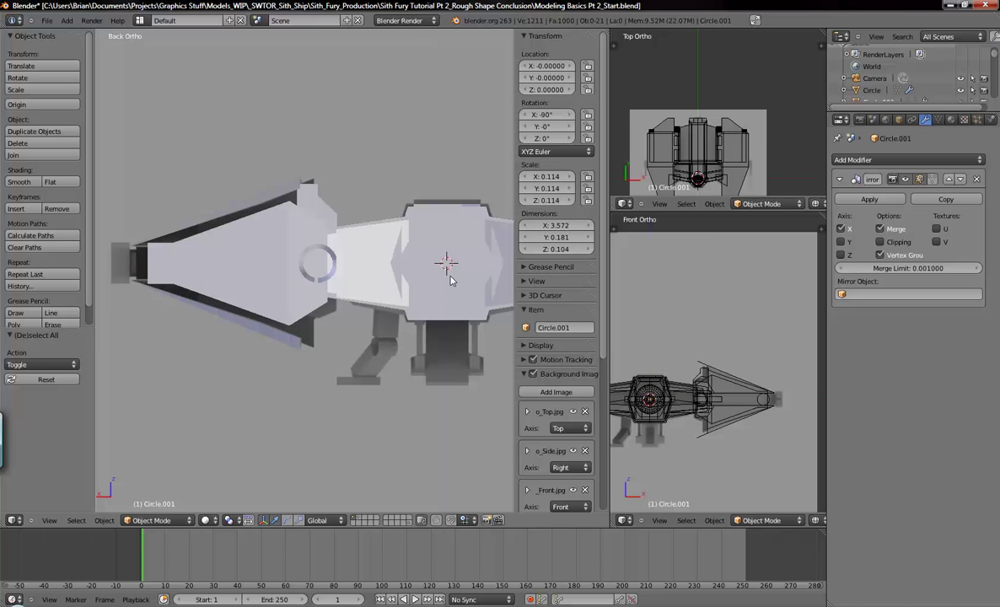
# - Display the ship in wireframe and add a 32-vertex mesh circle with radius 1 at the 3D cursor
pyautogui.moveTo(447, 280); pyautogui.dragTo(368, 268, button='middle')
pyautogui.press('z')
pyautogui.hotkey('shift', 'a')
pyautogui.moveTo(368, 267)
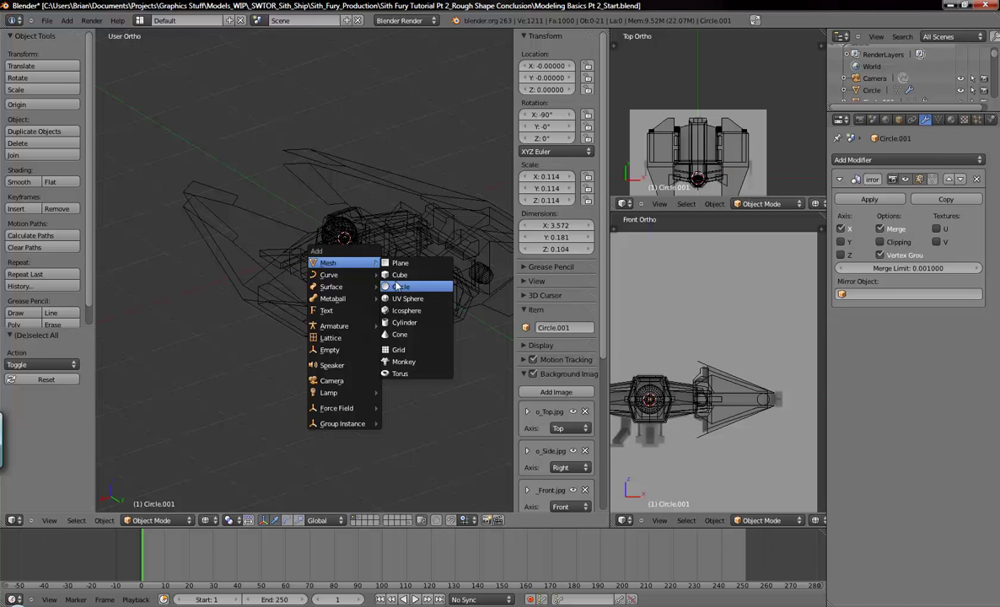
pyautogui.click(382, 285)
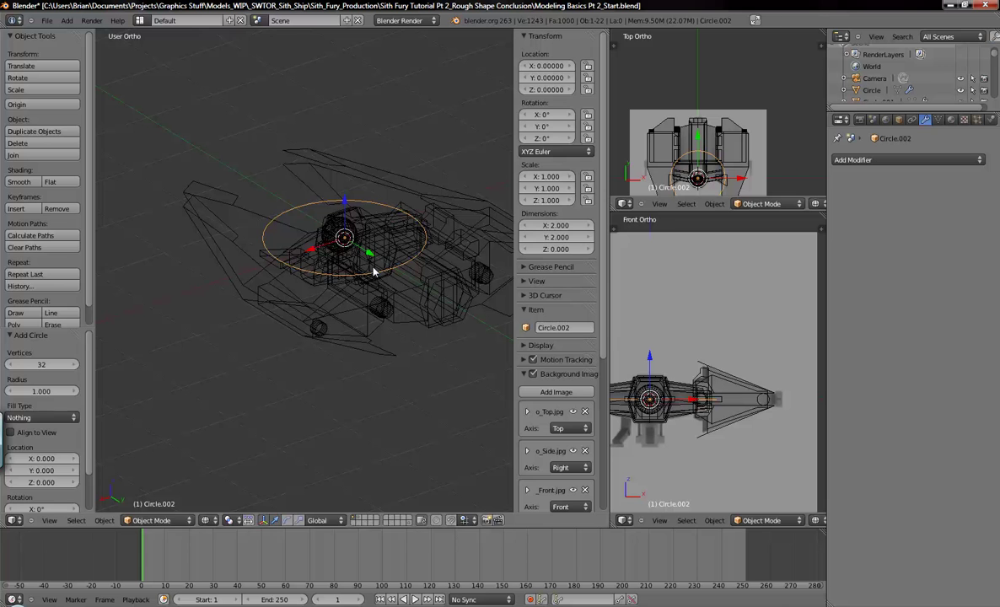
pyautogui.write('r90')
pyautogui.press('Return')
pyautogui.moveTo(378, 271); pyautogui.dragTo(425, 244, button='middle')
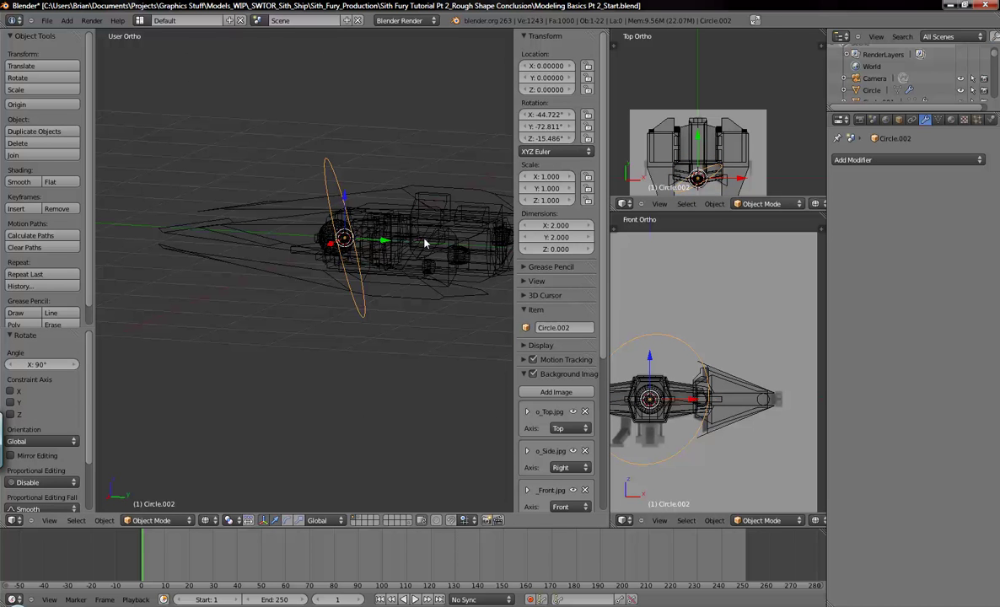
pyautogui.hotkey('alt', 'r')
# - Rotate the circle 90° about X and move it along Y to the ship's rear at about 2.188
pyautogui.press('r')
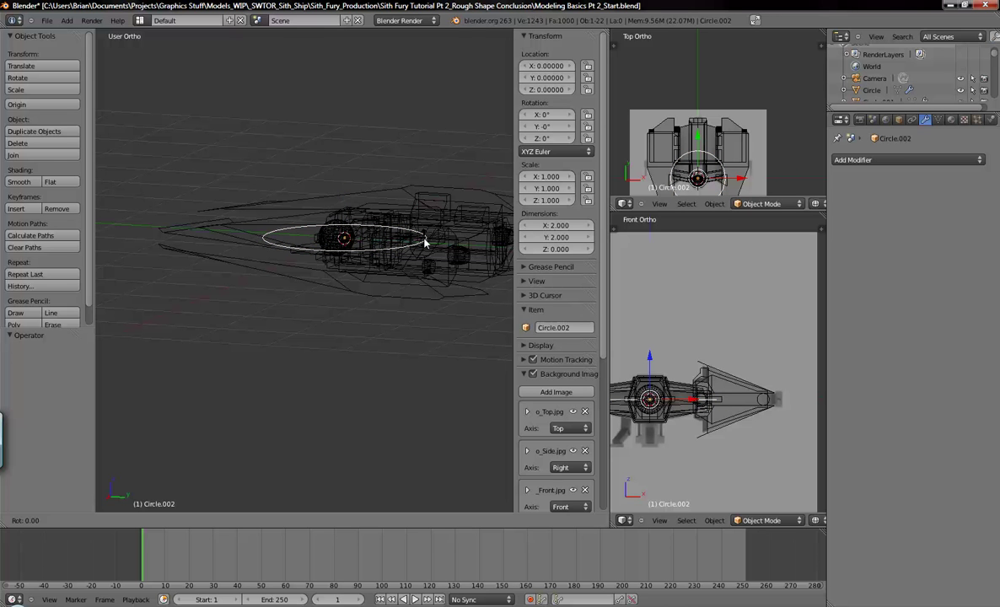
pyautogui.write('x90')
pyautogui.press('Return')
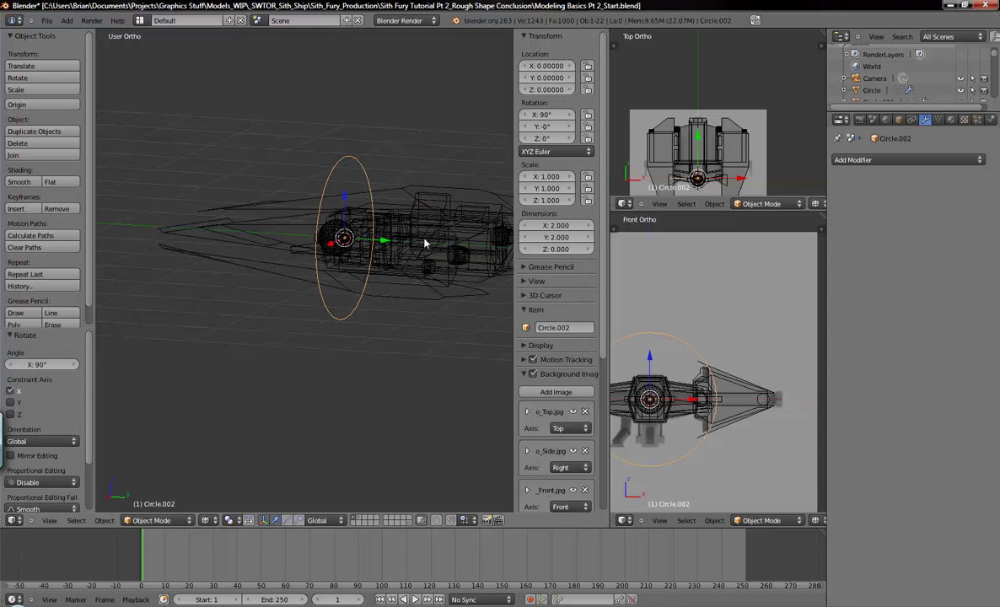
pyautogui.keyDown('shift'); pyautogui.moveTo(399, 243); pyautogui.dragTo(286, 241, button='middle'); pyautogui.keyUp('shift')
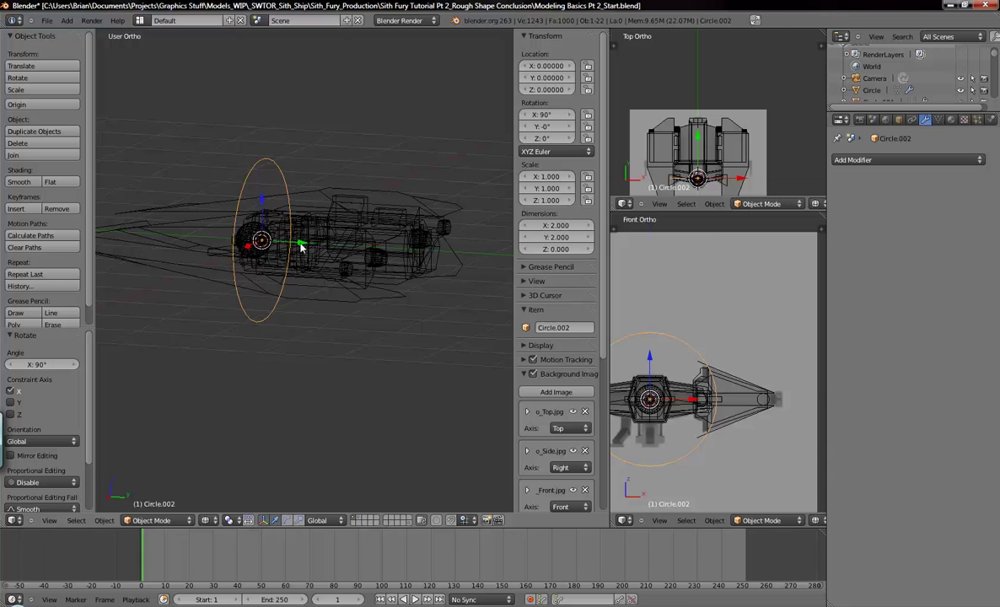
pyautogui.press('g')
pyautogui.press('y')
pyautogui.click(465, 310)
# - In the back view, scale the circle uniformly to about 0.214 to match the central engine outline
pyautogui.press('ctrl+KP_1')
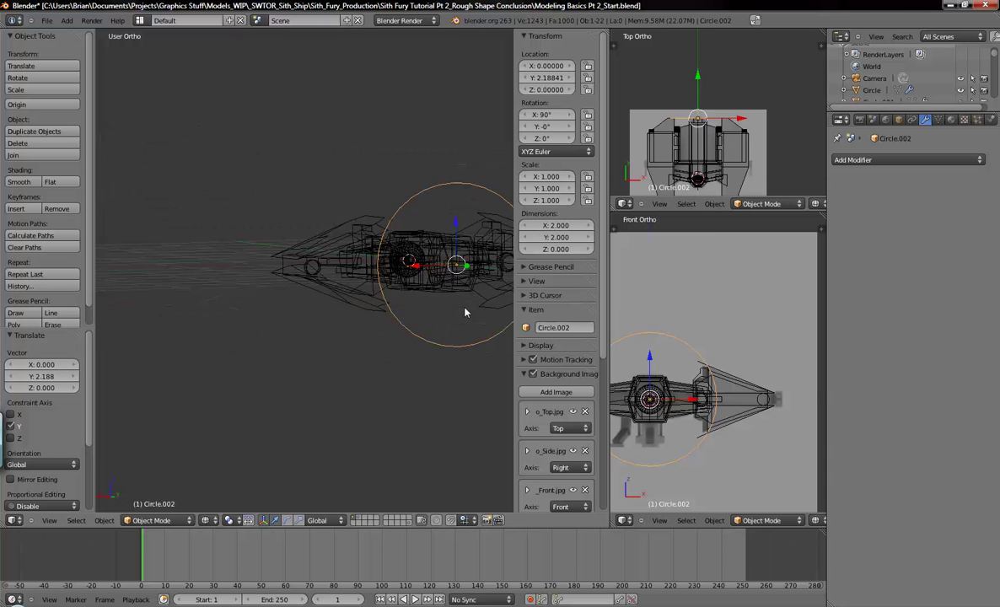
pyautogui.scroll(3, 475, 307)
pyautogui.keyDown('shift'); pyautogui.moveTo(474, 307); pyautogui.dragTo(359, 319, button='middle'); pyautogui.keyUp('shift')
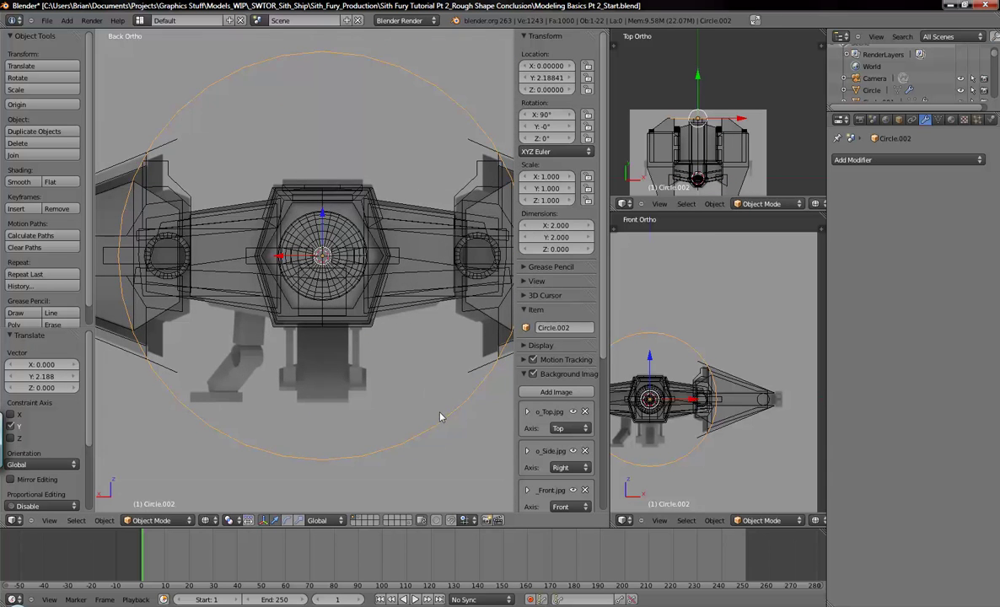
pyautogui.press('s')
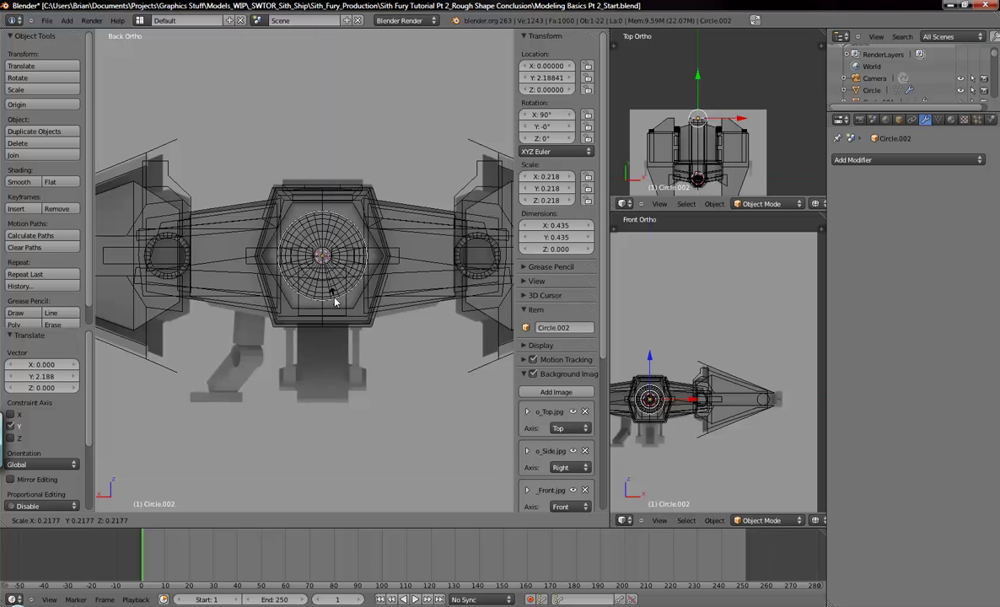
pyautogui.click(335, 302)
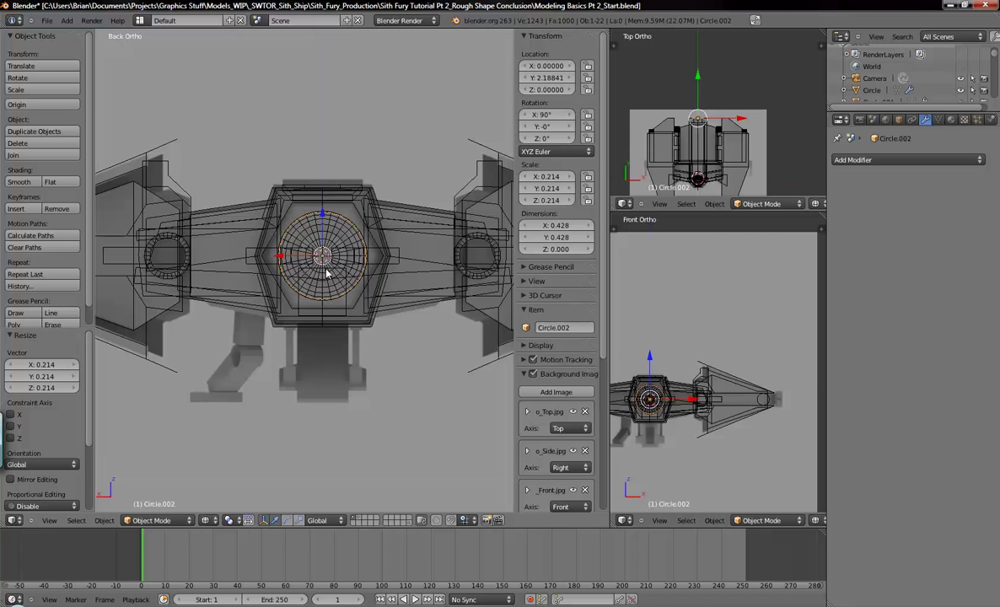
# - In the top view, move the circle along Y to about 2.158 and scale it down to about 0.147 to fit the nozzle base
pyautogui.press('ctrl+KP_7')
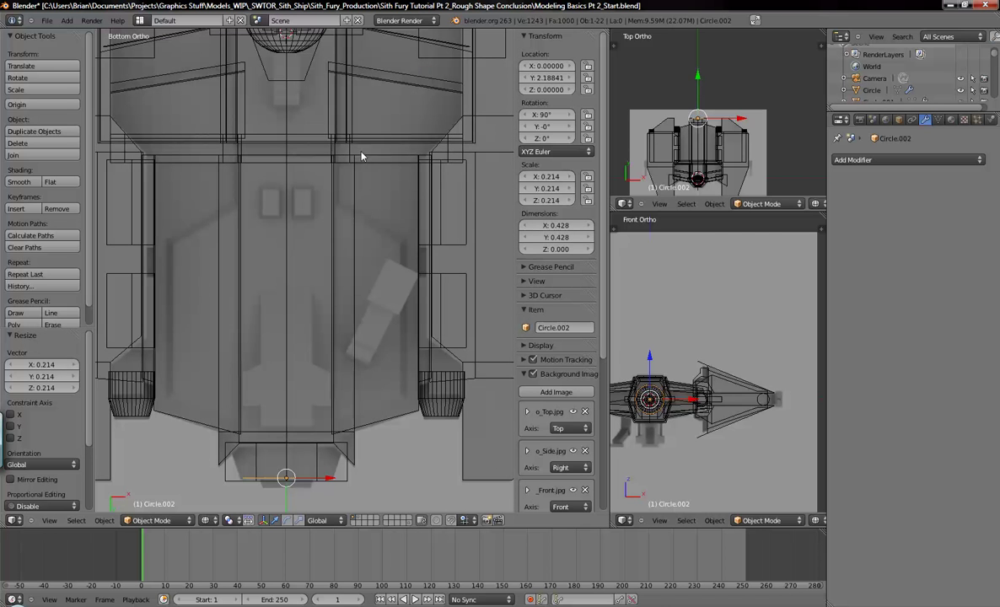
pyautogui.press('KP_7')
pyautogui.scroll(4, 357, 280)
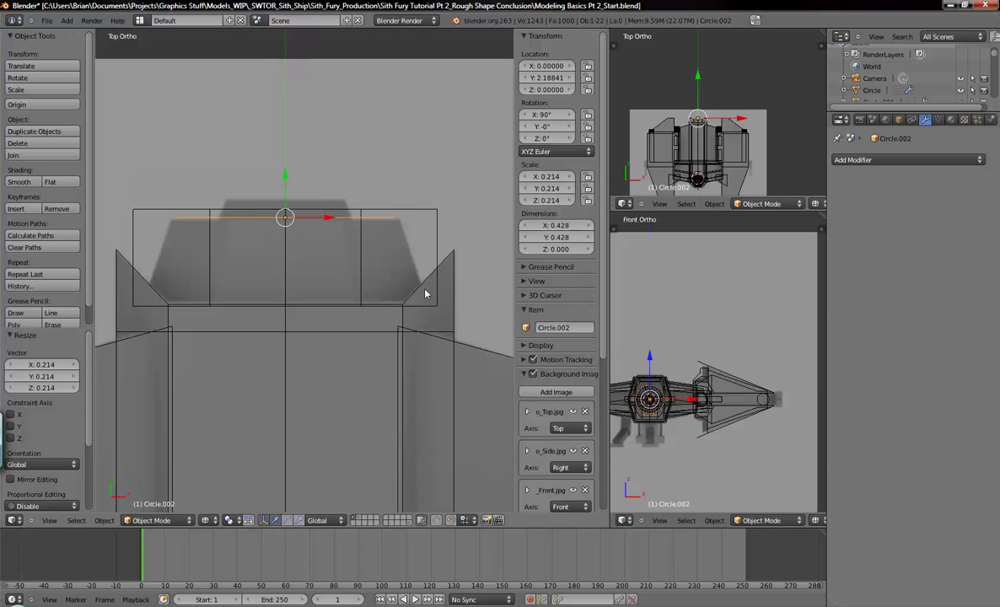
pyautogui.press('g')
pyautogui.press('y')
pyautogui.click(300, 205)
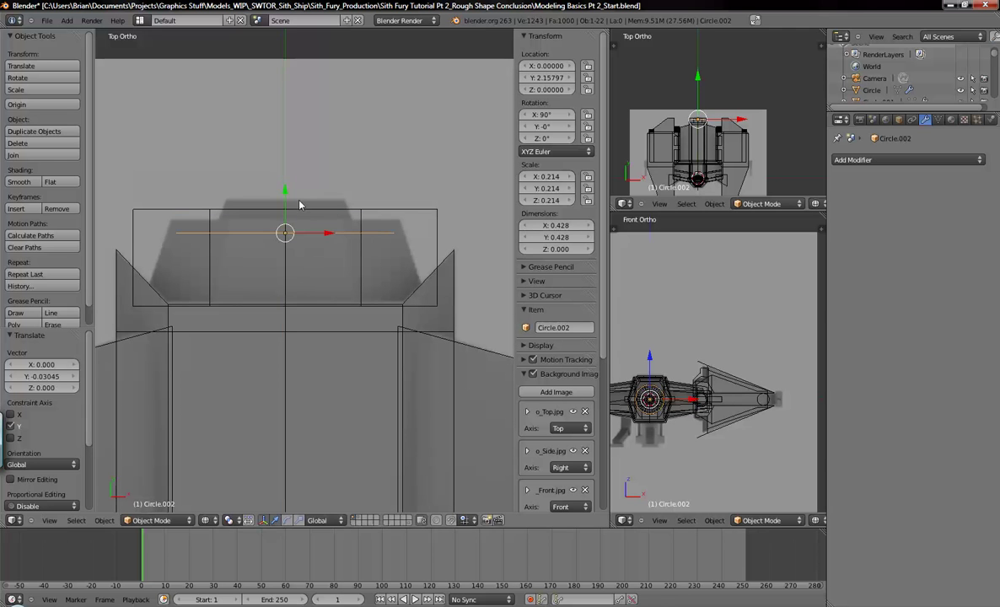
pyautogui.press('s')
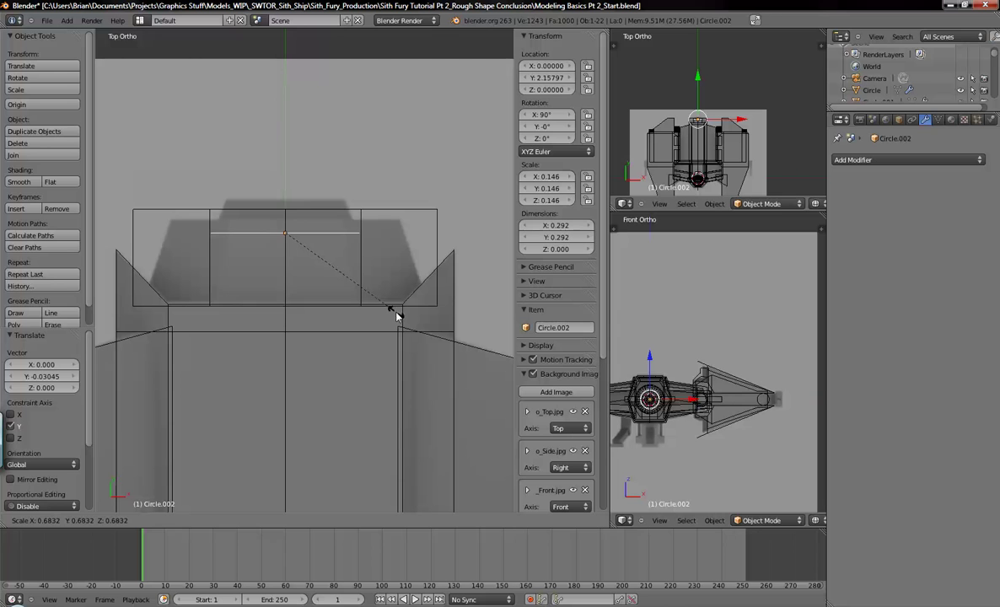
pyautogui.click(397, 315)
# - Extrude the circle about 0.069 rearward along Y and taper the new rim by scaling it to about 0.8
pyautogui.press('Tab')
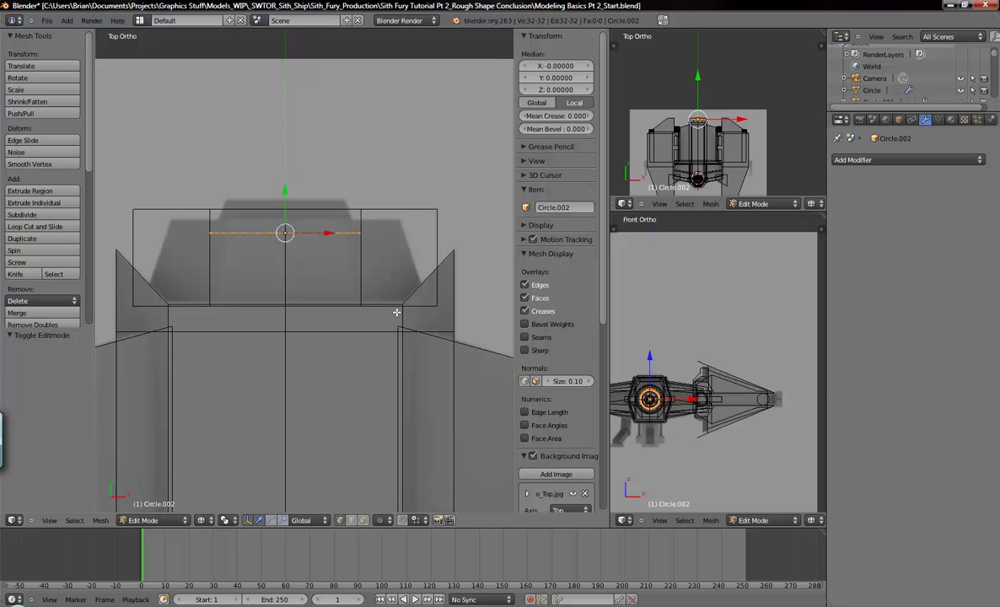
pyautogui.press('e')
pyautogui.rightClick(396, 239)
pyautogui.moveTo(291, 183); pyautogui.dragTo(293, 154)
pyautogui.press('w')
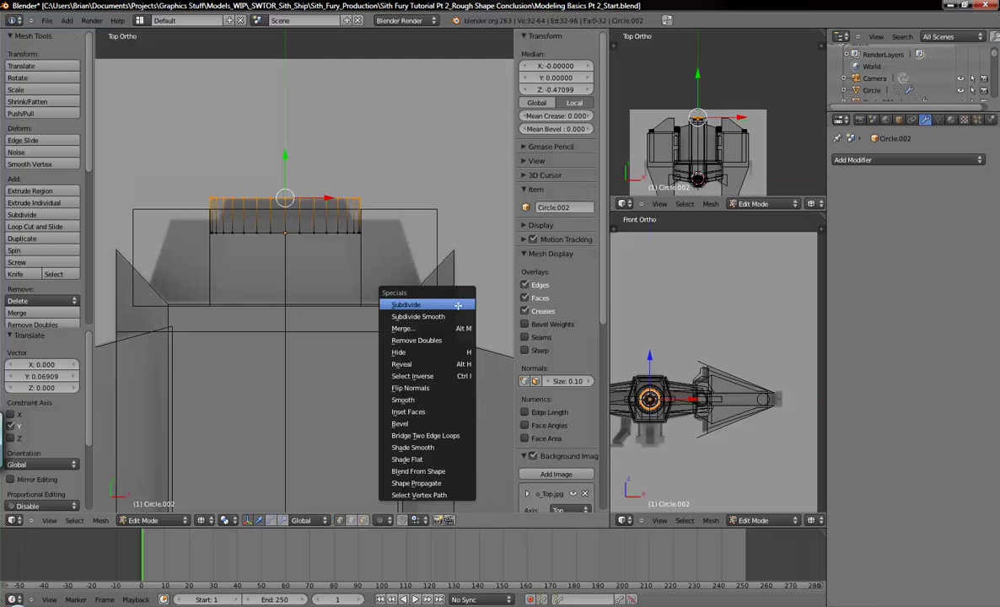
pyautogui.press('s')
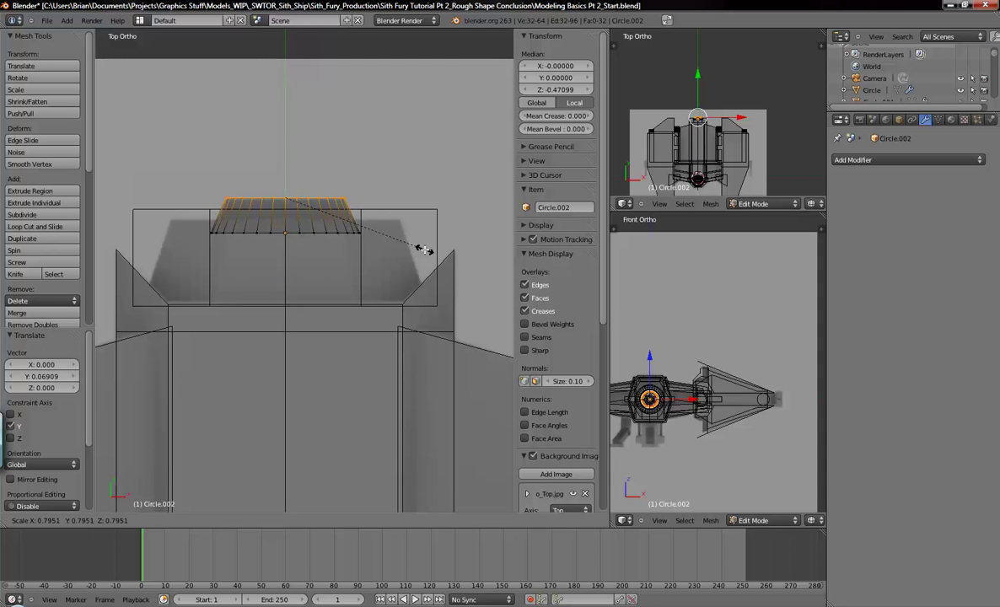
pyautogui.click(425, 250)
# - Deselect the mesh, return to Object Mode, and move the central nozzle rearward along Y to about 2.181
pyautogui.press('a')
pyautogui.moveTo(431, 256); pyautogui.dragTo(302, 241, button='middle')
pyautogui.press('Tab')
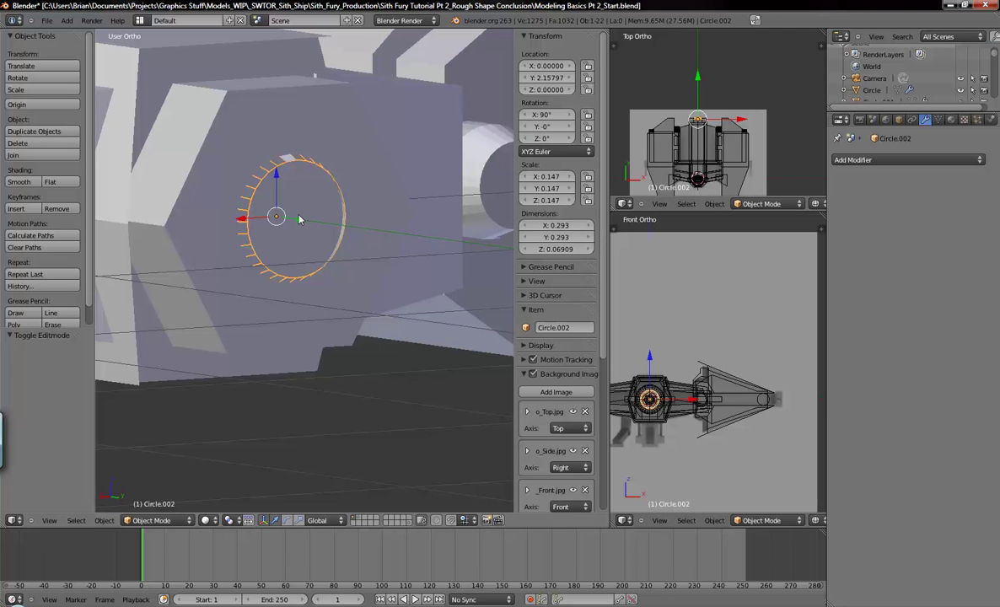
pyautogui.moveTo(299, 222); pyautogui.dragTo(302, 221)
# - Examine the central nozzle and wings in wireframe from the back view and in solid shading from the side
pyautogui.moveTo(346, 252); pyautogui.dragTo(318, 288, button='middle')
pyautogui.press('KP_3')
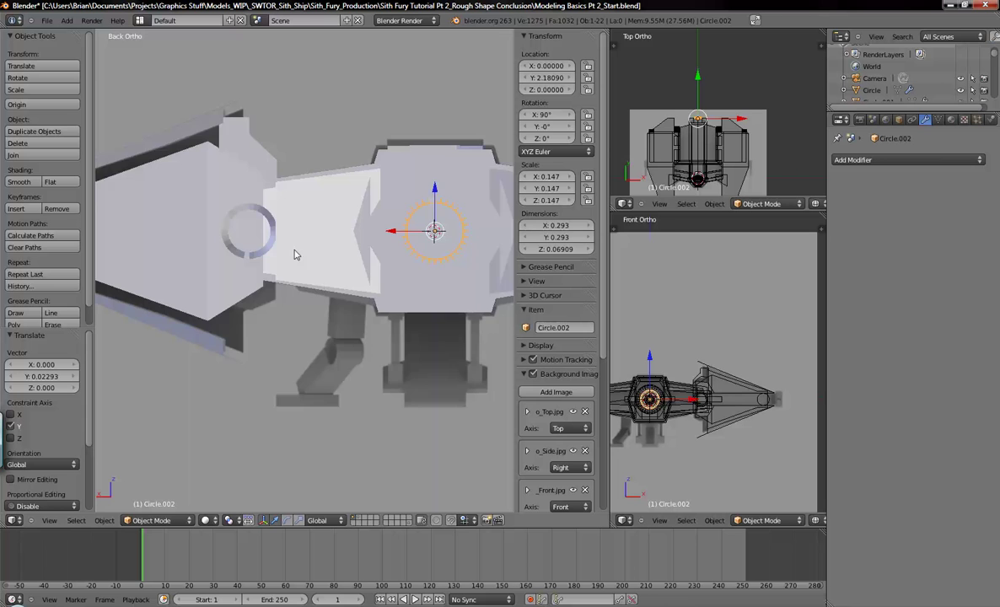
pyautogui.press('ctrl+KP_1')
pyautogui.press('z')
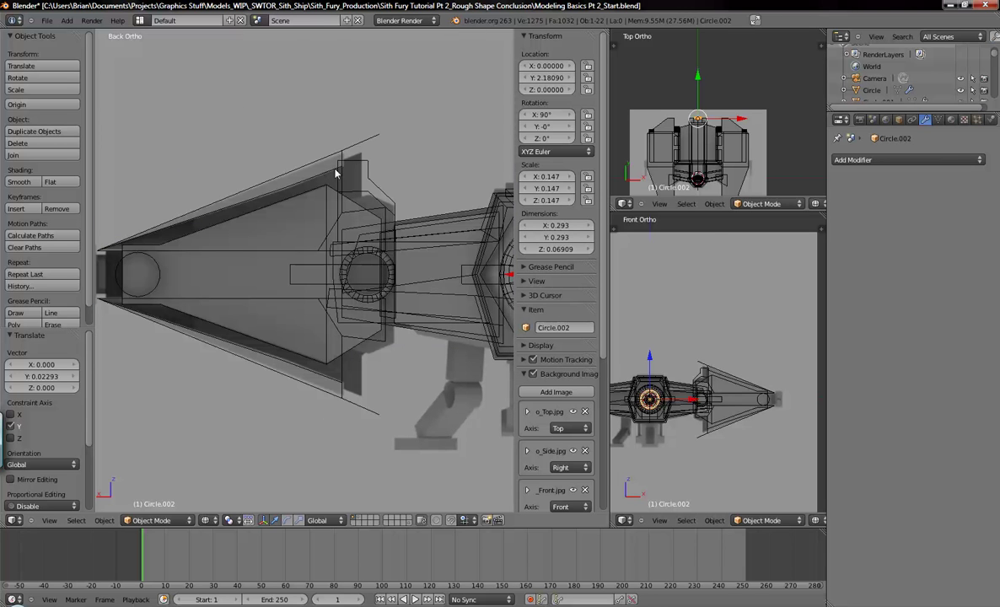
pyautogui.moveTo(337, 292); pyautogui.dragTo(382, 201, button='middle')
pyautogui.press('Tab')
pyautogui.moveTo(345, 239)
pyautogui.mouseDown(button='middle')
pyautogui.moveTo(416, 198)
pyautogui.moveTo(415, 170)
pyautogui.mouseUp(button='middle')
pyautogui.press('z')
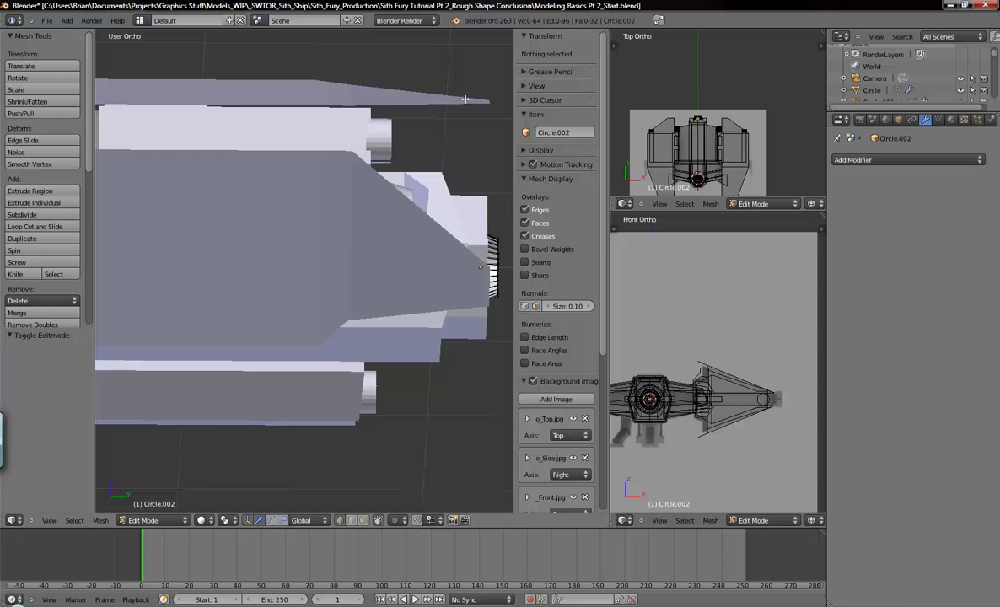
pyautogui.moveTo(489, 128); pyautogui.dragTo(402, 190, button='middle')
pyautogui.press('Tab')
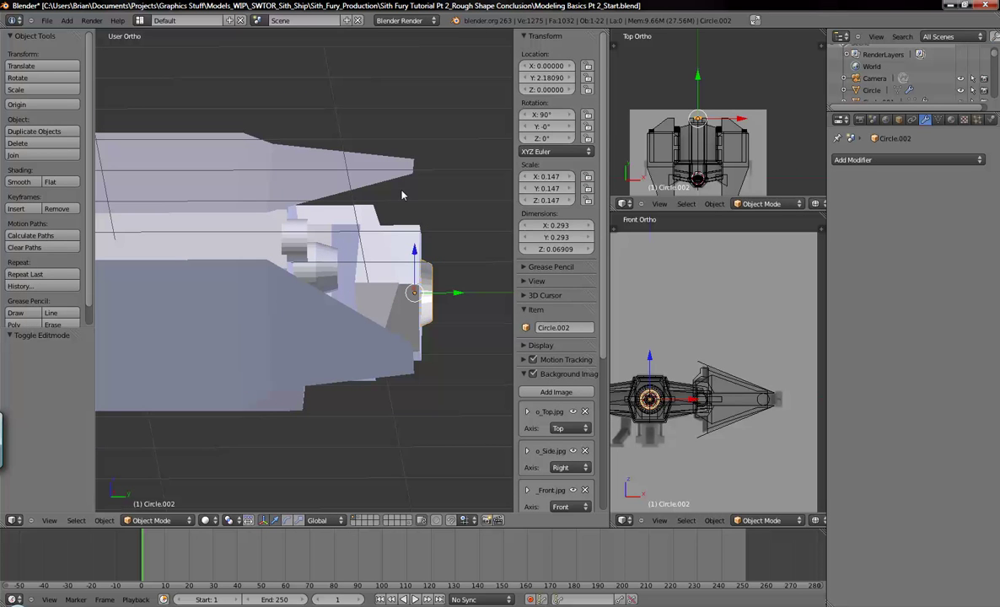
pyautogui.press('Tab')
pyautogui.press('Tab')
# - Enter Edit Mode on the outer wing plane and select its two upper rear tip vertices
pyautogui.rightClick(388, 172)
pyautogui.moveTo(453, 213); pyautogui.dragTo(395, 263, button='middle')
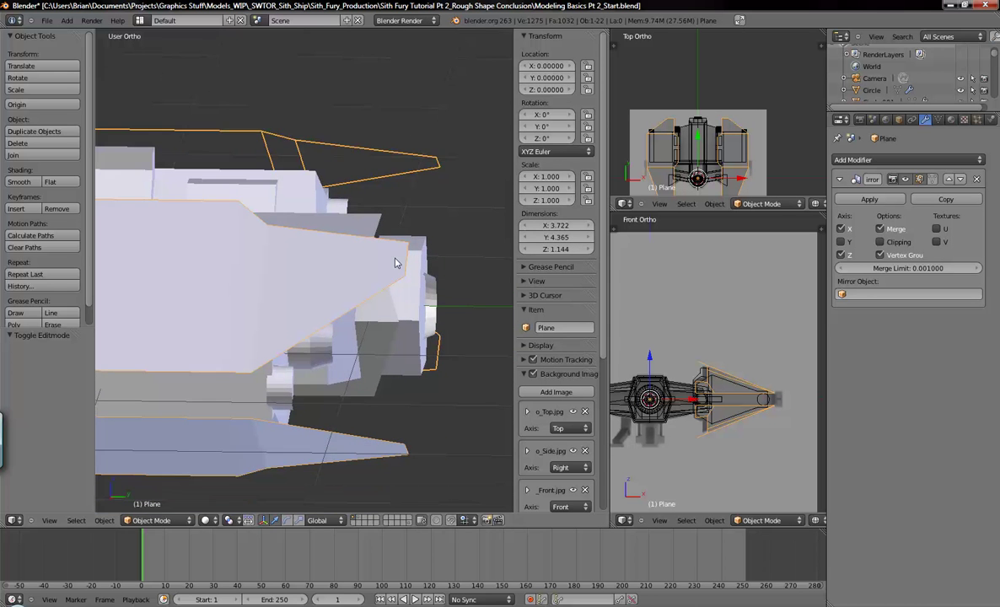
pyautogui.press('Tab')
pyautogui.rightClick(407, 240)
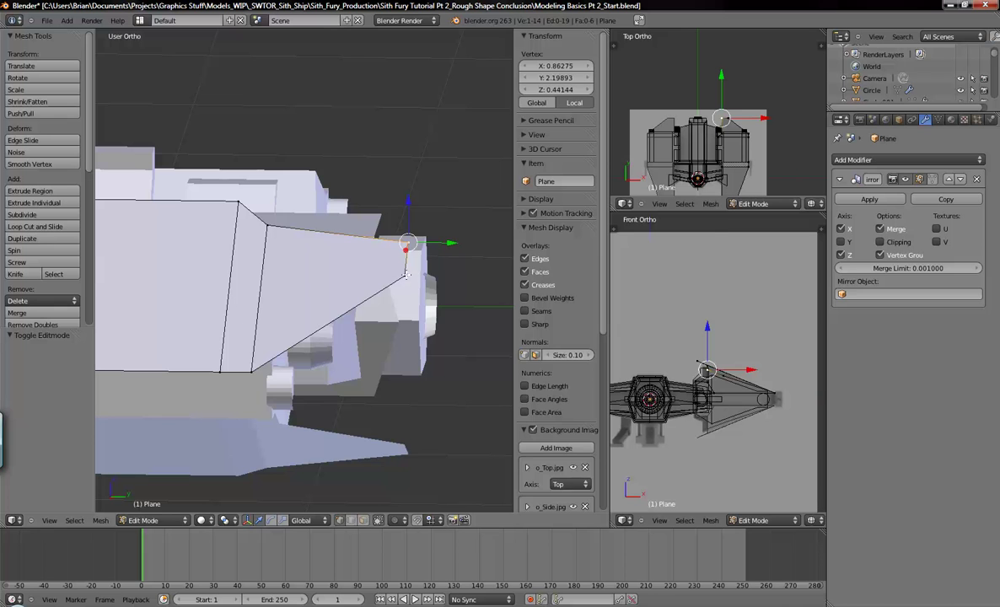
pyautogui.keyDown('shift'); pyautogui.rightClick(408, 275); pyautogui.keyUp('shift')
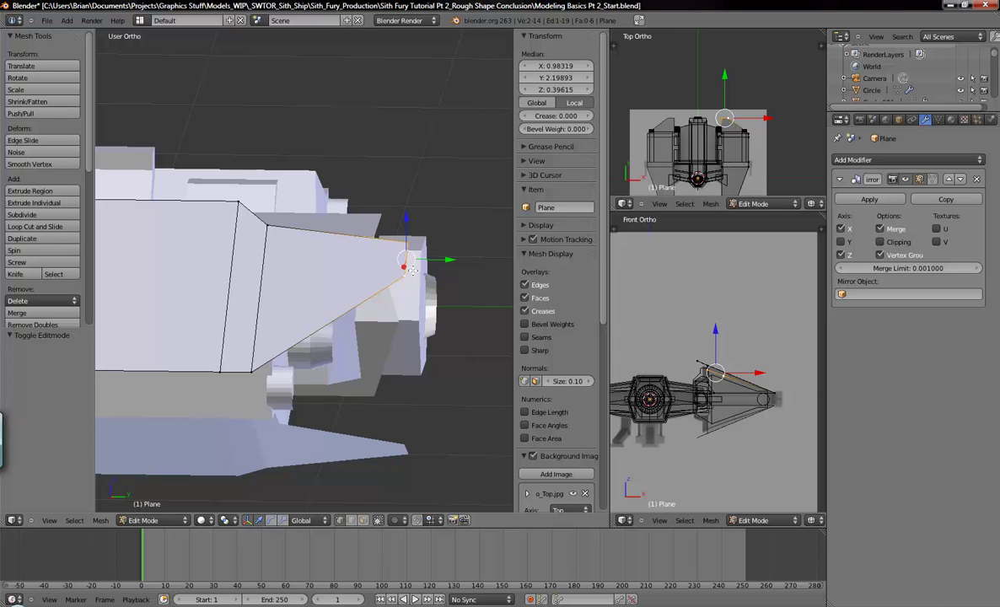
pyautogui.press('KP_3')
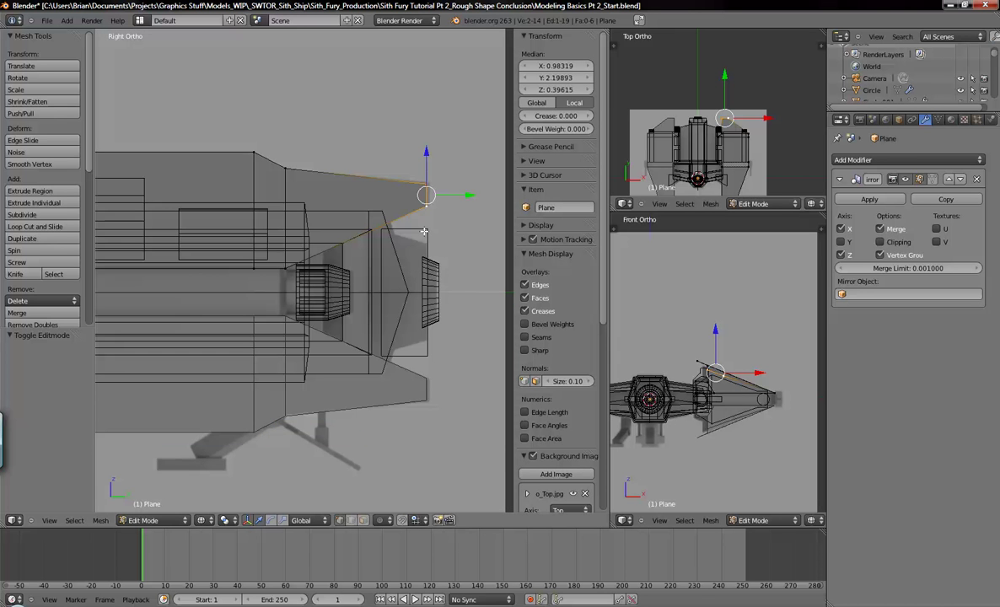
pyautogui.press('ctrl+KP_1')
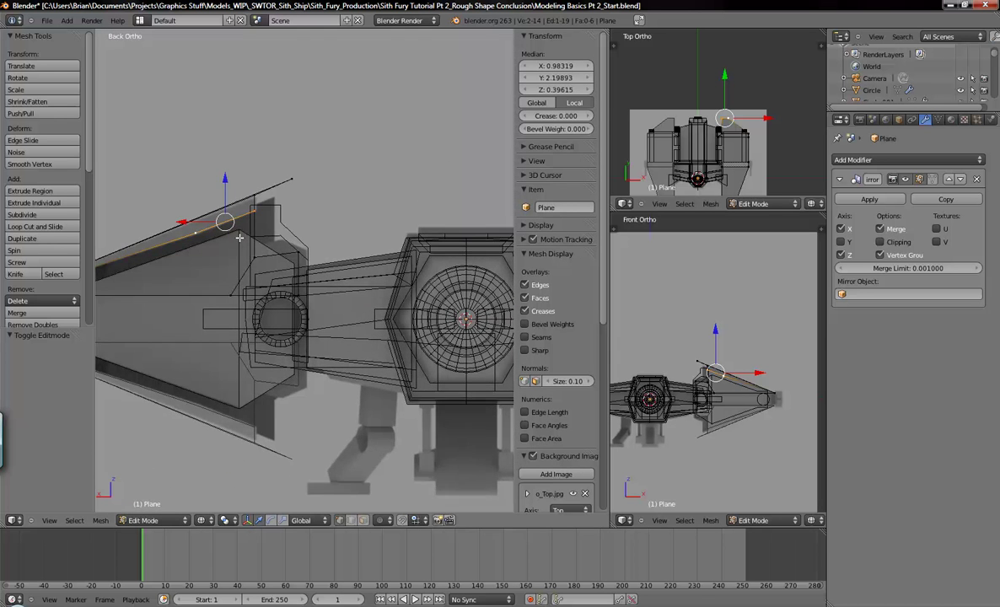
pyautogui.moveTo(309, 153); pyautogui.dragTo(334, 169)
pyautogui.rightClick(334, 170)
pyautogui.press('z')
pyautogui.moveTo(318, 171)
pyautogui.mouseDown(button='middle')
pyautogui.moveTo(381, 196)
pyautogui.moveTo(448, 205)
pyautogui.mouseUp(button='middle')
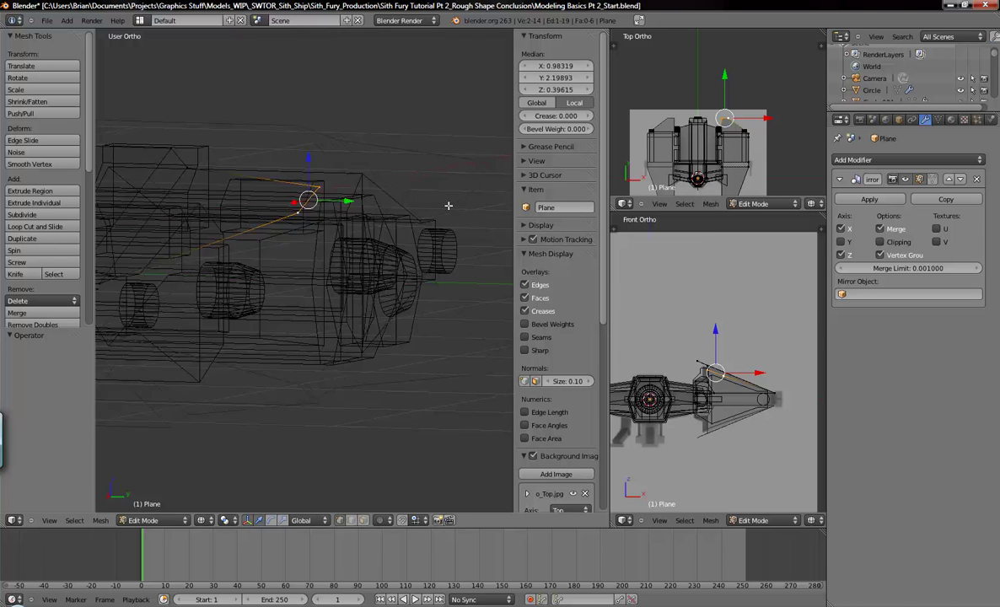
pyautogui.press('z')
pyautogui.moveTo(311, 178); pyautogui.dragTo(372, 204, button='middle')
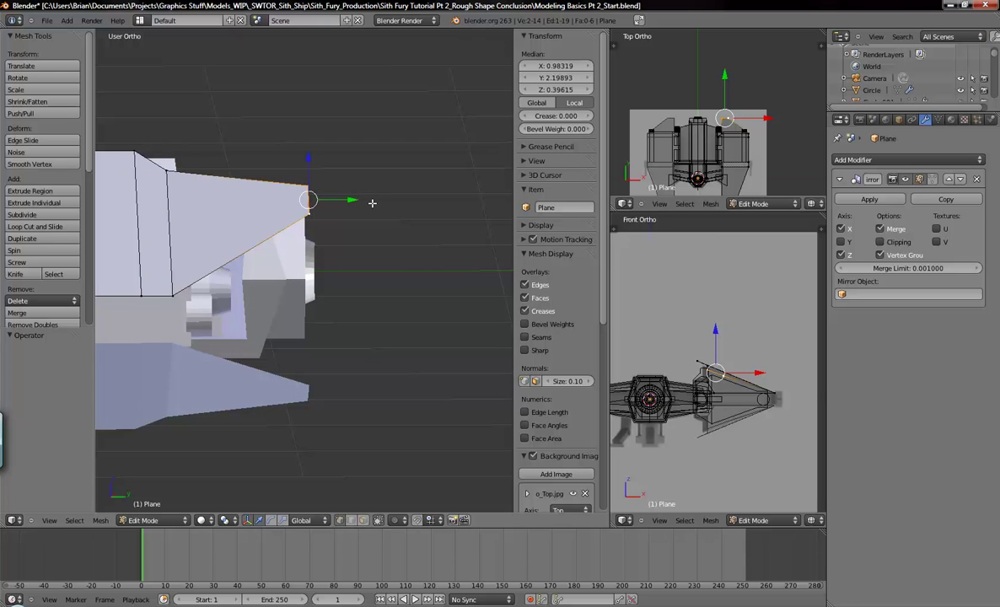
# - Lower the wing plane's two selected rear tip vertices slightly along Z, deselect everything, and return to Object Mode
pyautogui.scroll(8, 754, 397)
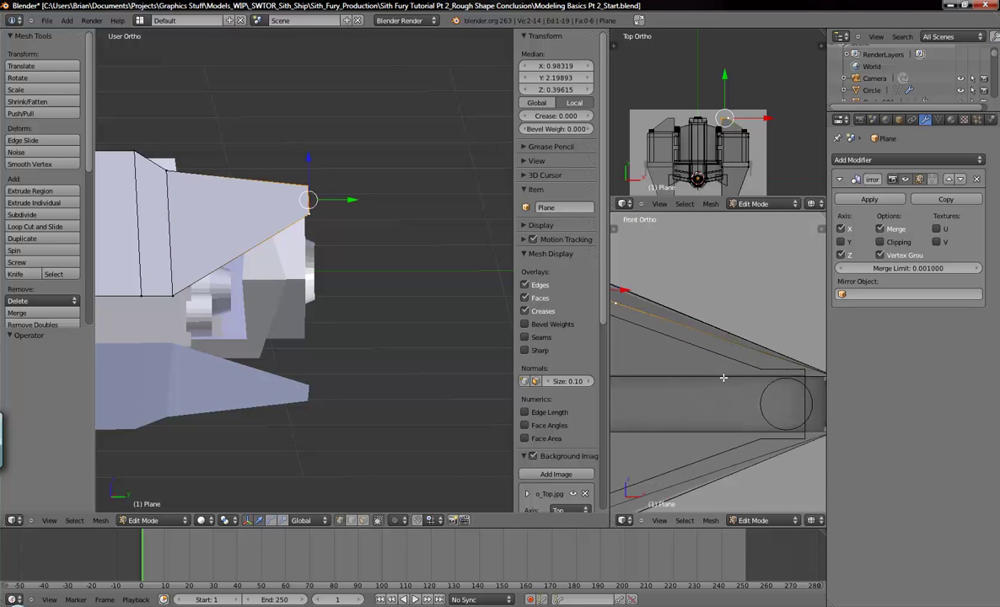
pyautogui.keyDown('shift'); pyautogui.moveTo(630, 324); pyautogui.dragTo(766, 324, button='middle'); pyautogui.keyUp('shift')
pyautogui.moveTo(319, 187); pyautogui.dragTo(310, 164, button='middle')
pyautogui.moveTo(309, 158); pyautogui.dragTo(307, 175)
pyautogui.click(307, 175)
pyautogui.moveTo(307, 175)
pyautogui.mouseDown(button='middle')
pyautogui.moveTo(335, 176)
pyautogui.moveTo(318, 182)
pyautogui.mouseUp(button='middle')
pyautogui.moveTo(388, 180); pyautogui.dragTo(389, 186)
pyautogui.moveTo(389, 185); pyautogui.dragTo(280, 224, button='middle')
pyautogui.press('a')
pyautogui.moveTo(369, 246)
pyautogui.mouseDown(button='middle')
pyautogui.moveTo(349, 284)
pyautogui.moveTo(283, 270)
pyautogui.moveTo(374, 263)
pyautogui.moveTo(346, 293)
pyautogui.moveTo(414, 301)
pyautogui.moveTo(401, 304)
pyautogui.moveTo(357, 264)
pyautogui.moveTo(320, 297)
pyautogui.moveTo(350, 283)
pyautogui.moveTo(391, 237)
pyautogui.moveTo(402, 274)
pyautogui.moveTo(380, 245)
pyautogui.mouseUp(button='middle')
pyautogui.press('Tab')
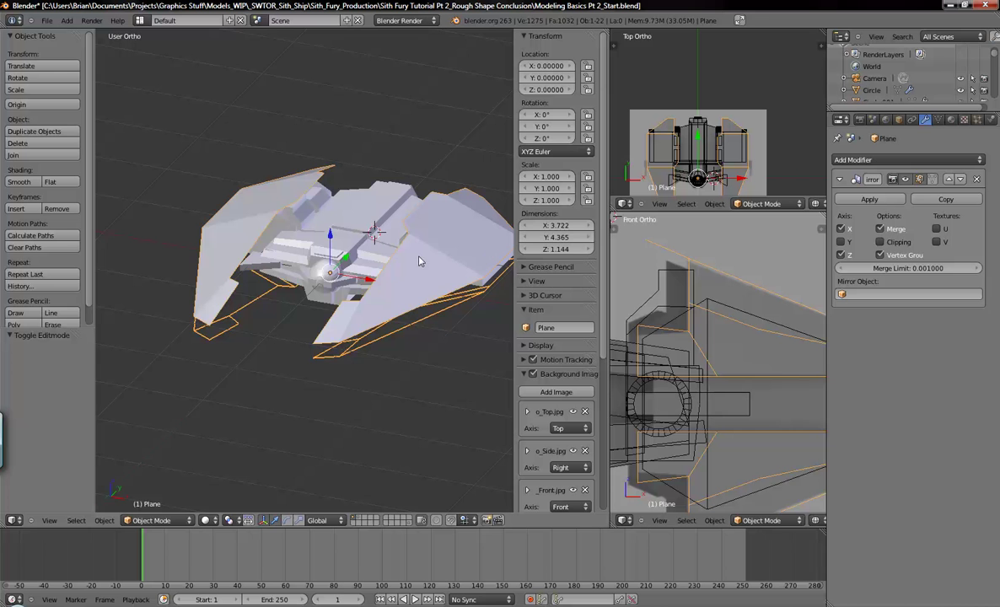
# - Widen the main 3D viewport and frame the whole ship in it
pyautogui.scroll(-1, 418, 256)
pyautogui.scroll(3, 354, 261)
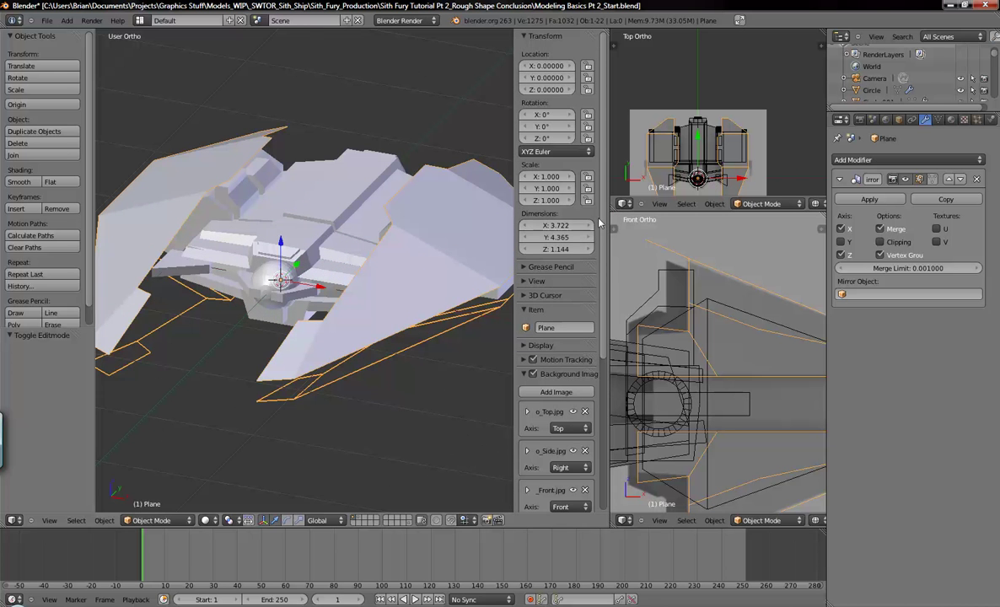
pyautogui.moveTo(609, 240); pyautogui.dragTo(685, 249)
pyautogui.moveTo(375, 253); pyautogui.dragTo(402, 268, button='middle')
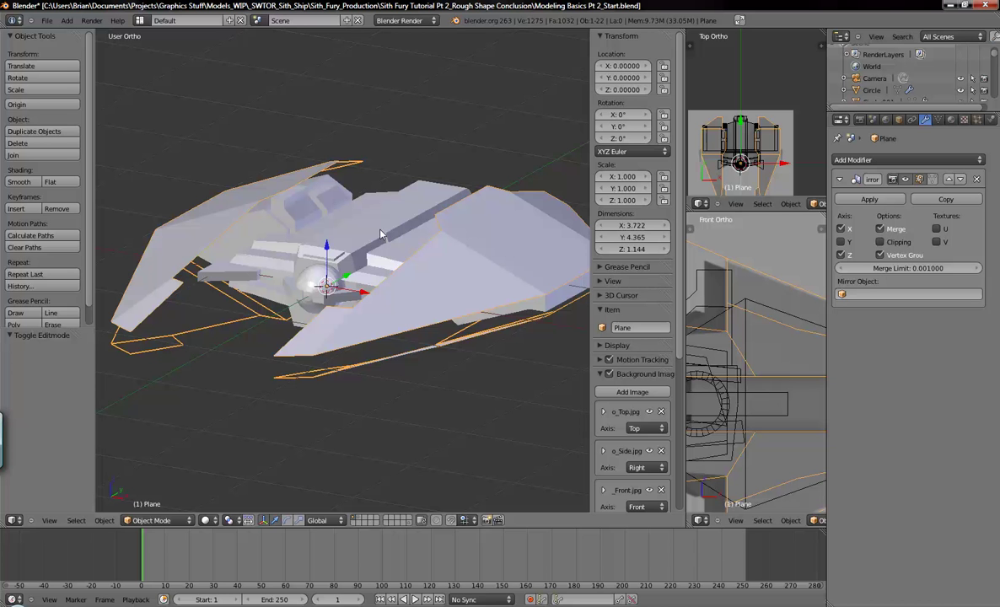
# - Compare the rough ship from several angles with the RoughoutBack reference render in Windows Photo Gallery
pyautogui.moveTo(418, 293); pyautogui.dragTo(302, 239, button='middle')
pyautogui.moveTo(180, 321); pyautogui.dragTo(231, 306, button='middle')
pyautogui.moveTo(387, 326); pyautogui.dragTo(370, 353, button='middle')
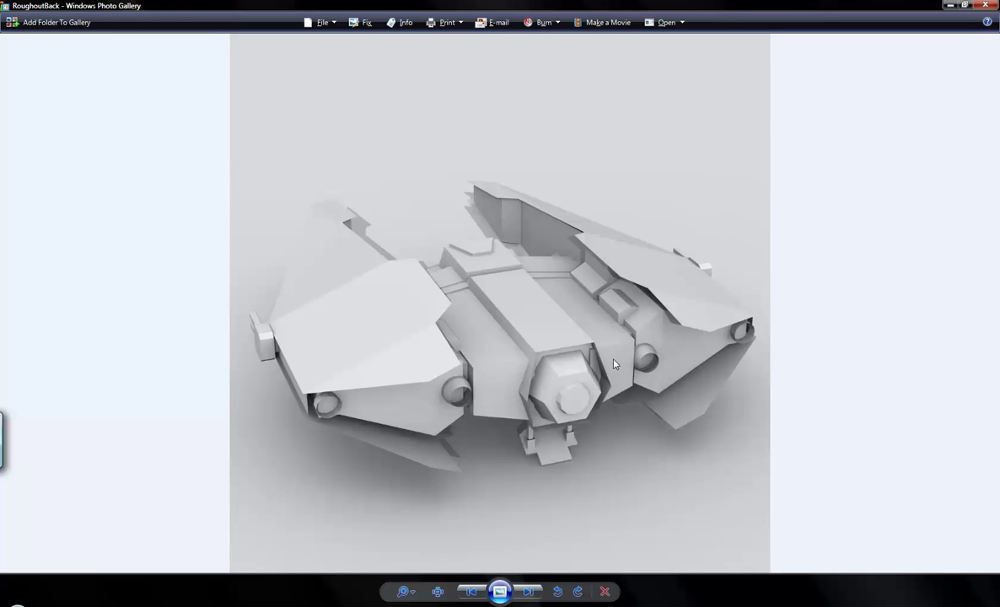
pyautogui.click(954, 7)
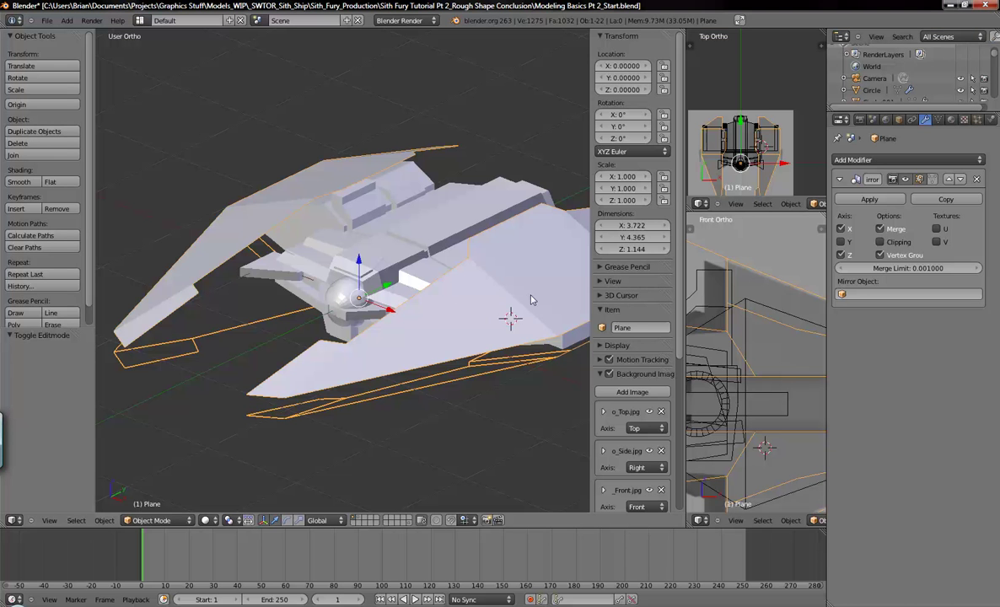
pyautogui.keyDown('shift'); pyautogui.moveTo(506, 285); pyautogui.dragTo(438, 270, button='middle'); pyautogui.keyUp('shift')
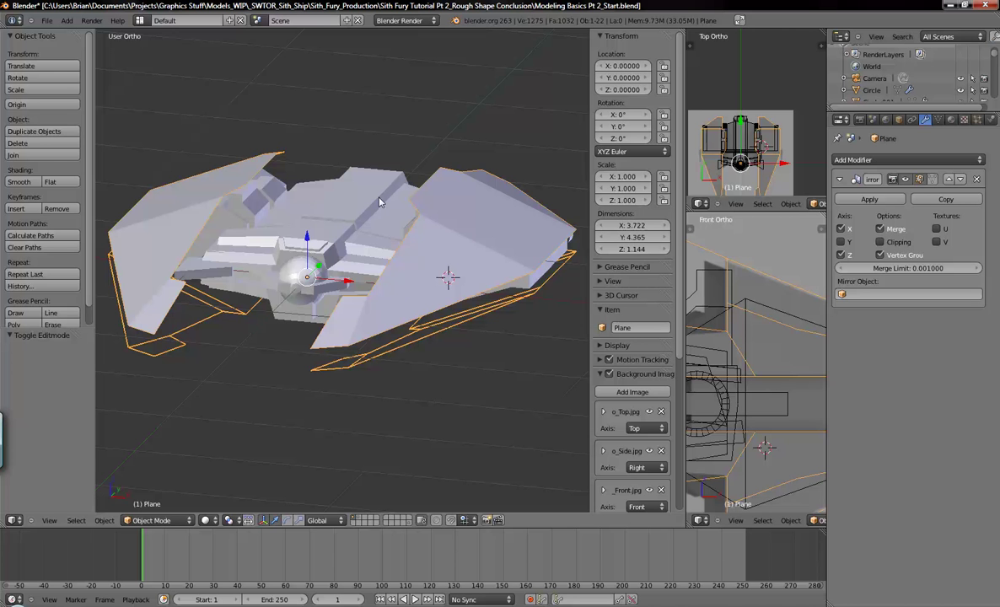
pyautogui.moveTo(340, 229); pyautogui.dragTo(387, 243, button='middle')
pyautogui.moveTo(317, 285); pyautogui.dragTo(390, 293, button='middle')
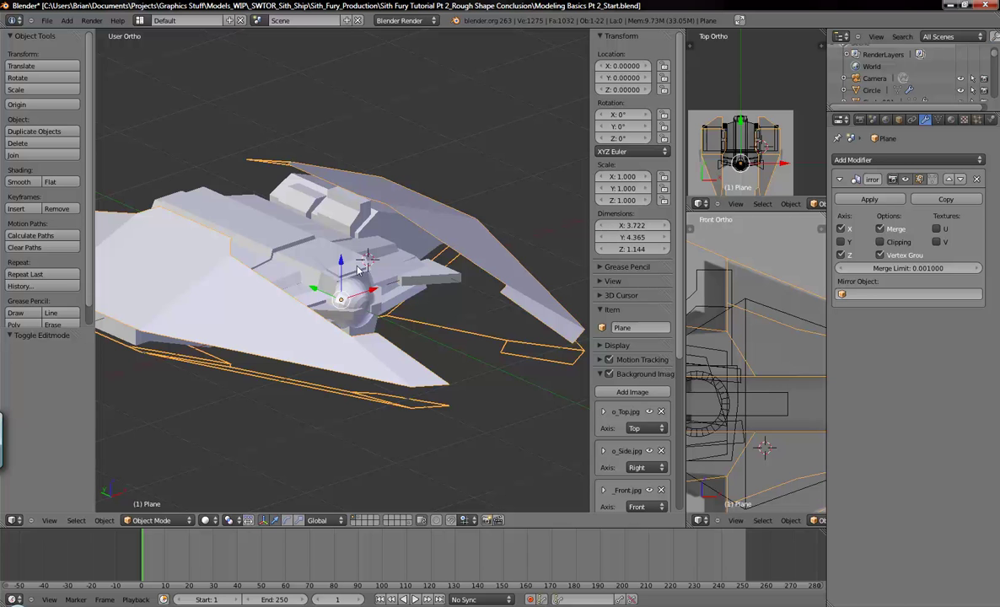